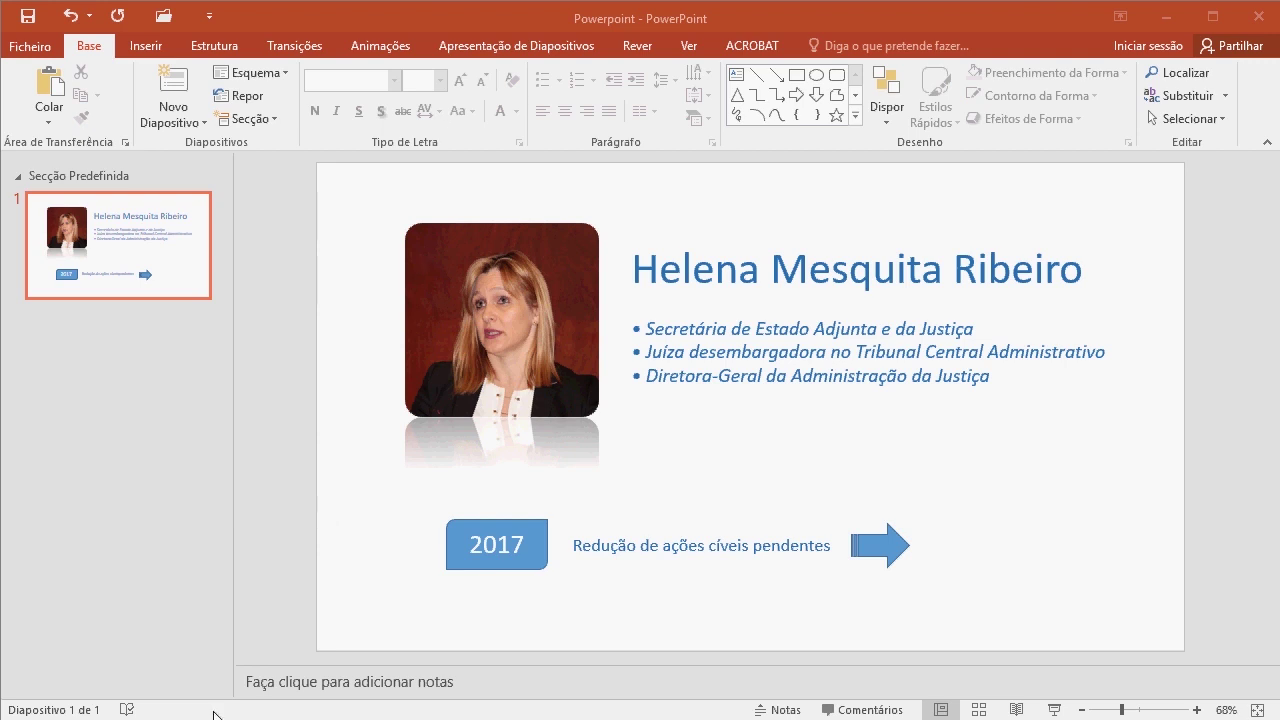
Open the workbook 'ficheiro excel', copy the 13,6% value in cell B7, and return to PowerPoint
double_click(808, 289)
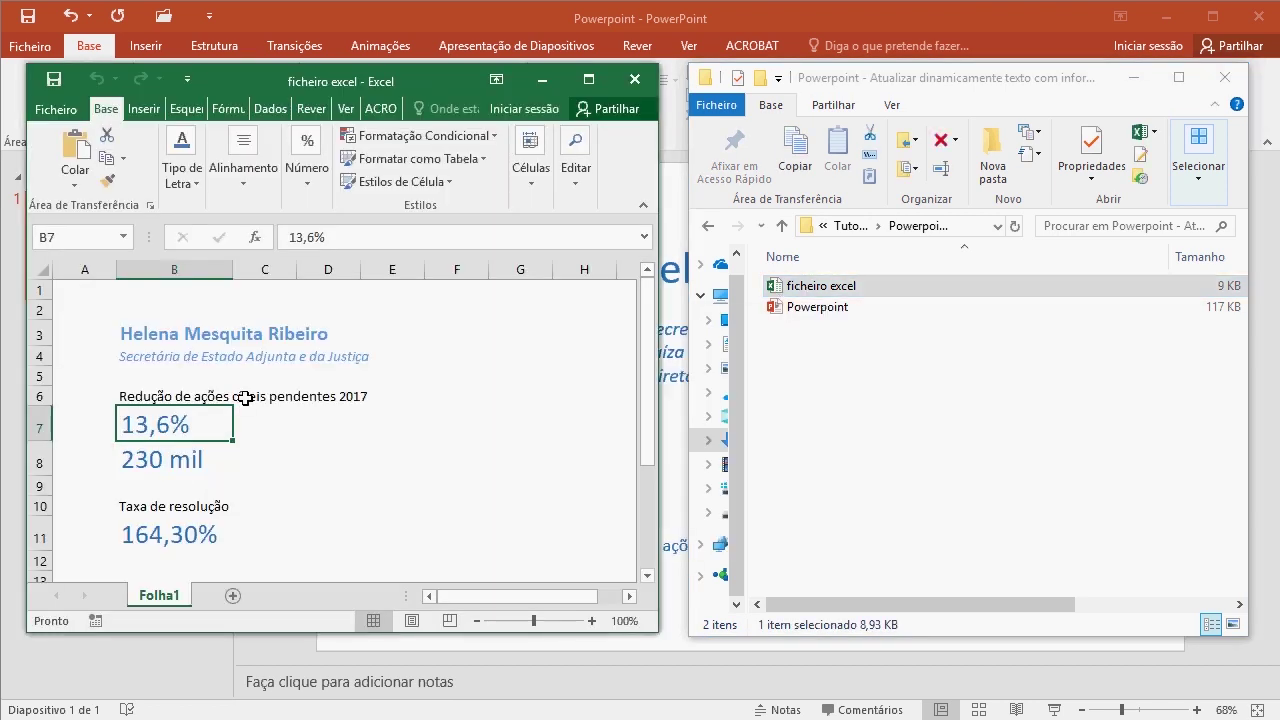
click(267, 433)
click(182, 424)
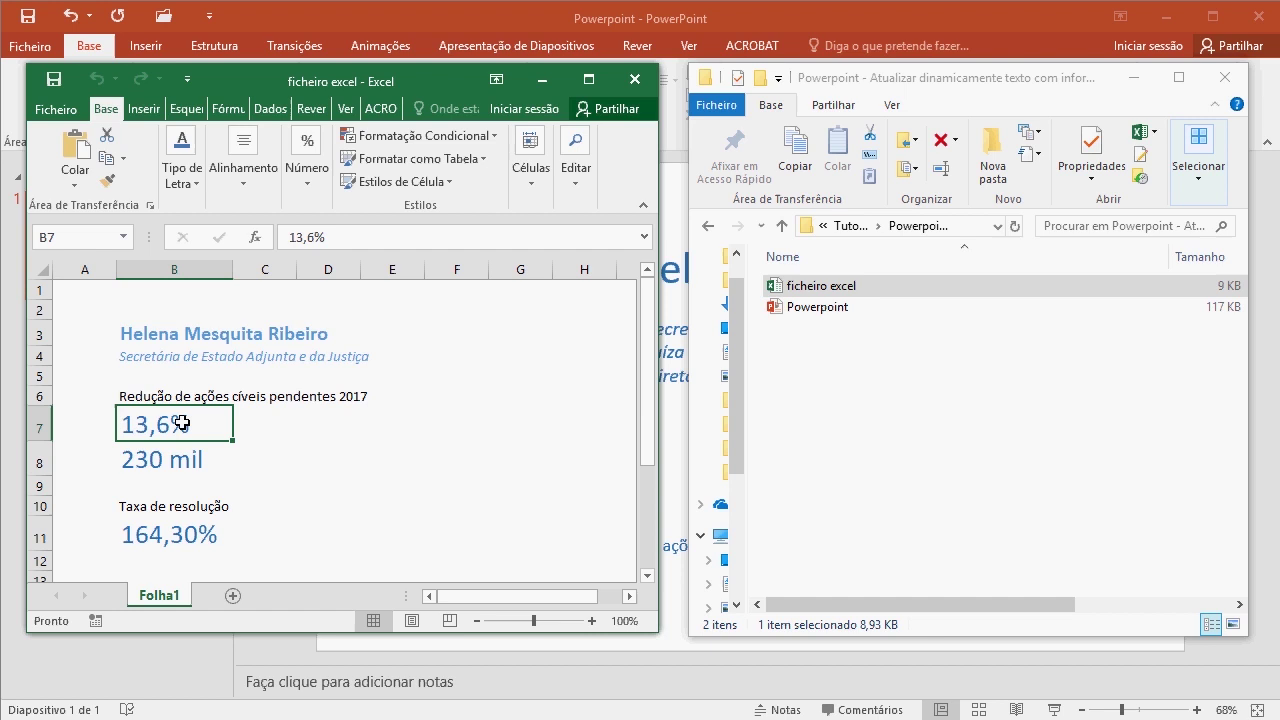
right_click(178, 429)
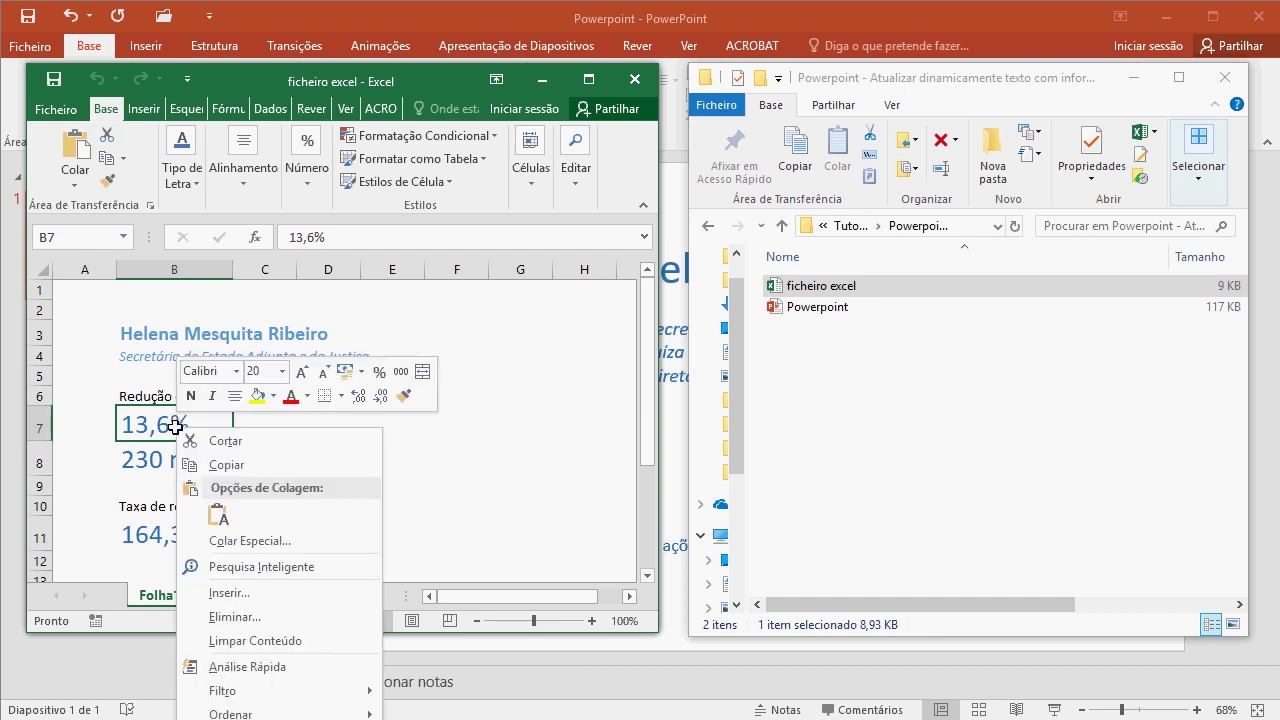
click(245, 467)
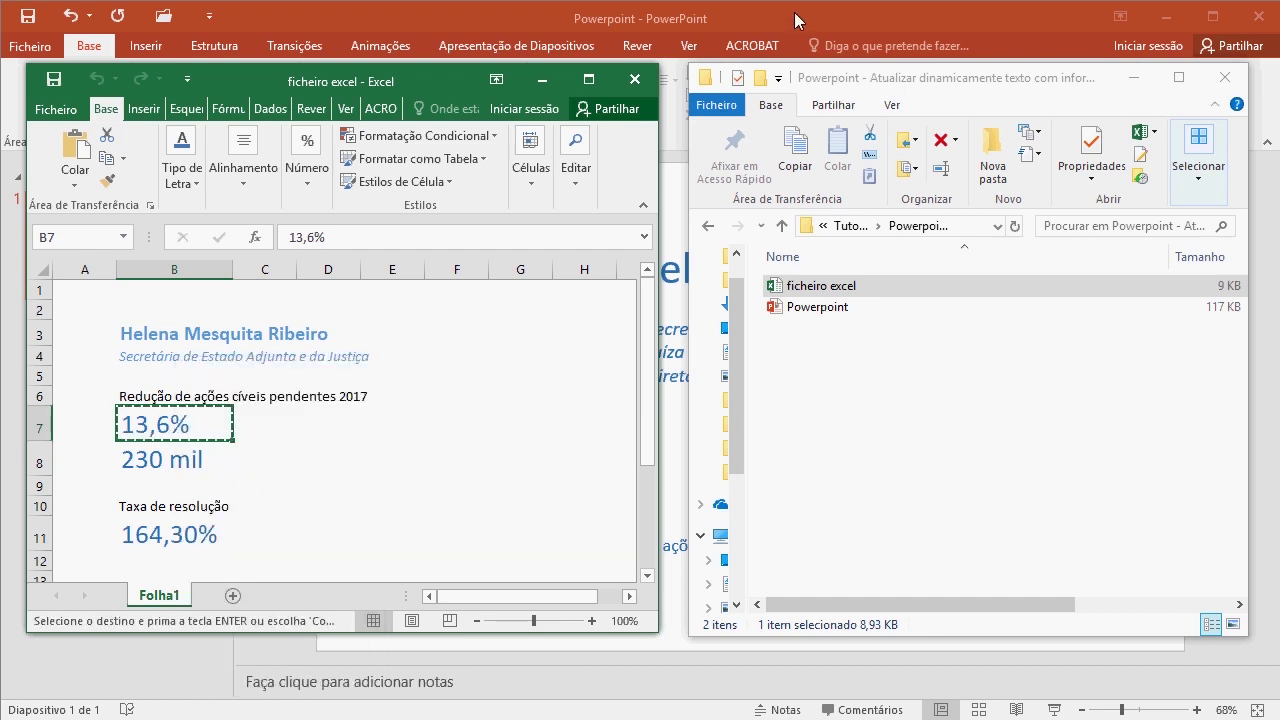
click(798, 20)
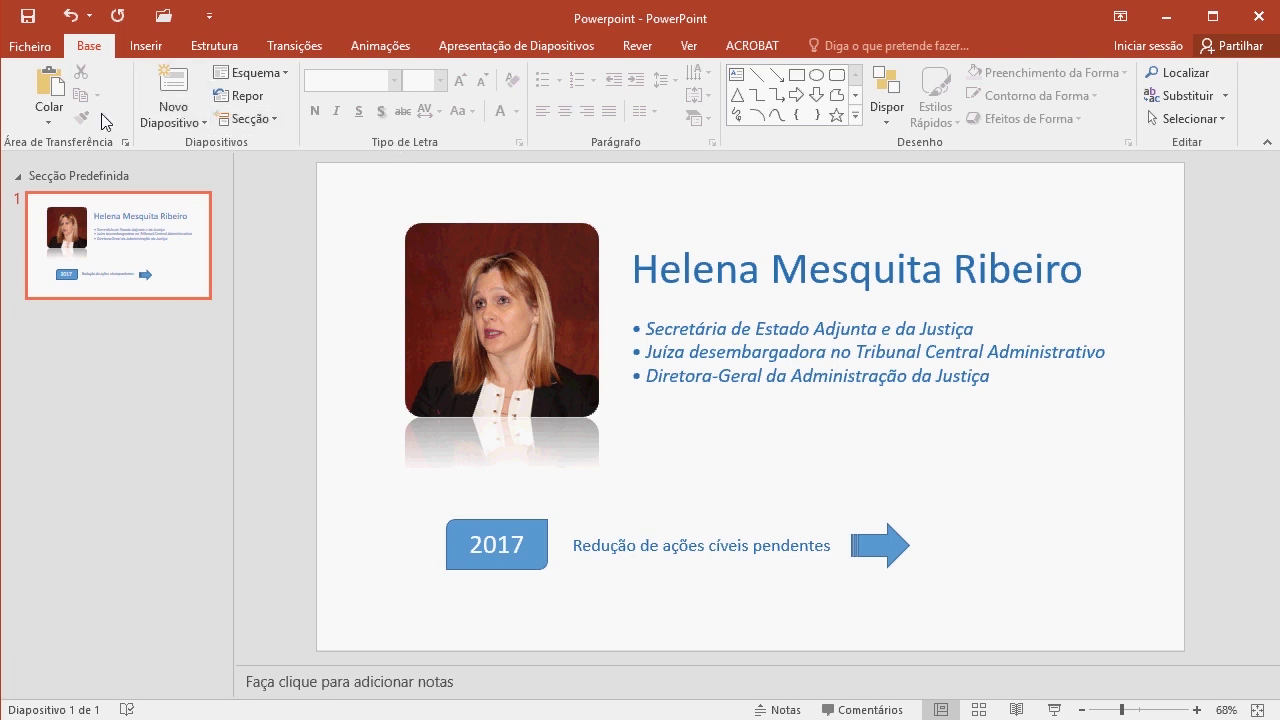
Paste-link the 13,6% cell via Colar Especial and place it, enlarged, right of the blue arrow
click(47, 122)
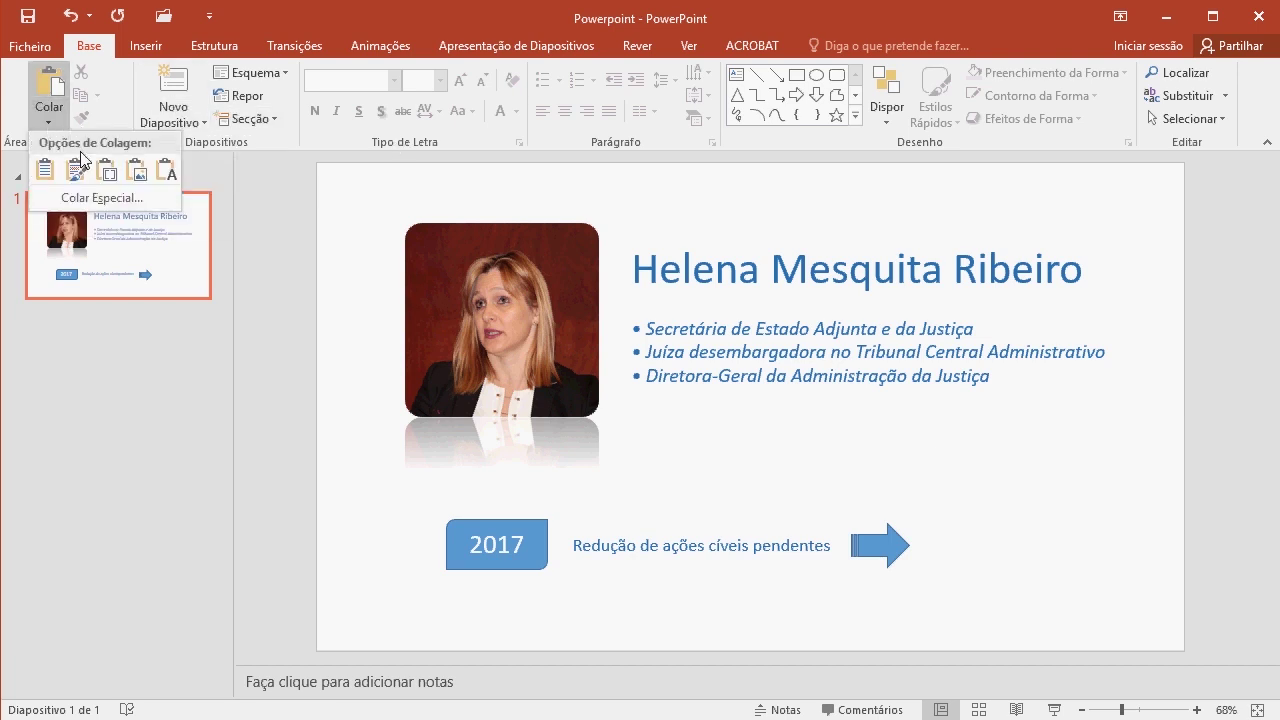
click(137, 205)
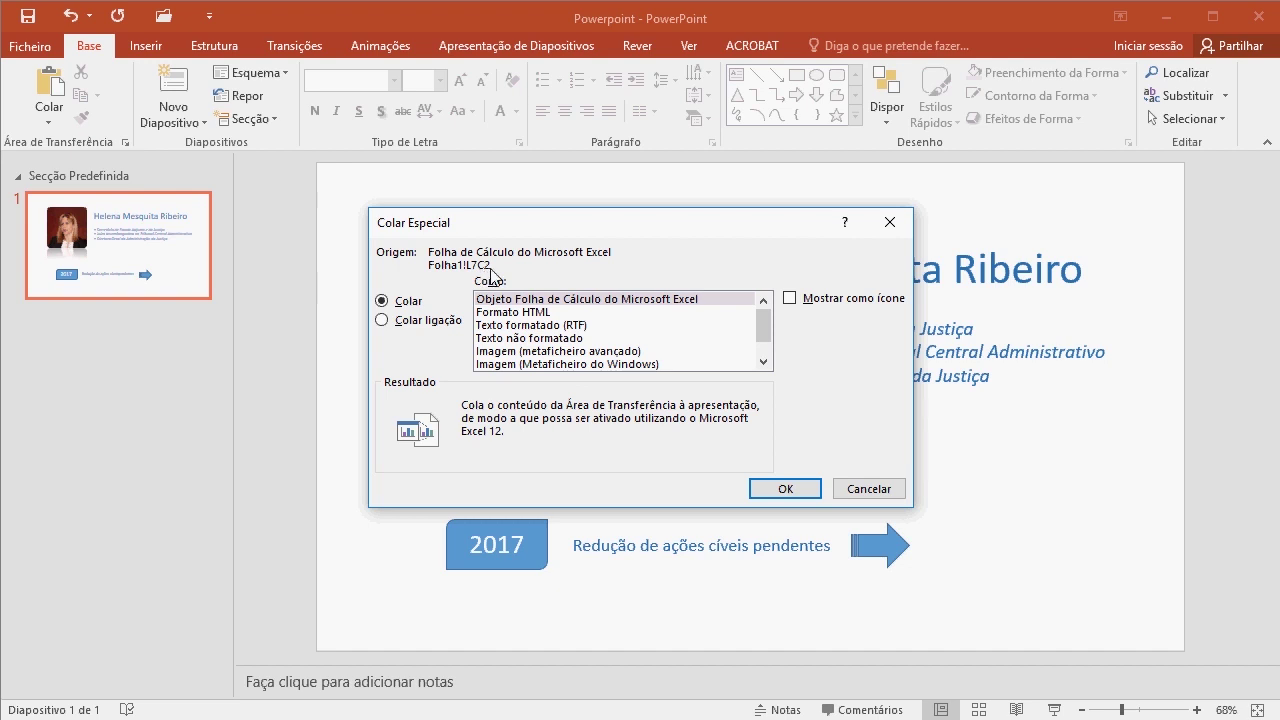
click(411, 324)
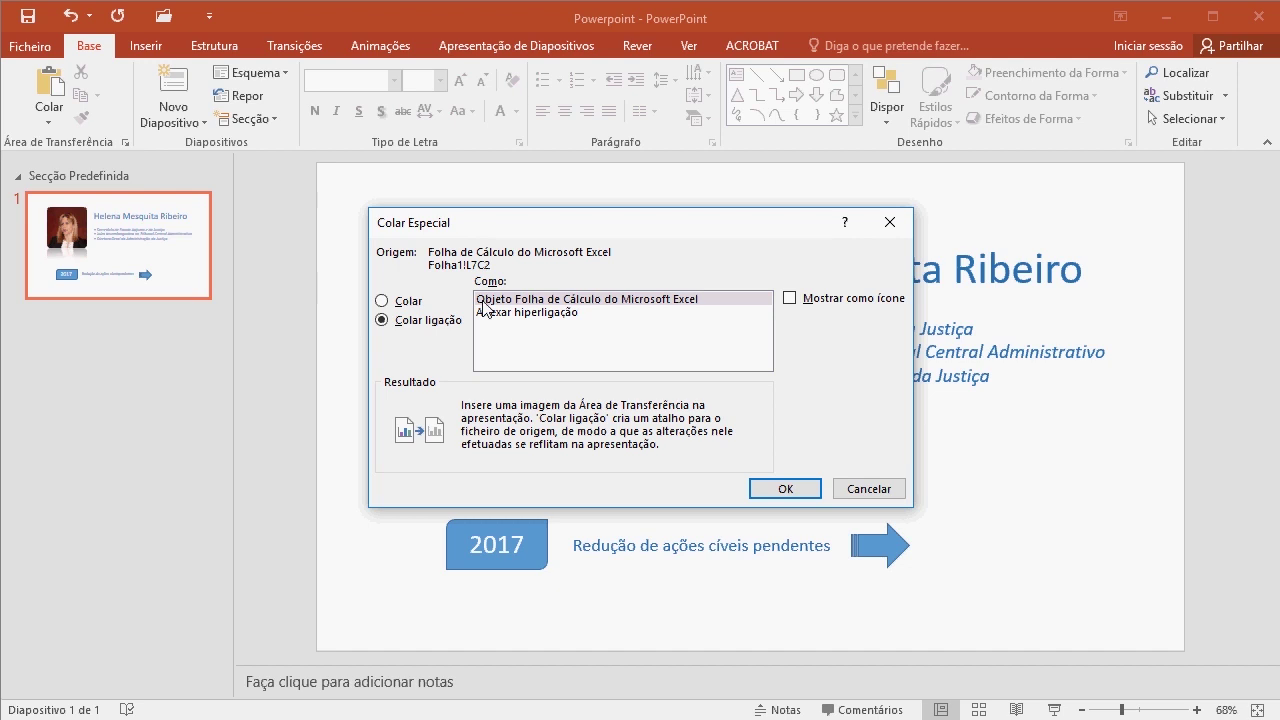
click(786, 488)
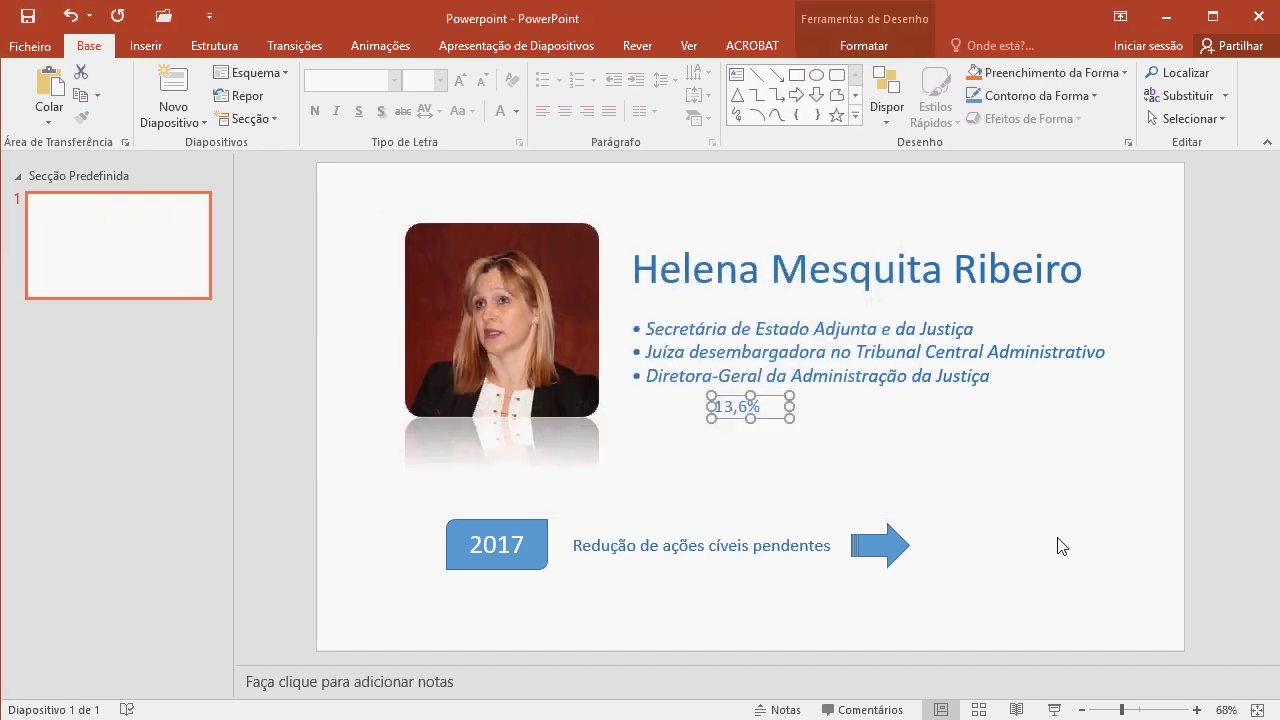
mouse_move(785, 418)
mouse_down()
mouse_move(1018, 540)
mouse_move(1150, 590)
mouse_up()
drag(1080, 511, 1079, 513)
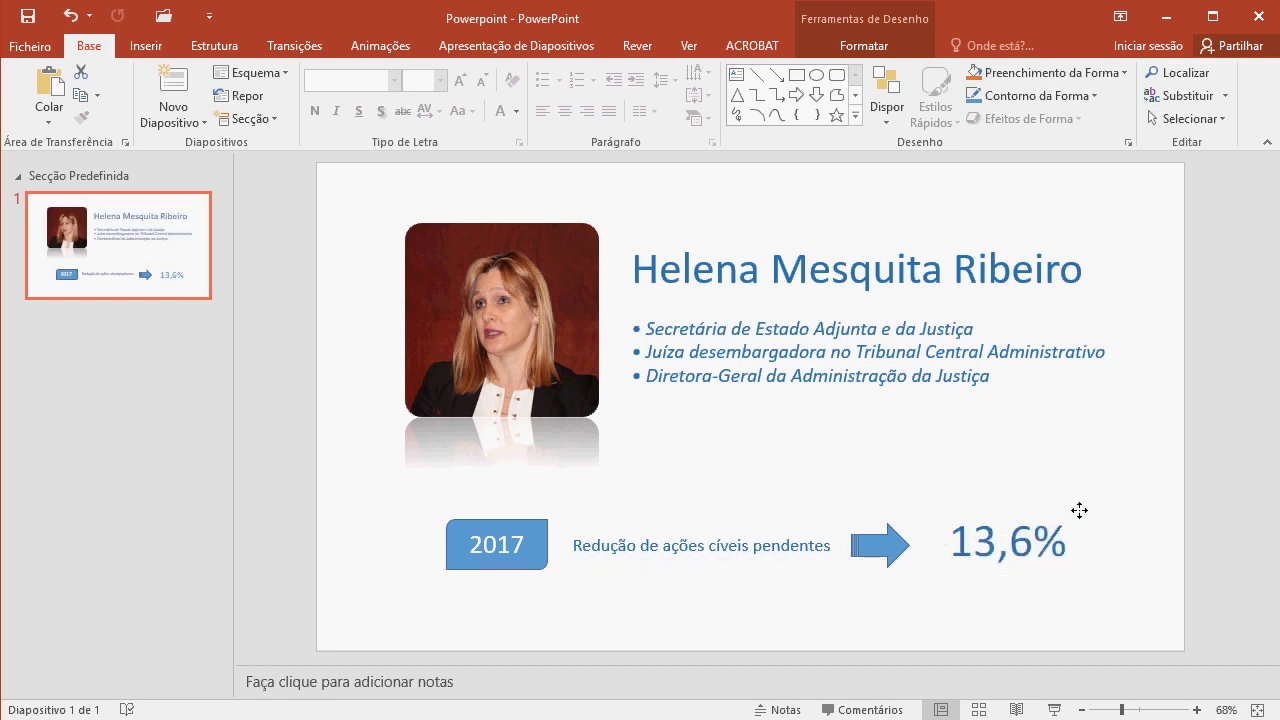
click(1047, 468)
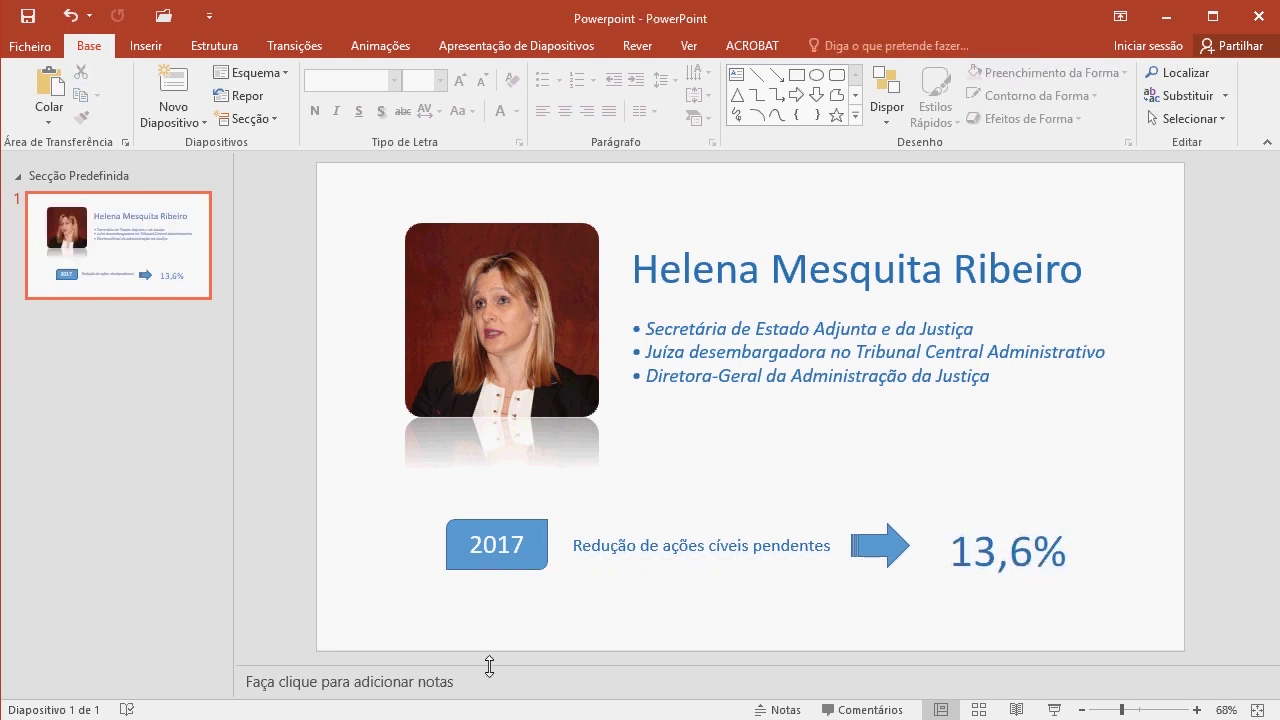
Change cell B7 in Excel from 13,6% to 21,7% so the linked slide figure updates
key(alt+Tab)
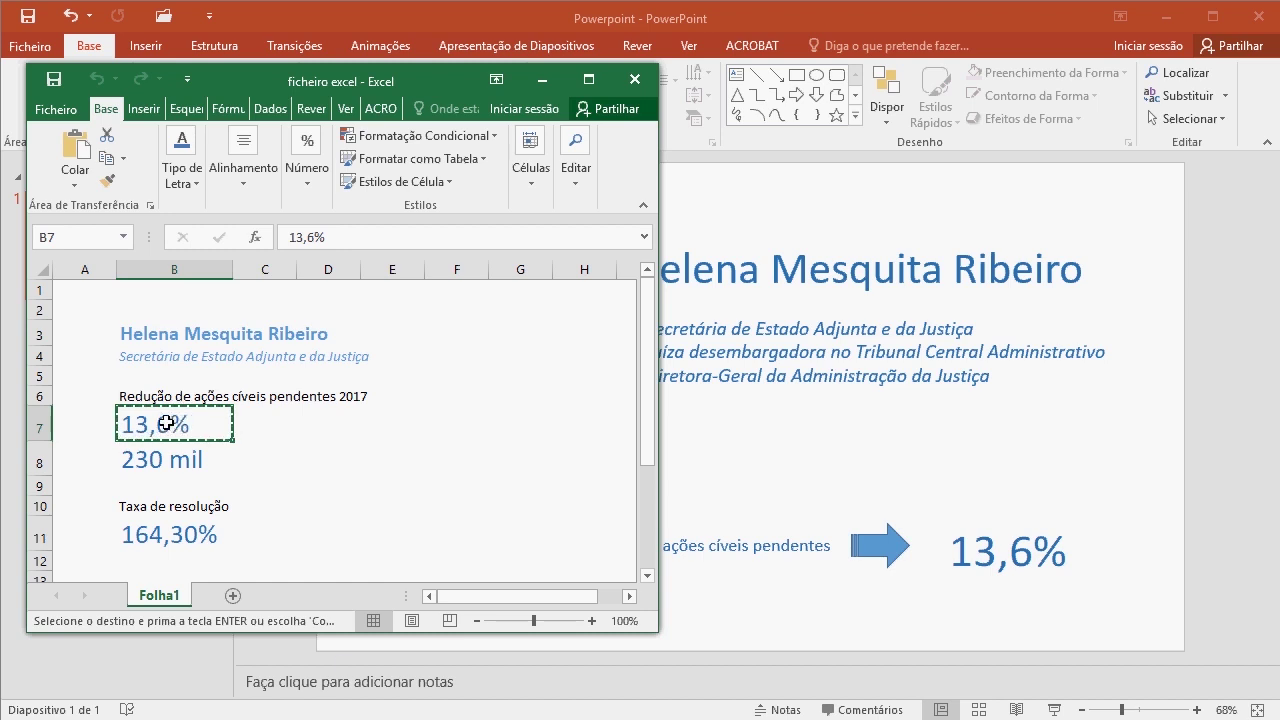
double_click(166, 424)
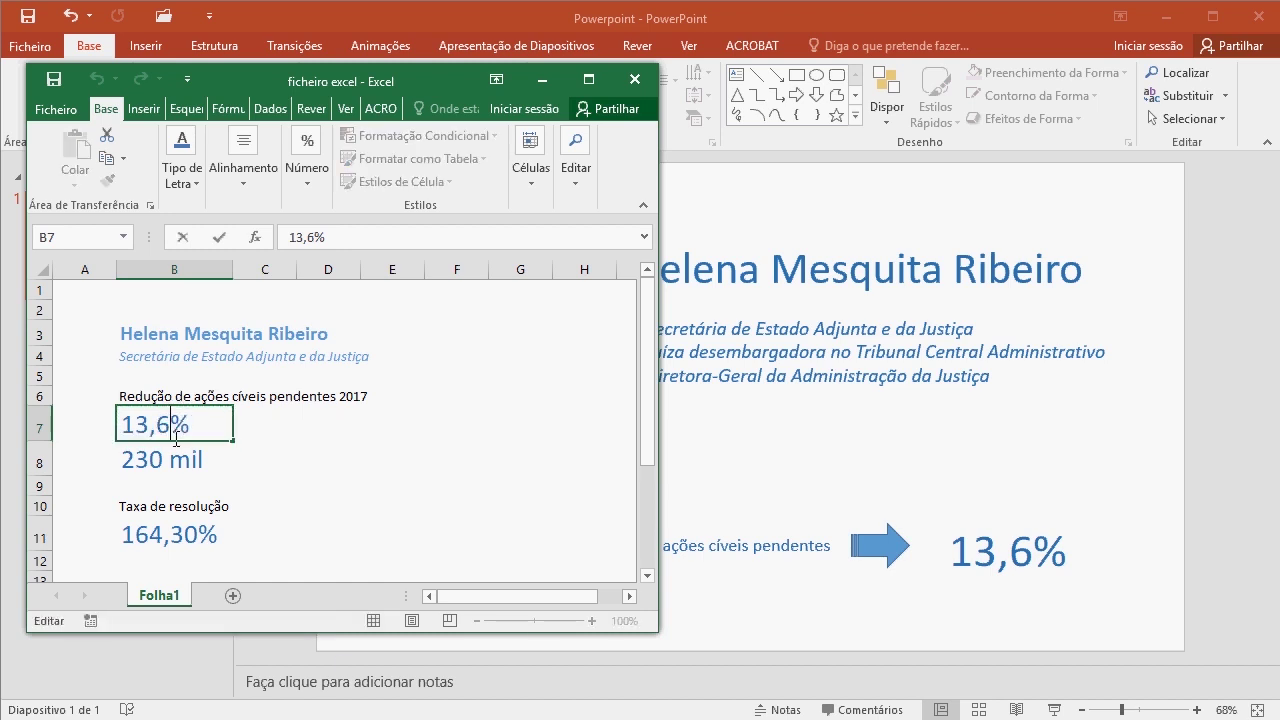
drag(170, 424, 12, 406)
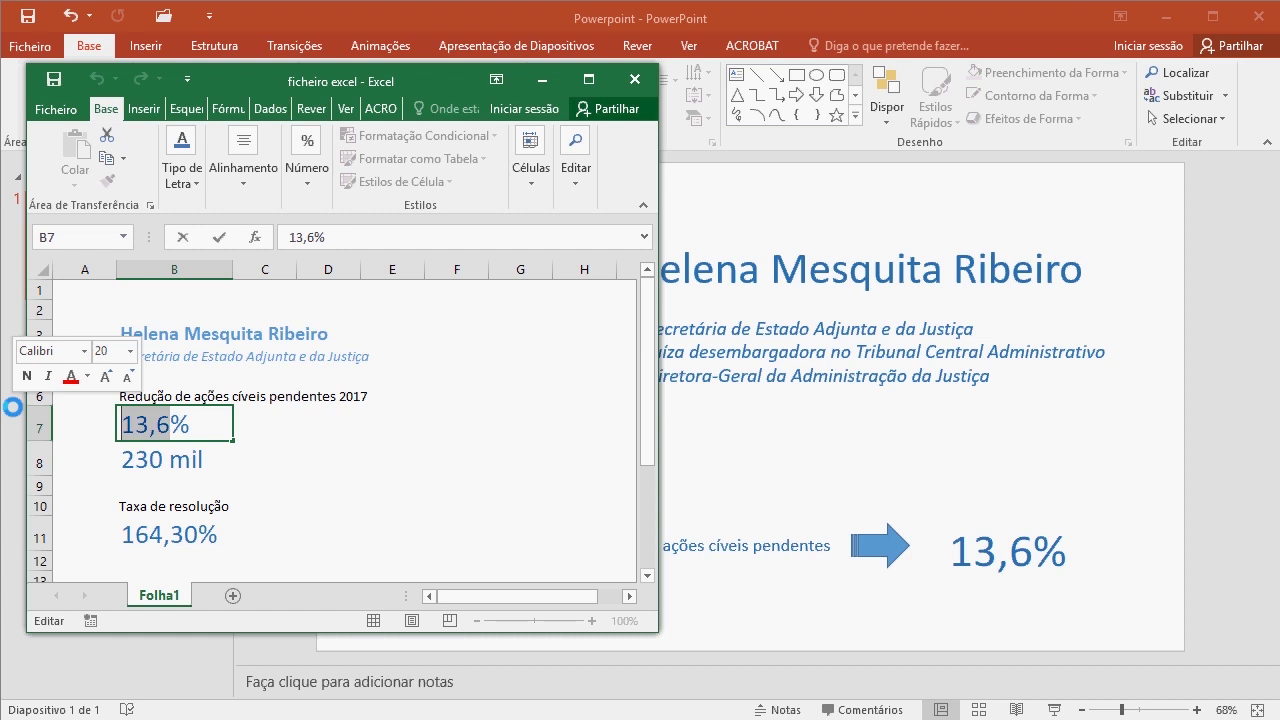
text(21,)
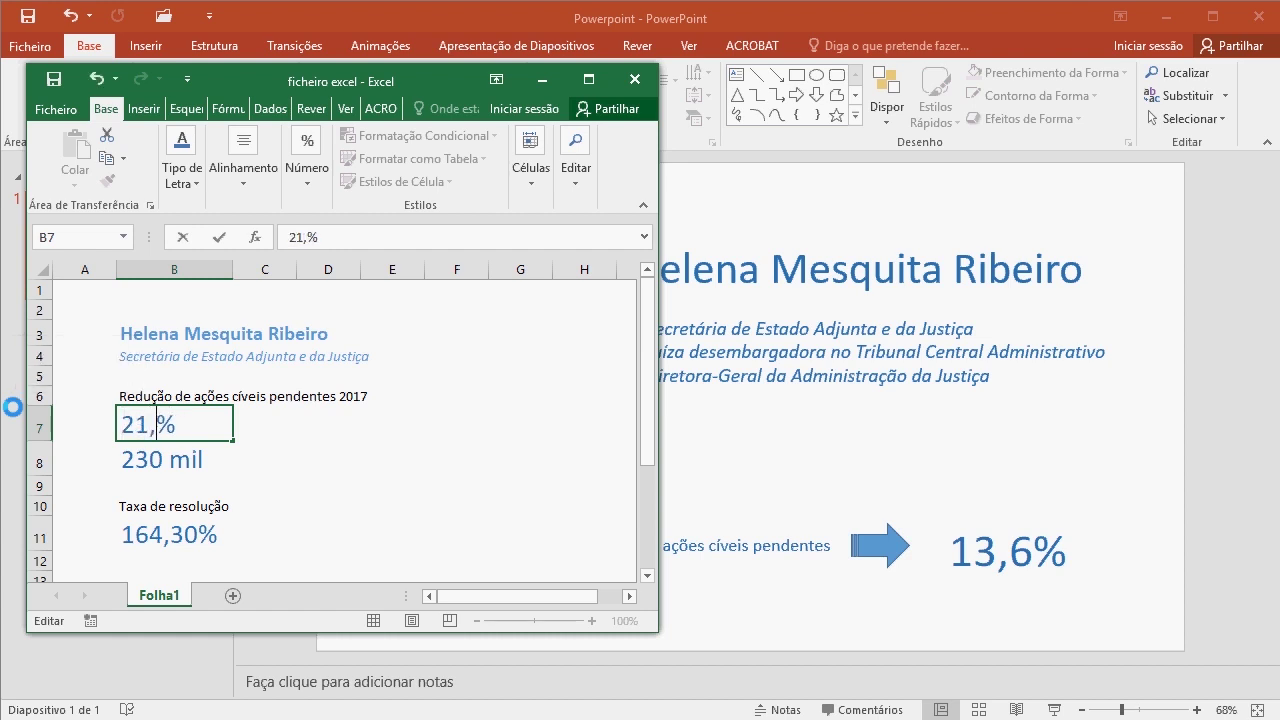
text(7)
key(Return)
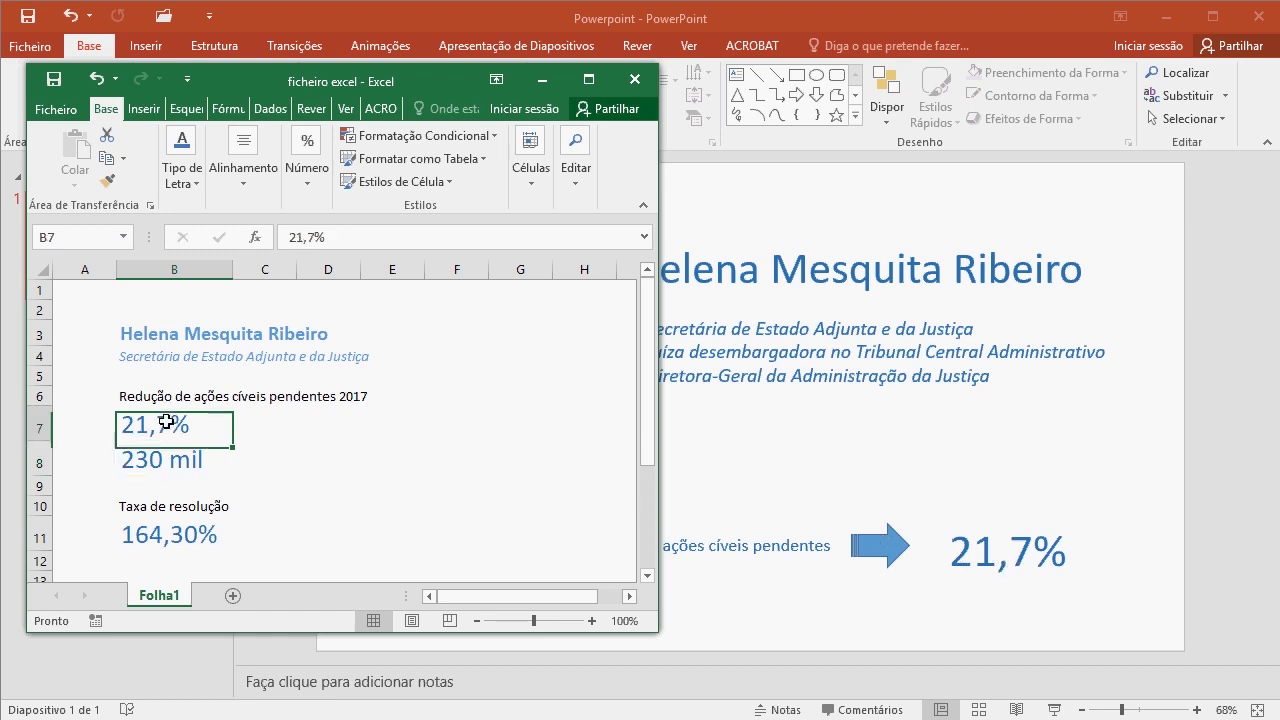
Edit B7 again so it reads 8,7%
double_click(165, 426)
drag(149, 425, 66, 427)
text(8)
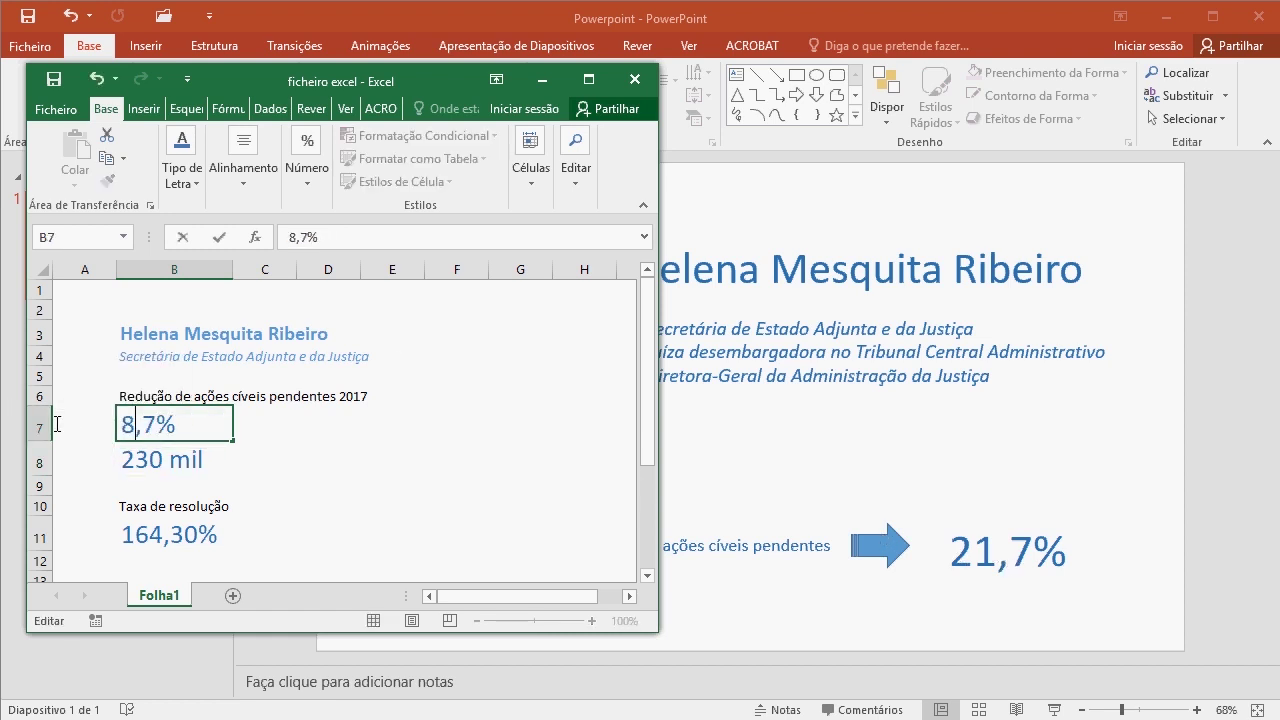
key(Return)
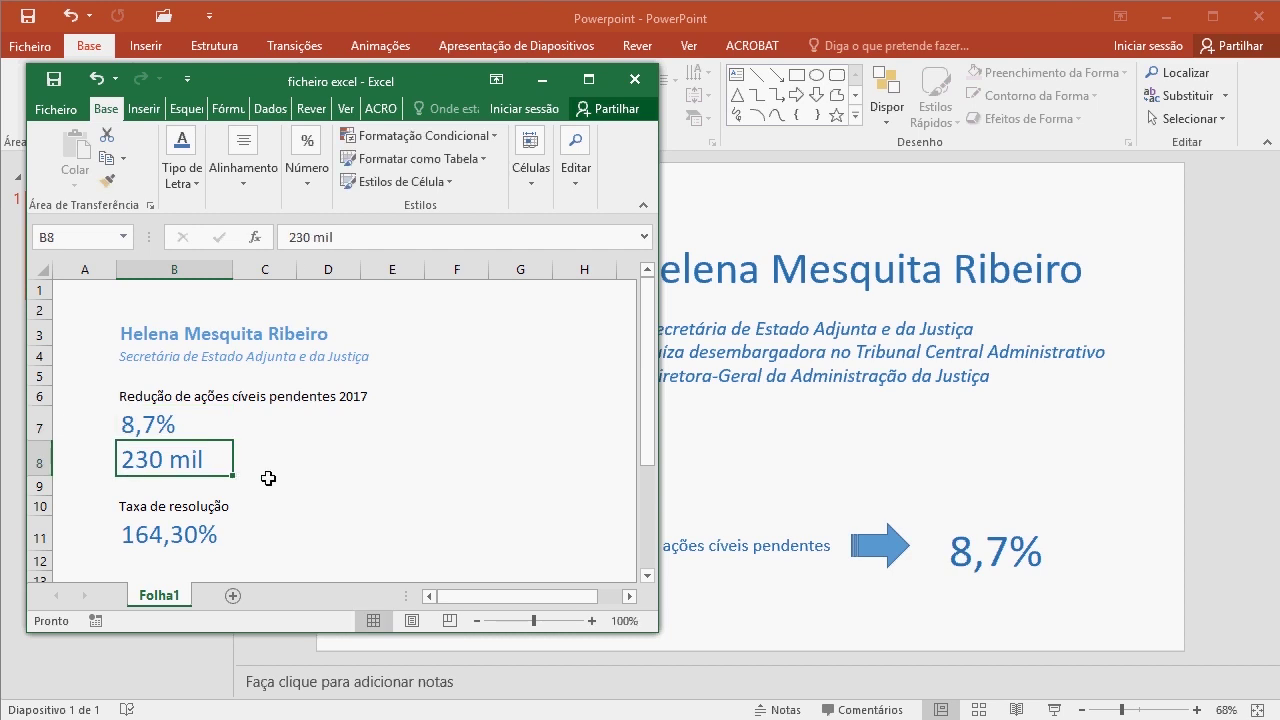
Copy the 230 mil value from cell B8 in Excel
click(268, 476)
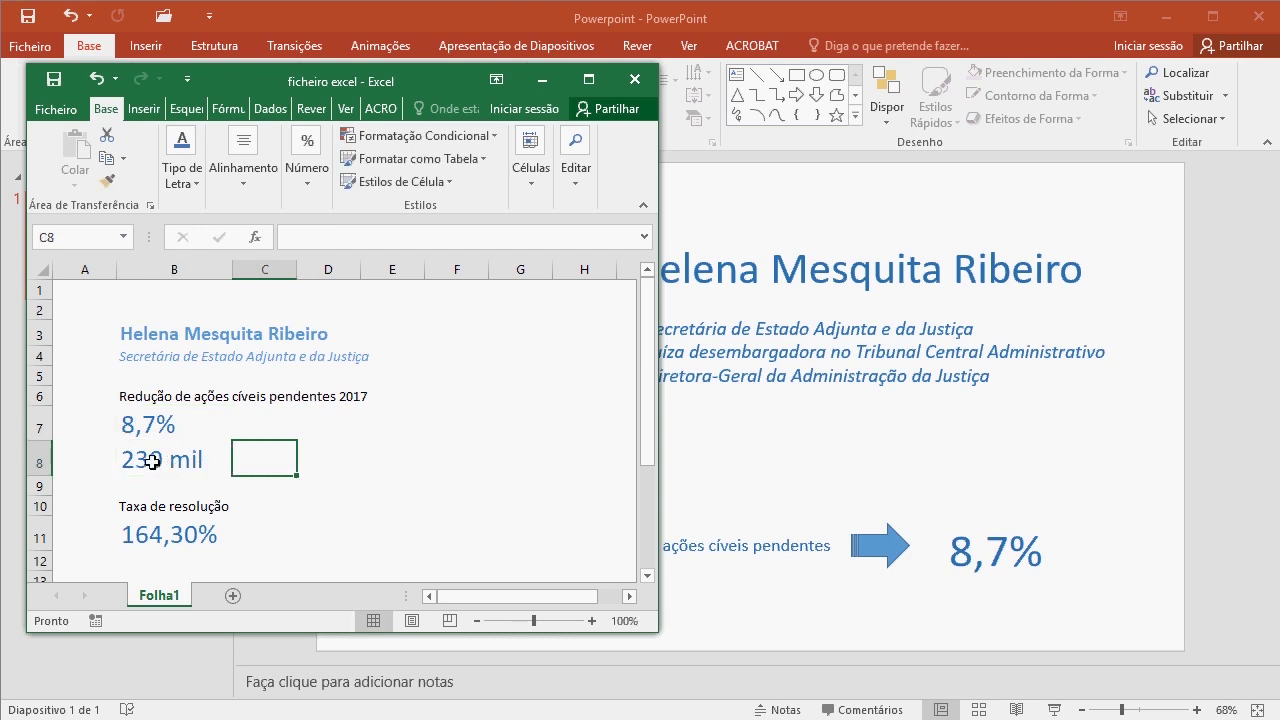
click(148, 459)
right_click(148, 459)
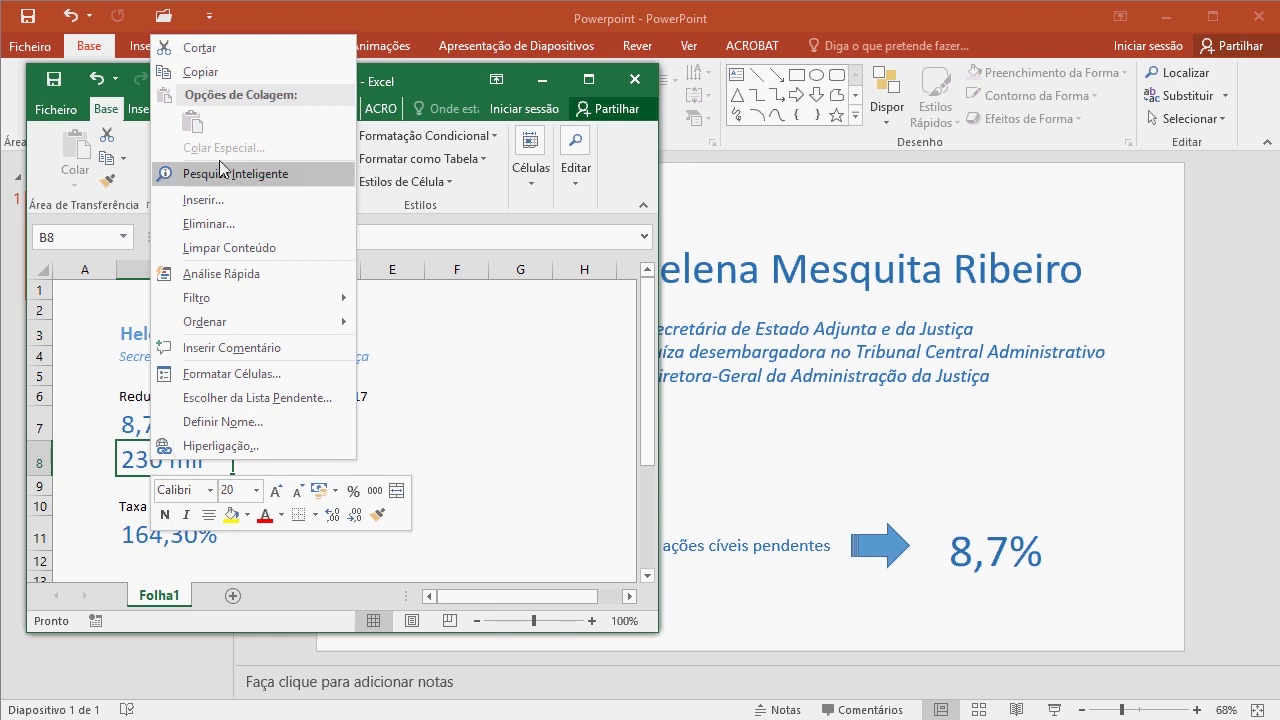
click(195, 73)
click(921, 510)
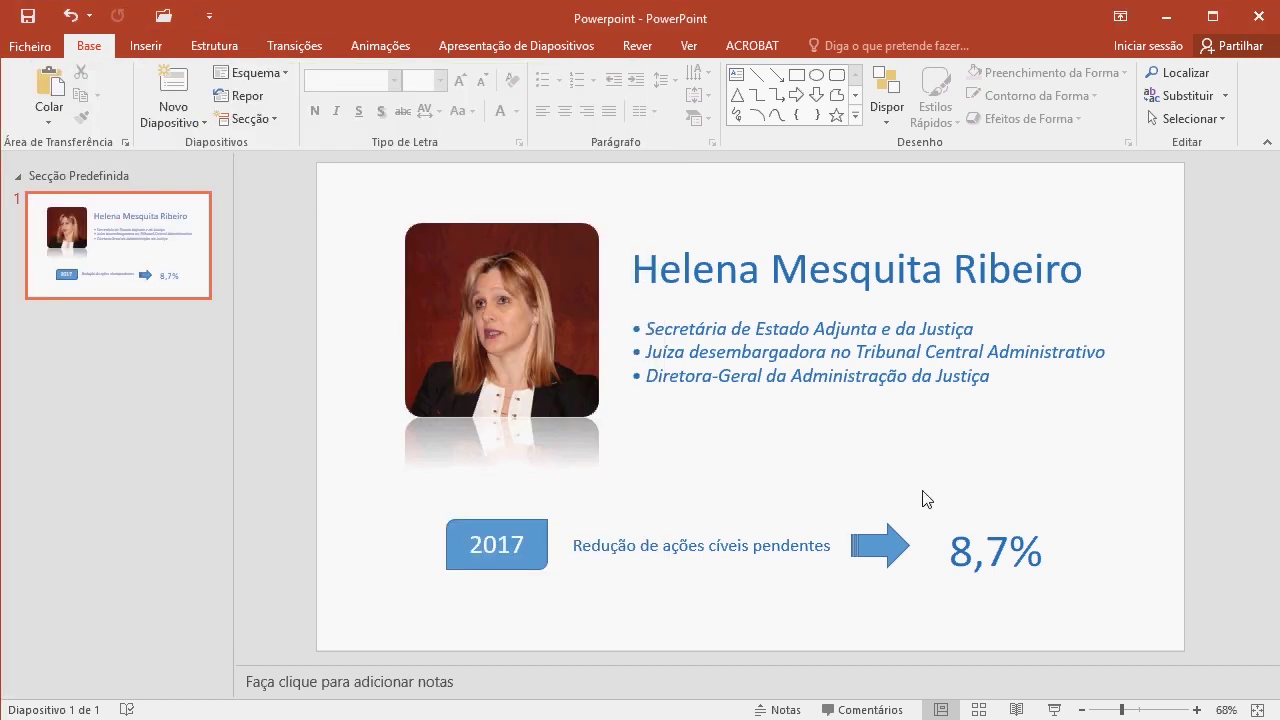
Paste-link 230 mil as an Excel worksheet object, enlarged and placed just below 8,7%
click(45, 120)
click(104, 200)
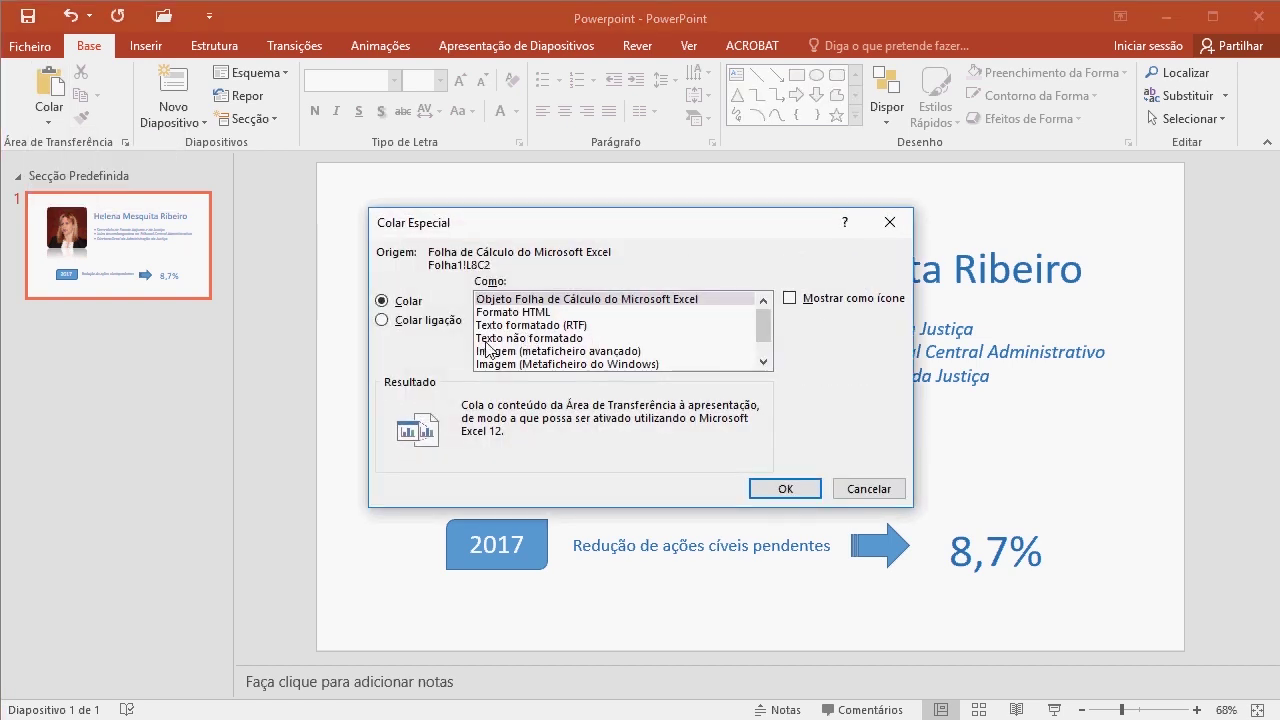
click(430, 321)
click(546, 302)
click(790, 489)
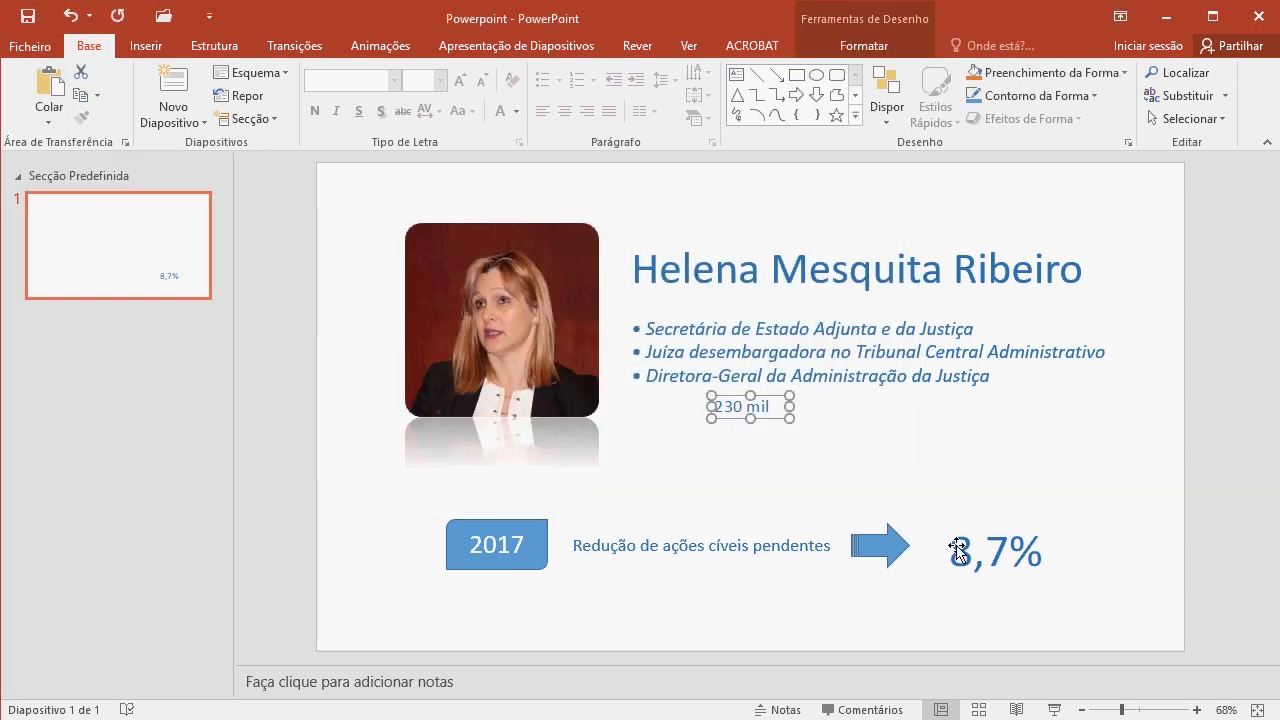
mouse_move(790, 419)
mouse_down()
mouse_move(850, 437)
mouse_move(1054, 624)
mouse_up()
click(1010, 478)
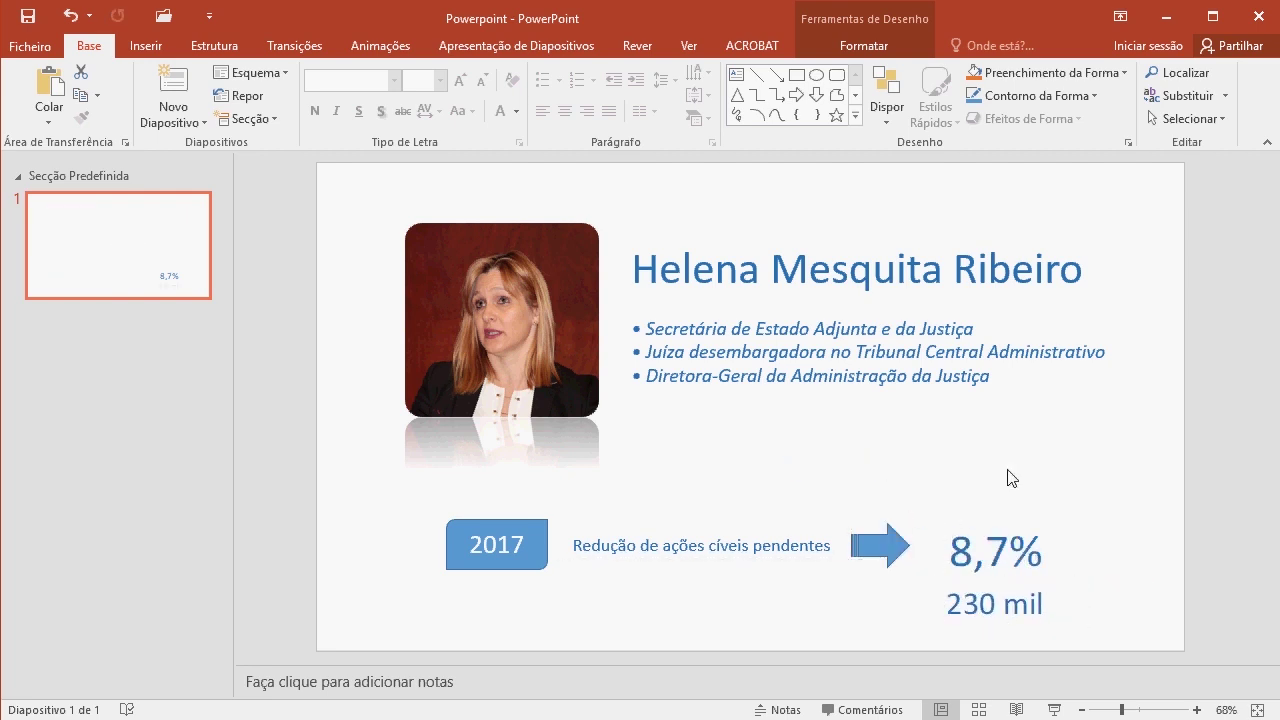
key(alt+Tab)
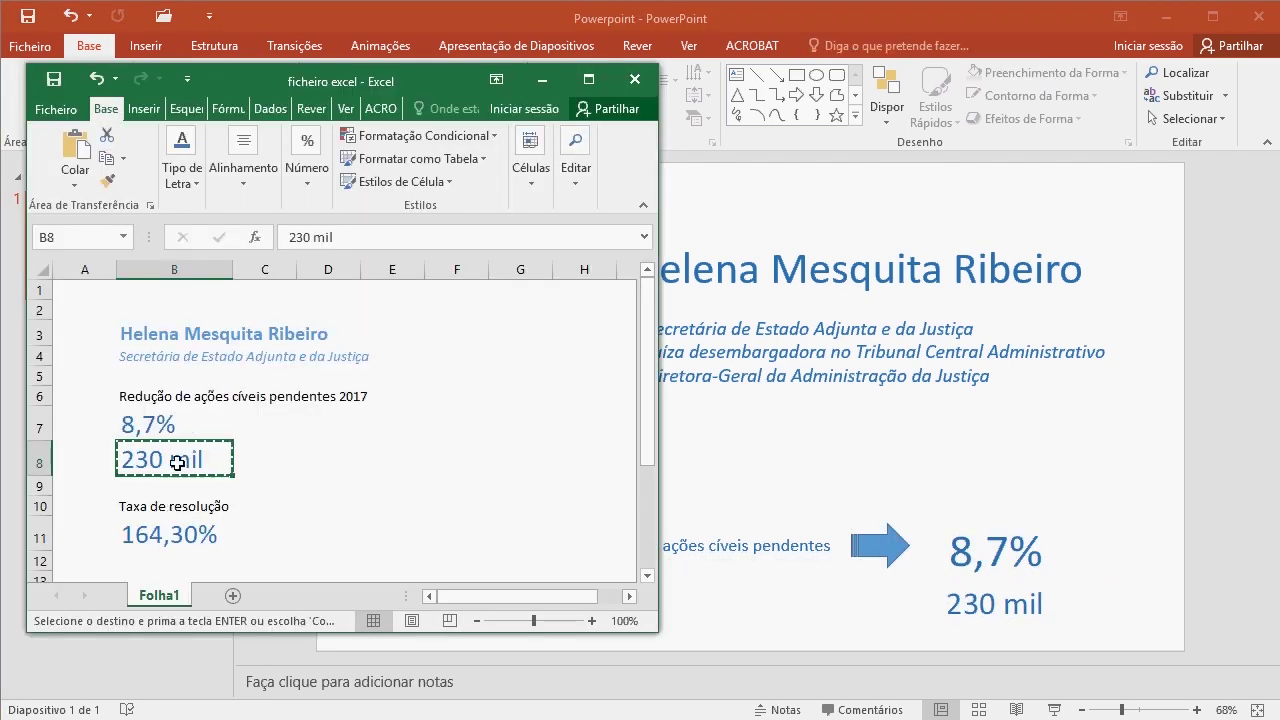
Change cell B8 in Excel from 230 mil to 290 mil
double_click(172, 459)
drag(148, 460, 137, 460)
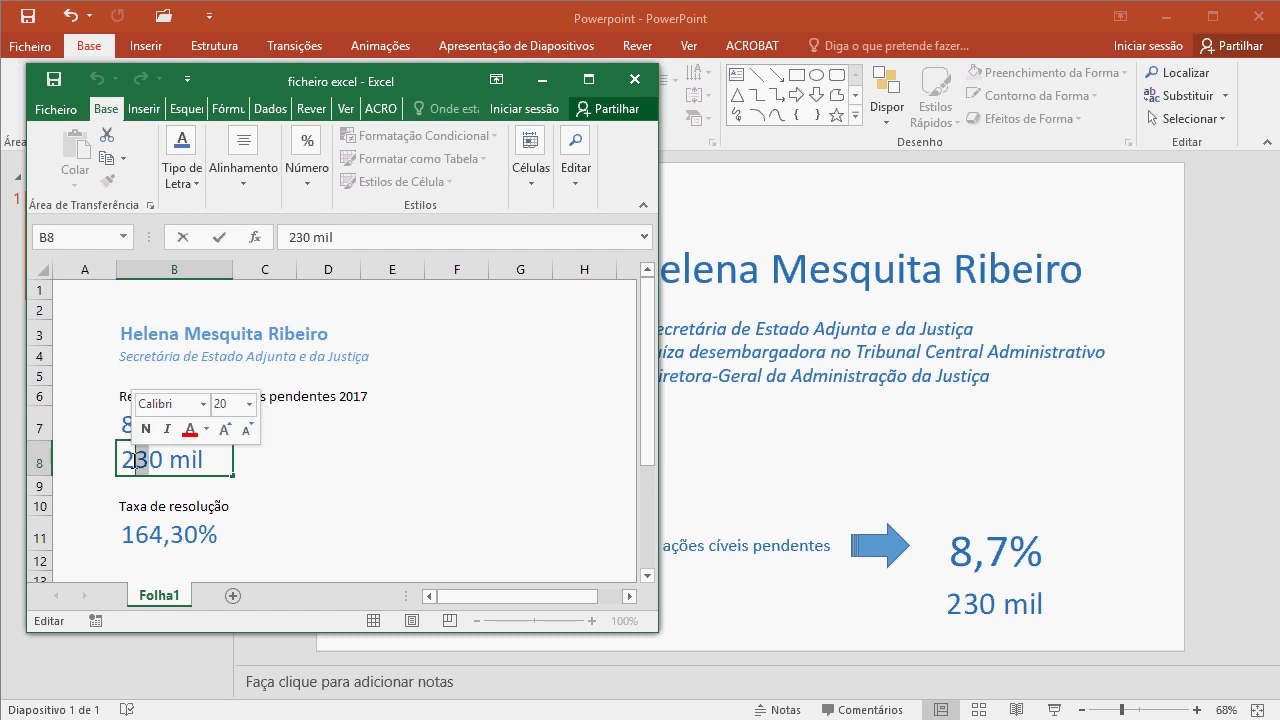
text(9)
key(Return)
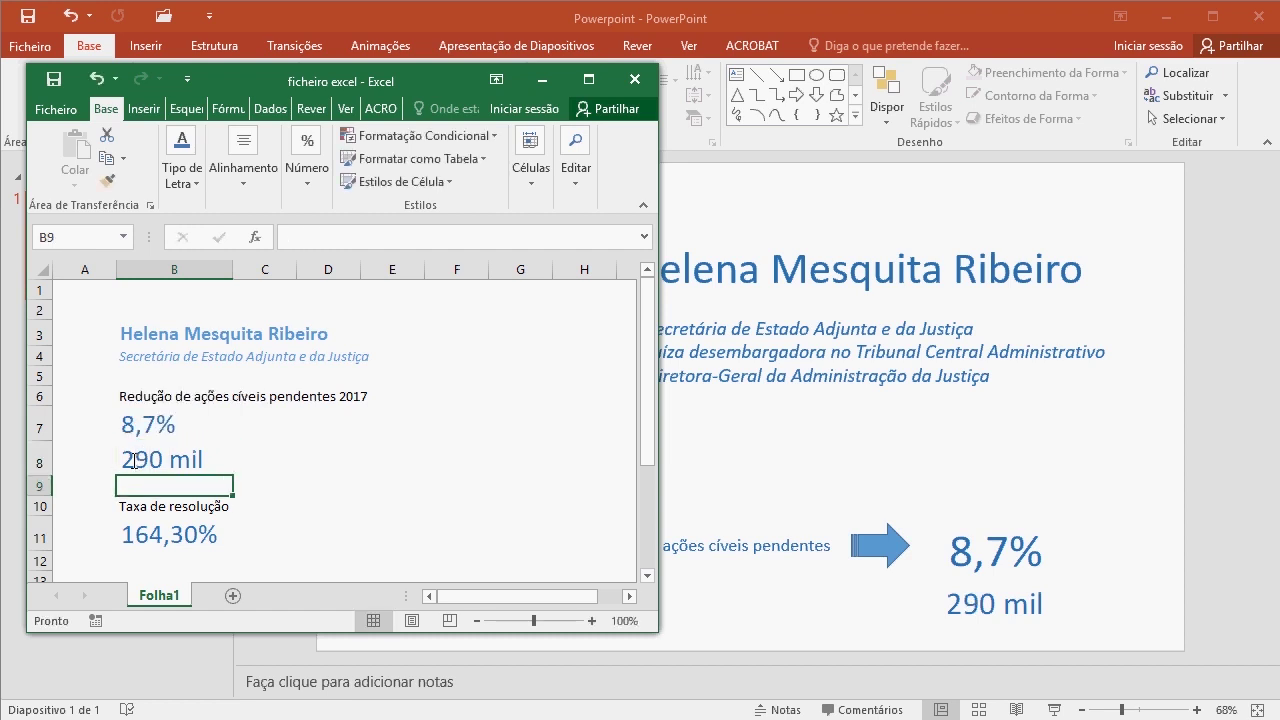
Change B7 from 8,7% to 9,7% and check the updated figures on the slide
double_click(144, 425)
drag(134, 425, 95, 424)
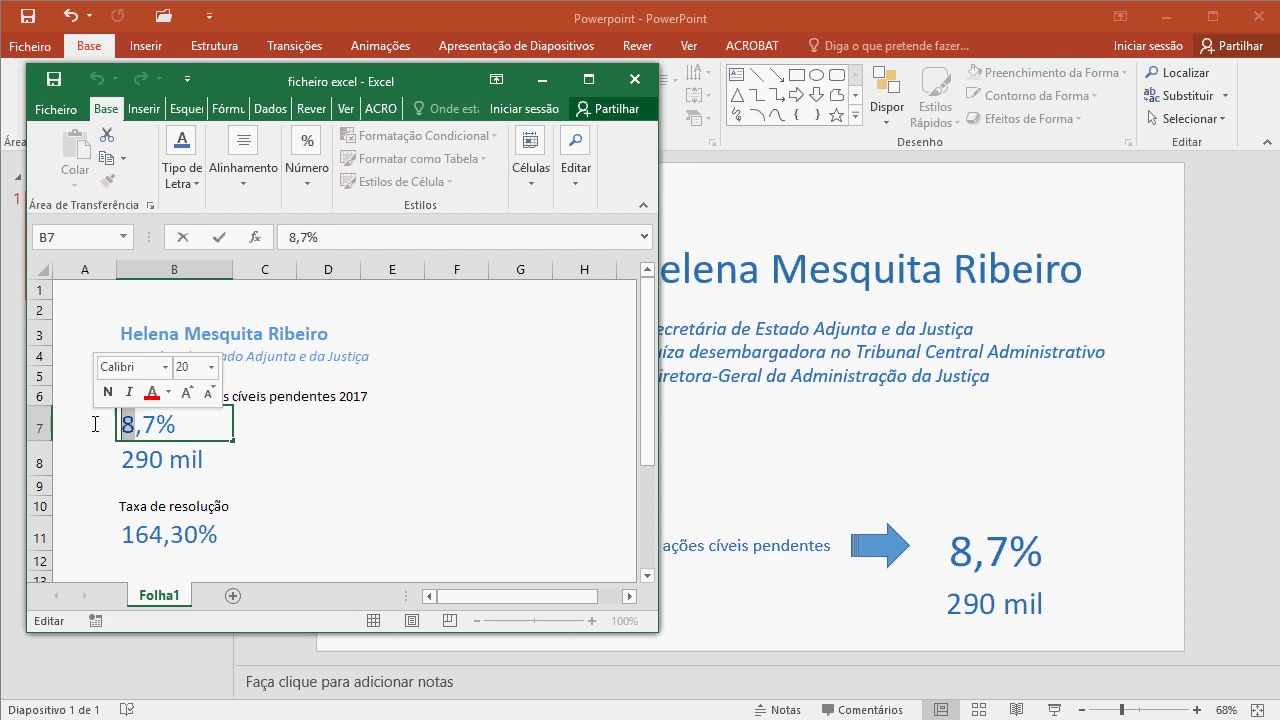
text(9)
key(Return)
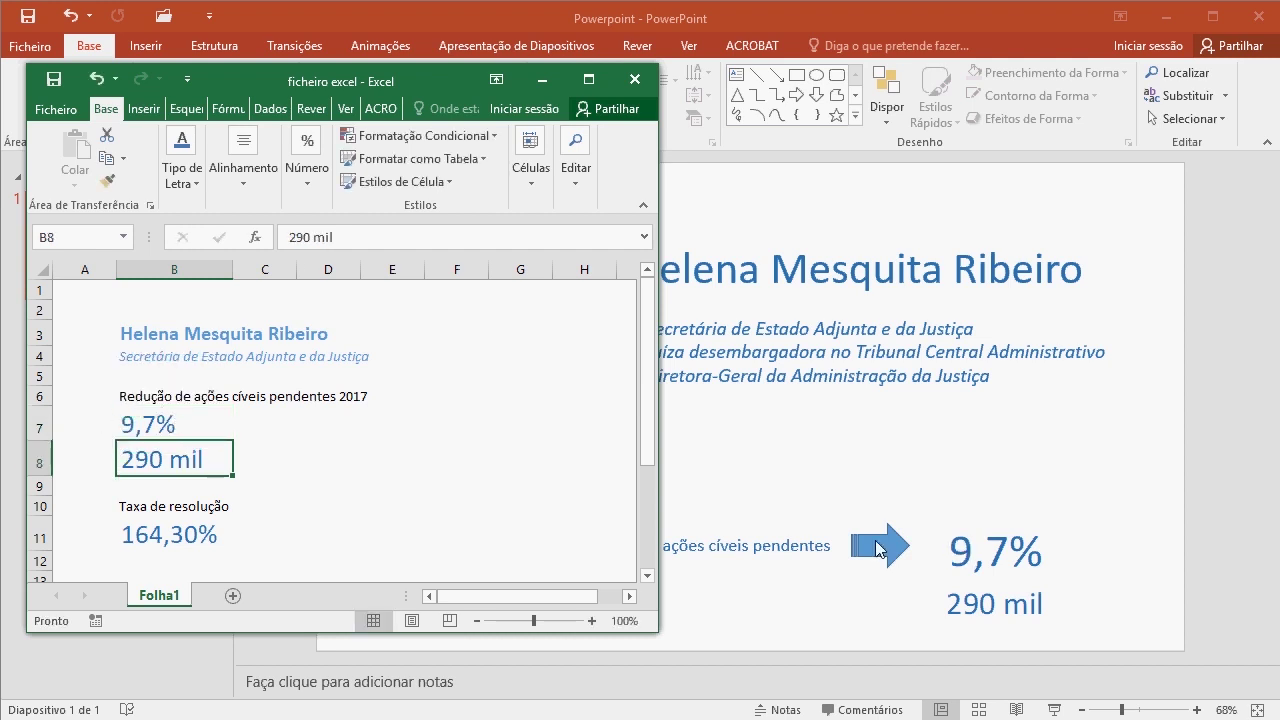
click(1146, 528)
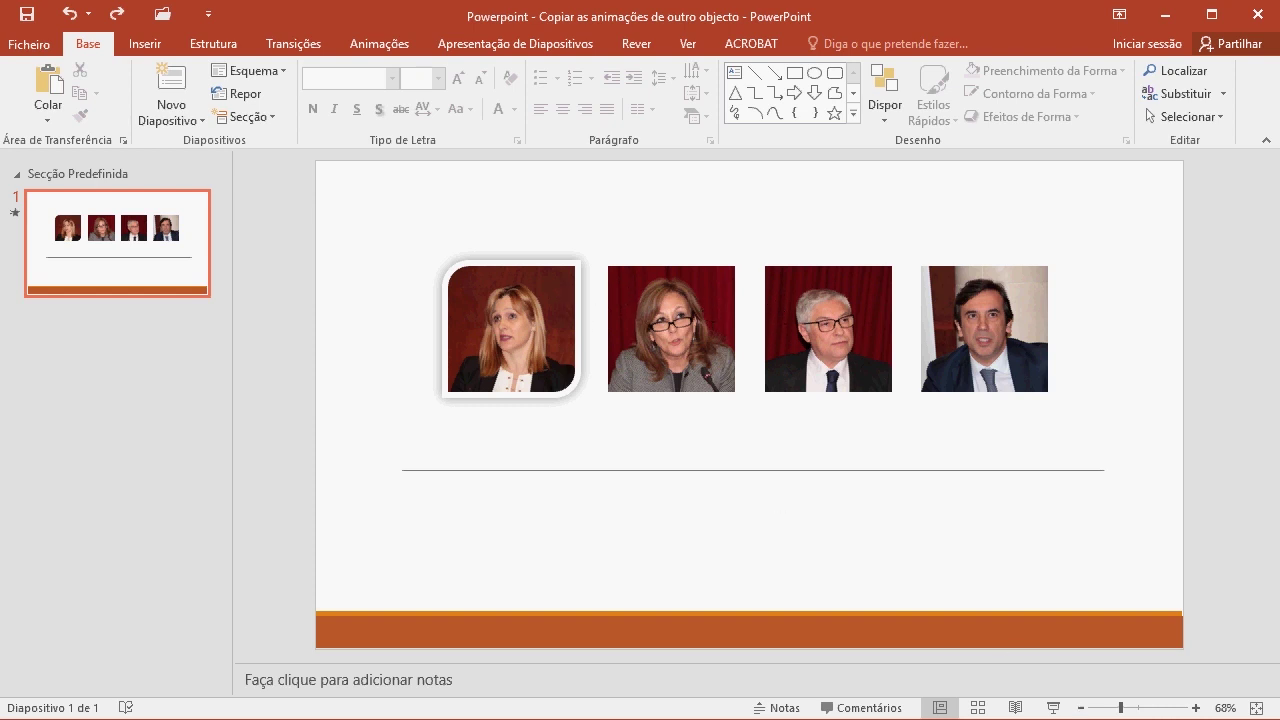
Play the slide show, end it, and select the first speaker photo in editing view
click(1055, 708)
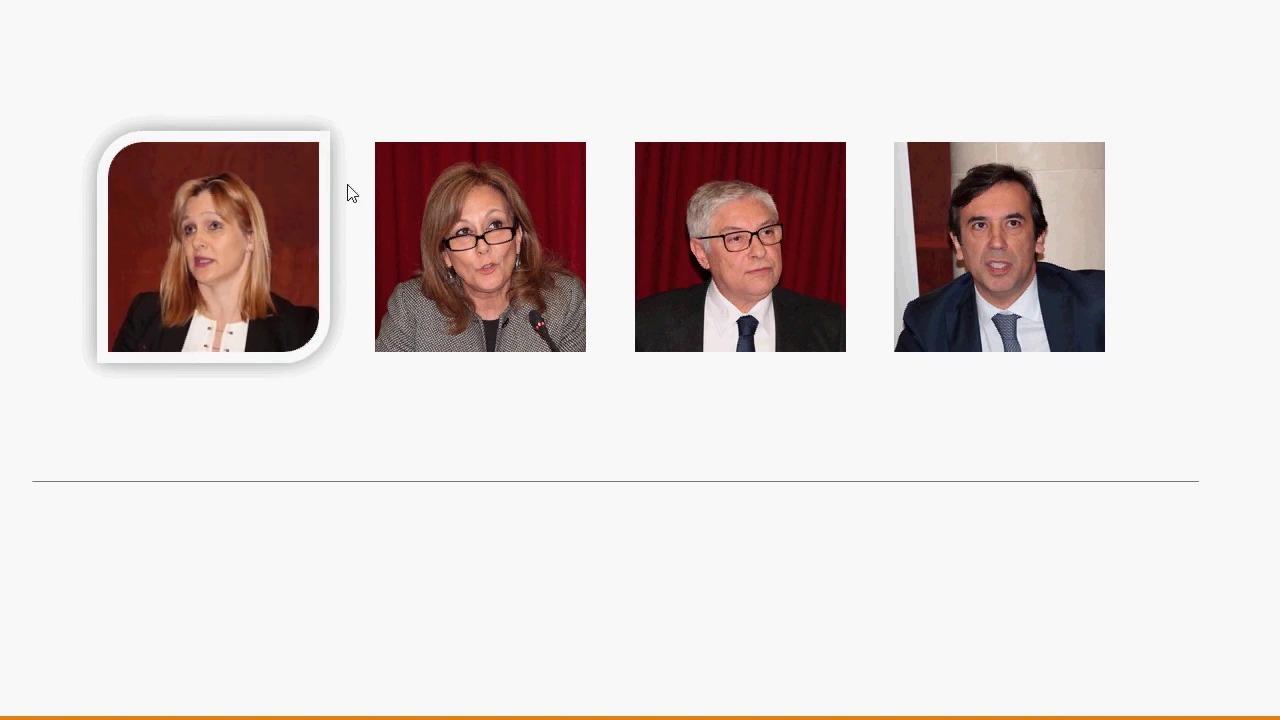
key(Escape)
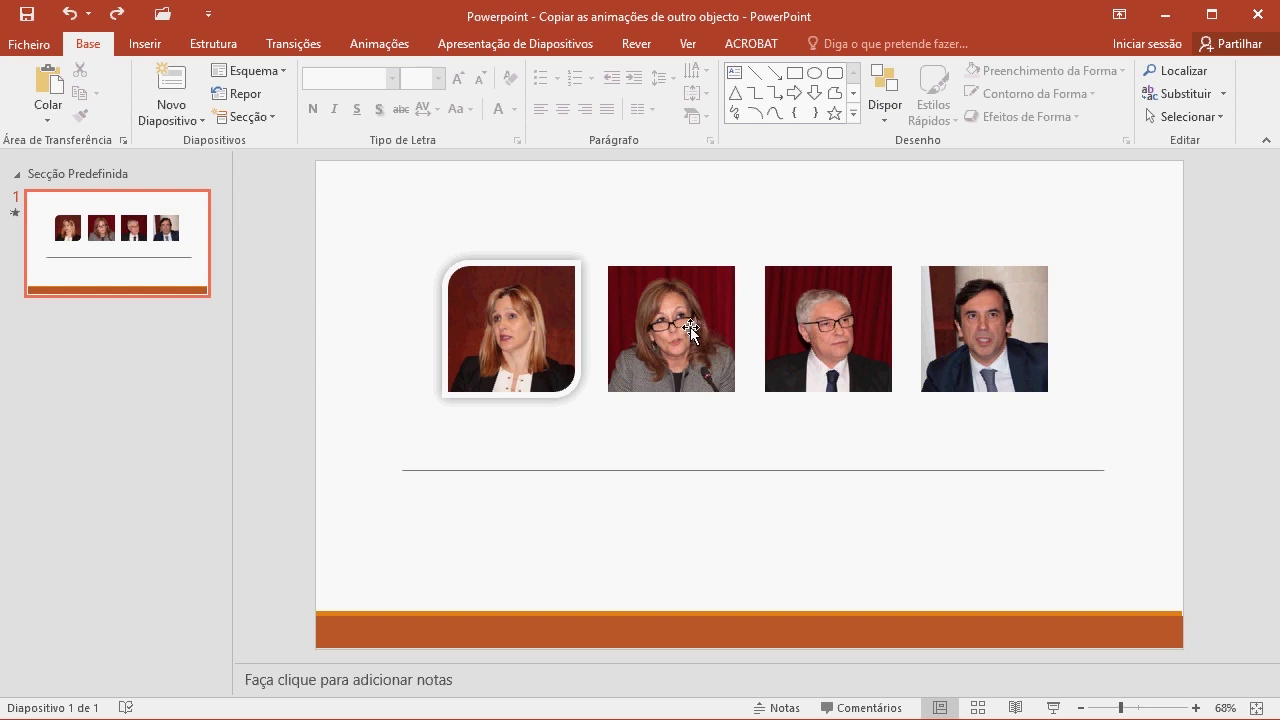
click(497, 320)
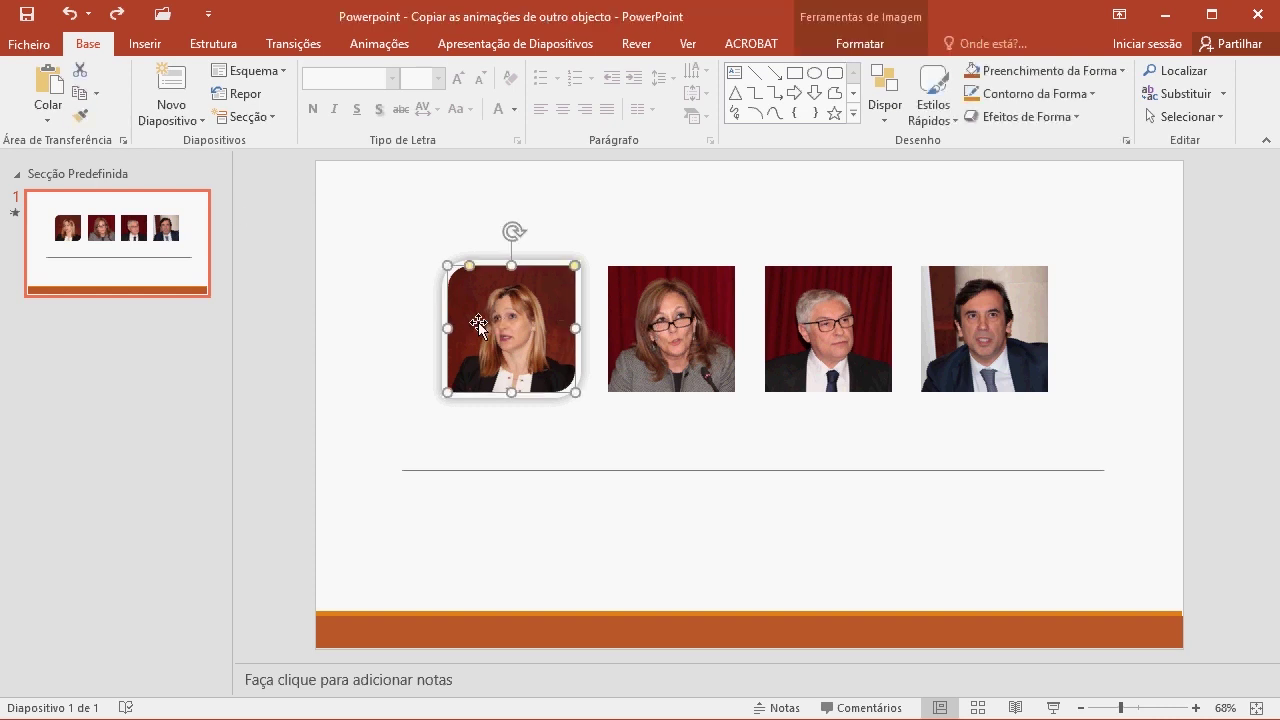
Format-paint the first photo's rounded white frame onto the second, third and fourth photos, then preview
click(81, 116)
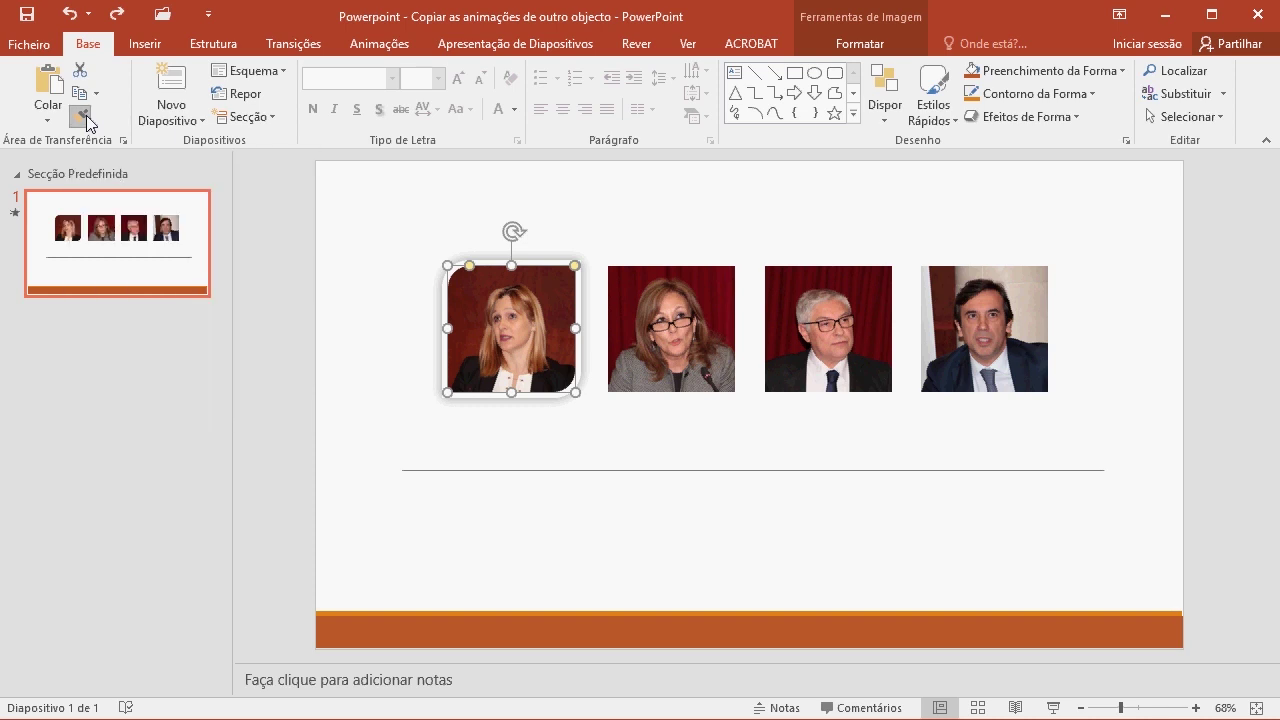
click(664, 287)
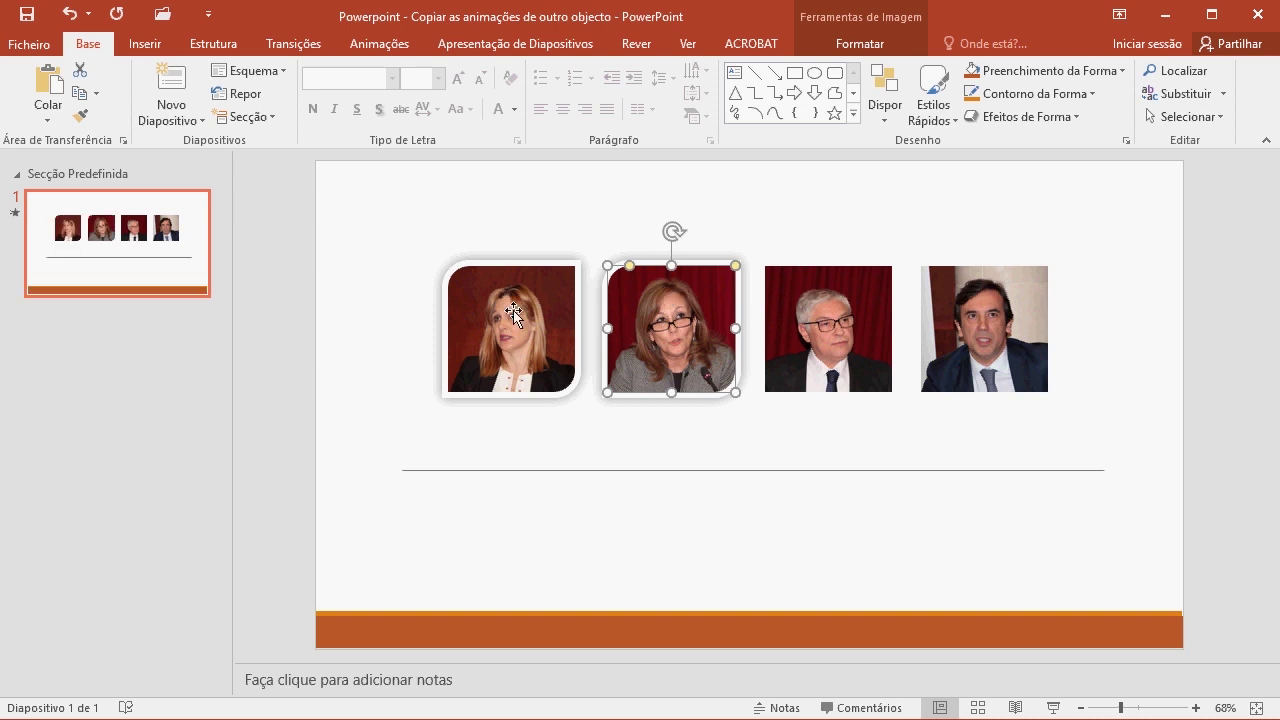
click(80, 115)
click(807, 289)
click(80, 115)
click(978, 295)
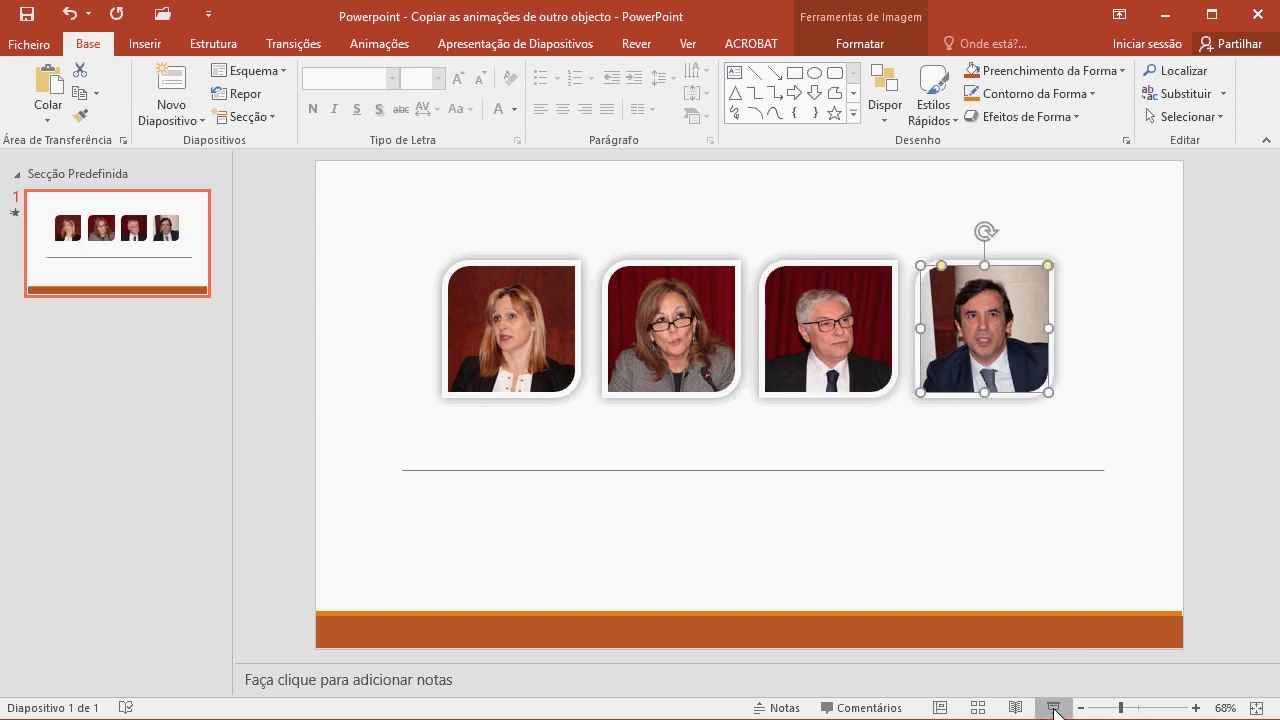
click(1054, 708)
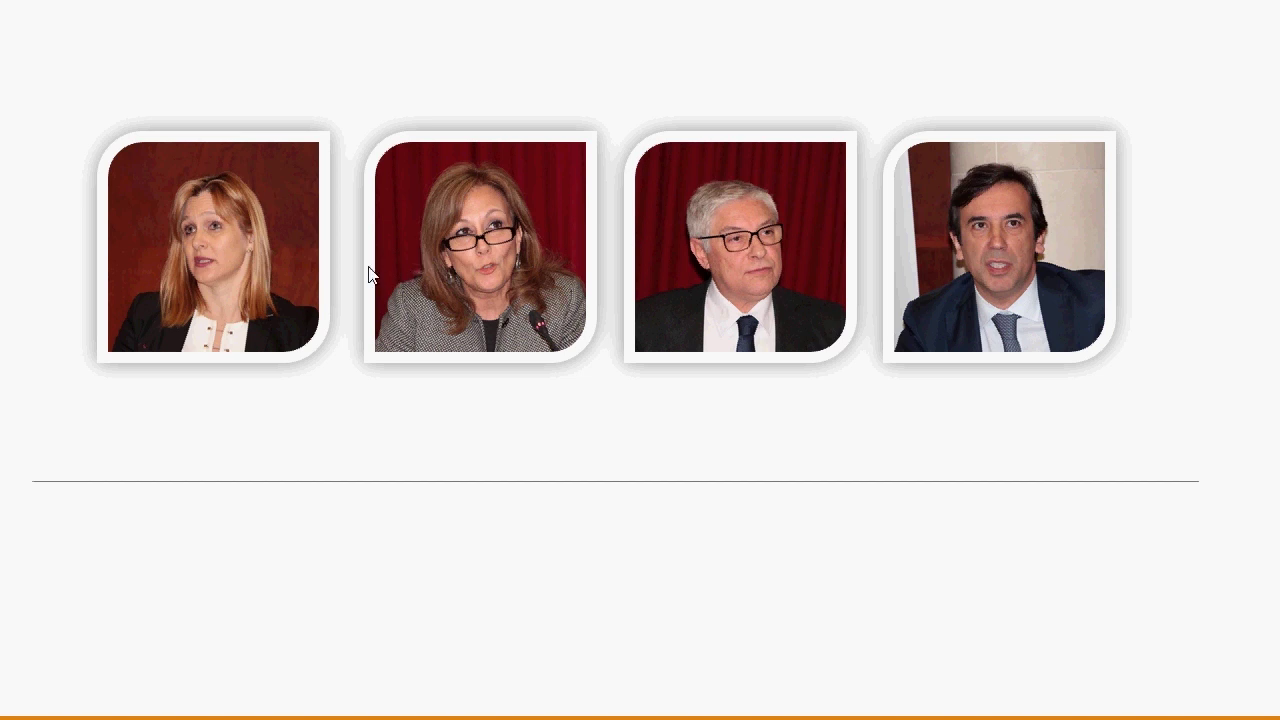
key(Escape)
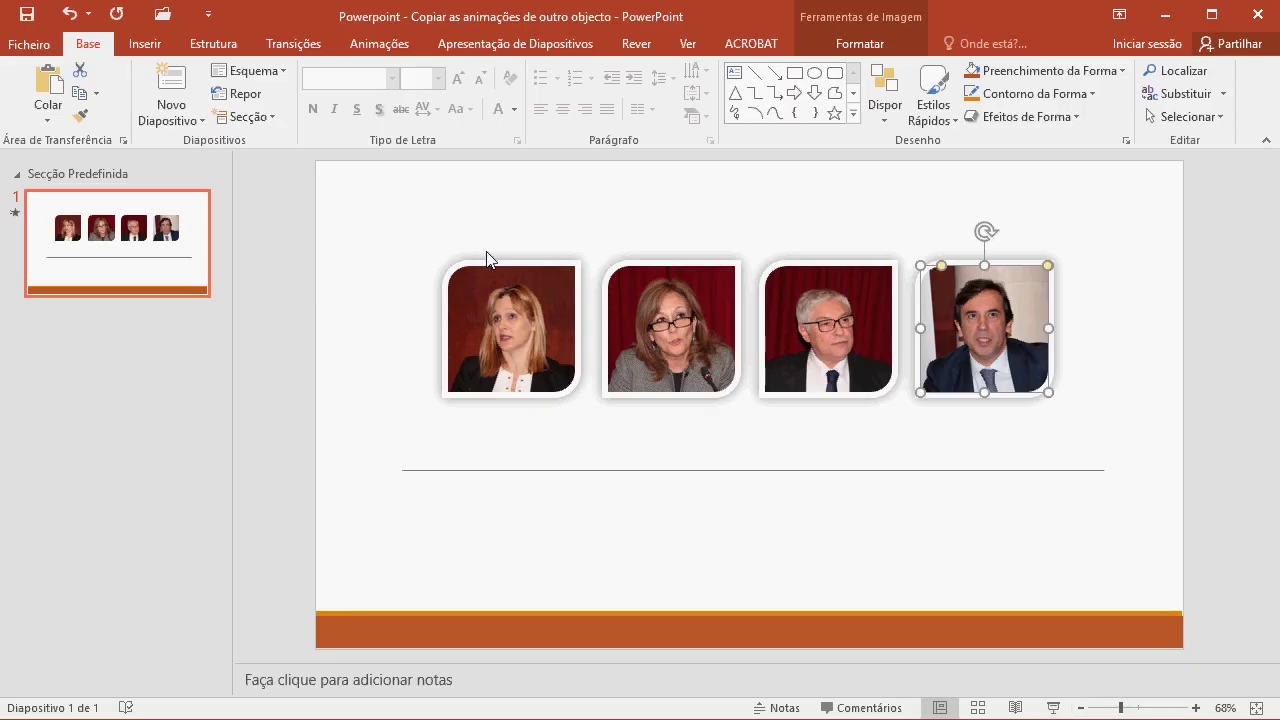
Copy the first photo's animations onto the second, third and fourth photos with Pincel de Animação
click(385, 48)
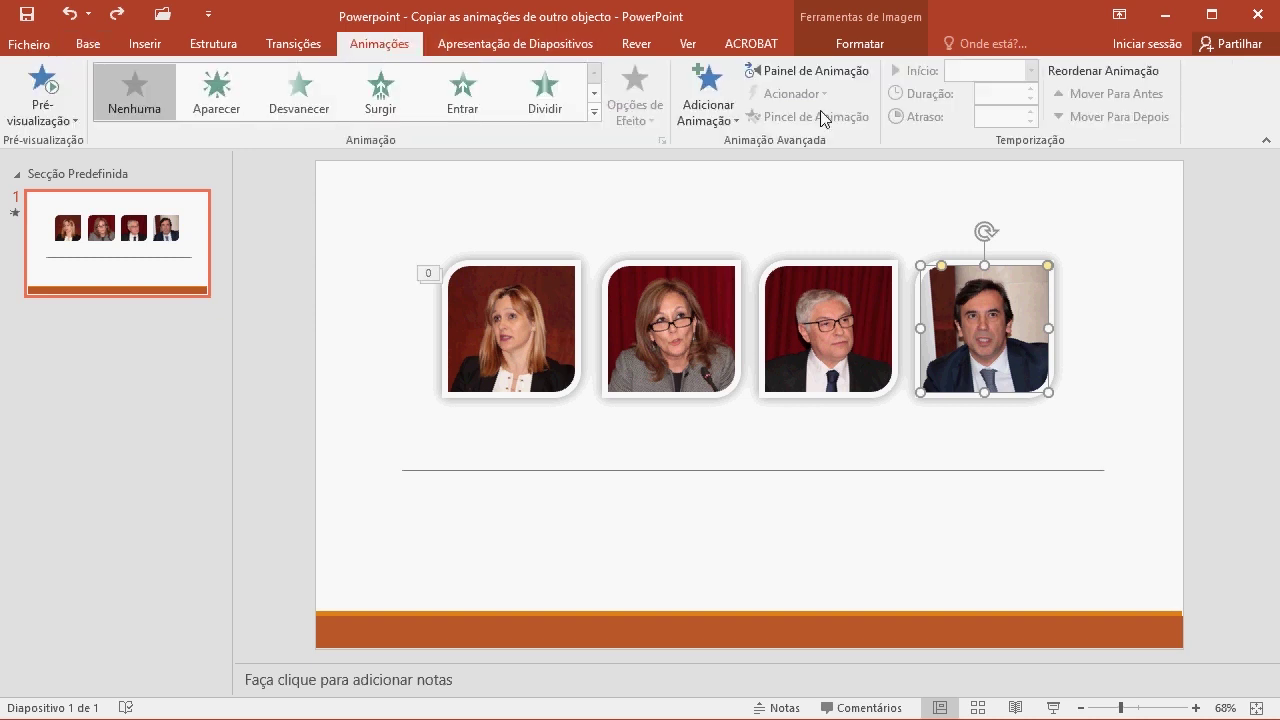
click(535, 300)
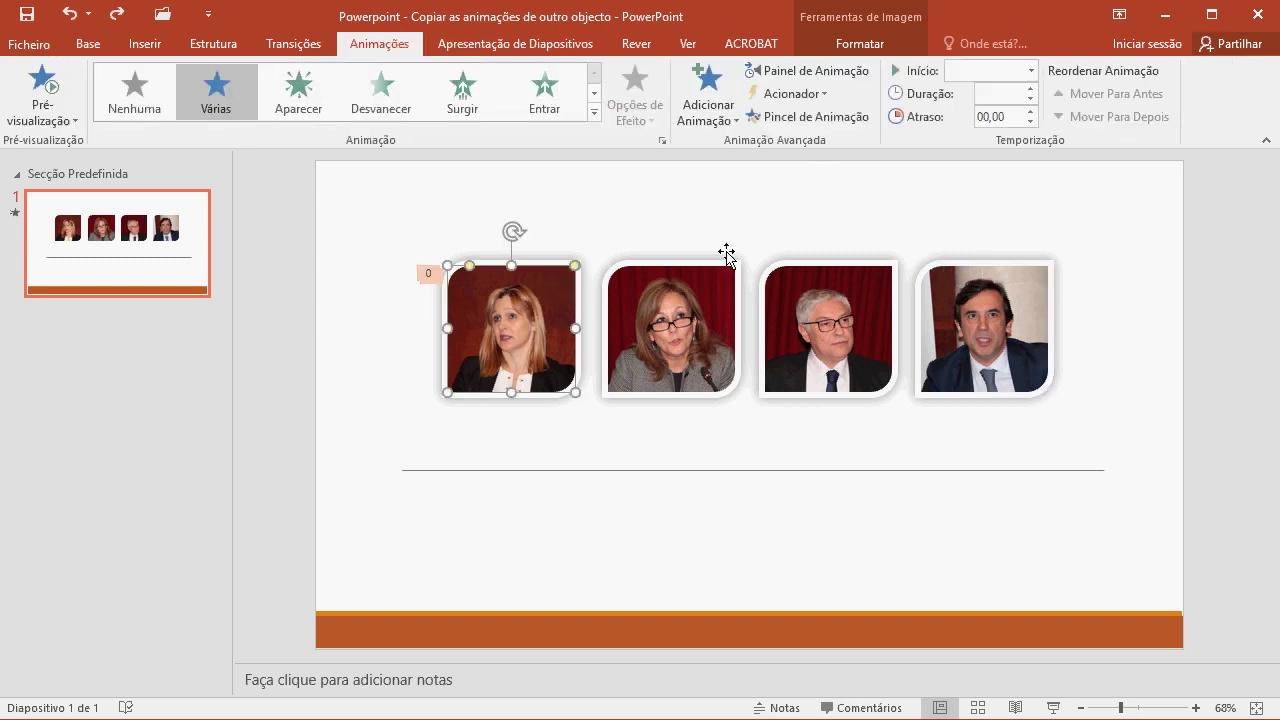
click(830, 120)
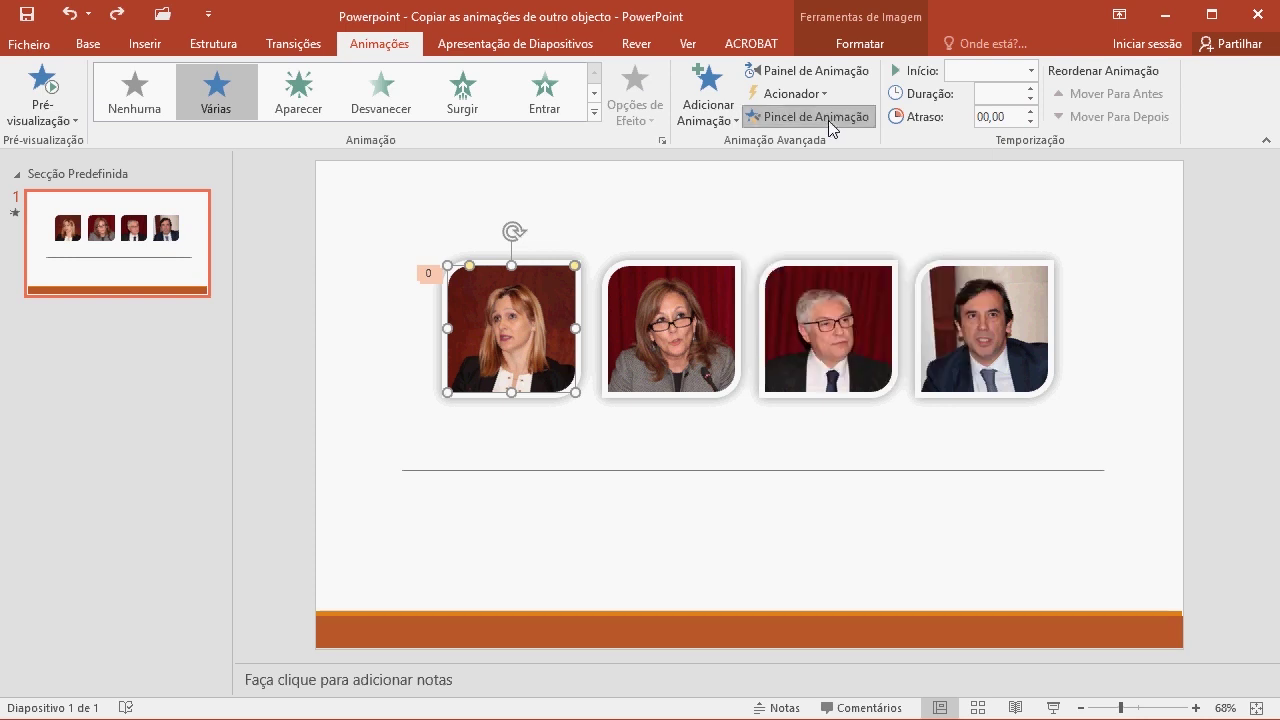
click(639, 310)
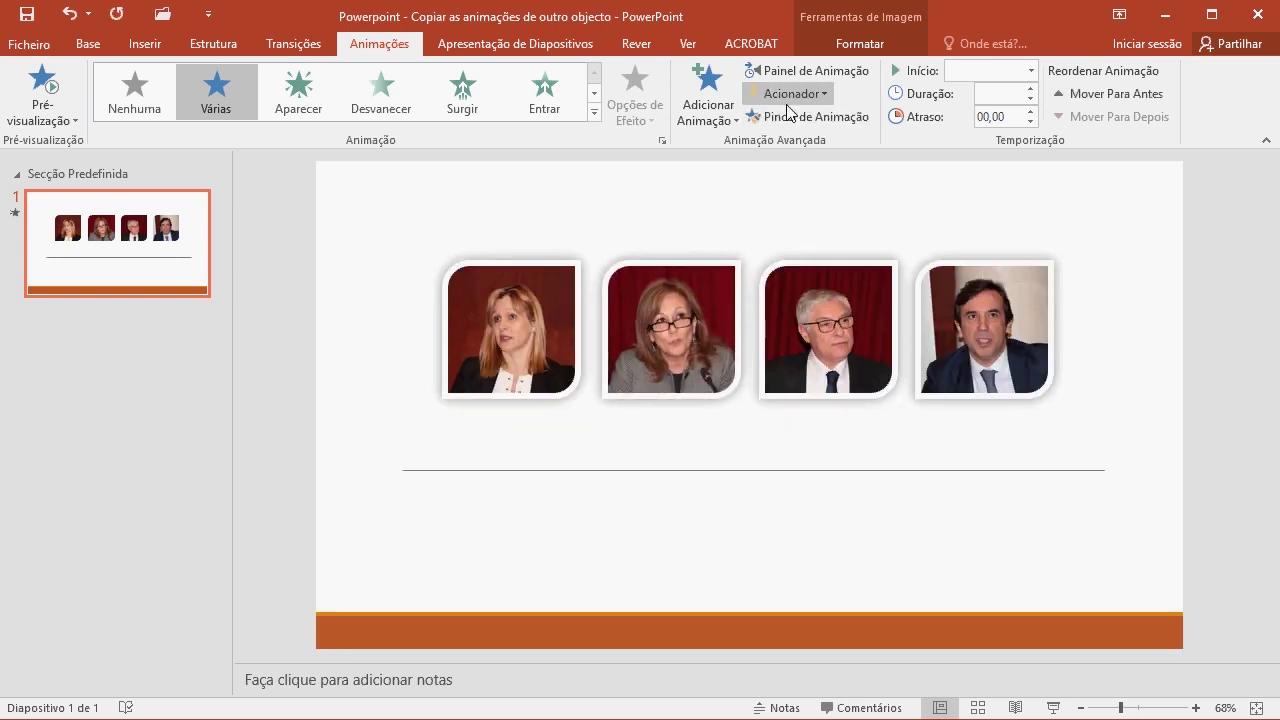
click(828, 117)
click(820, 317)
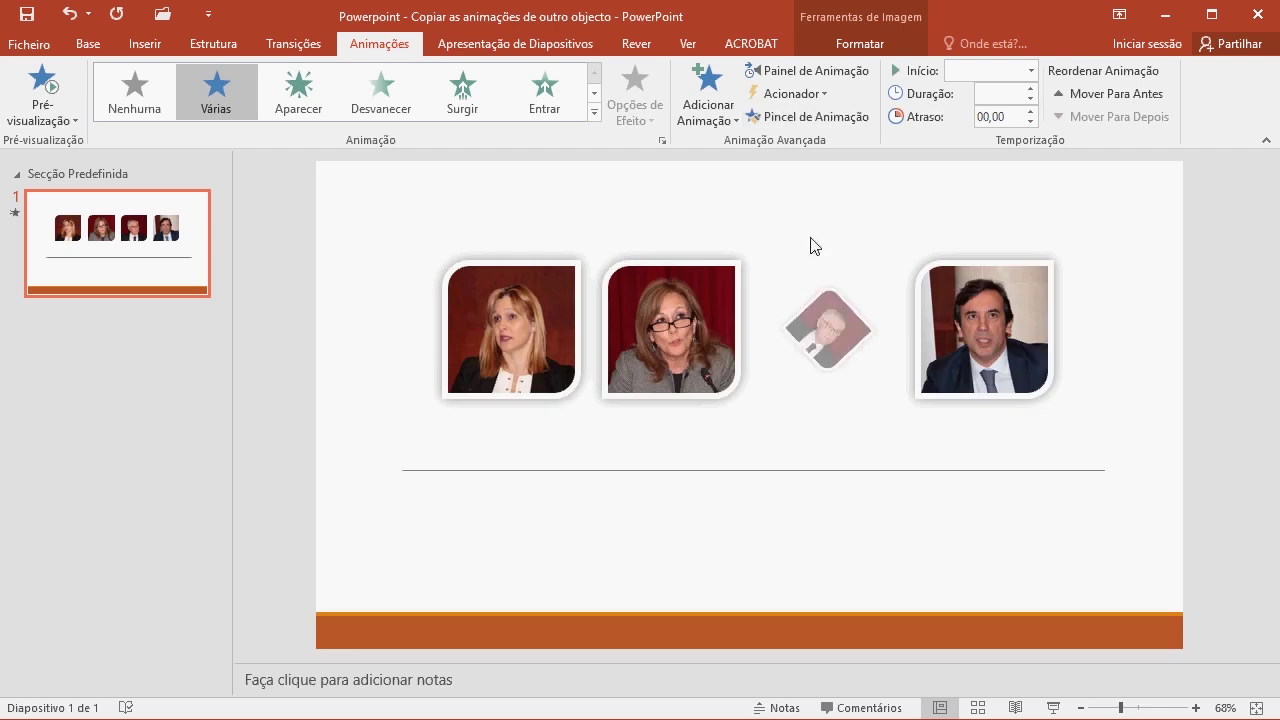
click(808, 116)
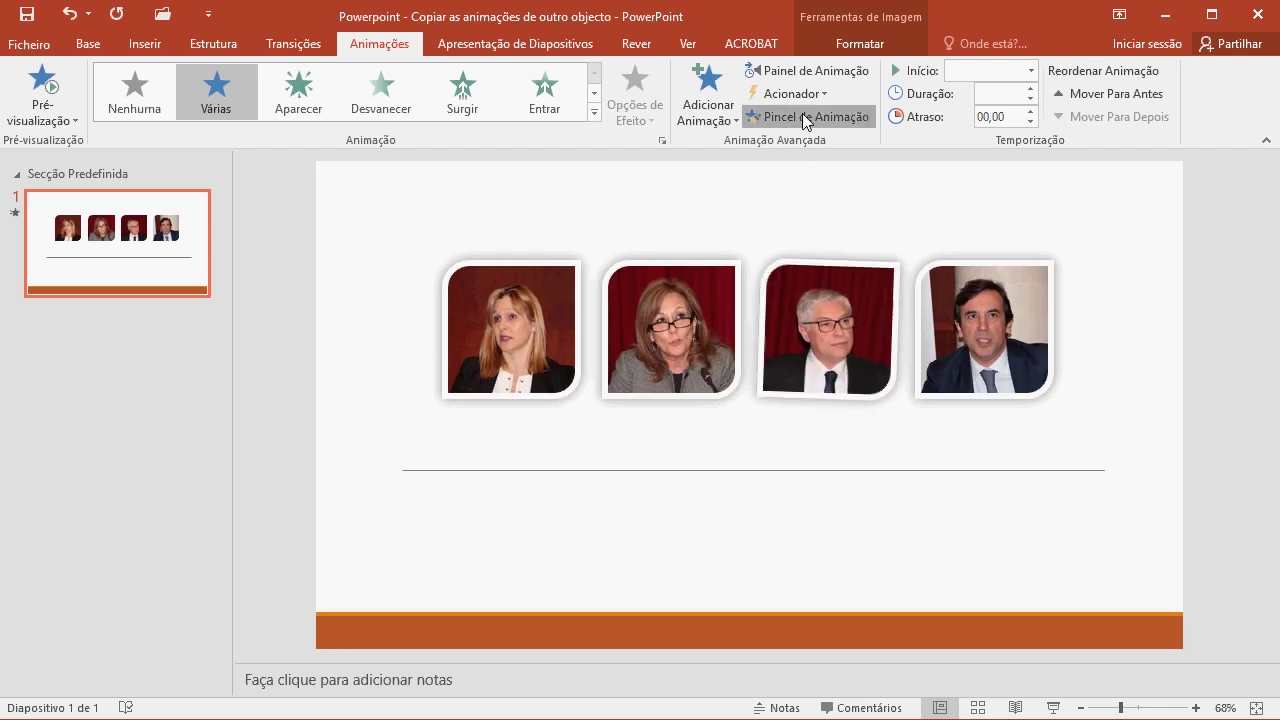
click(999, 310)
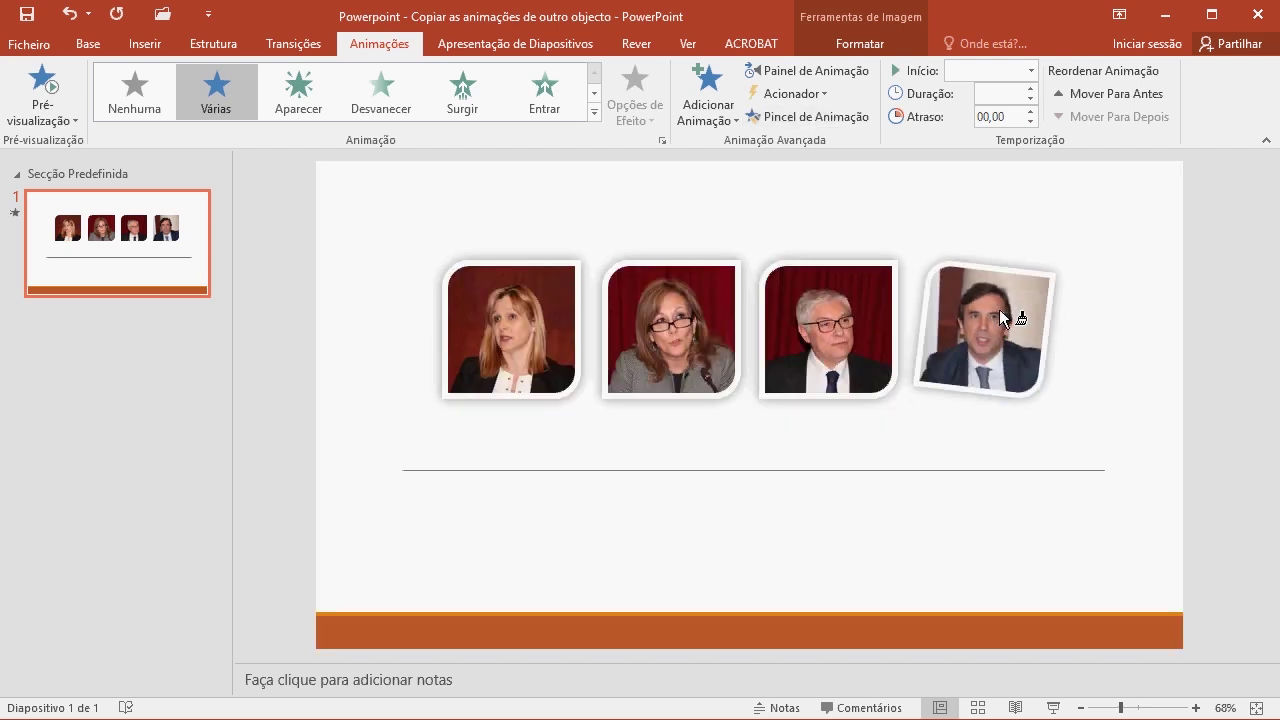
Open the Painel de Animação and preview the photo animations in a slide show
click(786, 78)
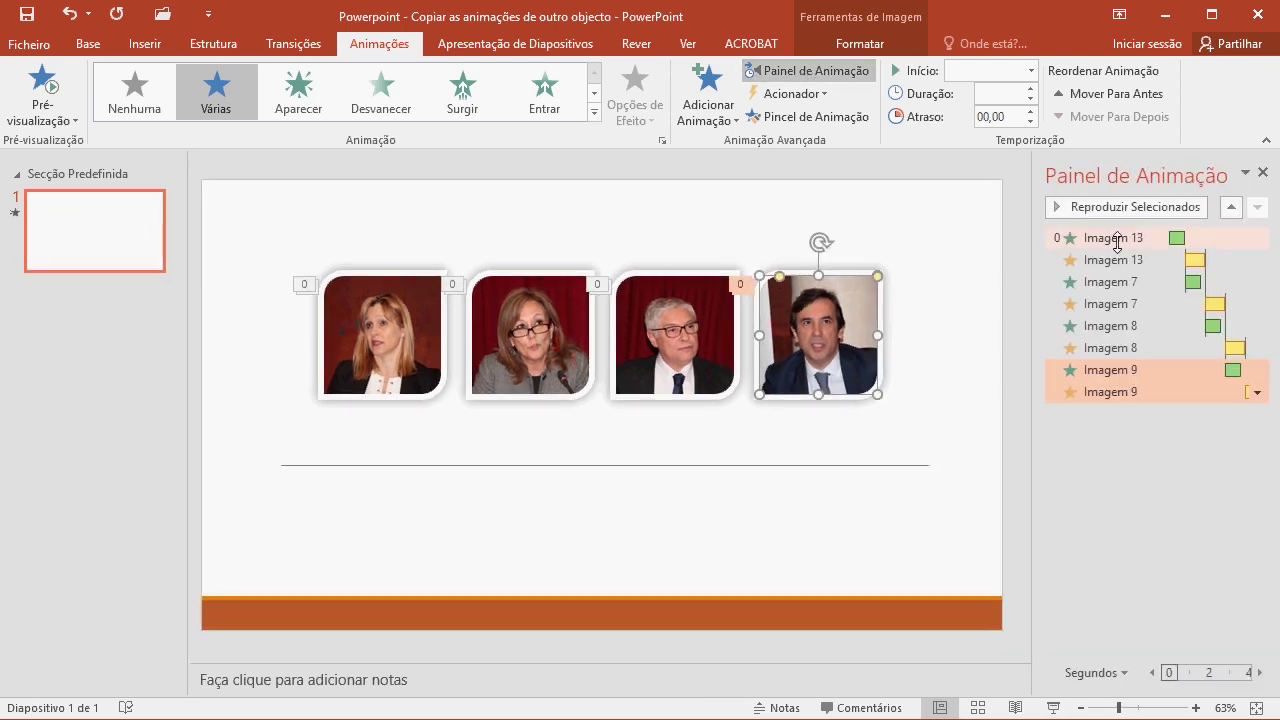
click(953, 357)
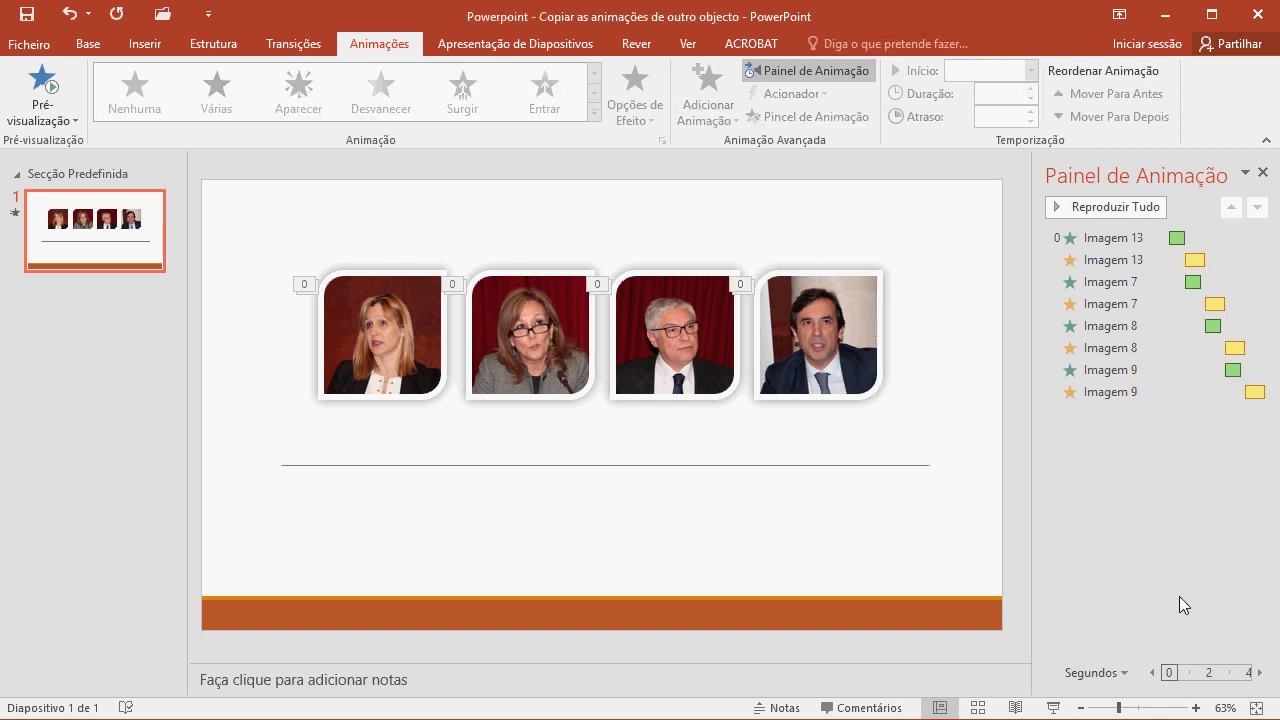
click(1053, 707)
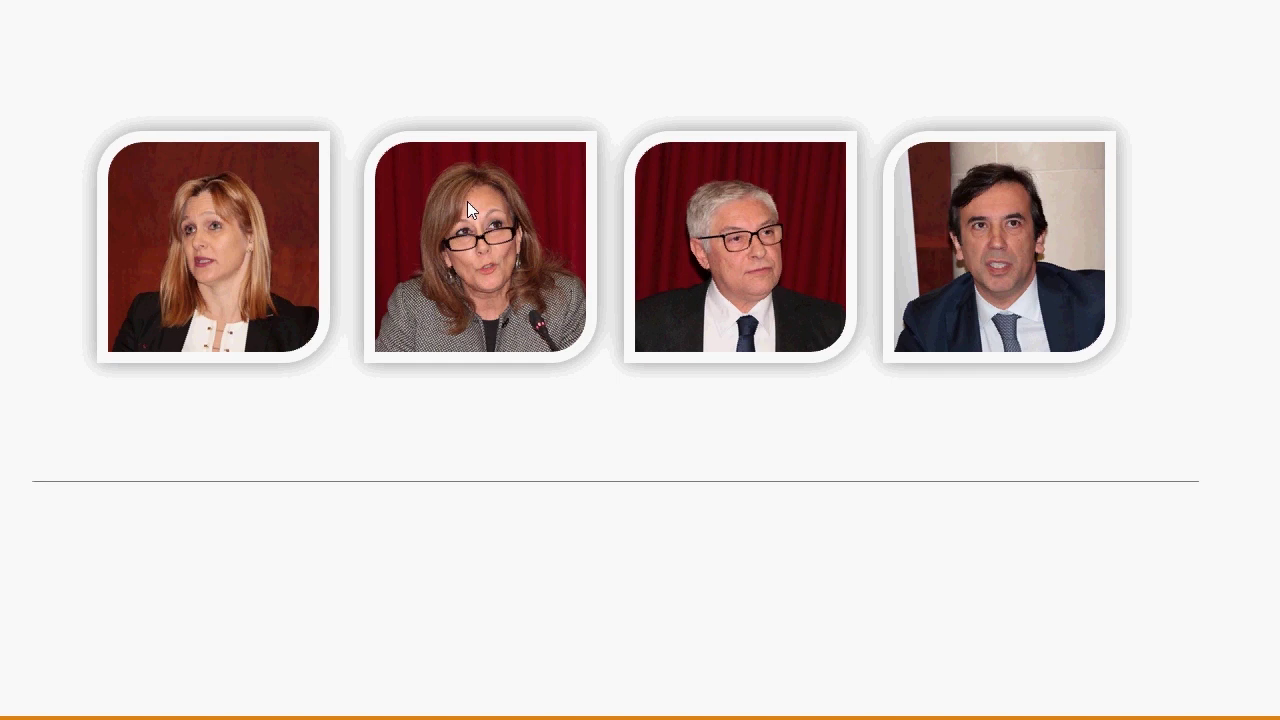
key(Escape)
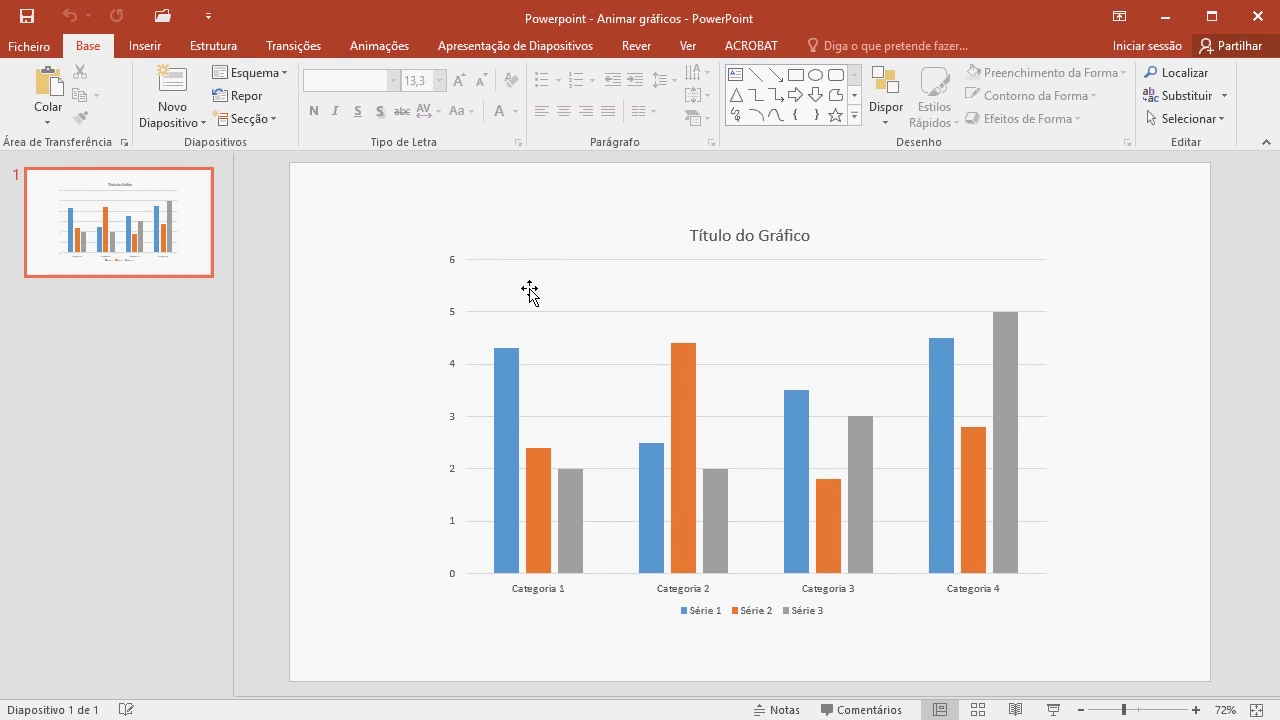
Apply the Surgir entrance animation to the column chart and preview it in the slide show
mouse_move(505, 446)
click(555, 232)
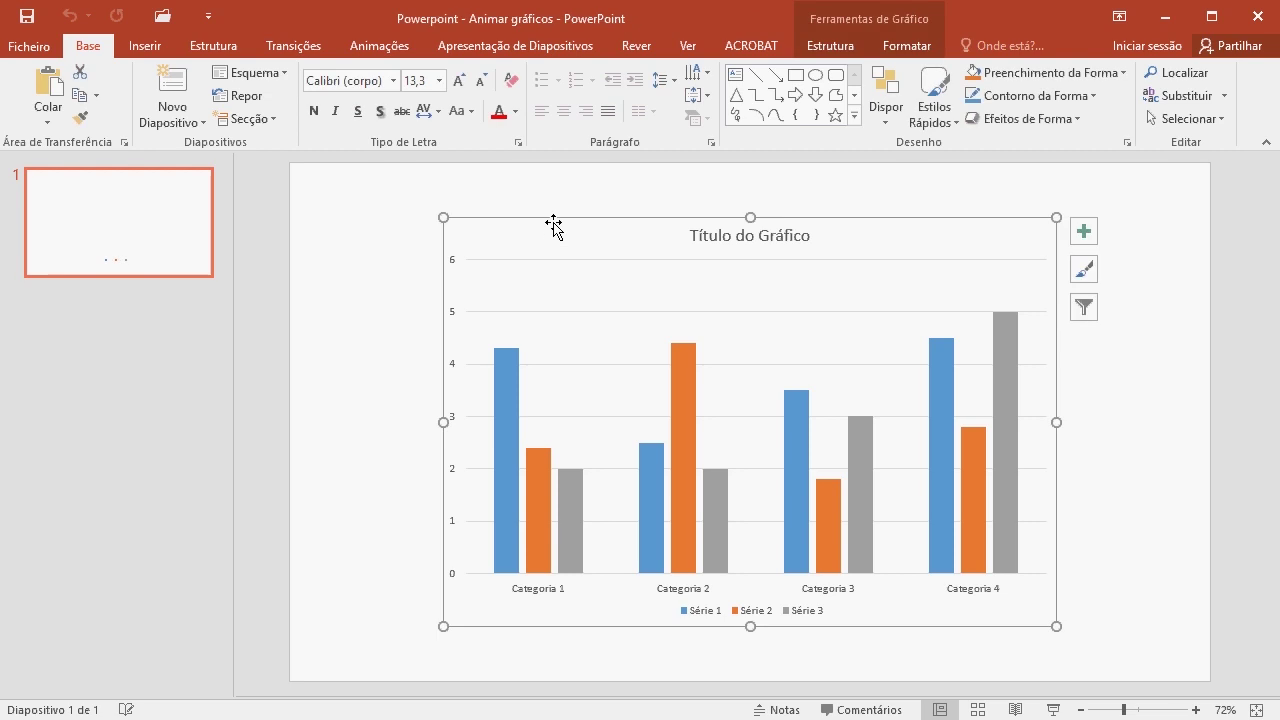
click(366, 42)
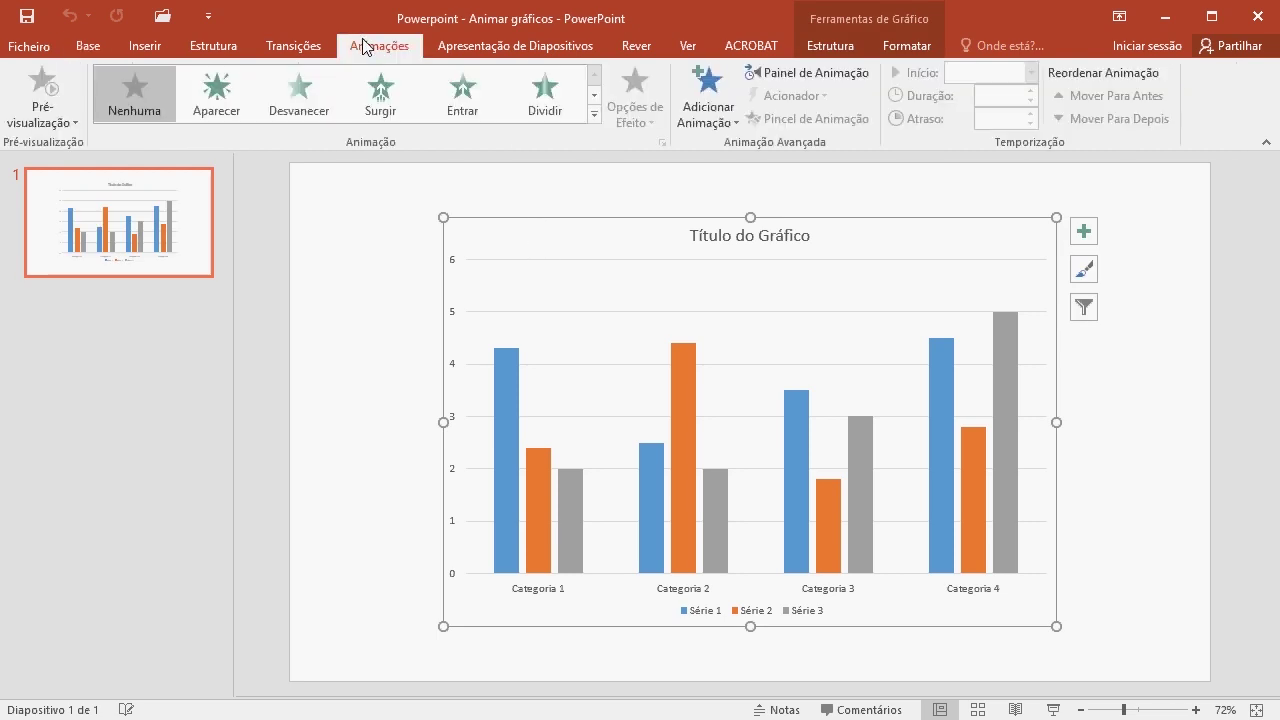
click(826, 75)
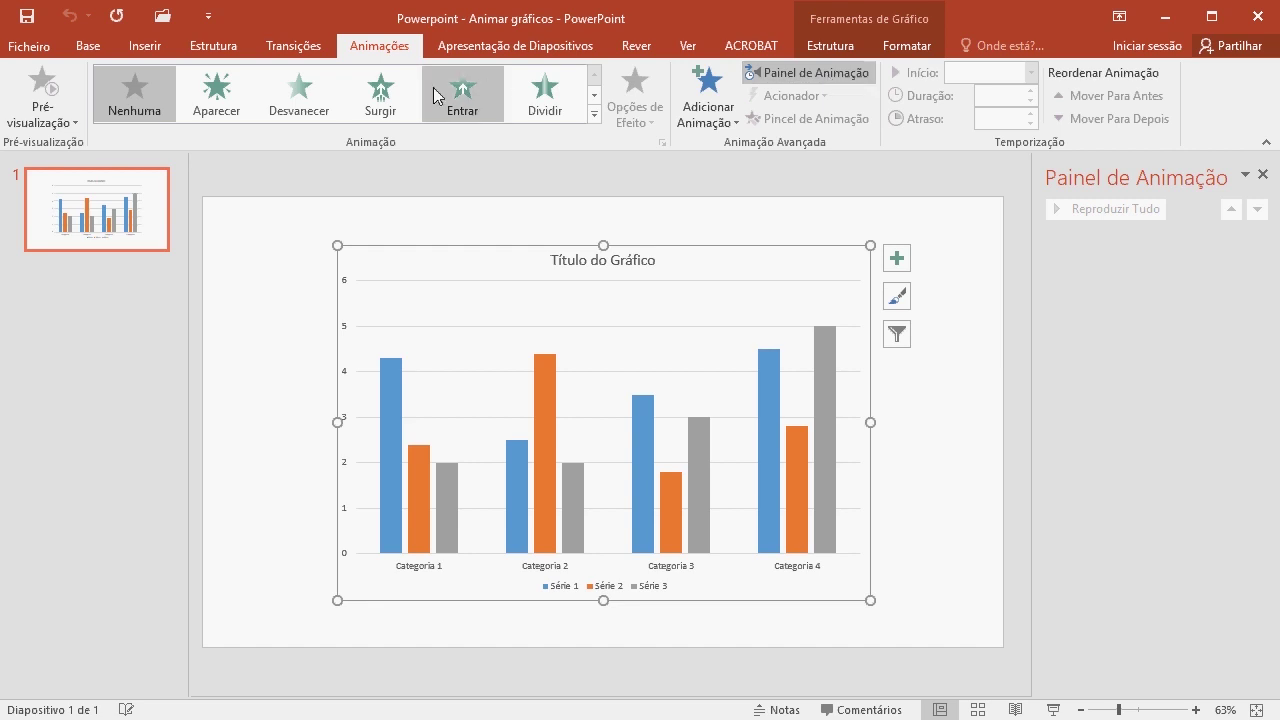
click(398, 93)
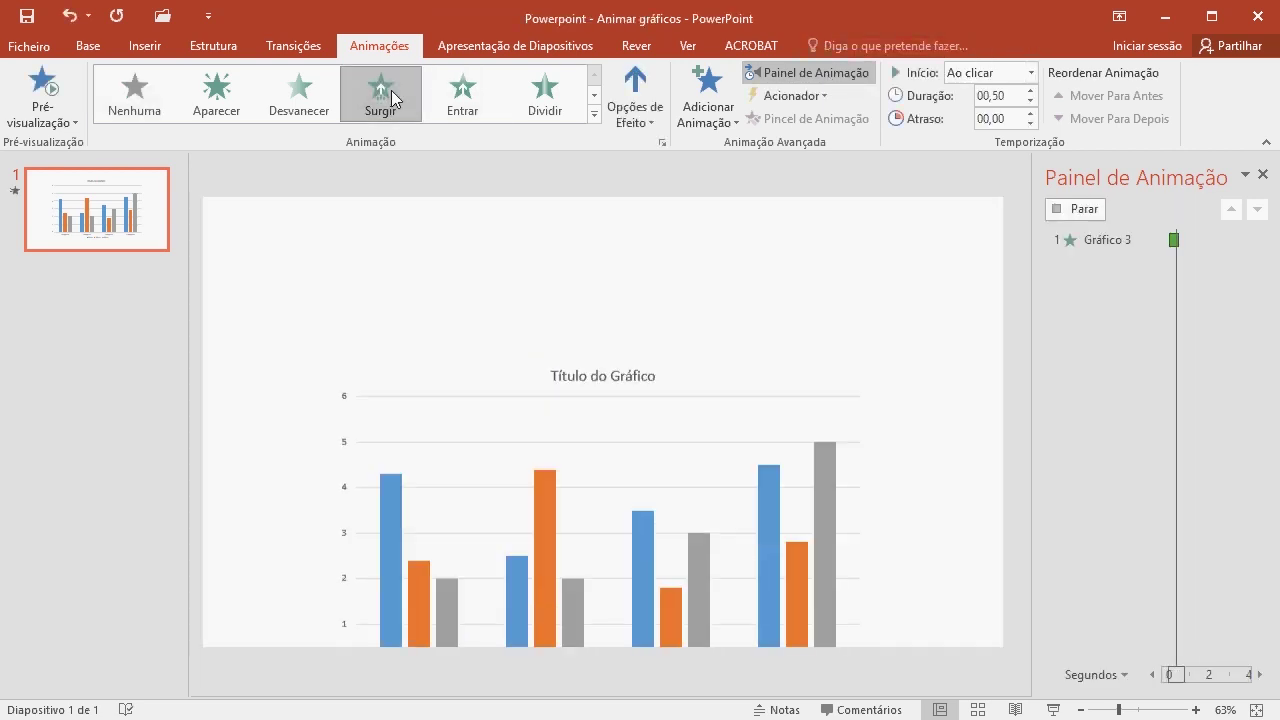
click(1053, 710)
click(1068, 640)
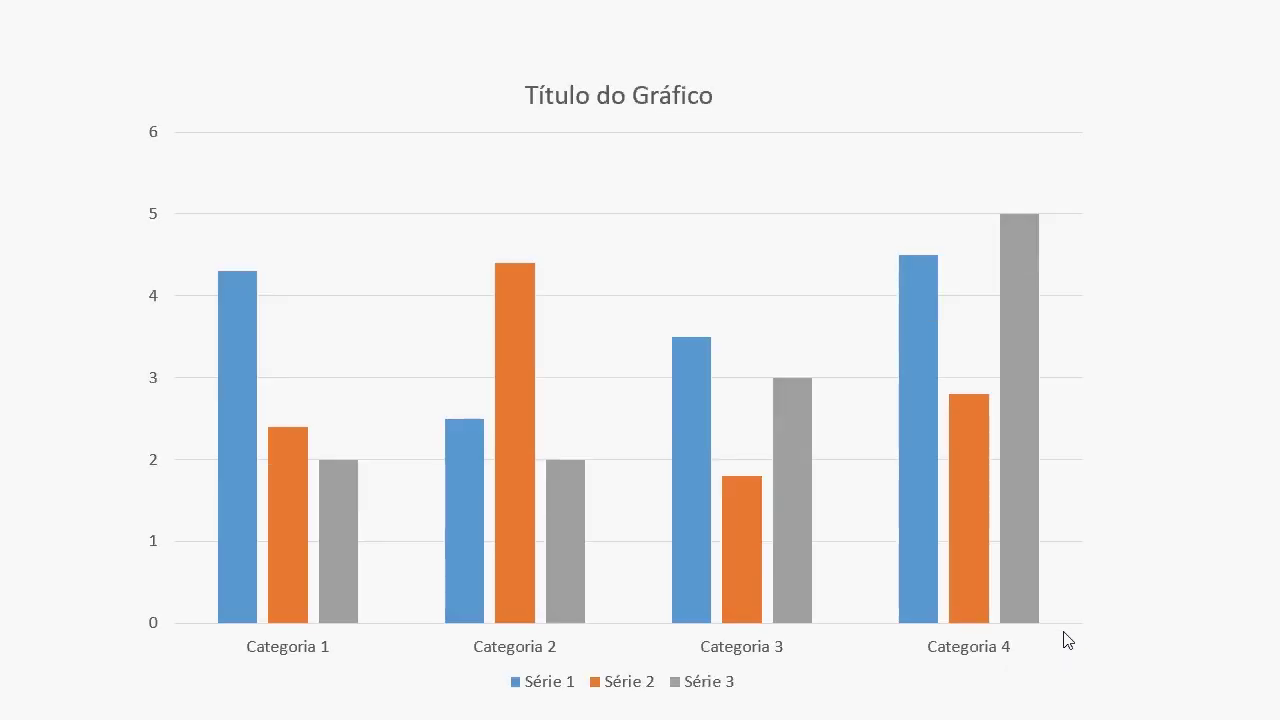
key(Escape)
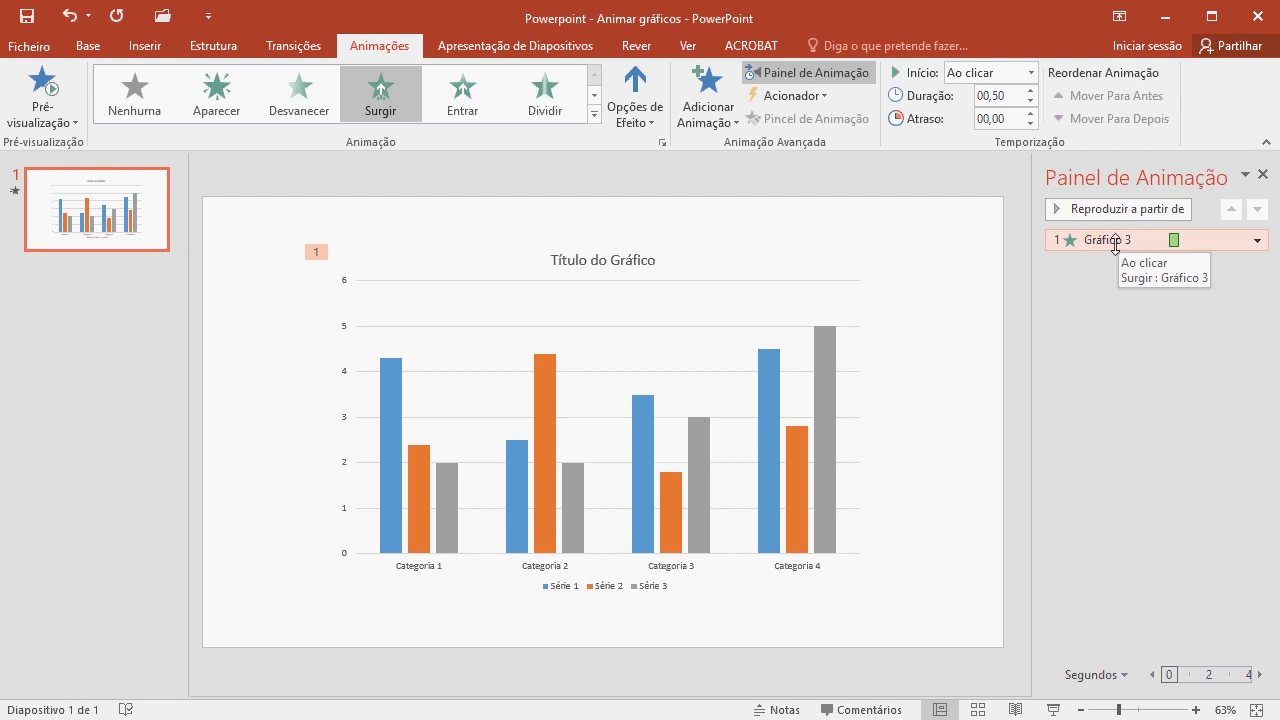
Set the chart animation's effect option to Por Categoria, after trying Por Série, and play it
click(654, 124)
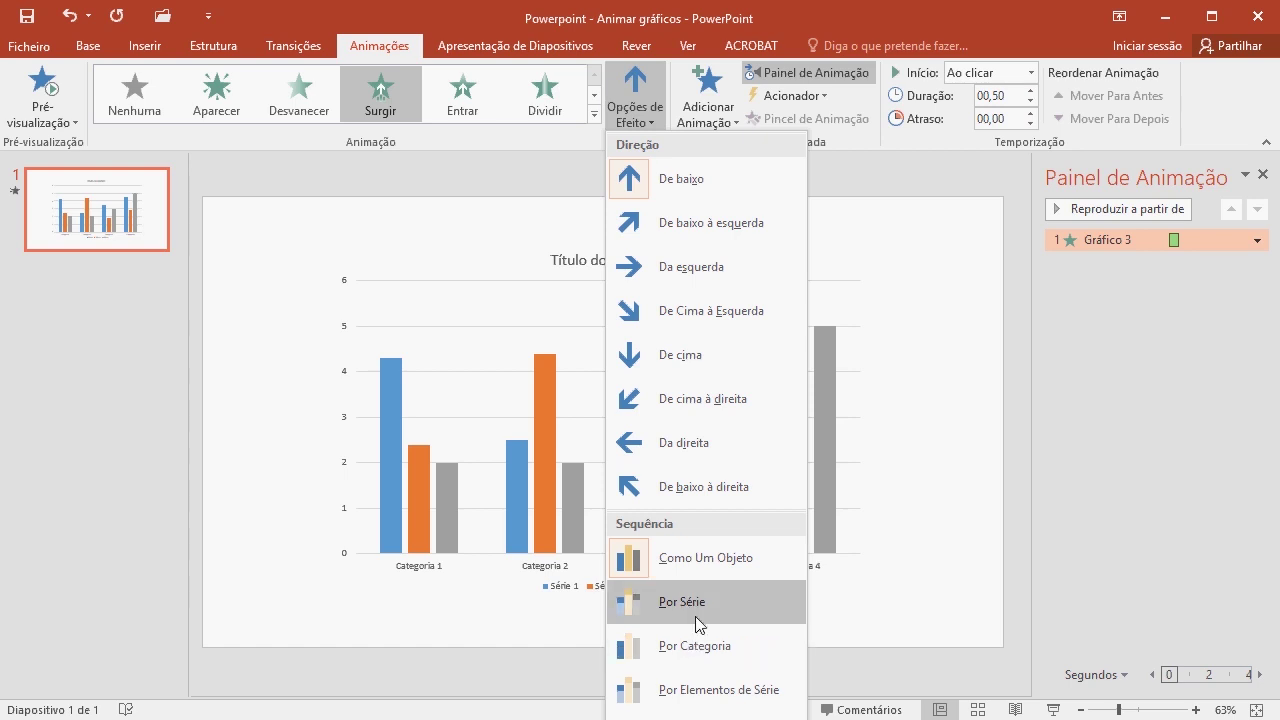
click(703, 648)
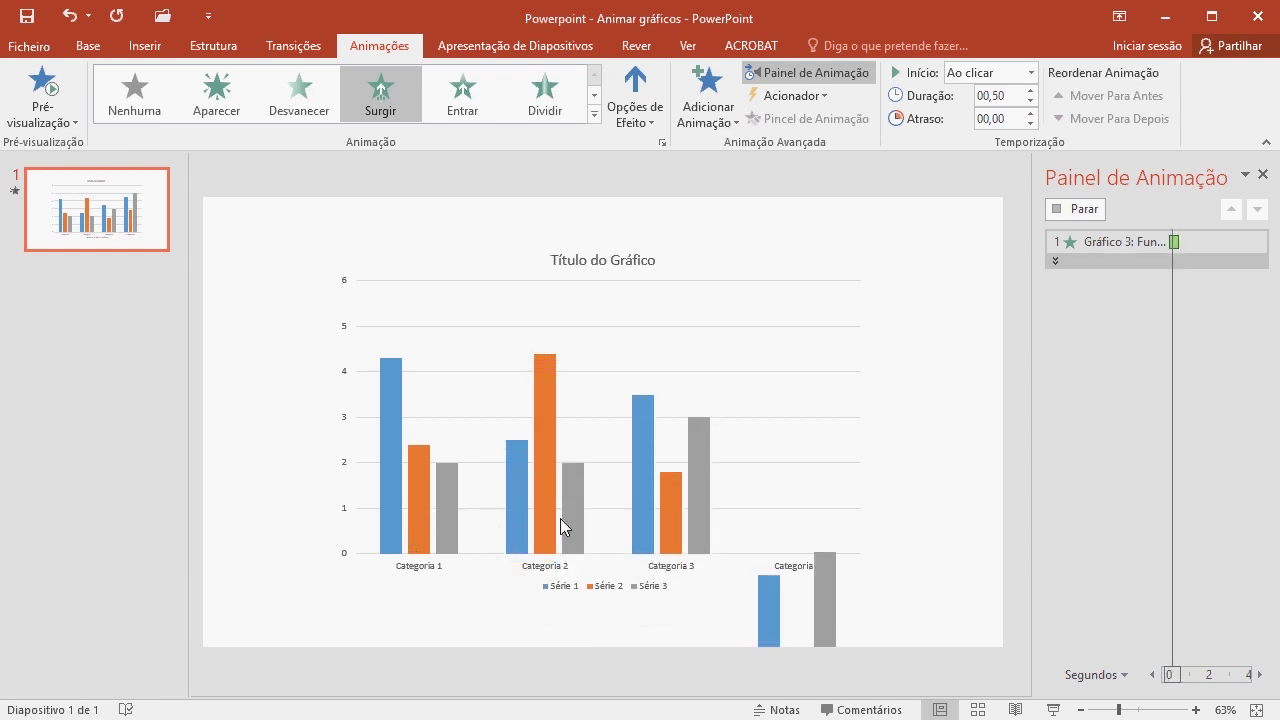
click(633, 119)
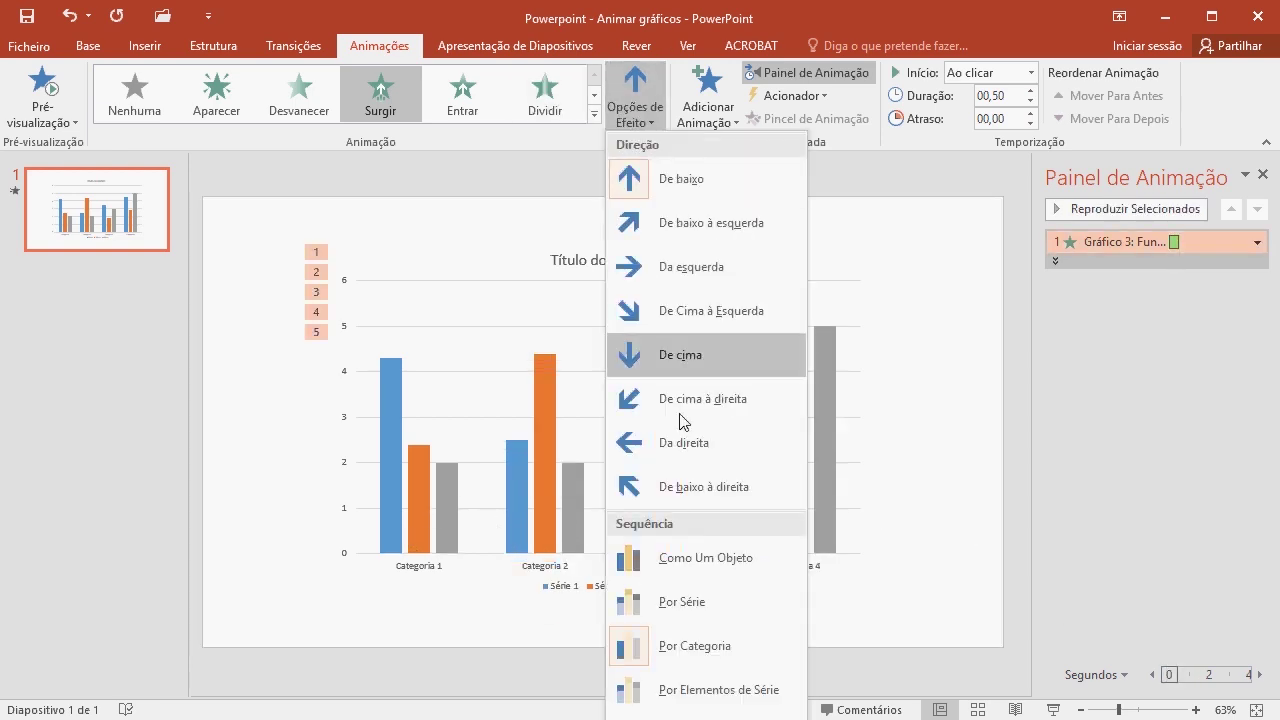
click(650, 603)
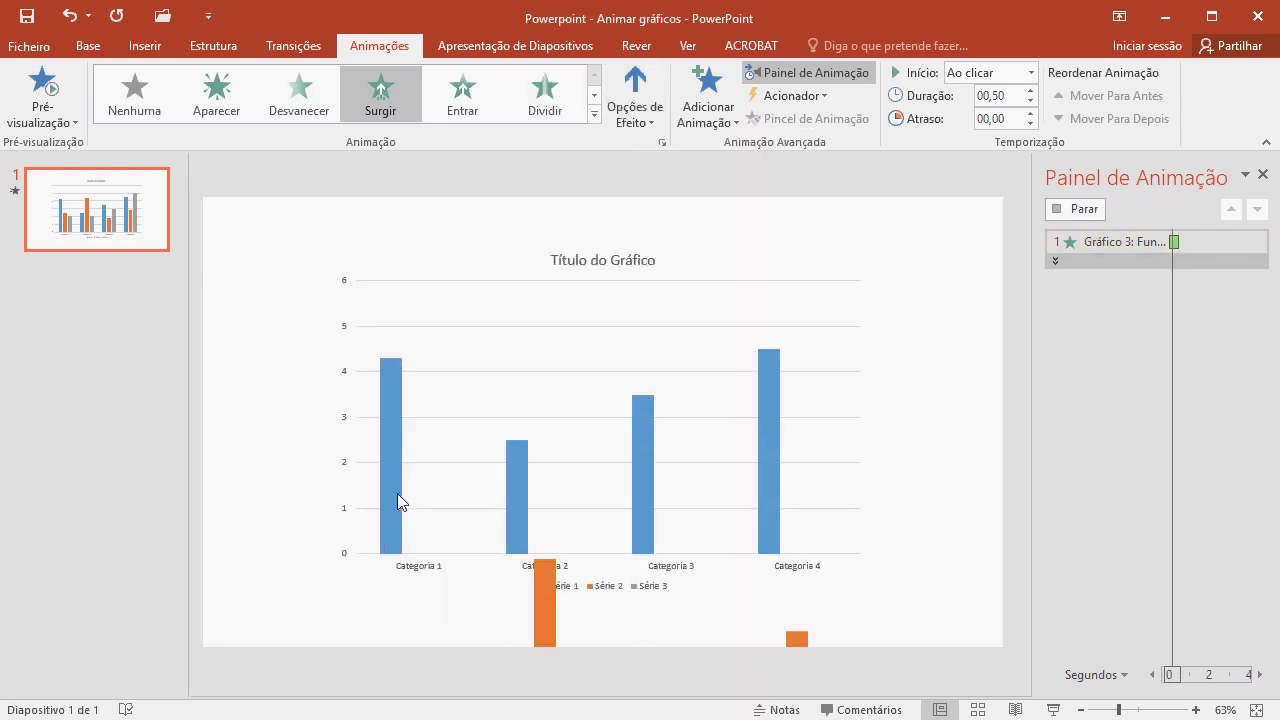
click(655, 119)
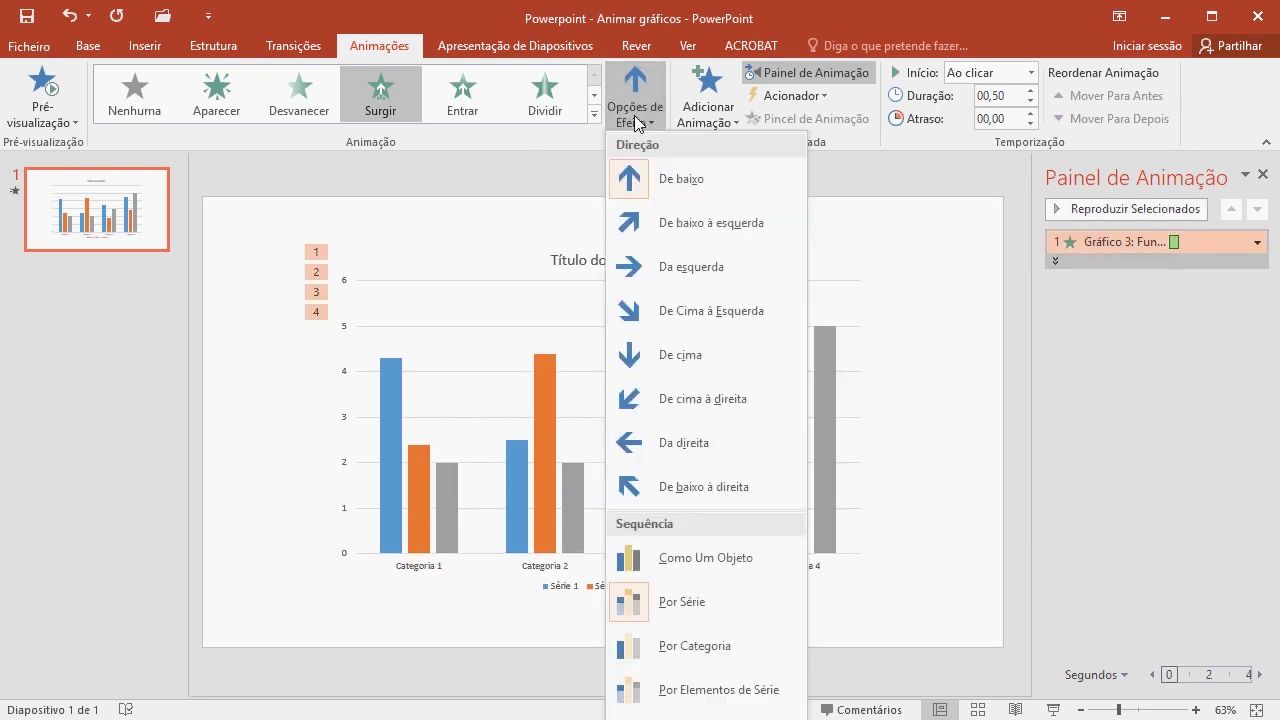
click(628, 647)
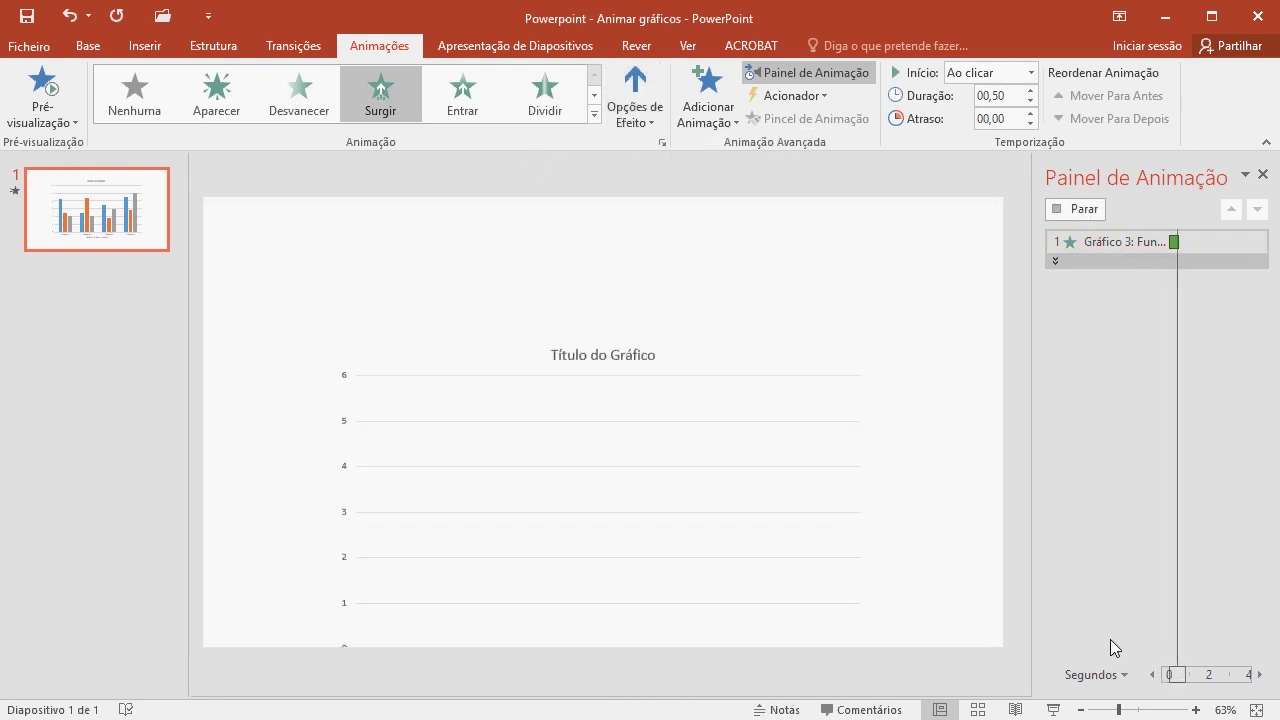
click(1053, 709)
click(889, 536)
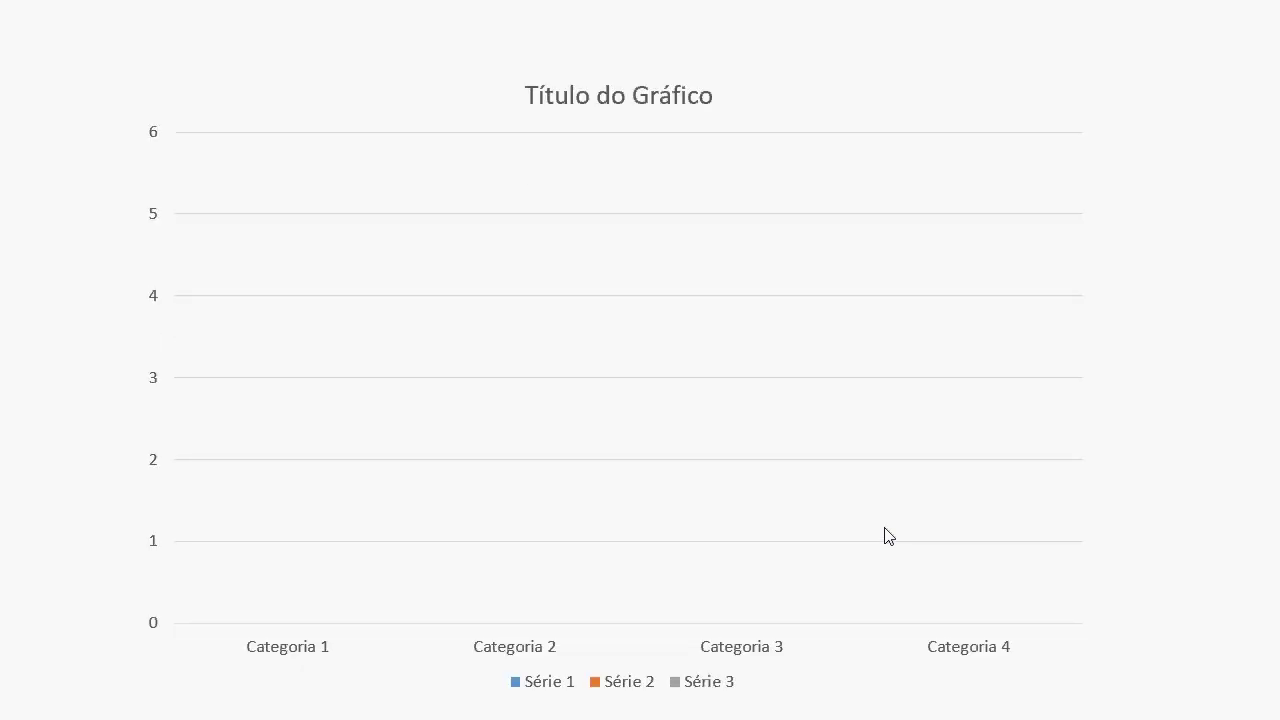
Reveal the Categoria 1, 2, 3 and 4 chart bars in turn, then exit the slide show
click(889, 536)
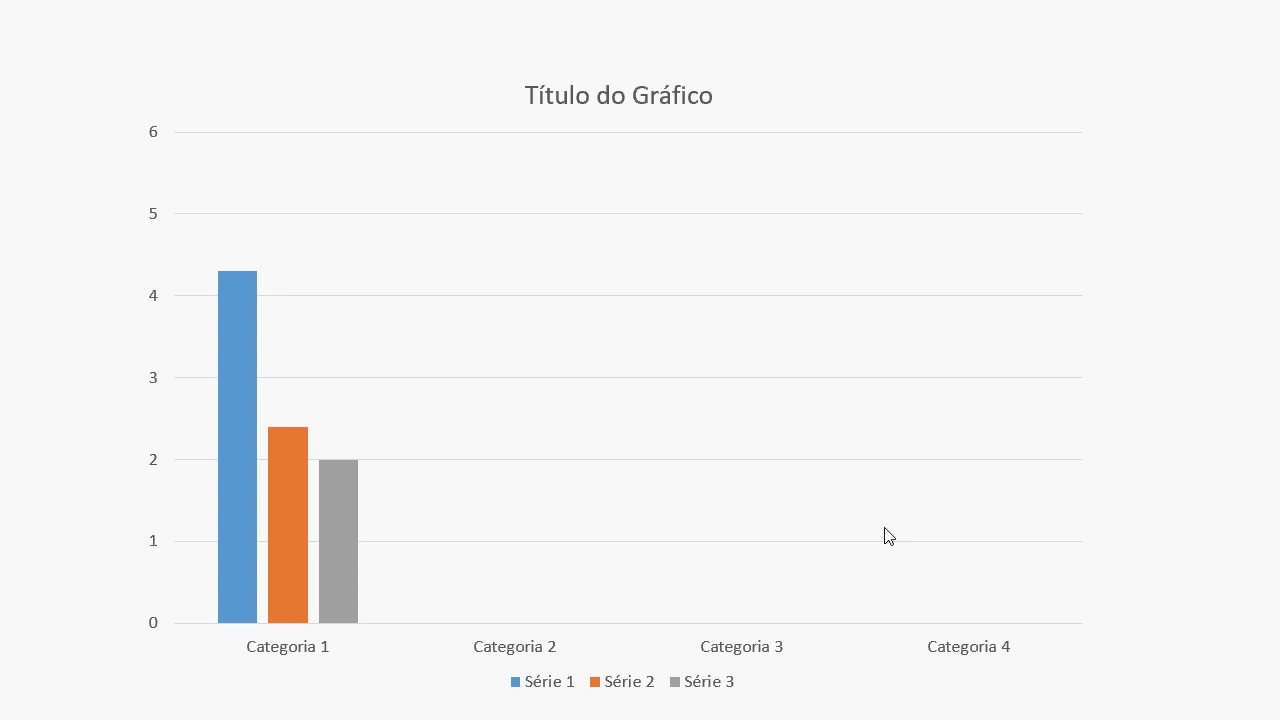
click(889, 536)
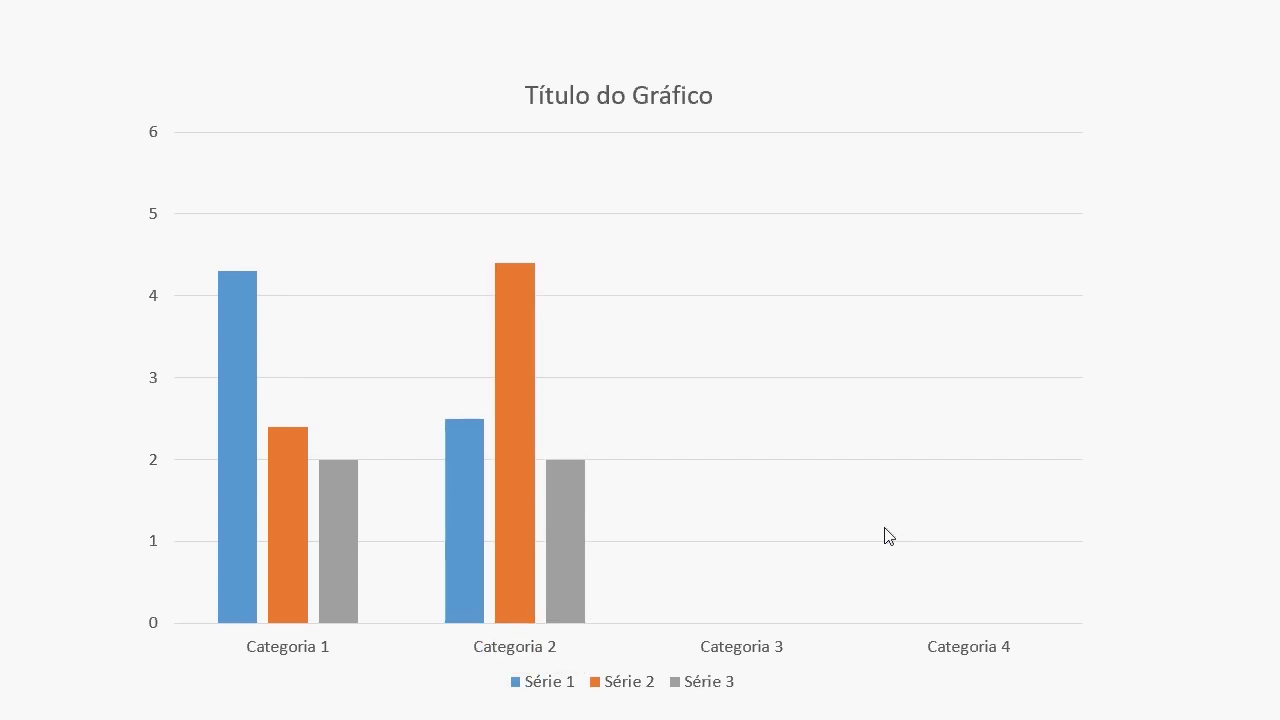
click(889, 536)
click(889, 536)
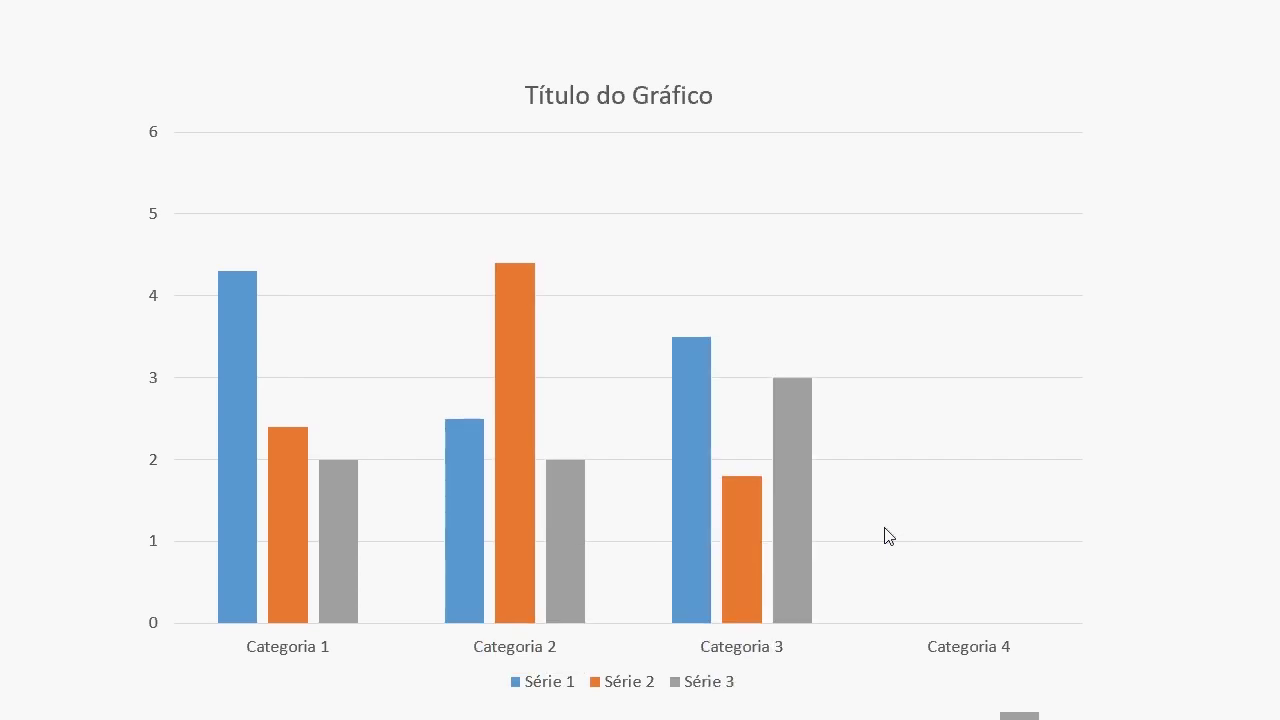
key(Escape)
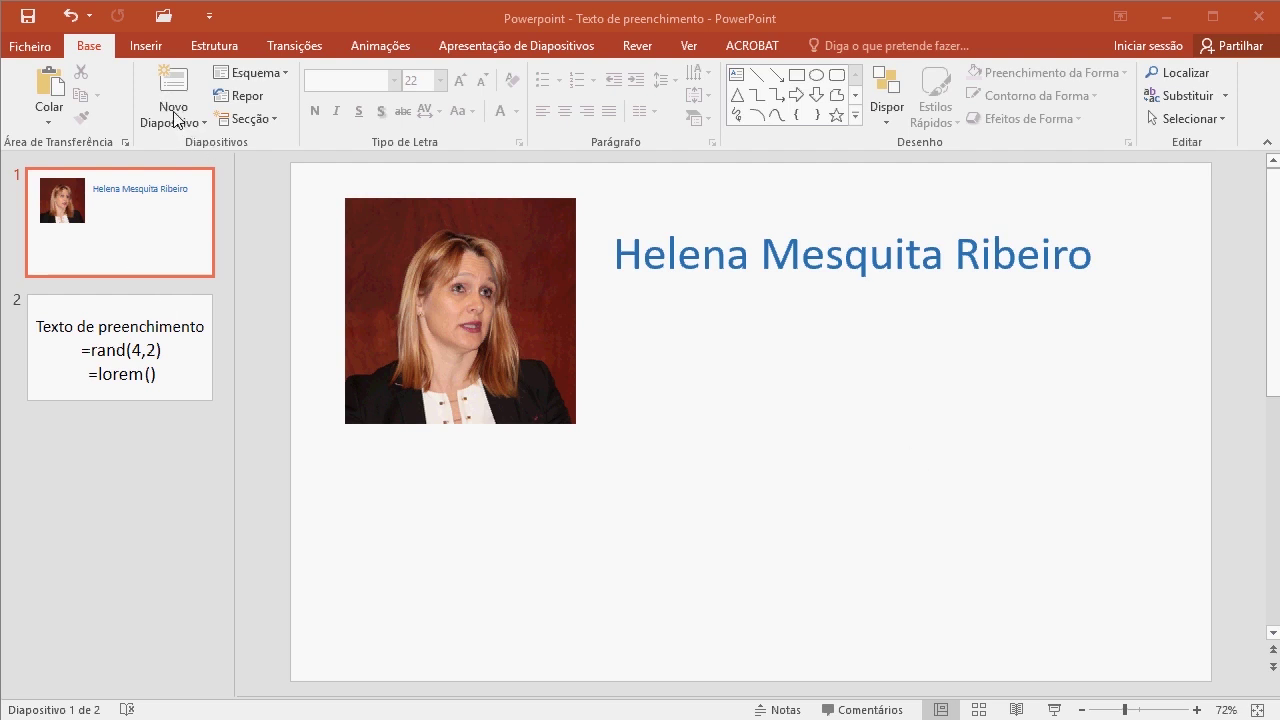
Draw a text box right of the photo and generate filler text with =rand()
click(146, 48)
click(737, 112)
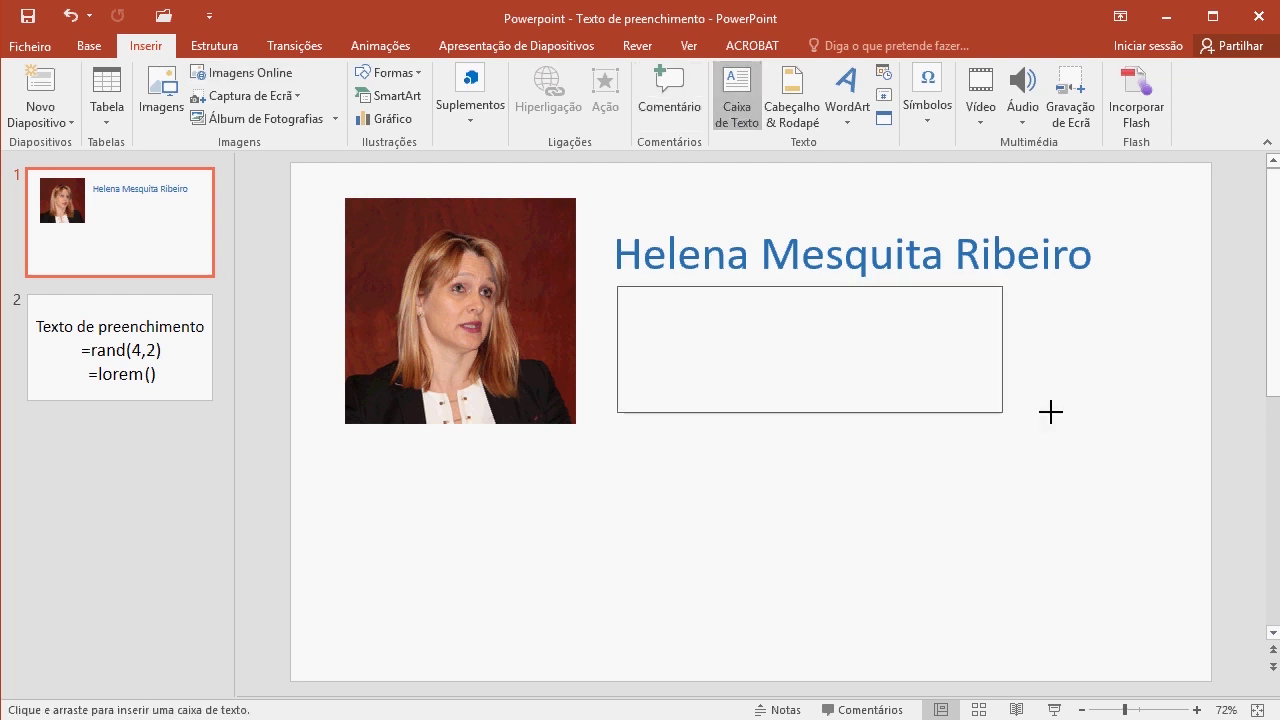
drag(615, 289, 1158, 434)
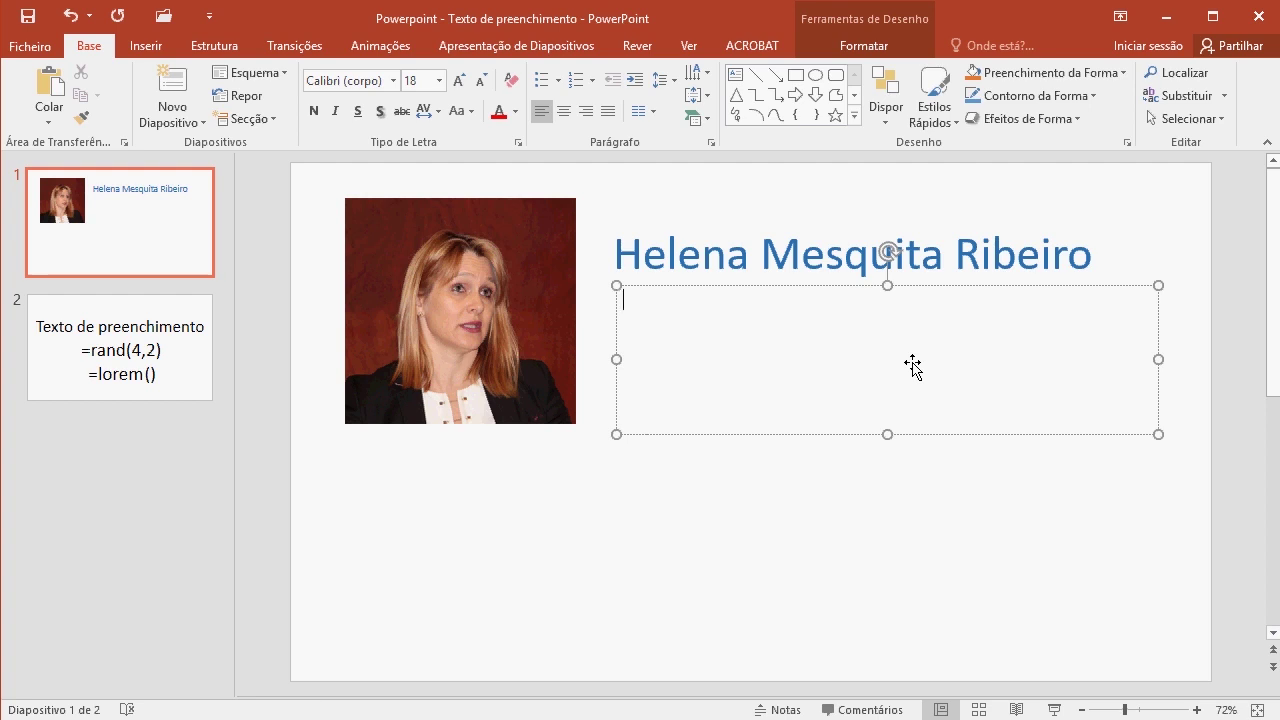
text(=rand)
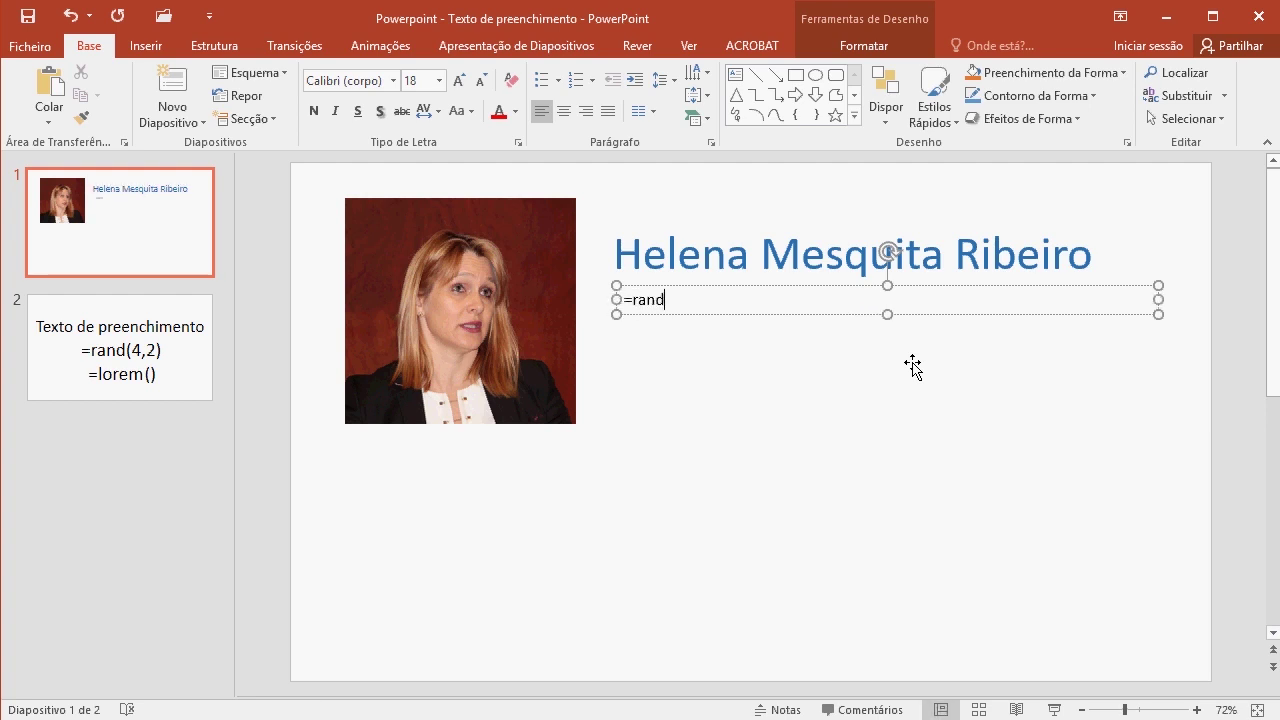
text(()
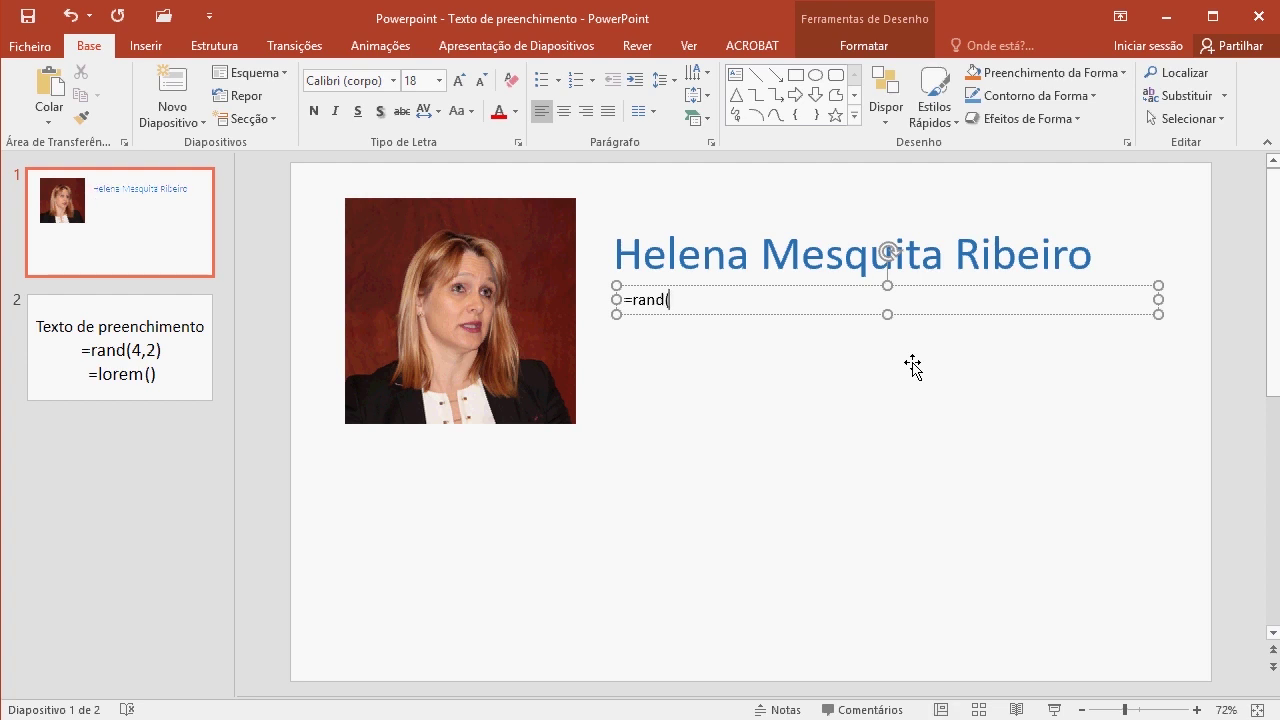
text())
key(Return)
Delete the second and third filler paragraphs, leaving one 'quick brown fox' paragraph
click(846, 631)
click(780, 340)
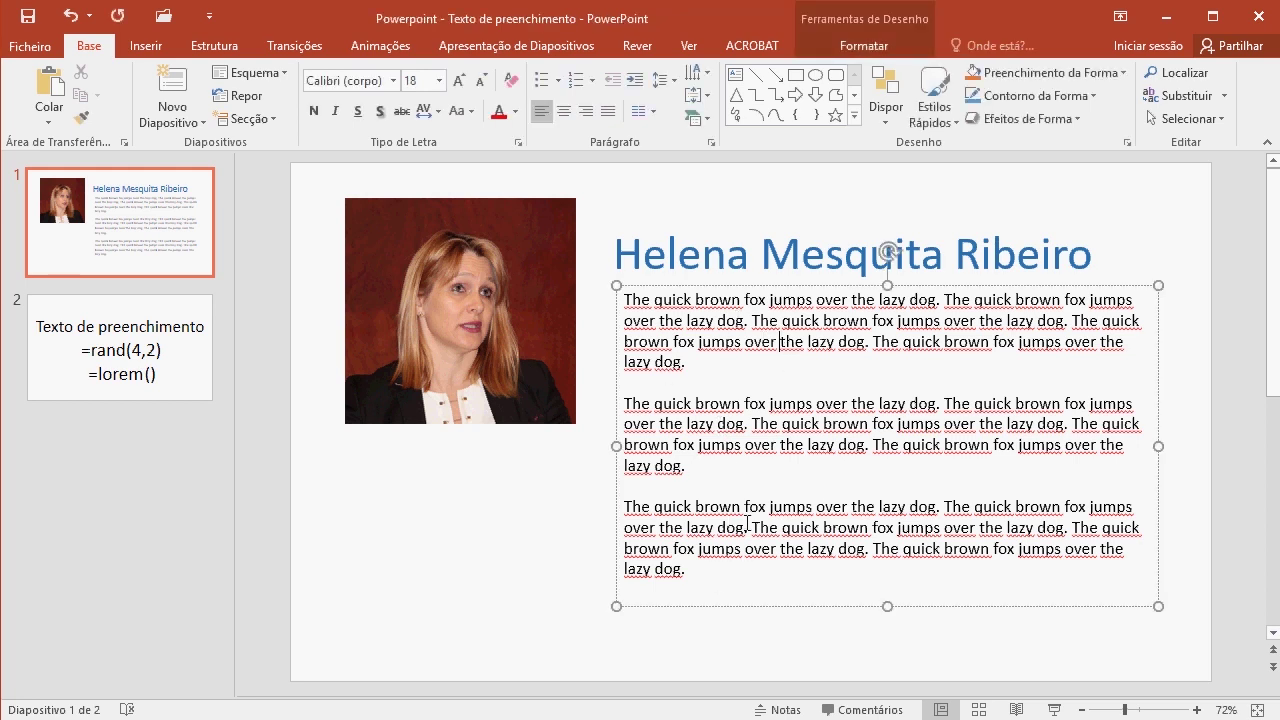
click(843, 631)
click(866, 566)
click(686, 568)
shift+click(757, 383)
key(BackSpace)
Draw a wide text box below the photo and fill it with =lorem() Lorem ipsum paragraphs
click(757, 450)
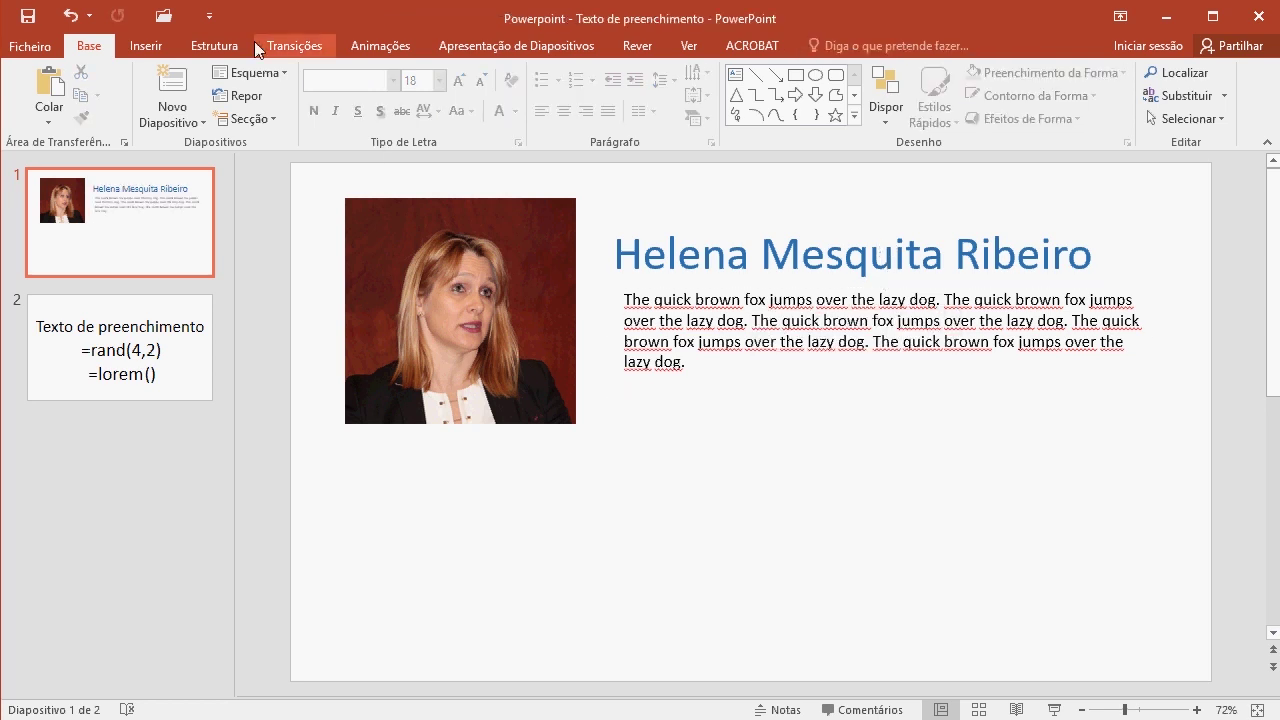
click(150, 46)
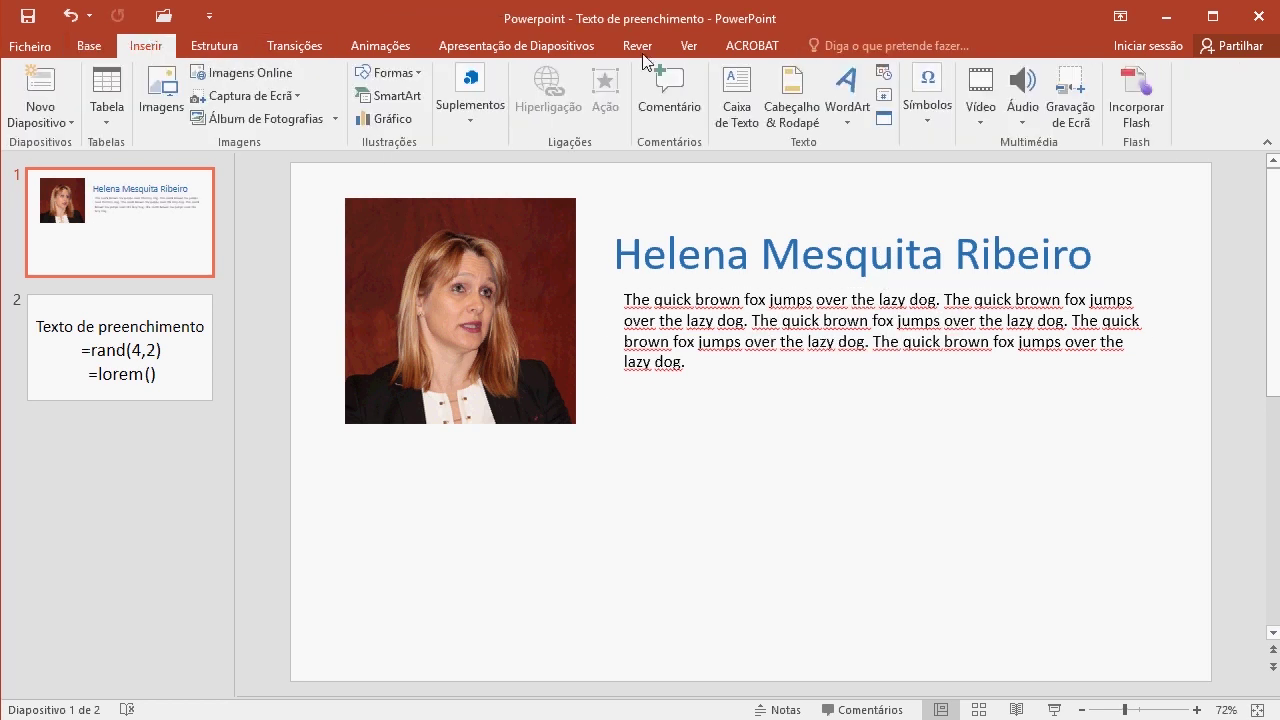
click(737, 100)
mouse_move(345, 450)
mouse_down()
mouse_move(975, 532)
mouse_move(1160, 638)
mouse_up()
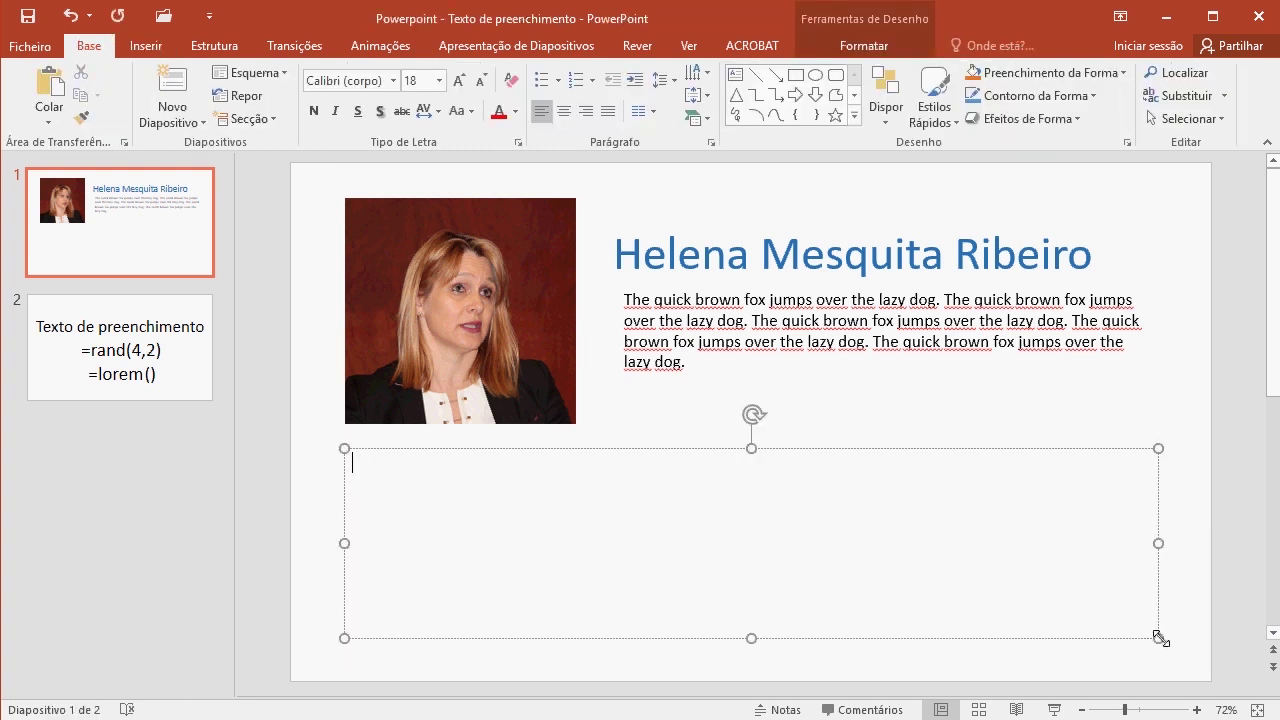
text(=lorem)
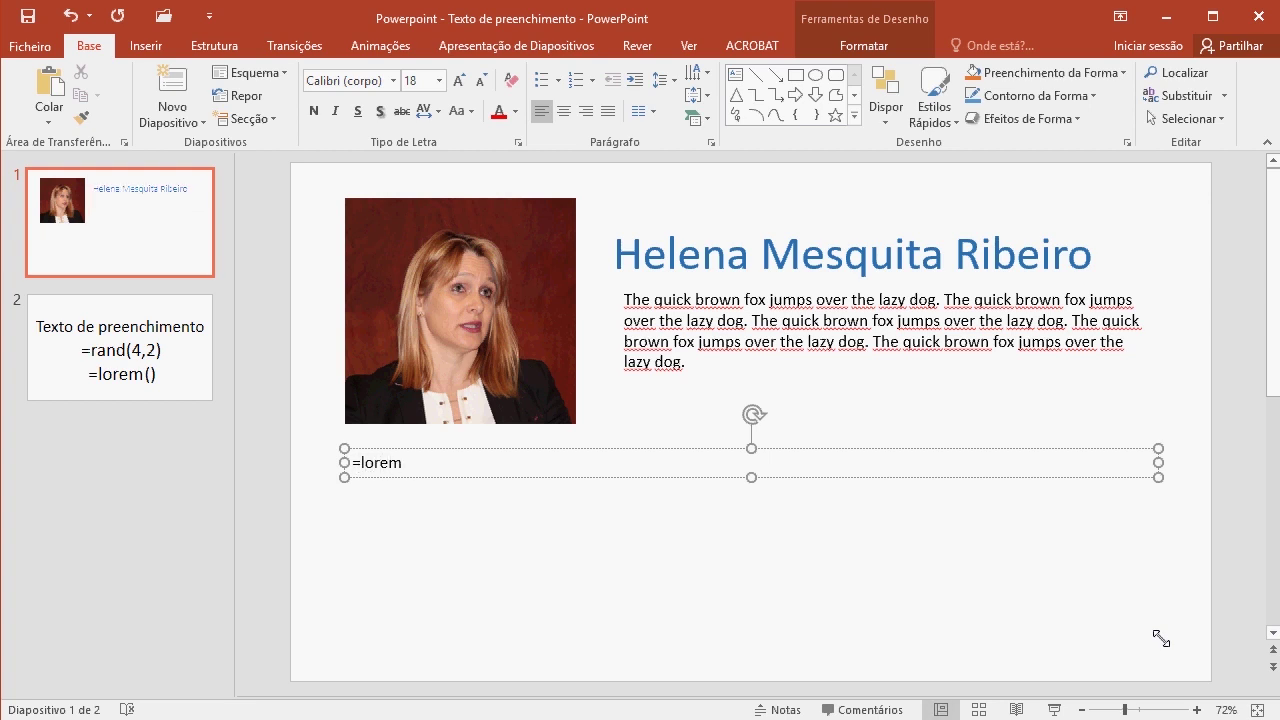
text(())
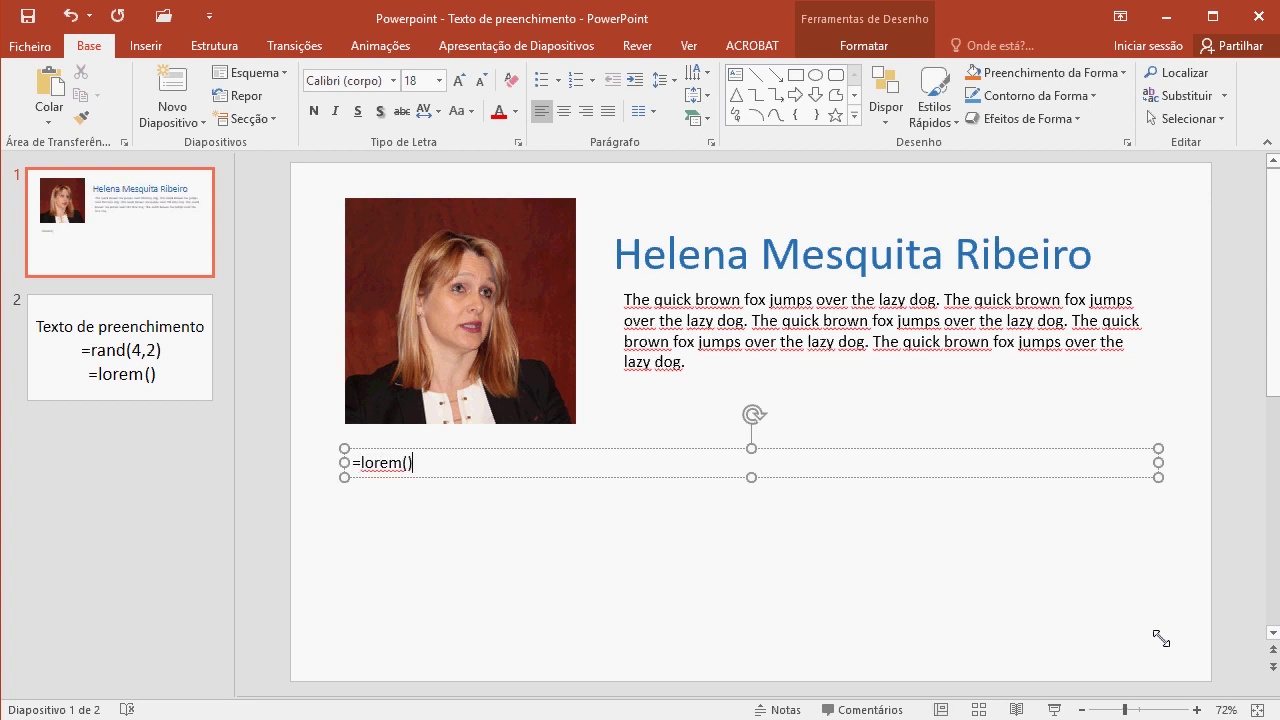
key(Return)
click(680, 668)
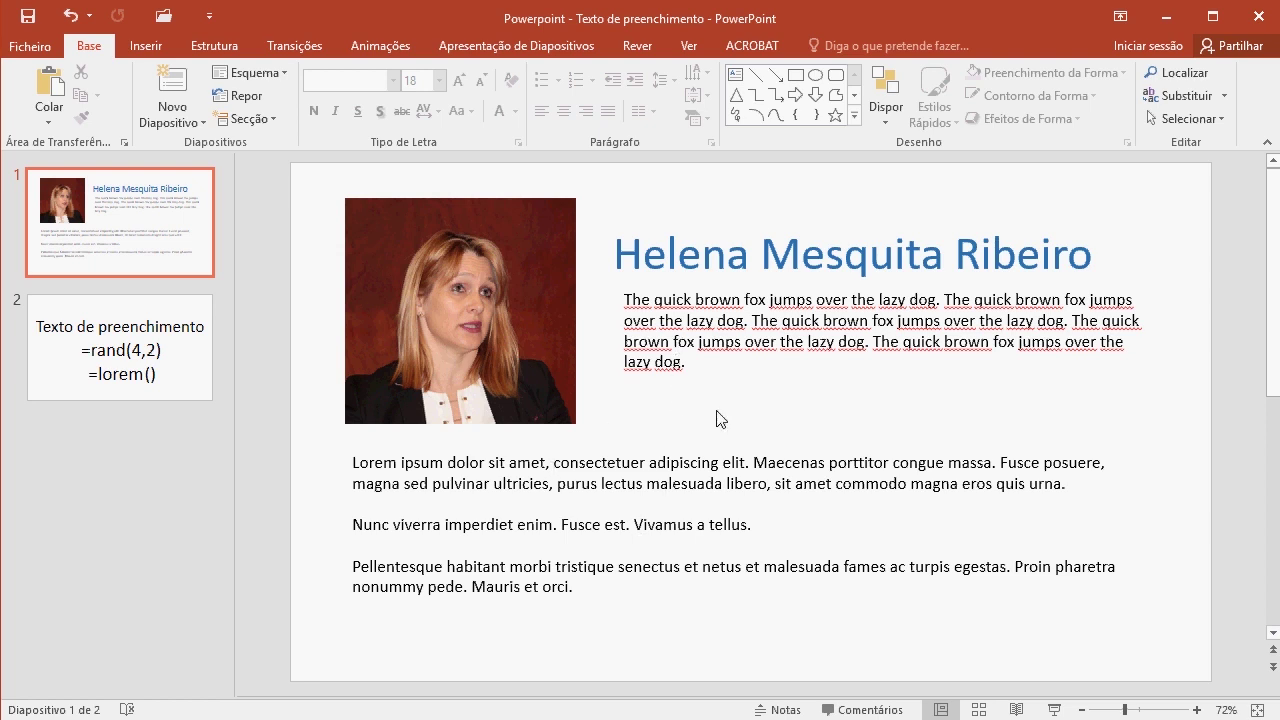
Replace the fox paragraph with three filler paragraphs generated by =rand(3,5)
click(676, 357)
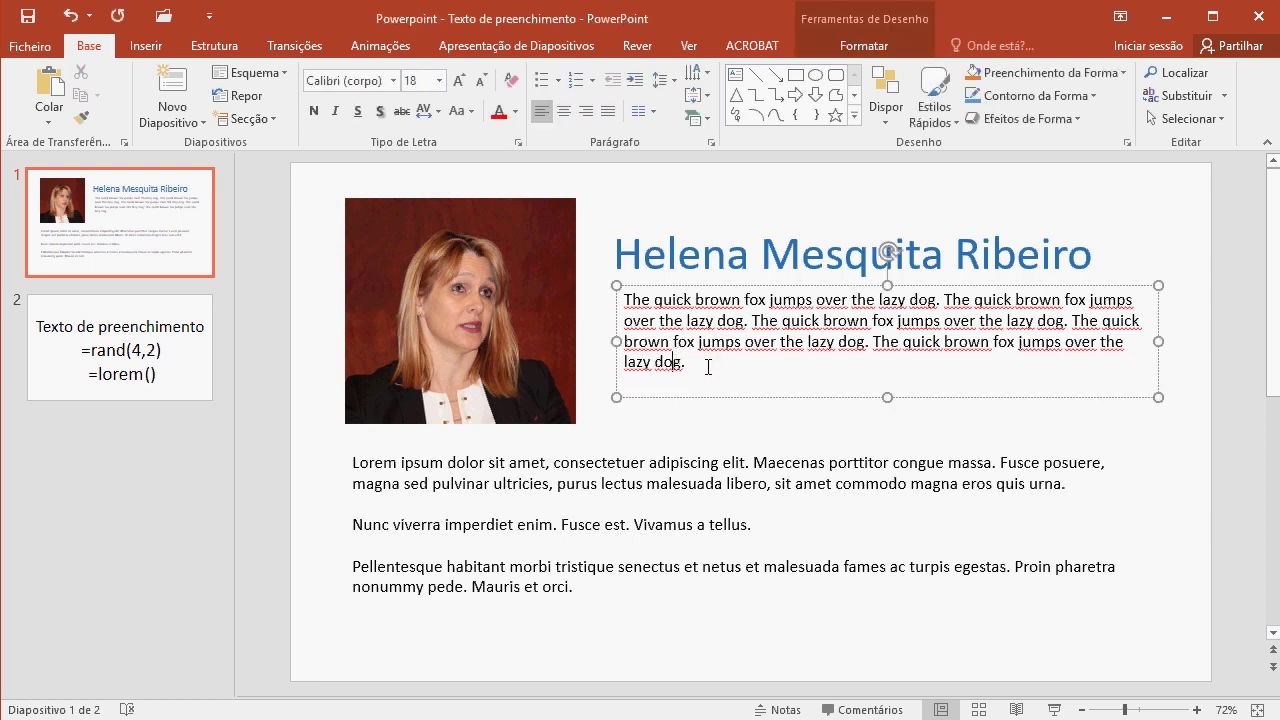
drag(708, 367, 621, 297)
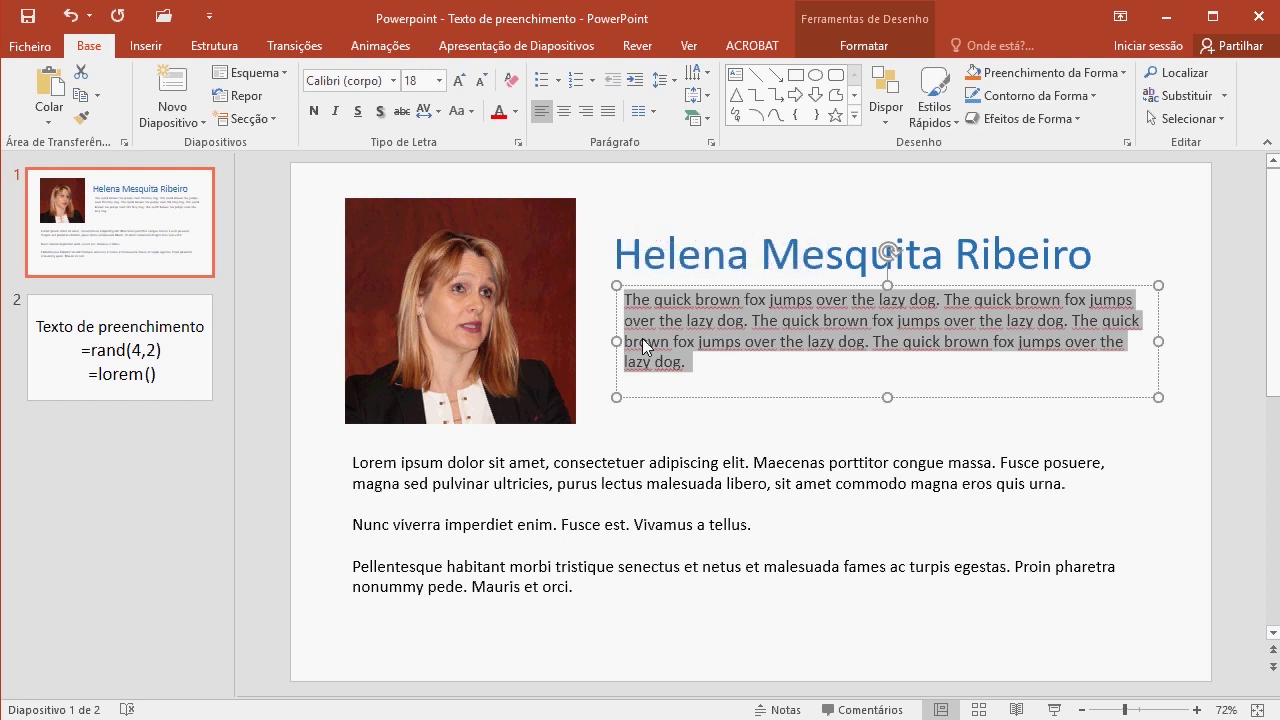
key(Delete)
text(=rand)
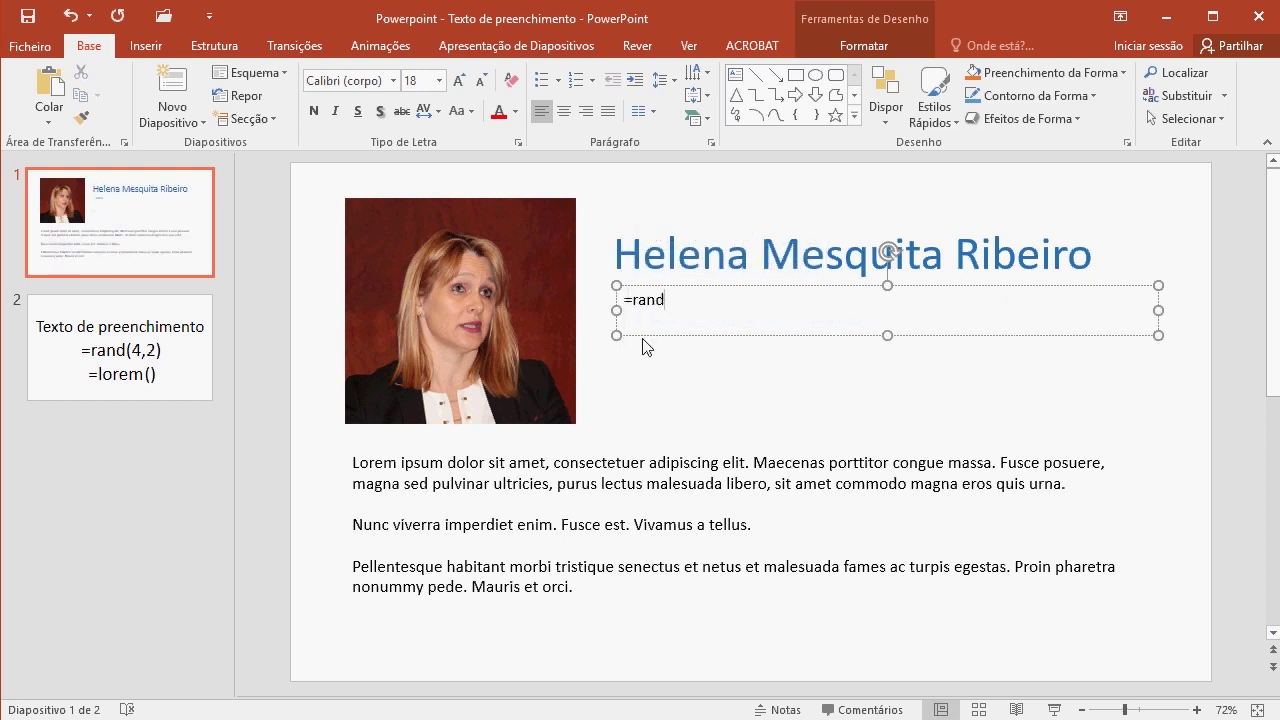
text(()
text(3,5))
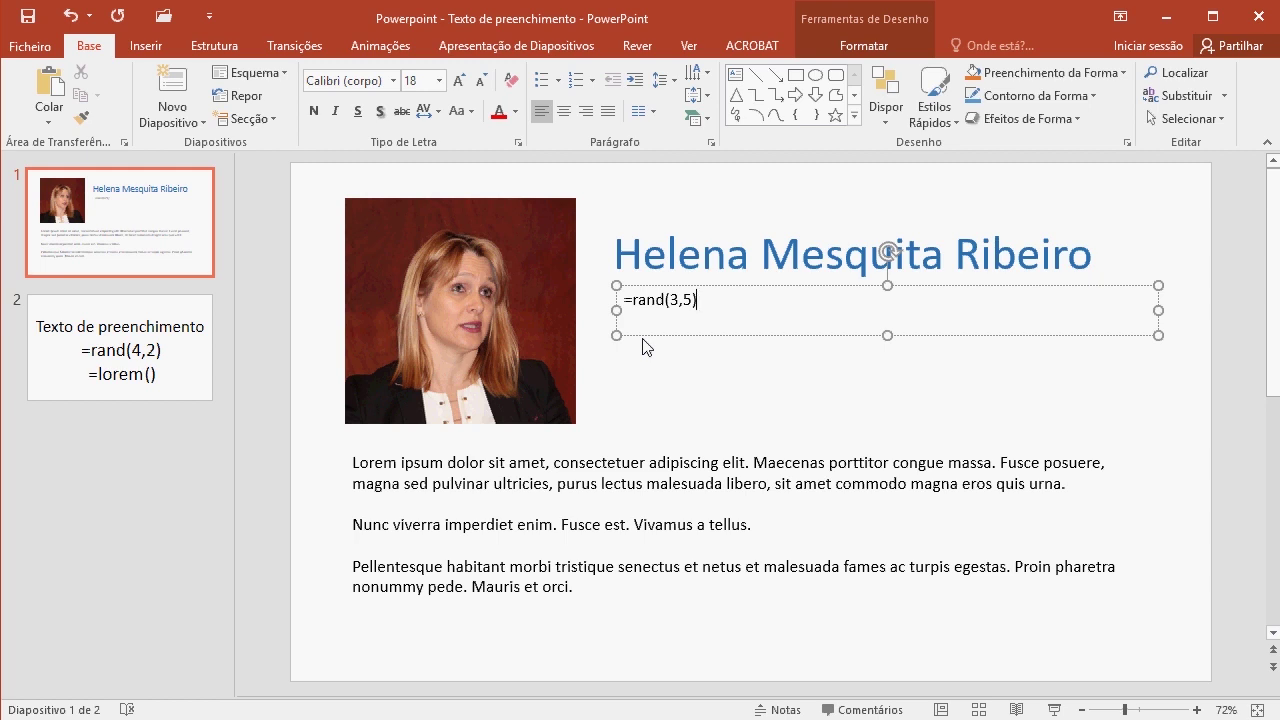
key(Return)
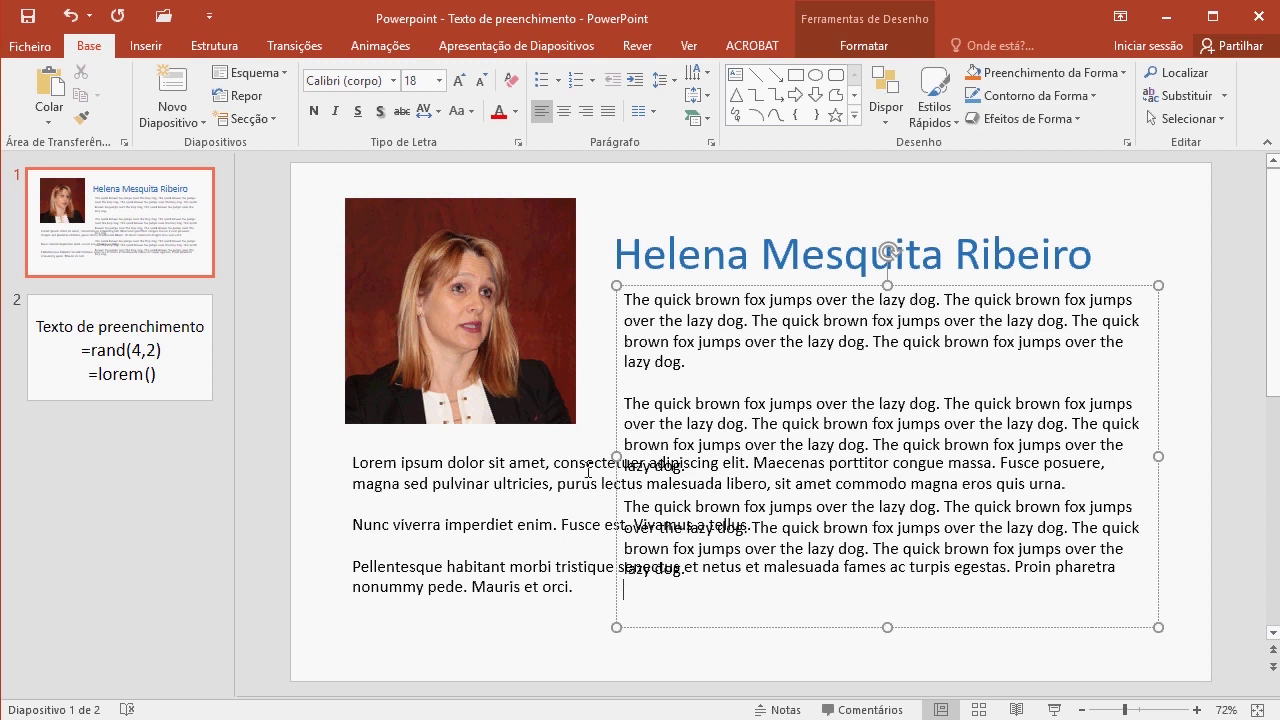
Delete the Lorem ipsum text box below the photo
click(551, 451)
key(Delete)
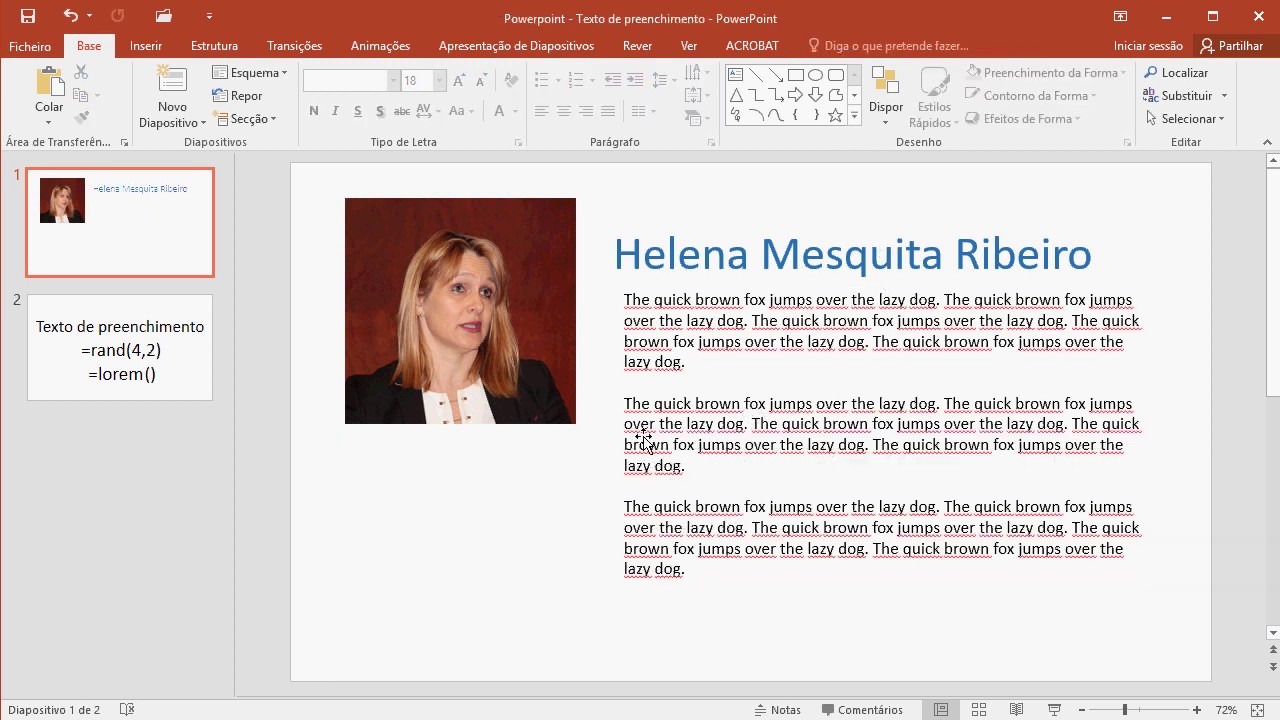
click(744, 341)
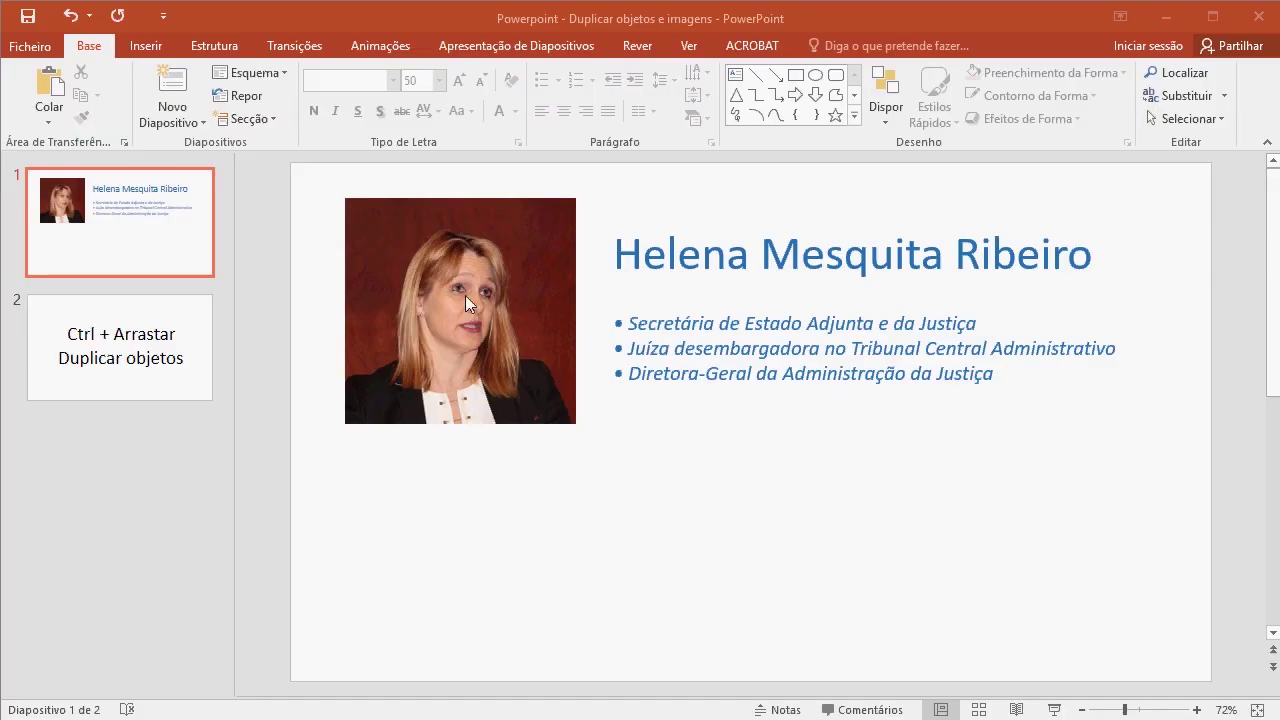
Try duplicating the photo and copy-pasting the name title, then undo
click(424, 287)
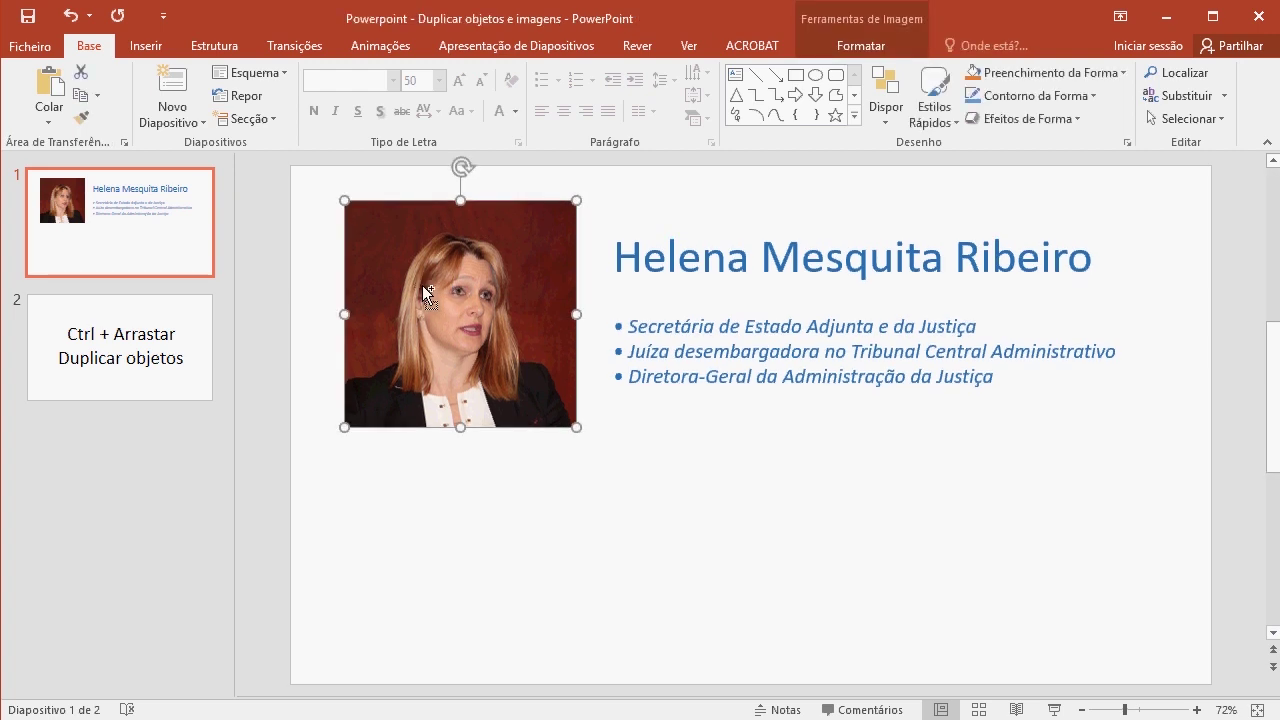
ctrl+drag(424, 290, 453, 421)
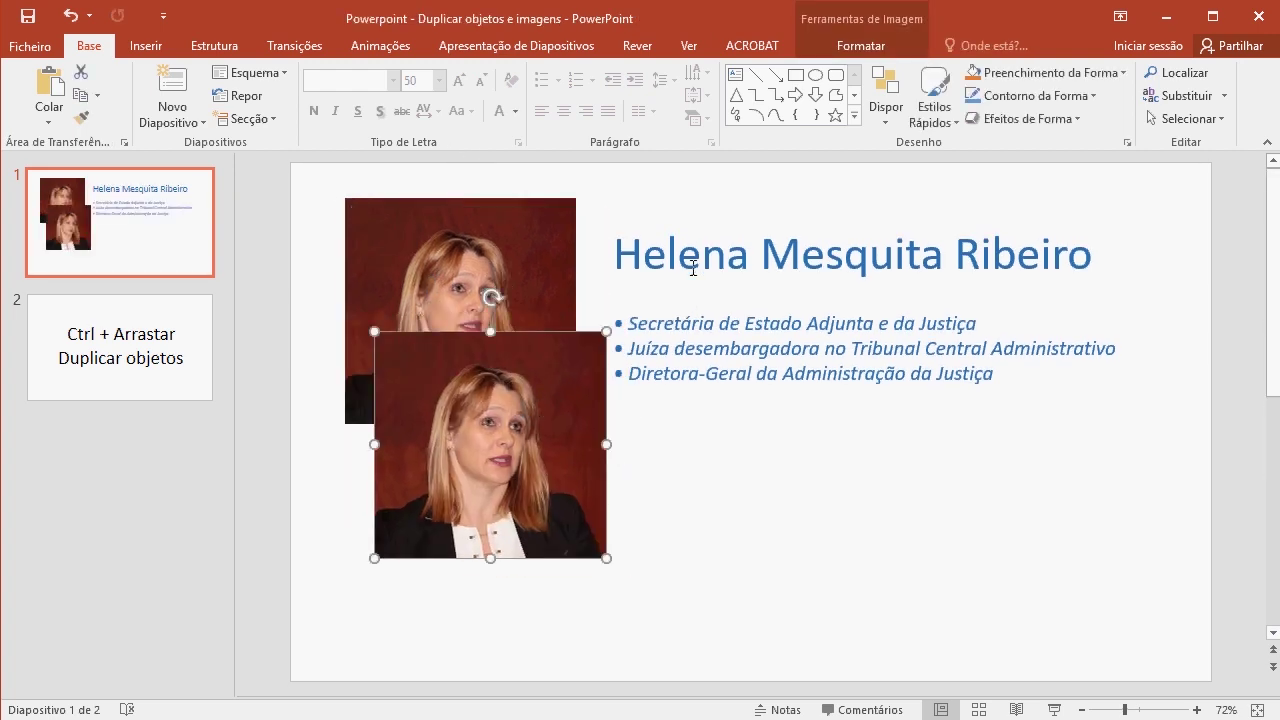
click(712, 229)
right_click(720, 221)
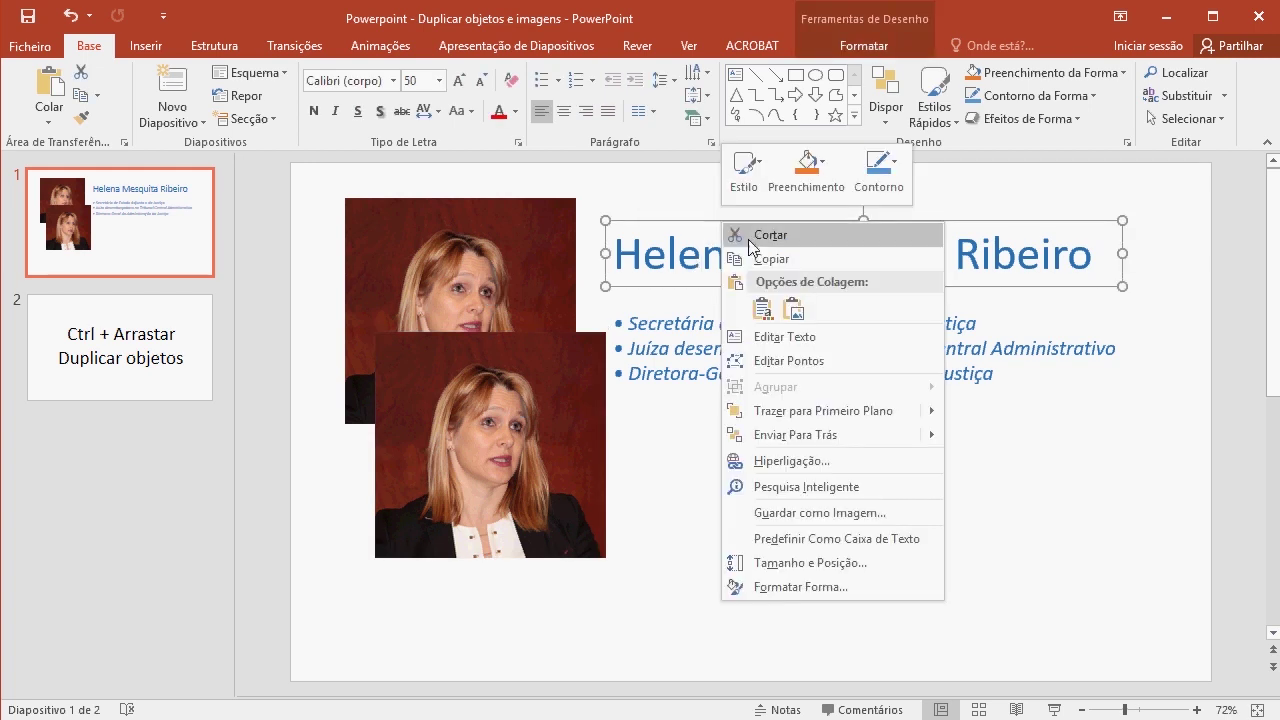
click(776, 259)
right_click(783, 428)
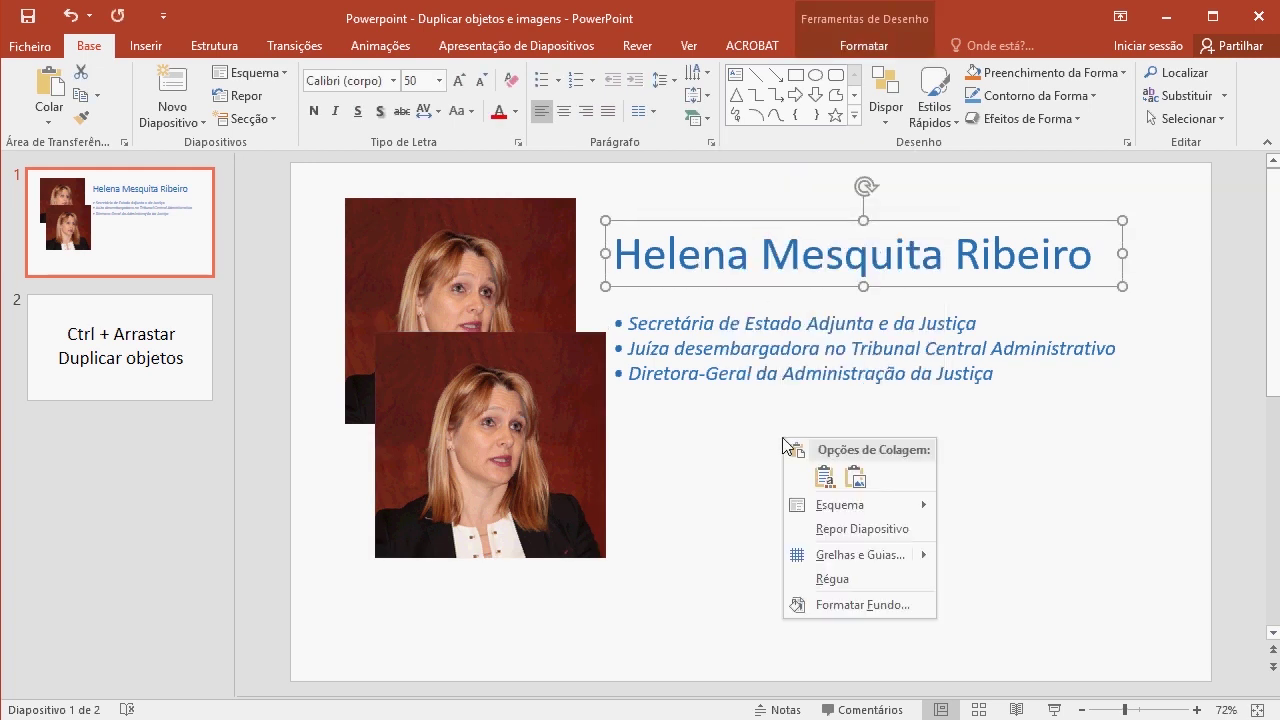
click(781, 474)
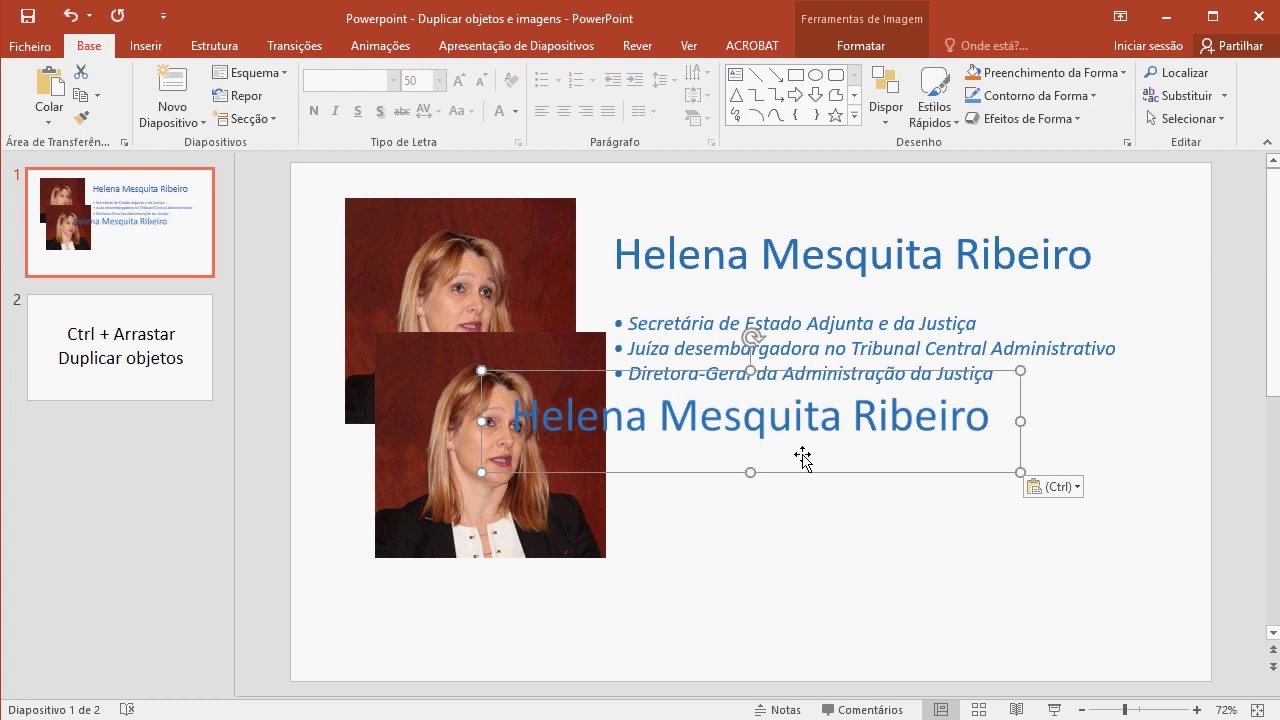
key(ctrl+z)
key(ctrl+z)
Copy the photo below and to the right, then undo both duplicates
click(474, 326)
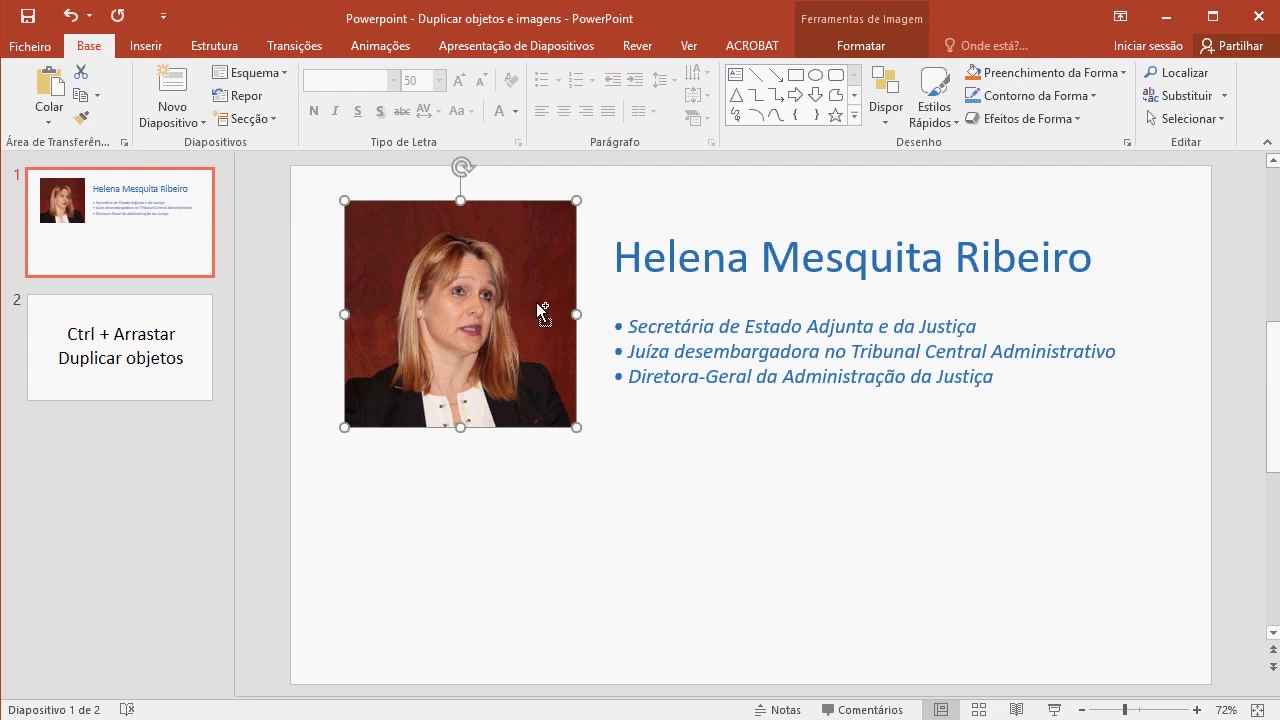
ctrl+drag(537, 276, 537, 521)
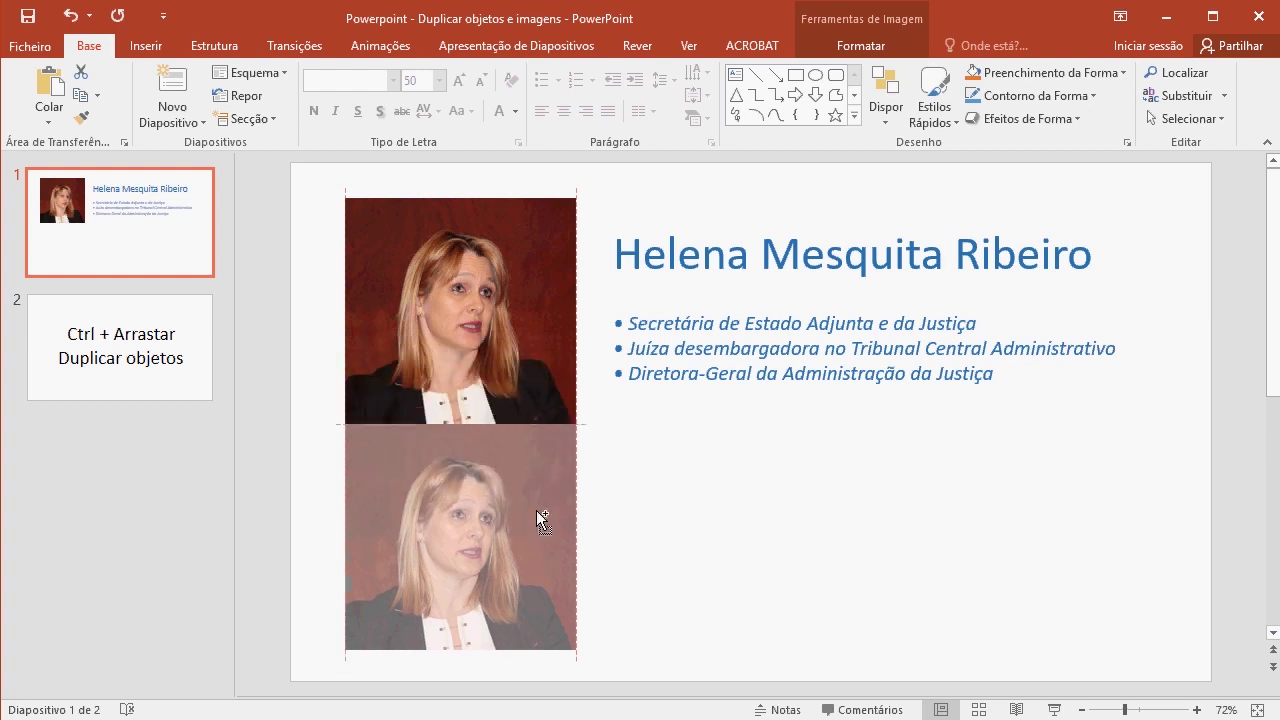
mouse_move(434, 523)
ctrl+mouse_down()
mouse_move(600, 500)
mouse_move(632, 401)
ctrl+mouse_up()
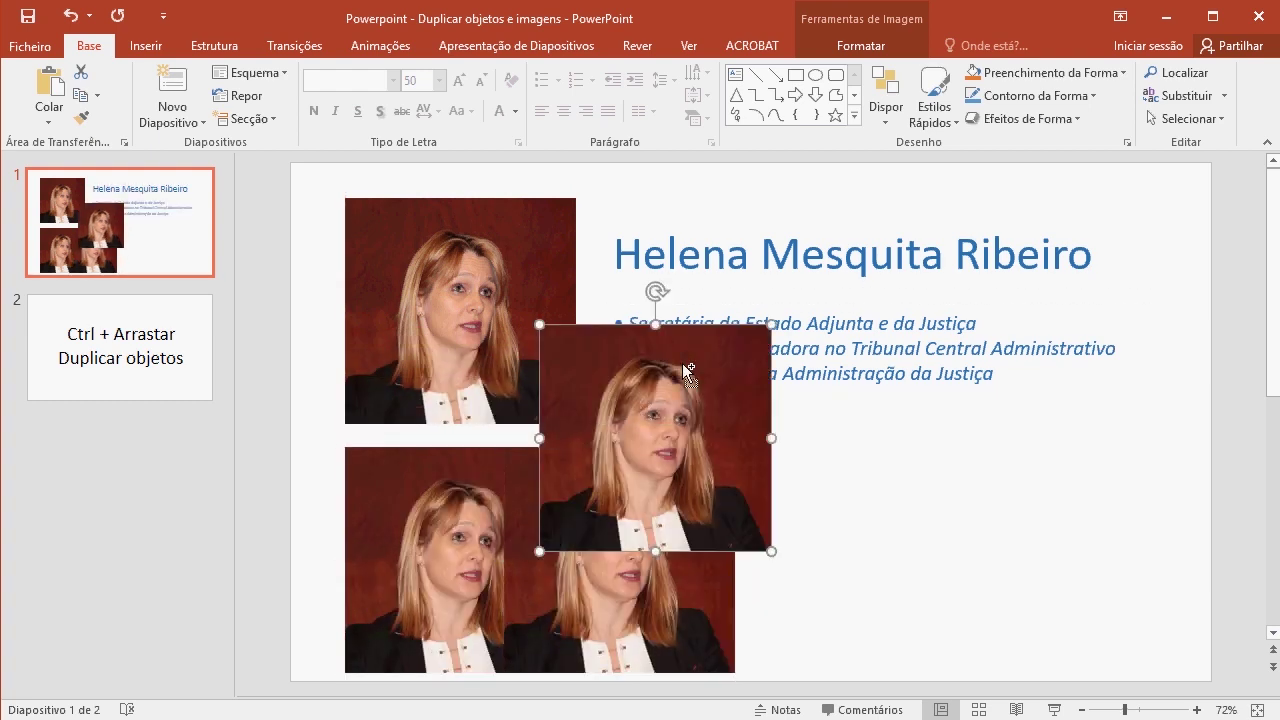
click(882, 331)
key(ctrl+z)
key(ctrl+z)
key(ctrl+z)
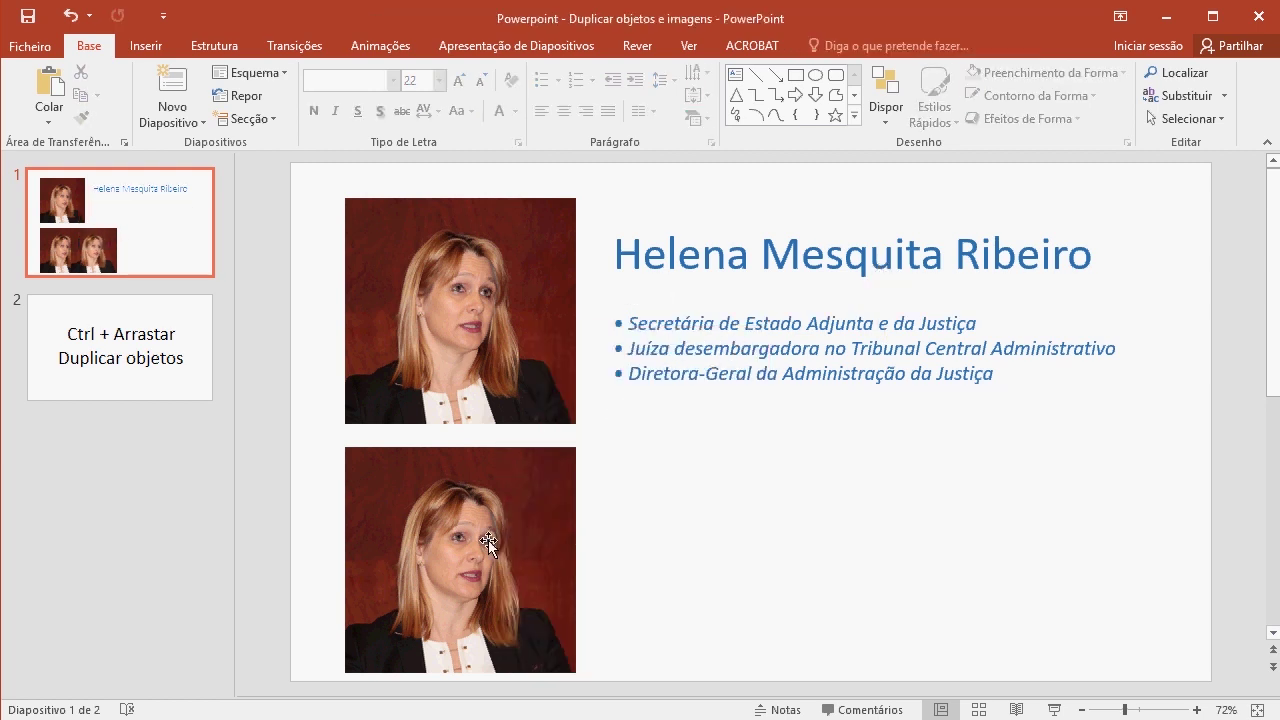
key(ctrl+z)
Copy the photo, name title and bullet list below the originals and retitle the copy 'Novo nome'
drag(1220, 510, 306, 169)
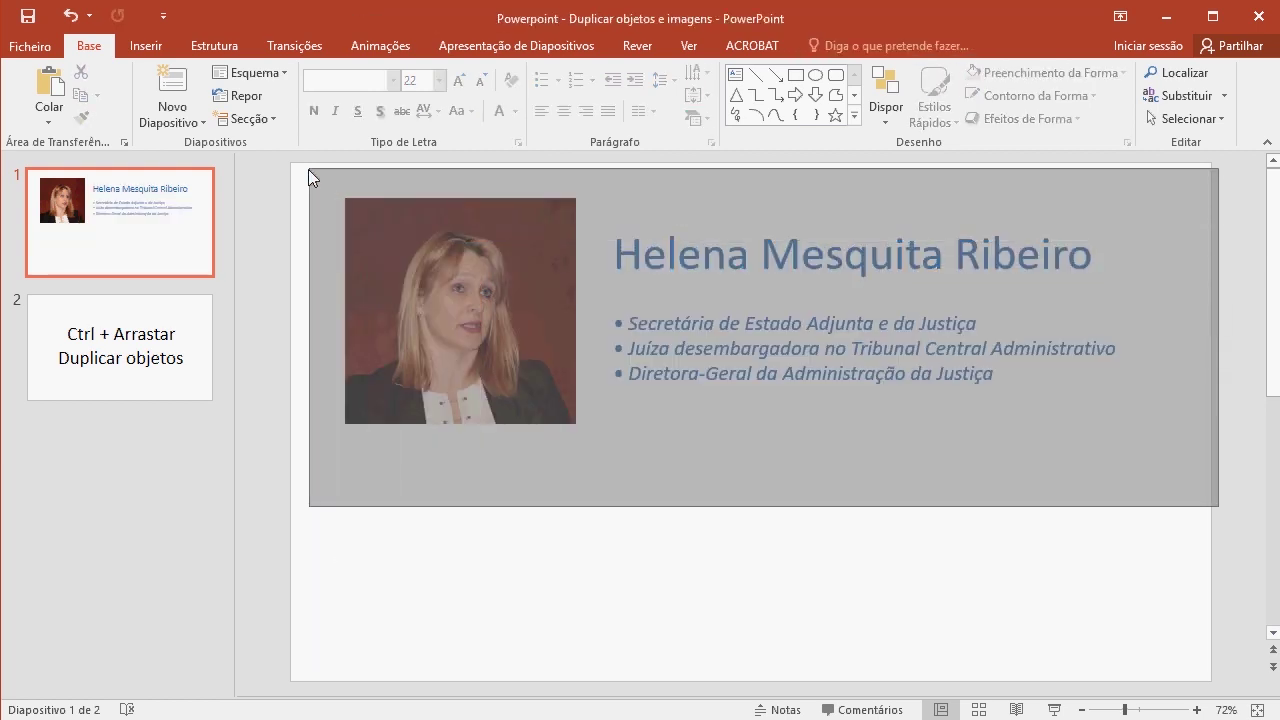
mouse_move(499, 272)
ctrl+mouse_down()
mouse_move(513, 292)
mouse_move(518, 490)
ctrl+mouse_up()
click(736, 447)
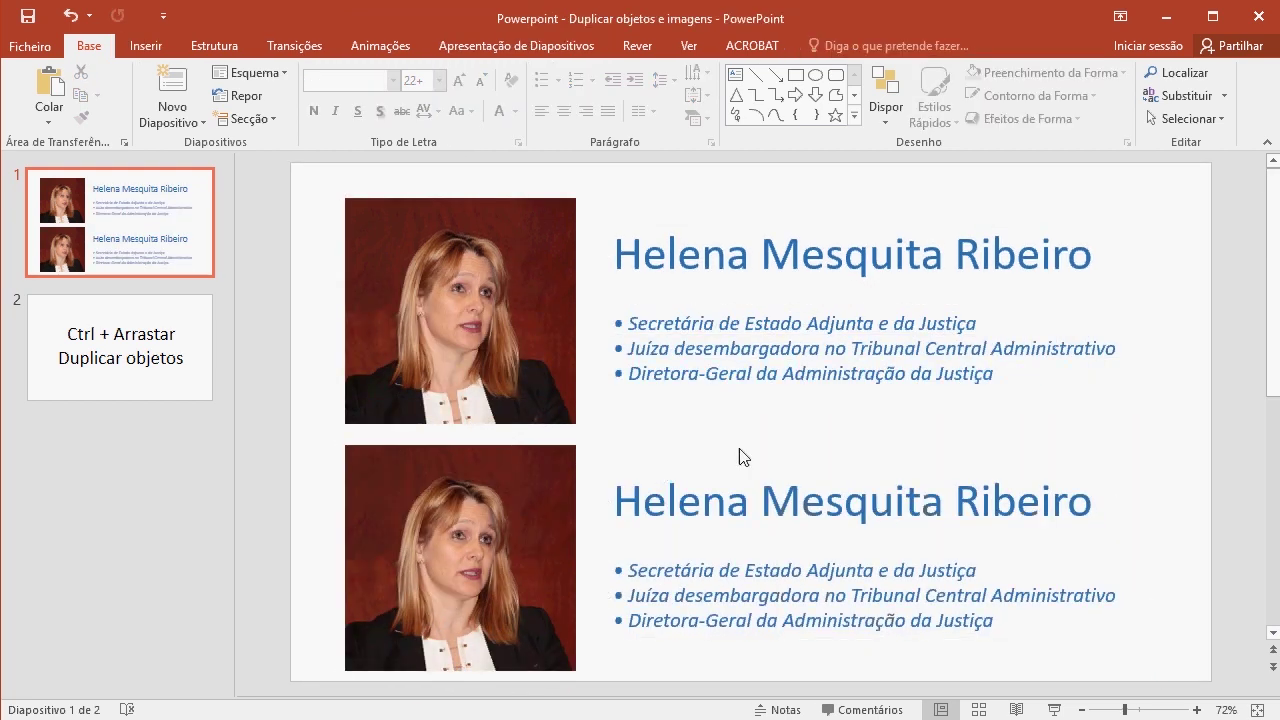
triple_click(841, 503)
text(Novo n)
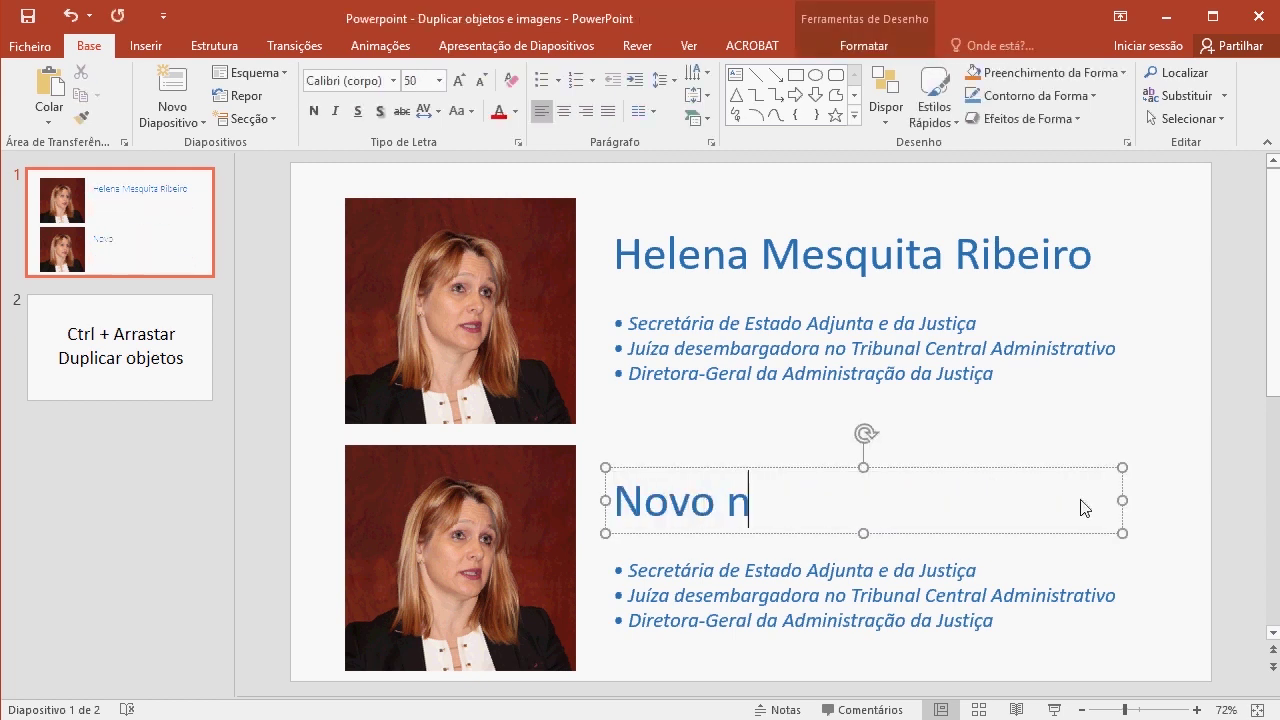
text(ome)
click(297, 480)
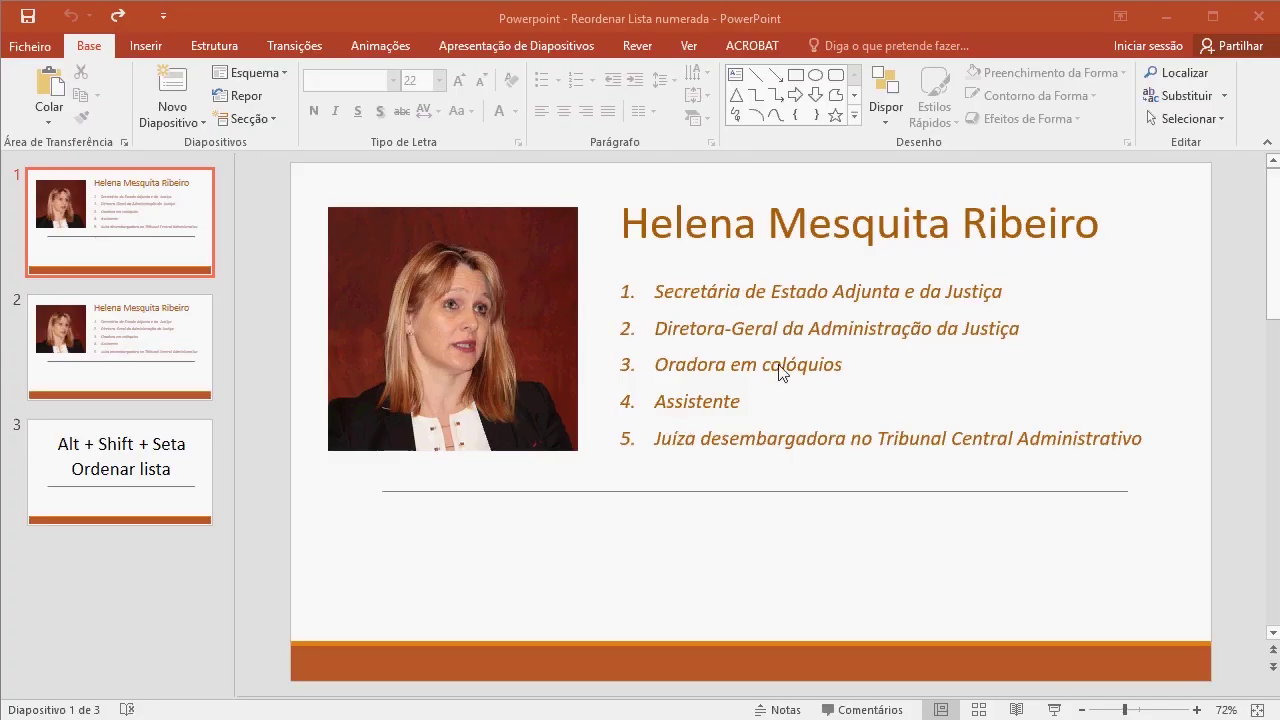
On slide 1, move item 5 'Juíza desembargadora' to position 2 of the numbered list
click(716, 370)
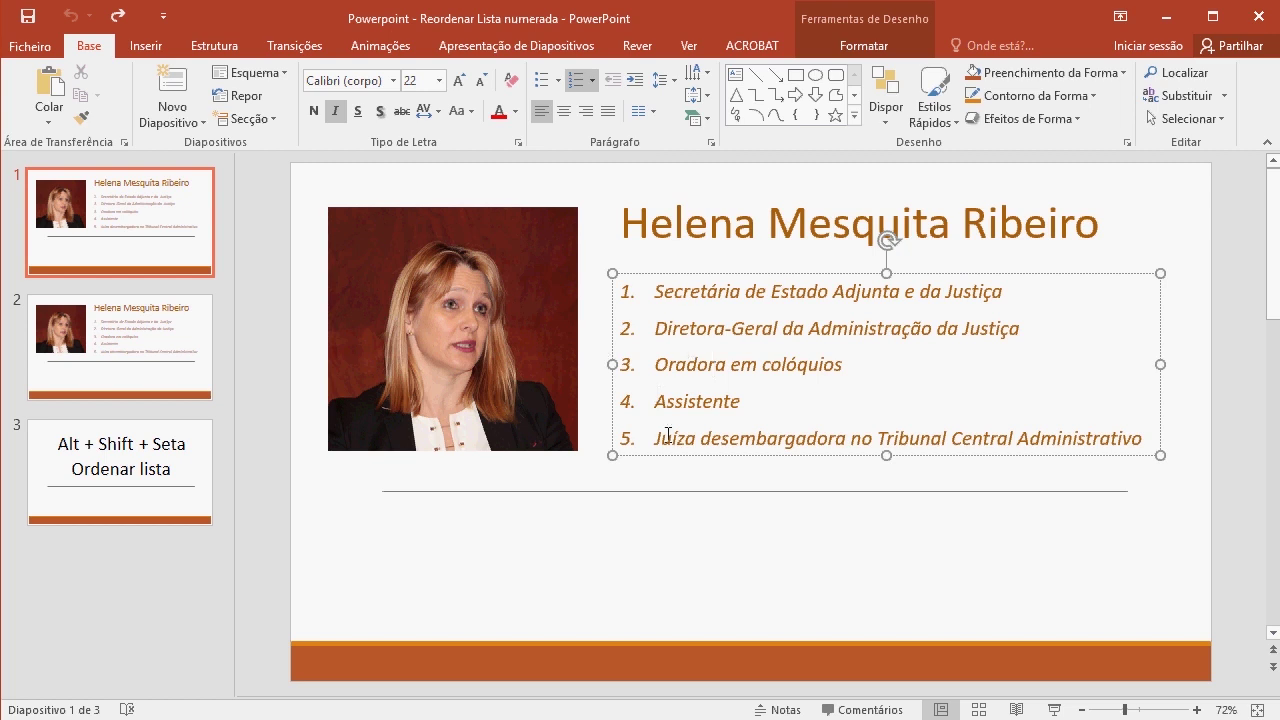
drag(668, 438, 1099, 441)
key(ctrl+c)
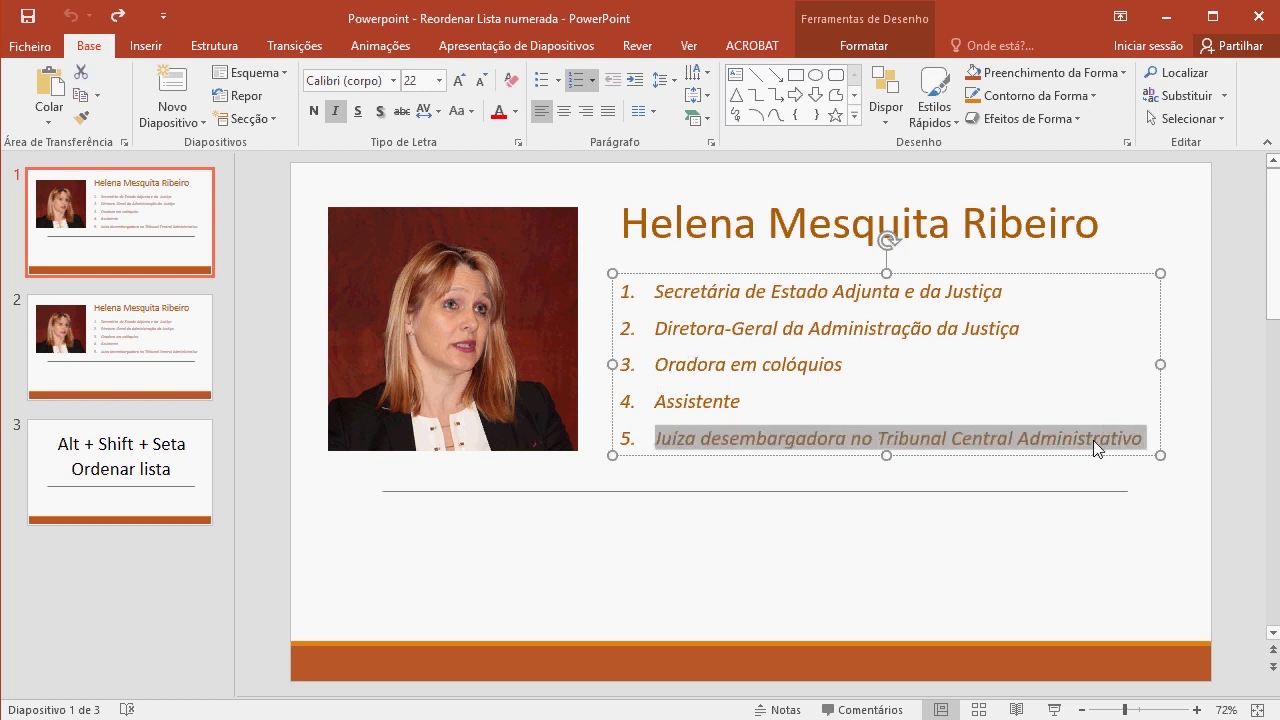
key(BackSpace)
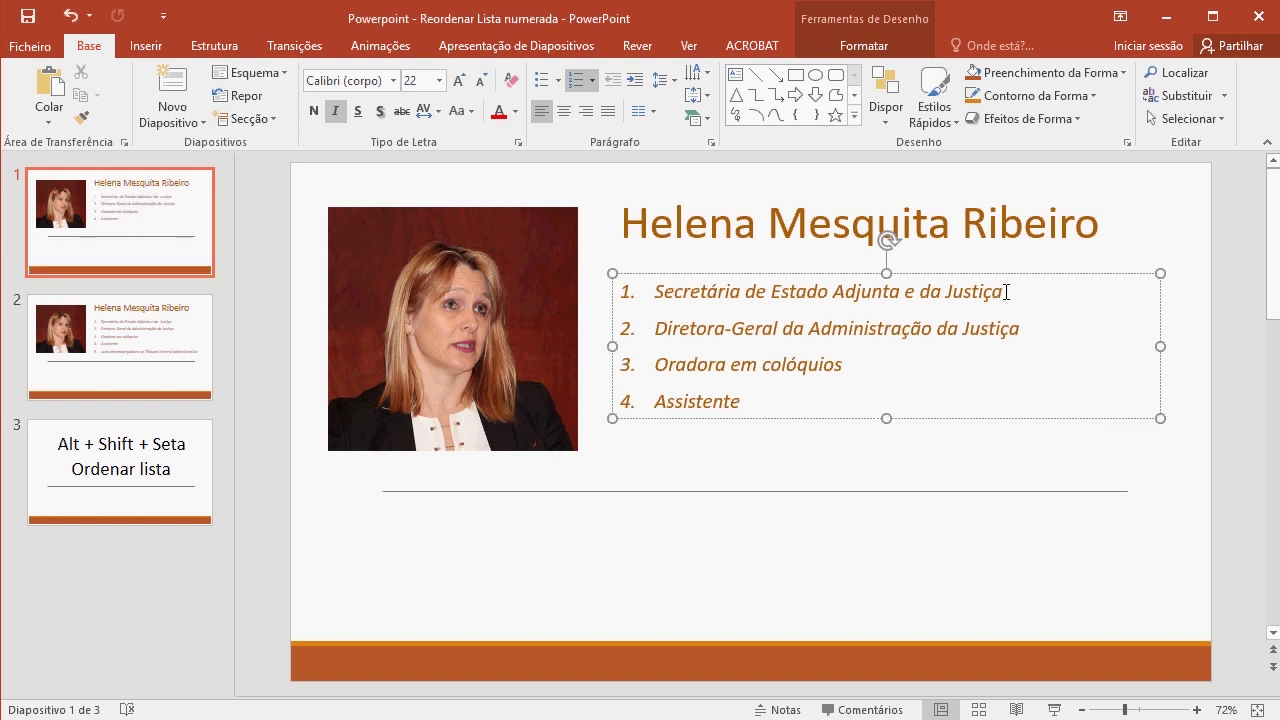
click(1004, 292)
key(Return)
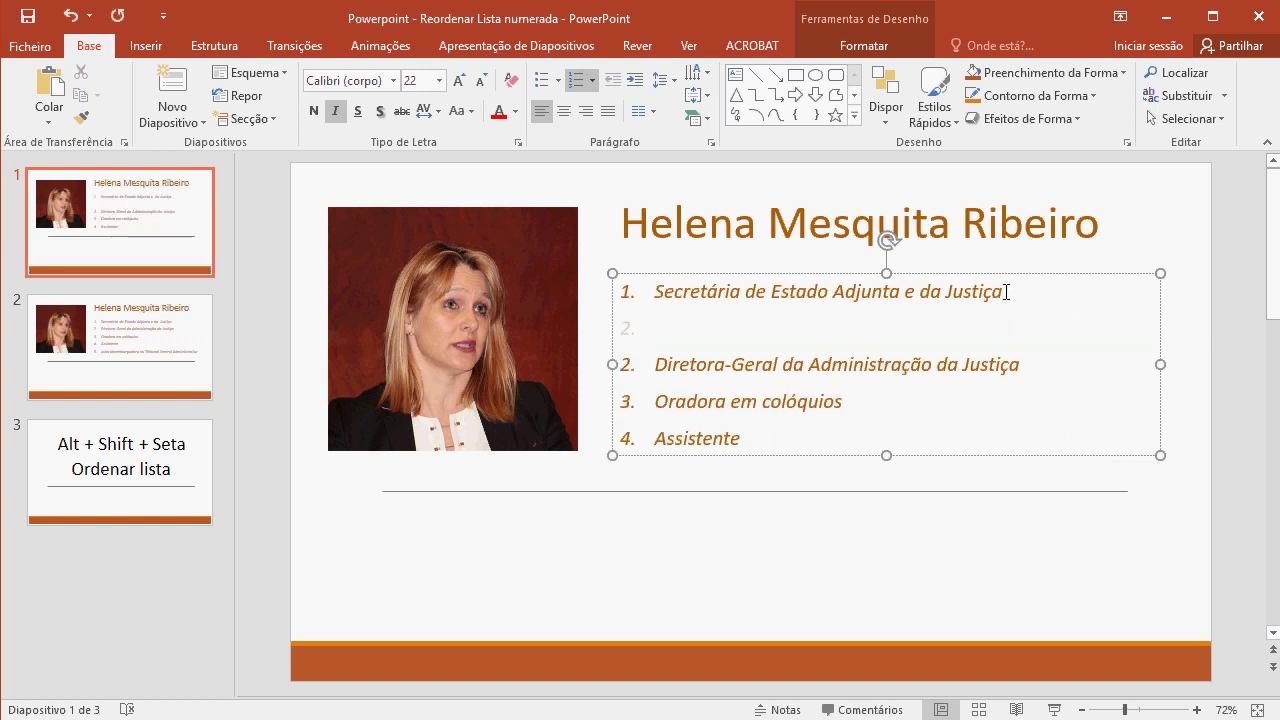
key(ctrl+v)
key(BackSpace)
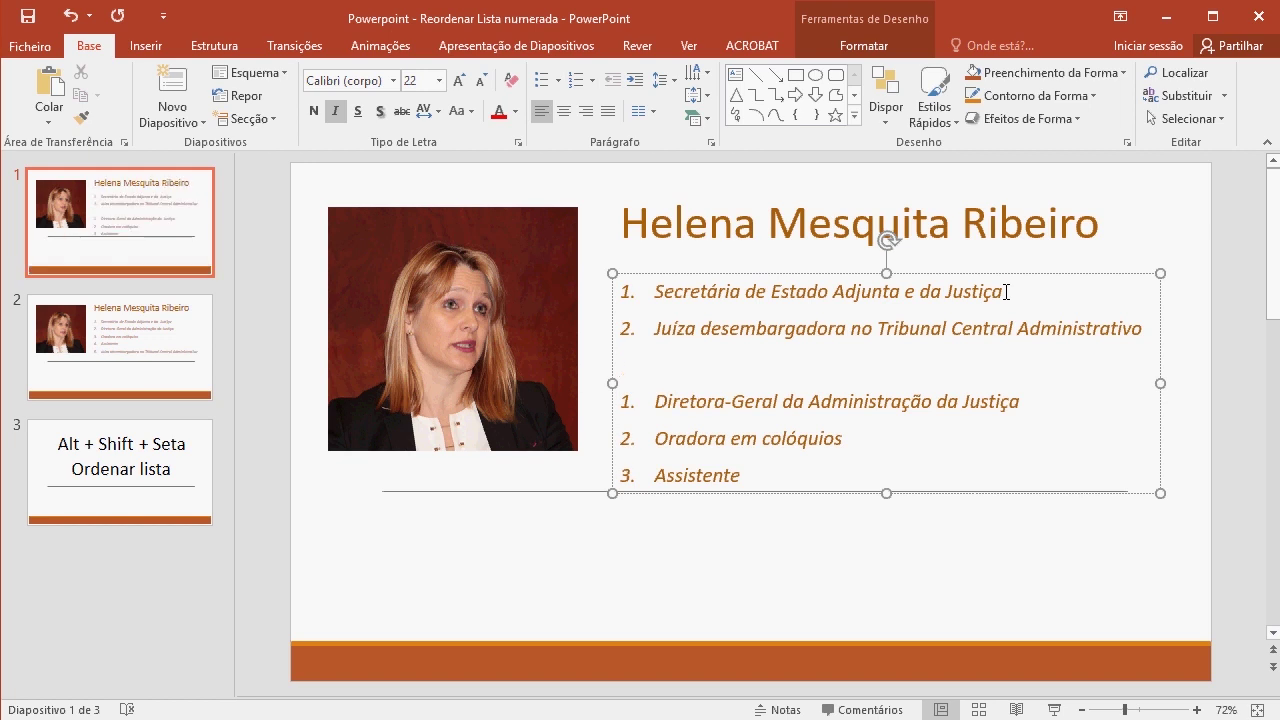
key(BackSpace)
click(793, 591)
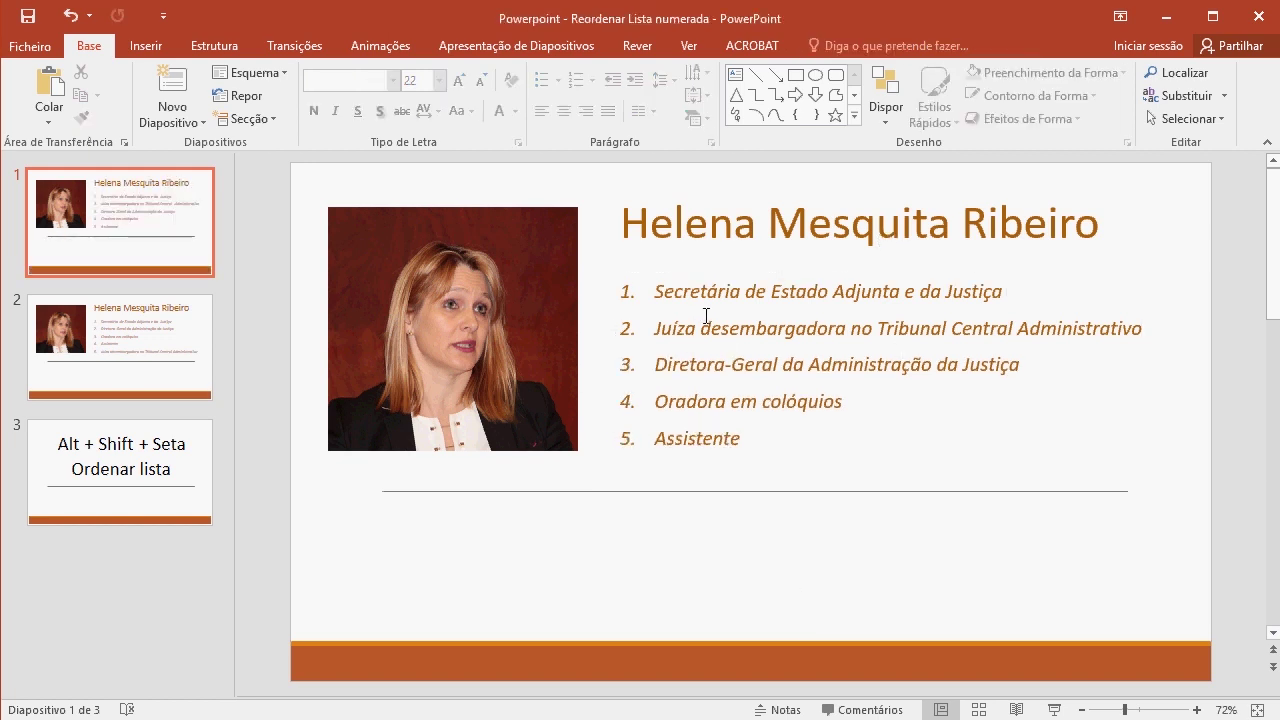
On slide 2, raise Juíza desembargadora to position 2 and Oradora em colóquios to the top with Alt+Shift+Up
click(149, 349)
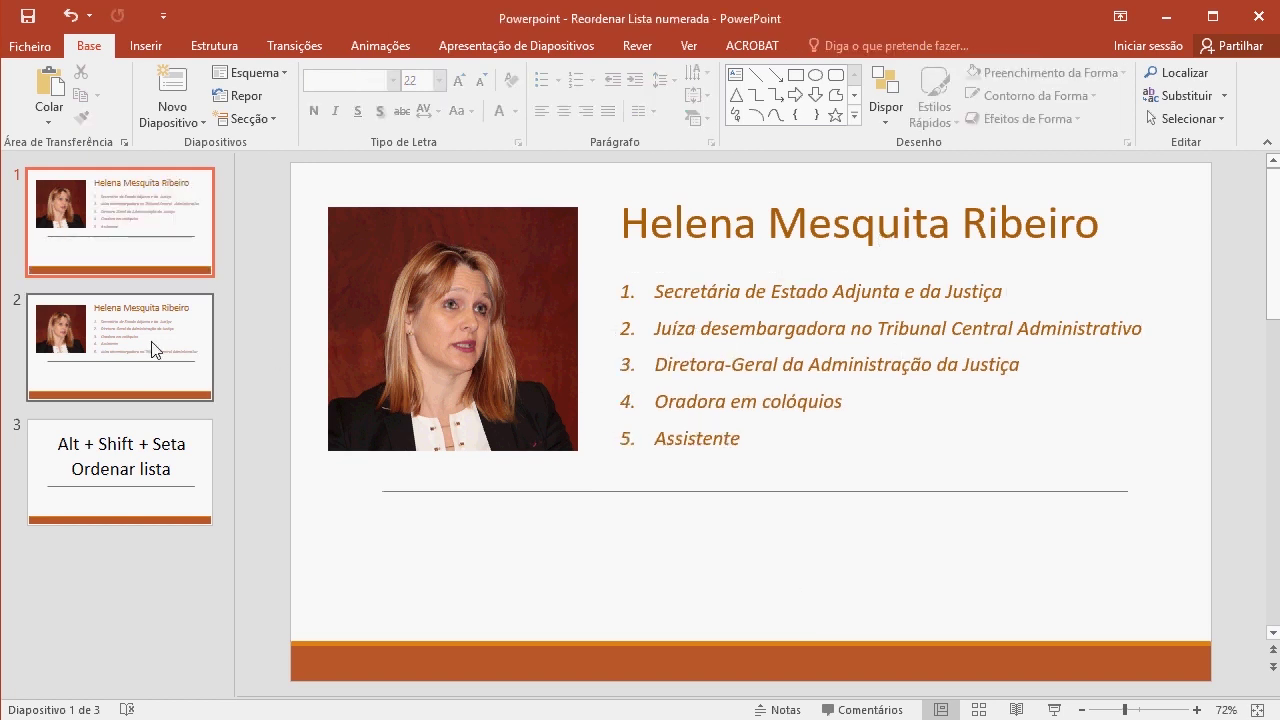
click(686, 437)
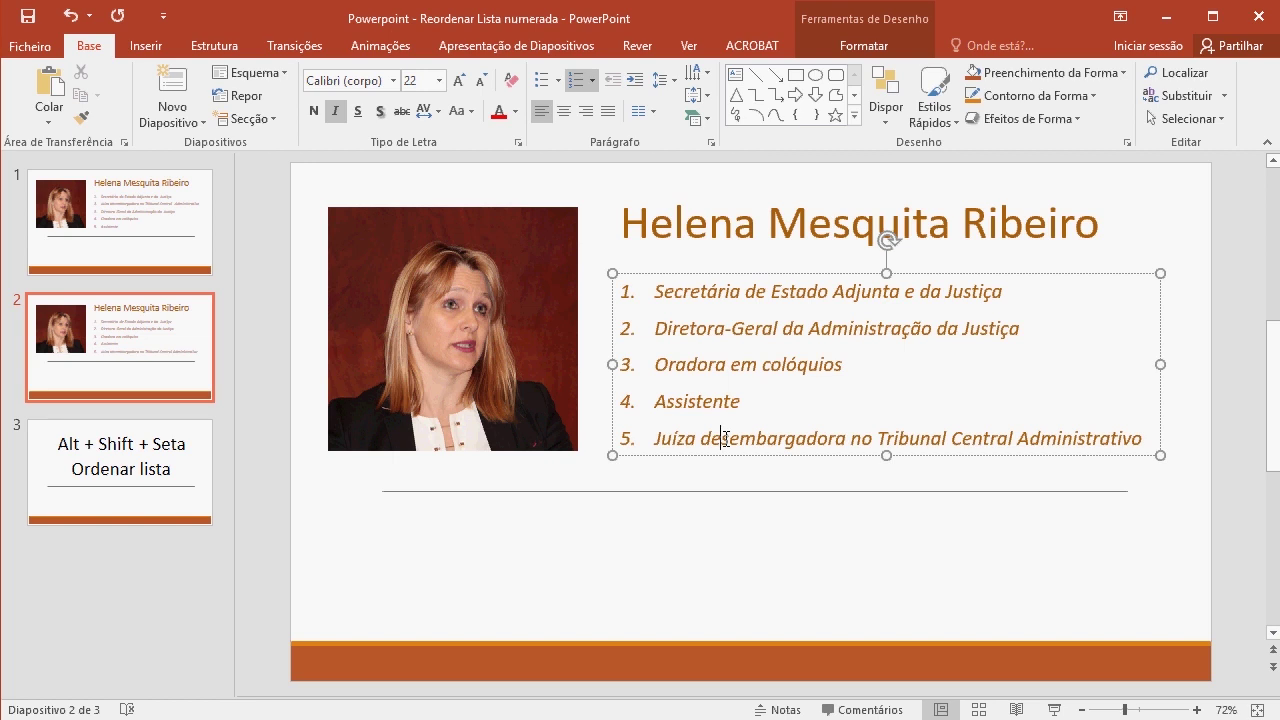
key(alt+shift+Up)
key(alt+shift+Up)
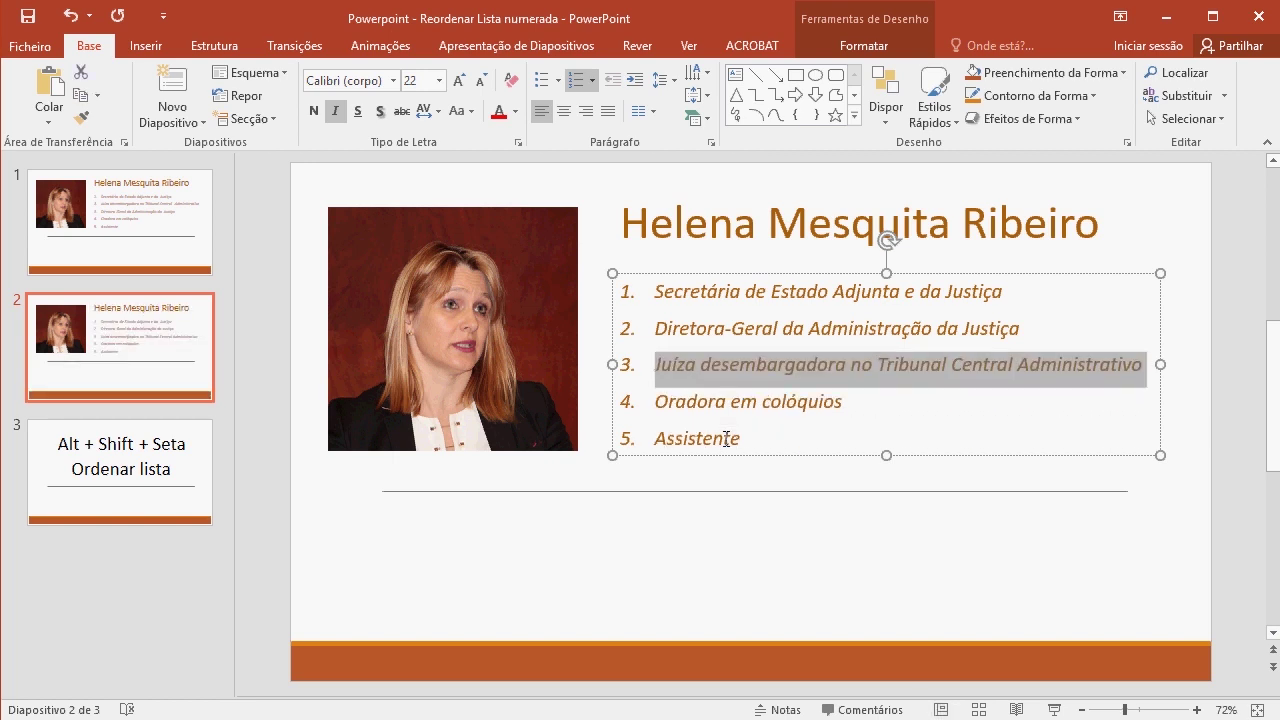
key(alt+shift+Up)
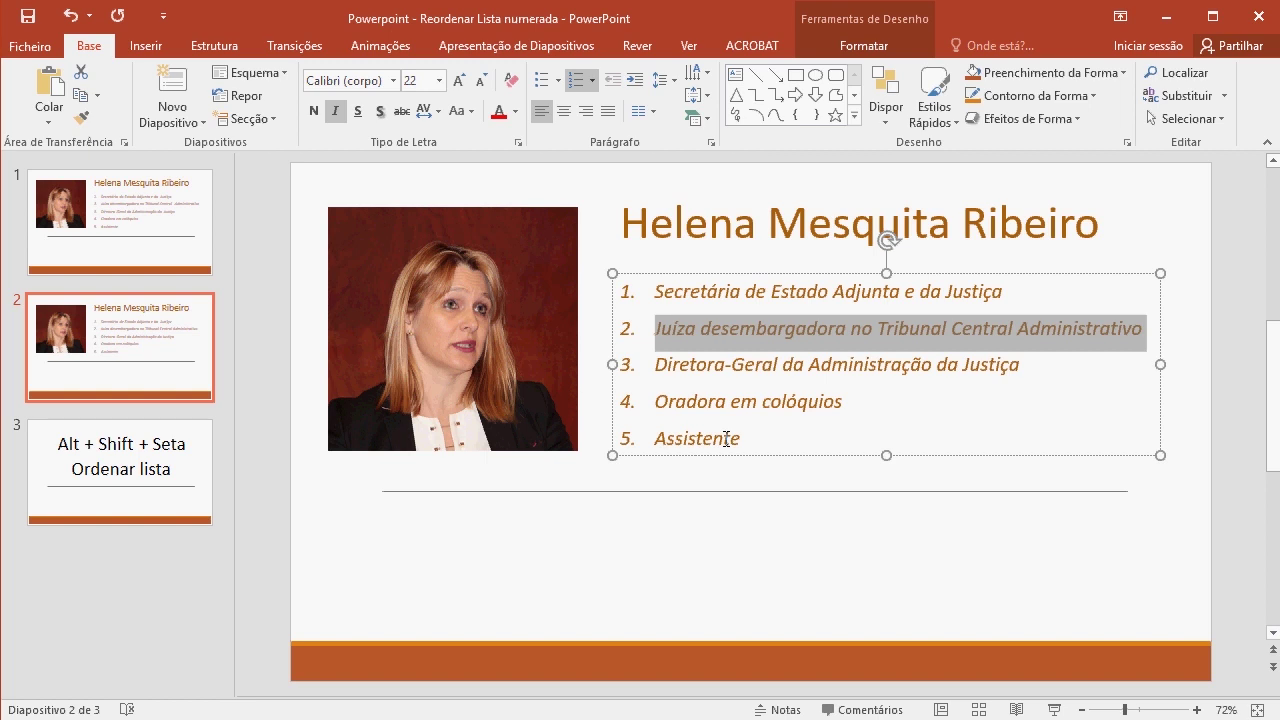
click(725, 438)
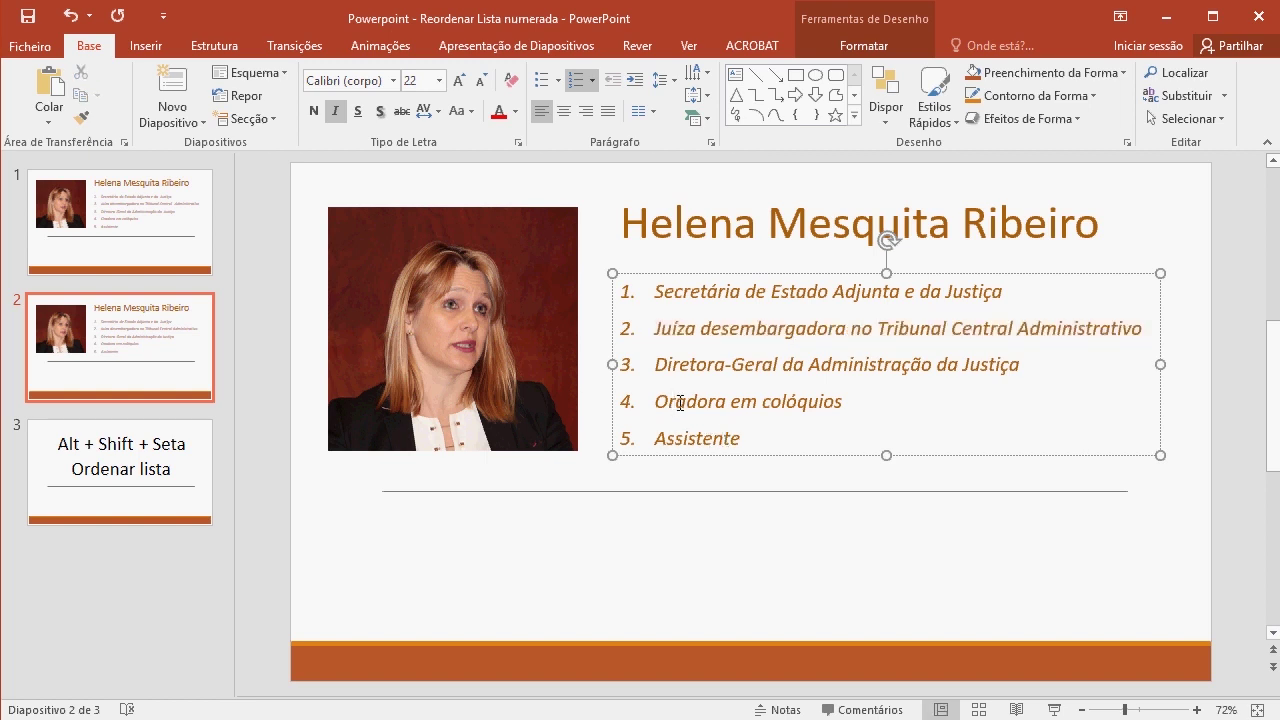
key(Up)
key(Right)
key(Right)
key(Right)
key(alt+shift+Up)
key(alt+shift+Up)
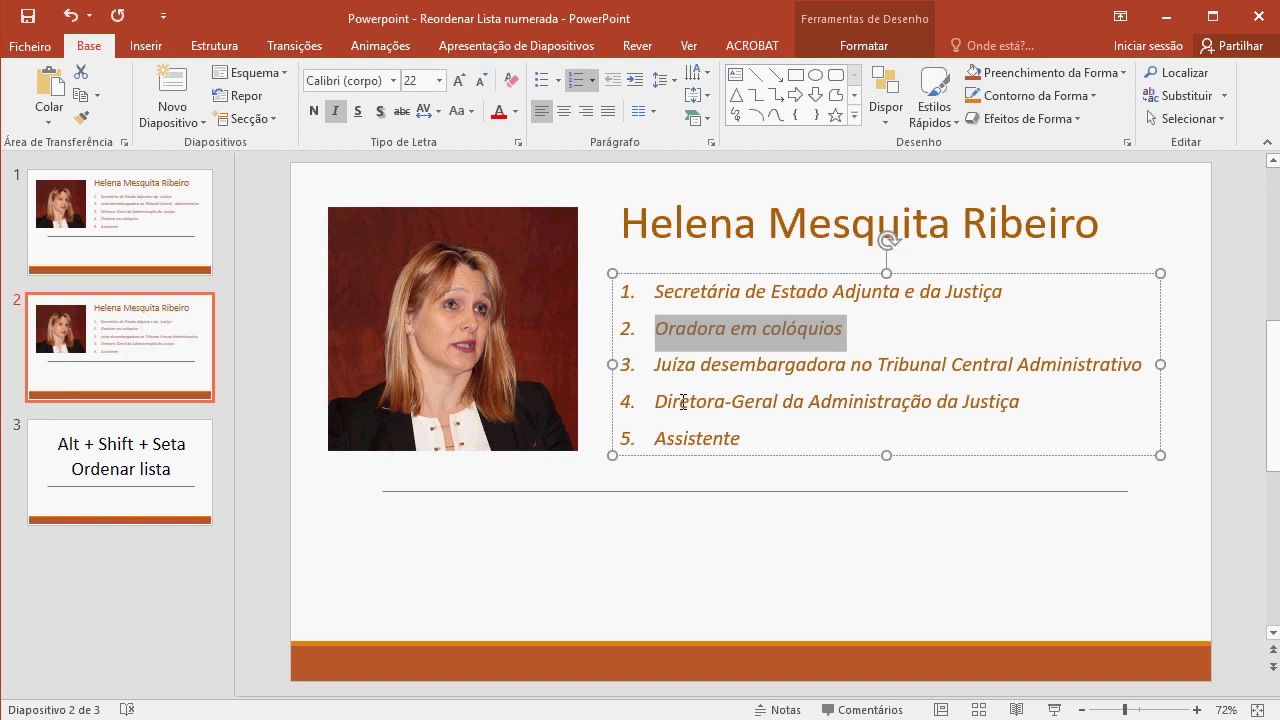
key(alt+shift+Up)
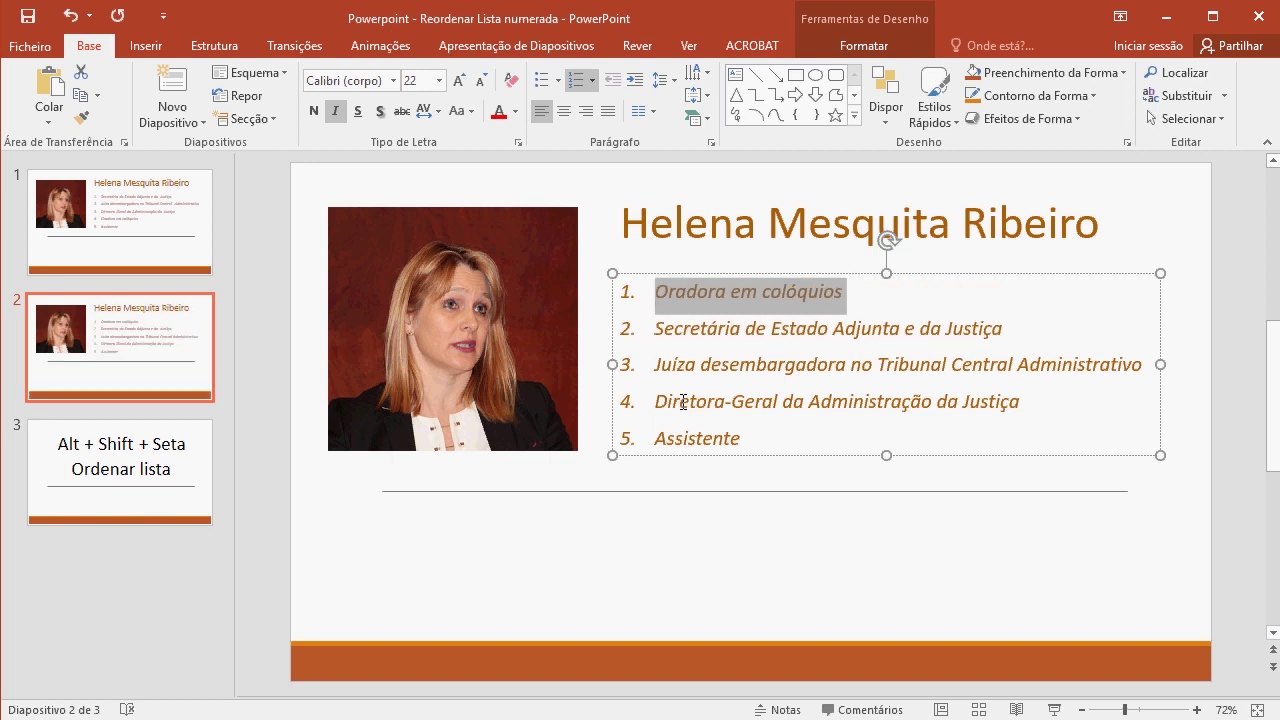
click(726, 556)
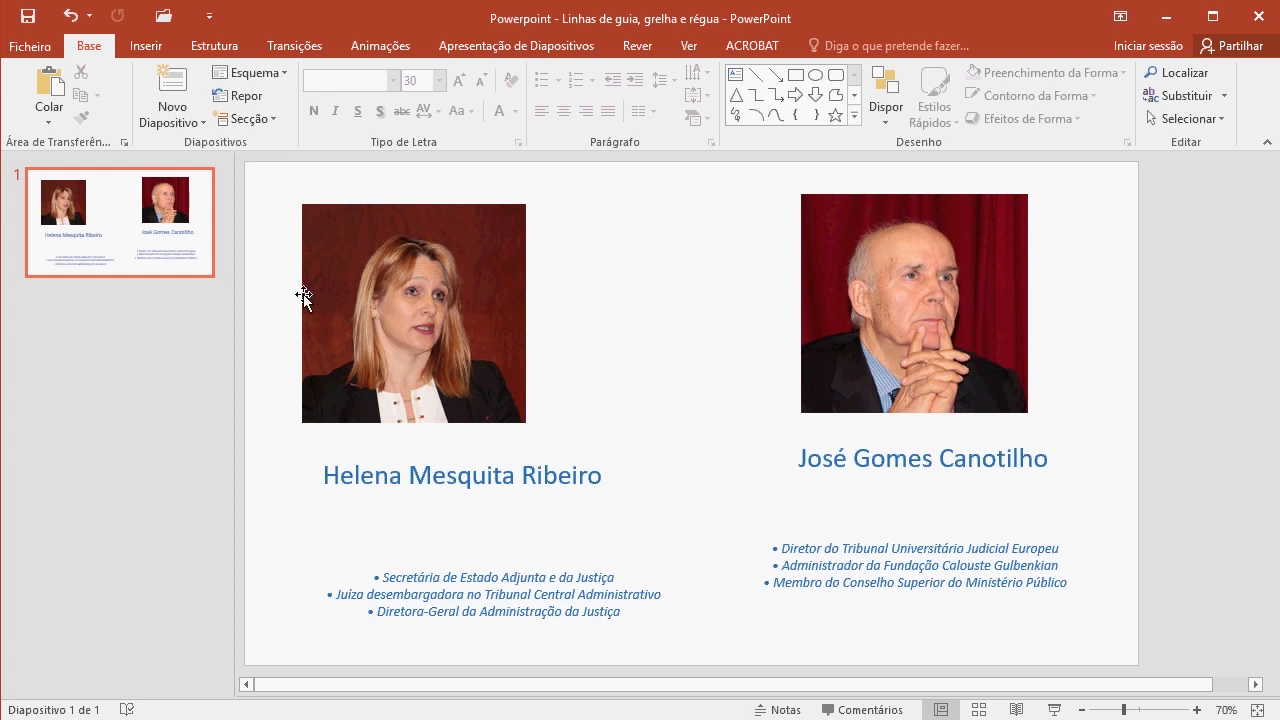
Show the guides, snap the left photo level with the right photo, then swap guides for gridlines
click(697, 44)
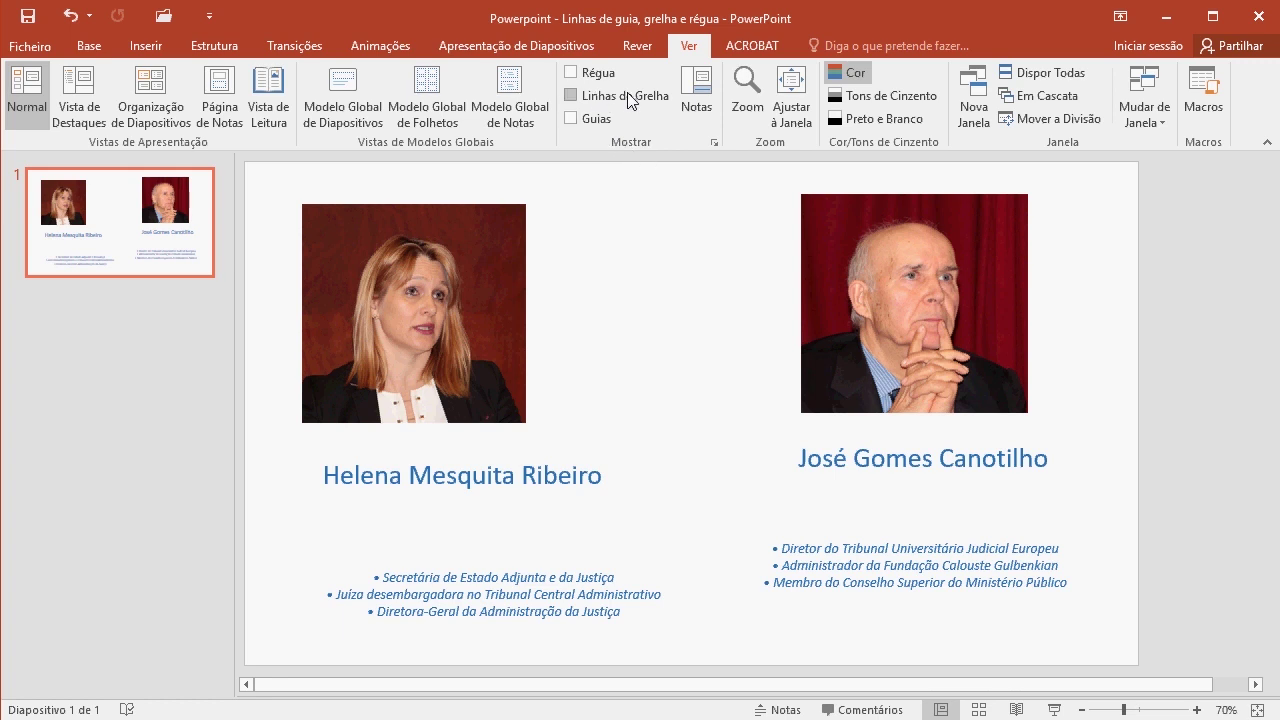
click(574, 119)
drag(438, 306, 462, 304)
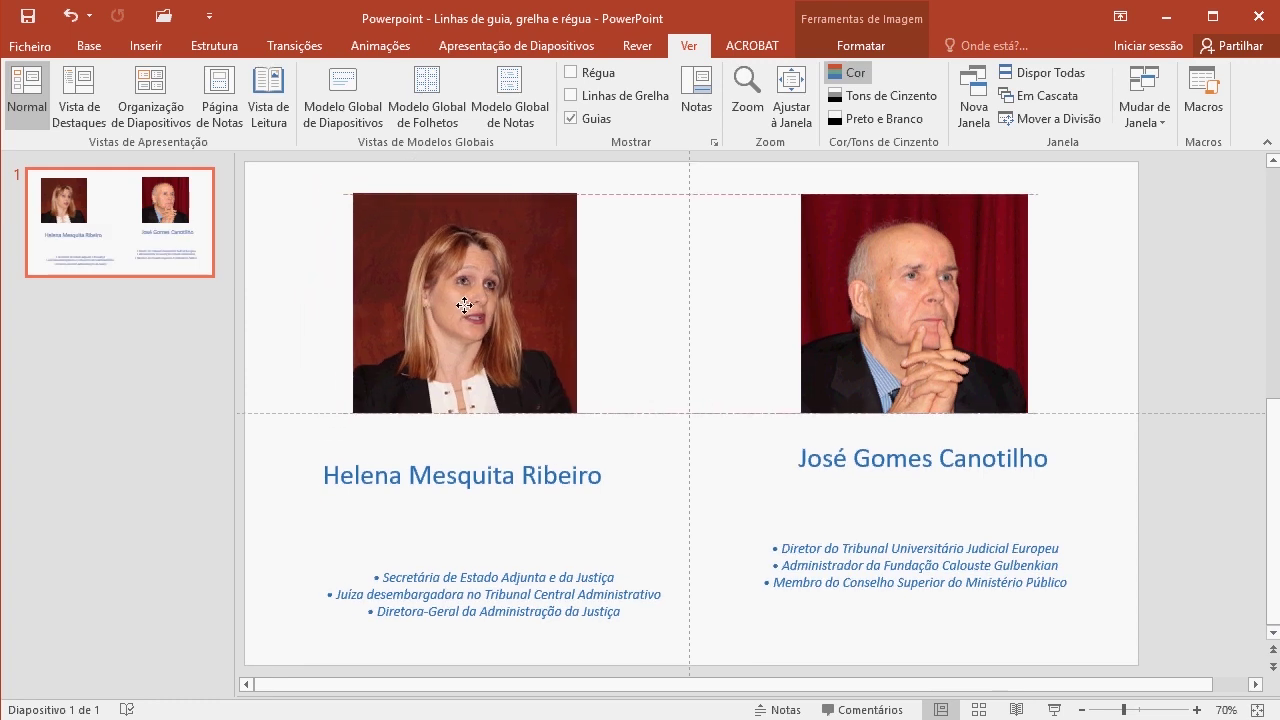
drag(462, 304, 464, 306)
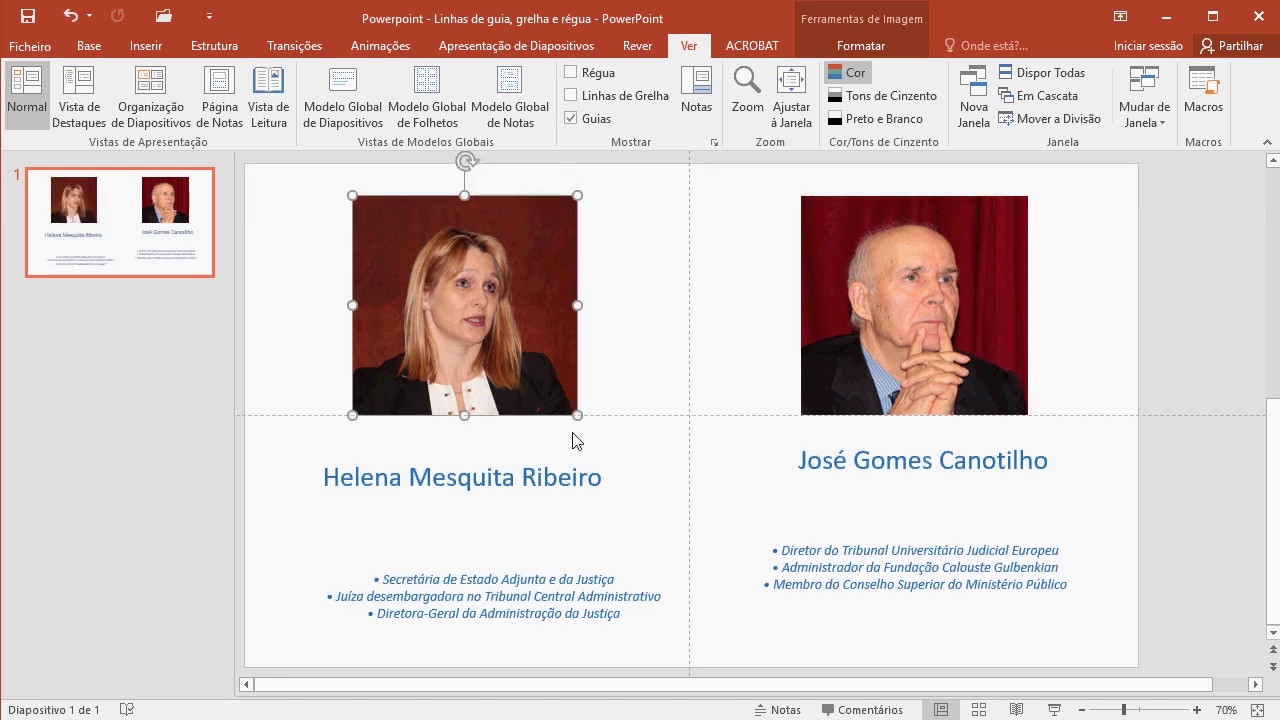
click(596, 119)
click(600, 95)
Move the left name title and bullet list up level with the right column, using the guides
click(560, 478)
mouse_move(571, 460)
mouse_down()
mouse_move(571, 440)
mouse_move(586, 443)
mouse_up()
click(665, 432)
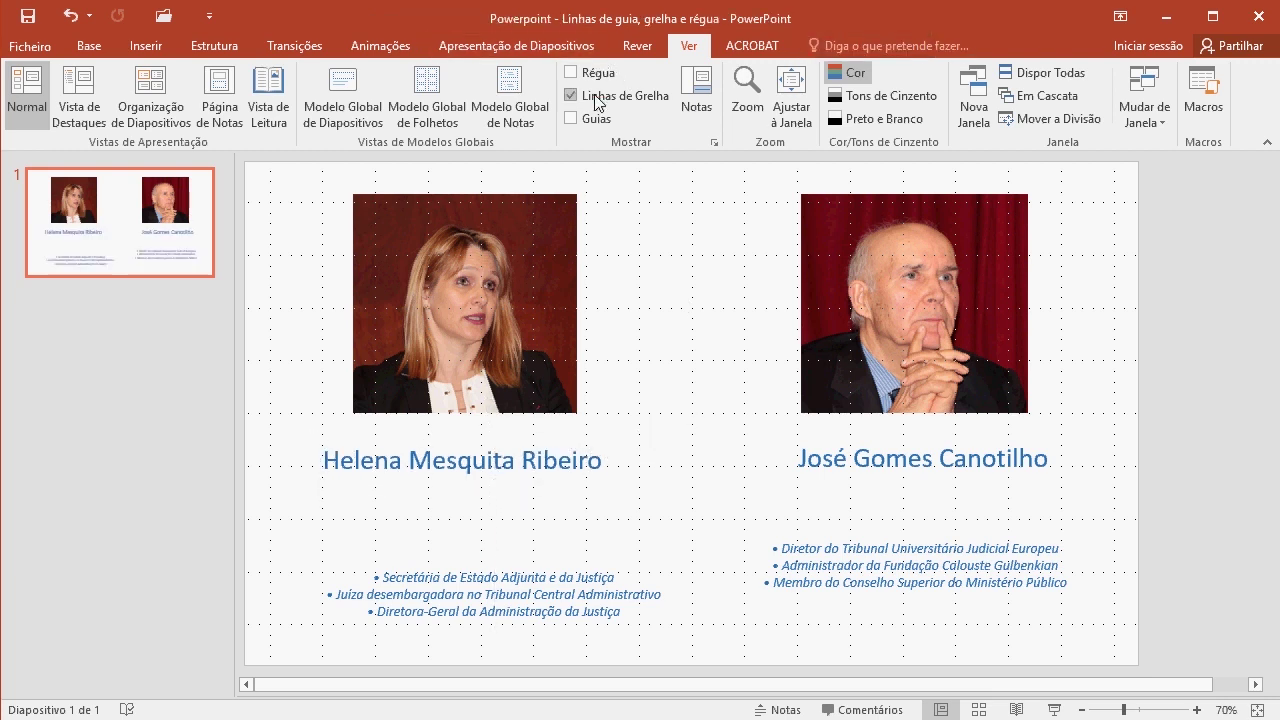
click(571, 118)
click(626, 542)
mouse_move(560, 564)
mouse_down()
mouse_move(553, 530)
mouse_move(562, 537)
mouse_up()
click(631, 506)
click(573, 537)
Nudge the left photo slightly right, then hide the gridlines and guides
click(470, 460)
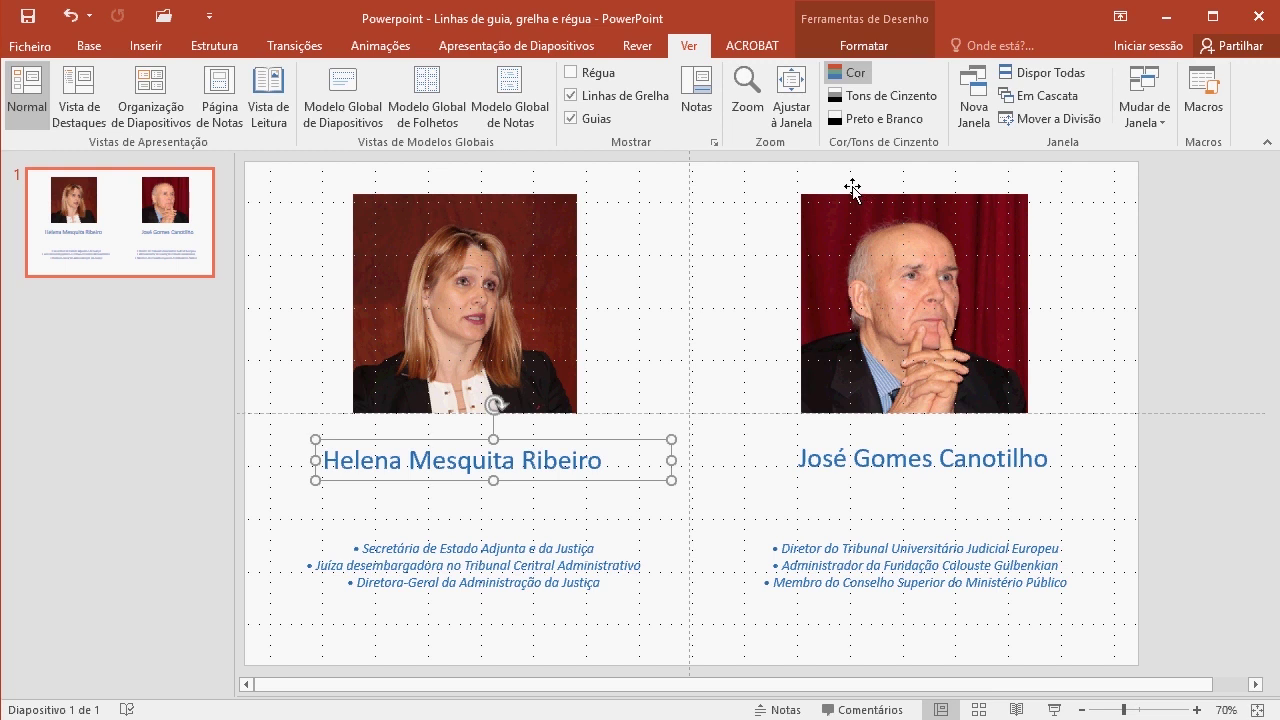
click(523, 248)
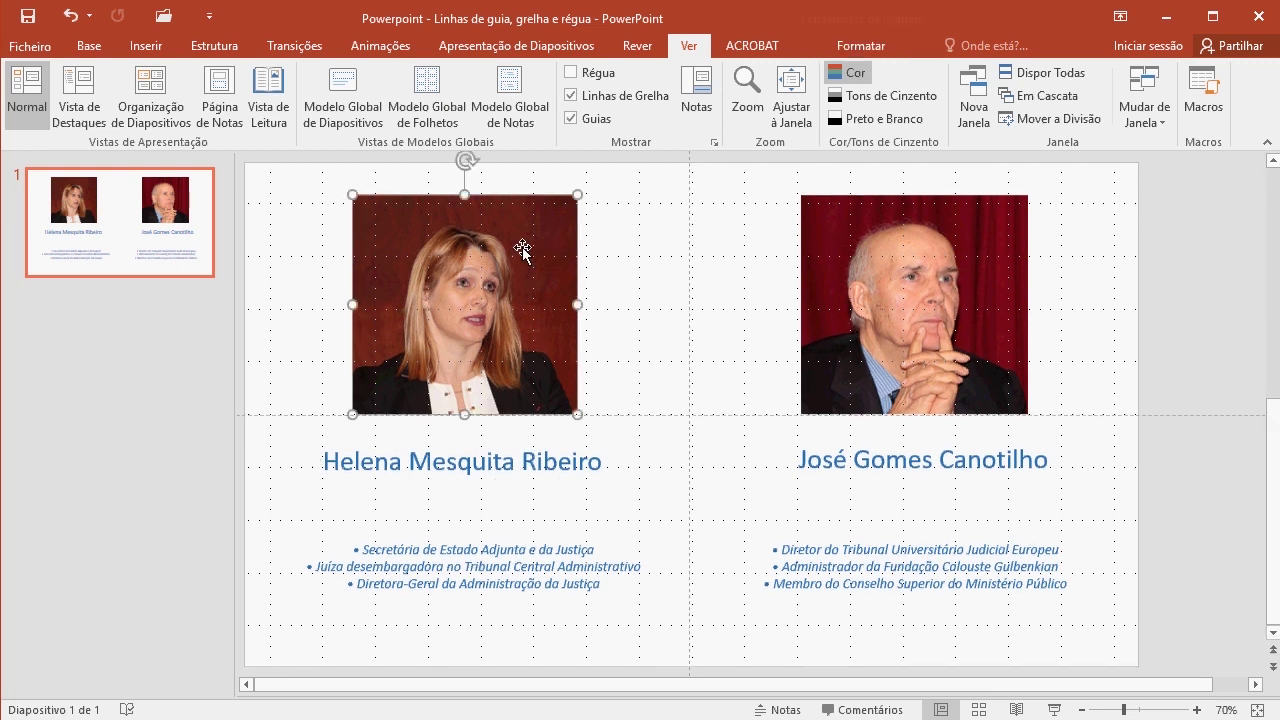
drag(523, 248, 527, 248)
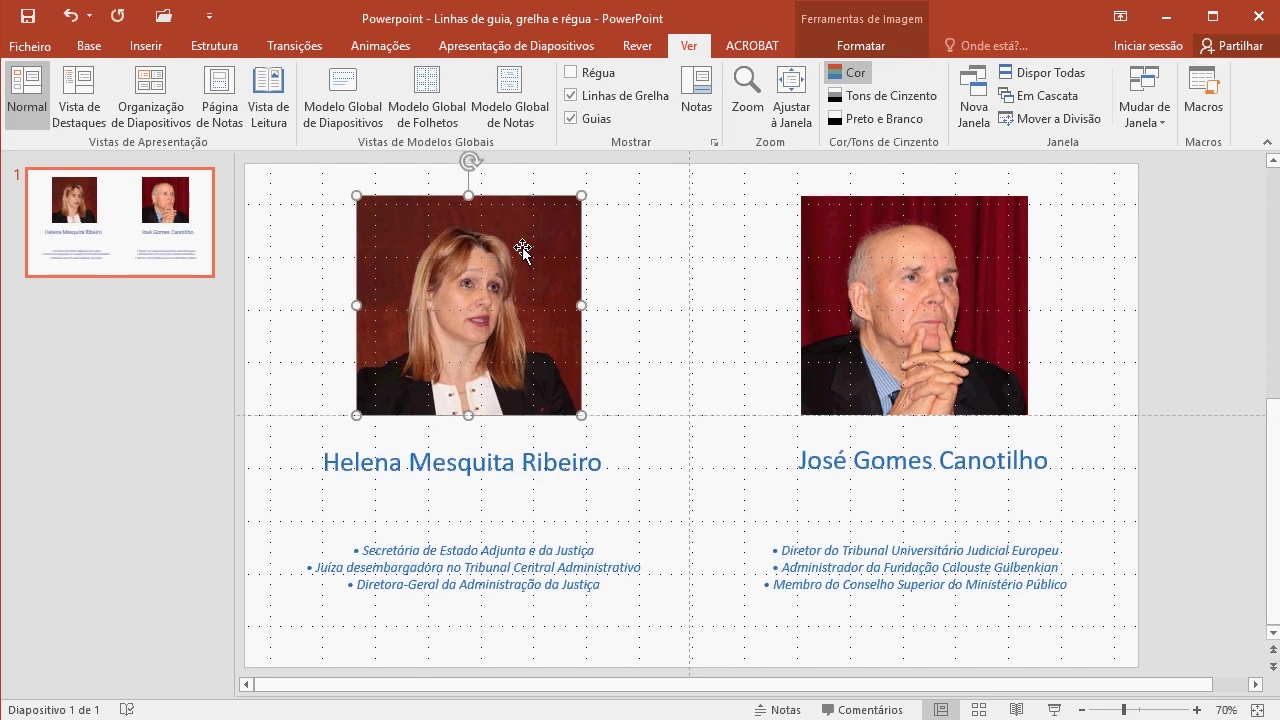
click(625, 248)
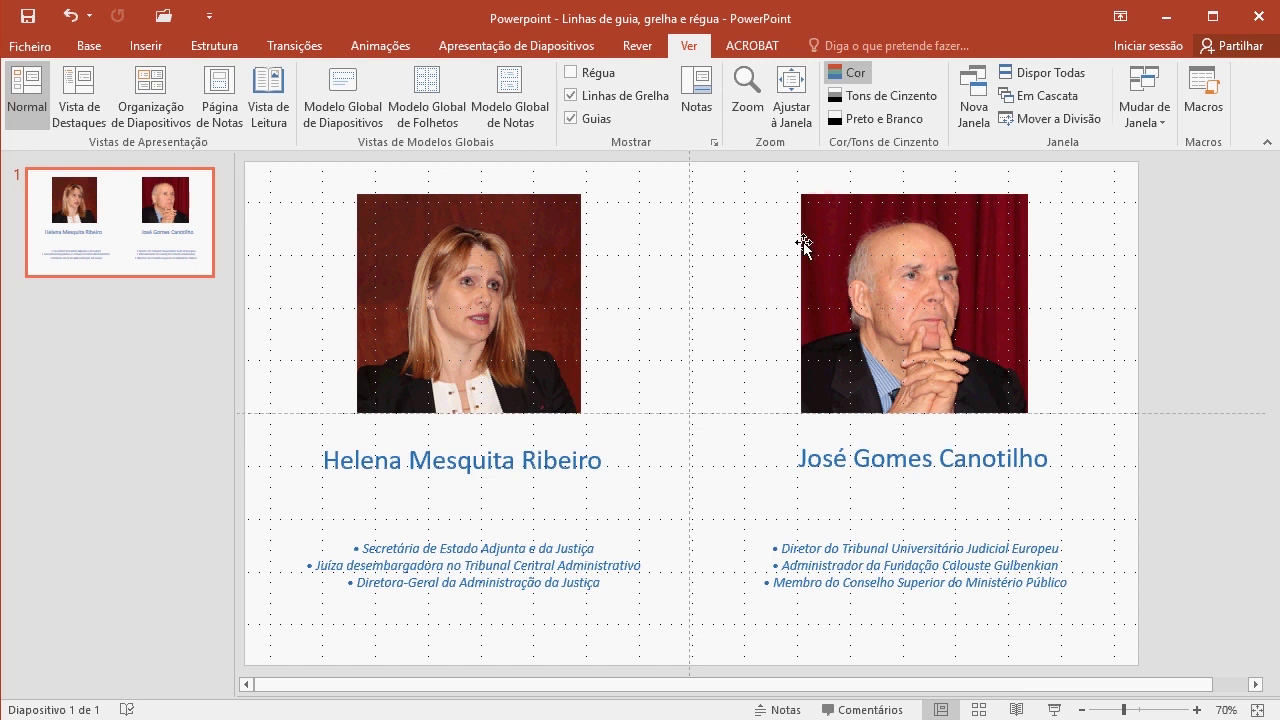
click(571, 95)
click(572, 118)
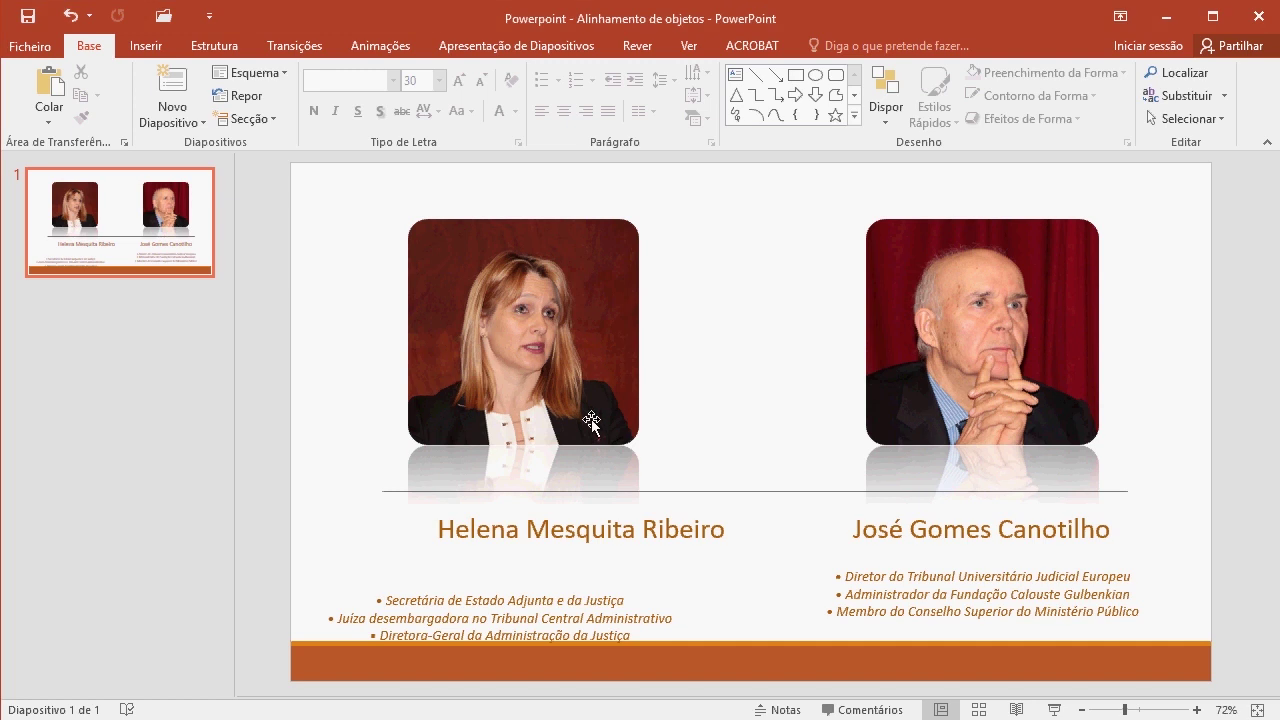
Centre the left photo, name and bullet list on each other with Alinhar ao Centro
drag(275, 175, 767, 689)
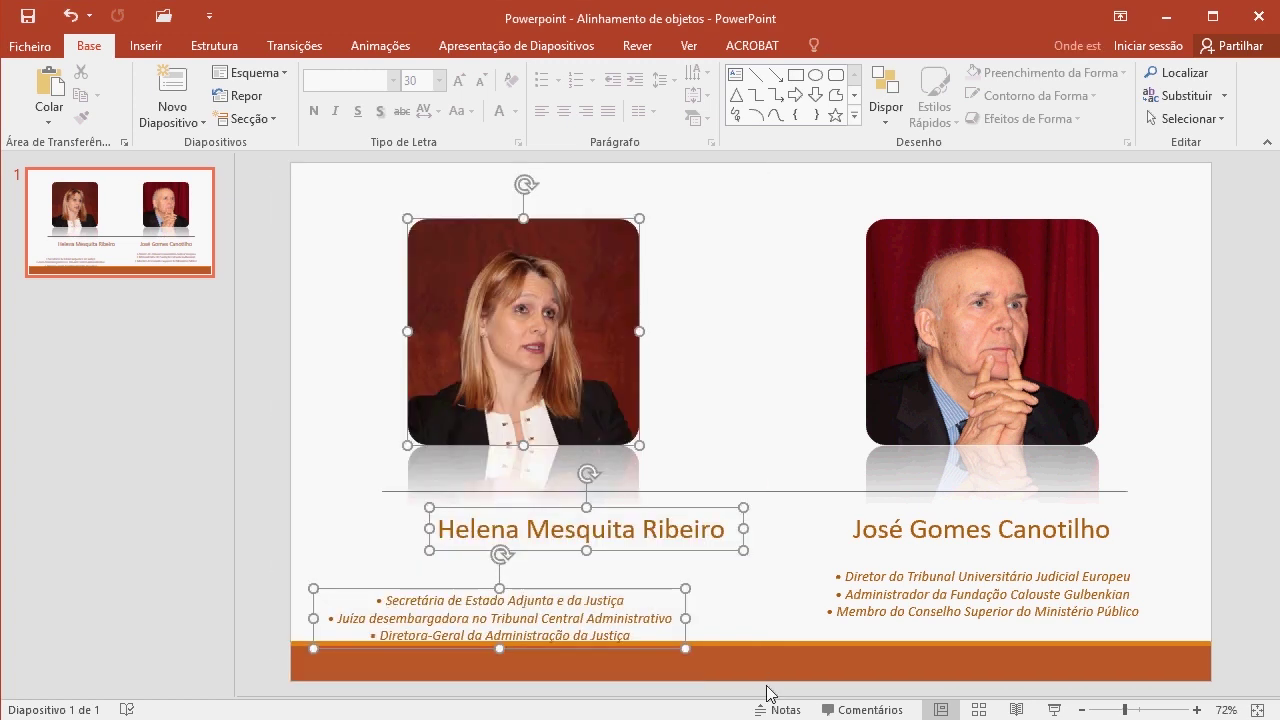
click(819, 45)
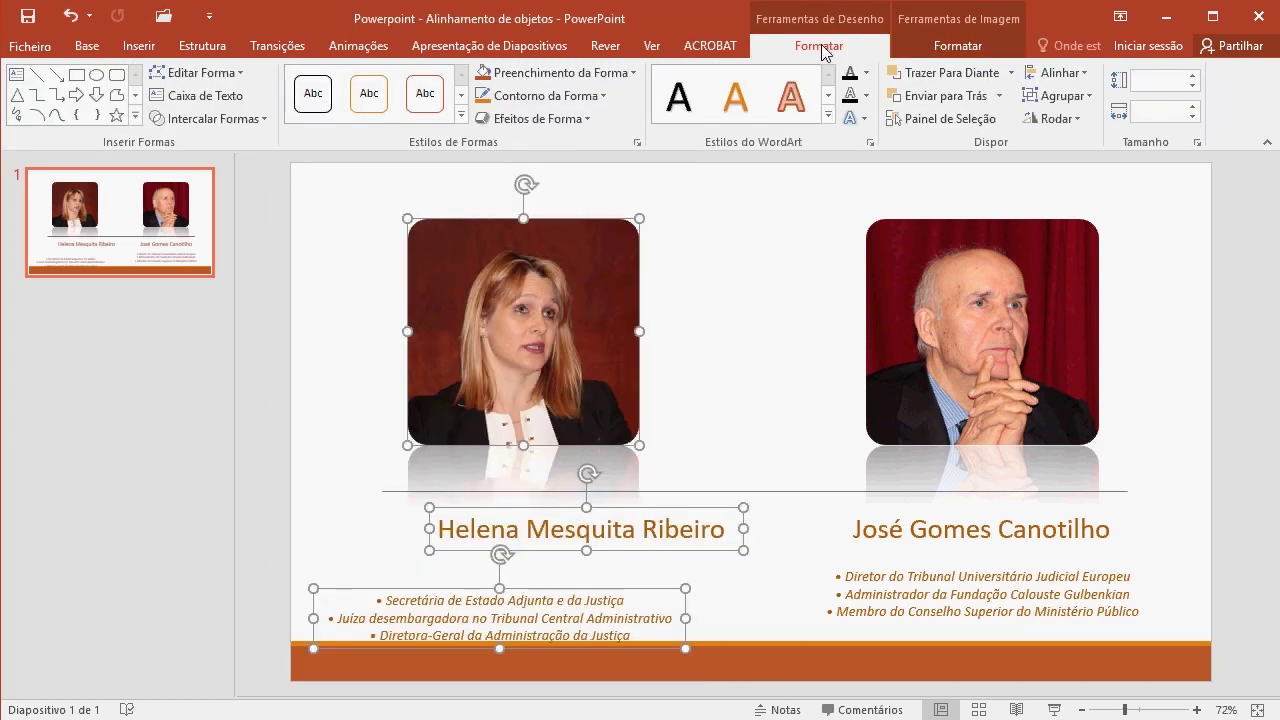
click(1080, 78)
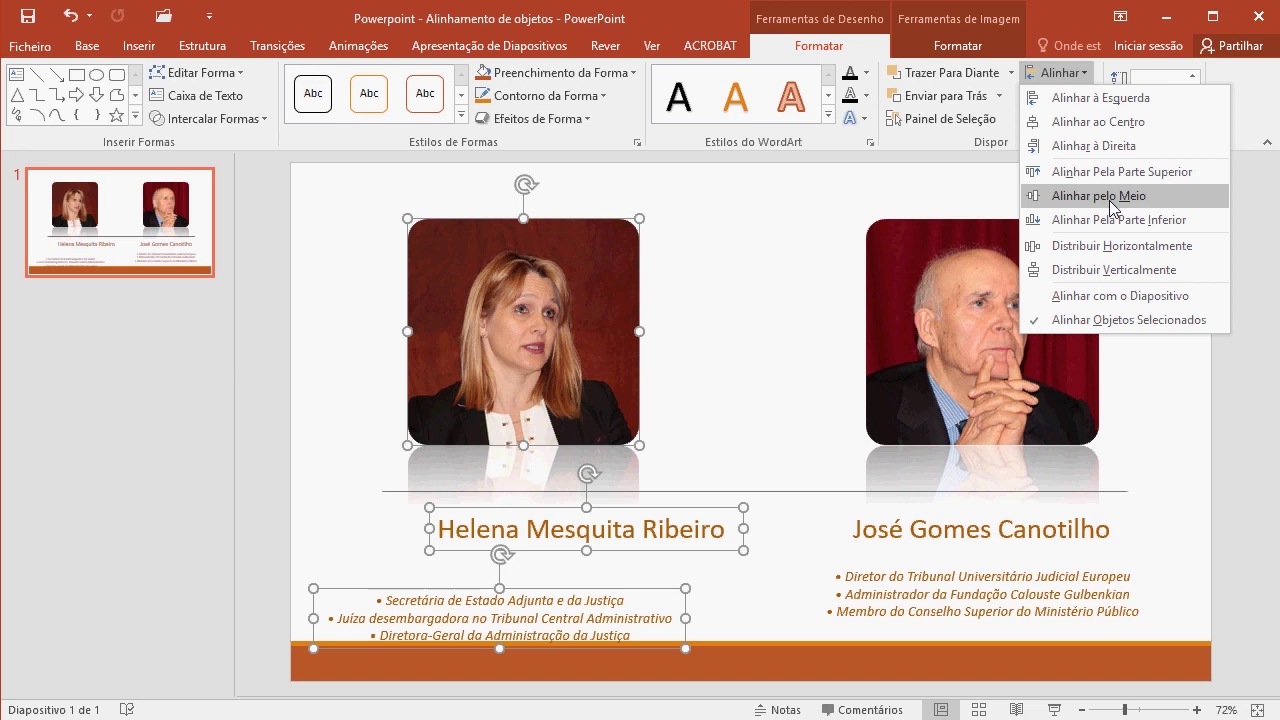
click(1092, 128)
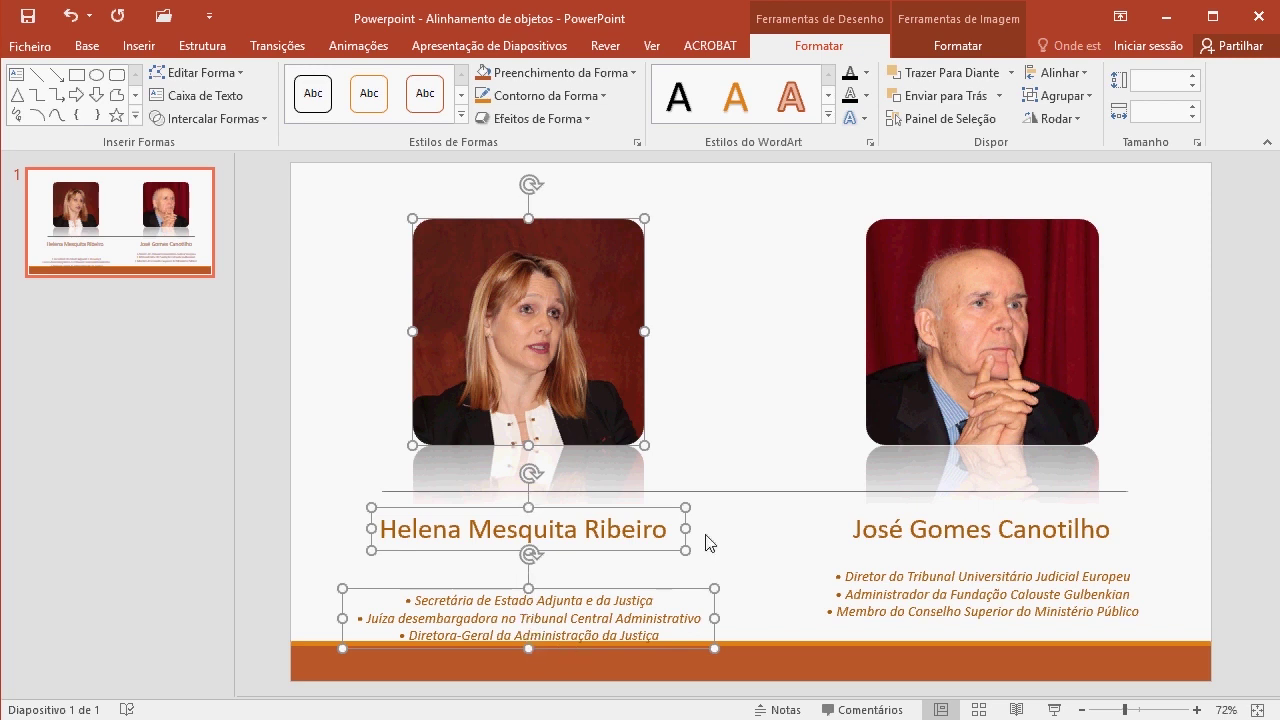
click(741, 532)
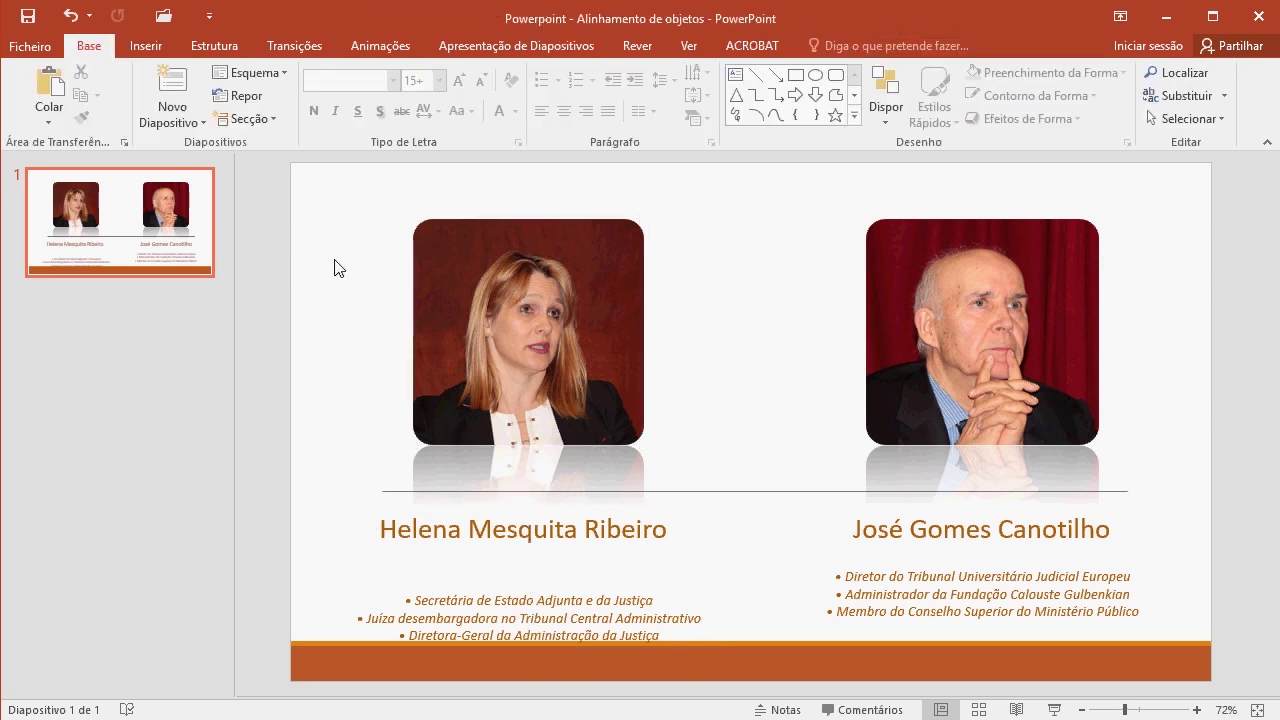
Align both bullet lists with Alinhar pelo Meio and nudge them up slightly
click(911, 572)
key(Tab)
key(Escape)
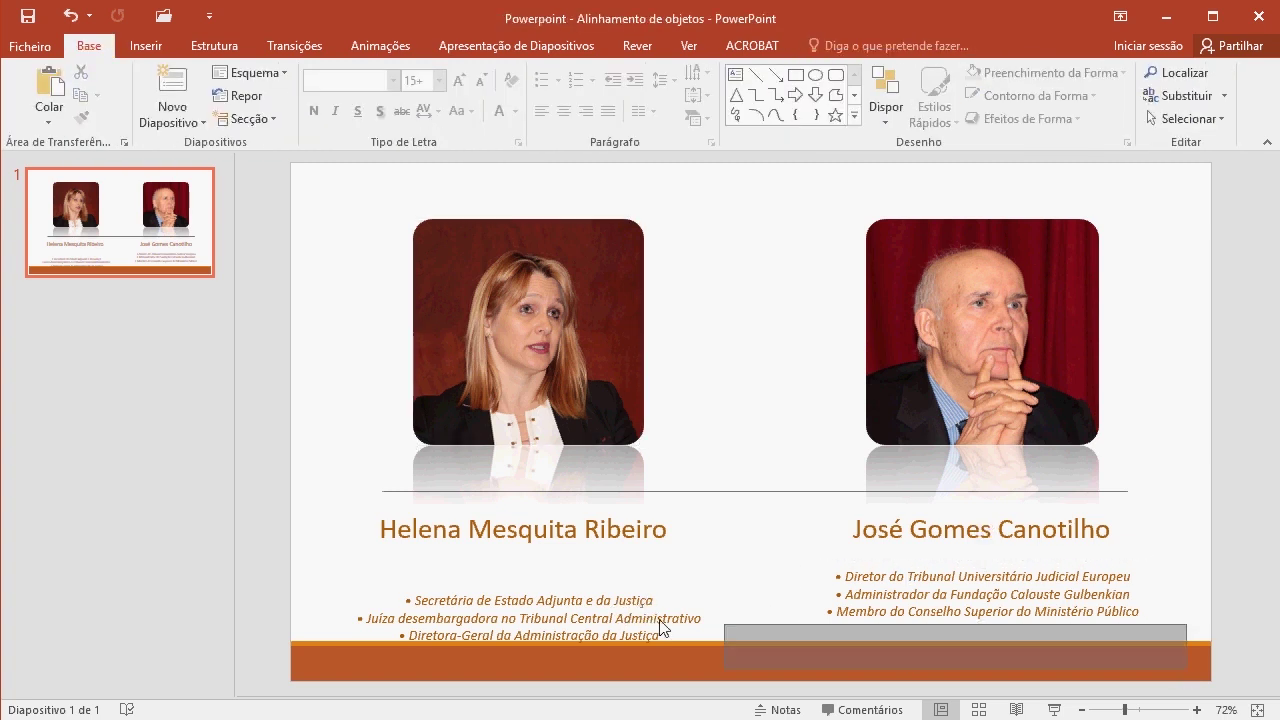
drag(660, 627, 226, 551)
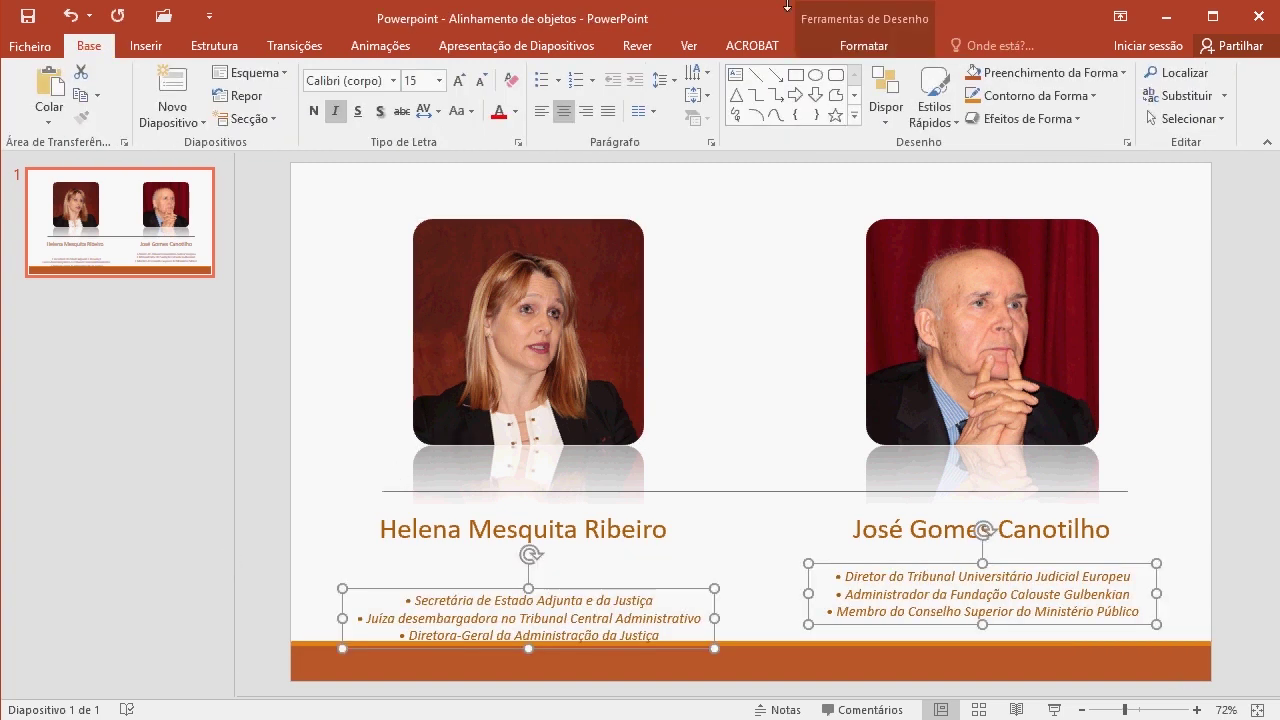
click(845, 48)
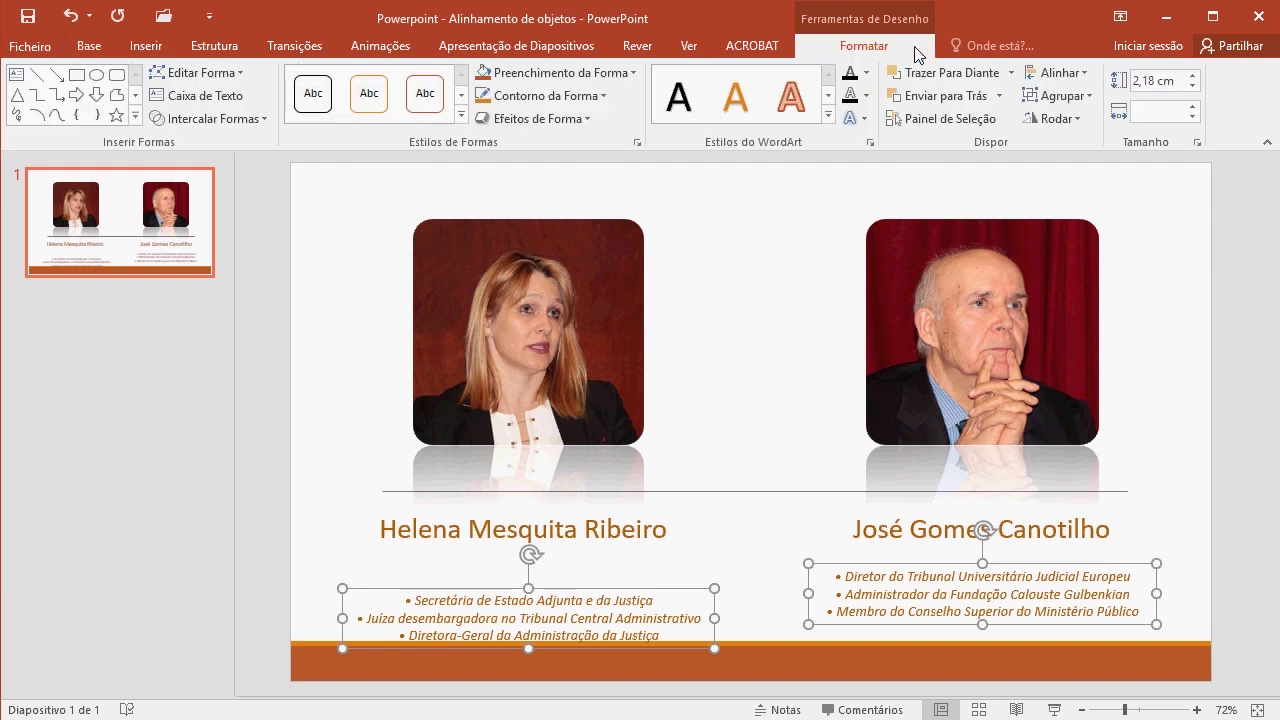
click(1085, 80)
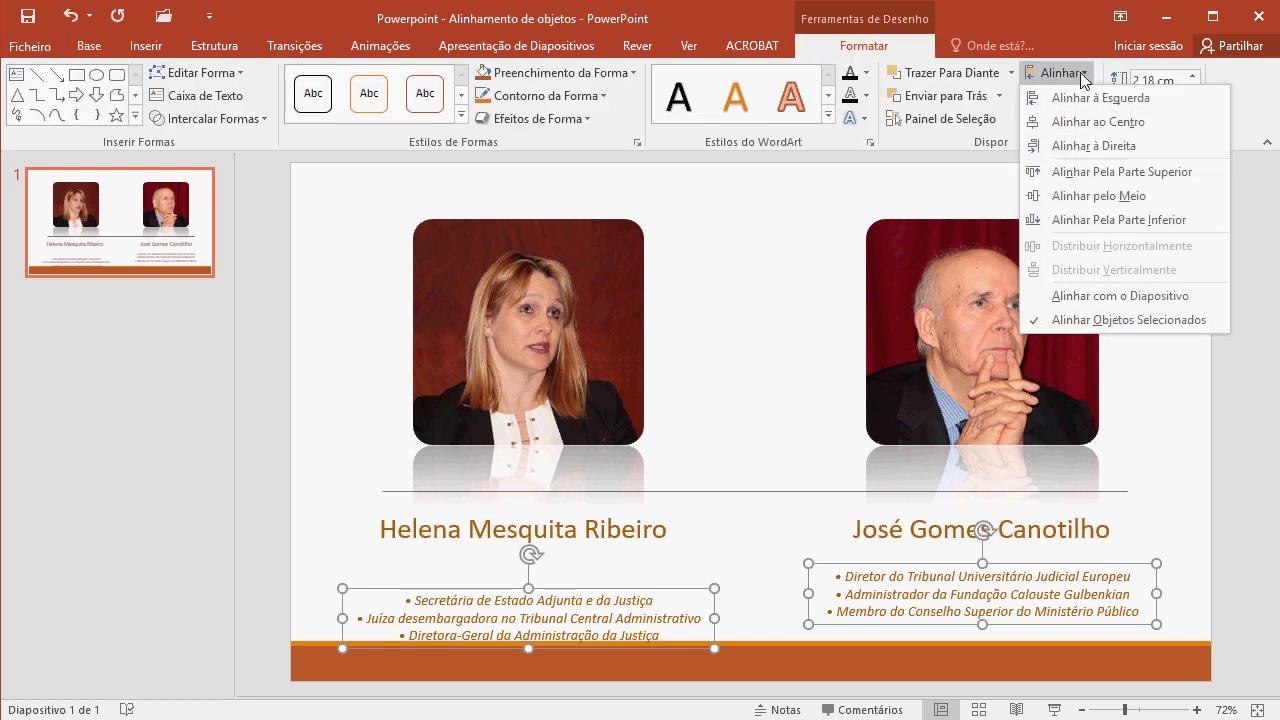
click(1113, 197)
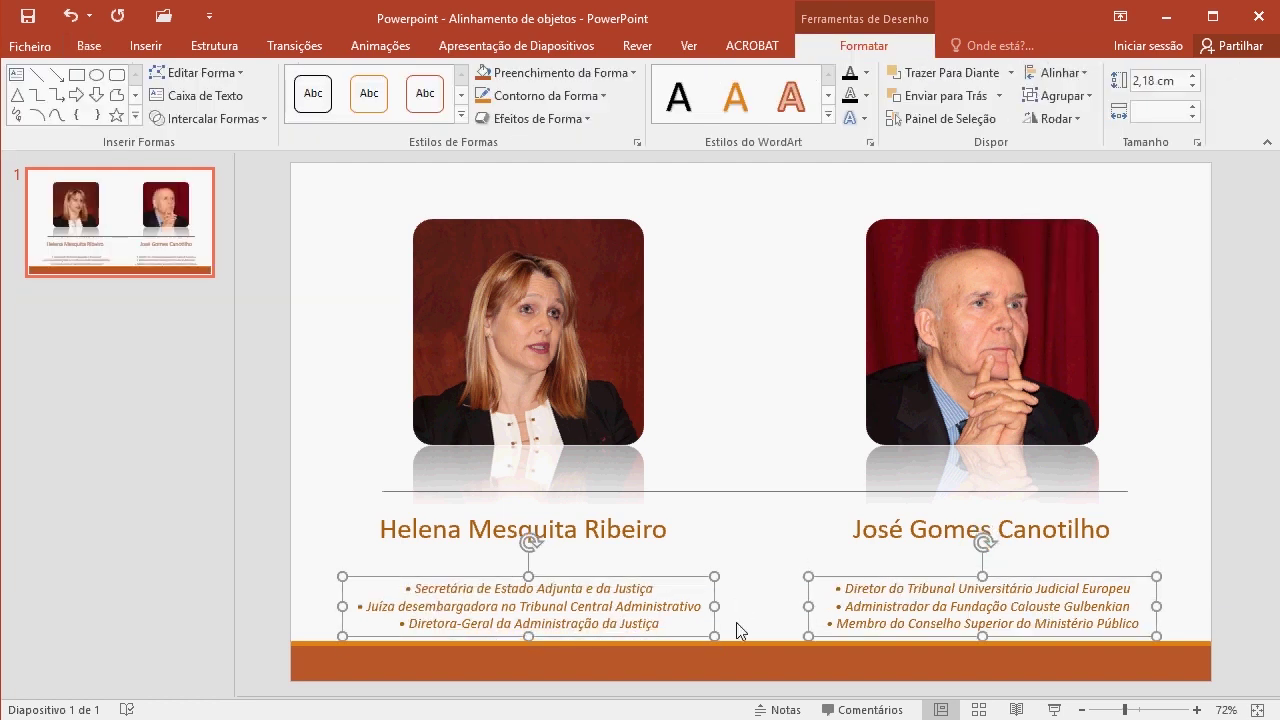
key(Up)
key(Up)
key(Up)
key(Up)
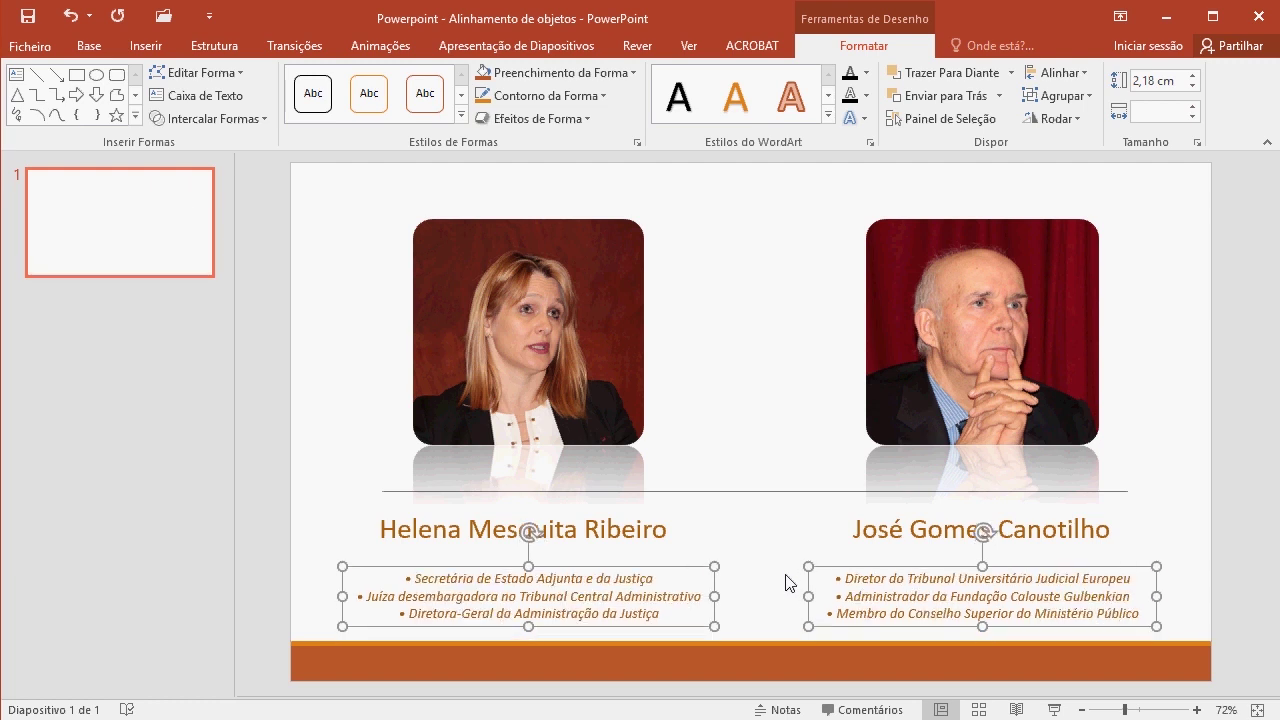
click(326, 222)
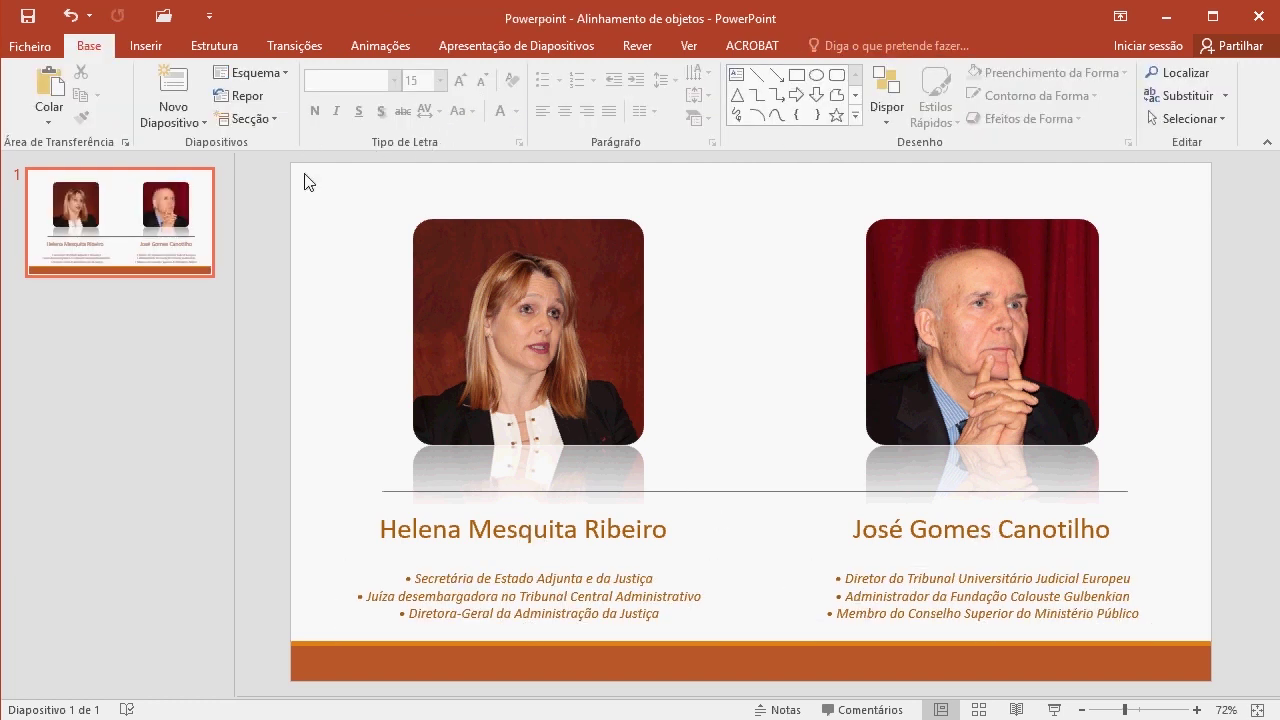
Nudge the whole left column slightly to the right
drag(287, 177, 717, 645)
key(Right)
click(288, 292)
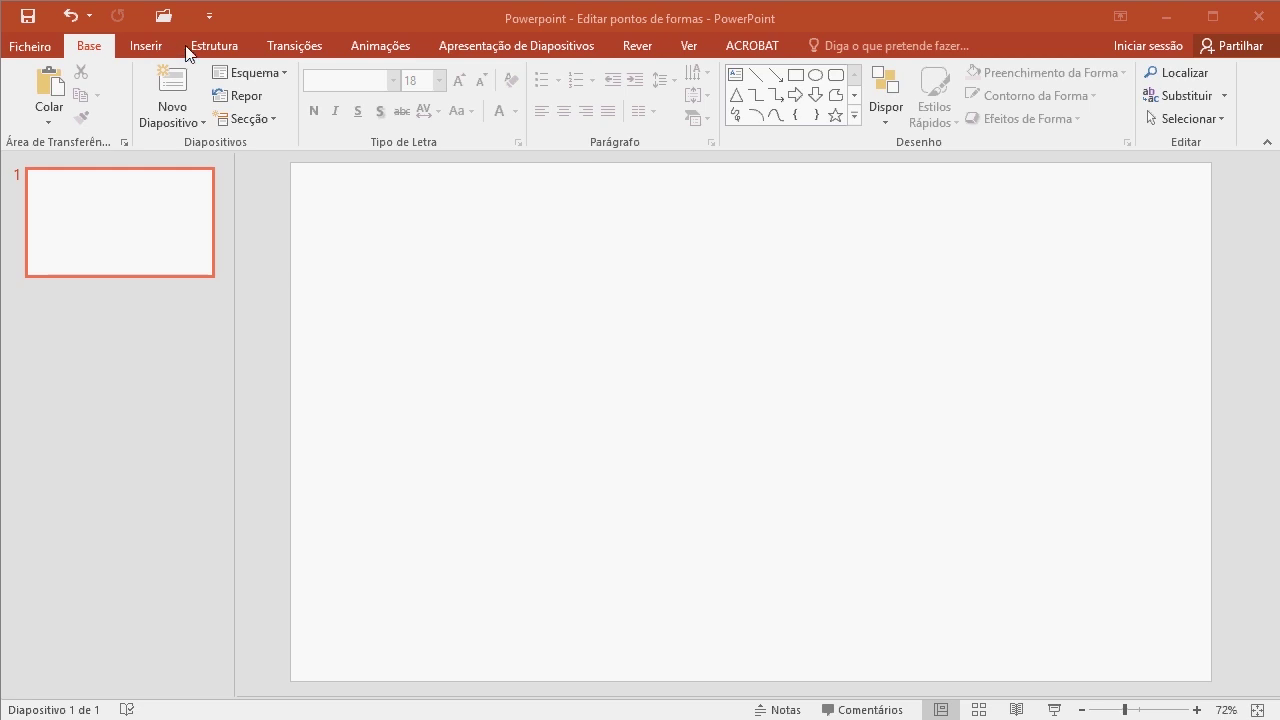
Draw a rectangle near the slide centre, resize it to 7,91 × 13,44 cm and tilt it slightly
click(148, 46)
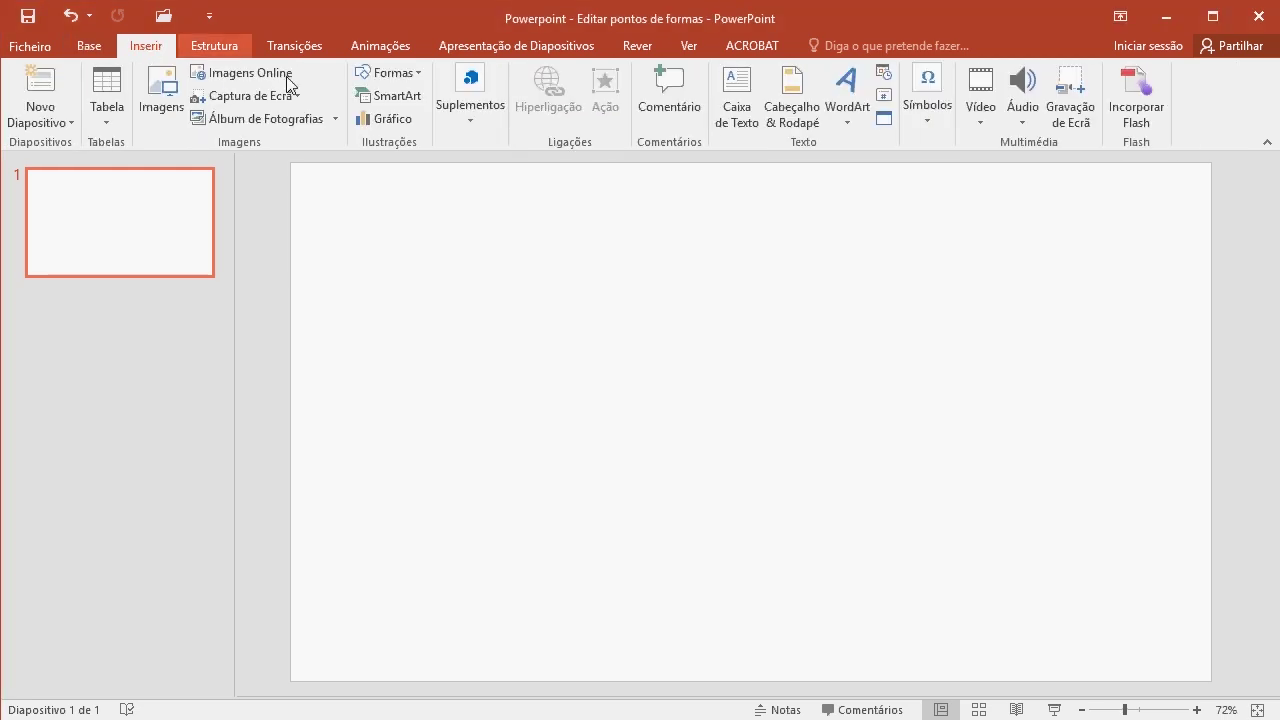
click(400, 74)
click(424, 118)
drag(490, 302, 913, 556)
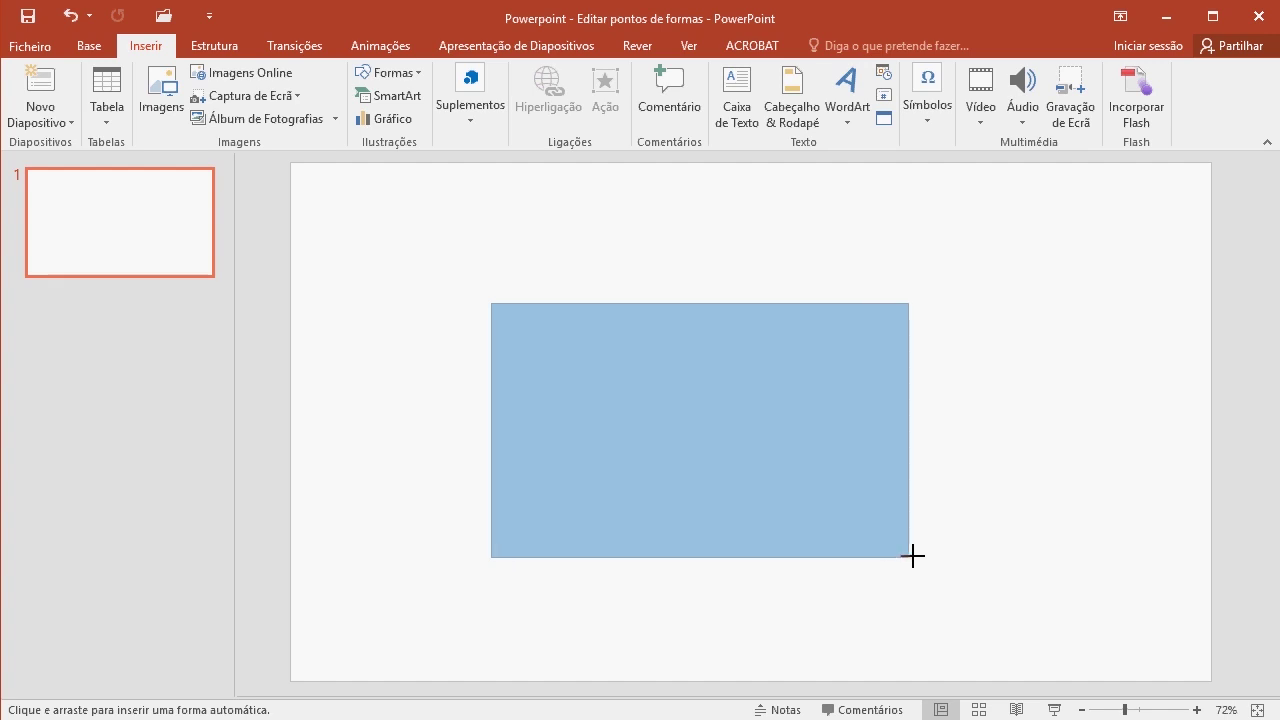
mouse_move(913, 302)
mouse_down()
mouse_move(745, 375)
mouse_move(963, 432)
mouse_move(854, 343)
mouse_up()
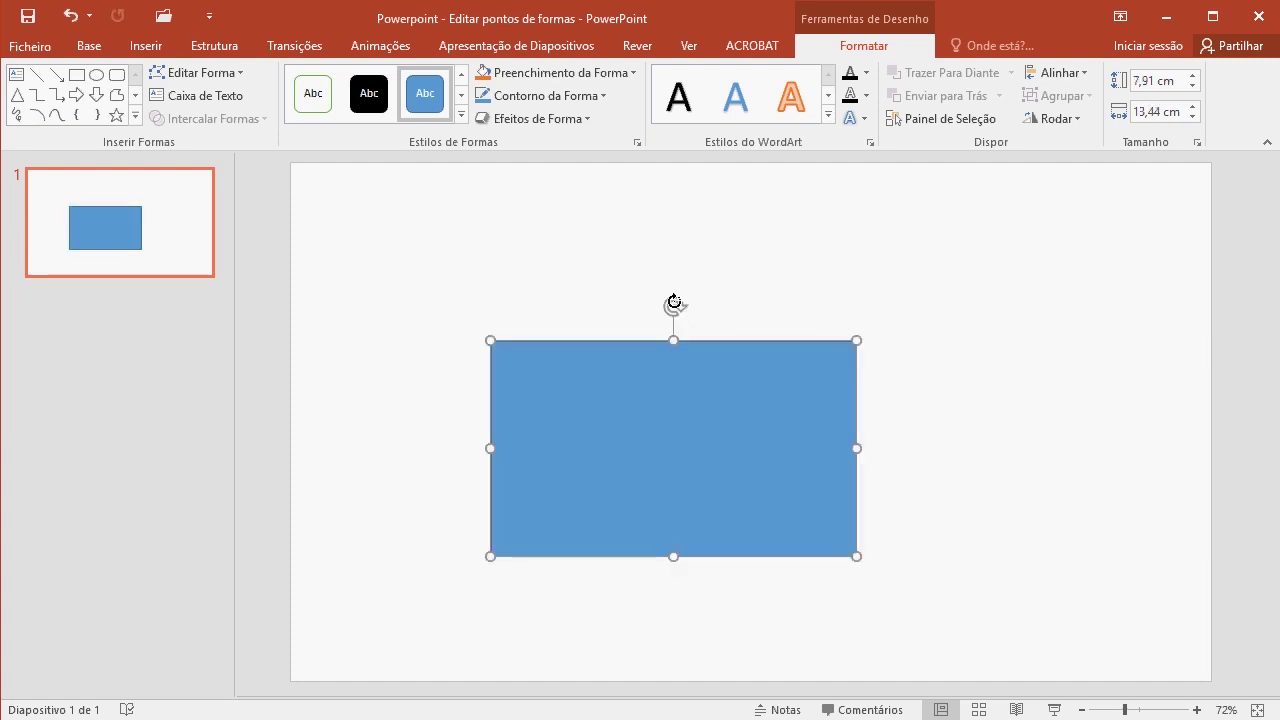
drag(674, 303, 640, 310)
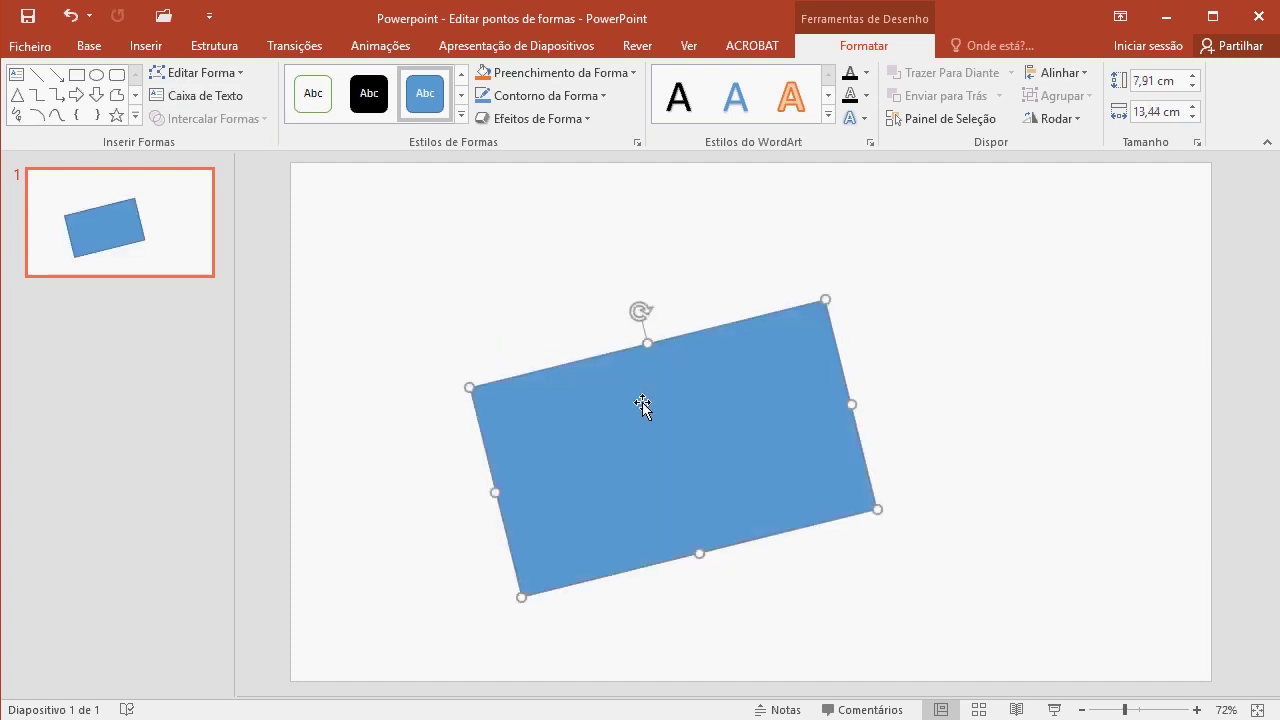
In Edit Points mode, pull the top-right and right vertices outward and curve the upper-right edge
click(208, 80)
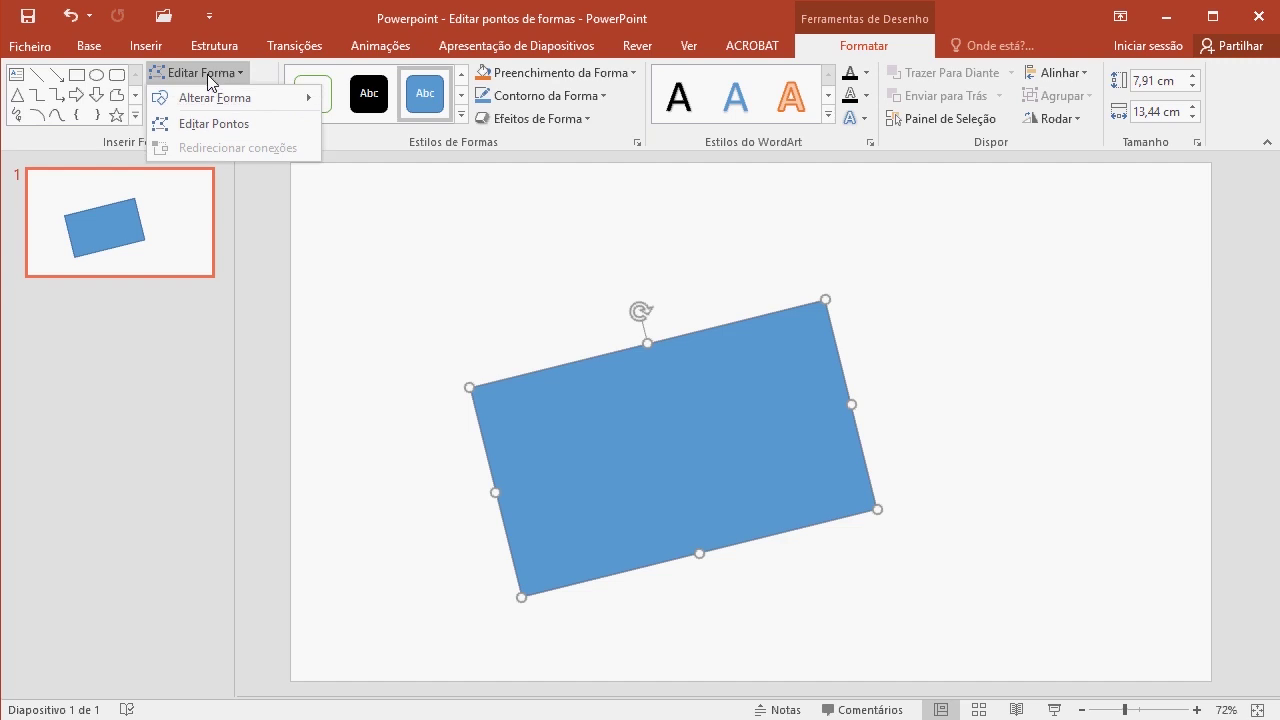
click(210, 124)
drag(823, 298, 664, 266)
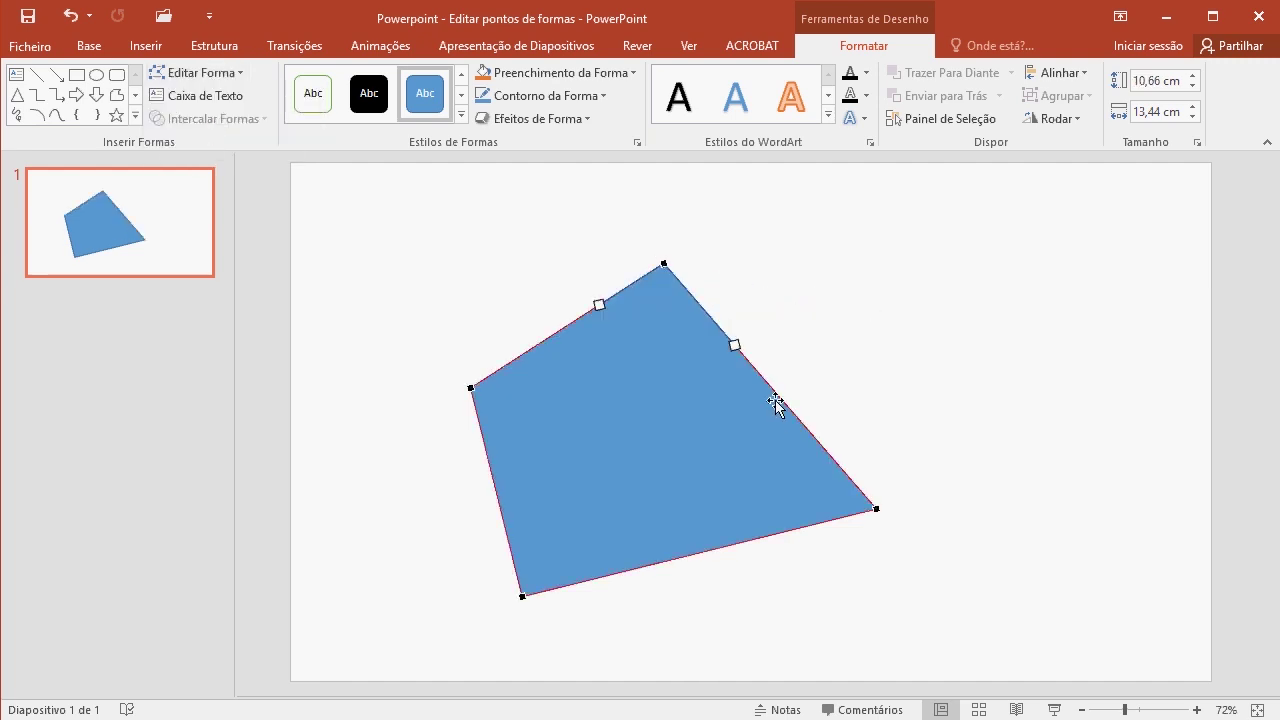
drag(876, 504, 961, 409)
mouse_move(860, 360)
mouse_down()
mouse_move(858, 330)
mouse_move(978, 236)
mouse_move(858, 210)
mouse_up()
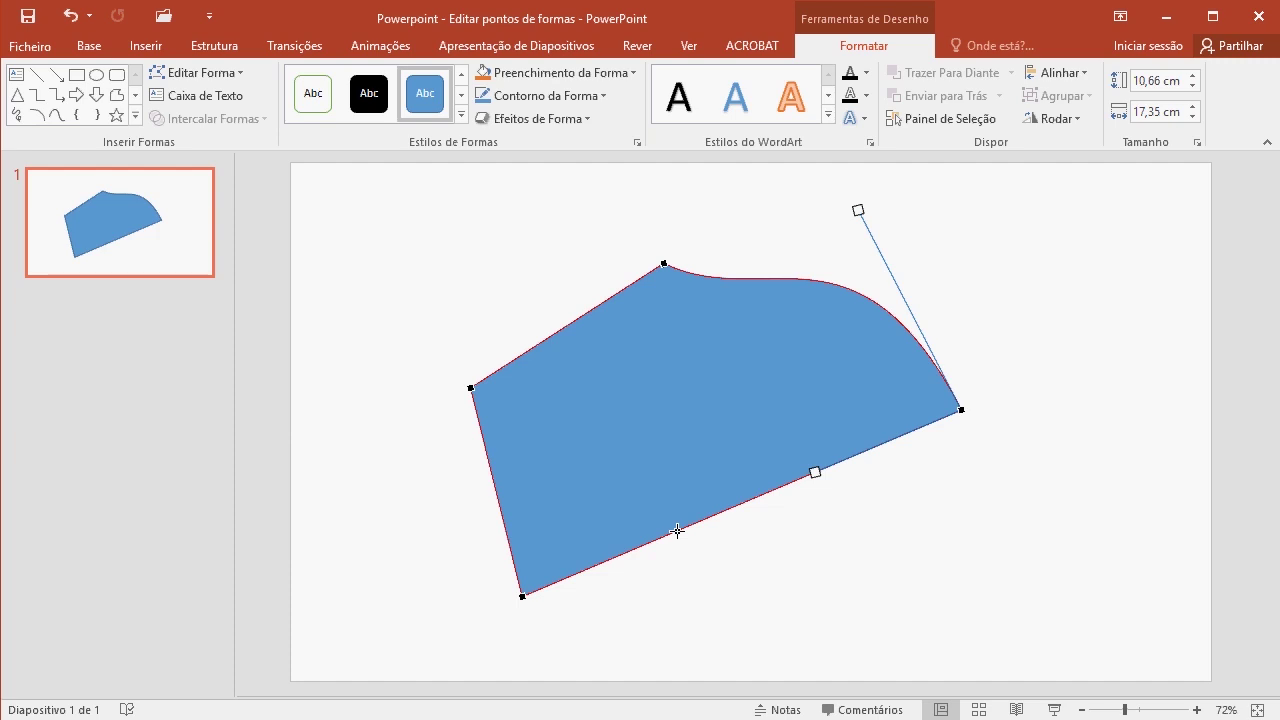
Add points to make a concave bottom arc and an inward upper-left curve, then shift the top and bottom-left vertices
click(677, 531)
drag(679, 531, 703, 571)
drag(796, 530, 631, 484)
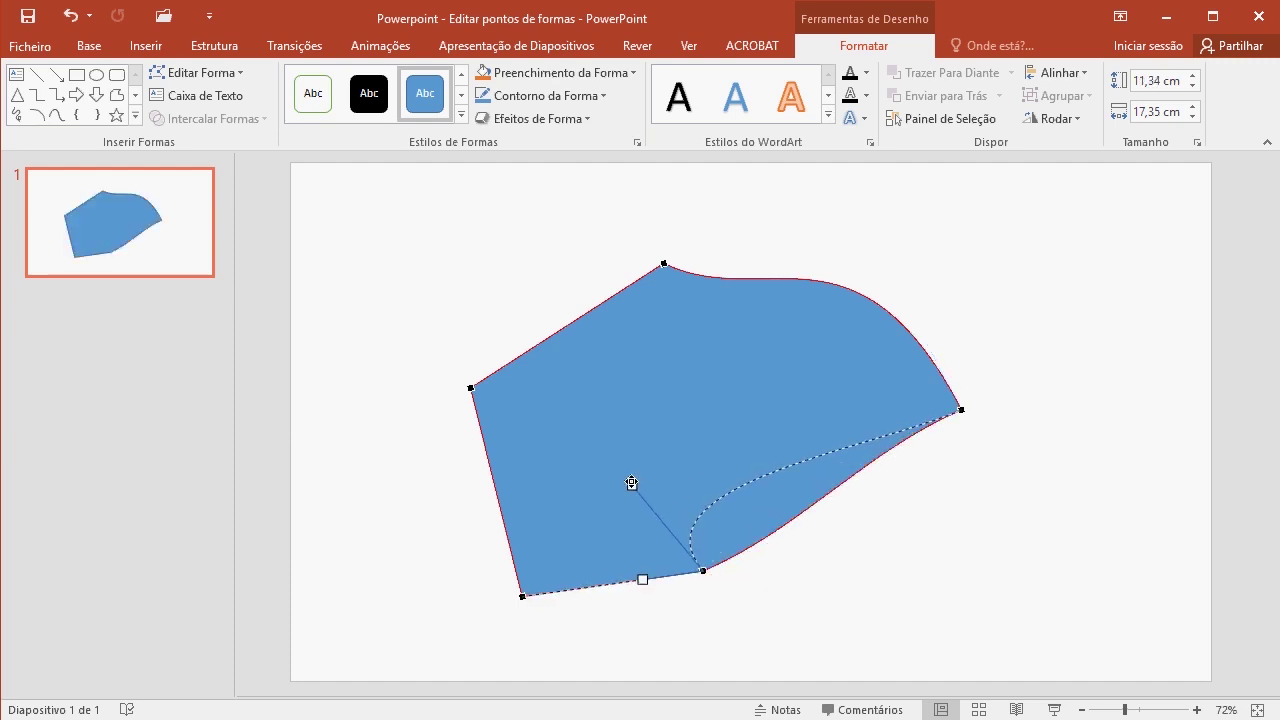
click(602, 329)
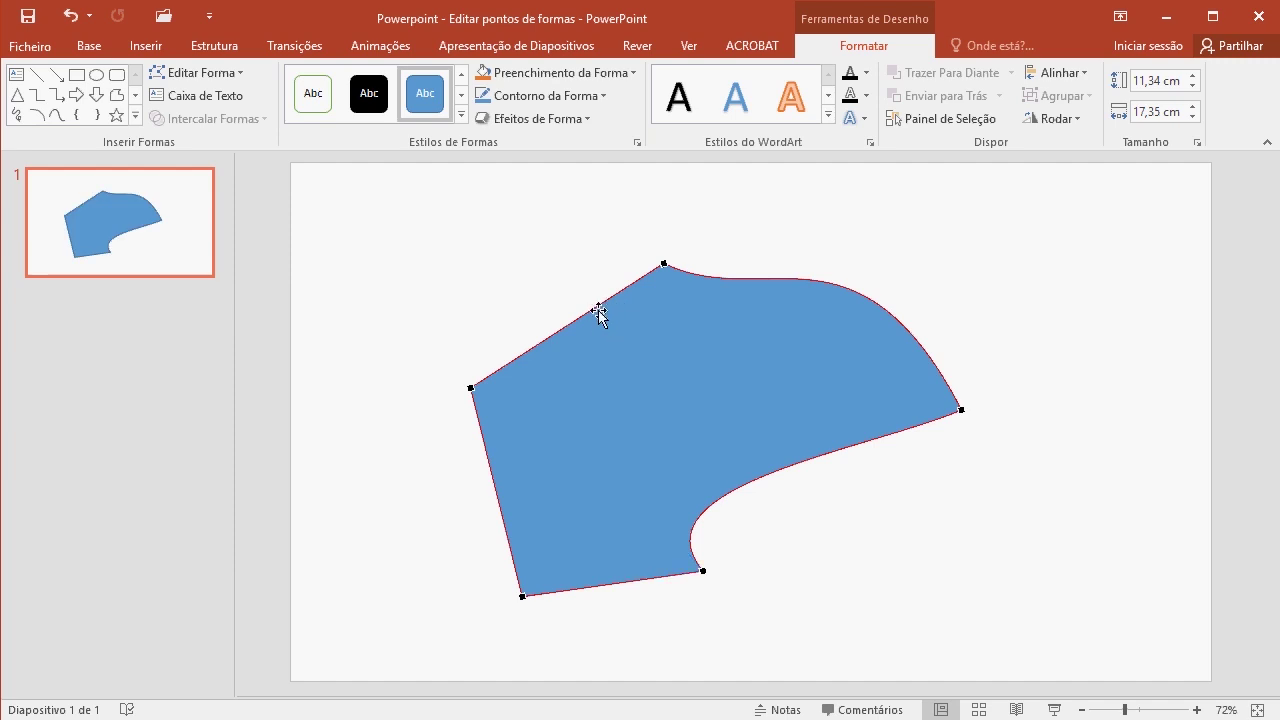
mouse_move(595, 305)
mouse_down()
mouse_move(707, 372)
mouse_move(499, 437)
mouse_up()
mouse_move(692, 336)
mouse_down()
mouse_move(595, 324)
mouse_move(566, 303)
mouse_up()
drag(664, 263, 747, 220)
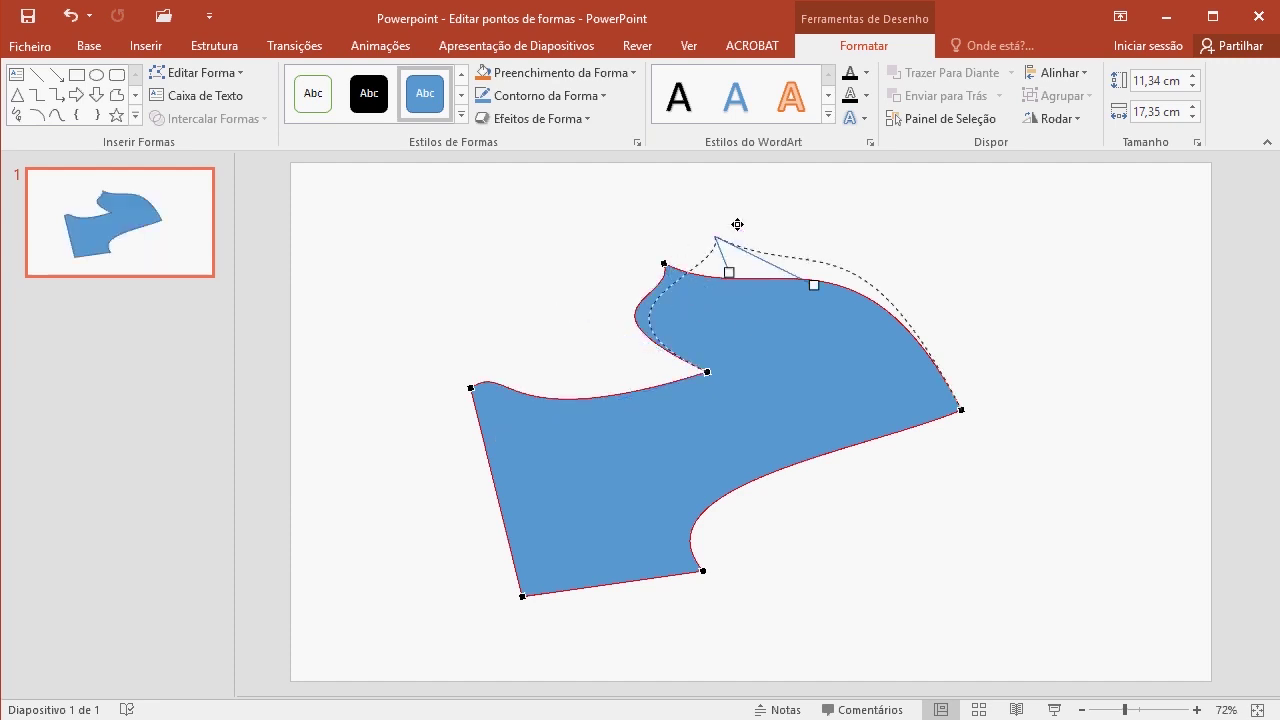
drag(522, 596, 429, 608)
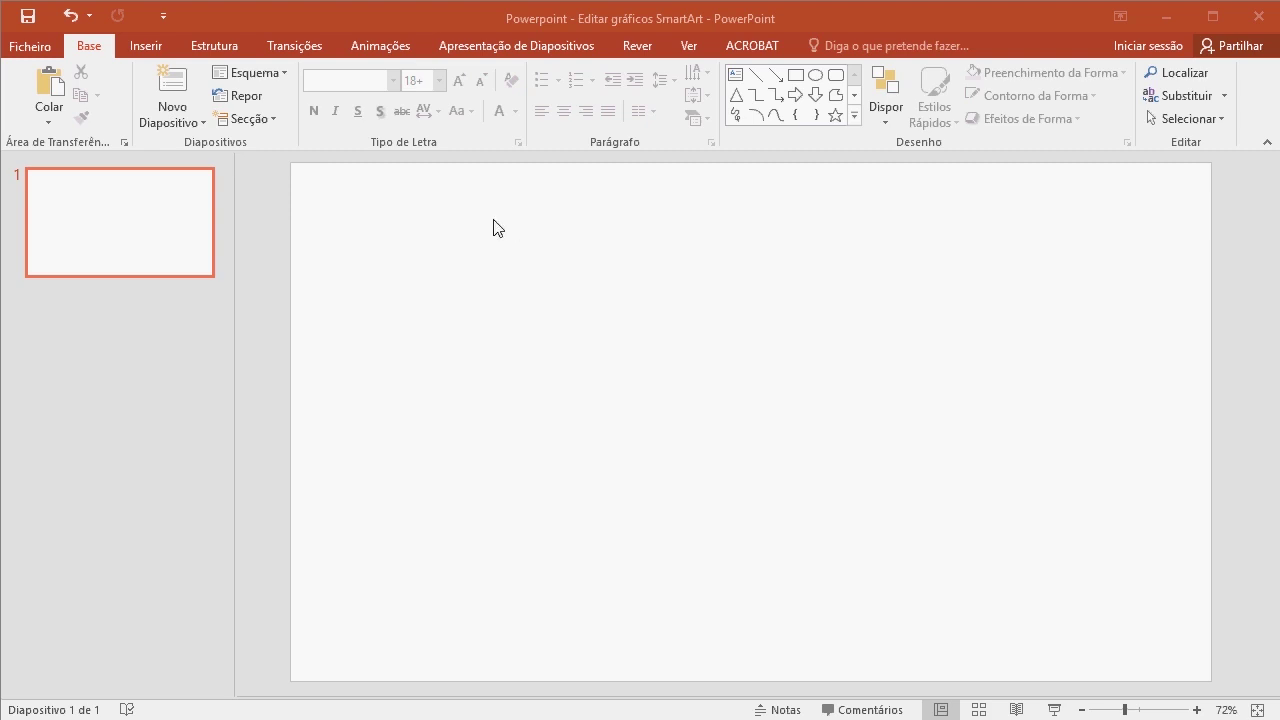
Insert a Lista Curvada Vertical SmartArt graphic with three [Texto] placeholders on the blank slide
click(157, 52)
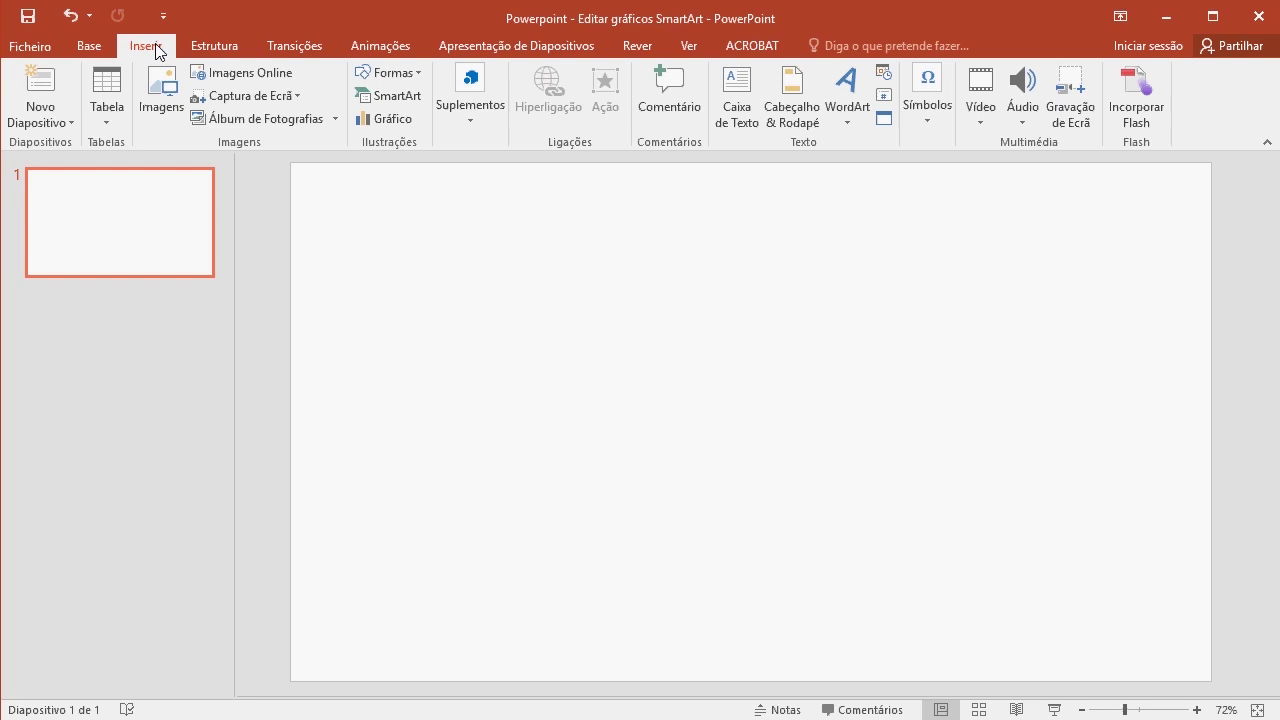
click(405, 95)
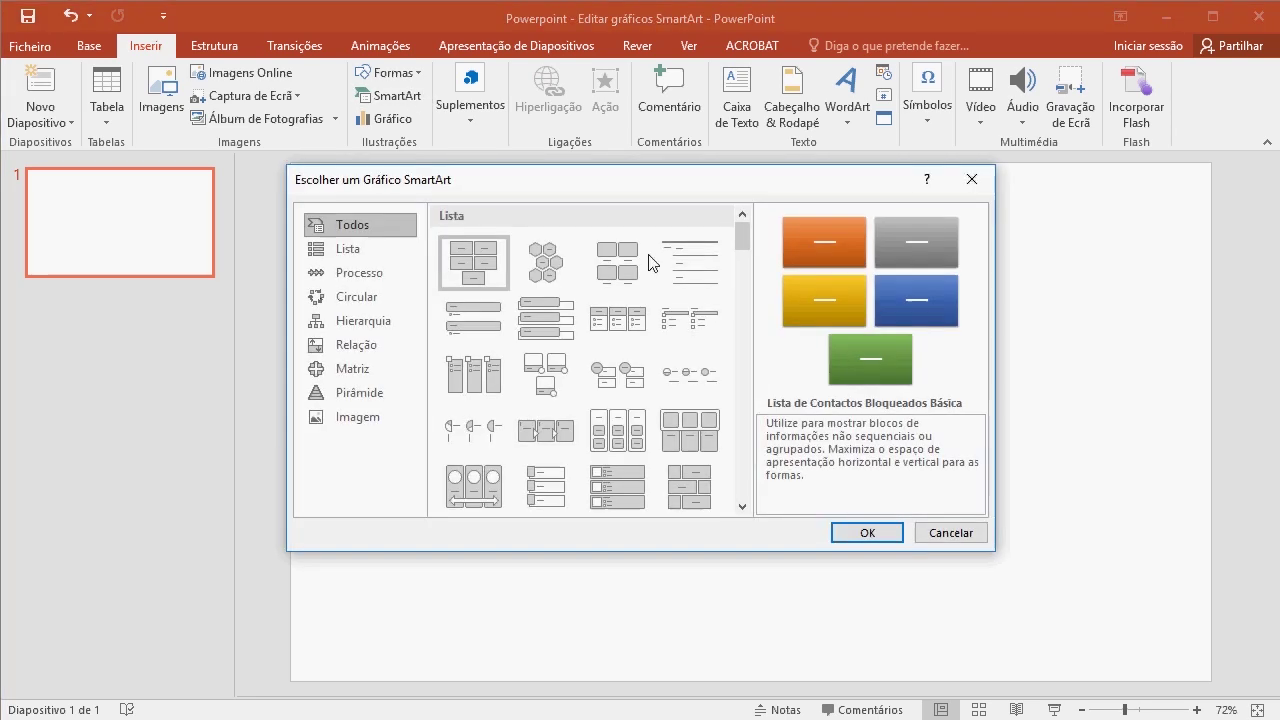
click(744, 423)
click(648, 413)
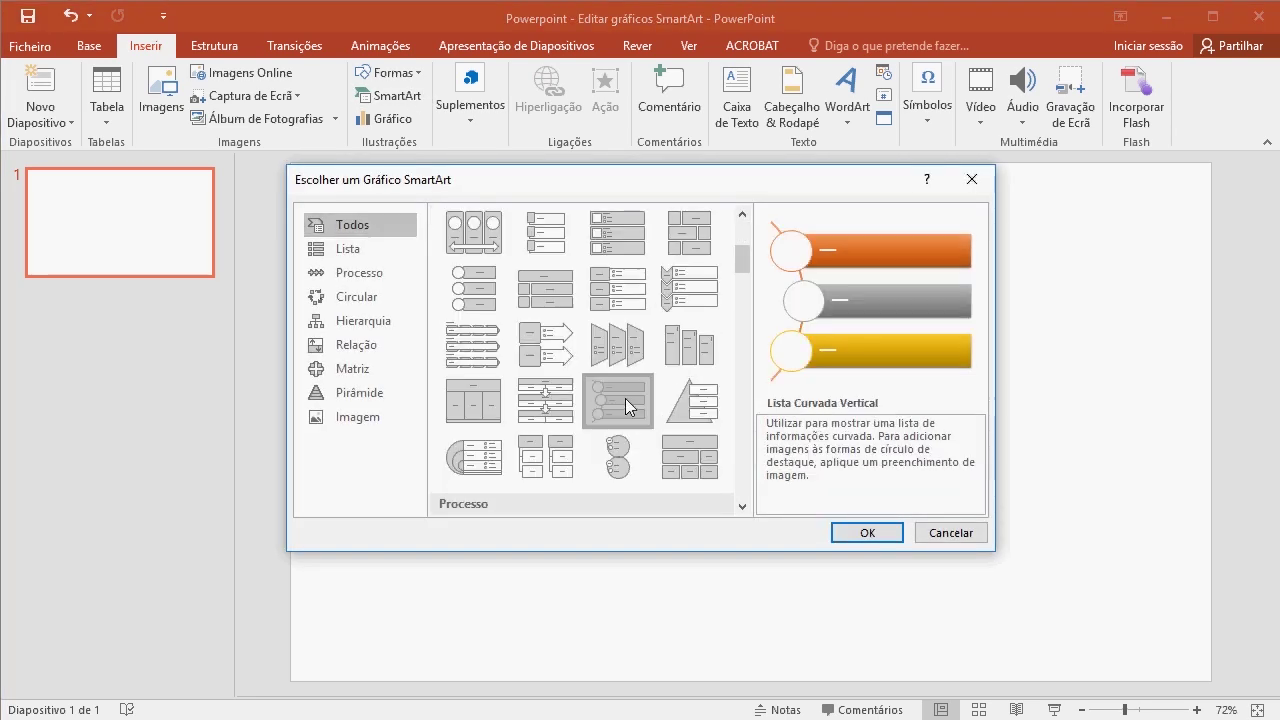
click(866, 532)
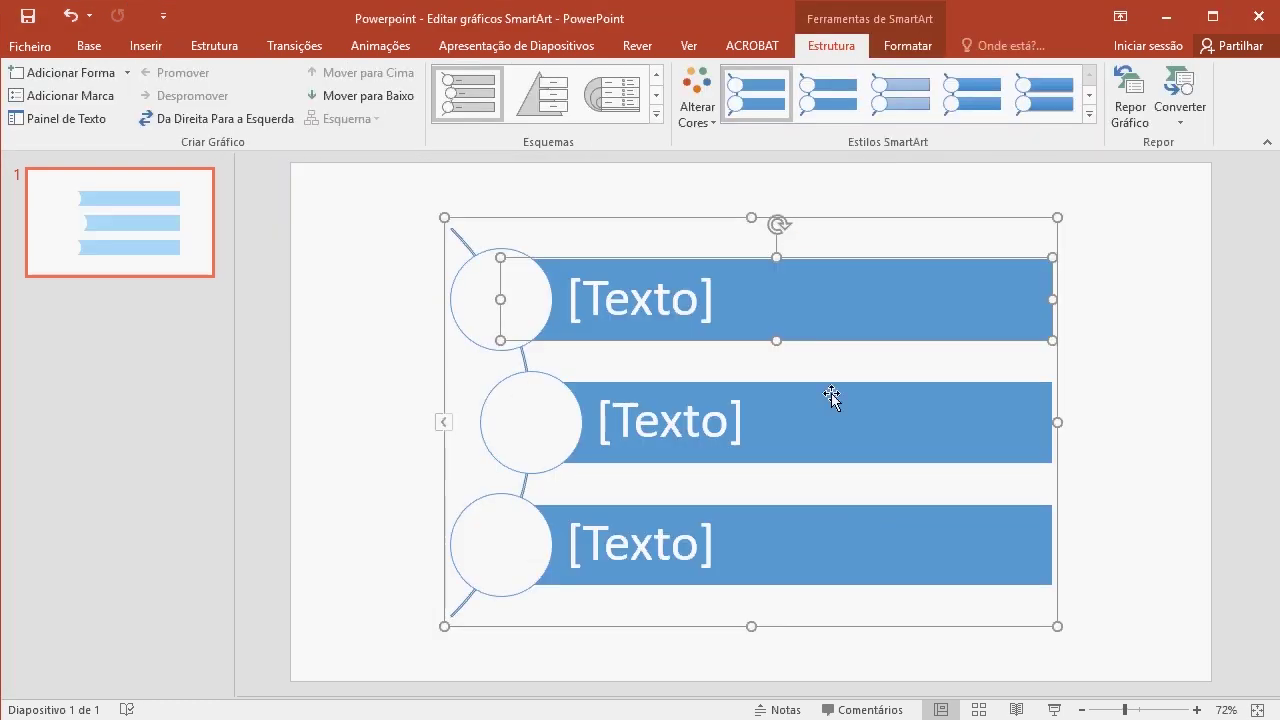
Shift the SmartArt graphic slightly left and ungroup it into shapes
mouse_move(843, 223)
mouse_down()
mouse_move(874, 219)
mouse_move(822, 223)
mouse_up()
click(640, 305)
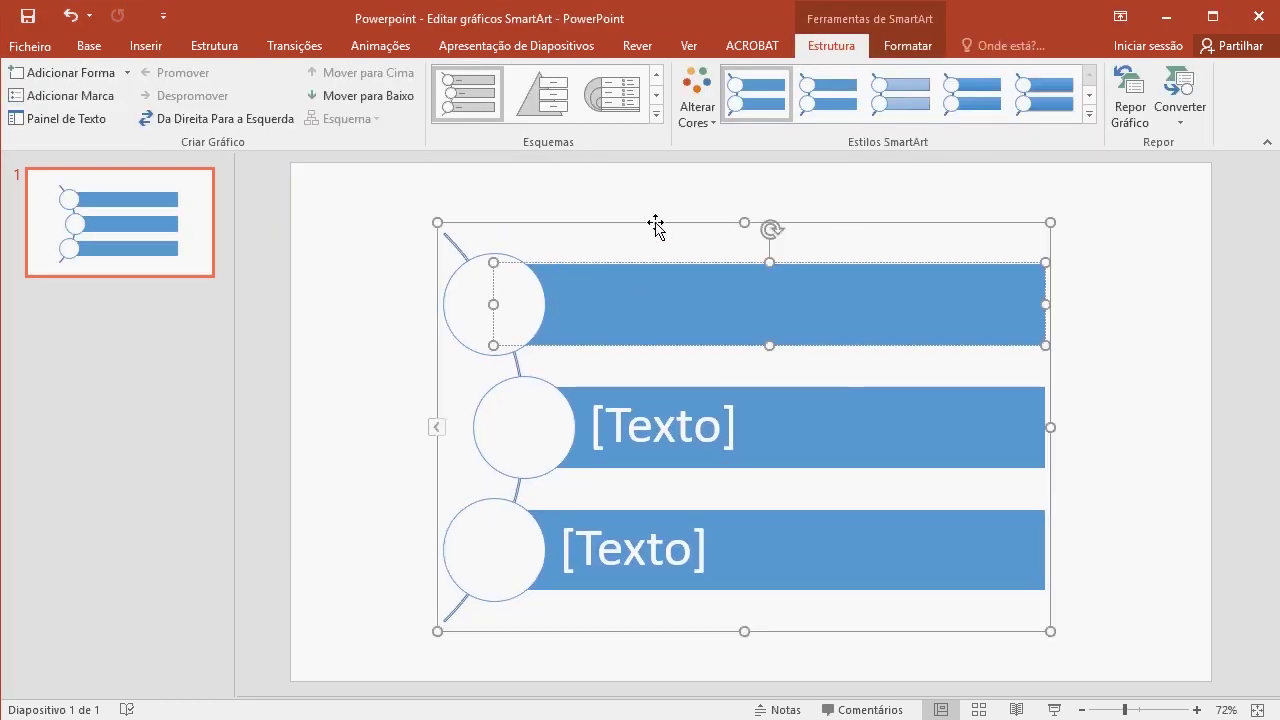
click(642, 216)
click(646, 240)
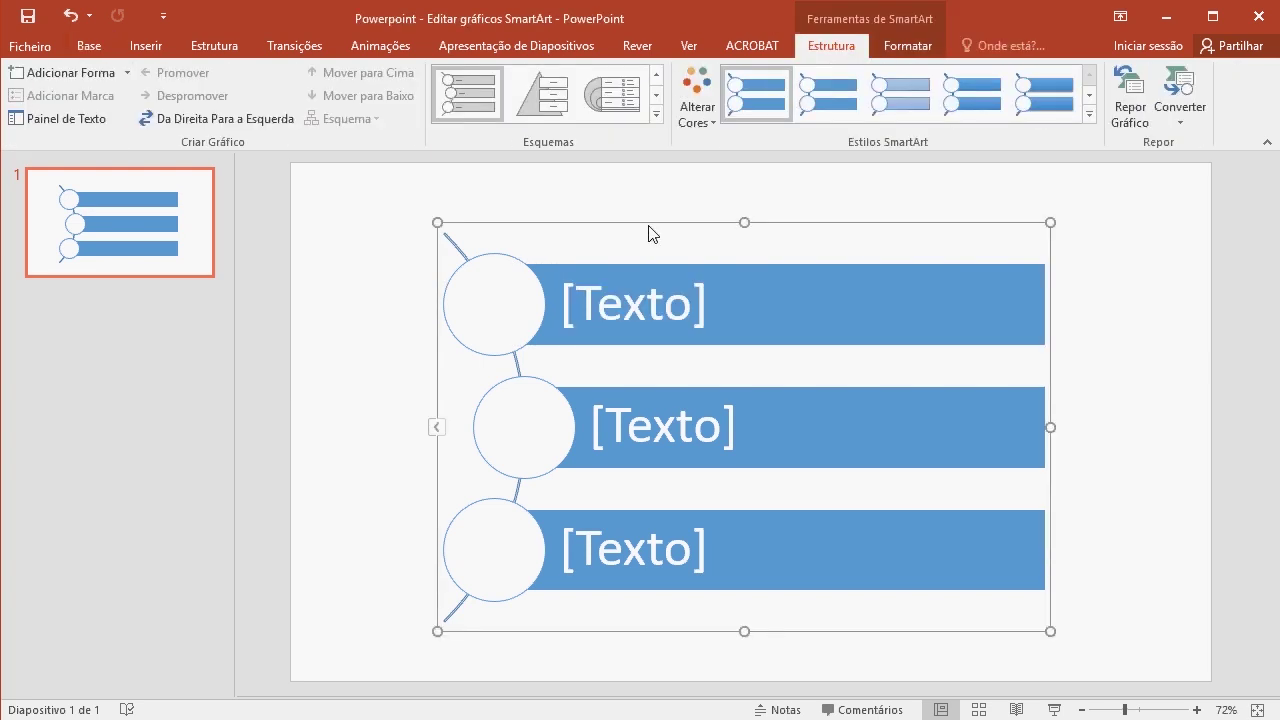
right_click(648, 225)
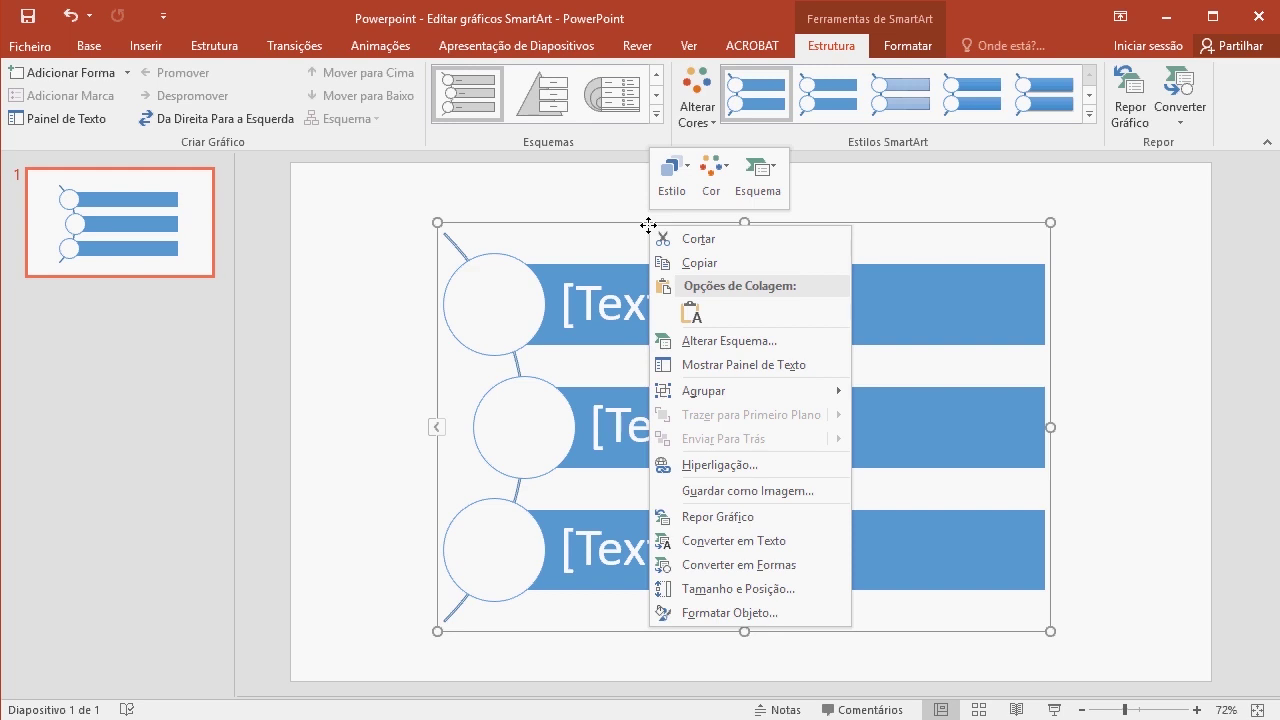
mouse_move(674, 394)
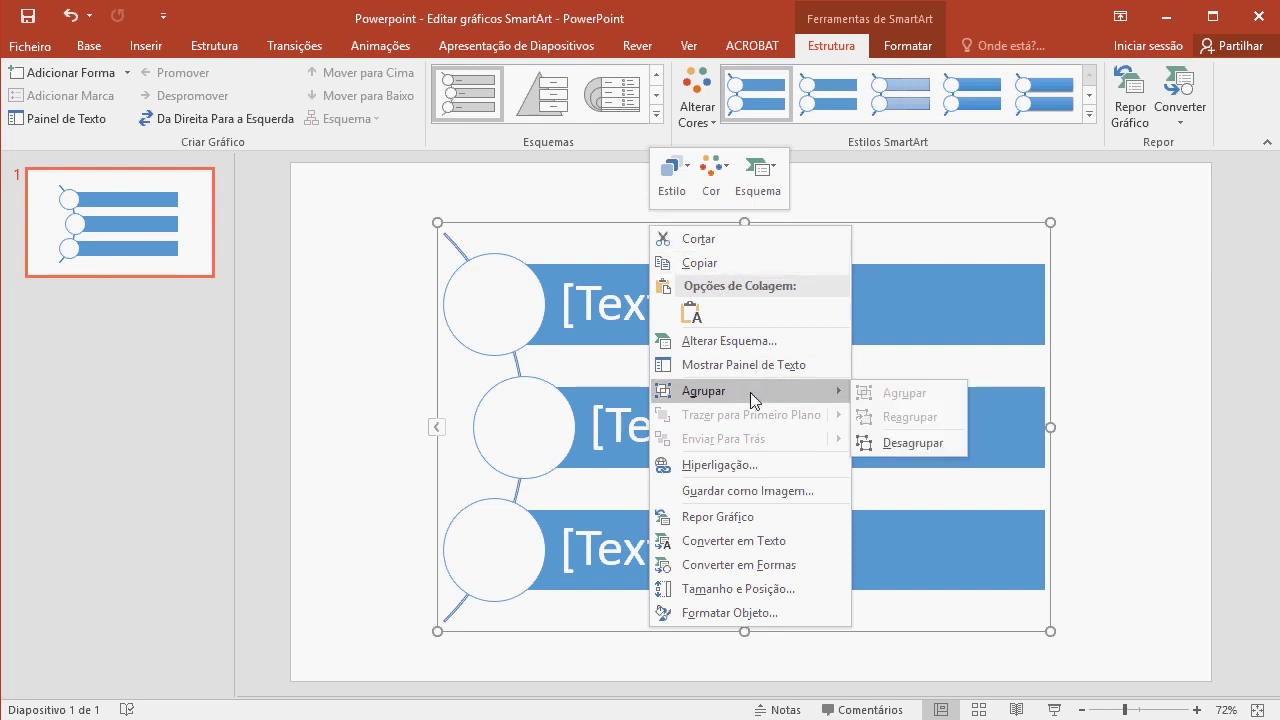
click(907, 452)
Ungroup the remaining bar group into separate circles, bars and curved line
click(797, 520)
right_click(797, 520)
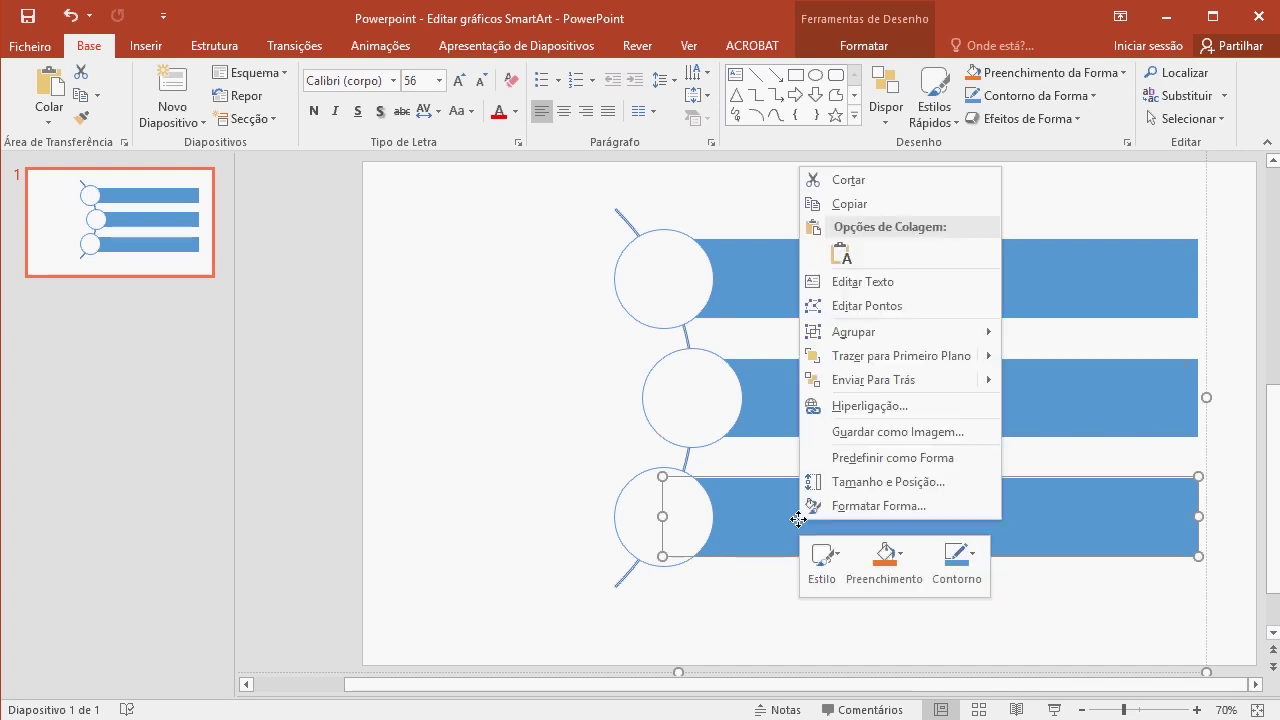
mouse_move(868, 337)
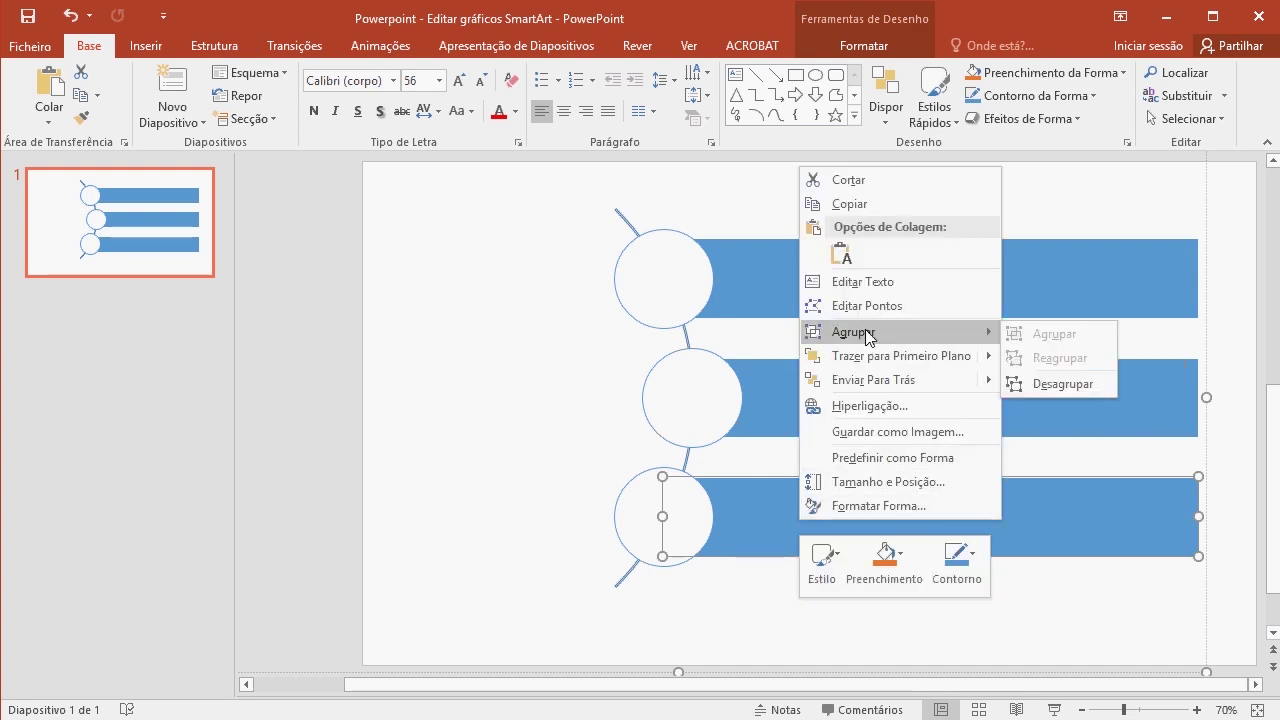
click(1077, 383)
click(757, 606)
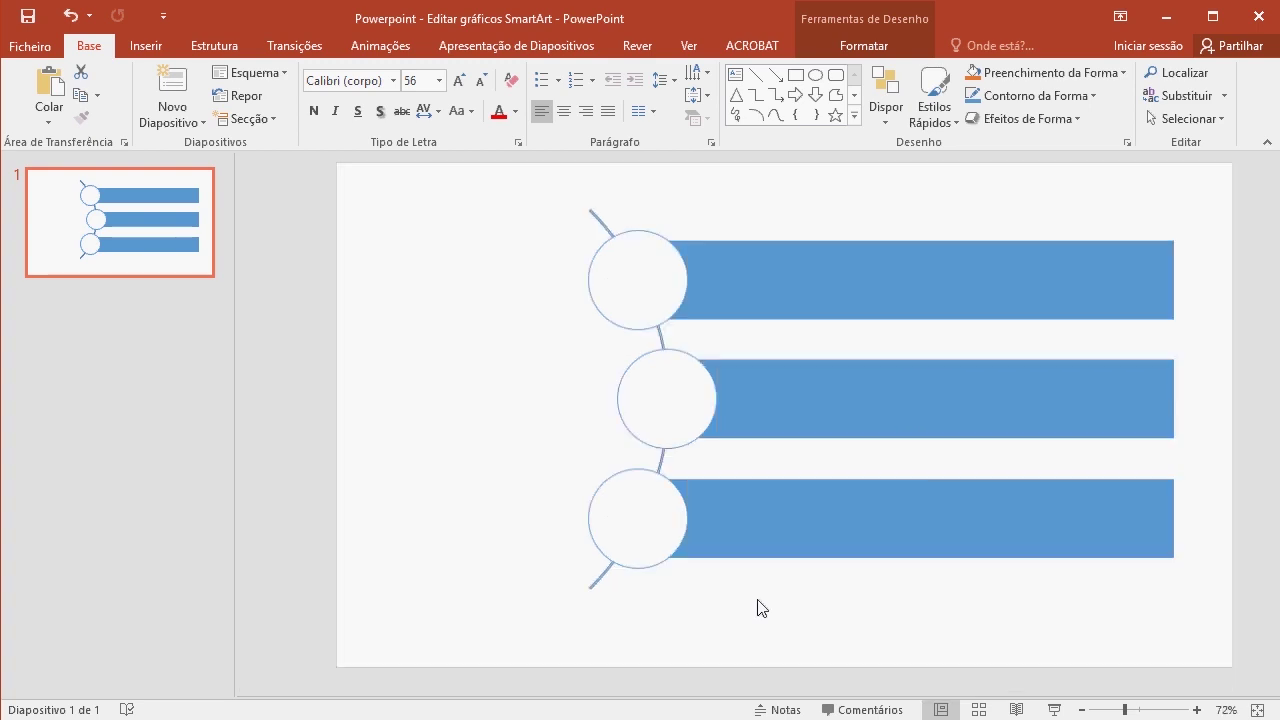
Delete the curved line beside the circles
drag(557, 594, 503, 571)
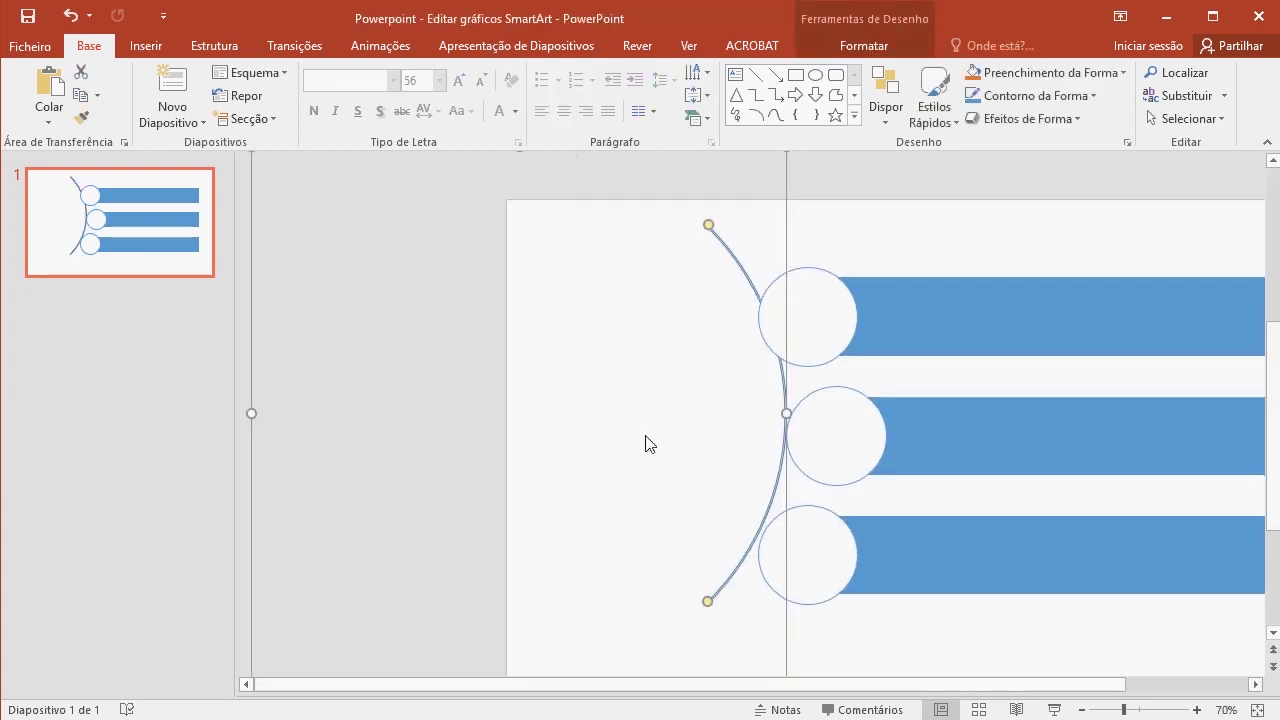
key(ctrl+z)
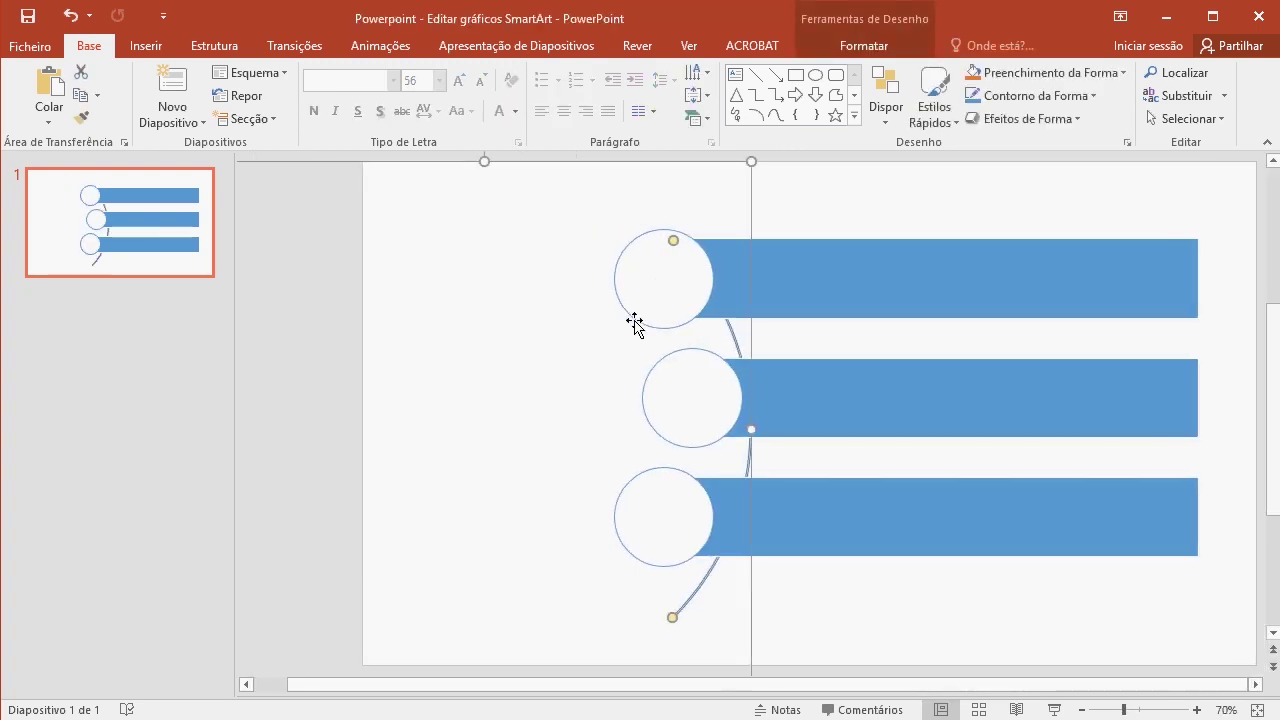
key(Delete)
Slide the middle bar left with its circle at the right end, and shift the top circle and bar left
drag(866, 400, 521, 403)
drag(649, 406, 823, 406)
drag(1205, 360, 458, 195)
drag(780, 283, 649, 283)
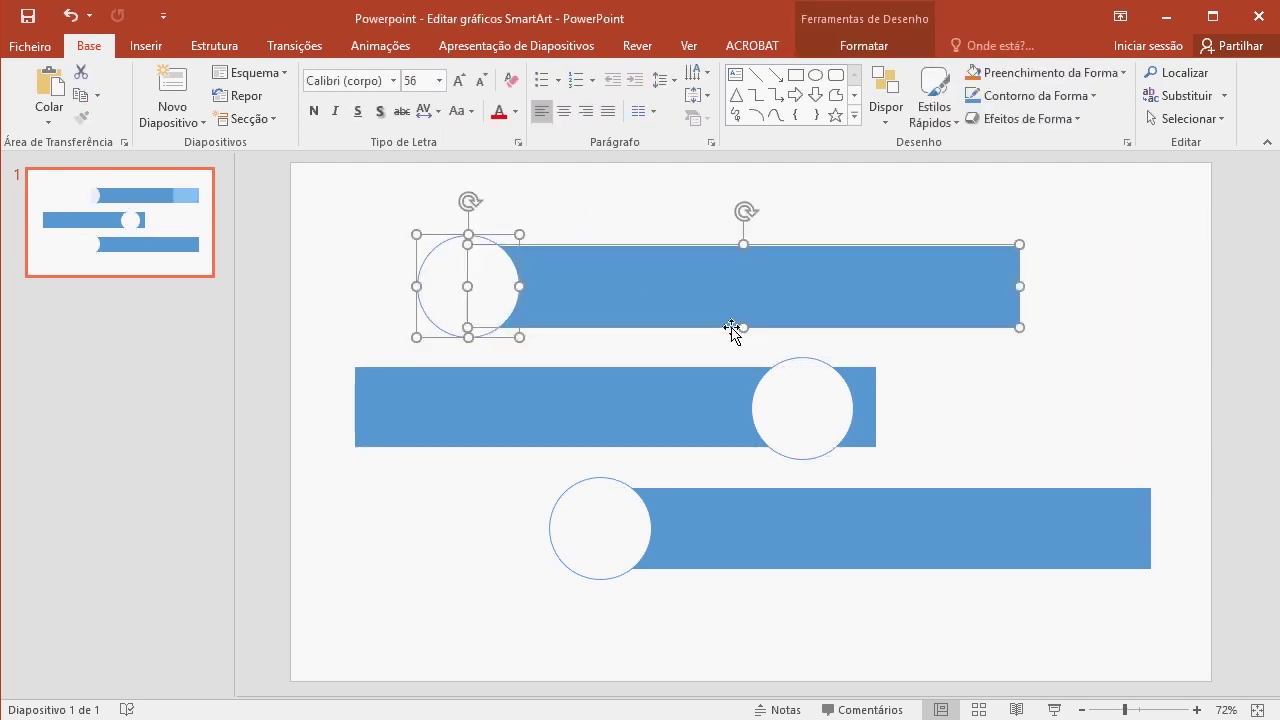
click(901, 540)
key(Escape)
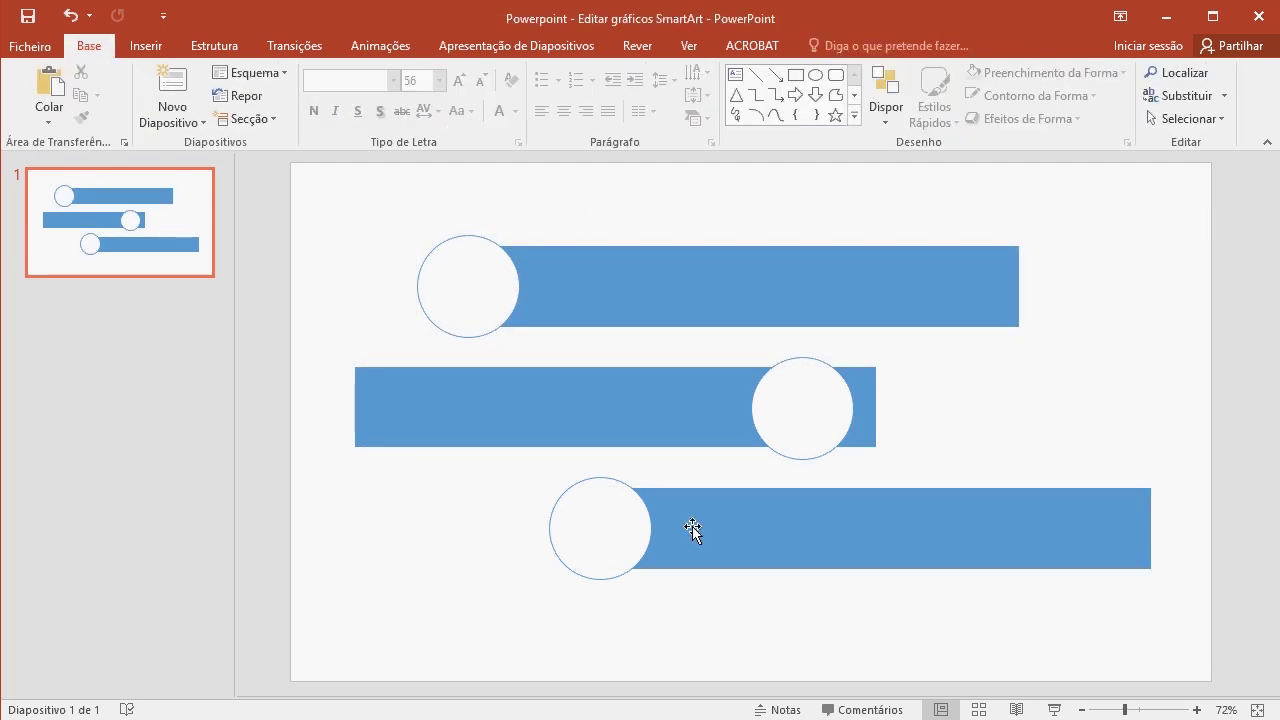
click(737, 527)
Label the bottom bar 'ponto 3'
right_click(737, 523)
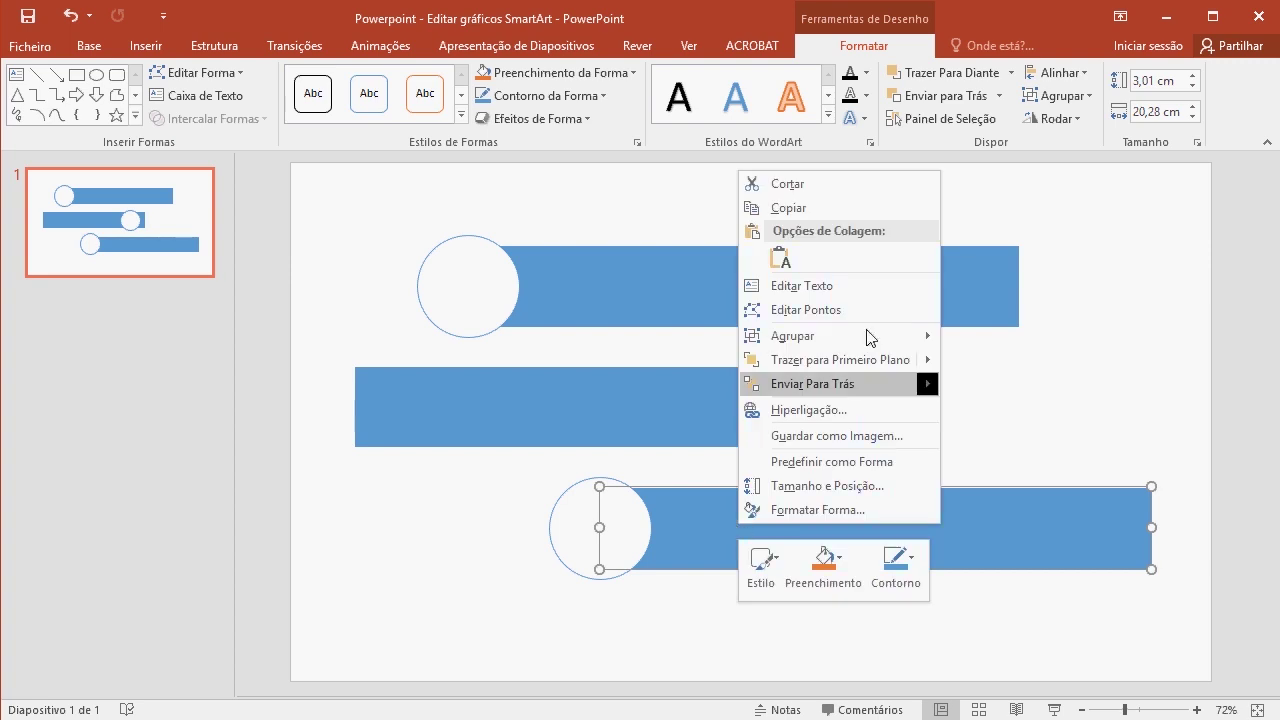
click(835, 285)
text(ponto 3)
click(911, 608)
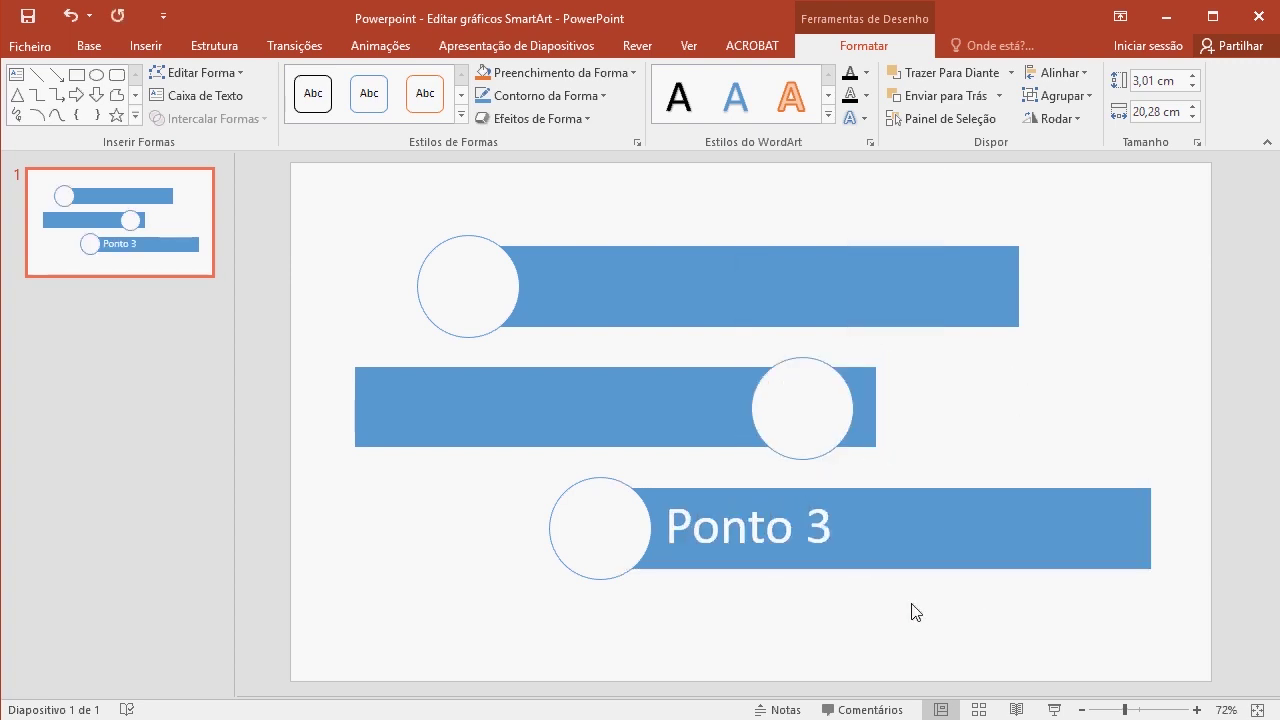
Fill the middle circle orange and give the top circle a green outline
click(803, 390)
click(544, 77)
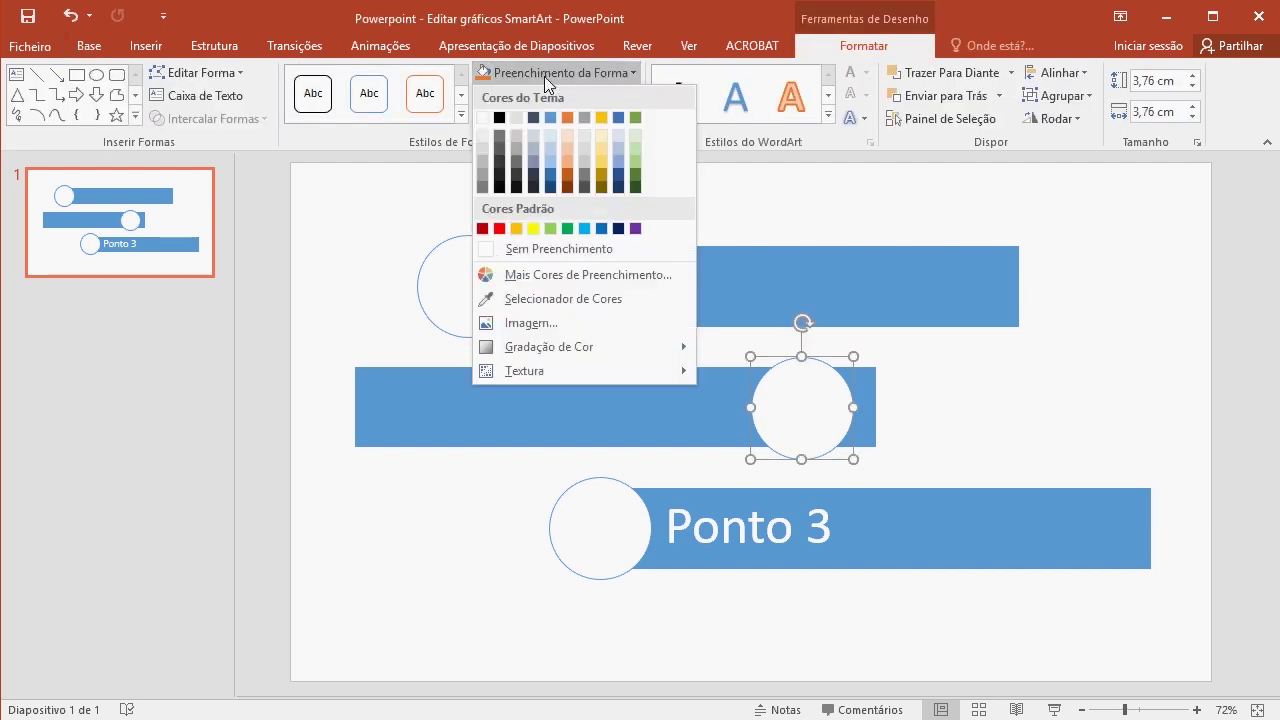
click(593, 108)
click(466, 258)
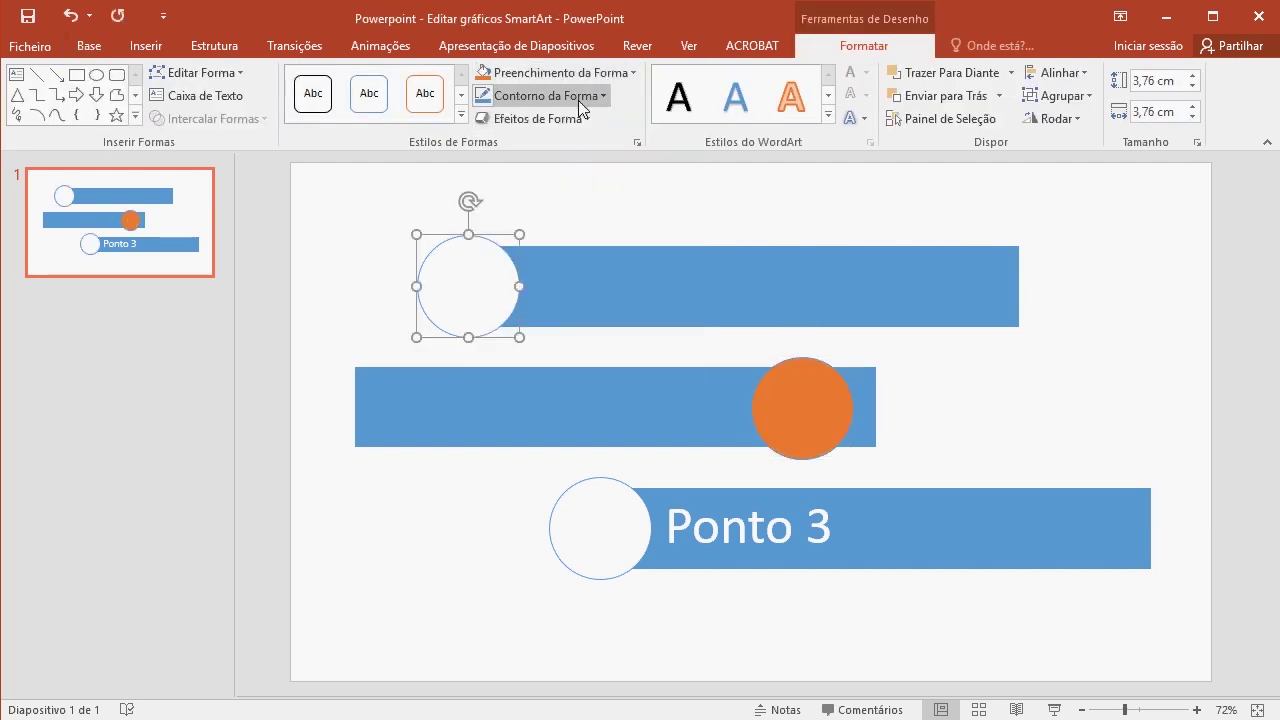
click(567, 96)
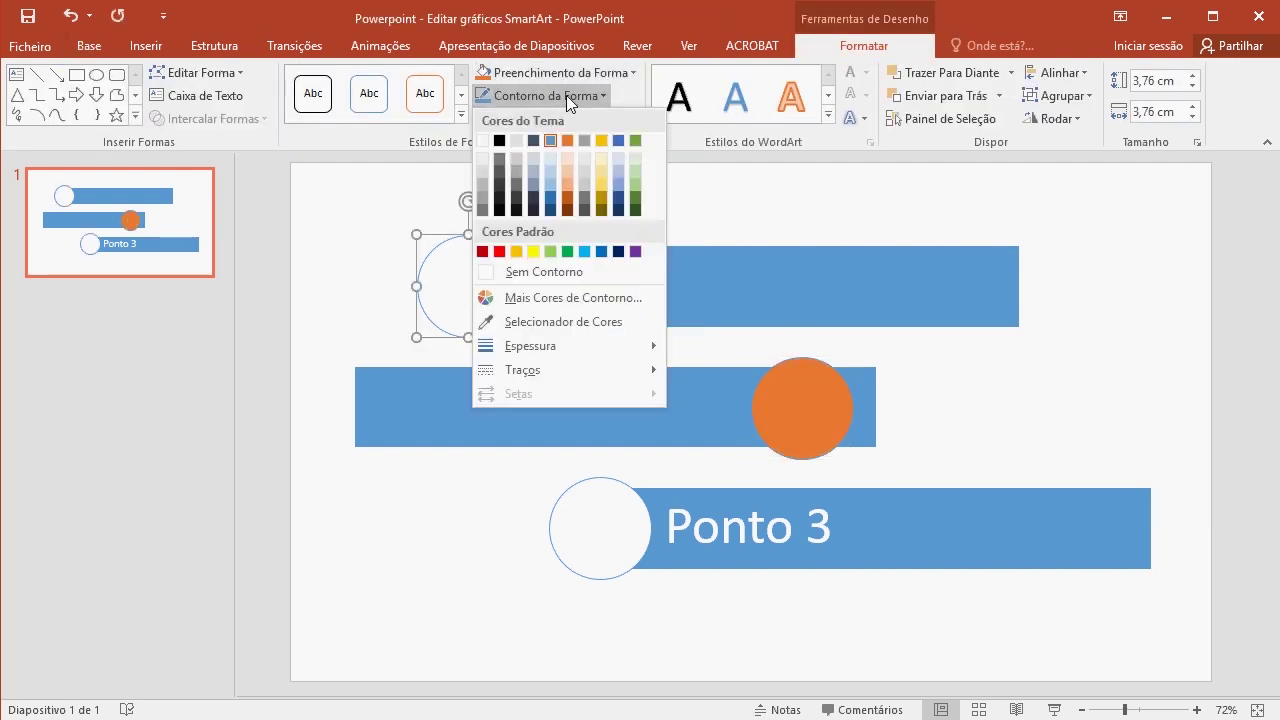
click(556, 252)
click(1080, 434)
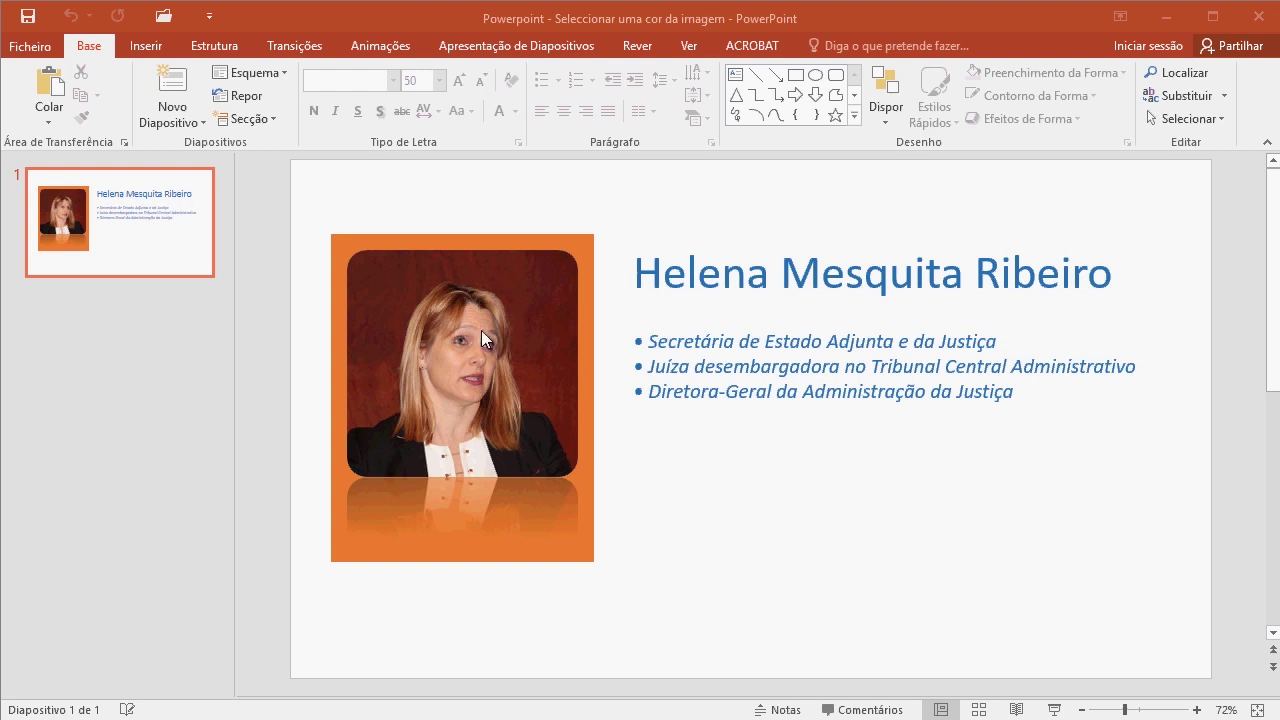
Activate the Seleccionar uma cor da imagem presentation window
click(628, 201)
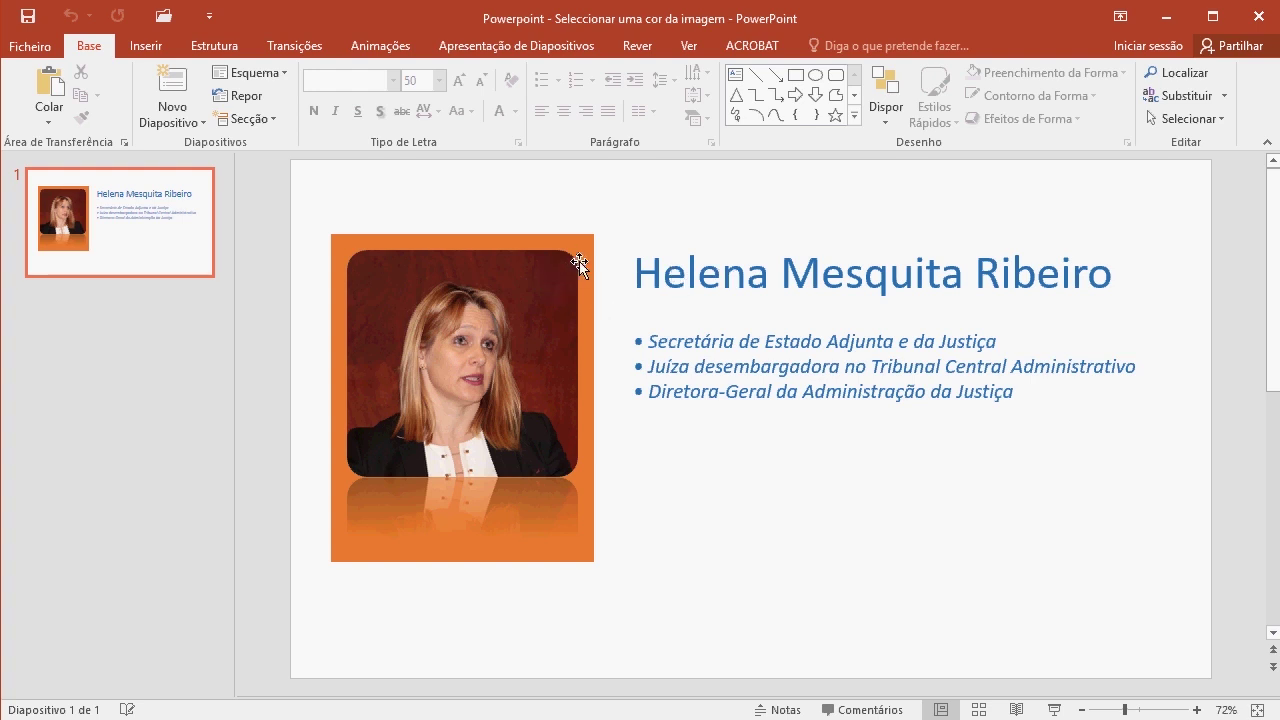
Colour the name title with the dark red eyedropped from the photo's background
drag(644, 268, 1125, 272)
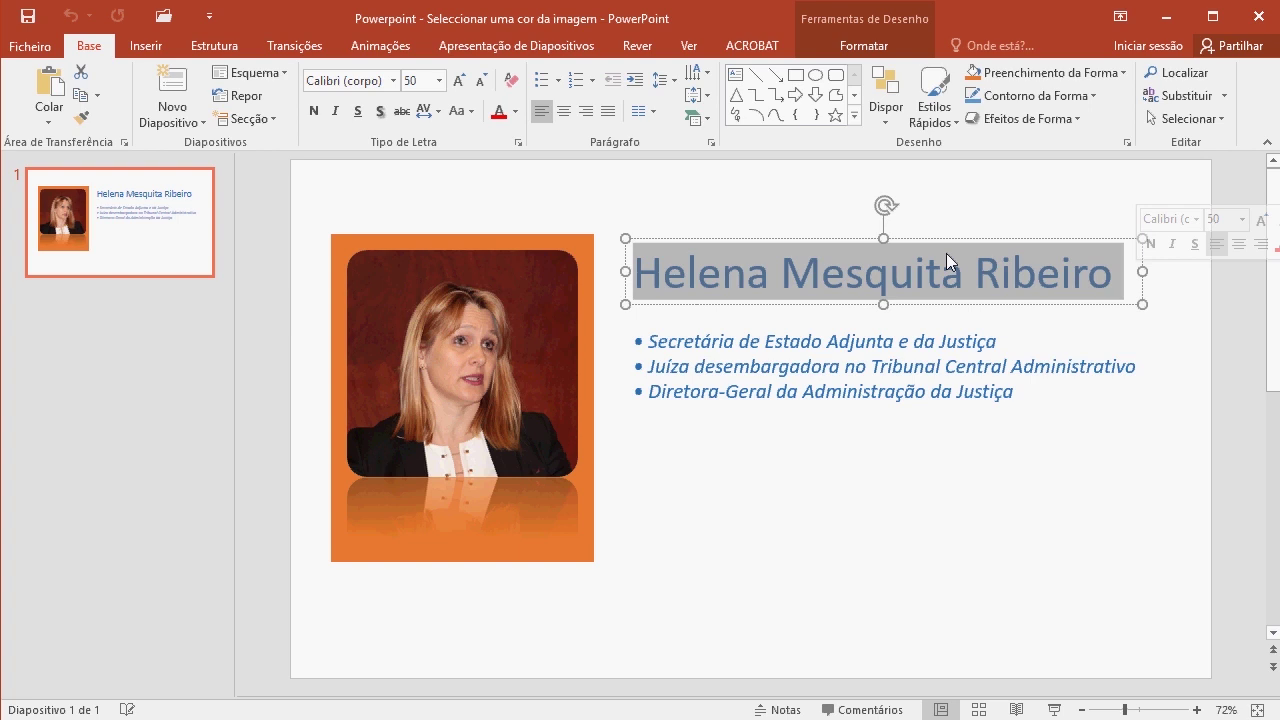
click(517, 113)
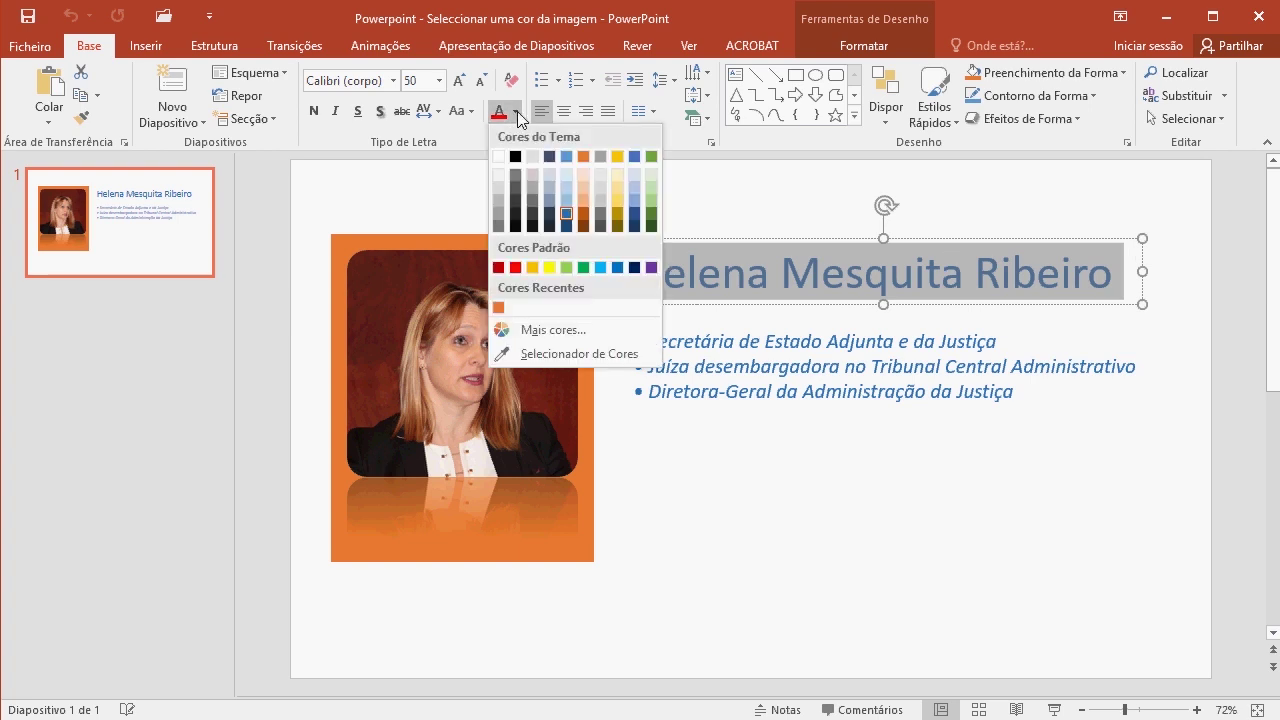
click(536, 354)
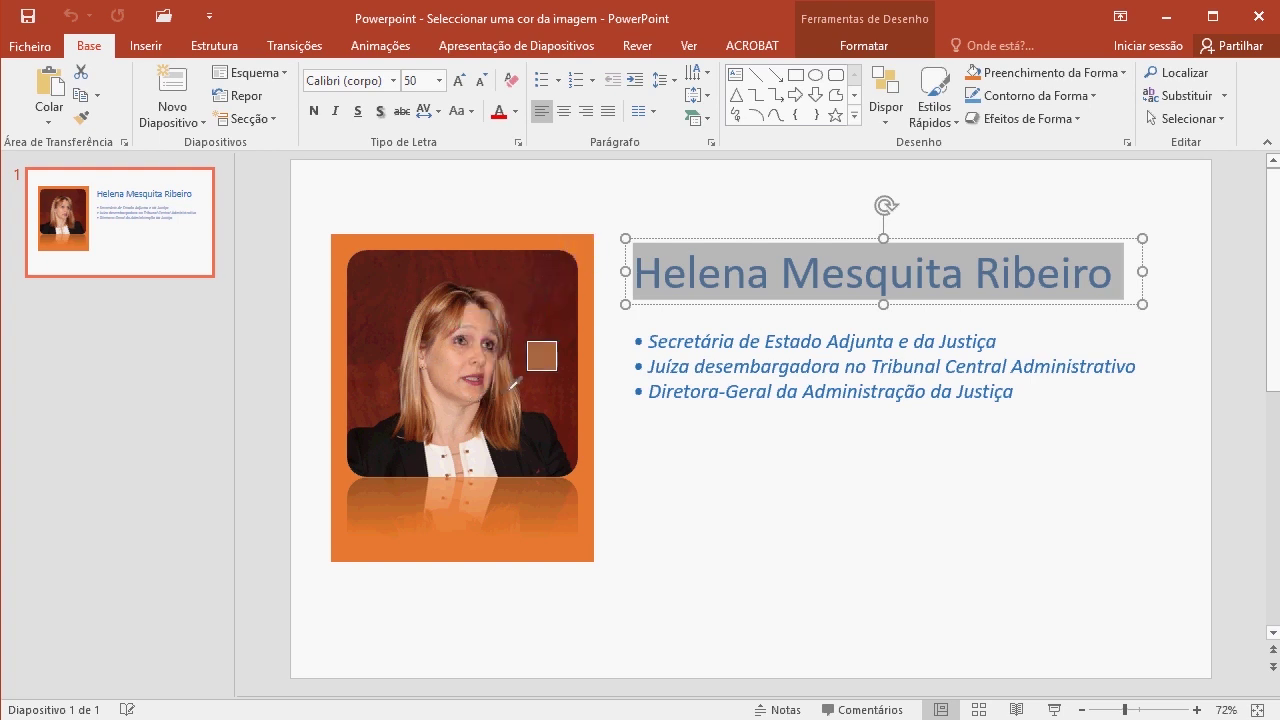
click(574, 251)
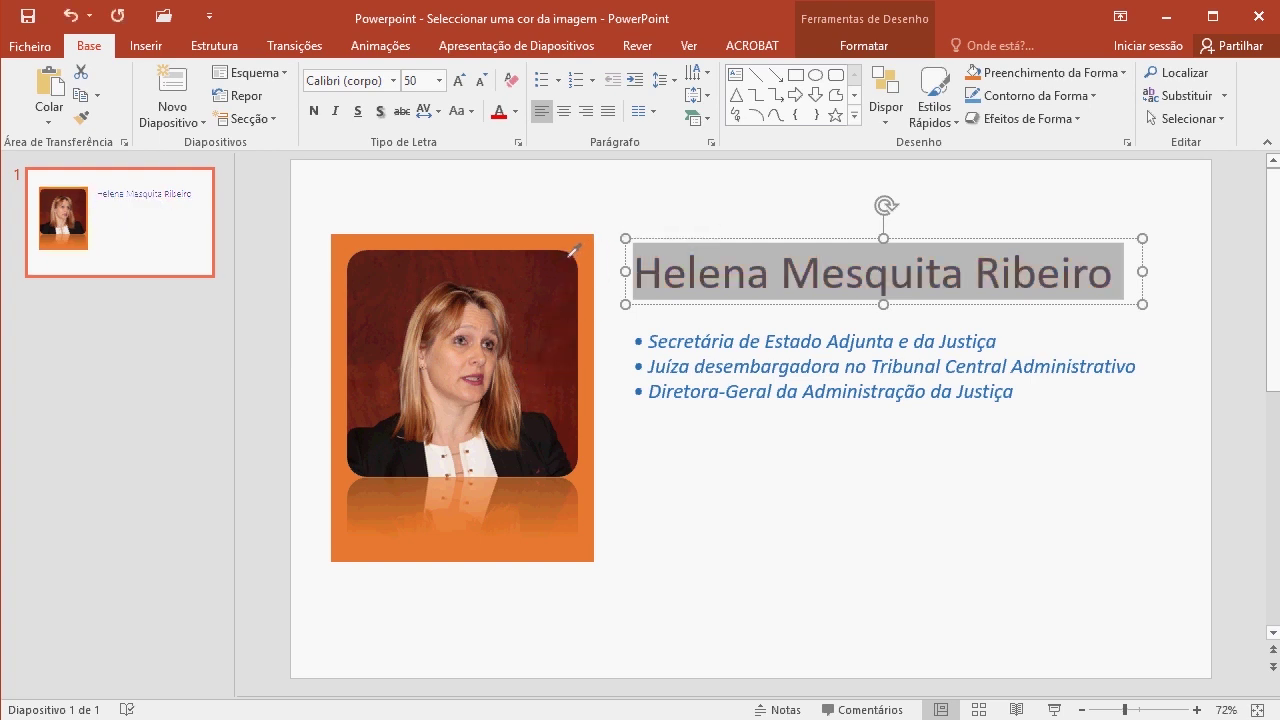
click(707, 268)
click(678, 215)
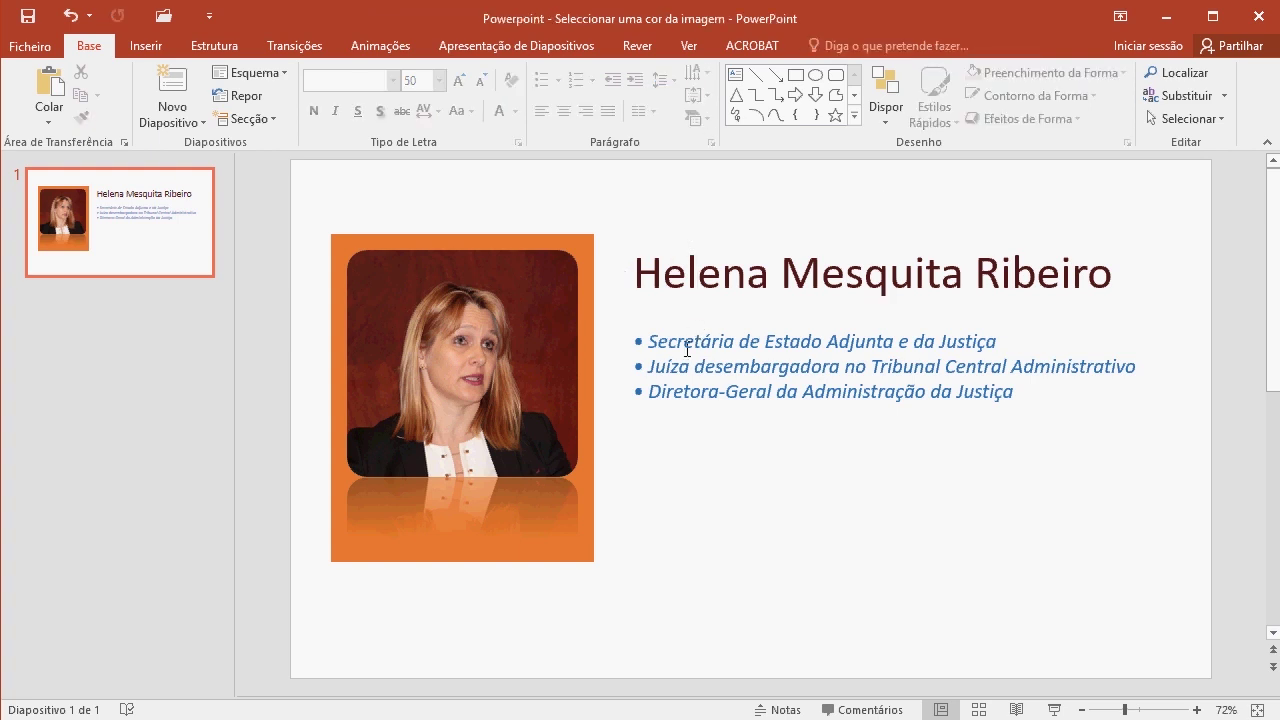
Fill the photo's frame with the dark maroon sampled from the photo's background
click(594, 249)
double_click(596, 250)
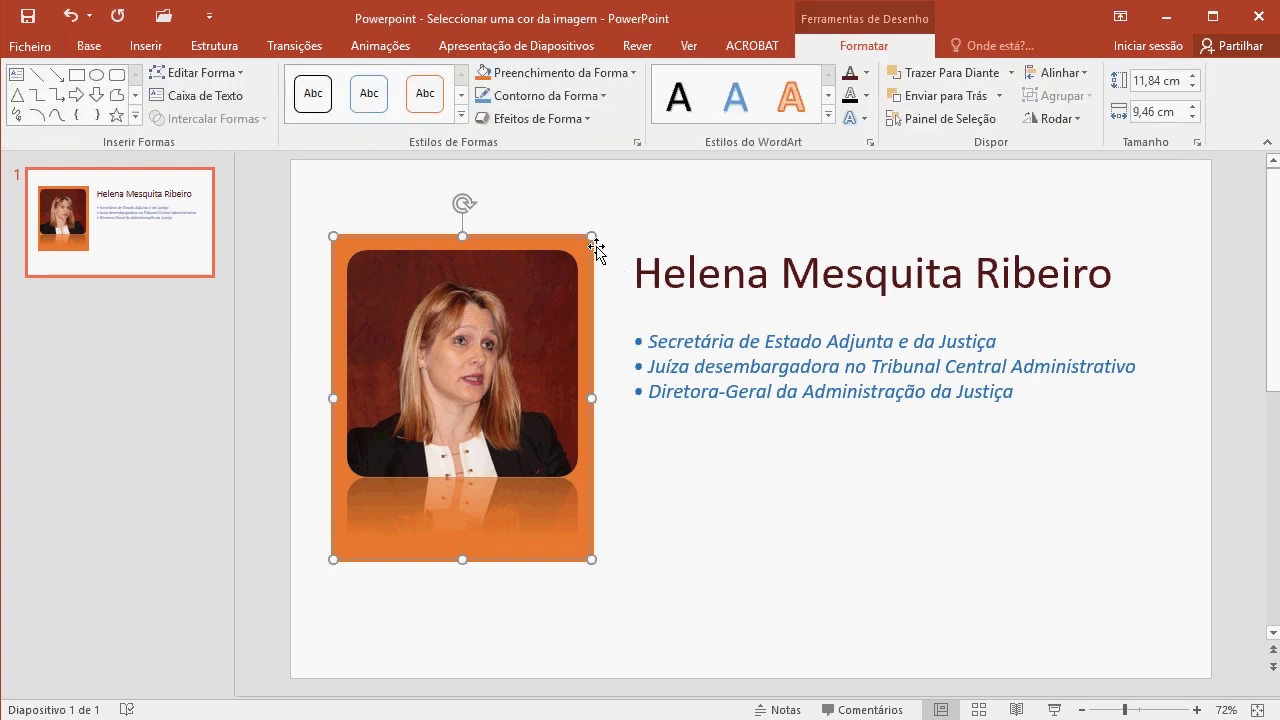
click(623, 71)
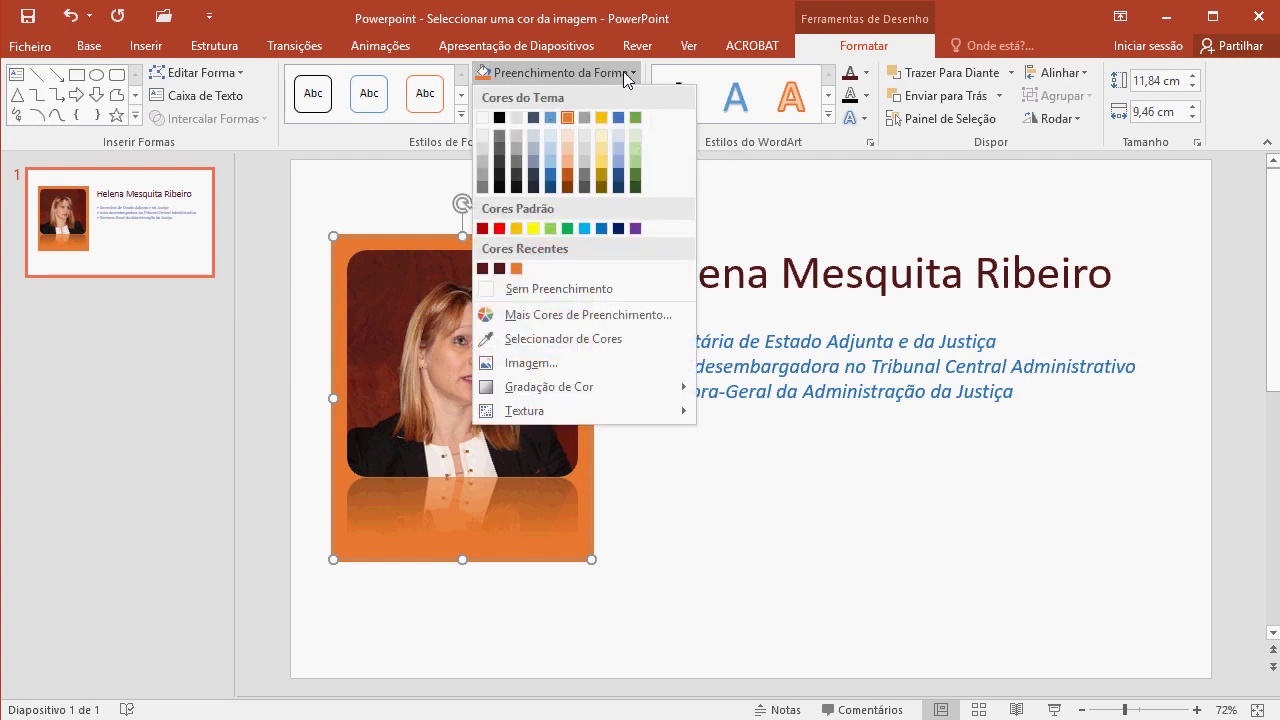
click(495, 269)
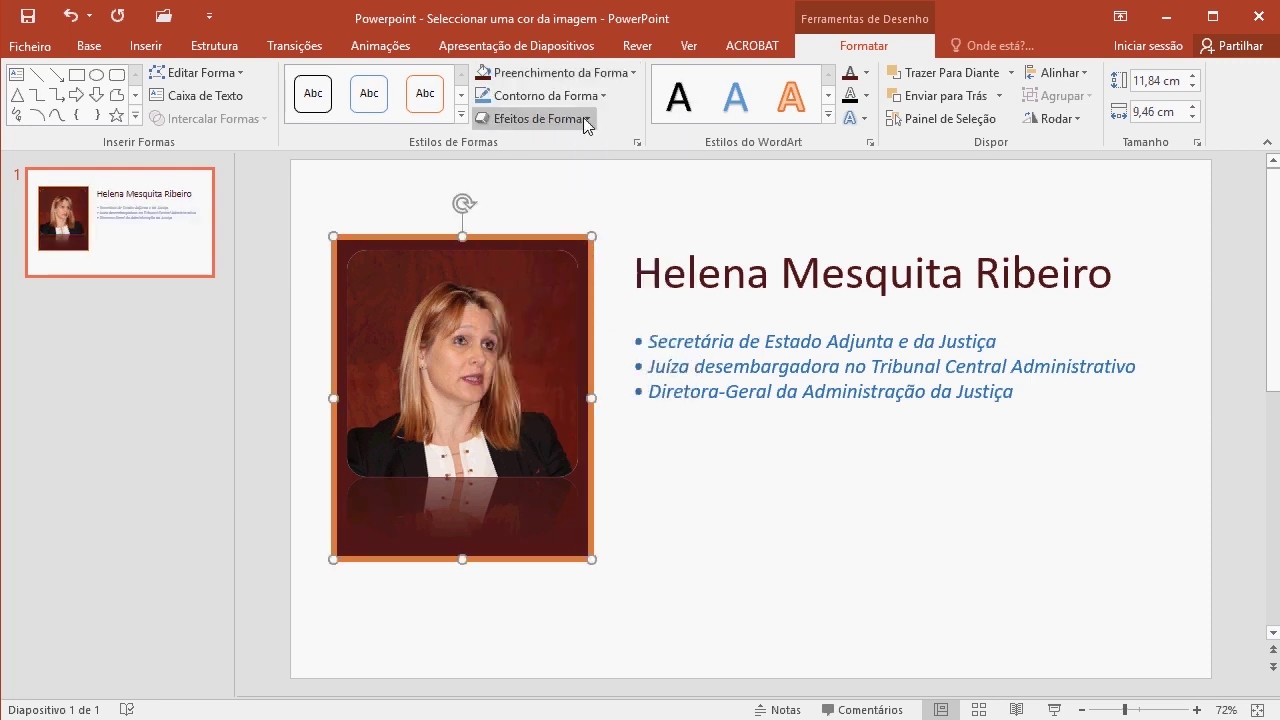
click(556, 79)
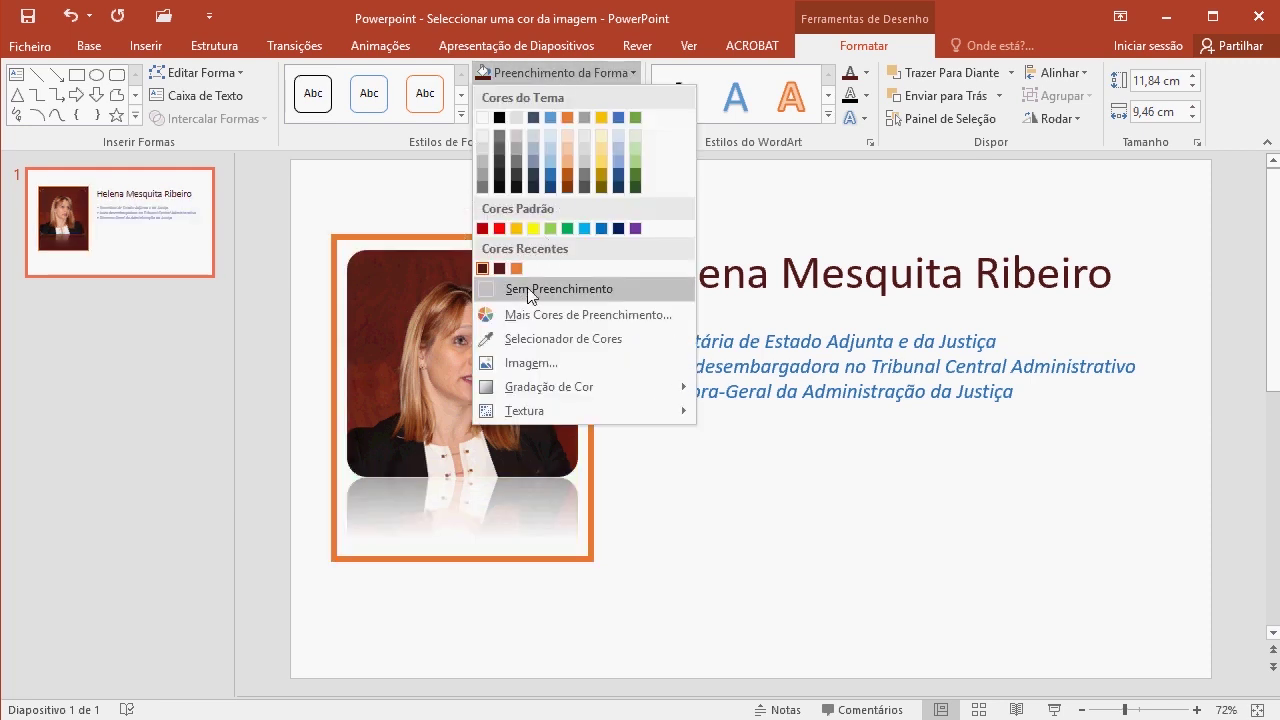
click(542, 340)
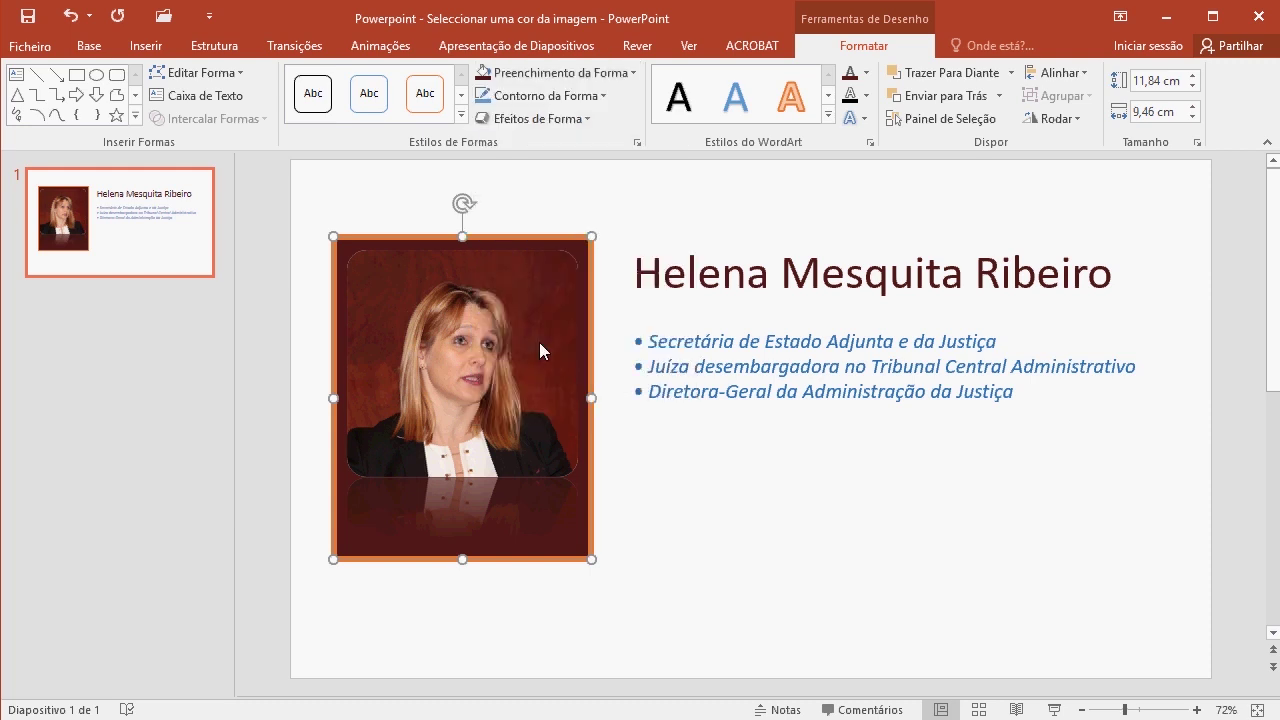
click(549, 249)
click(603, 230)
click(593, 248)
Give the photo's frame a dark maroon outline
click(570, 97)
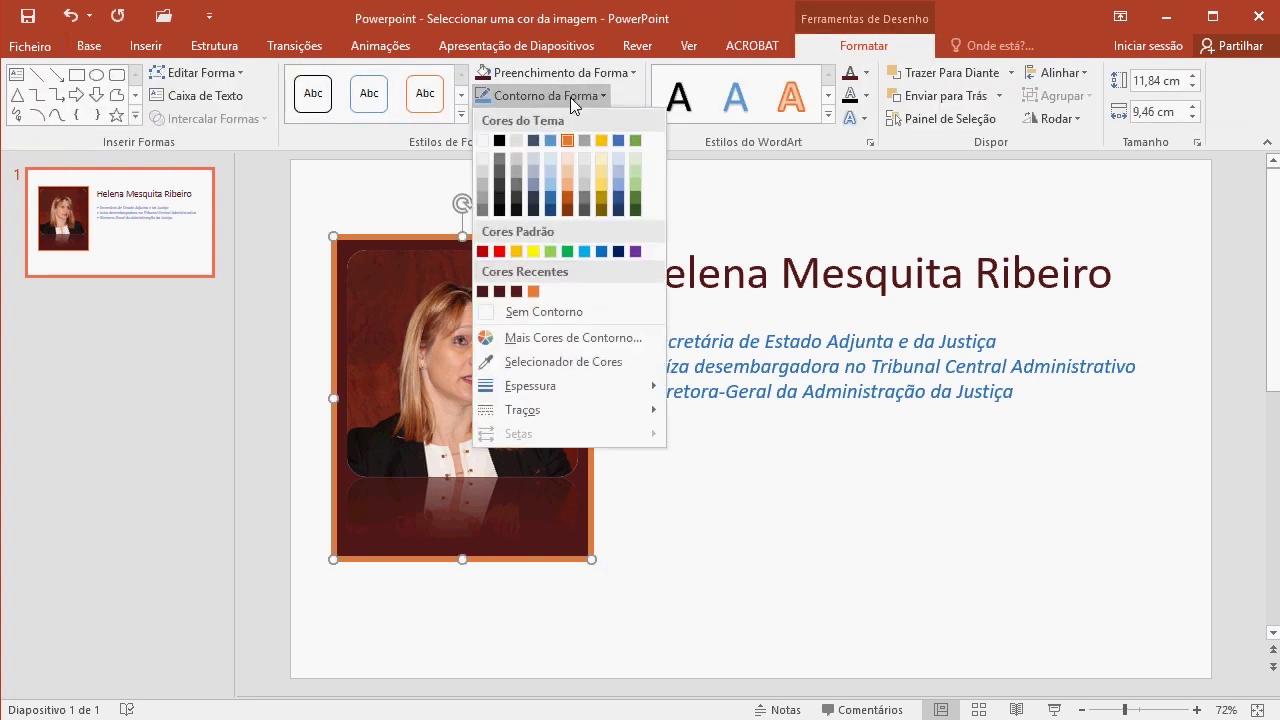
click(518, 291)
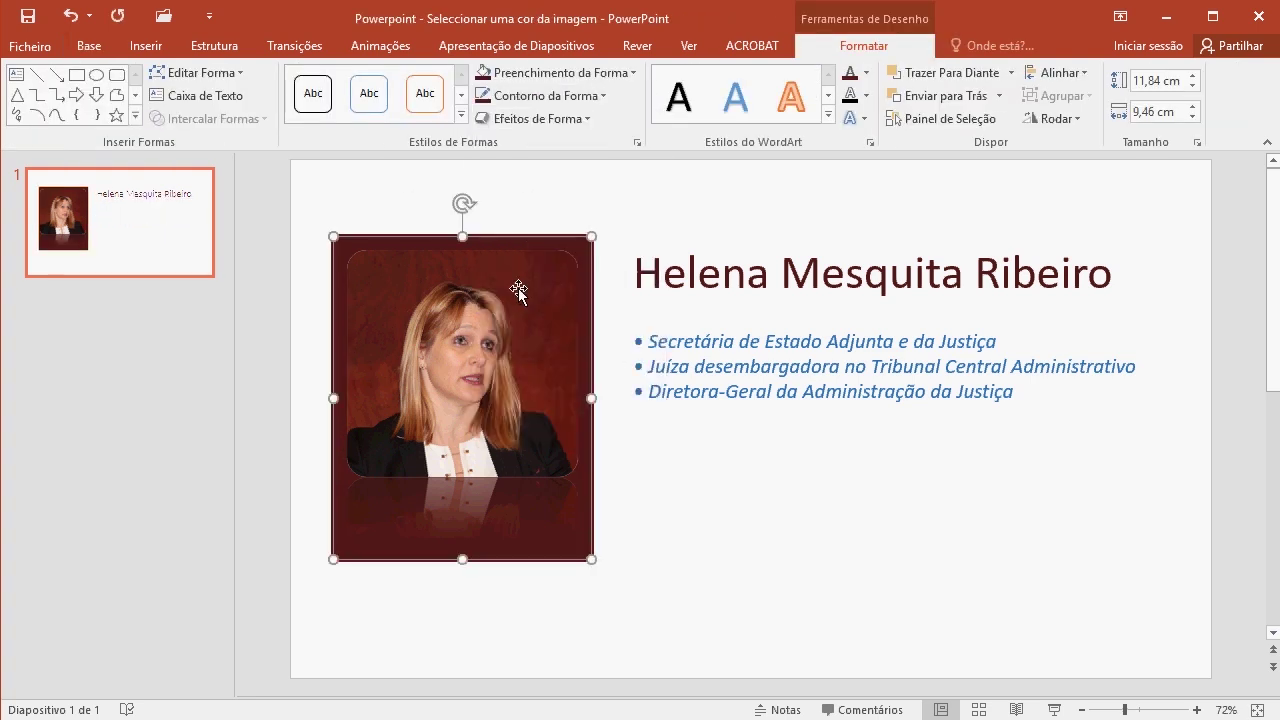
click(679, 366)
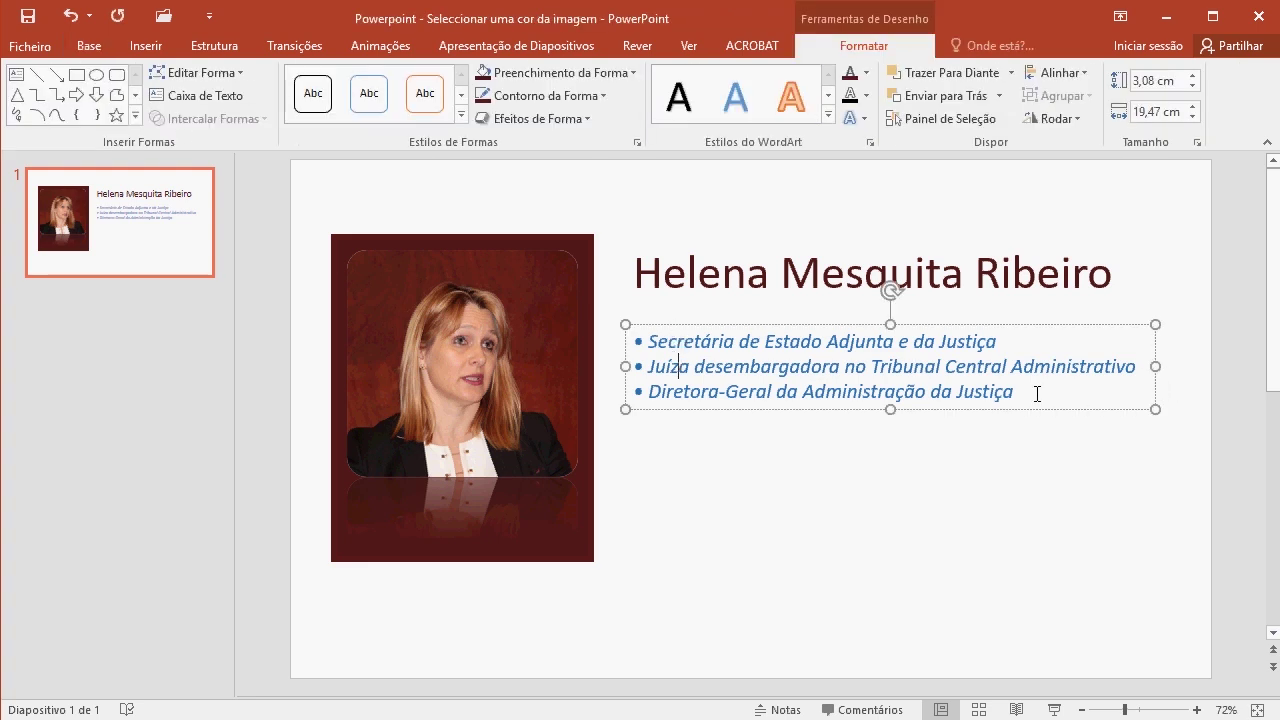
Outline the bullet-list box in dark red, then select the square portrait in Remover fundo de imagens
drag(1037, 393, 634, 340)
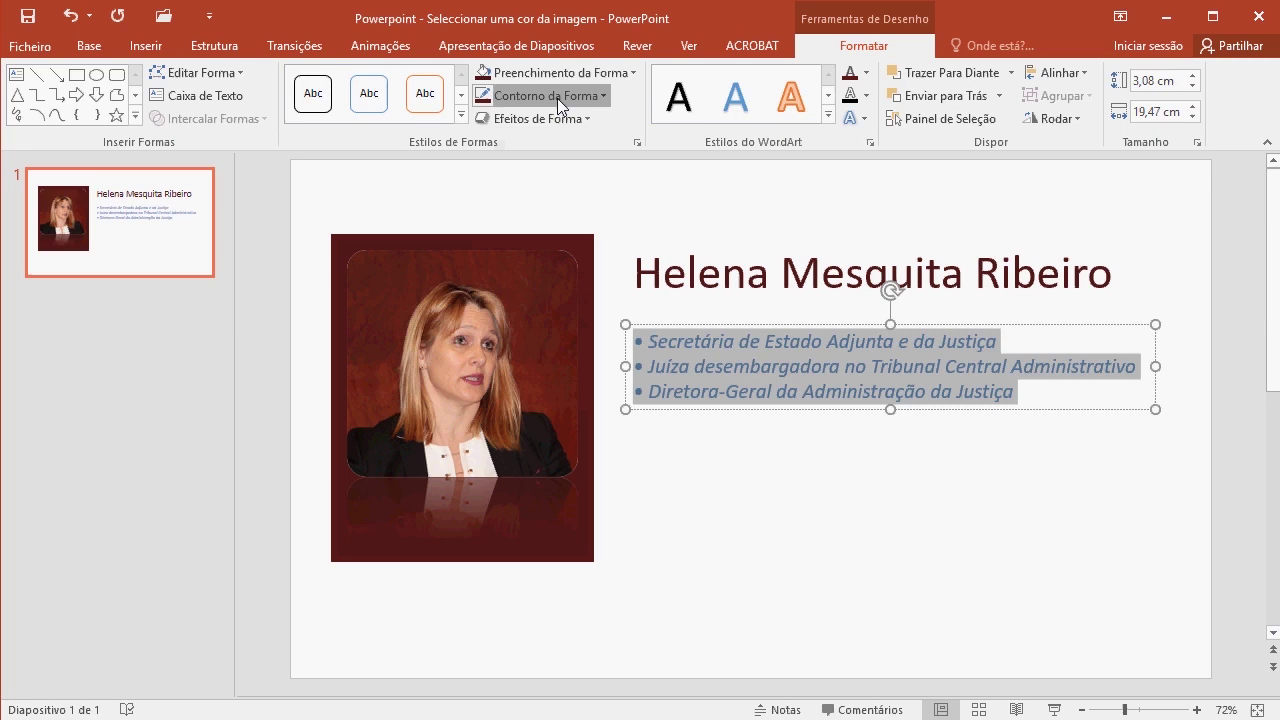
click(557, 98)
click(515, 289)
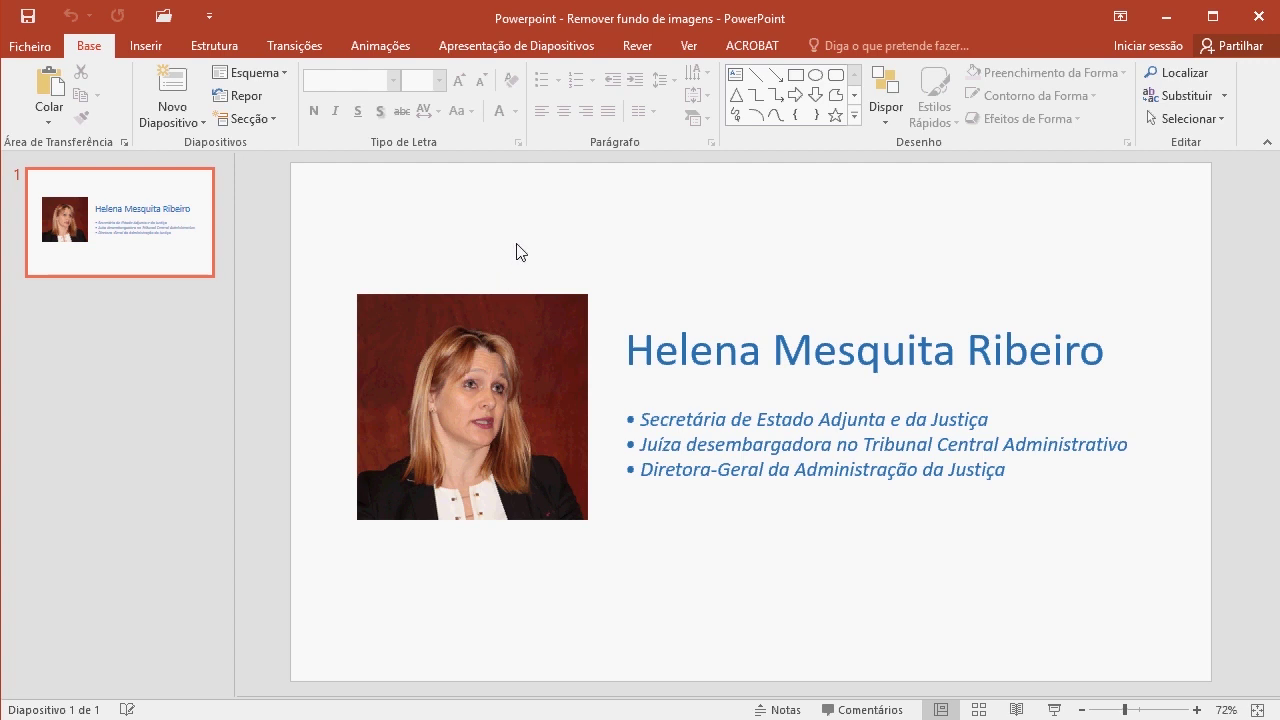
click(477, 358)
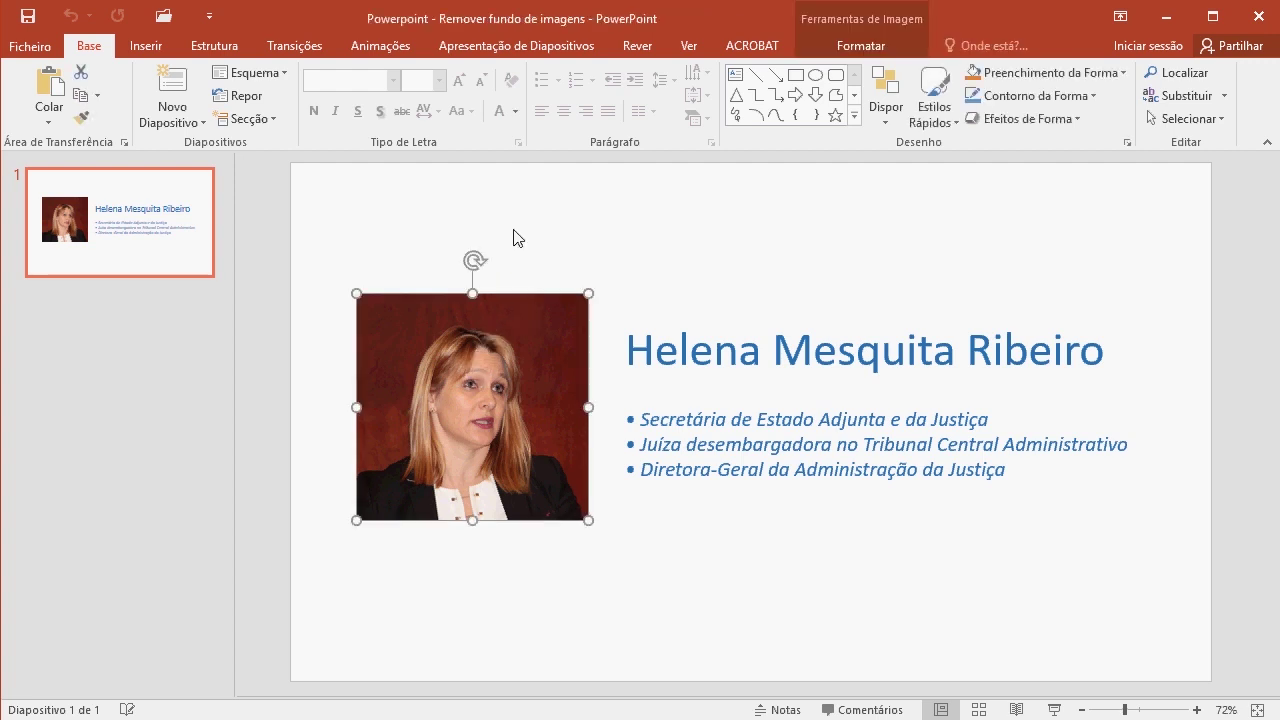
Remove the portrait's purple background, extending the kept area to the photo's bottom and sides
click(860, 46)
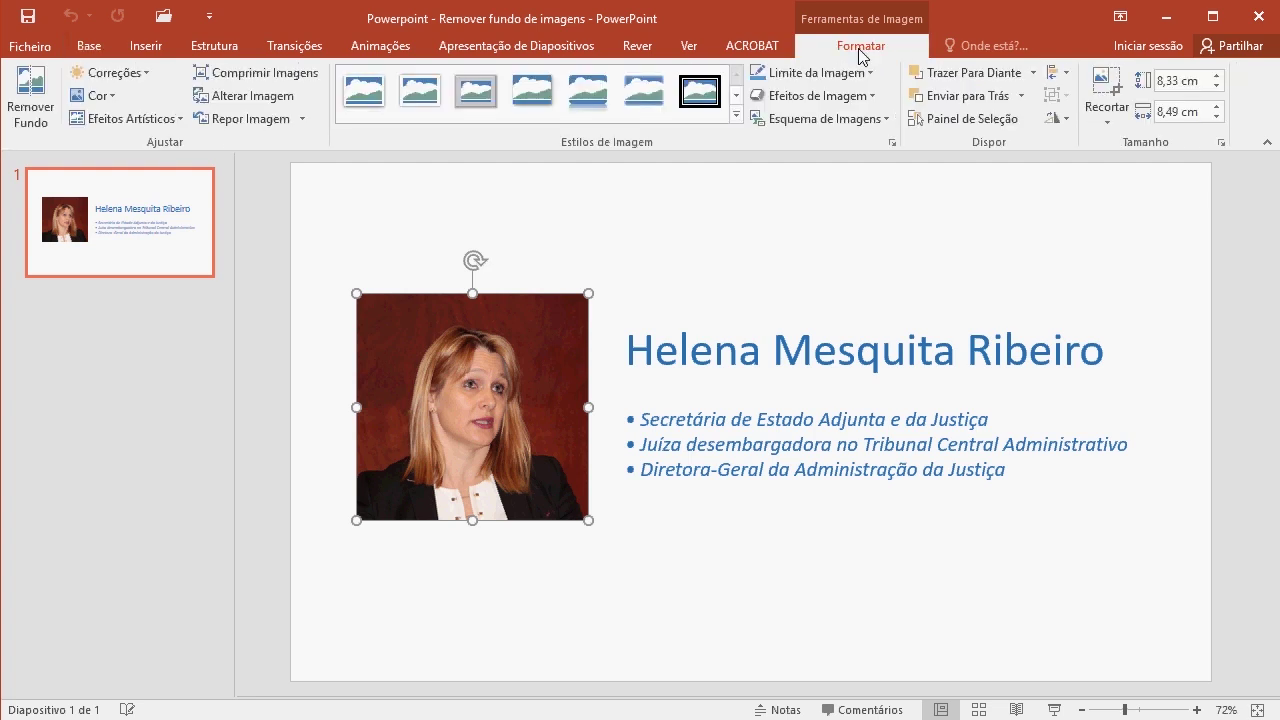
click(42, 90)
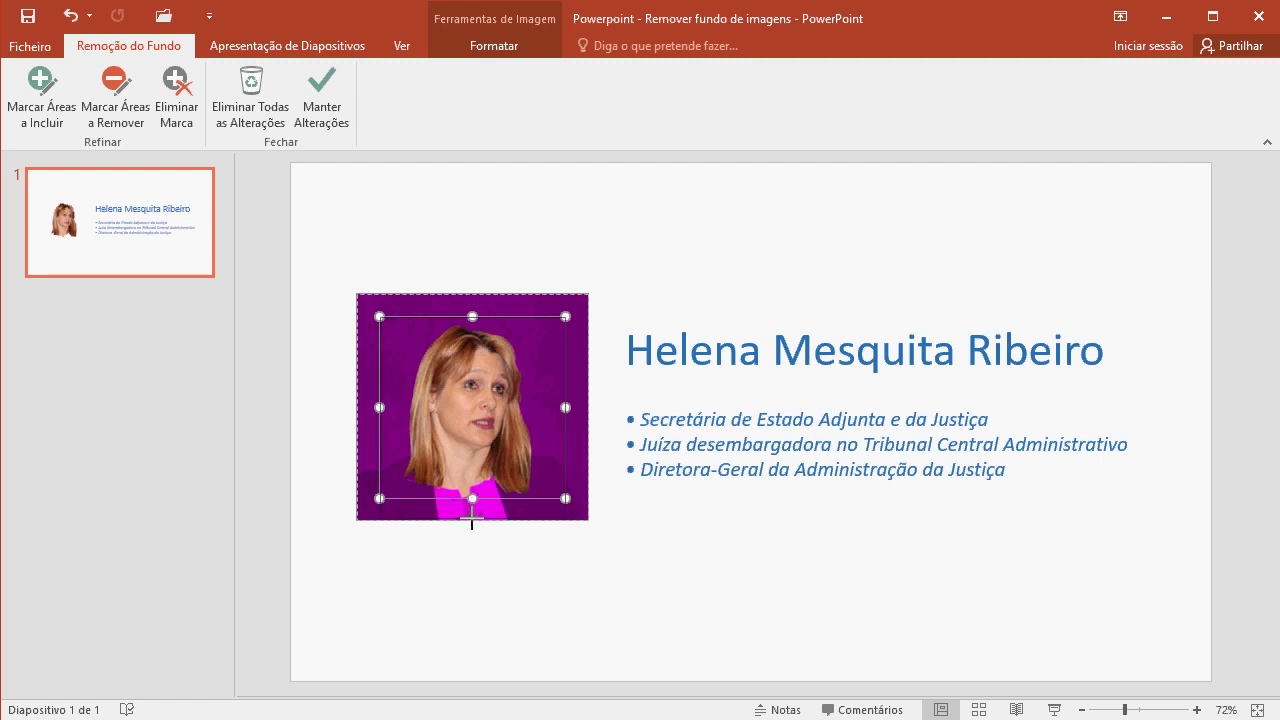
drag(472, 499, 472, 518)
drag(579, 417, 588, 417)
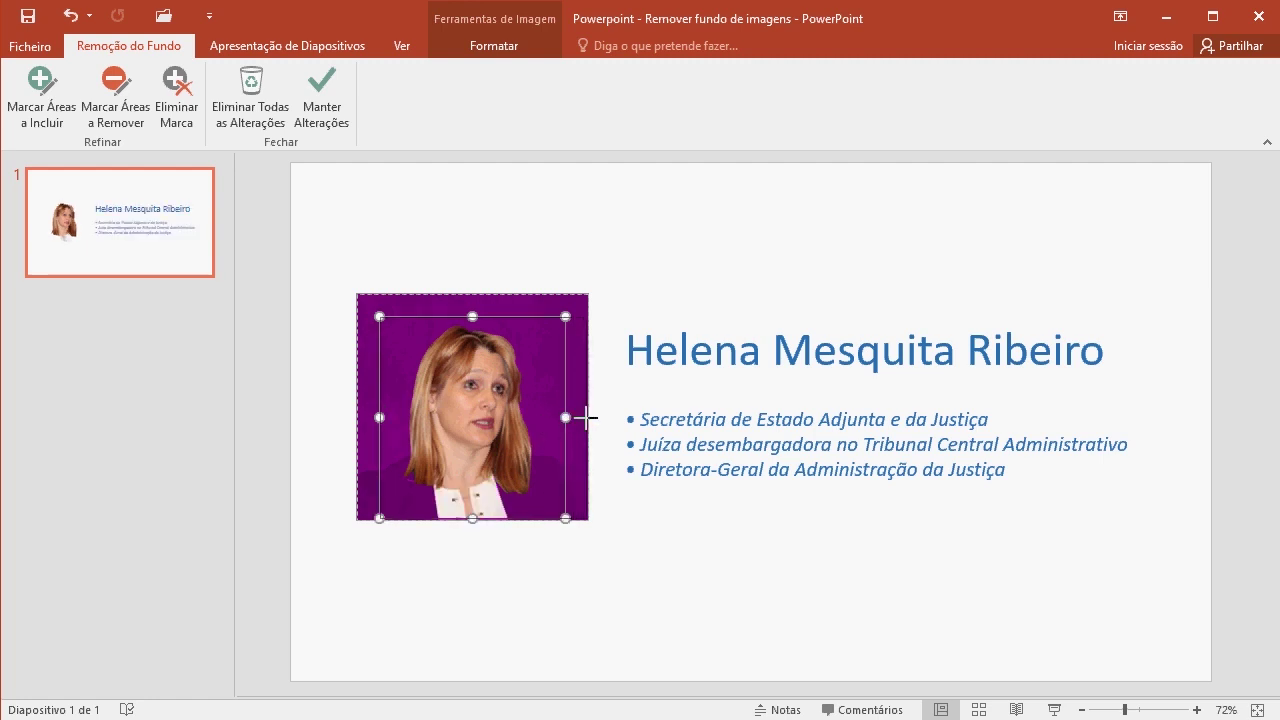
drag(363, 419, 358, 419)
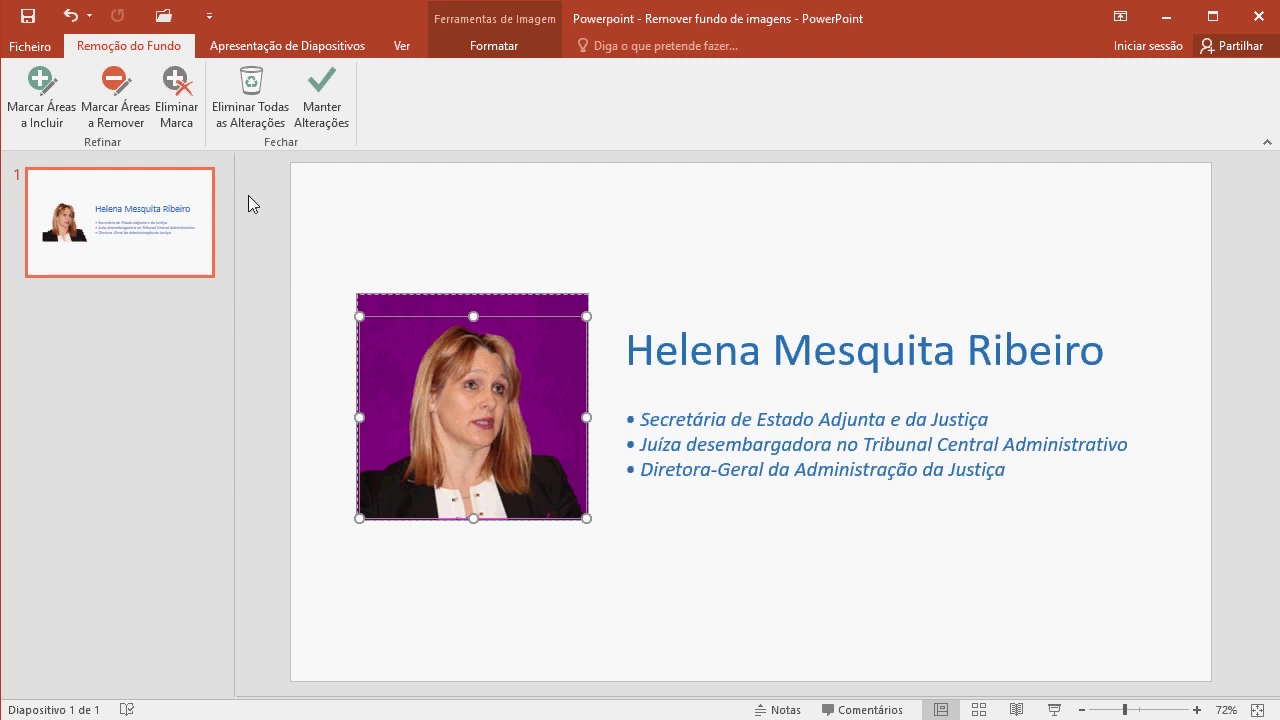
click(325, 93)
click(558, 600)
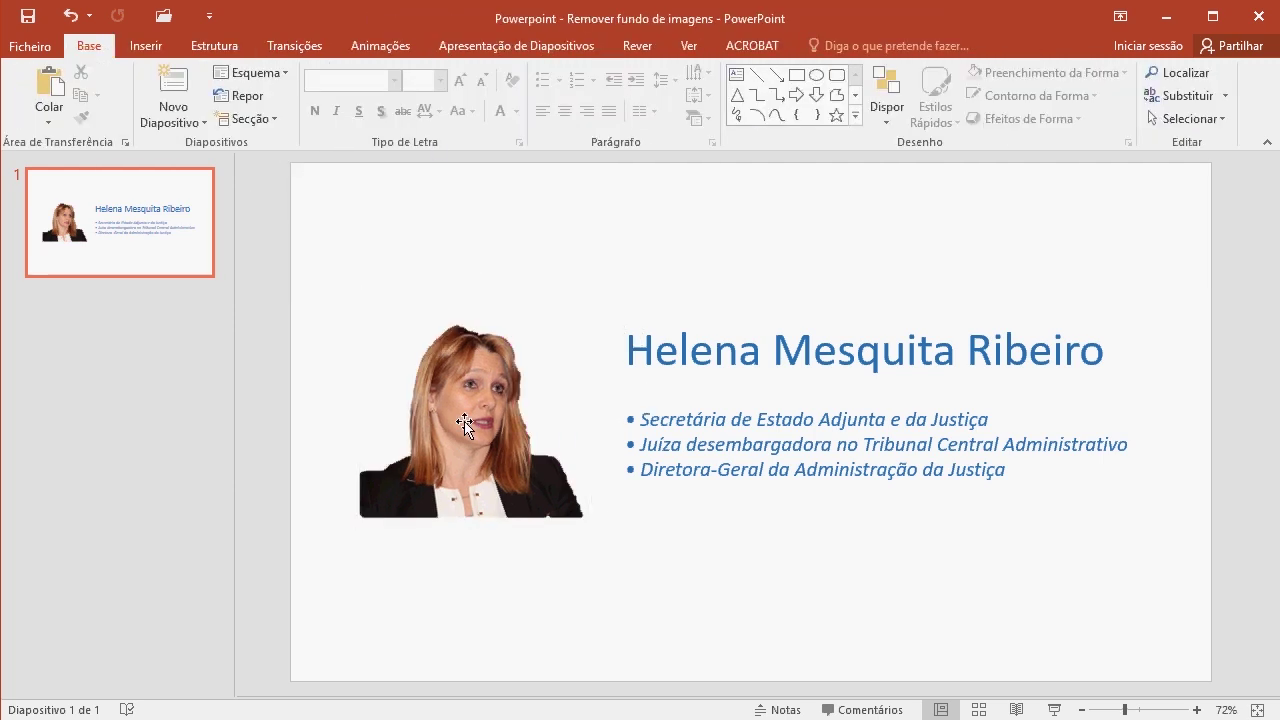
Enlarge the cut-out portrait from its top-left corner and move it beside the title
click(452, 364)
drag(358, 293, 257, 196)
drag(478, 390, 544, 455)
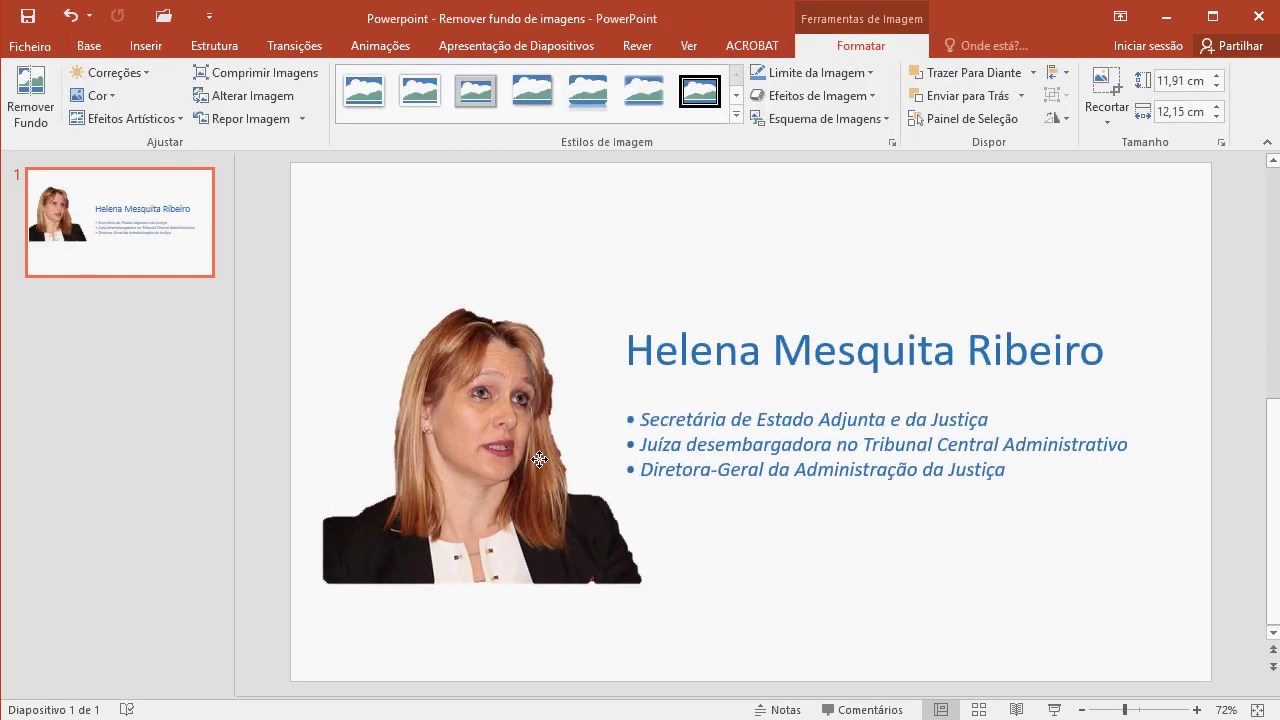
click(885, 305)
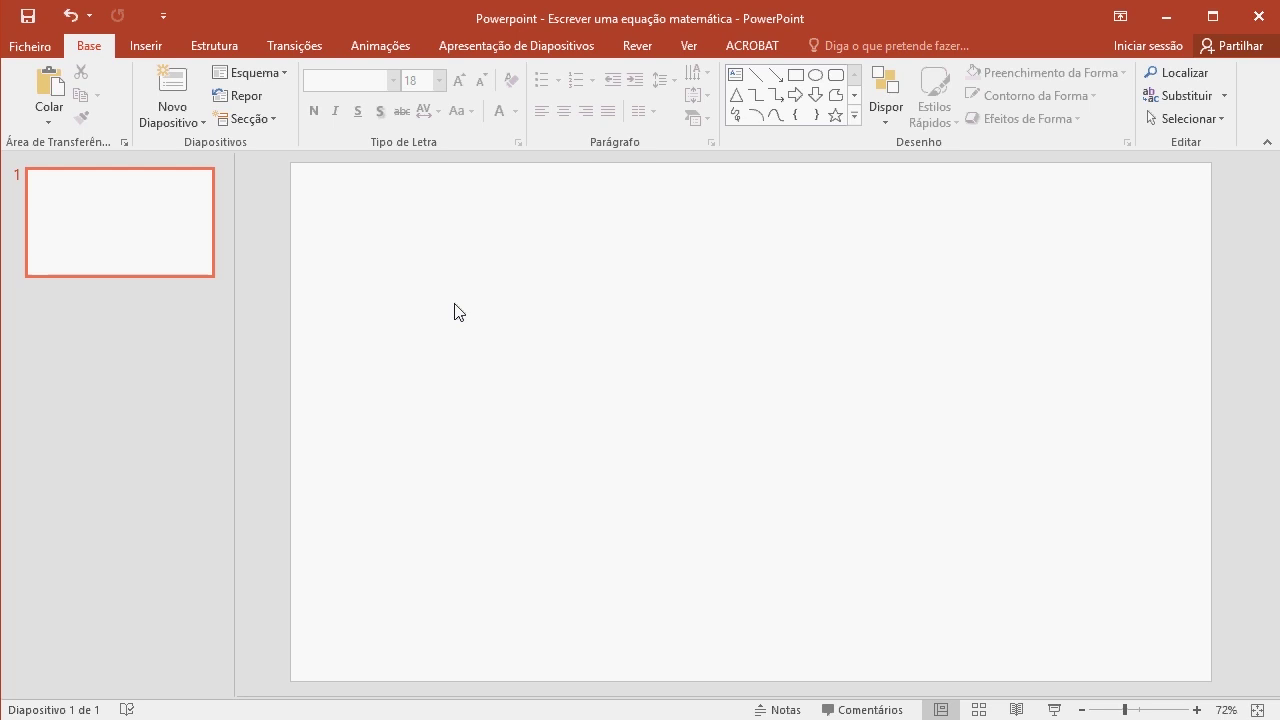
Open the Equação a Tinta Digital handwriting pad from Inserir > Símbolos > Equação
click(145, 47)
click(931, 126)
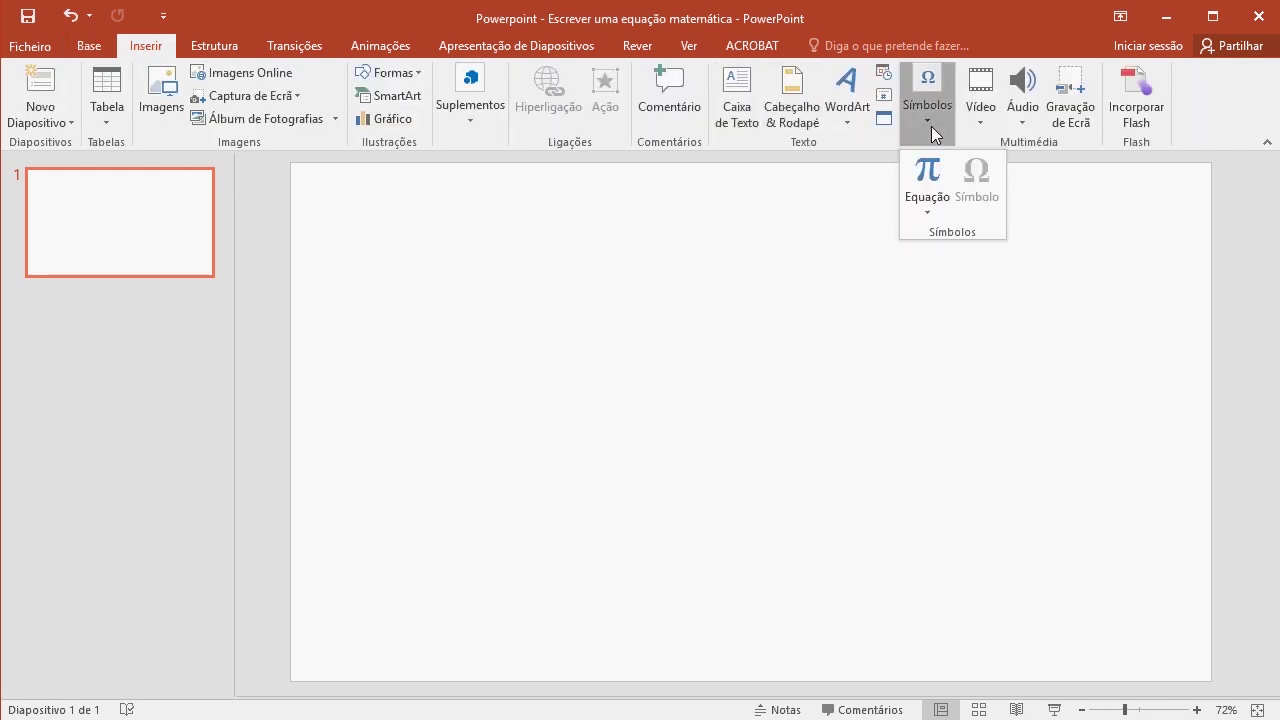
click(930, 210)
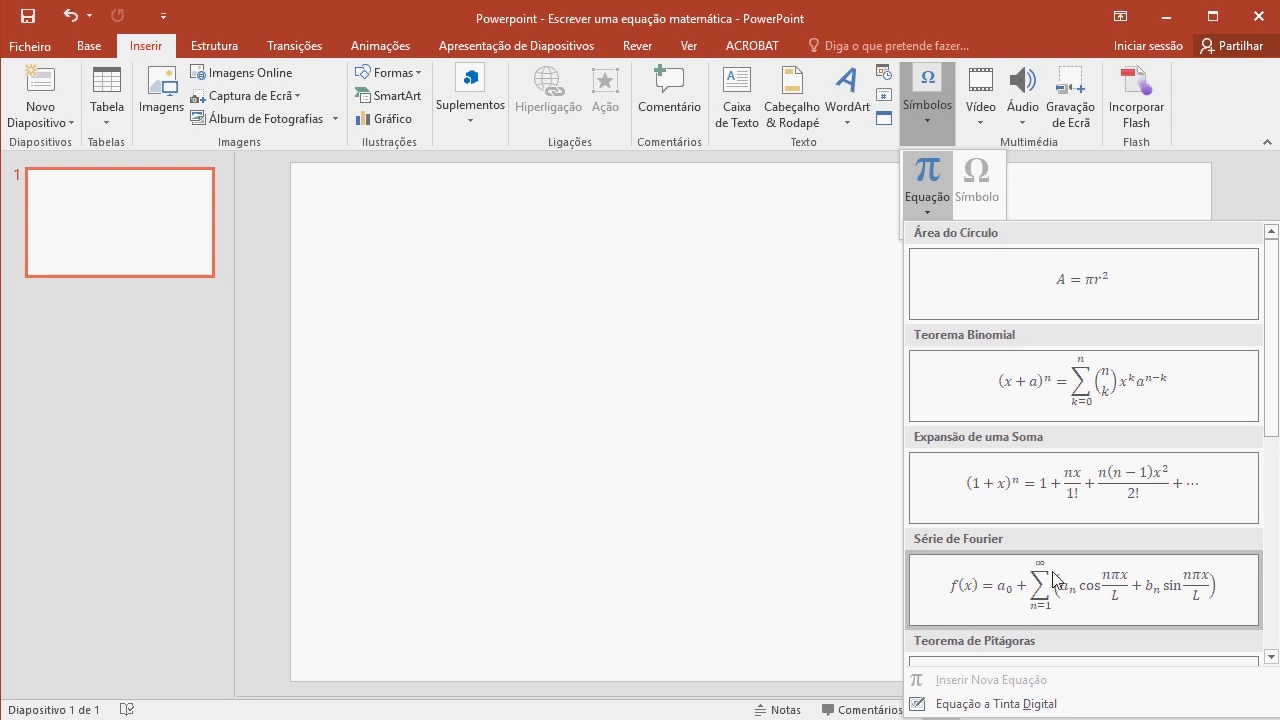
click(996, 704)
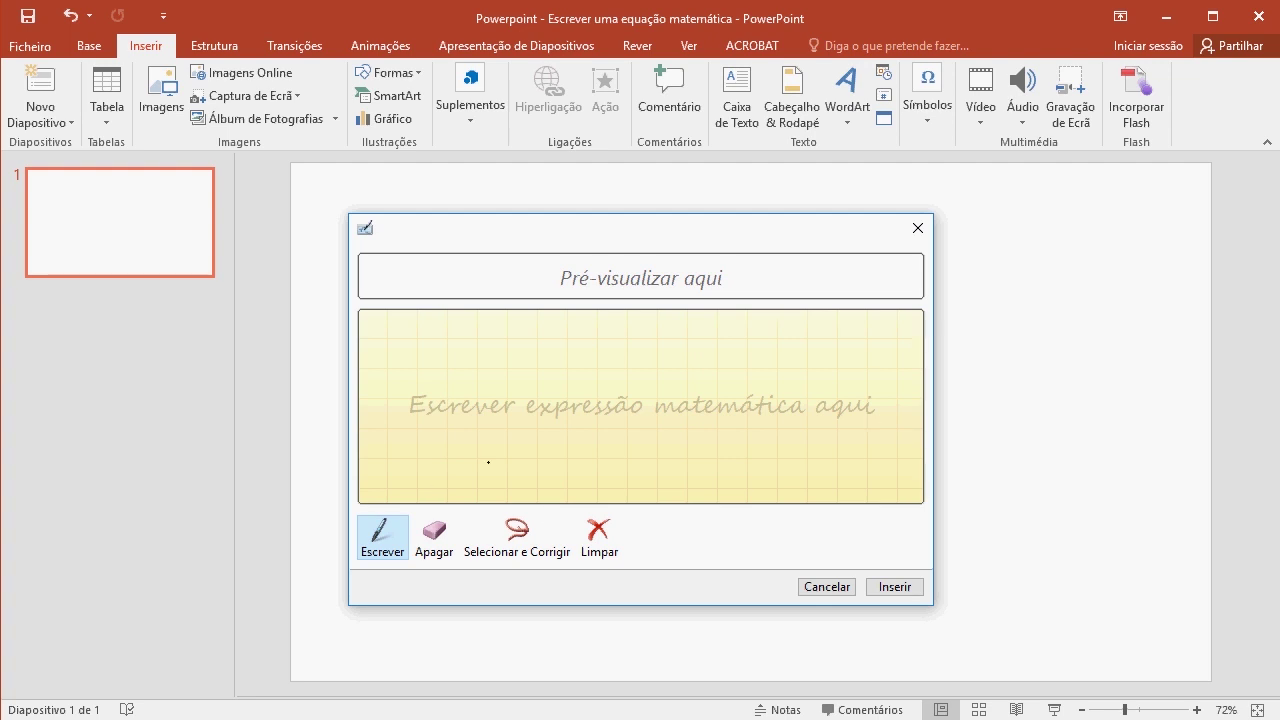
Handwrite x = 1/3 and erase the misrecognised denominator and plus strokes
mouse_move(426, 365)
mouse_down()
mouse_move(437, 383)
mouse_move(455, 369)
mouse_up()
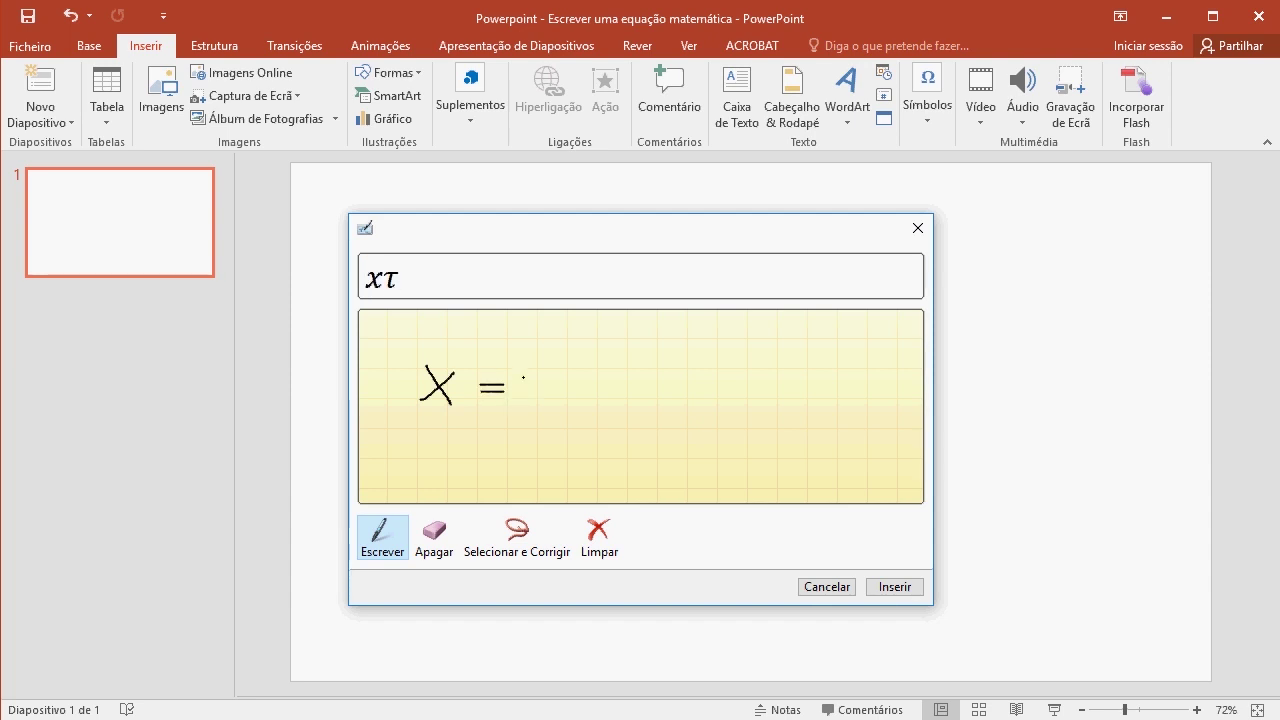
mouse_move(536, 348)
mouse_down()
mouse_move(540, 377)
mouse_move(566, 389)
mouse_move(568, 420)
mouse_move(512, 433)
mouse_up()
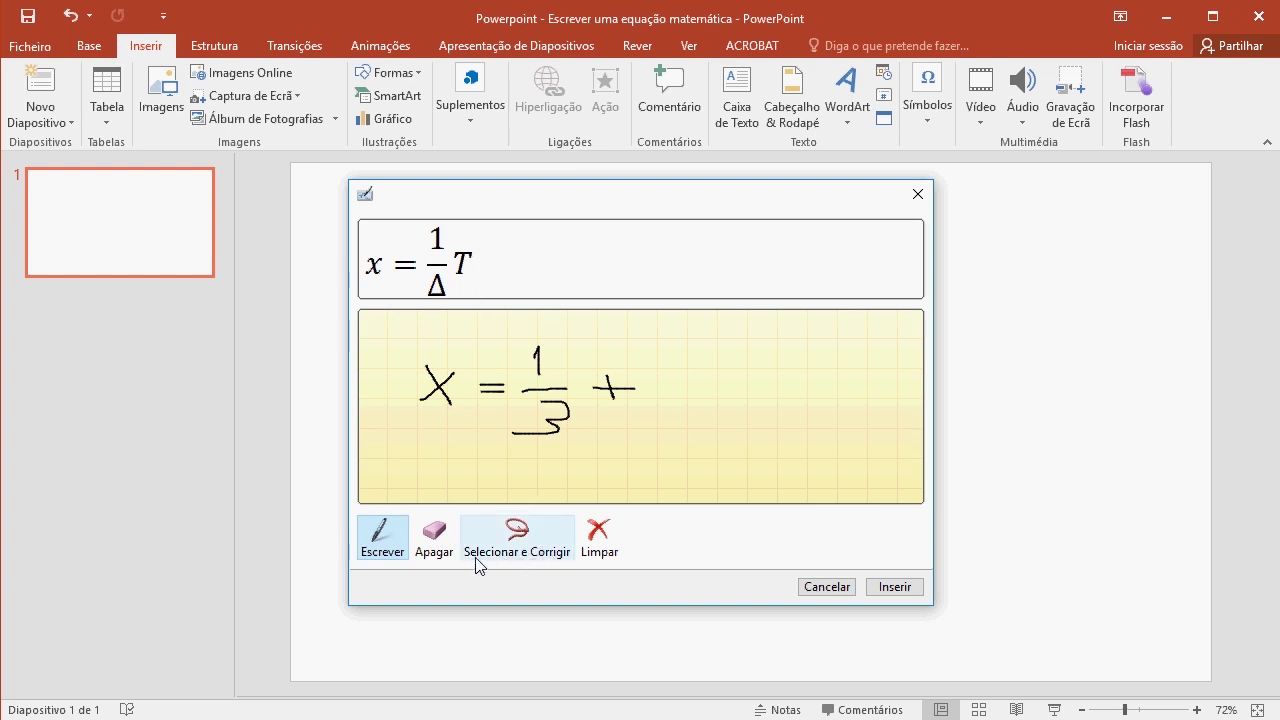
click(433, 533)
click(556, 426)
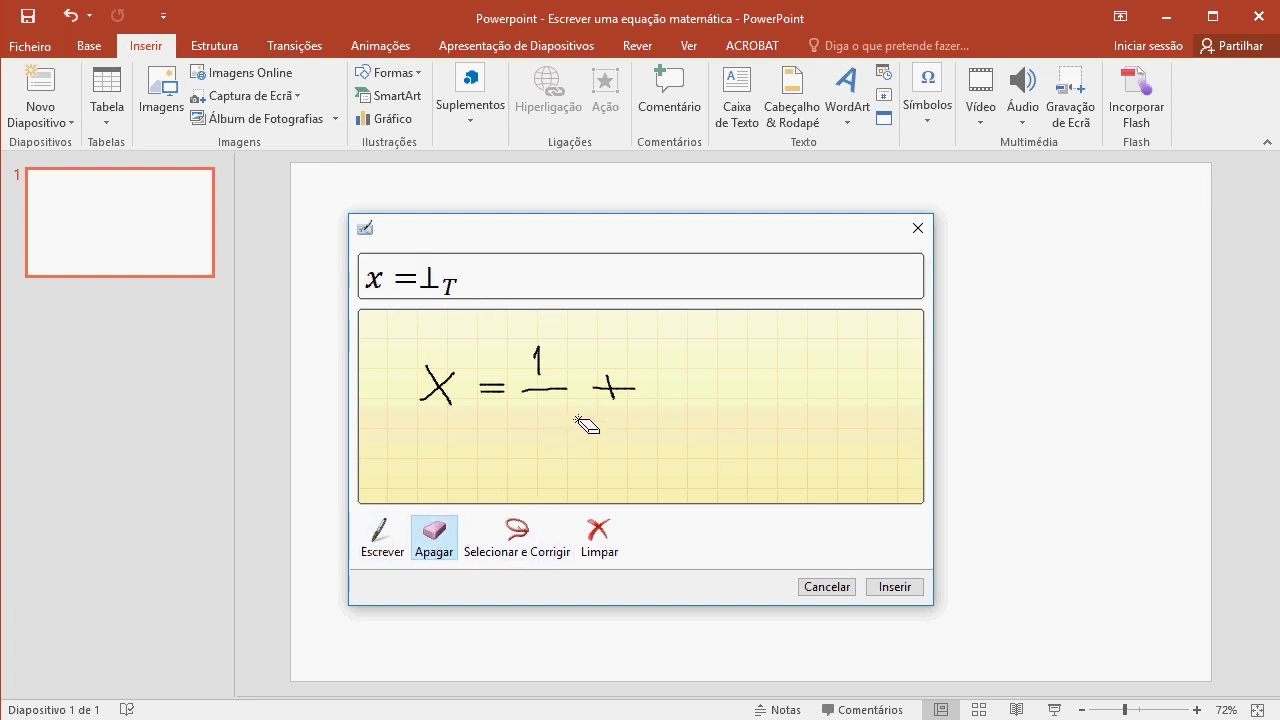
click(612, 392)
click(380, 535)
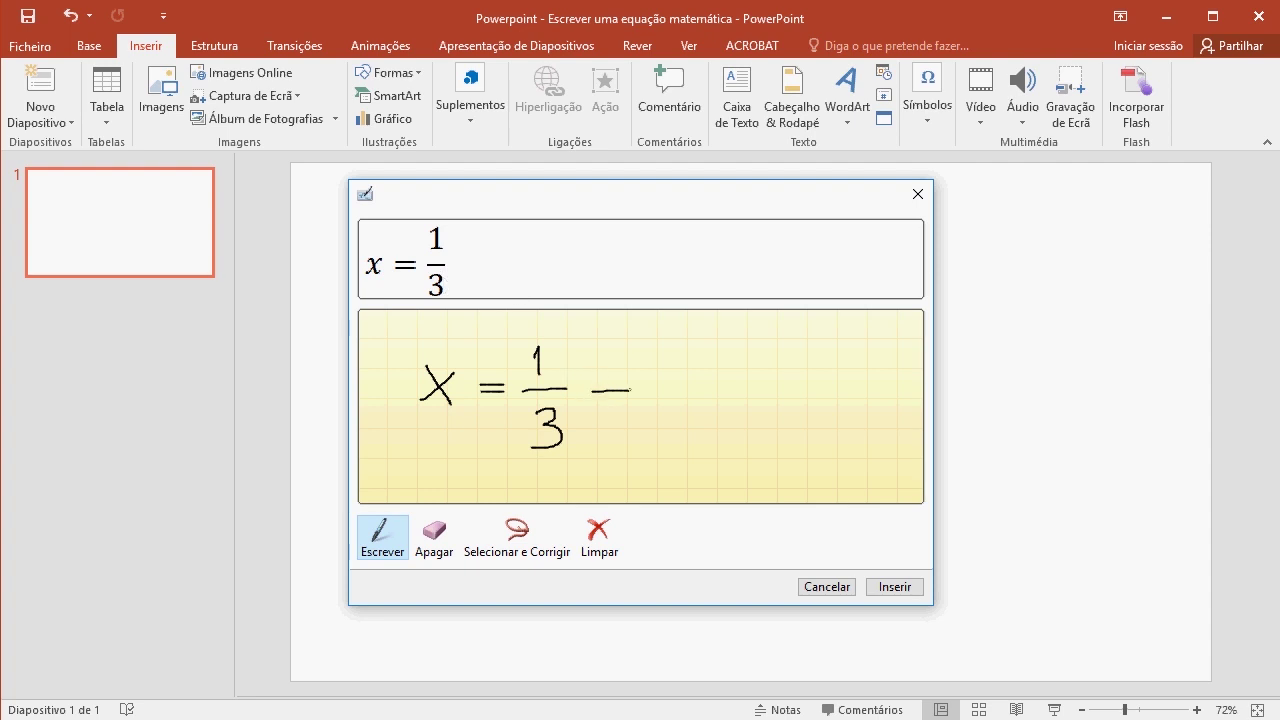
Write + √137 under a square-root sign and insert the equation onto the slide
drag(661, 377, 788, 345)
drag(689, 375, 691, 412)
mouse_move(740, 372)
mouse_down()
mouse_move(704, 408)
mouse_move(781, 412)
mouse_up()
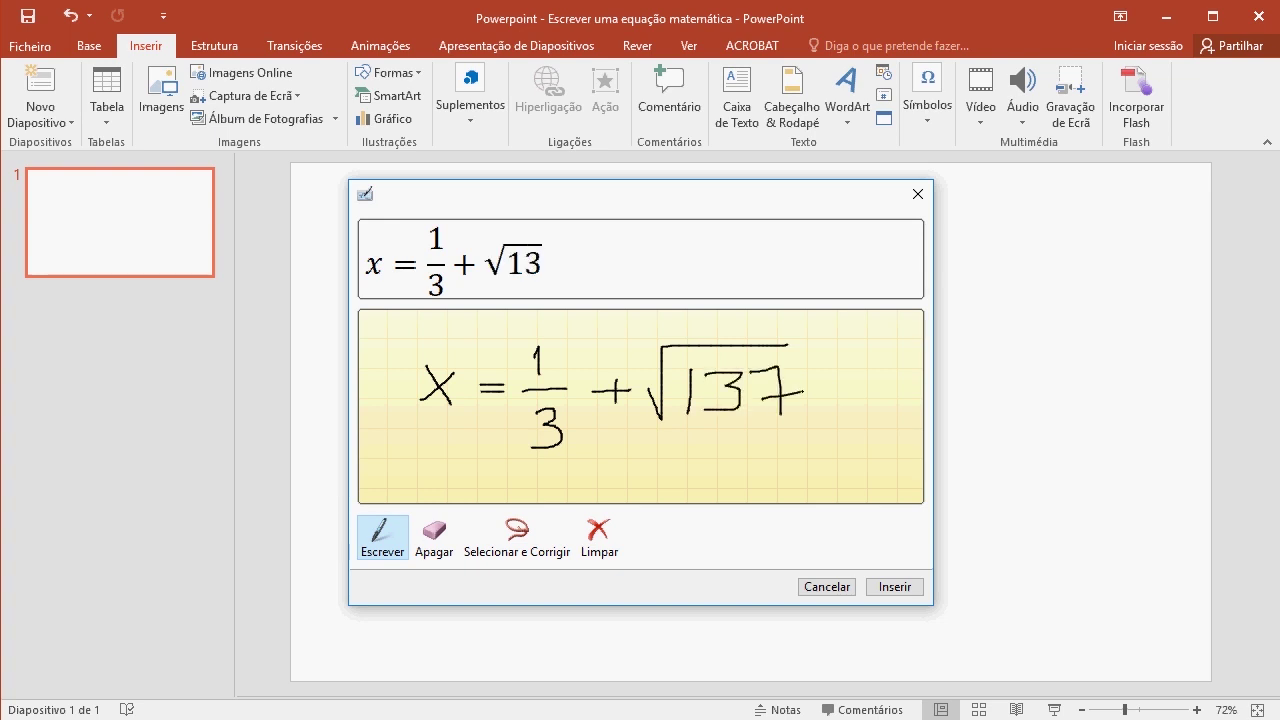
click(895, 587)
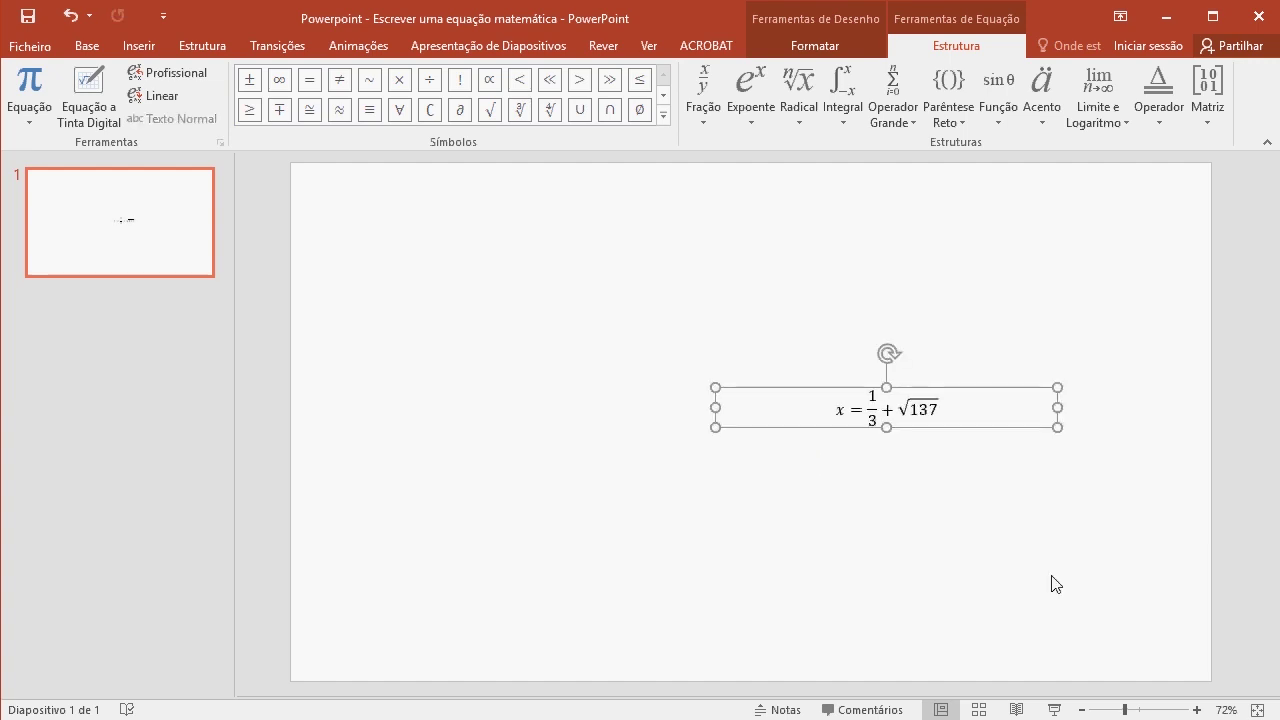
Select the equation and set its font size to 100 on the Base tab
drag(905, 410, 811, 409)
drag(971, 409, 822, 418)
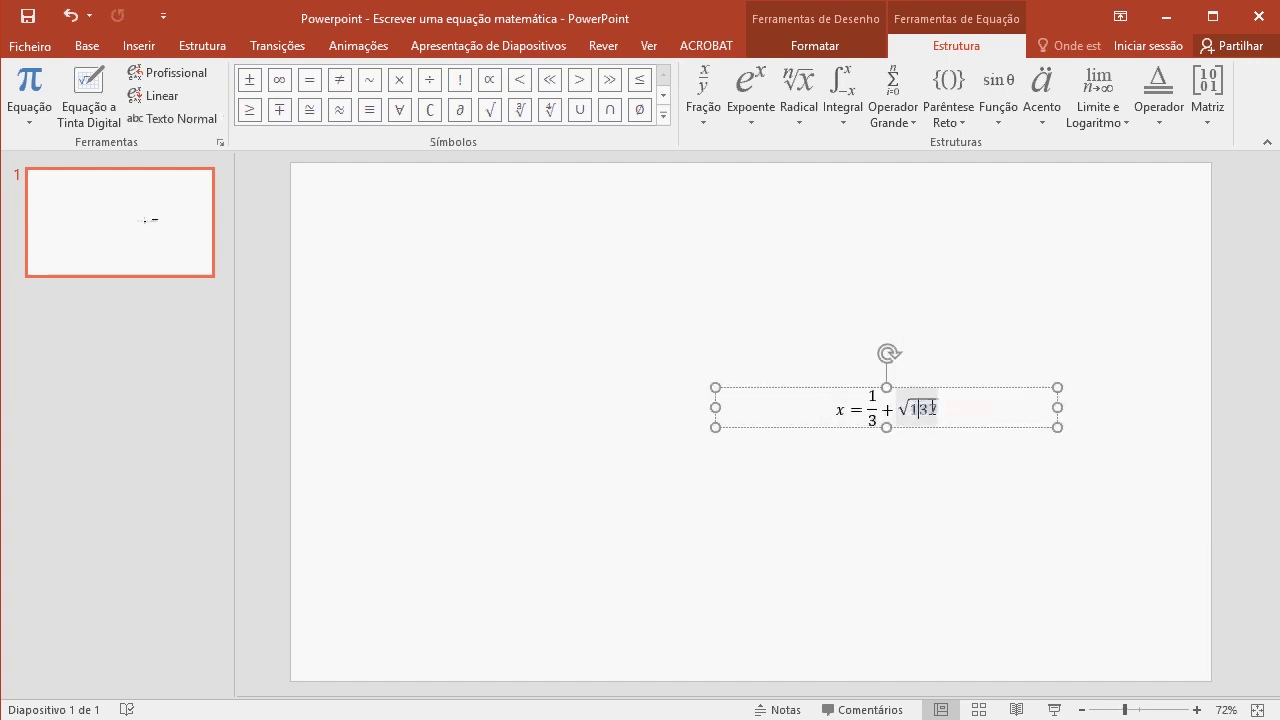
click(87, 46)
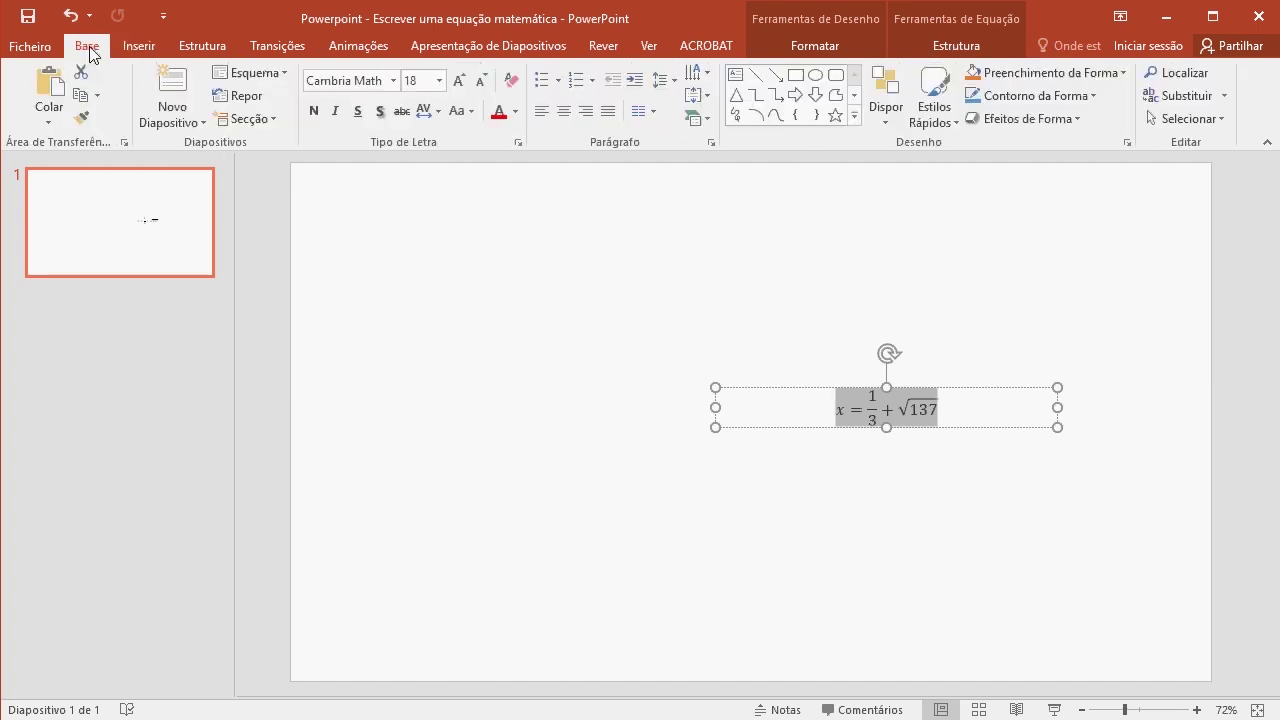
click(416, 80)
text(50)
key(Return)
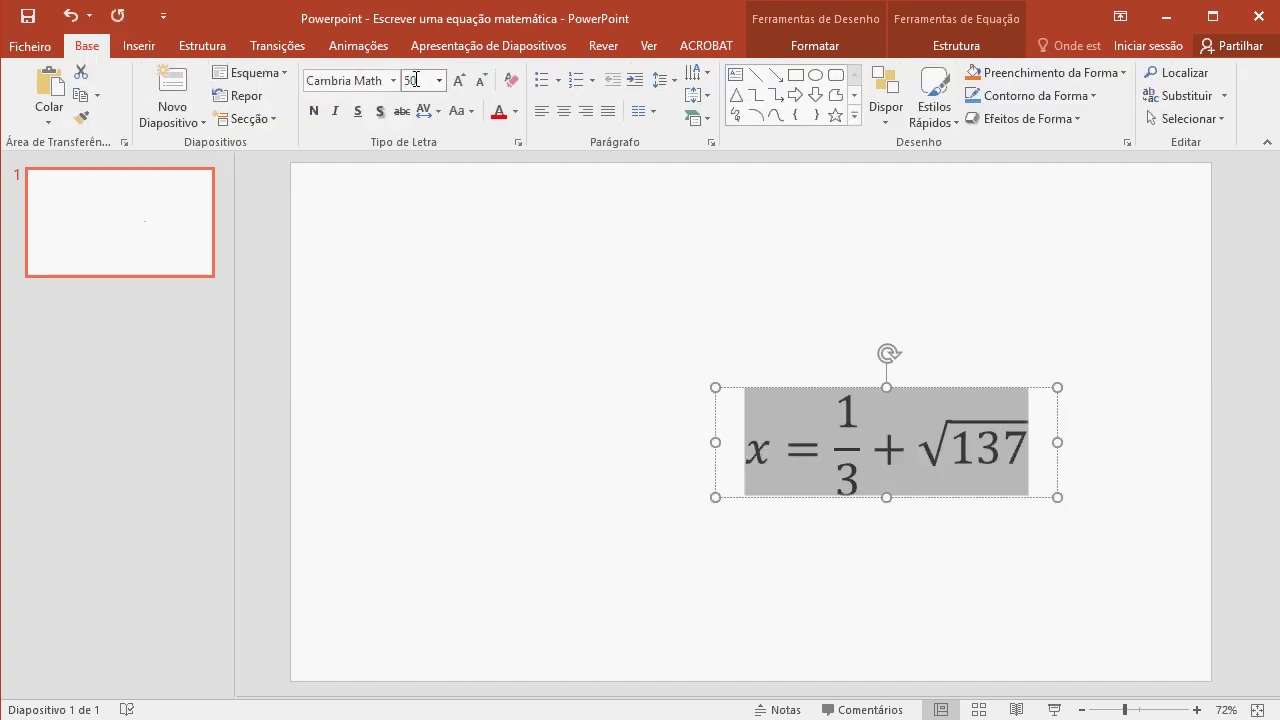
text(100)
key(Return)
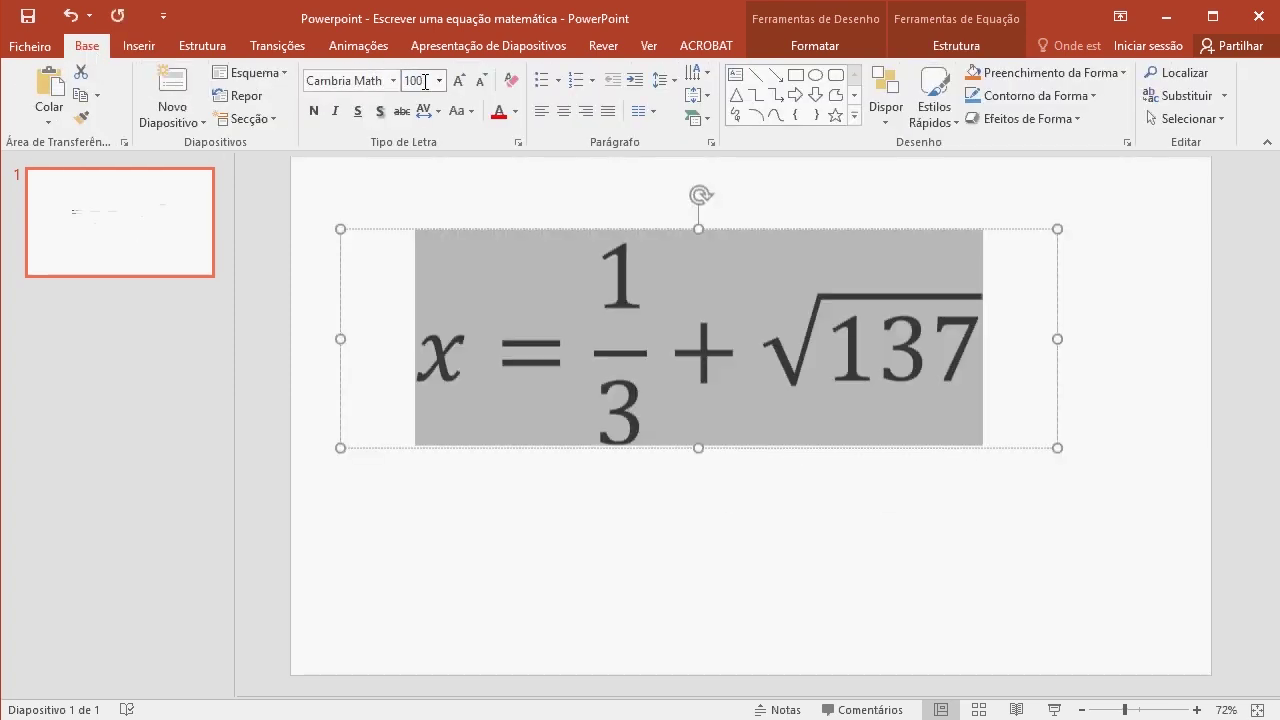
double_click(836, 355)
click(772, 230)
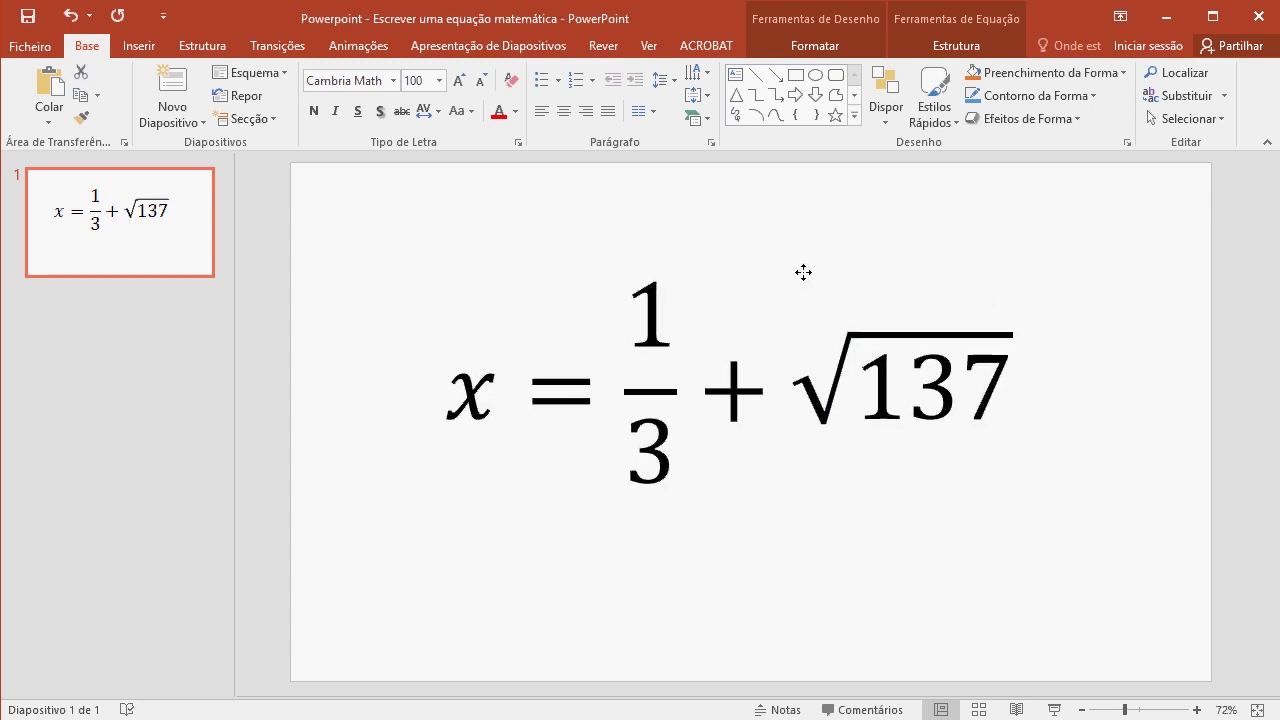
Edit the equation so the denominator reads 13 and the radicand 357
click(729, 408)
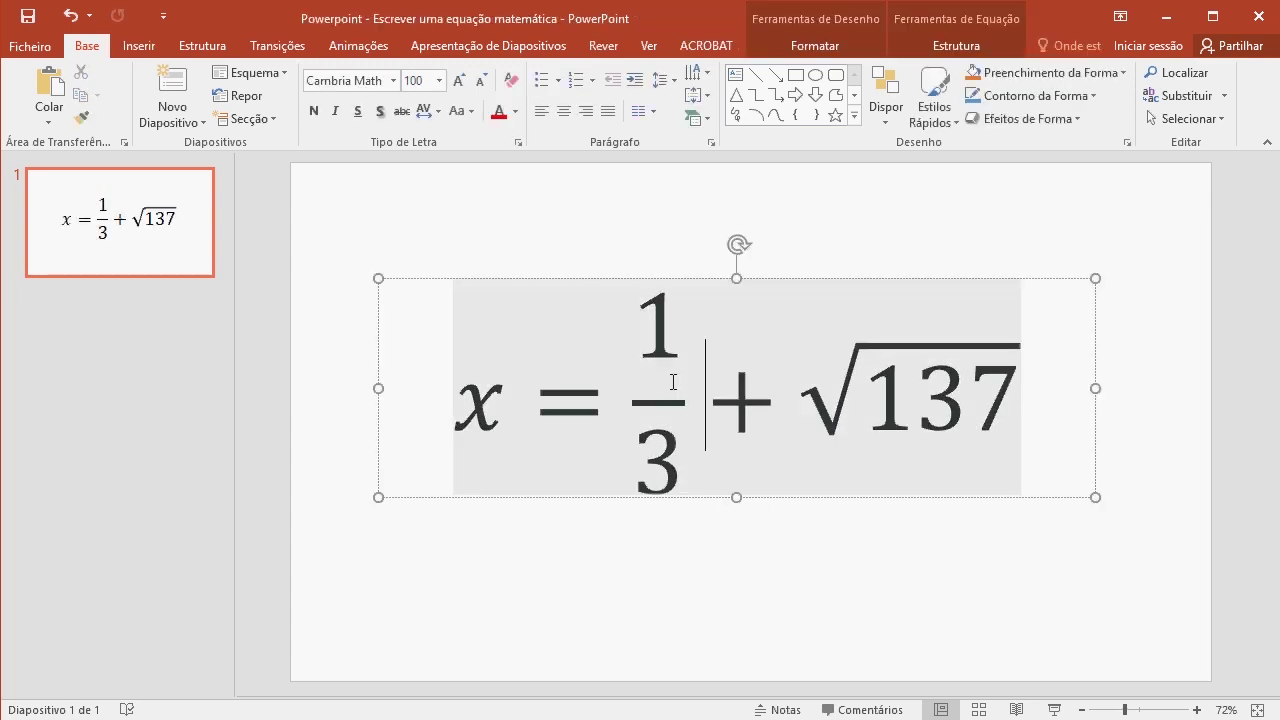
double_click(648, 330)
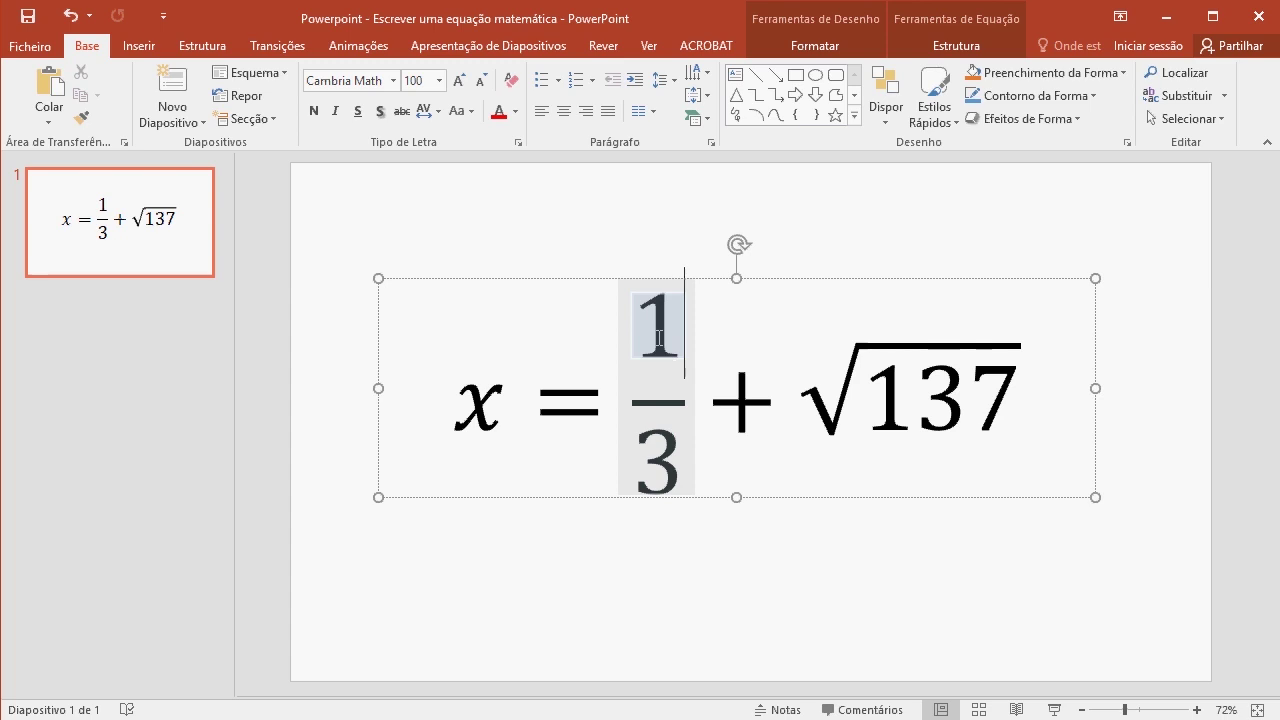
click(679, 465)
key(Left)
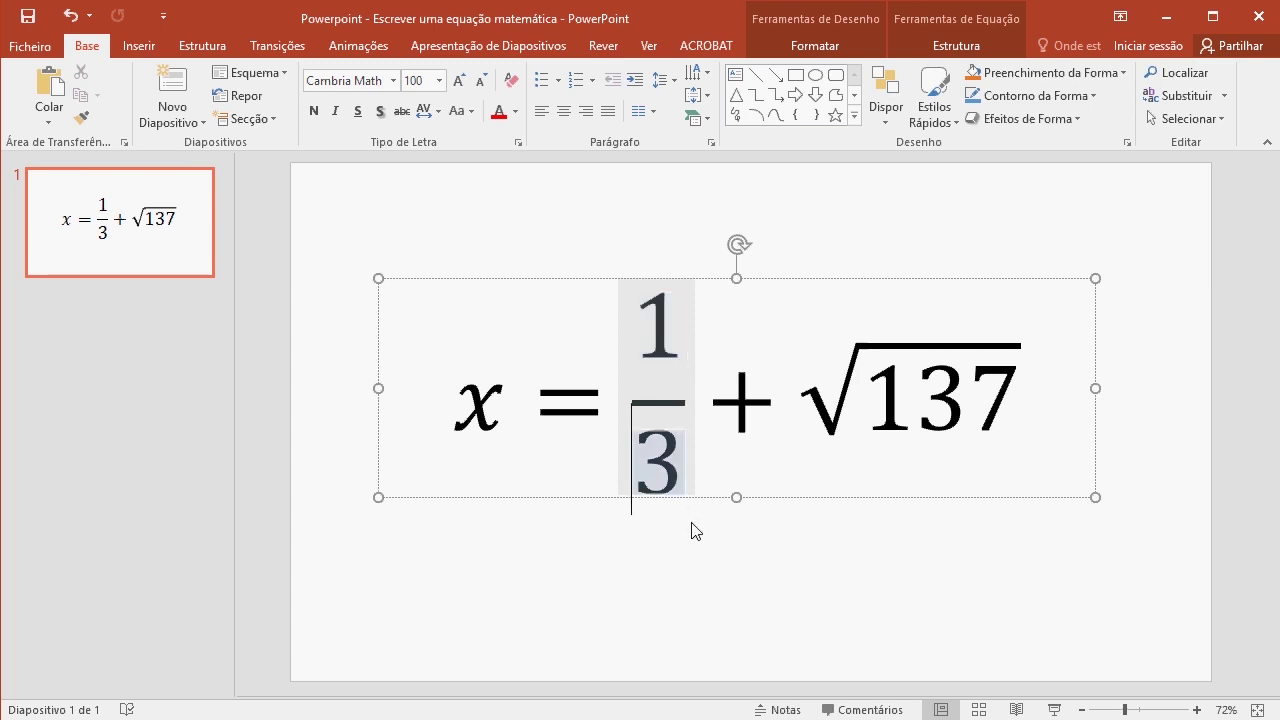
text(1)
double_click(926, 380)
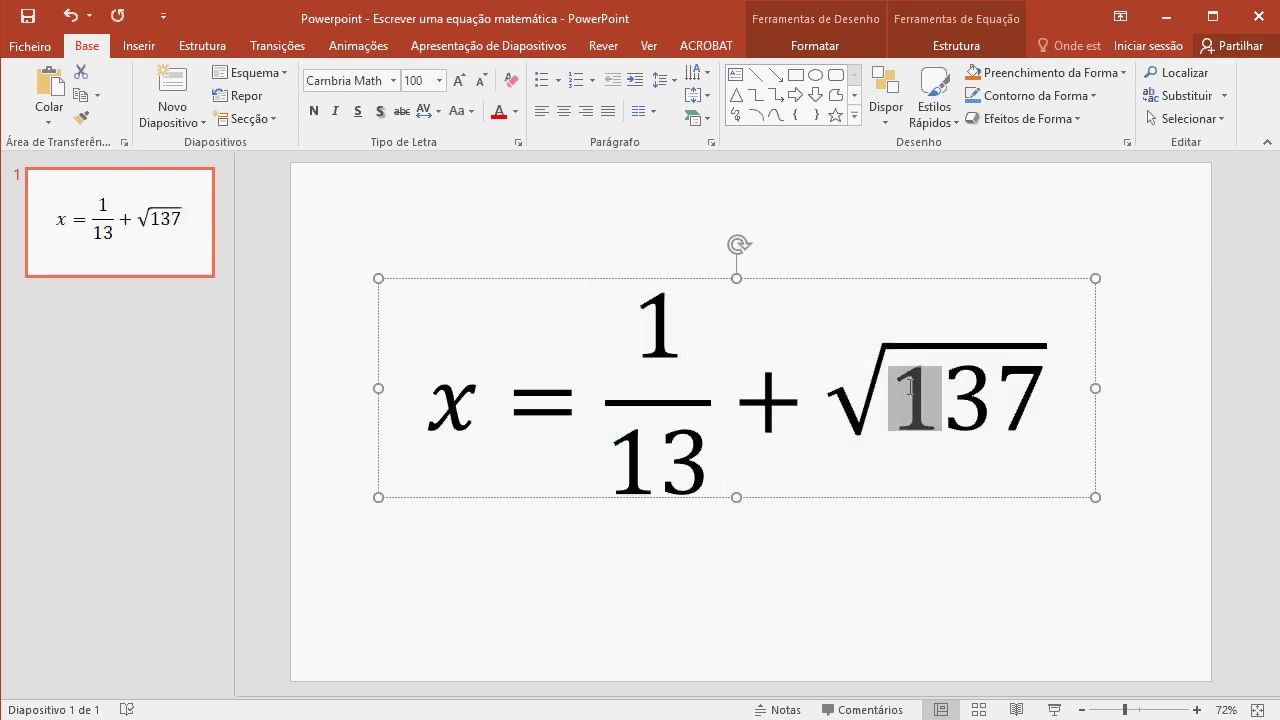
key(Delete)
click(975, 397)
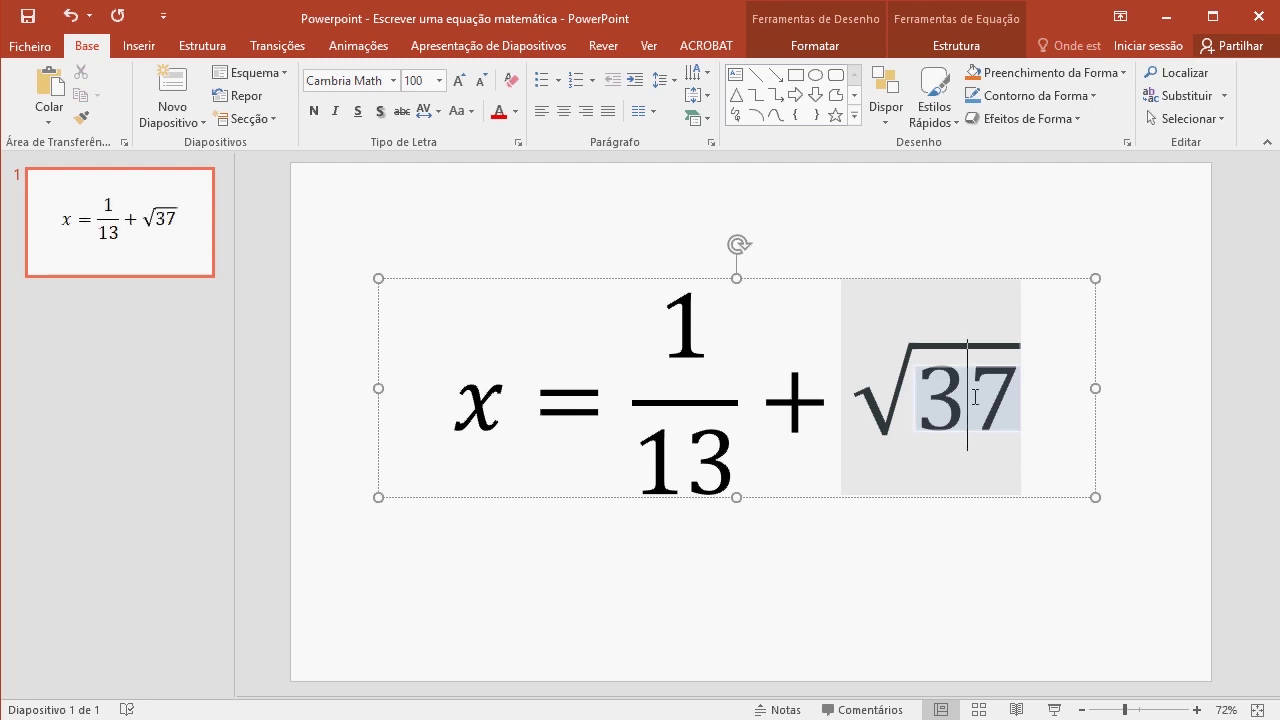
text(5)
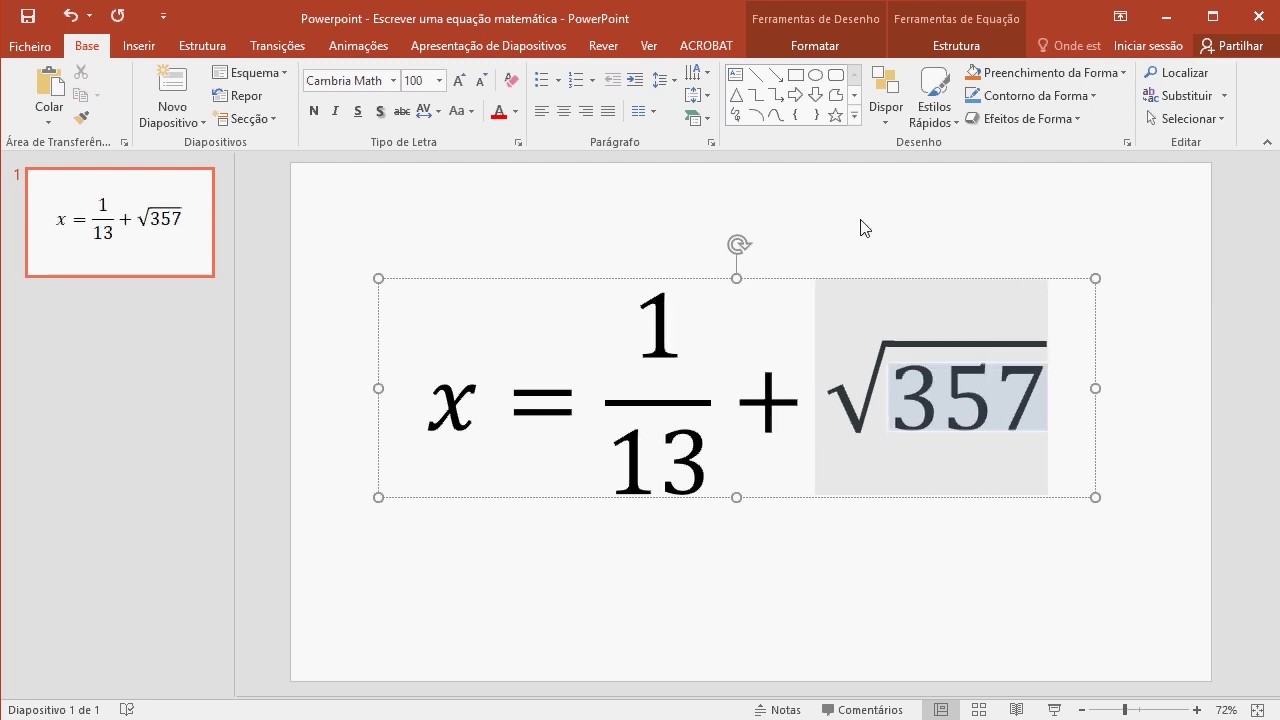
key(Escape)
Duplicate slide 1 and place the copy as slide 2
click(908, 243)
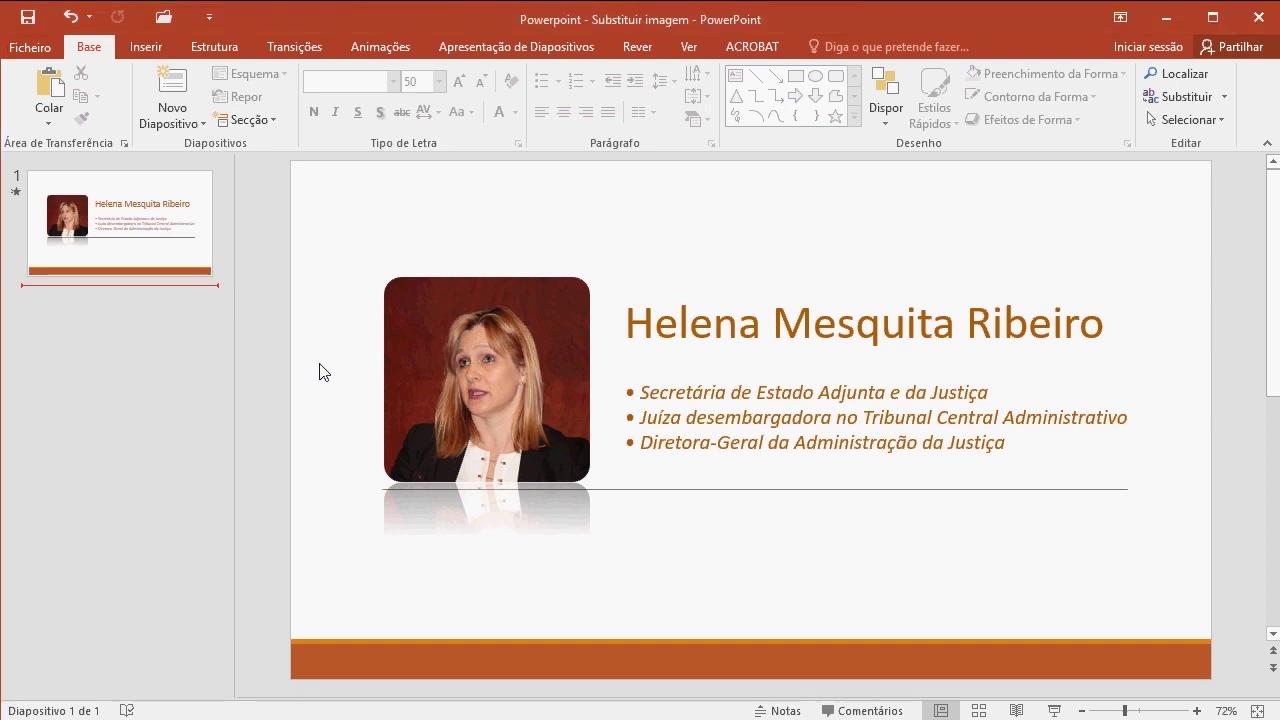
click(156, 212)
key(ctrl+c)
key(ctrl+v)
click(156, 222)
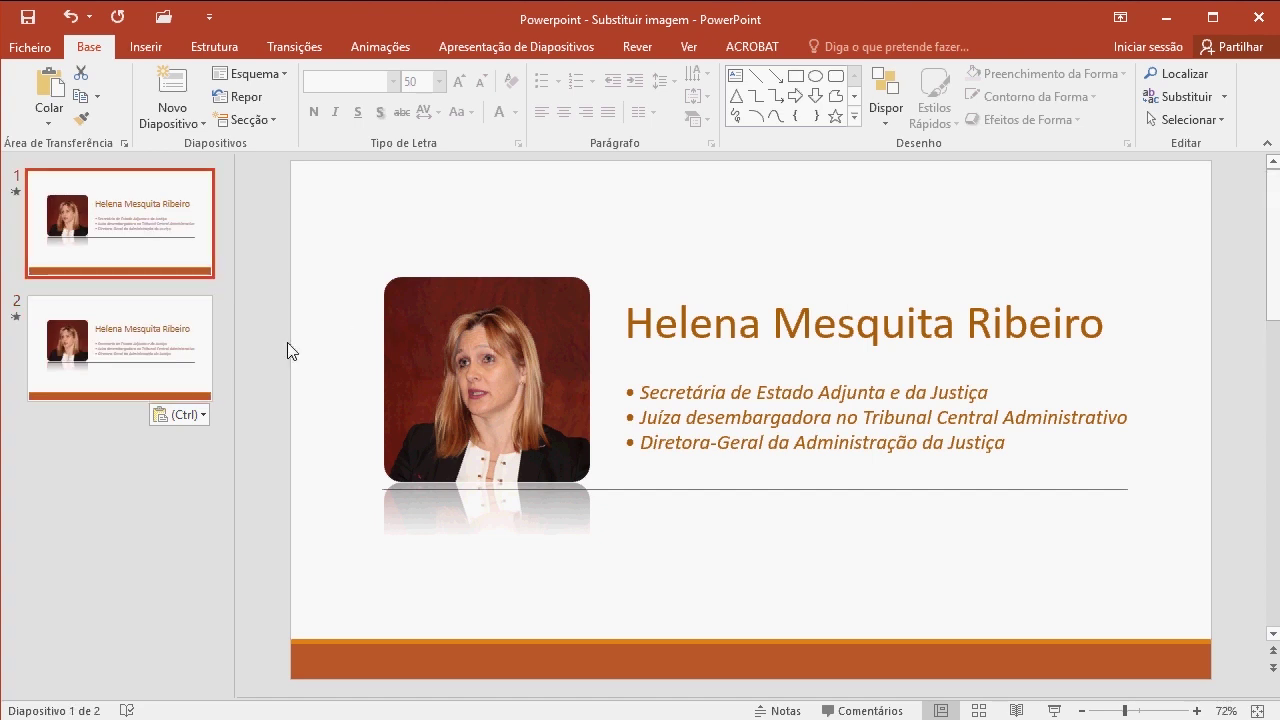
click(175, 340)
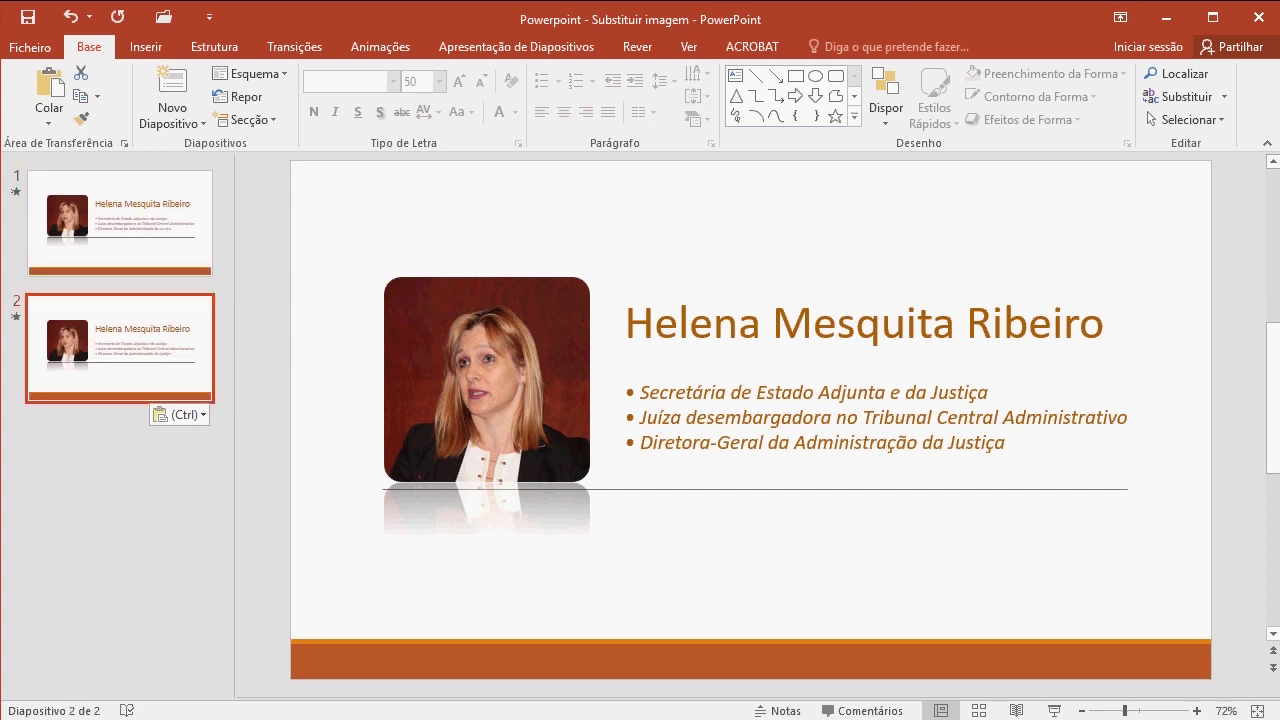
Replace slide 2's title with the new person's name, paste the two STA roles, widen the box
drag(640, 323, 1082, 325)
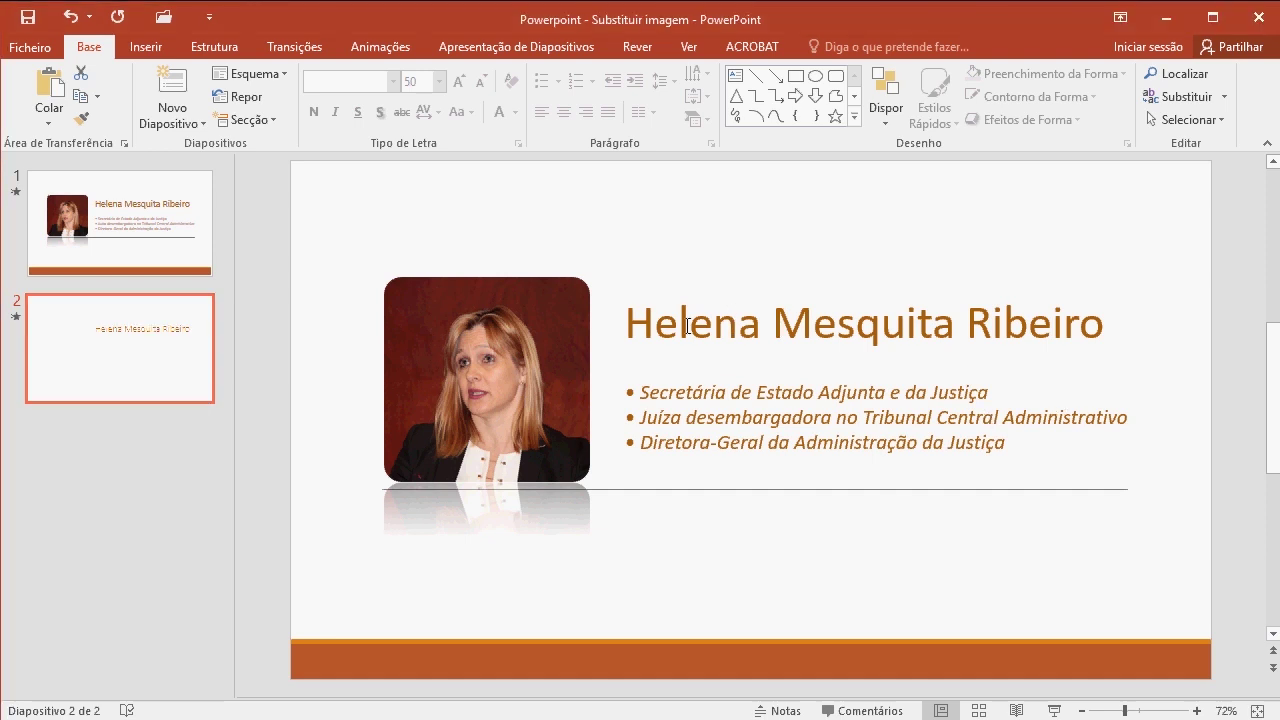
text(Dulce Neto)
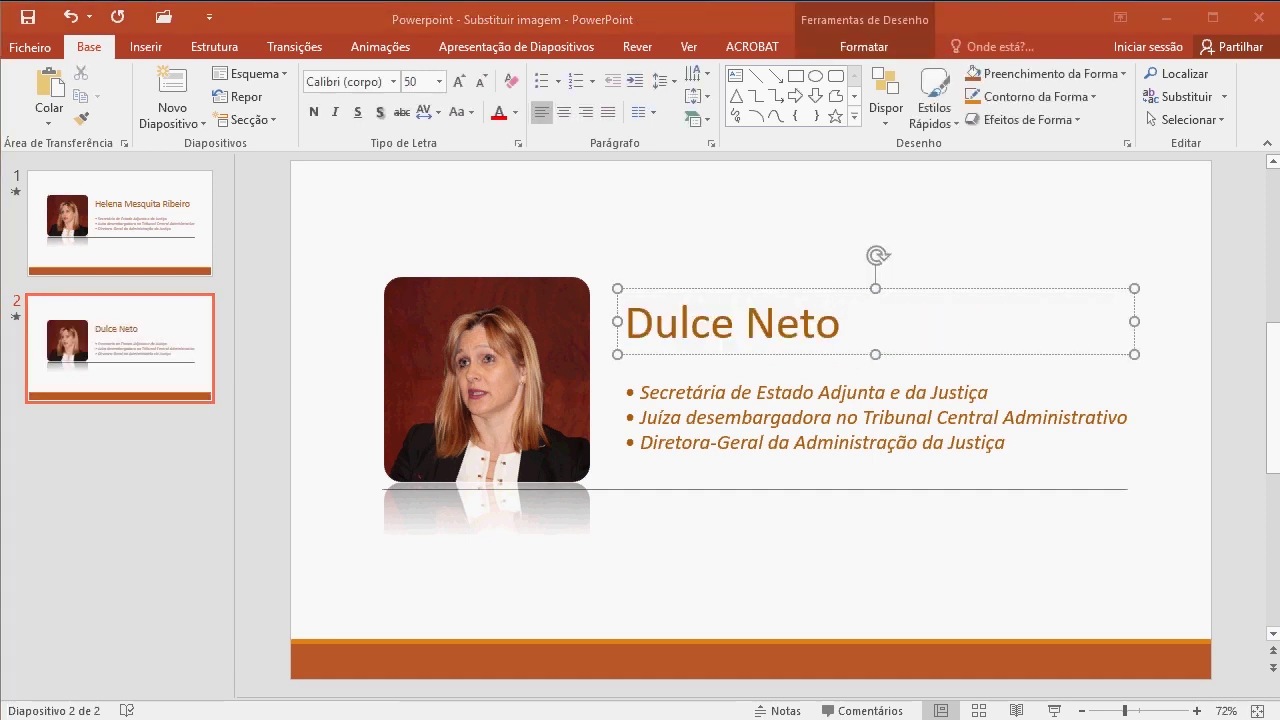
click(1010, 444)
key(ctrl+a)
key(ctrl+v)
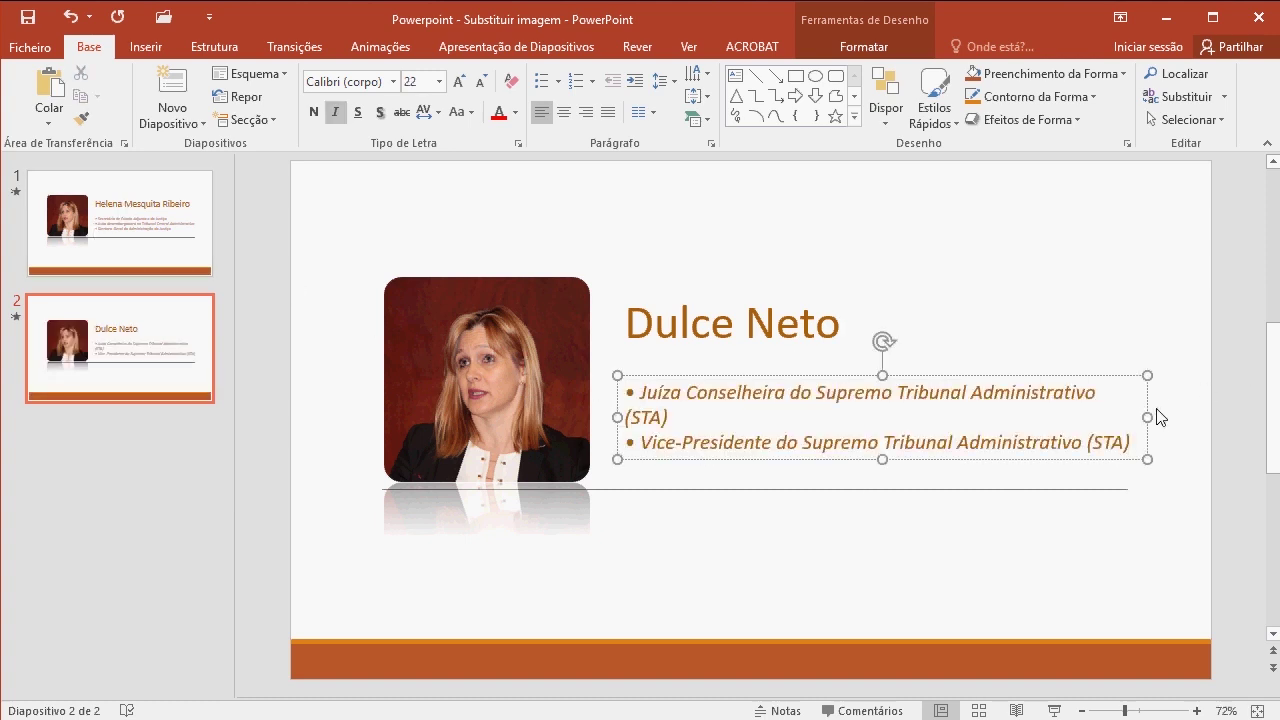
drag(1152, 414, 1178, 413)
Compare slide 1 with slide 2, then select the photo on slide 2
click(137, 226)
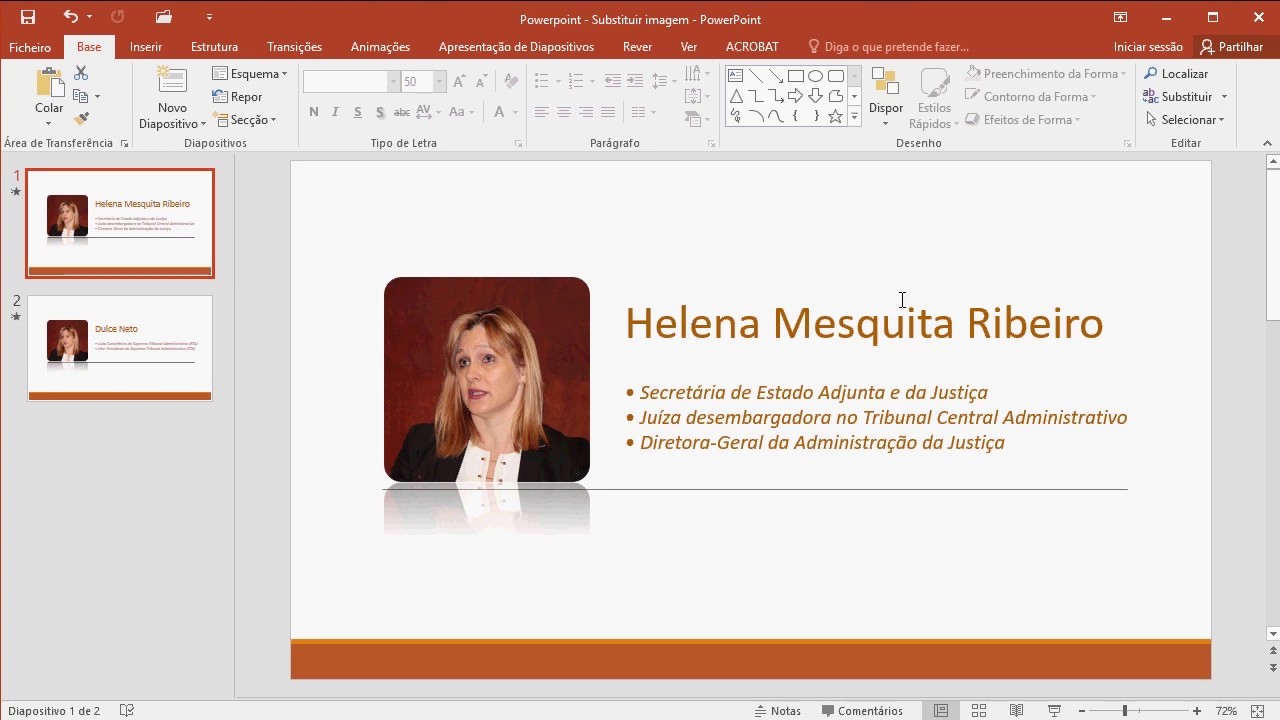
click(515, 343)
click(689, 322)
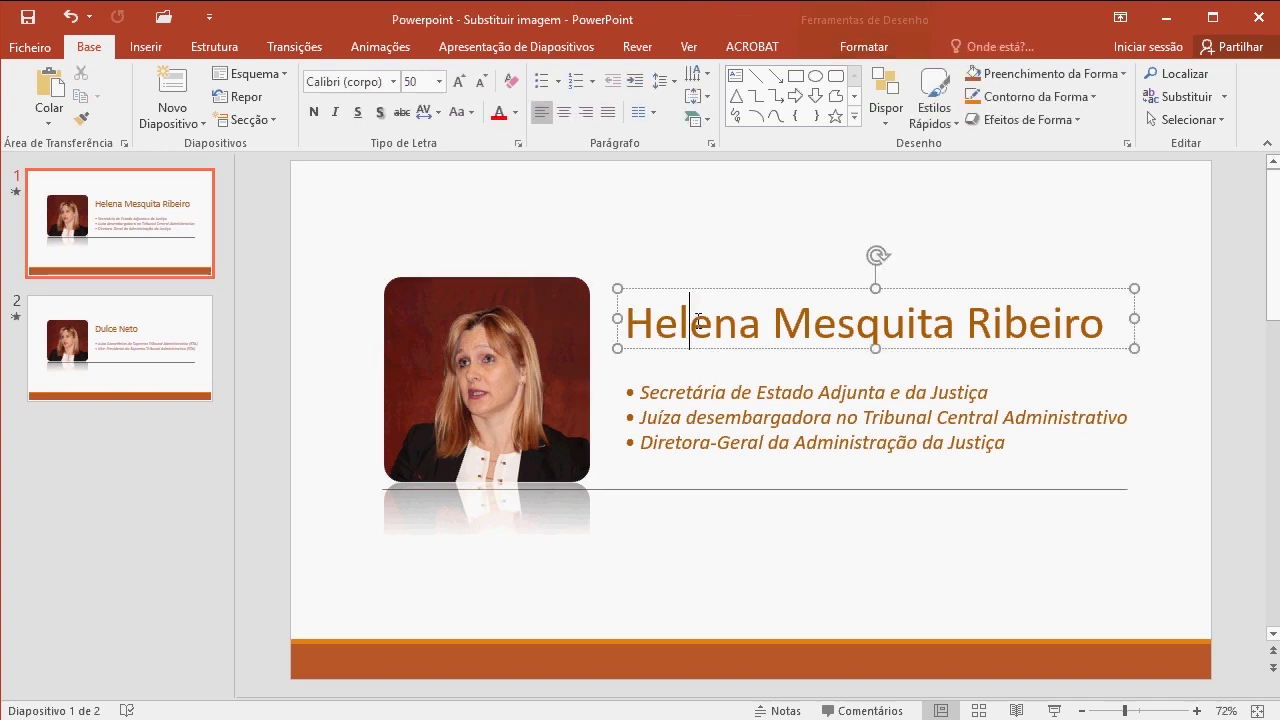
click(118, 360)
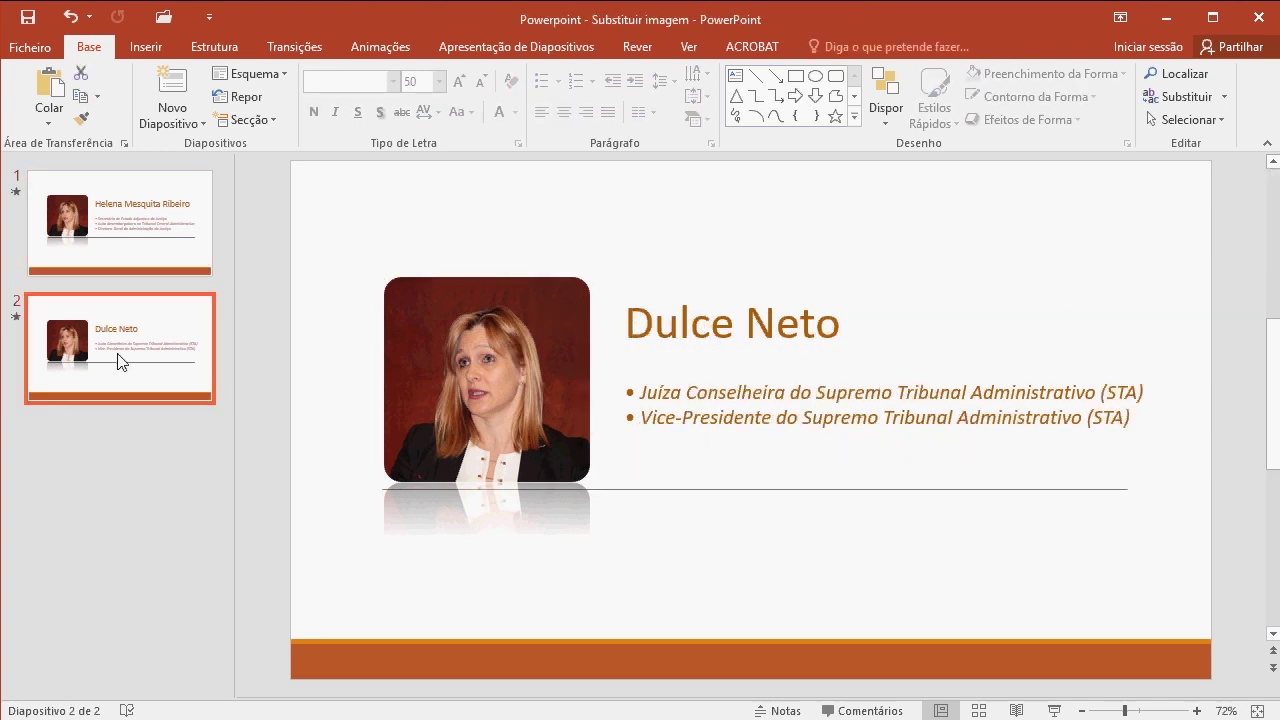
click(676, 331)
click(498, 347)
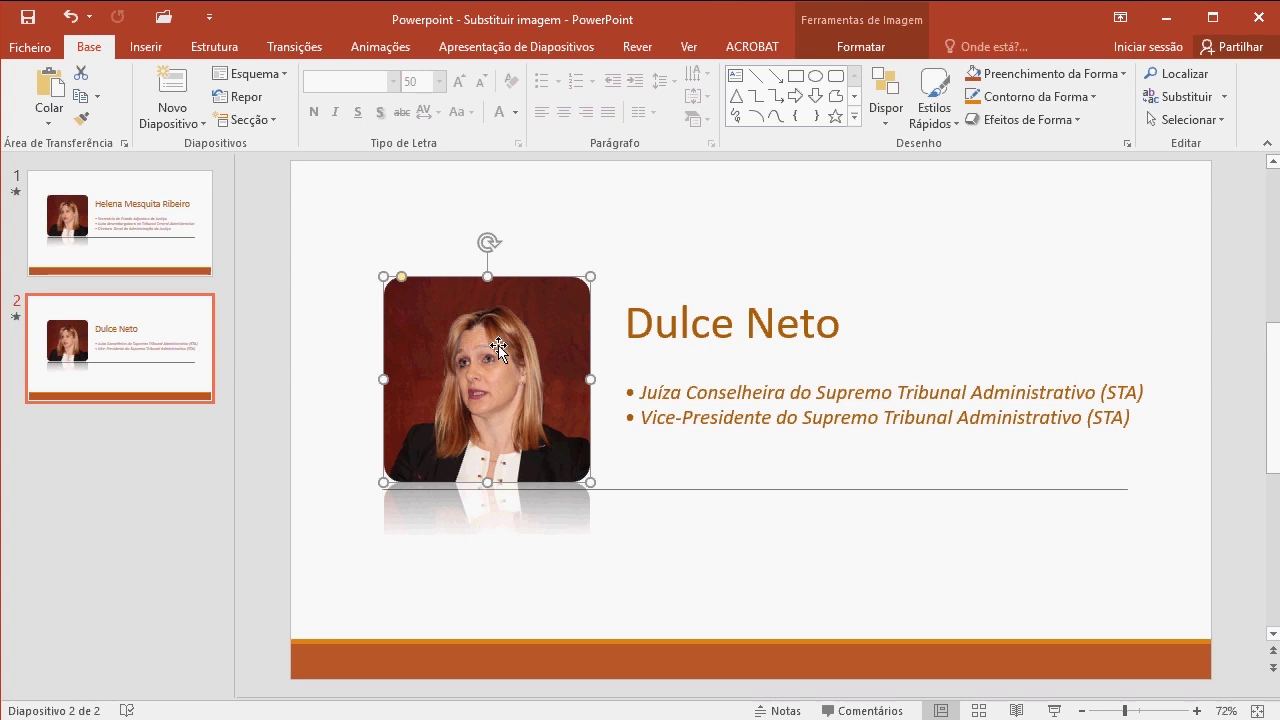
Replace slide 2's photo with IMG_6644 using Alterar Imagem > De um ficheiro
right_click(527, 337)
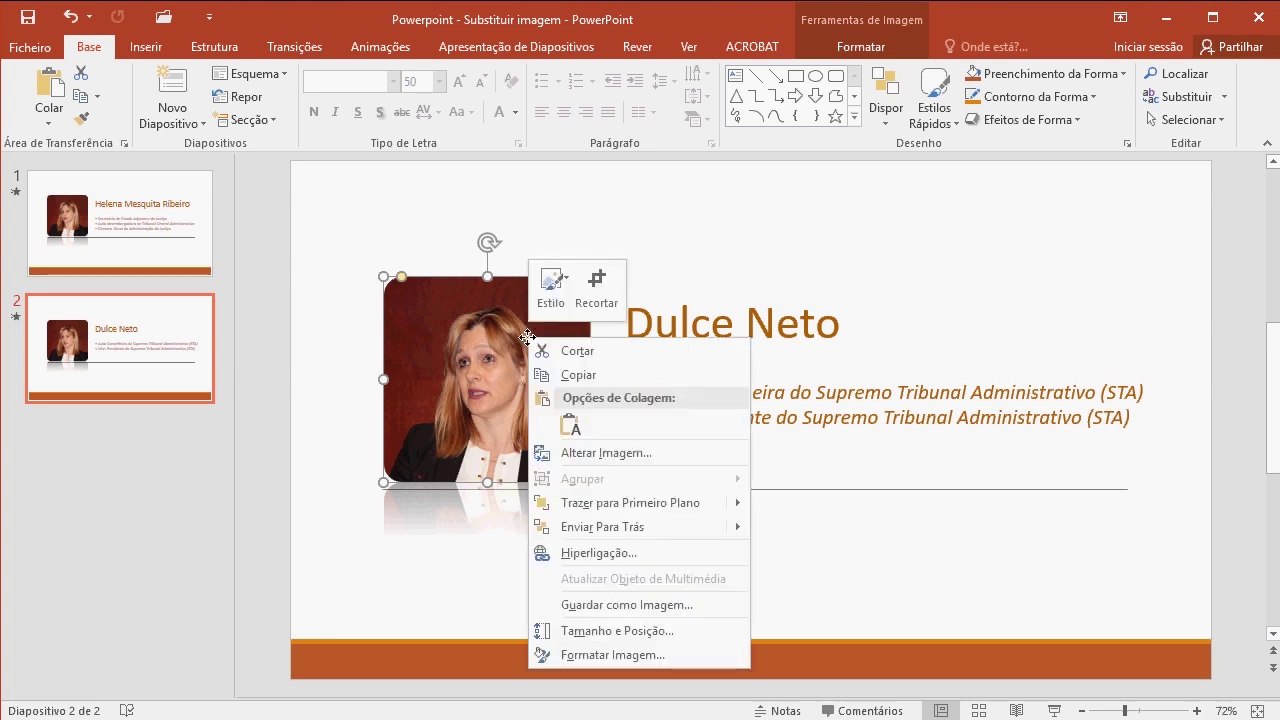
click(604, 455)
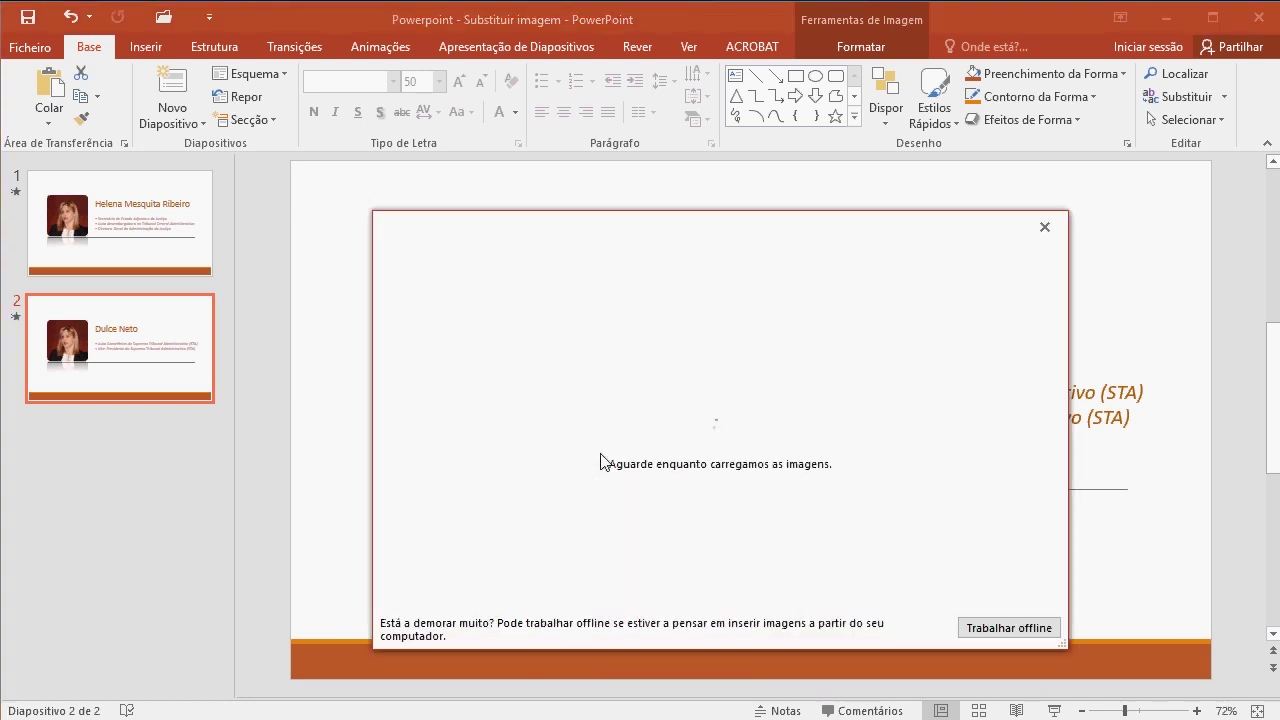
click(774, 330)
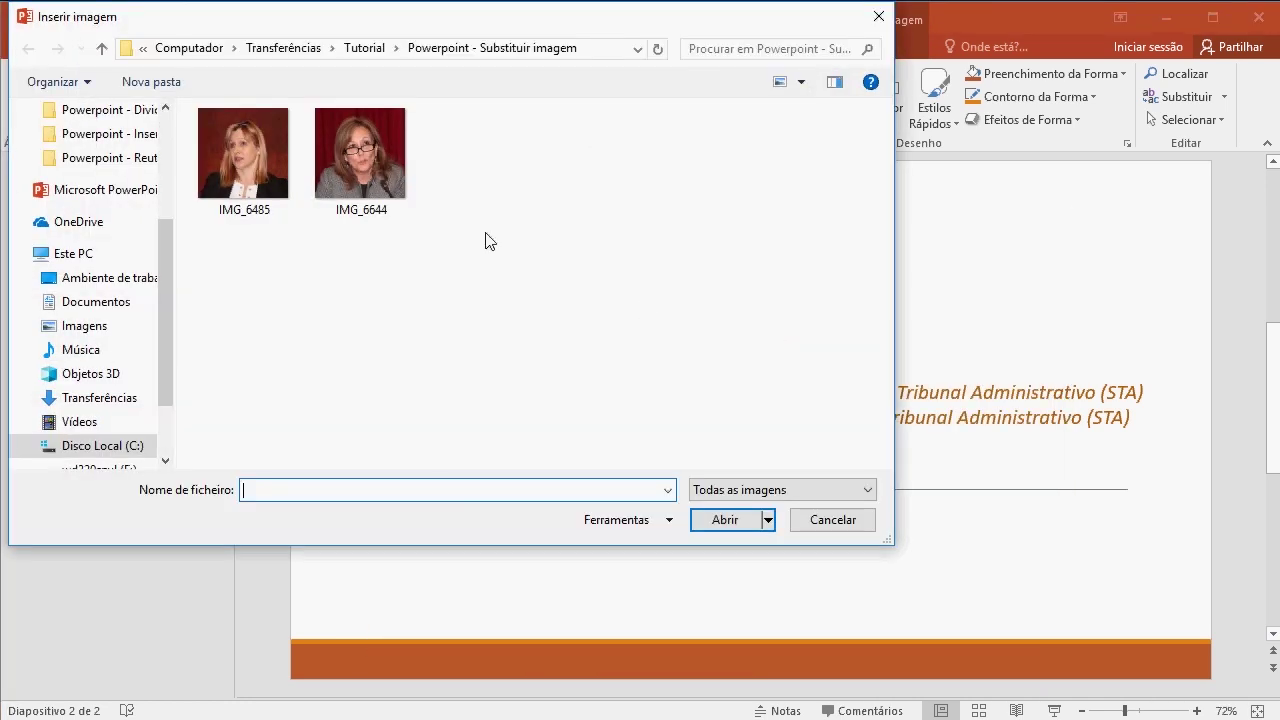
click(397, 214)
click(727, 524)
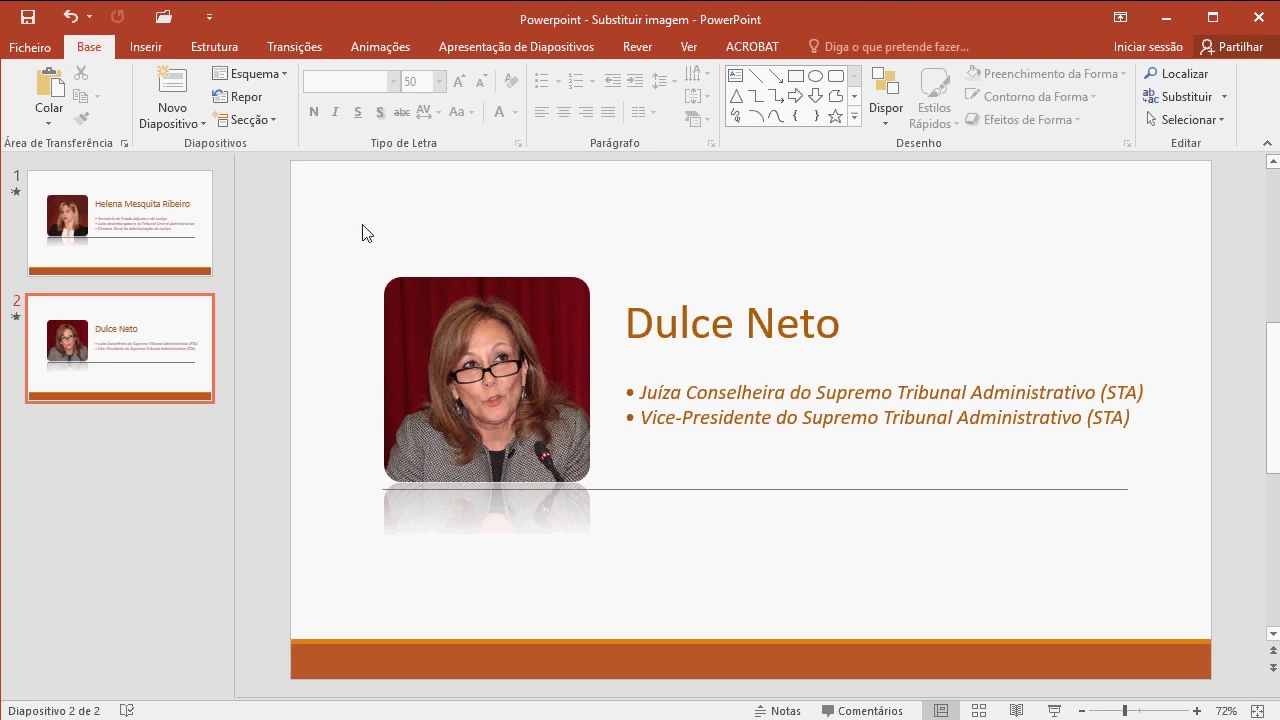
Compare the new photo on slide 2 against slide 1's photo
click(148, 222)
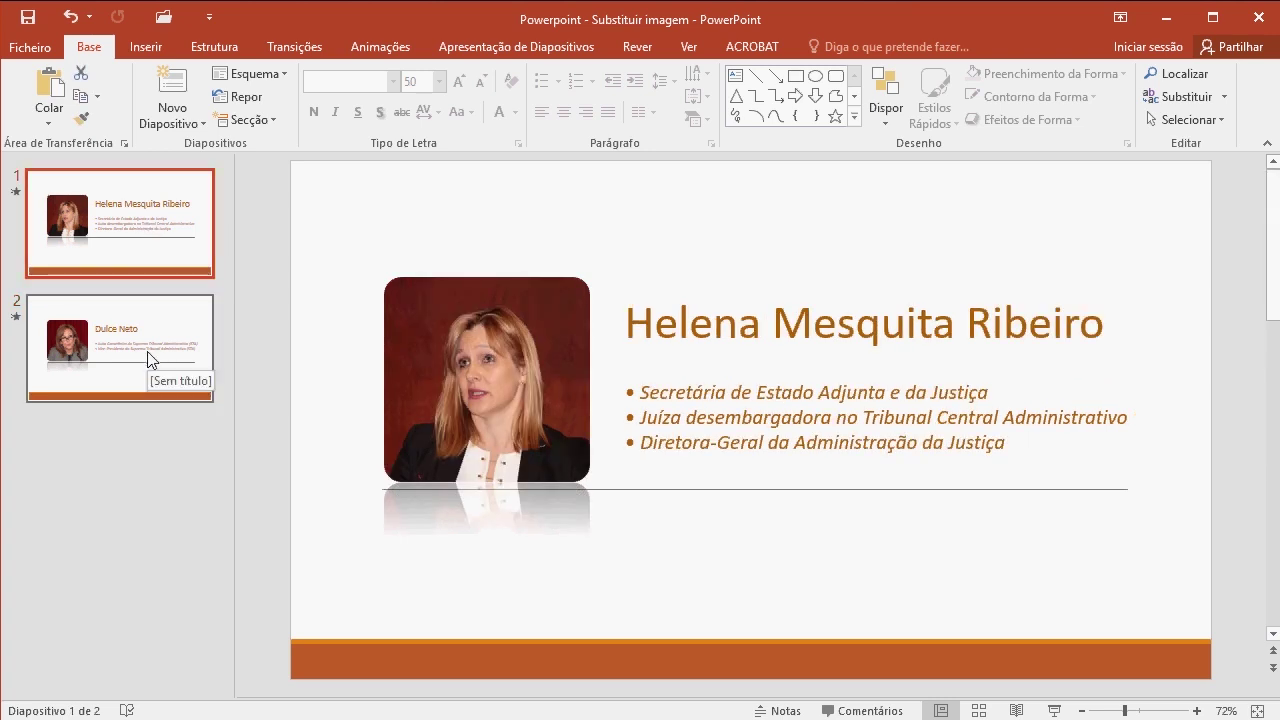
click(148, 334)
click(150, 238)
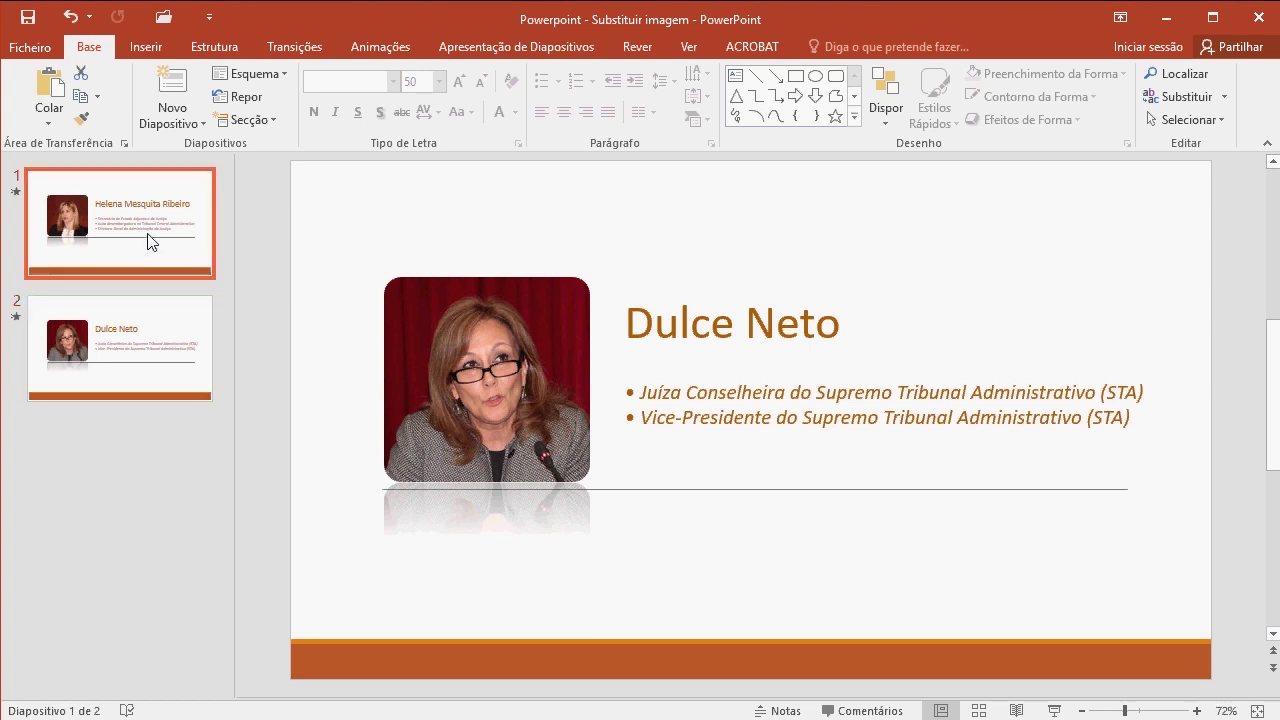
click(143, 358)
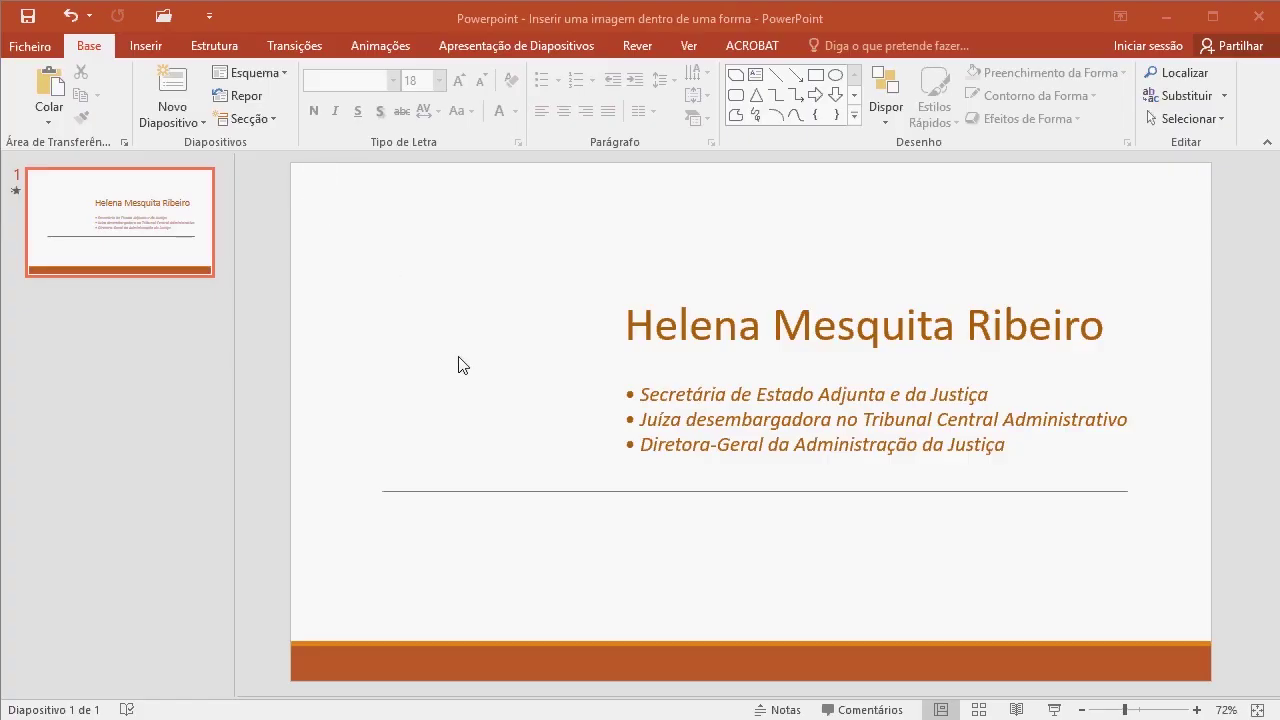
Draw a snipped-corner rectangle to the left of the title
click(146, 46)
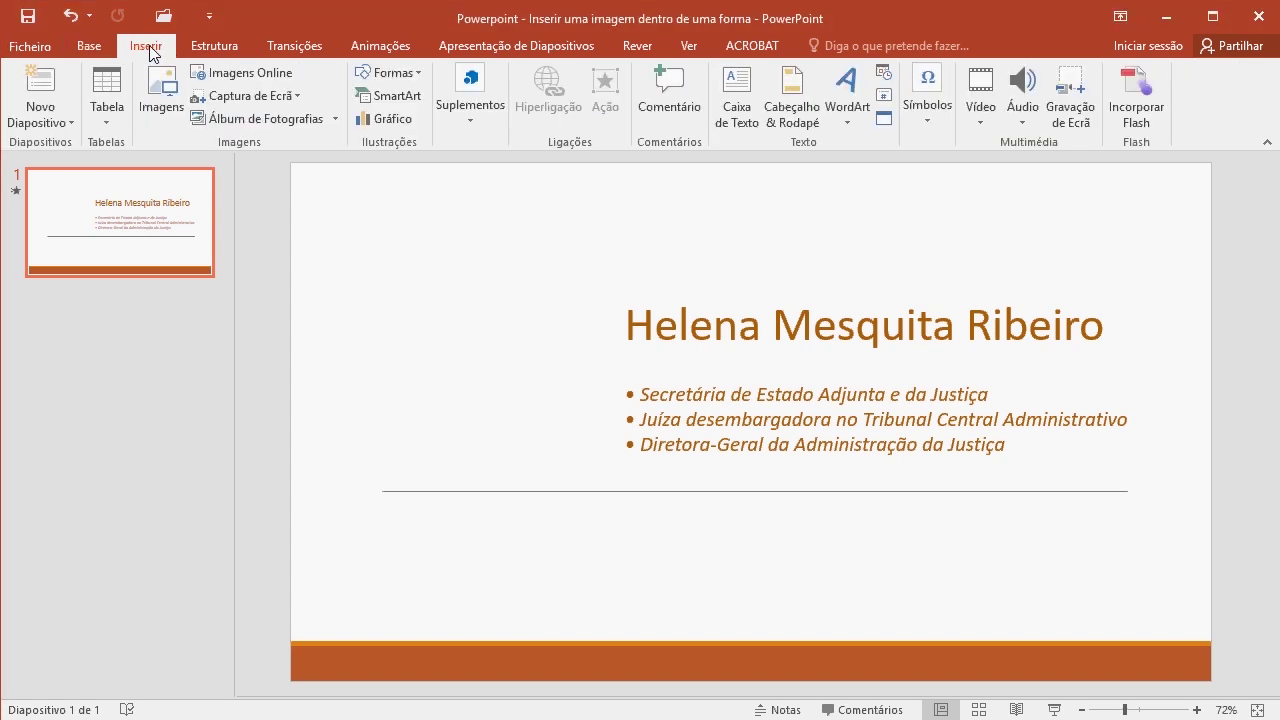
click(393, 73)
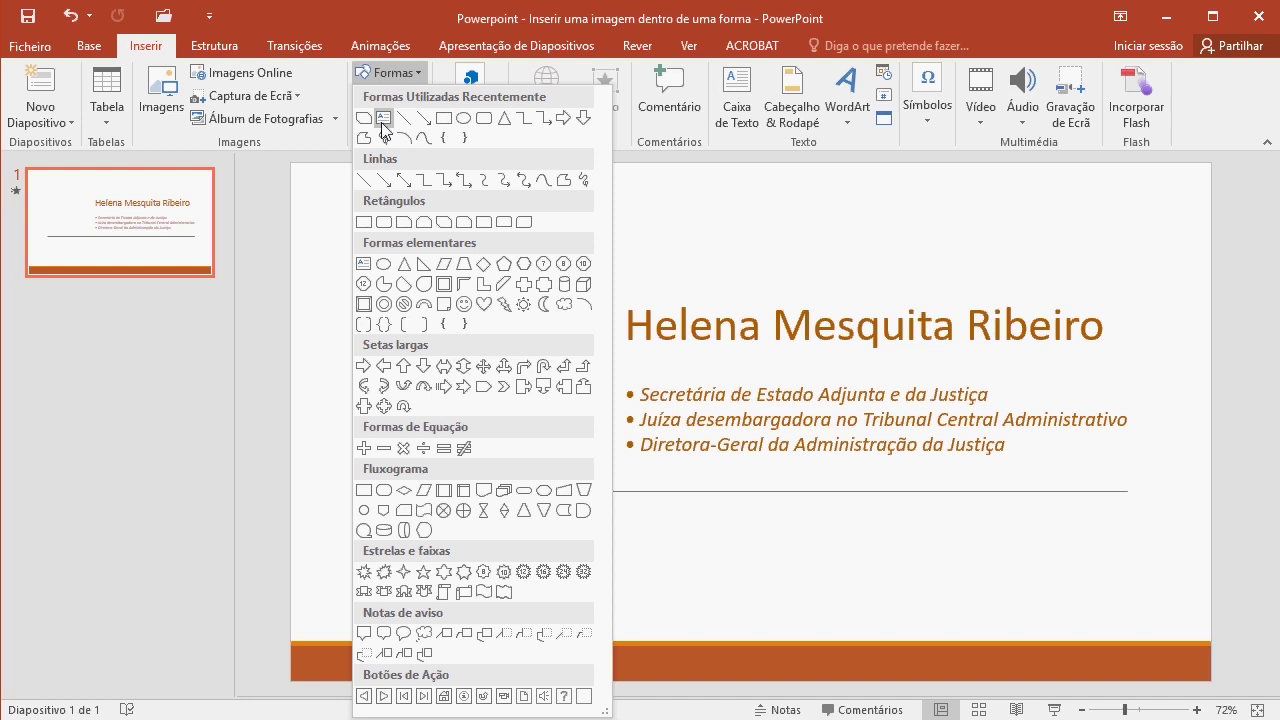
click(374, 125)
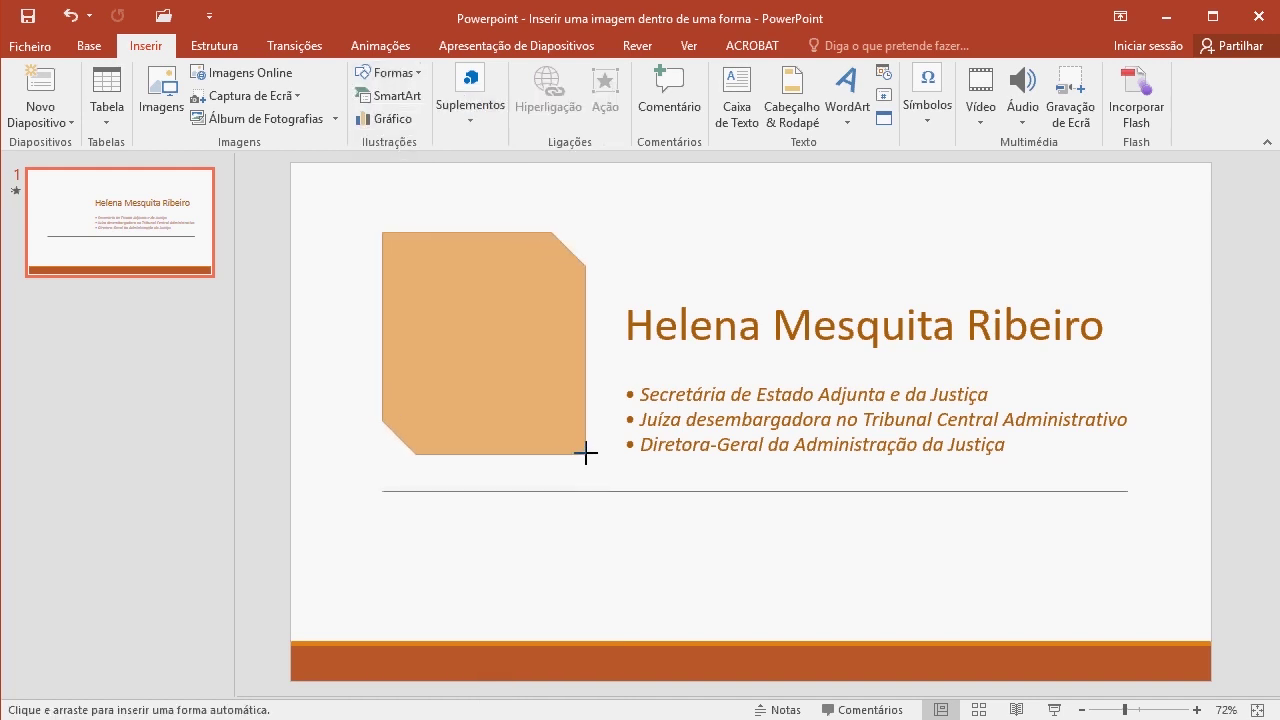
drag(565, 428, 584, 455)
Fill the shape with the 500px portrait photo via Preenchimento da Forma > Imagem
click(536, 383)
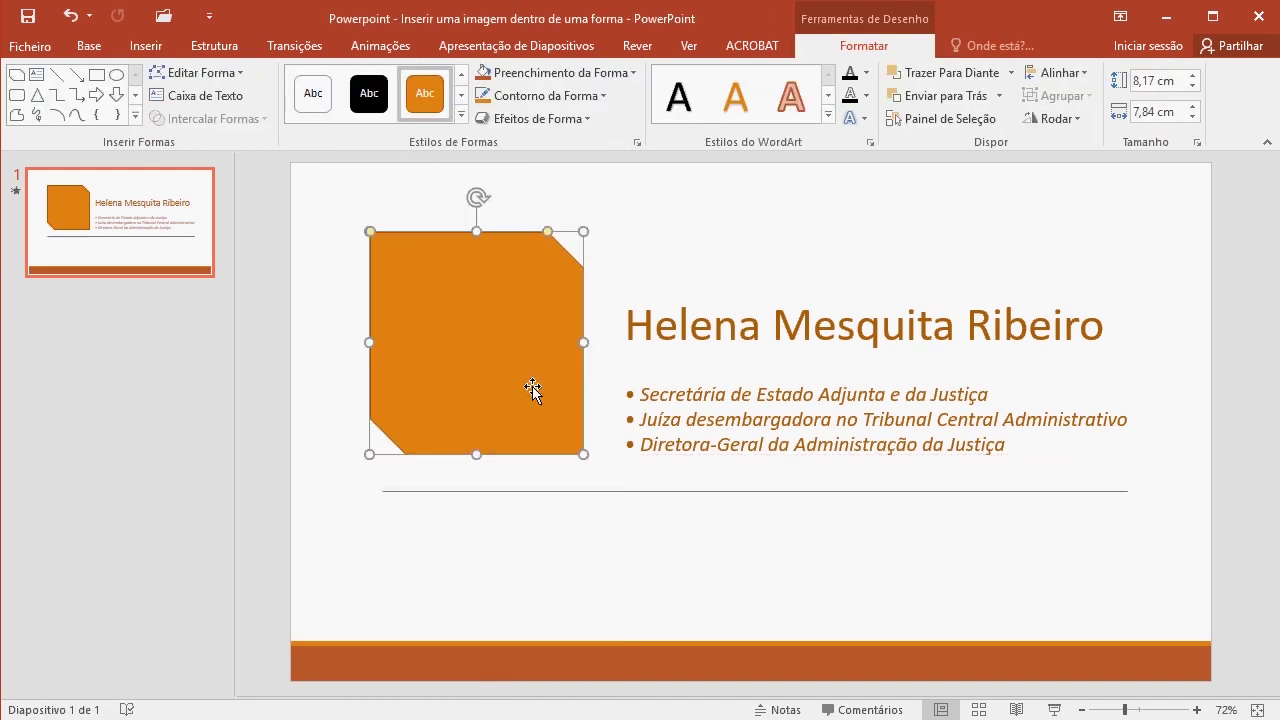
click(609, 77)
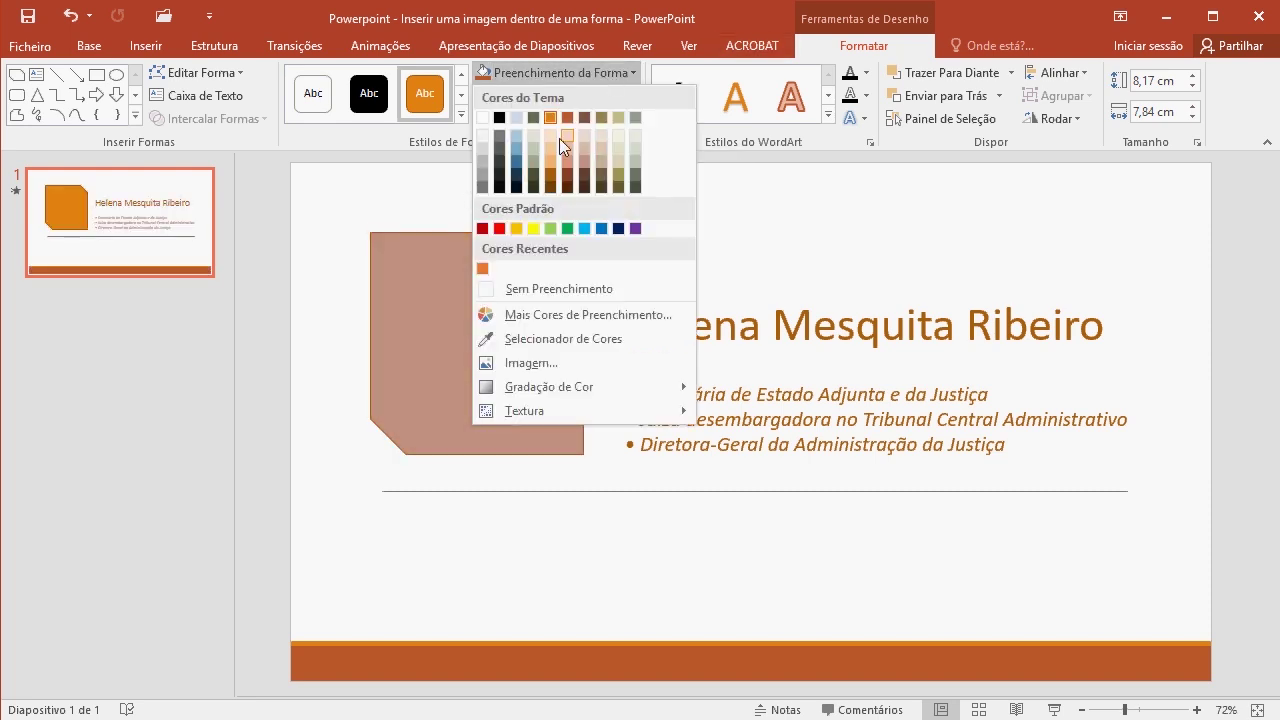
click(538, 366)
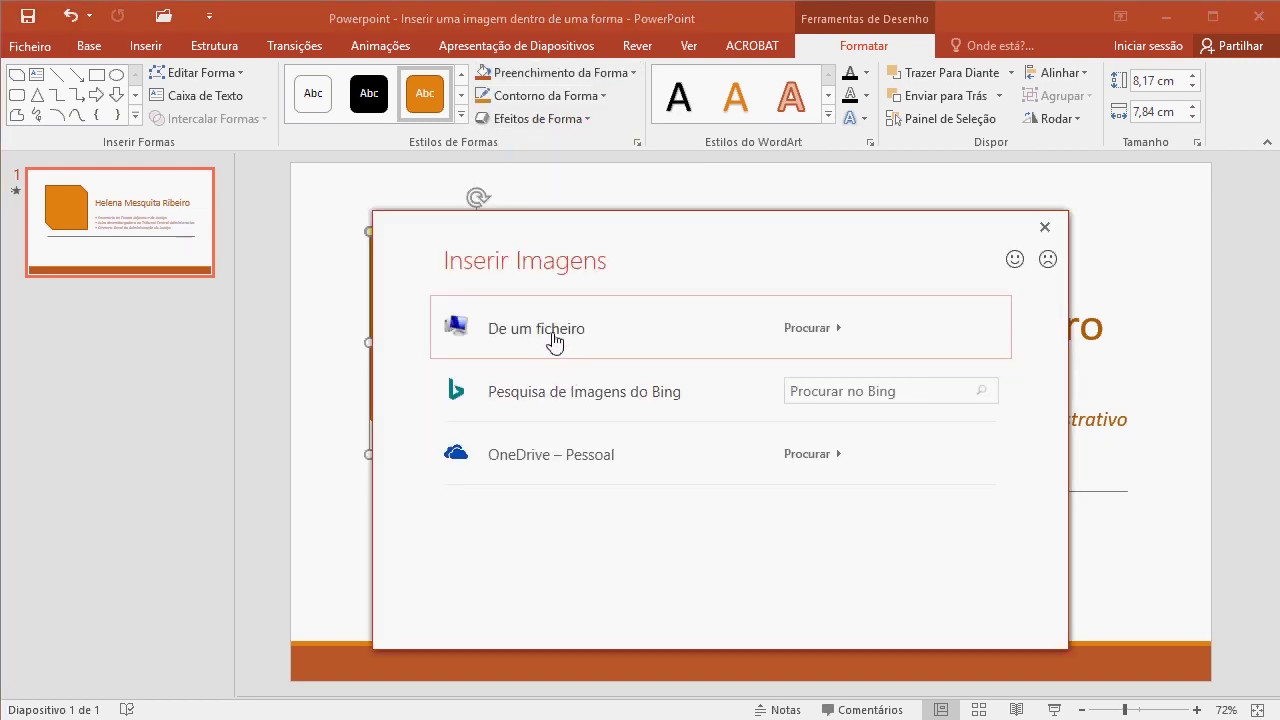
click(554, 338)
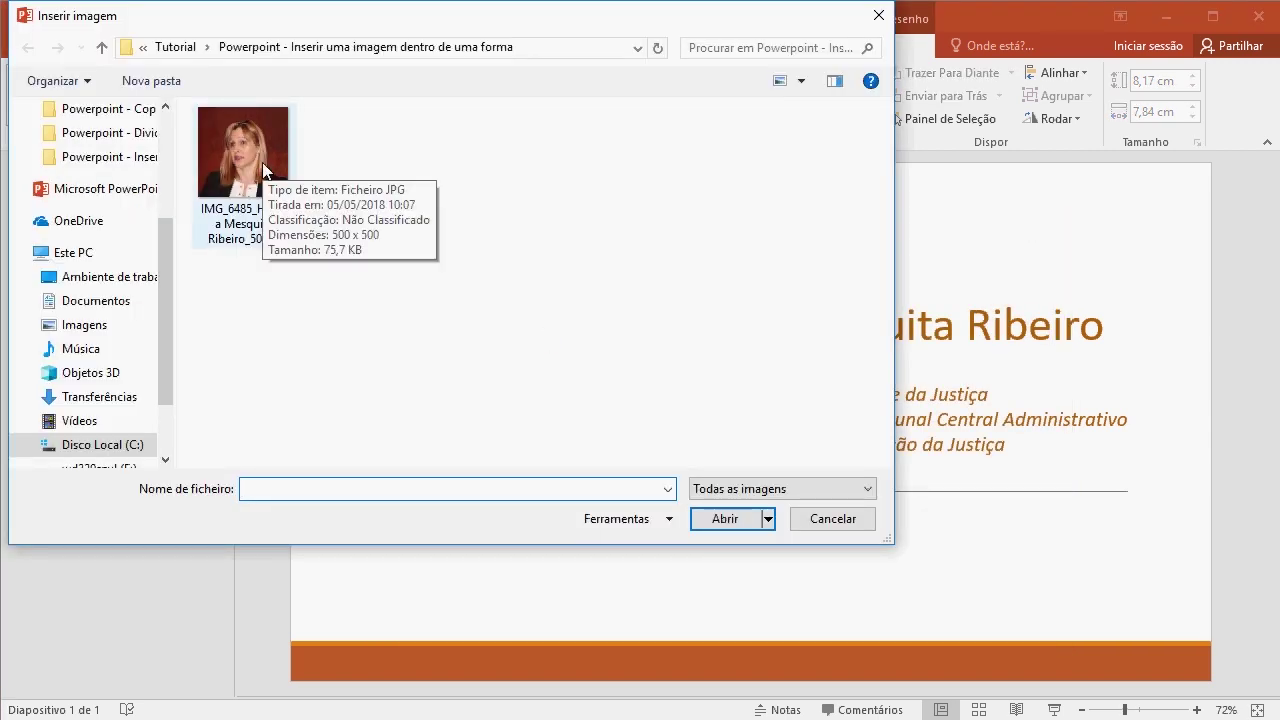
click(265, 170)
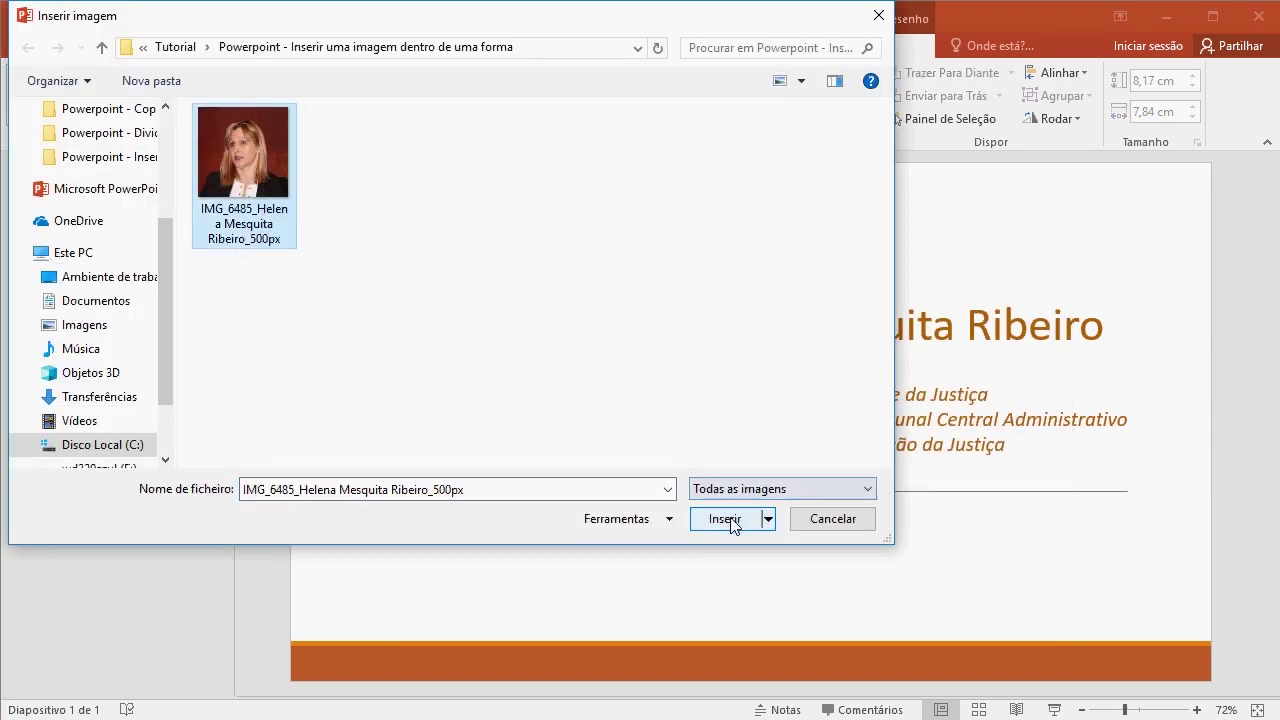
click(734, 522)
click(605, 300)
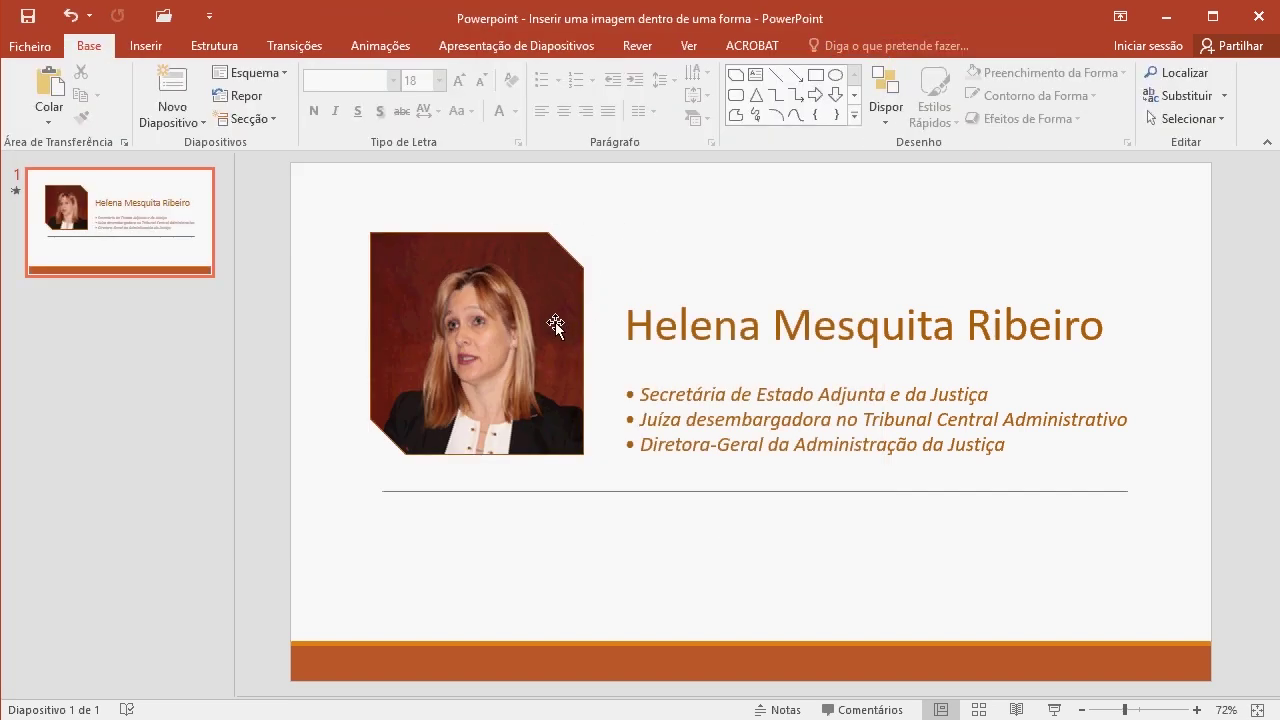
Set the picture shape's outline to the orange theme colour with a heavier Espessura weight
double_click(526, 335)
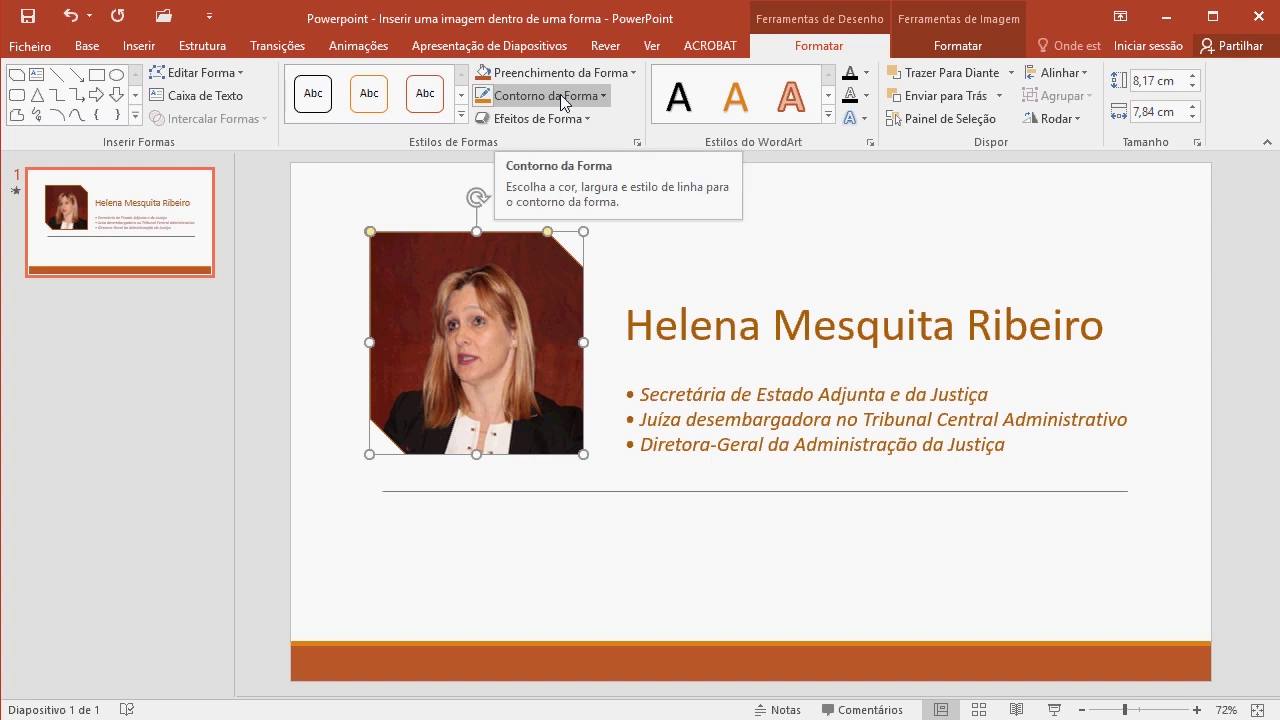
click(560, 94)
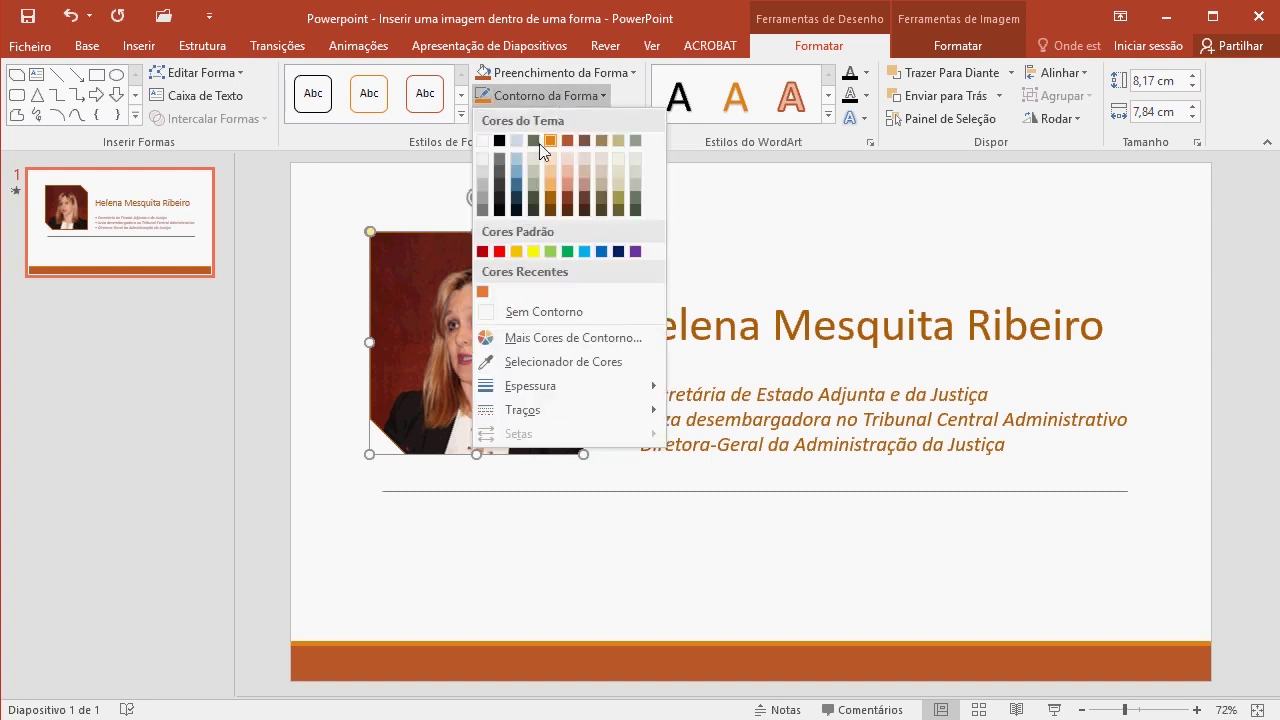
click(536, 159)
click(538, 95)
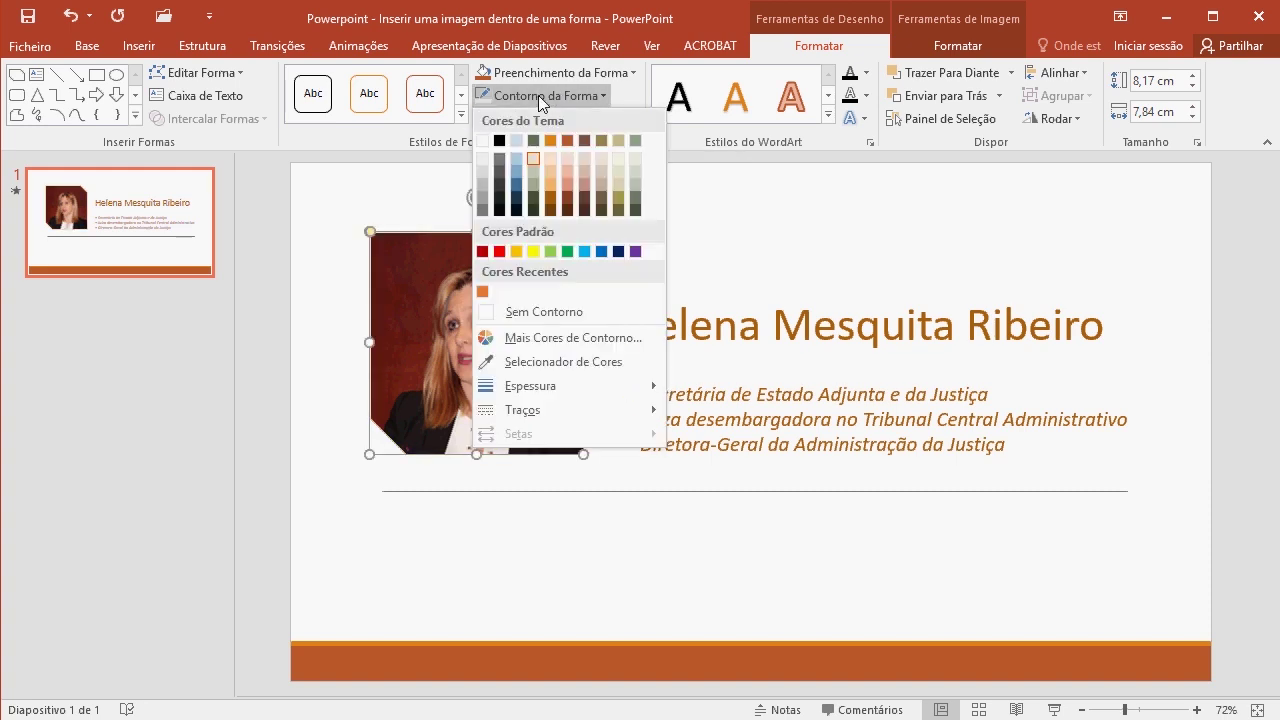
mouse_move(551, 386)
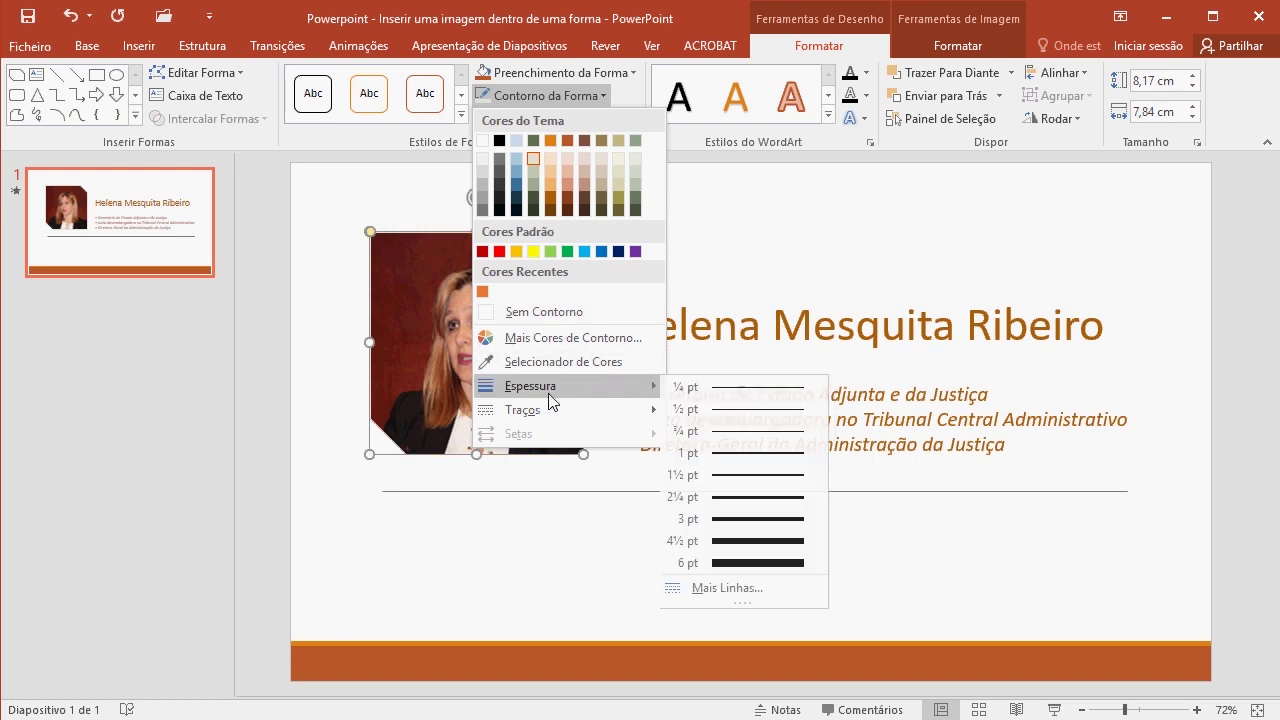
click(766, 521)
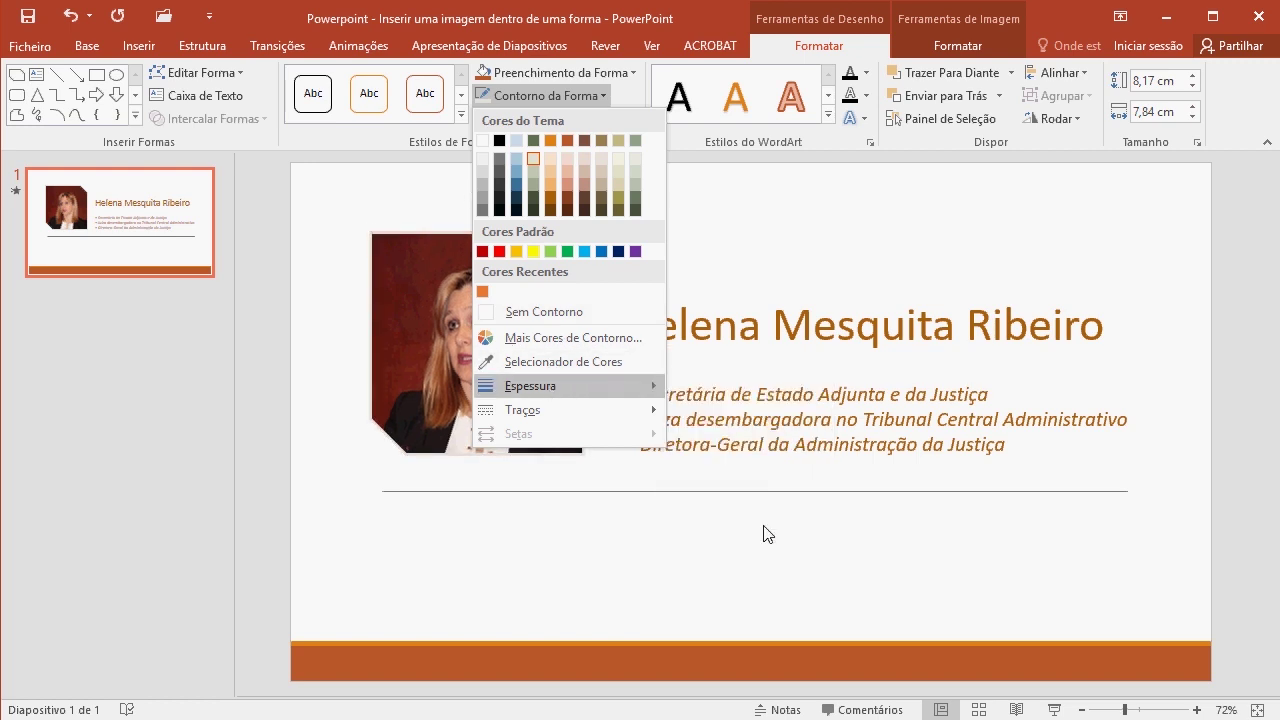
click(553, 98)
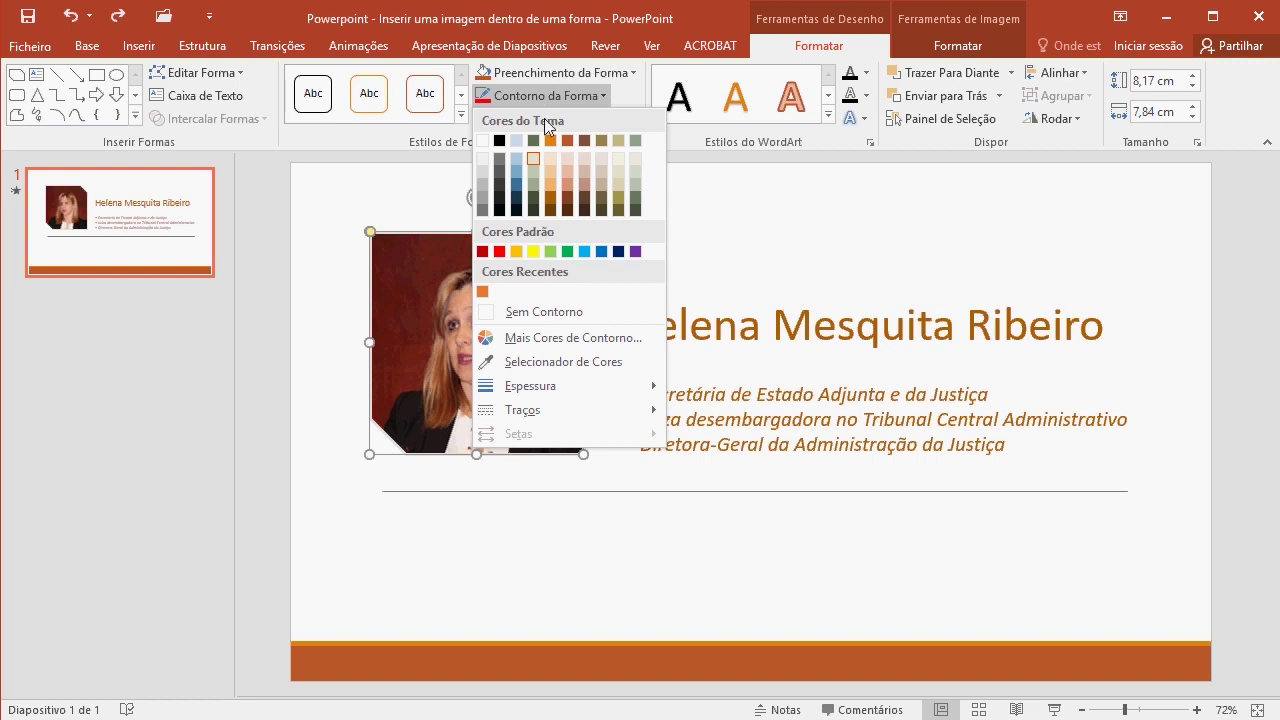
click(552, 148)
click(670, 238)
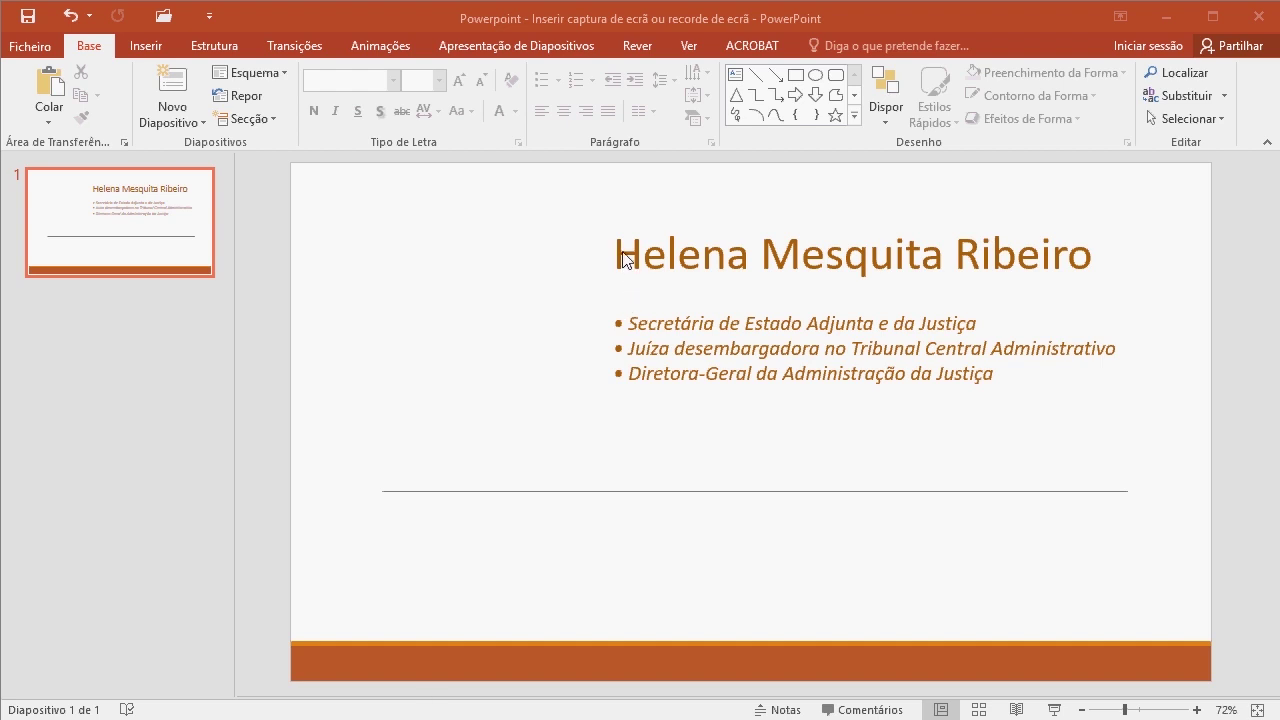
Check the browser photo page, then start Recorte de Ecrã from Inserir > Captura de Ecrã
click(537, 302)
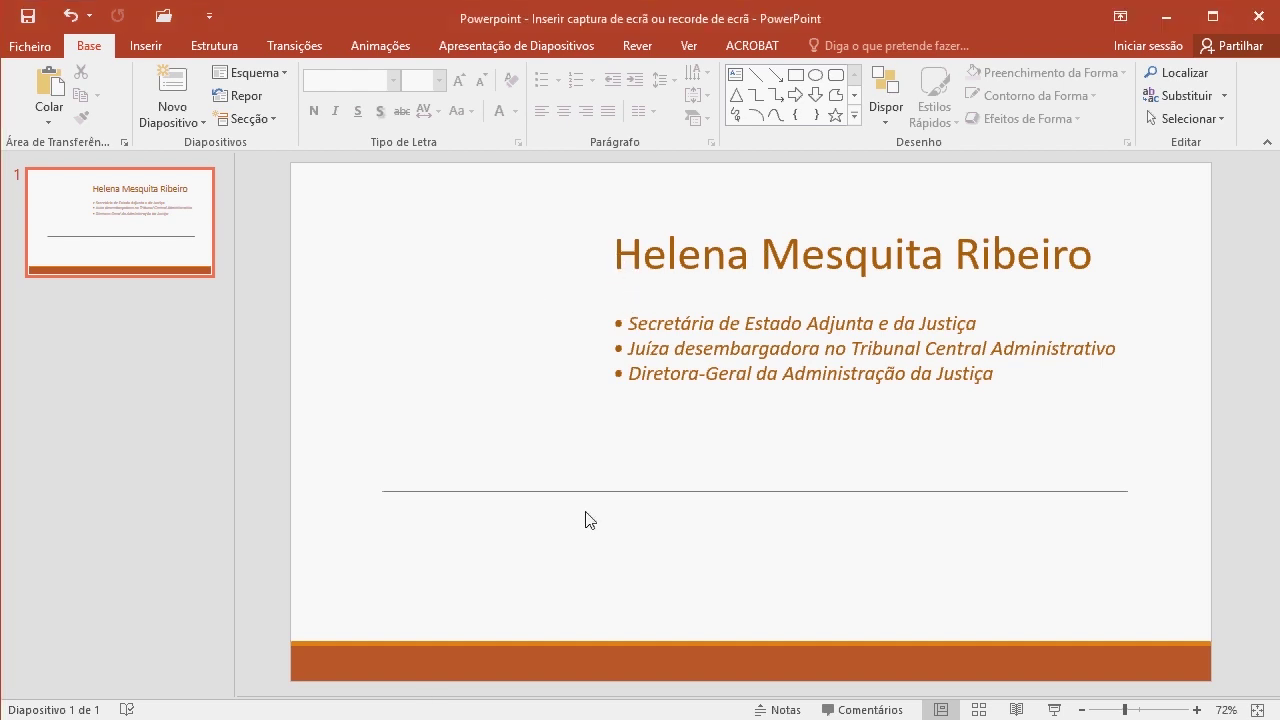
key(alt+Tab)
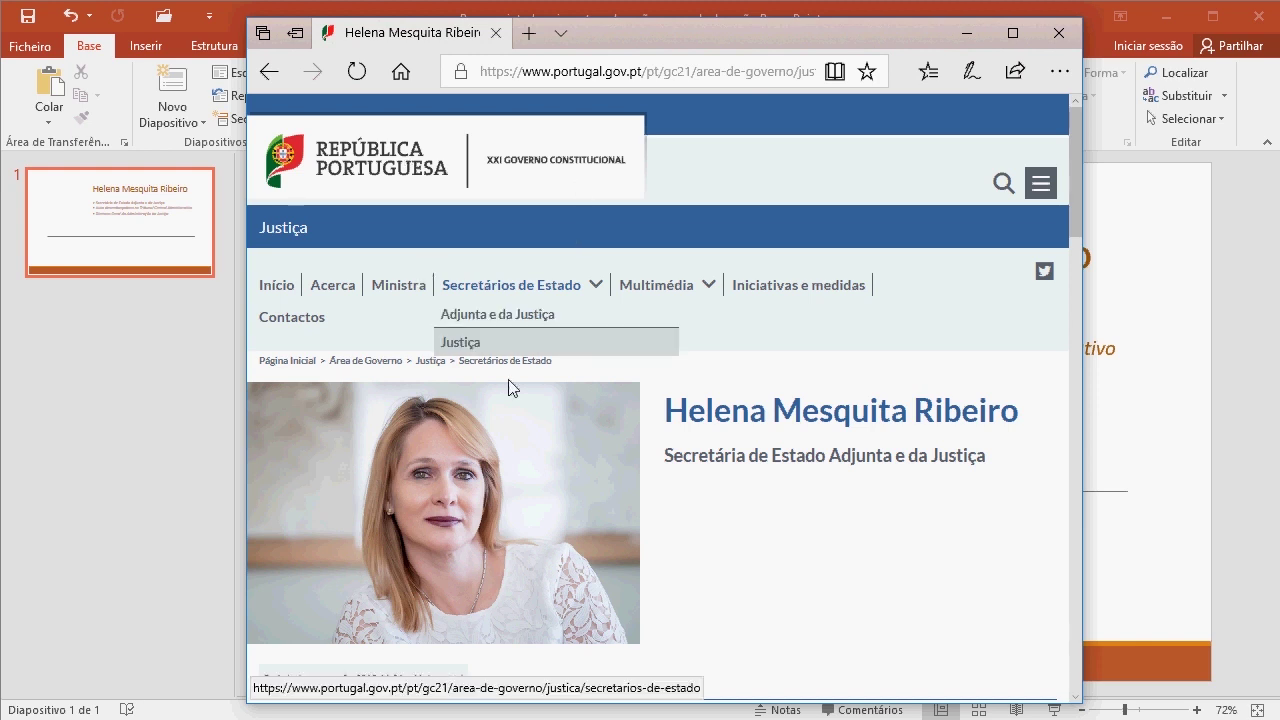
click(123, 502)
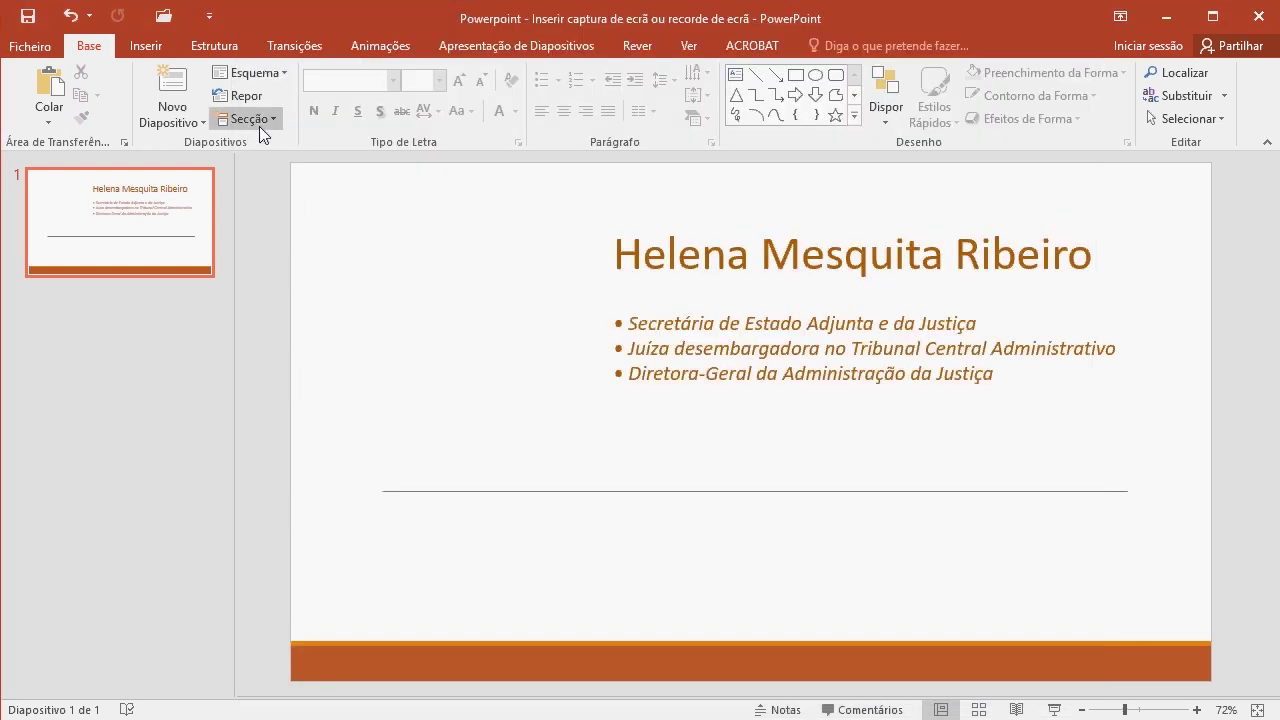
click(159, 47)
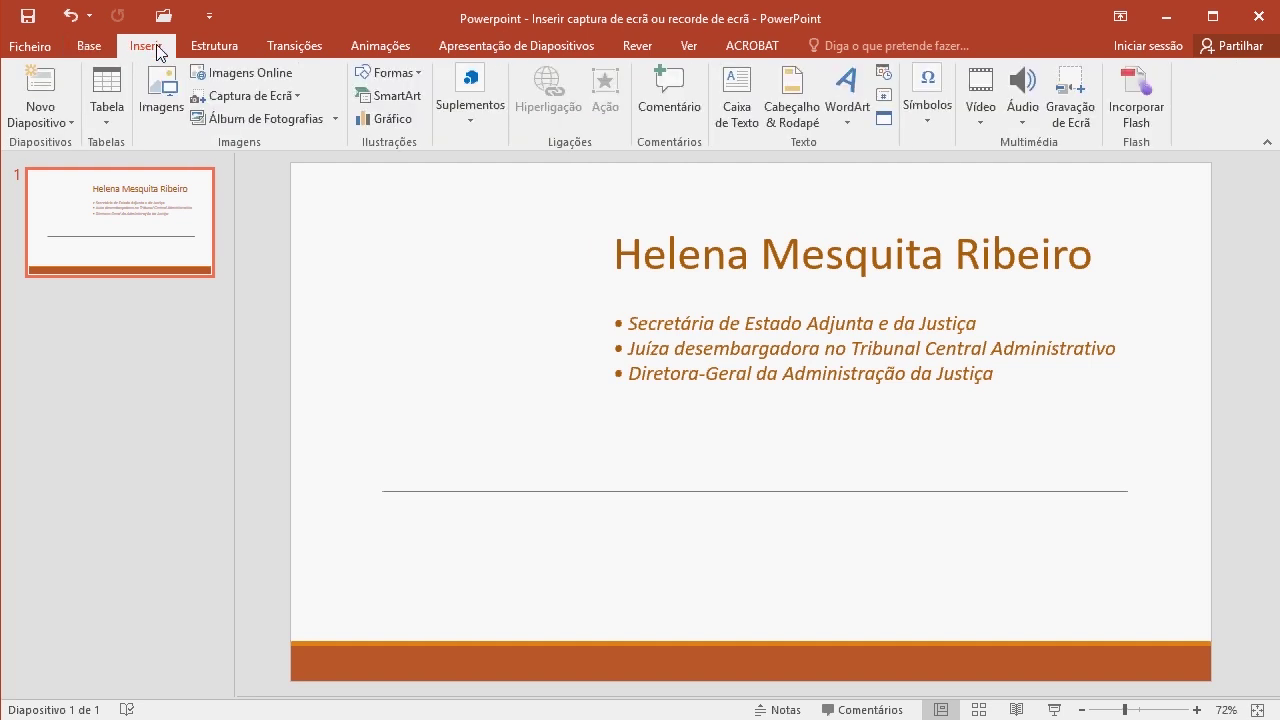
click(295, 100)
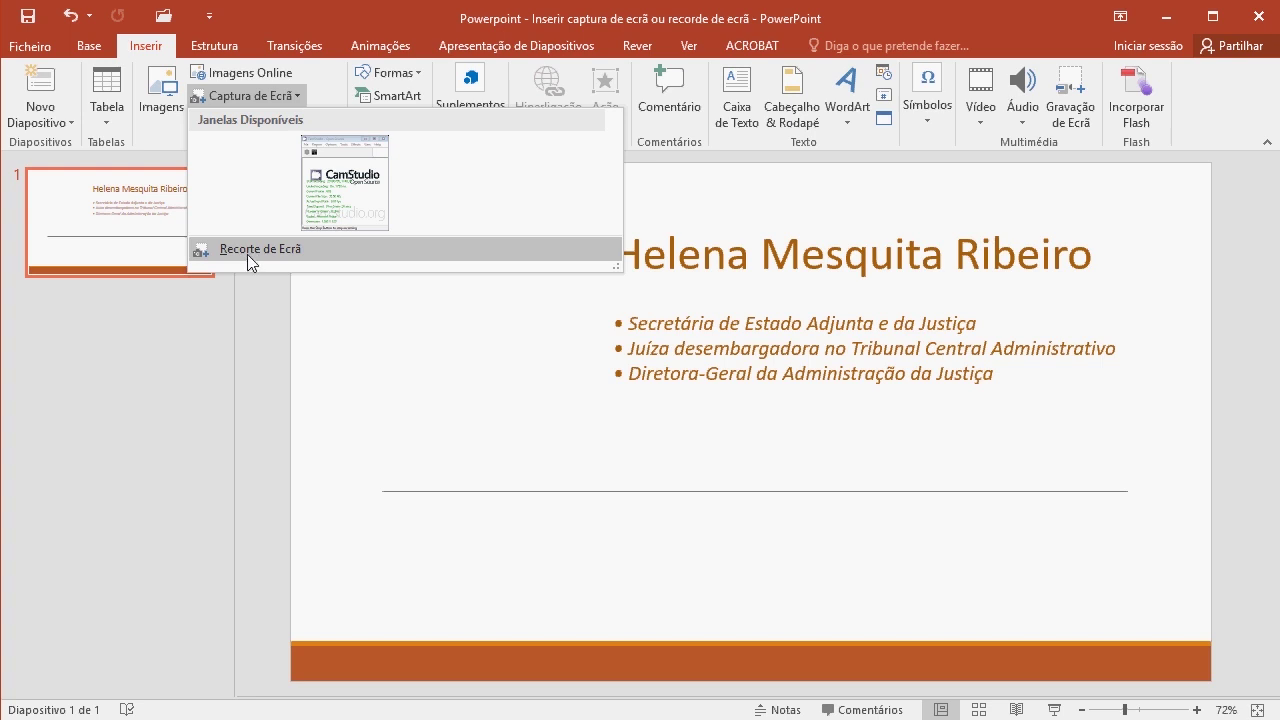
click(247, 254)
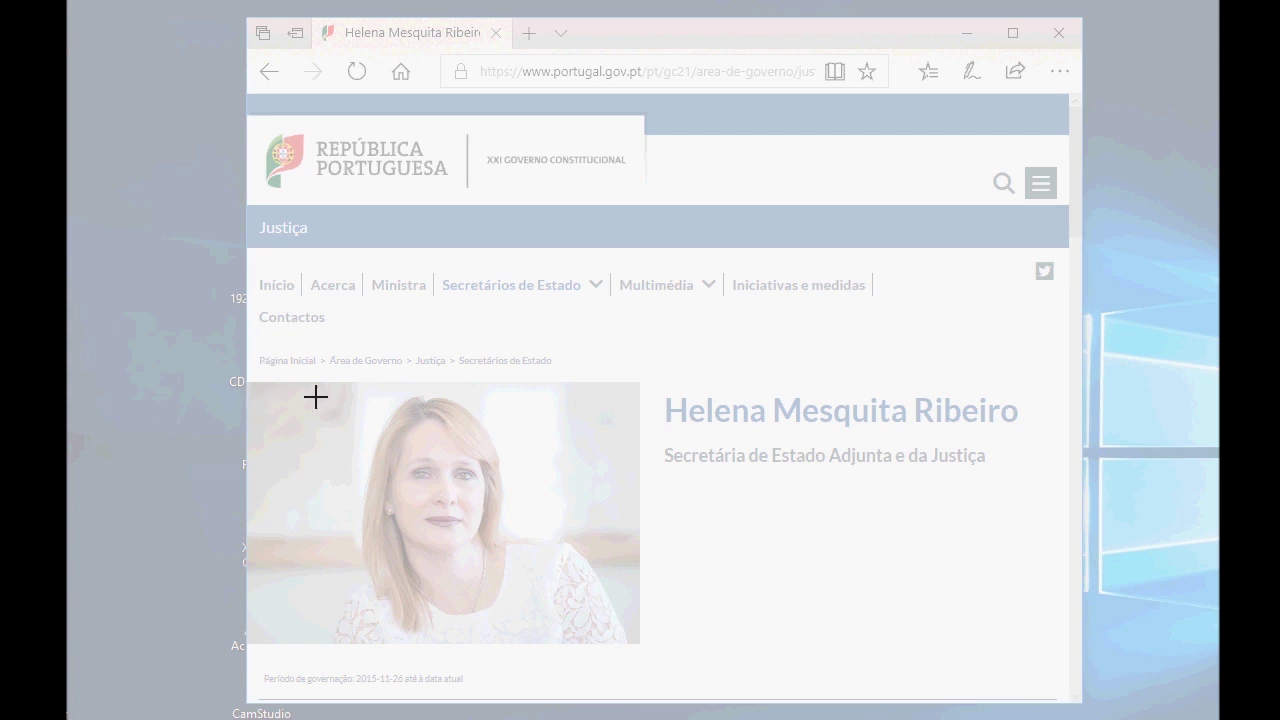
Clip the web portrait, move it left of the title, and apply the rounded reflected style
drag(305, 385, 582, 645)
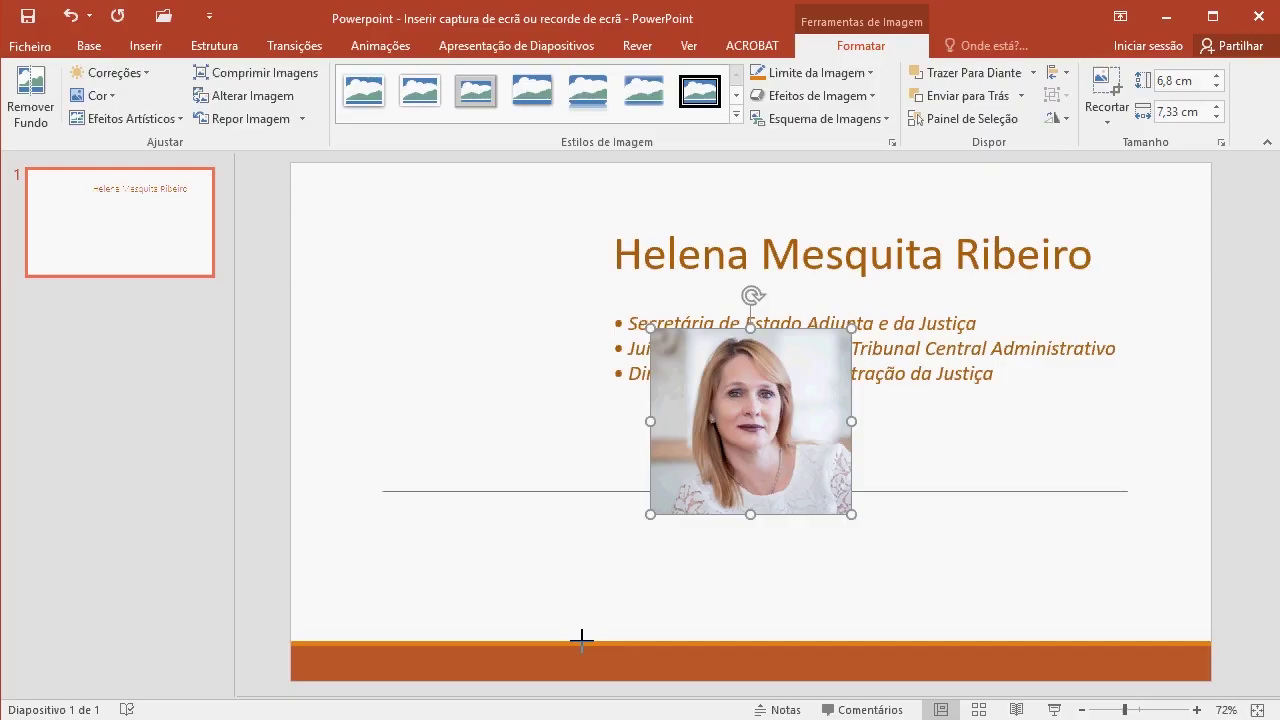
mouse_move(800, 418)
mouse_down()
mouse_move(512, 320)
mouse_move(527, 314)
mouse_up()
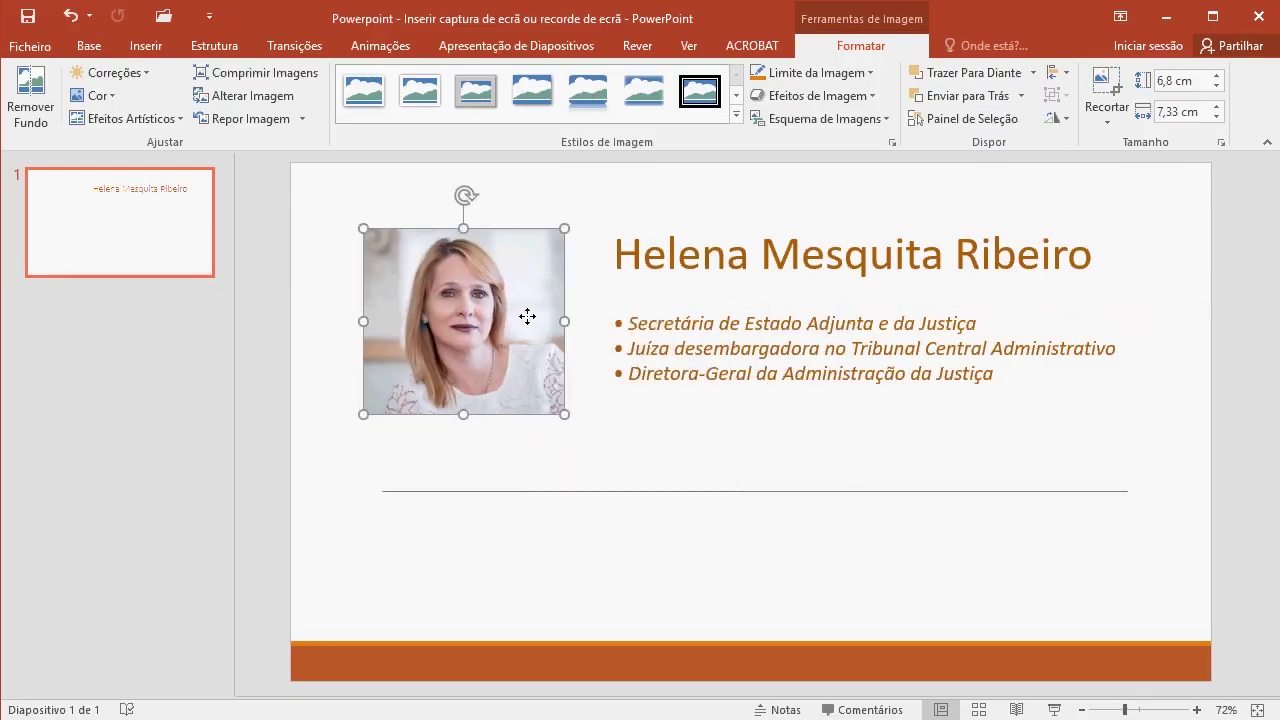
click(601, 101)
click(635, 446)
click(476, 347)
drag(476, 347, 481, 338)
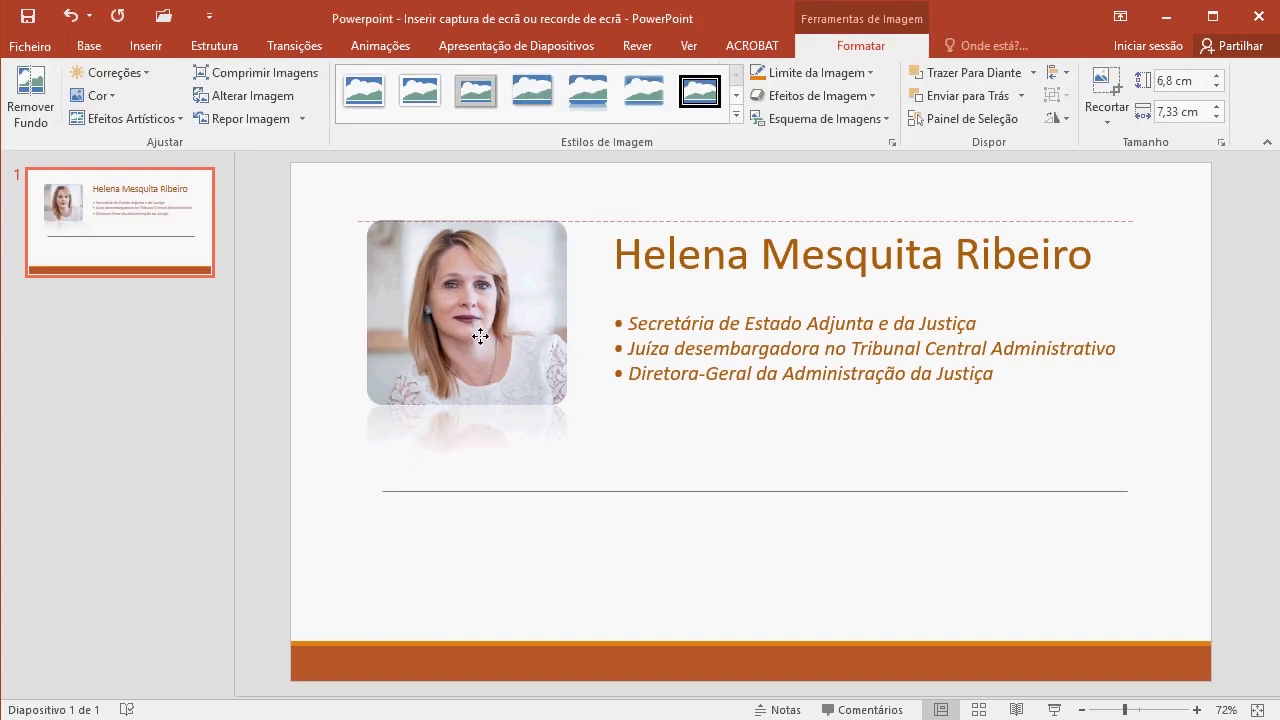
click(688, 438)
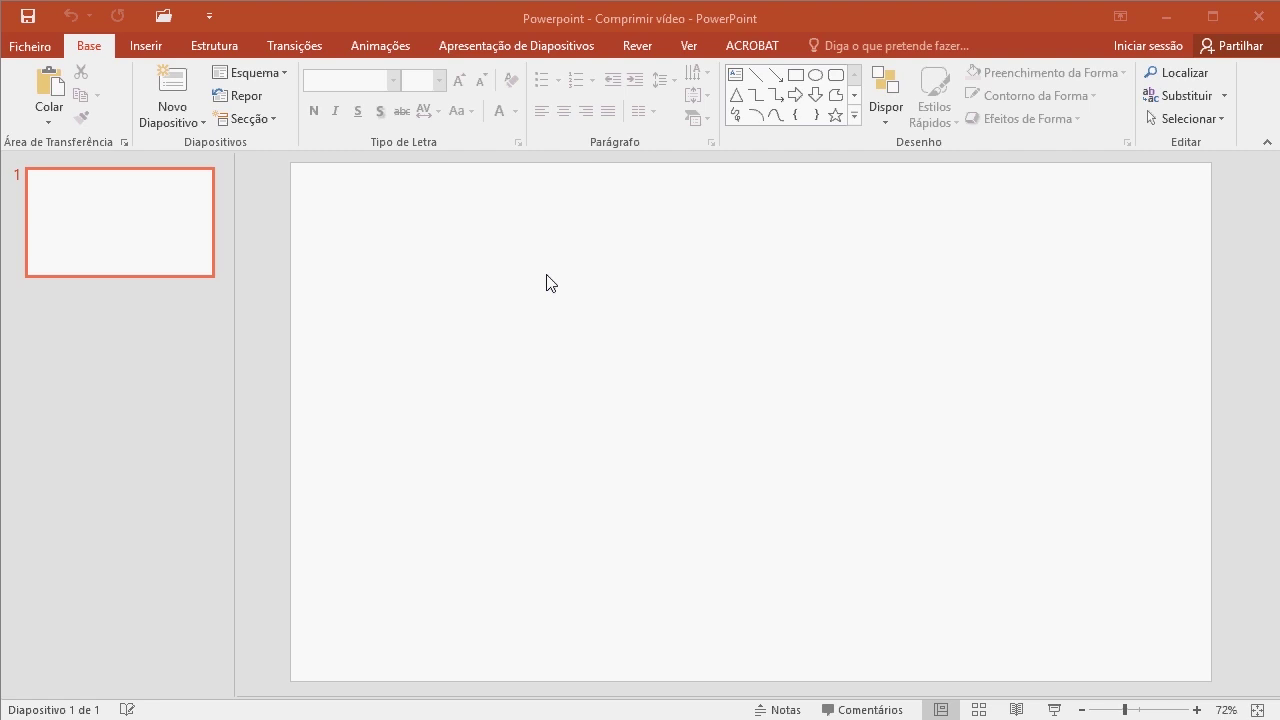
Insert MVI_6734 through Vídeo no Meu PC and save the presentation
click(145, 46)
click(980, 116)
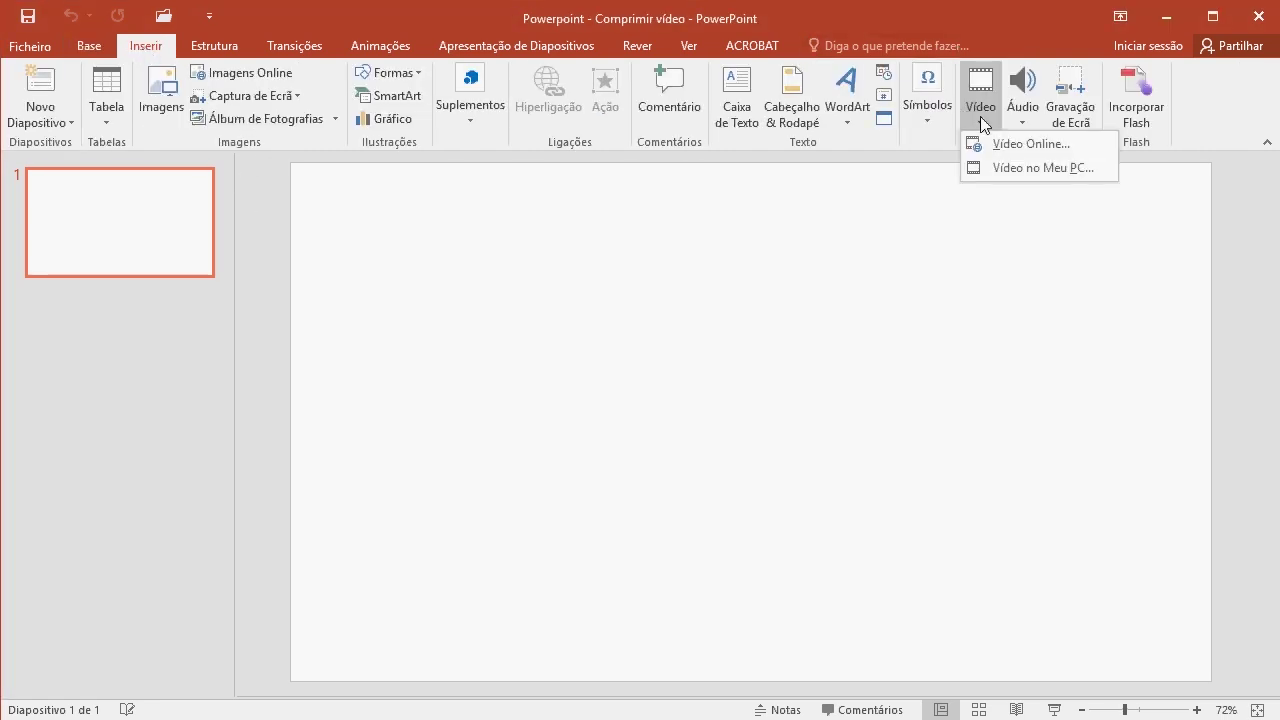
click(1030, 170)
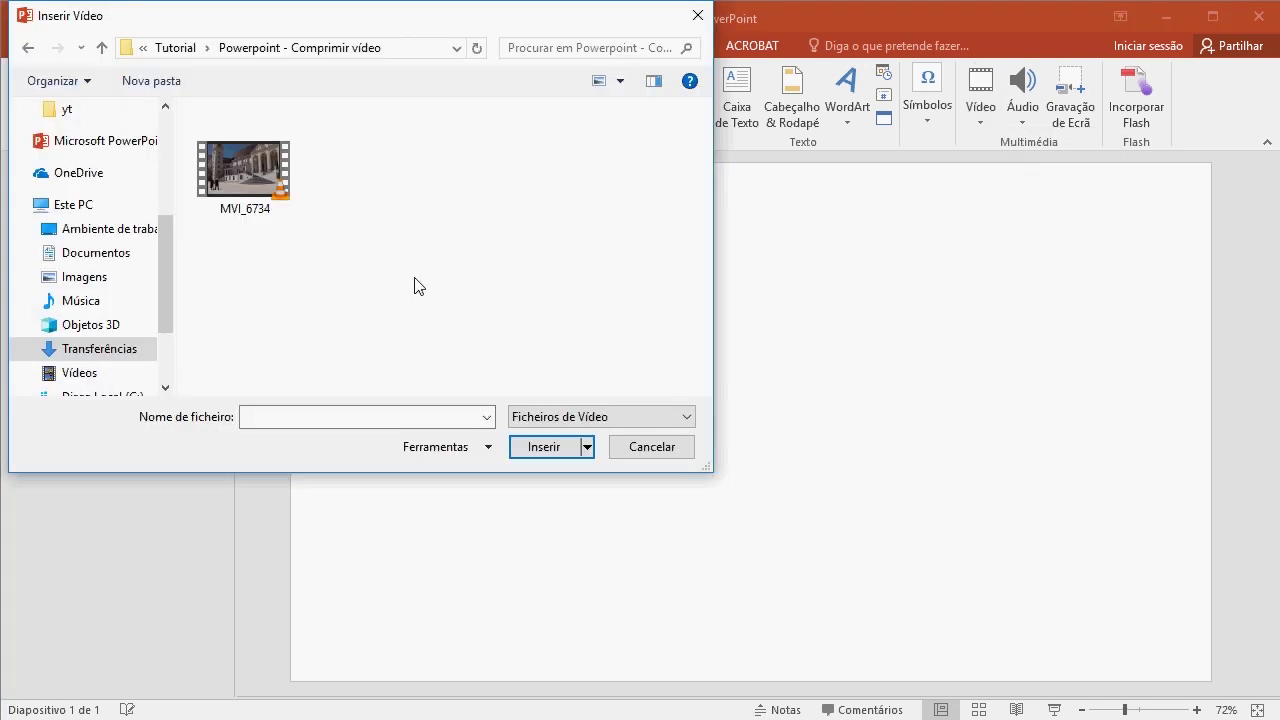
click(244, 168)
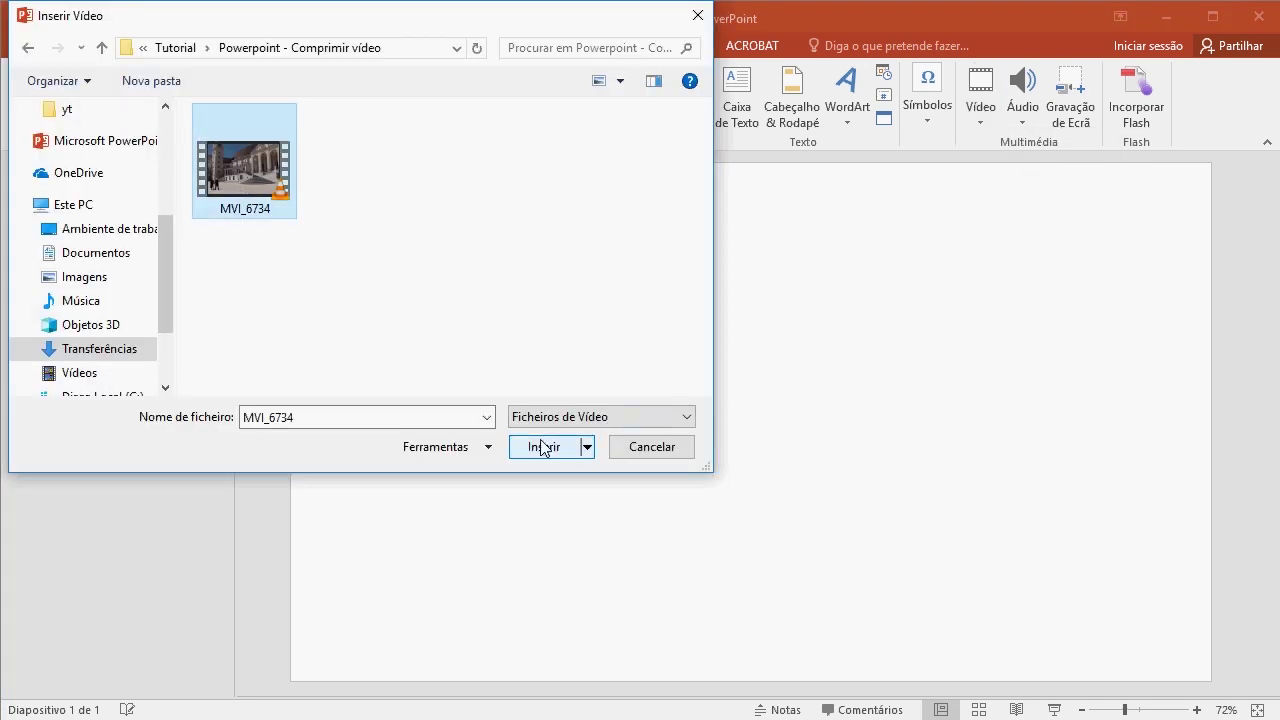
click(543, 447)
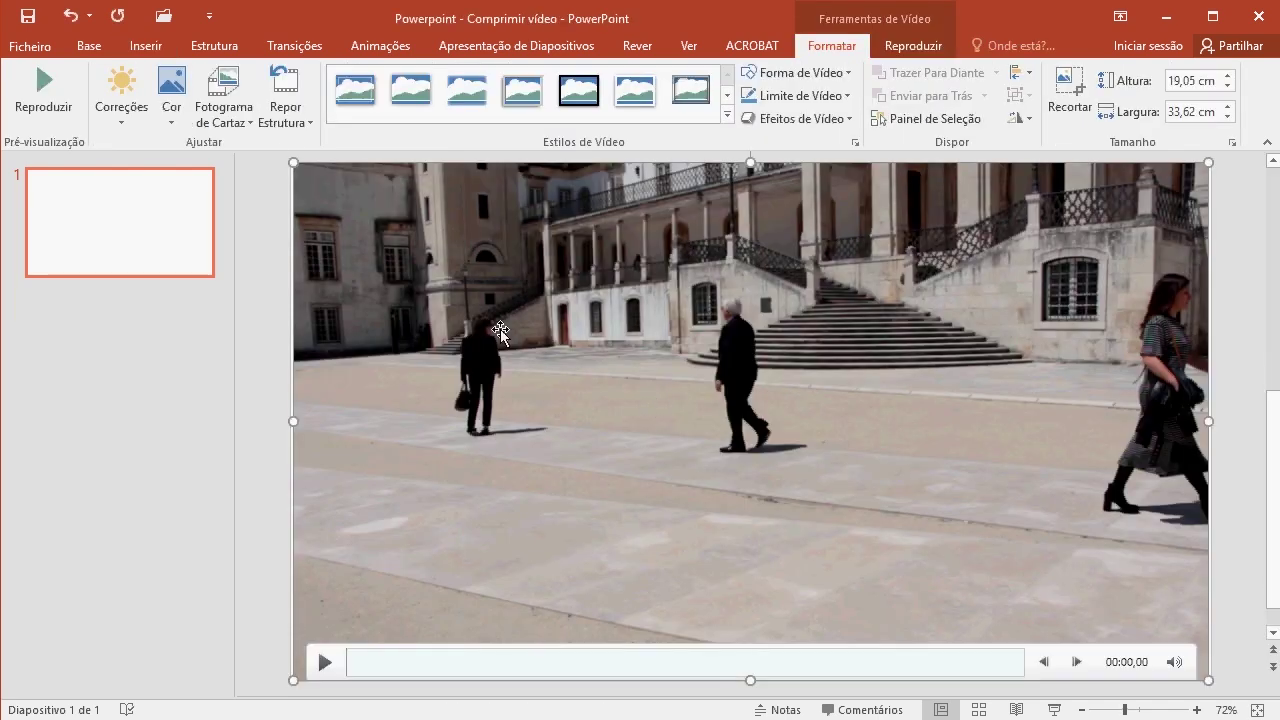
click(35, 22)
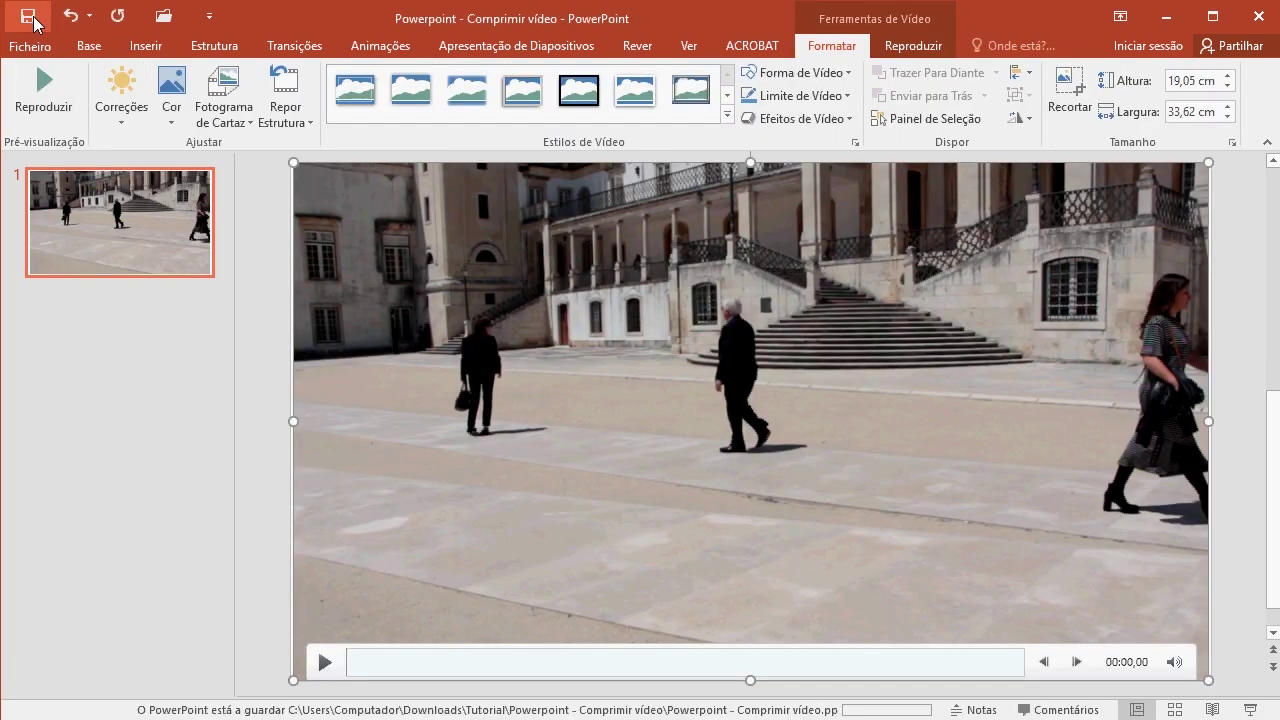
key(alt+Tab)
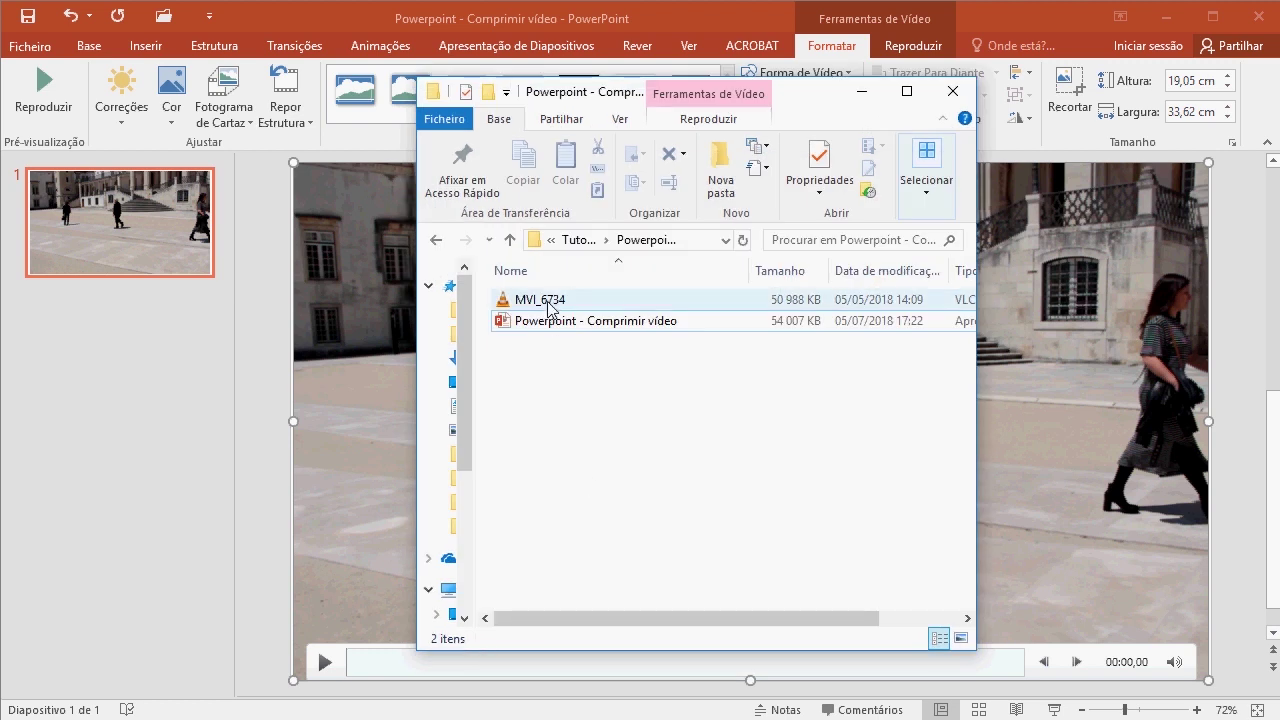
click(548, 305)
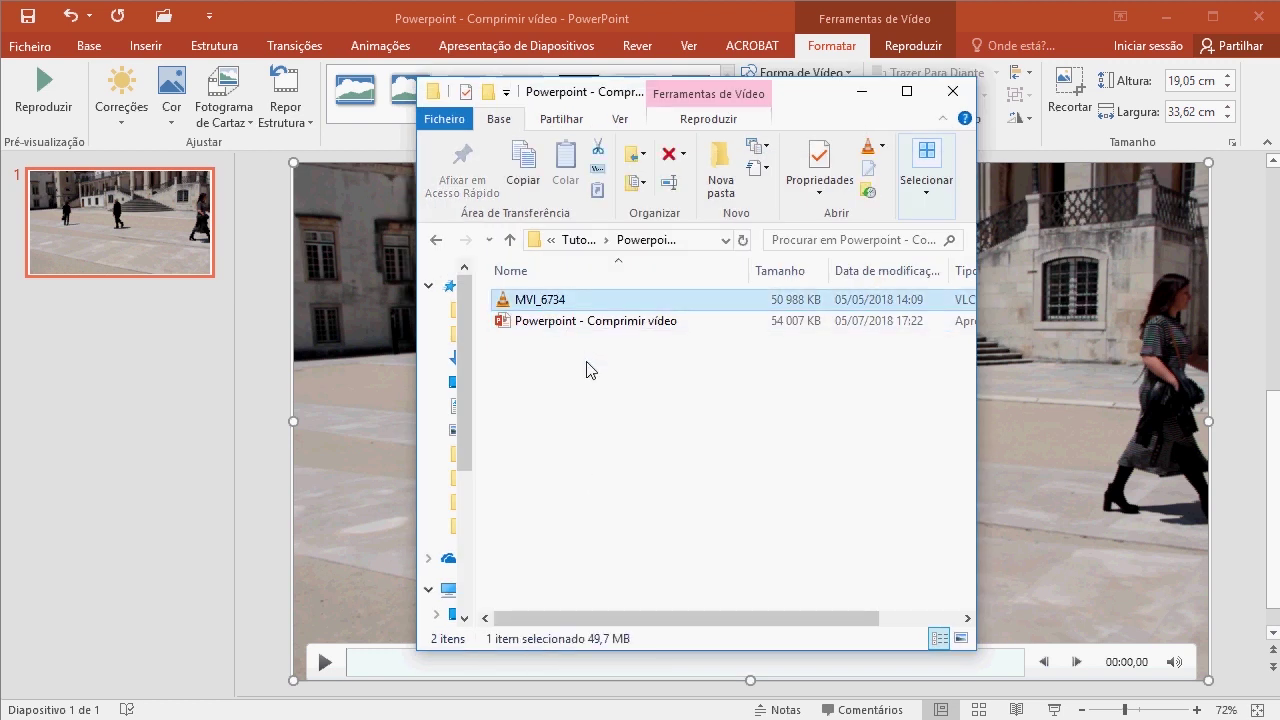
click(580, 325)
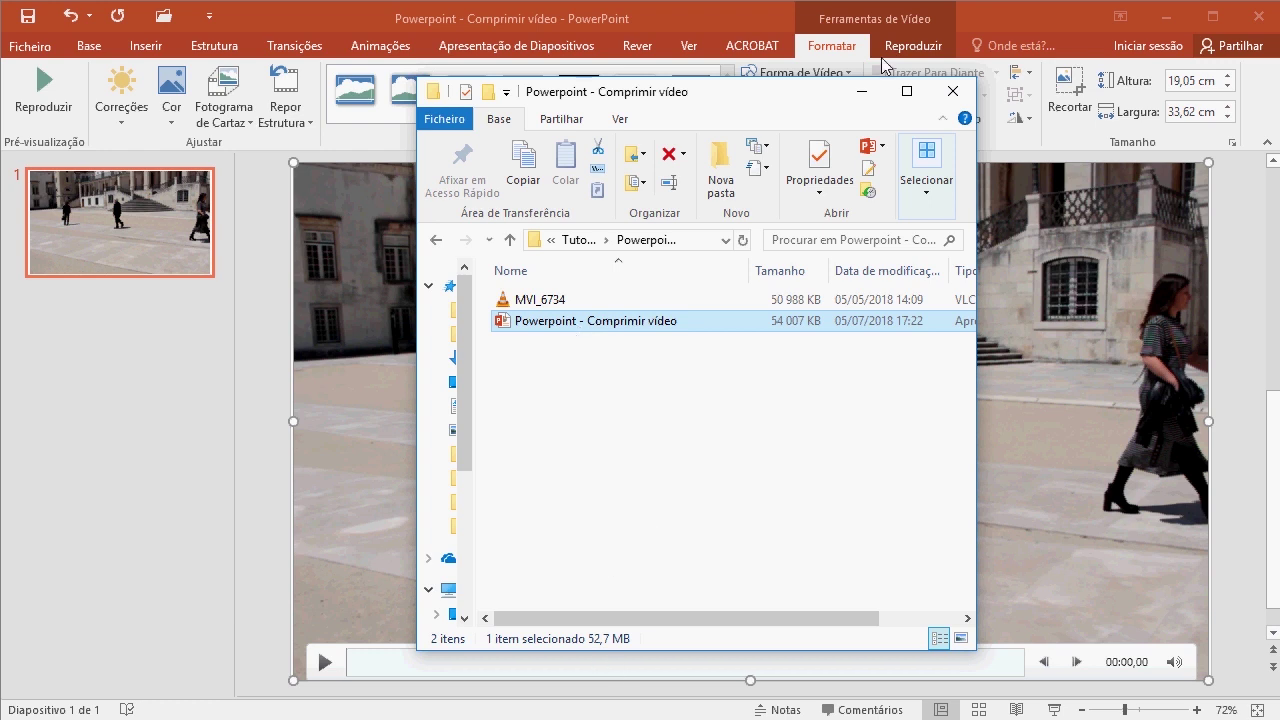
click(863, 94)
click(157, 388)
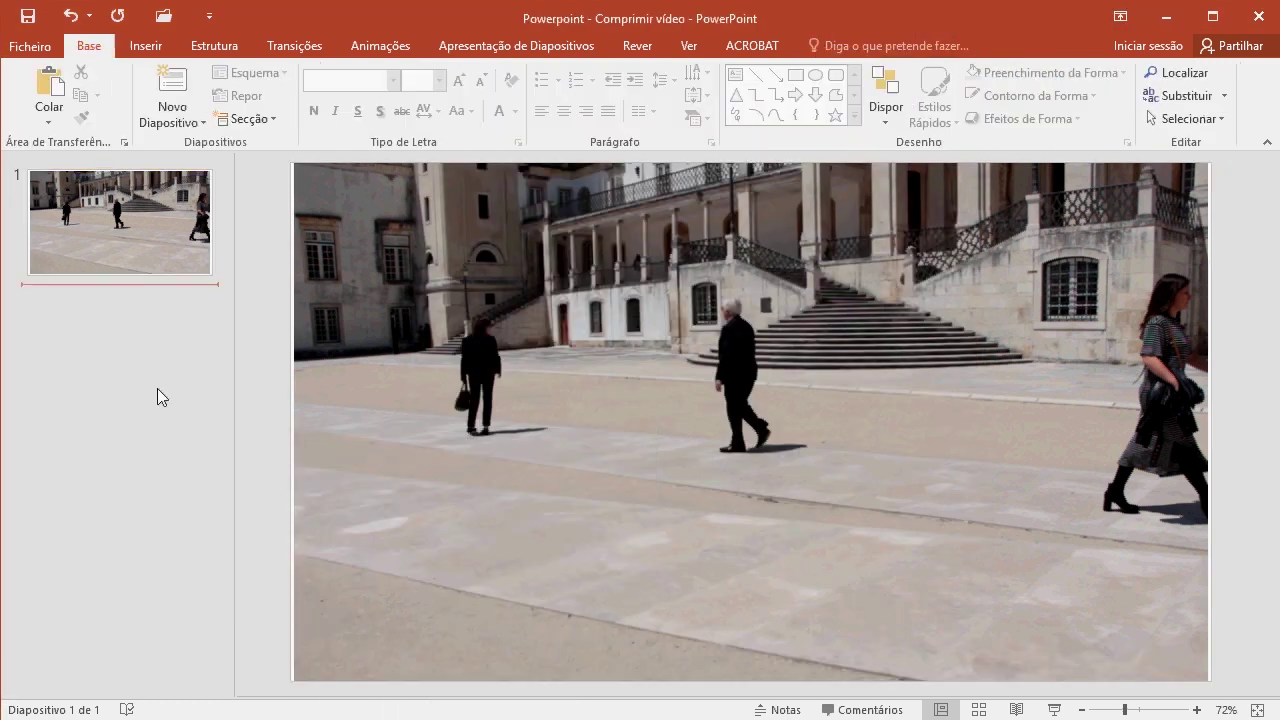
Compress the MVI_6734 video at Baixa Qualidade, saving 47 MB of its 49,8 MB
click(28, 46)
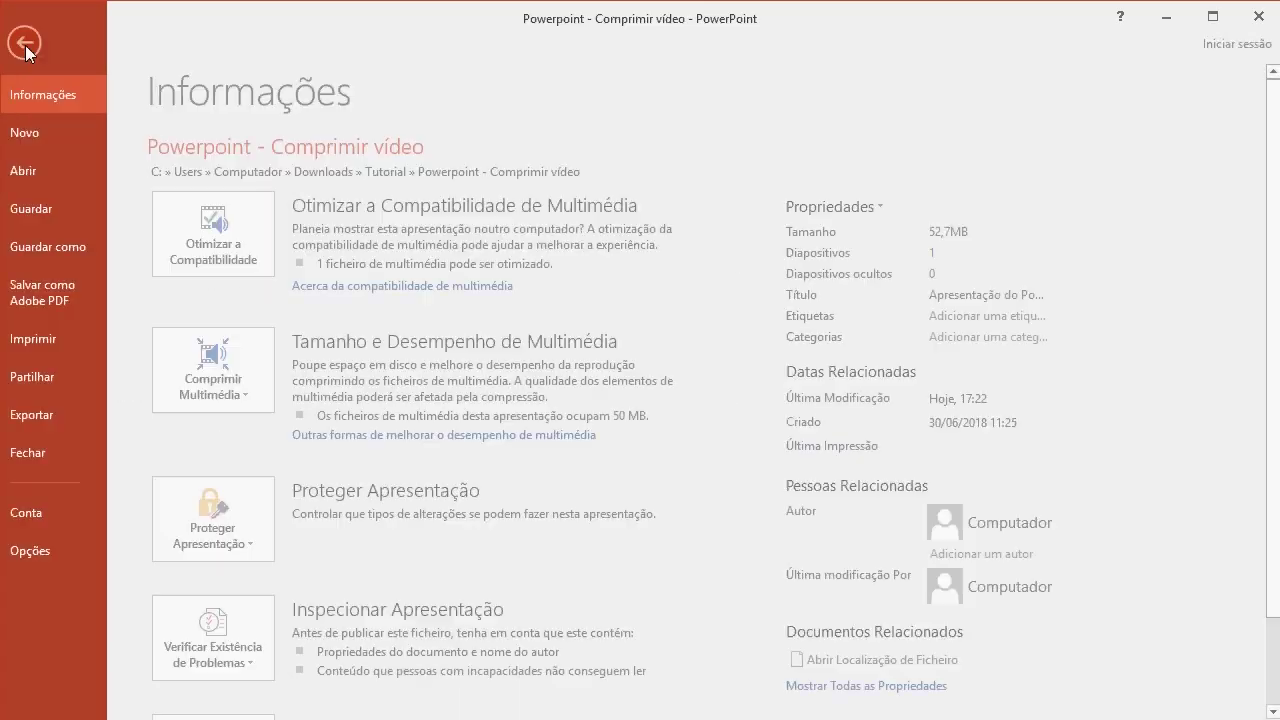
click(276, 394)
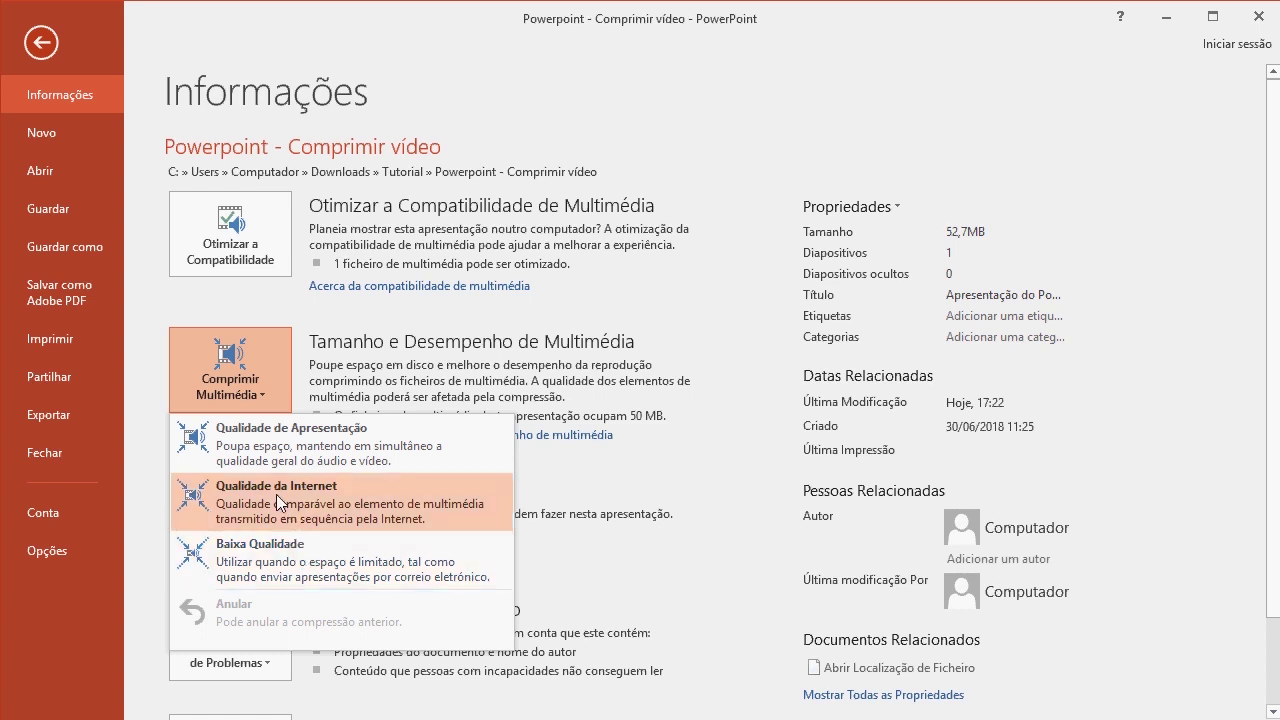
click(280, 558)
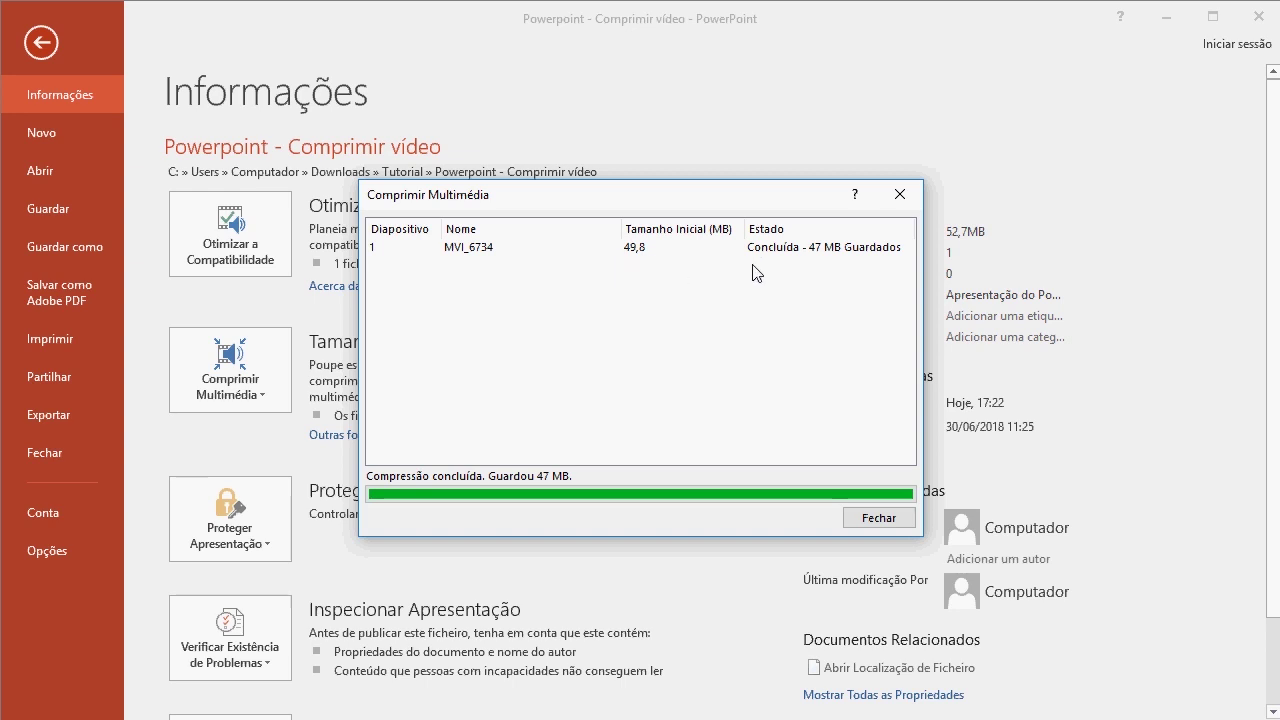
click(893, 520)
Confirm in File Explorer that the presentation has shrunk to about 3.3 MB
click(50, 213)
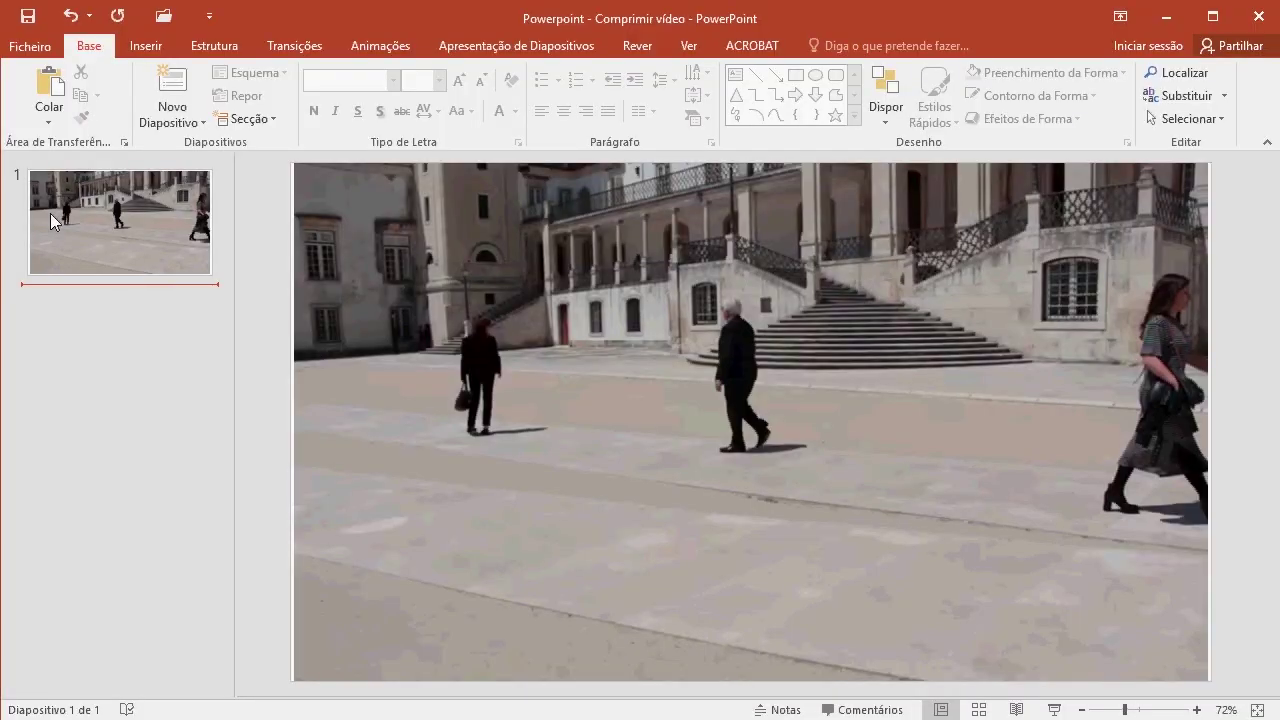
key(alt+Tab)
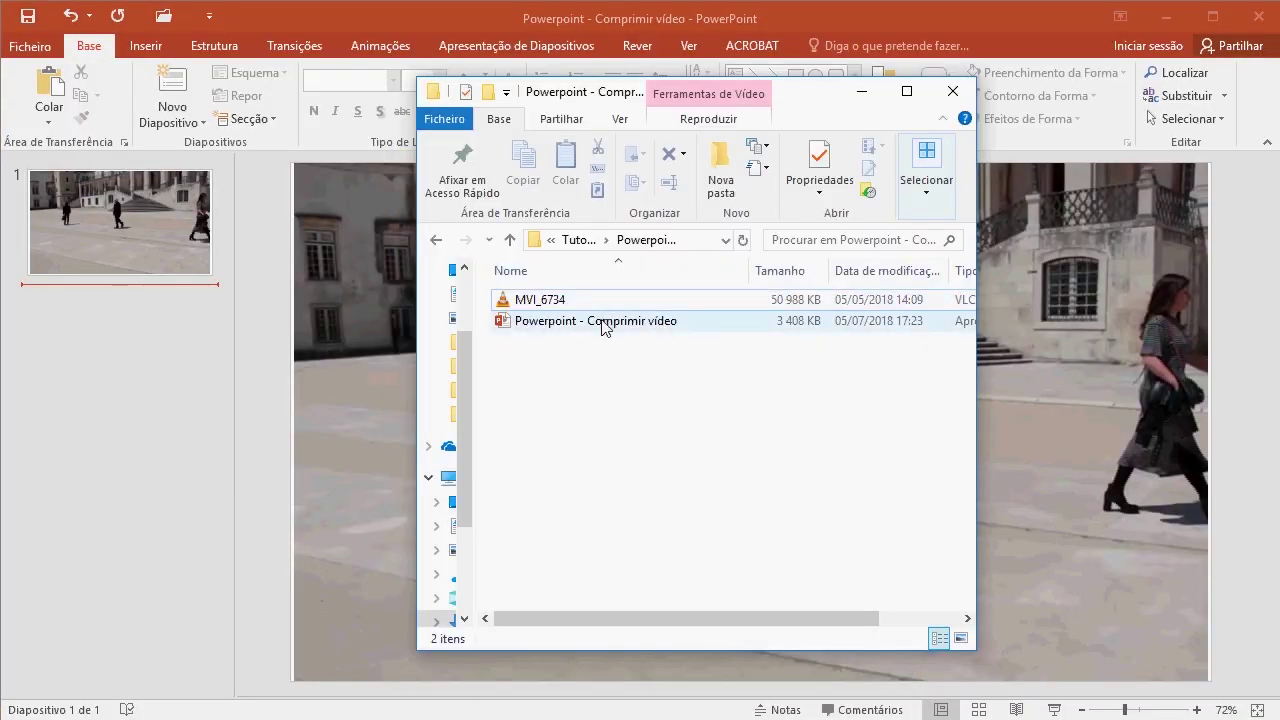
click(636, 323)
click(523, 654)
Play, pause and rewind the compressed video to check its quality
click(324, 661)
click(324, 663)
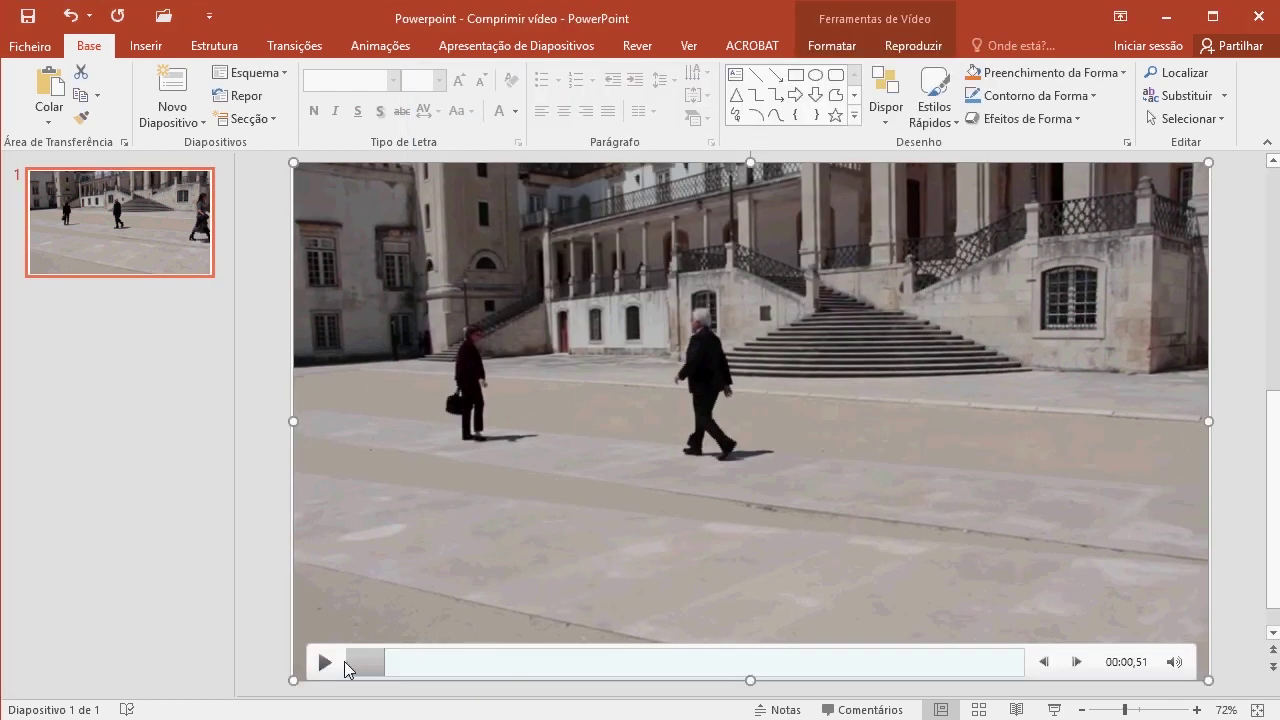
click(348, 663)
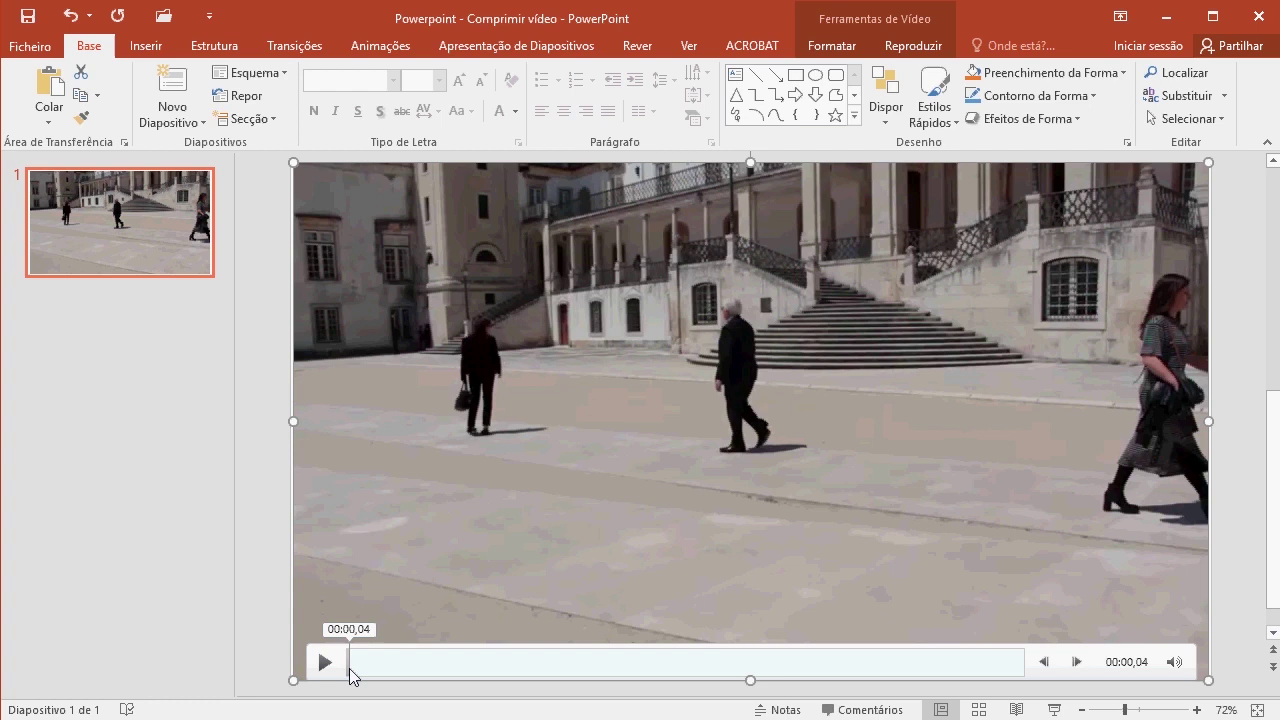
key(Escape)
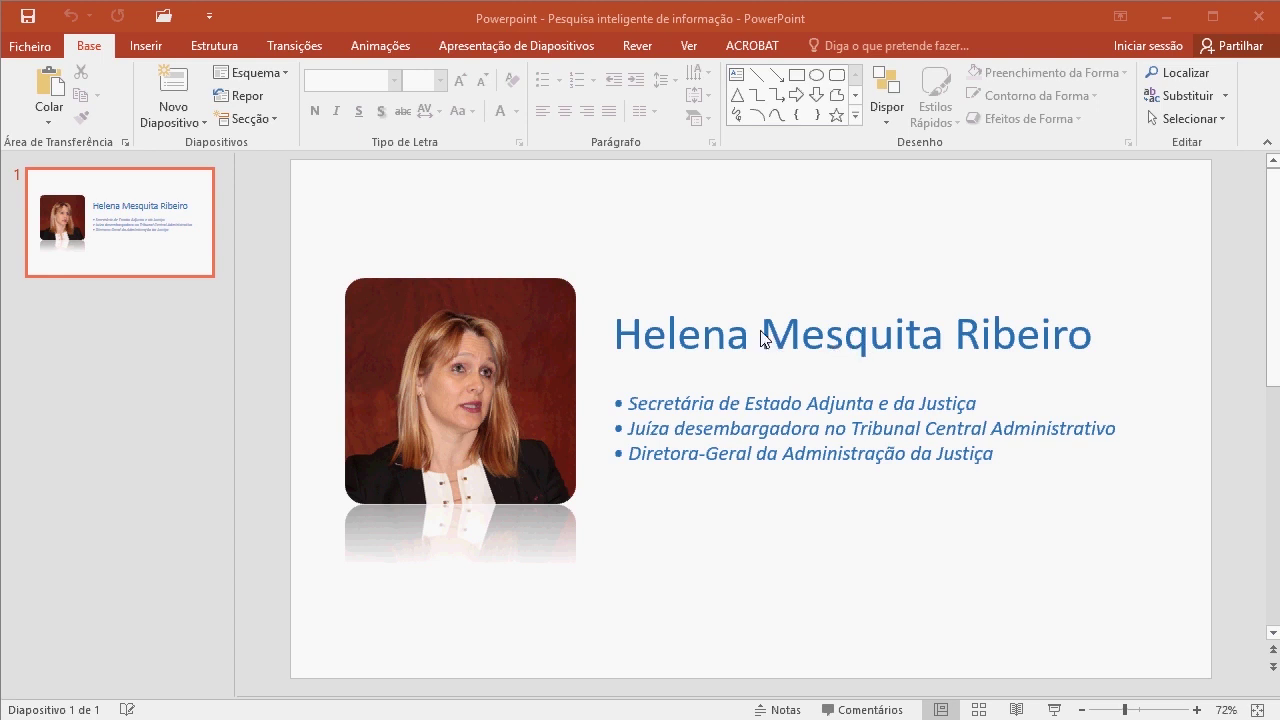
Select the full name in the slide title and run Pesquisa Inteligente for Bing image and web results
click(667, 340)
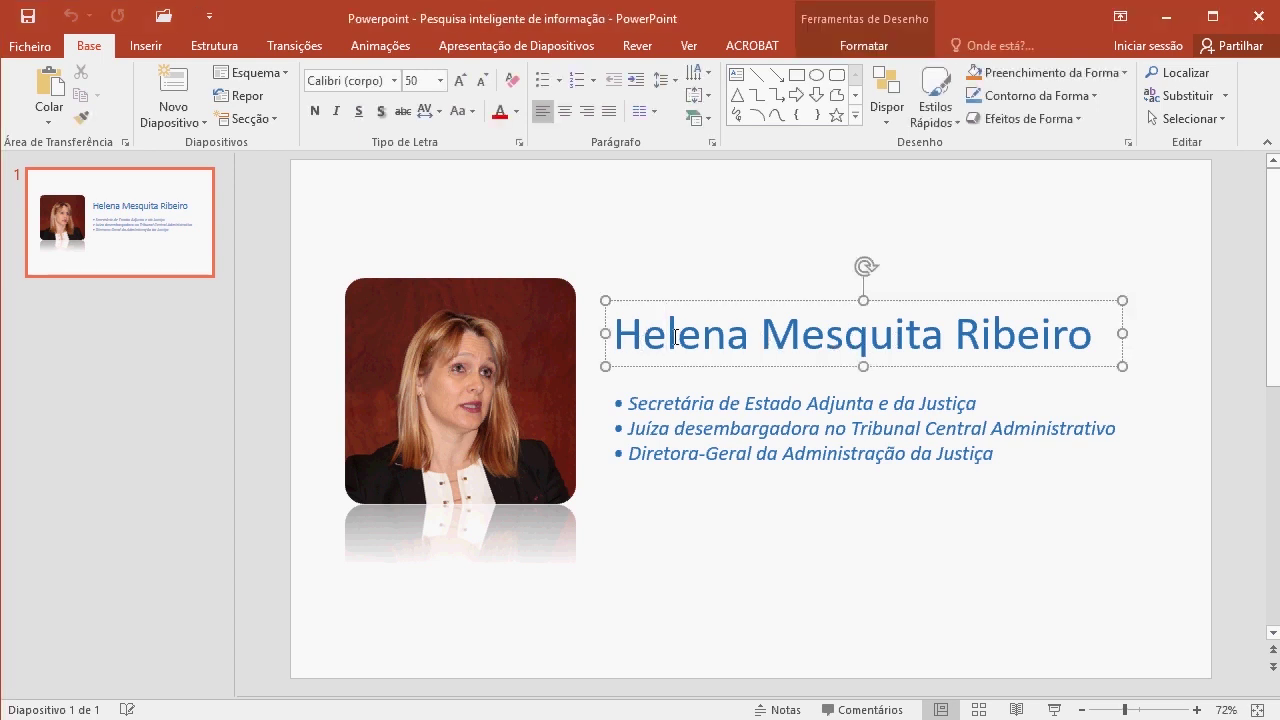
drag(651, 337, 1095, 337)
click(691, 240)
double_click(694, 336)
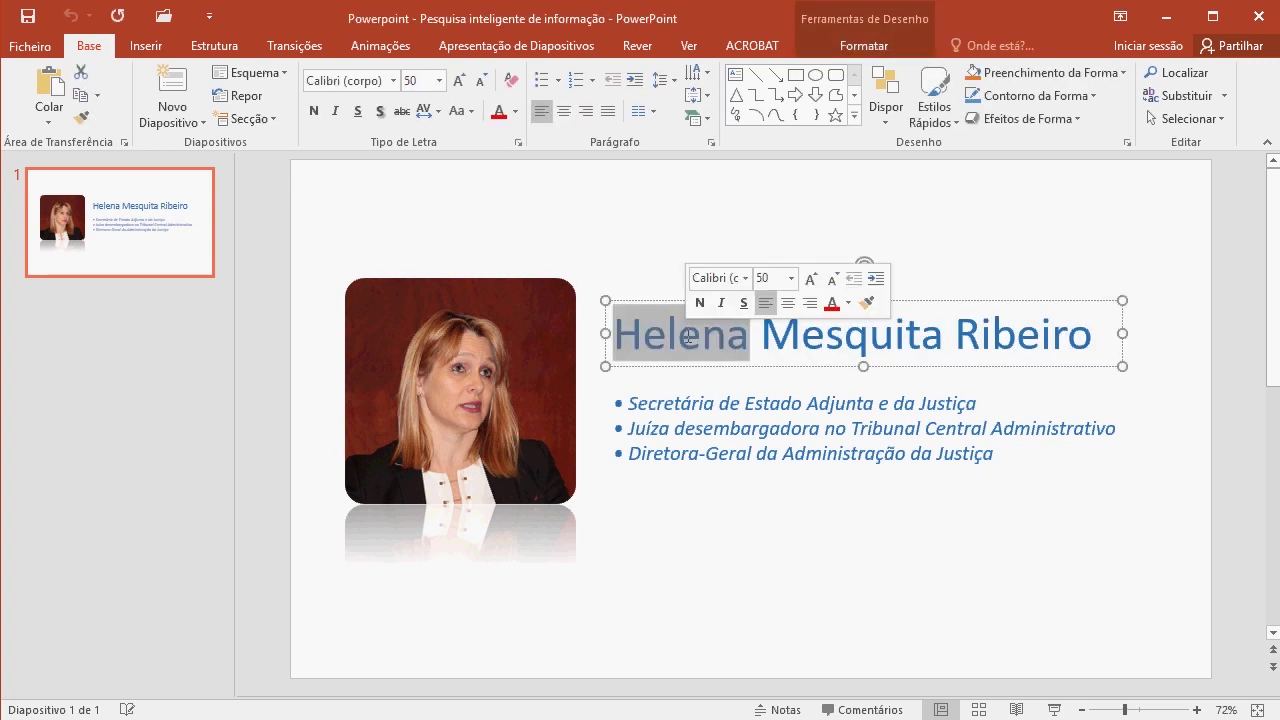
drag(694, 336, 1095, 337)
click(637, 47)
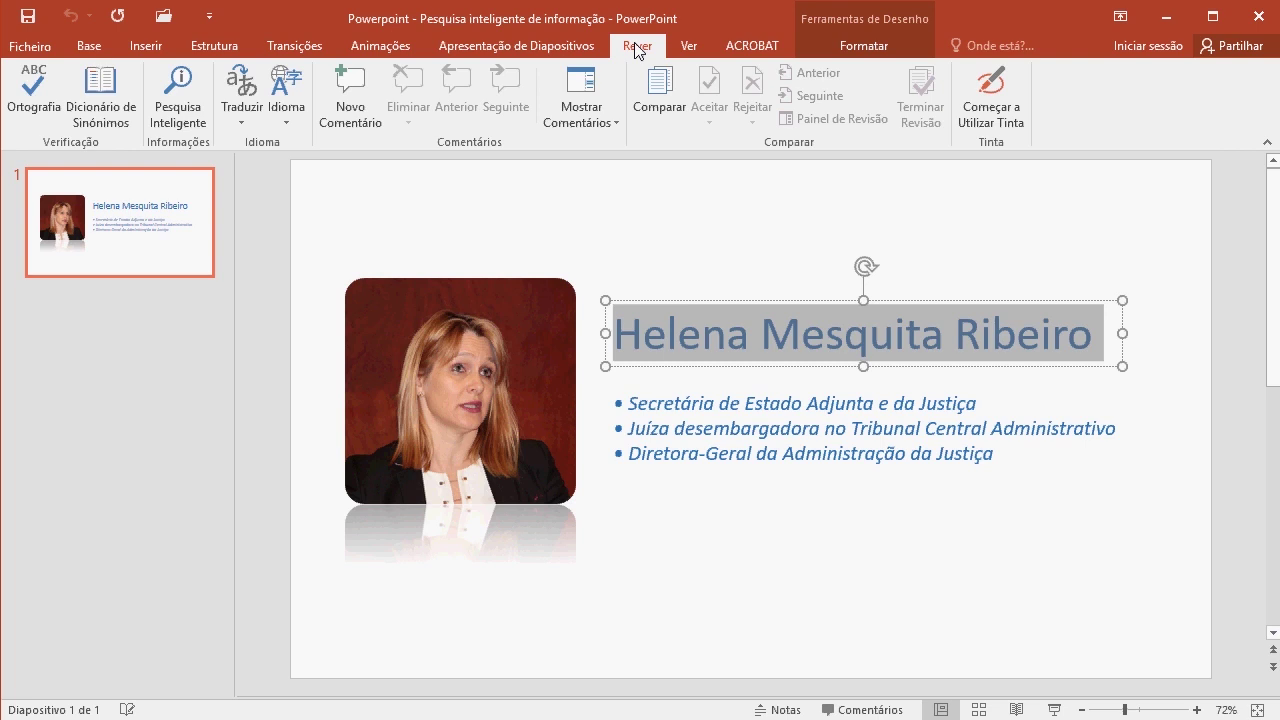
click(178, 95)
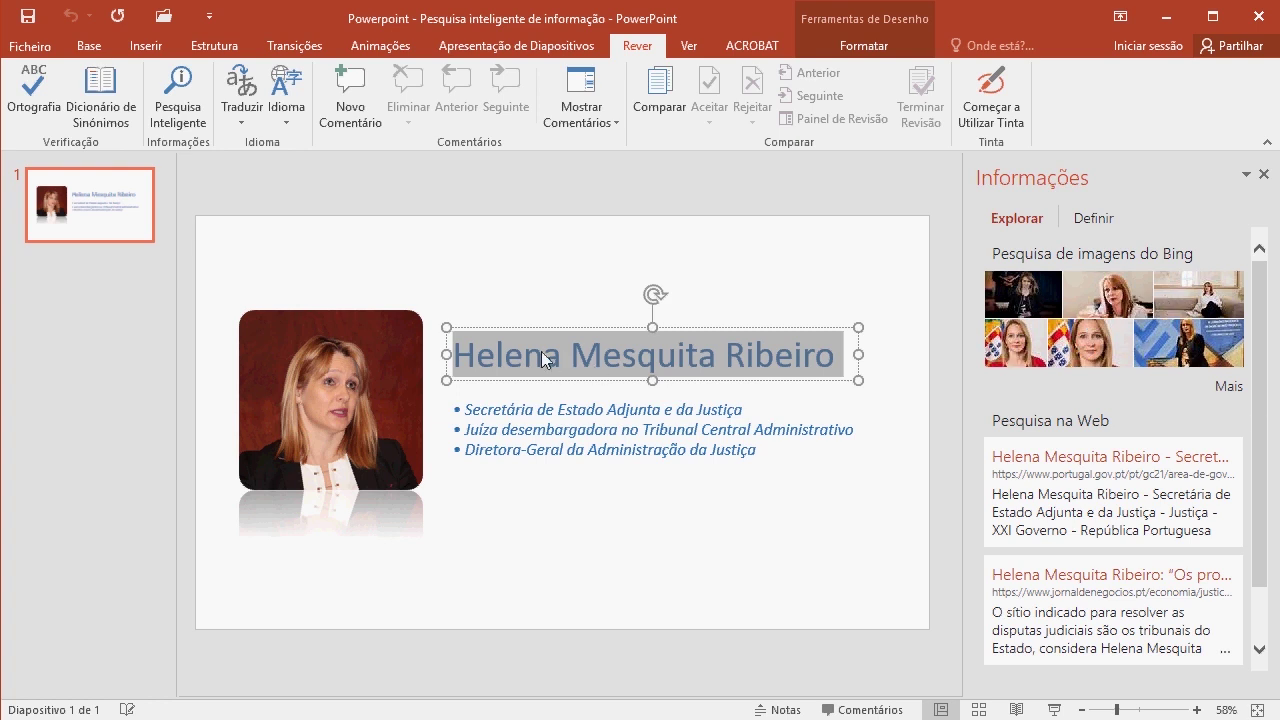
click(833, 311)
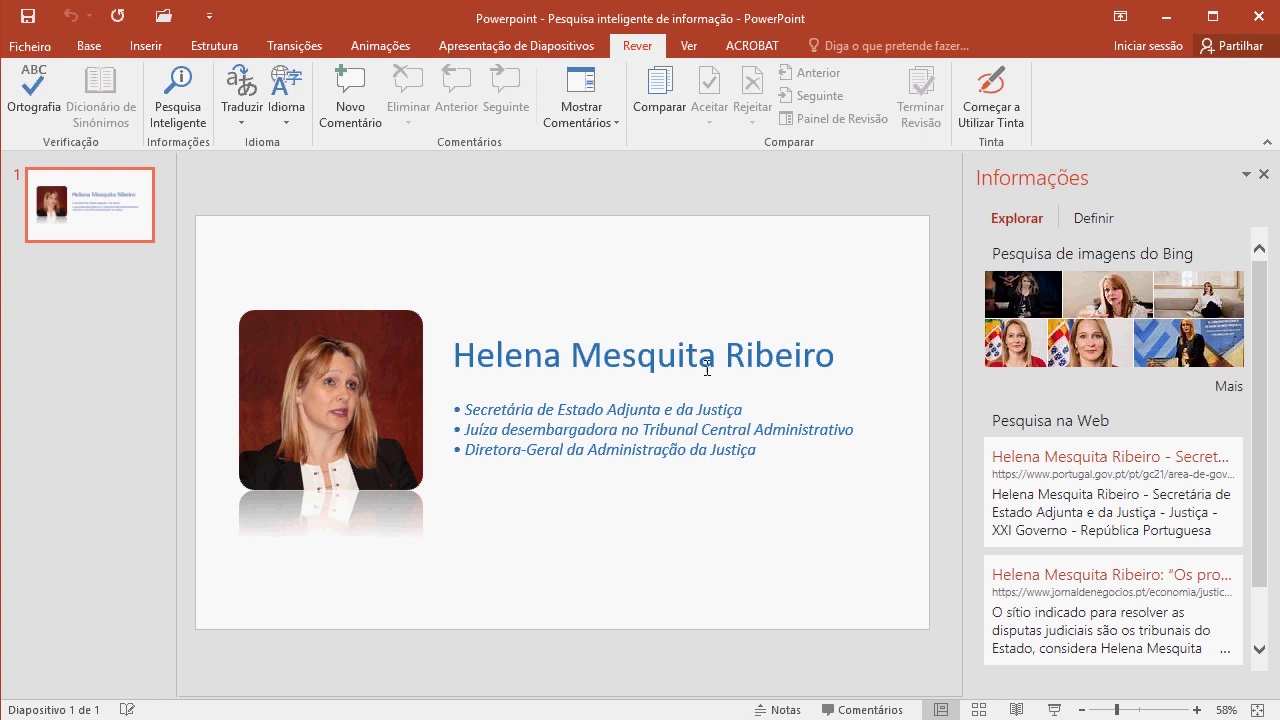
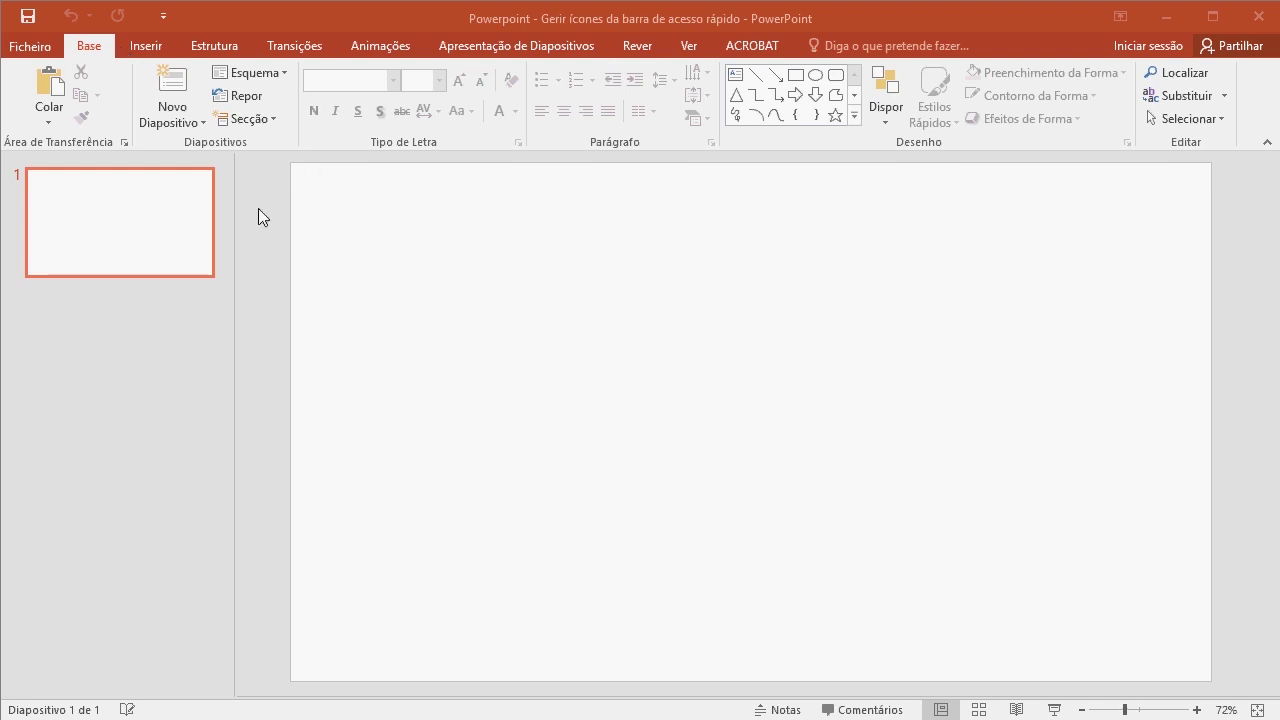
Add Abrir from Comandos Fora do Friso to the Quick Access Toolbar and confirm
right_click(128, 17)
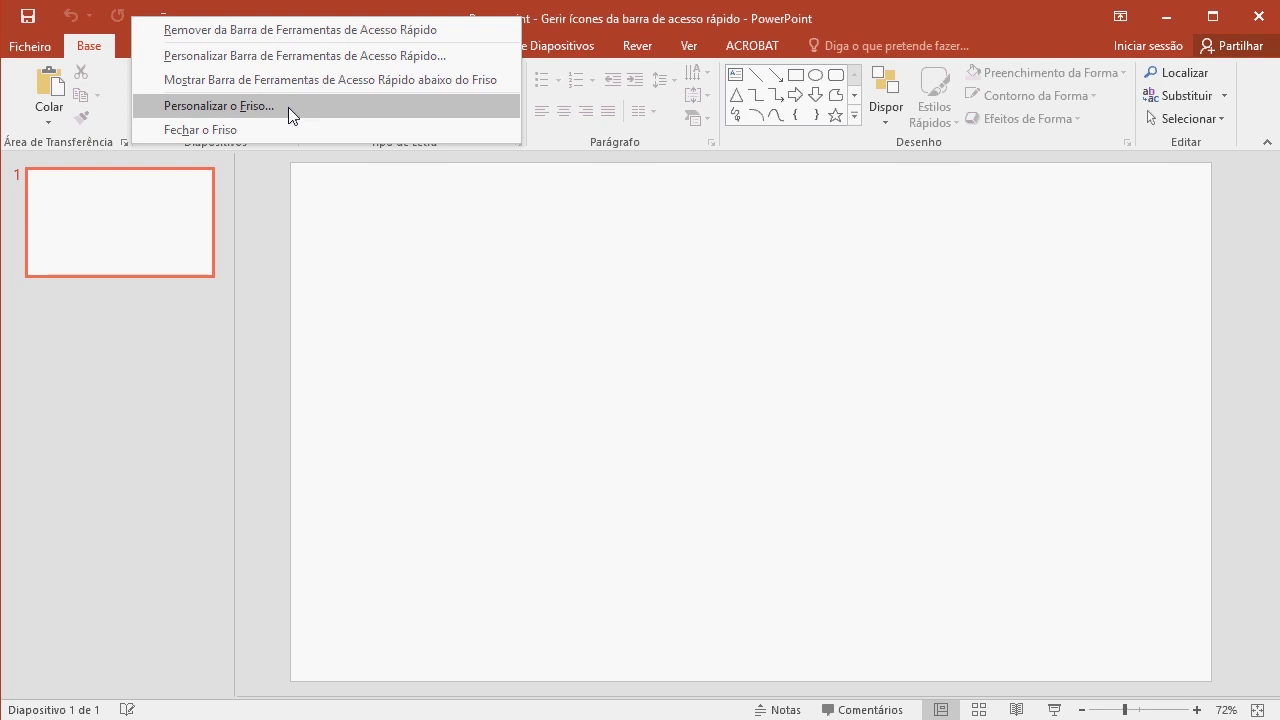
click(288, 107)
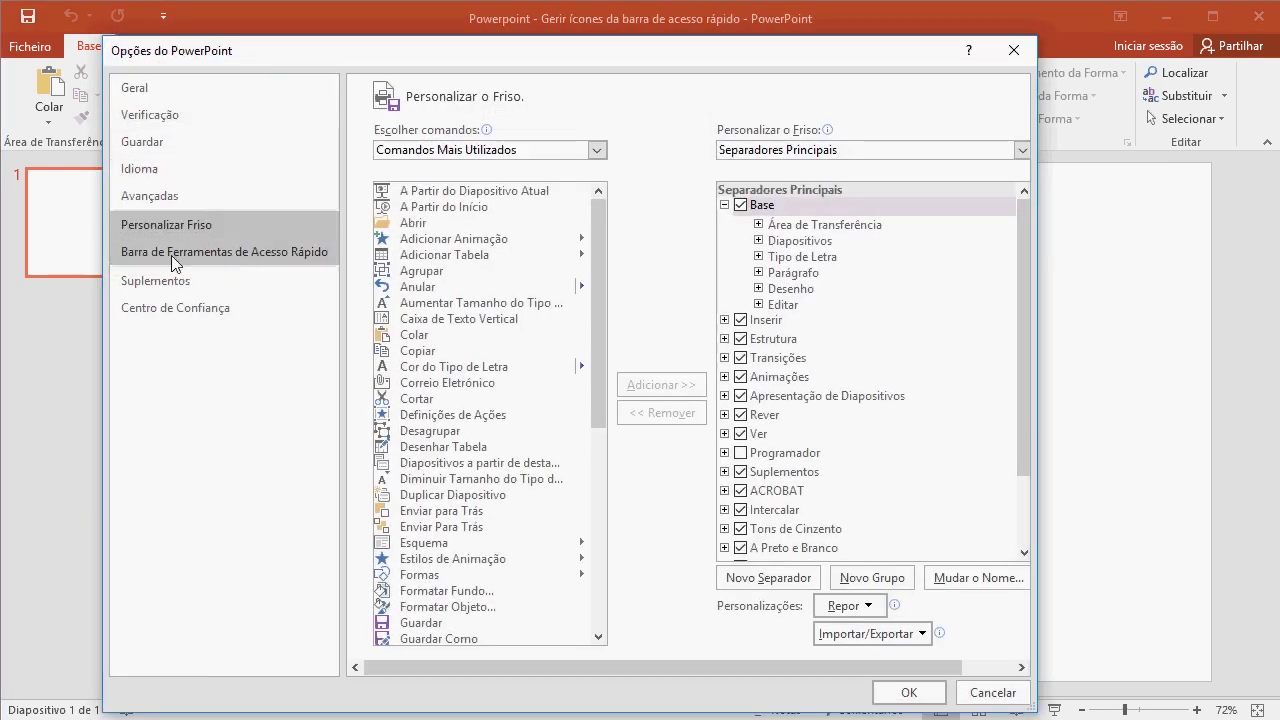
click(215, 256)
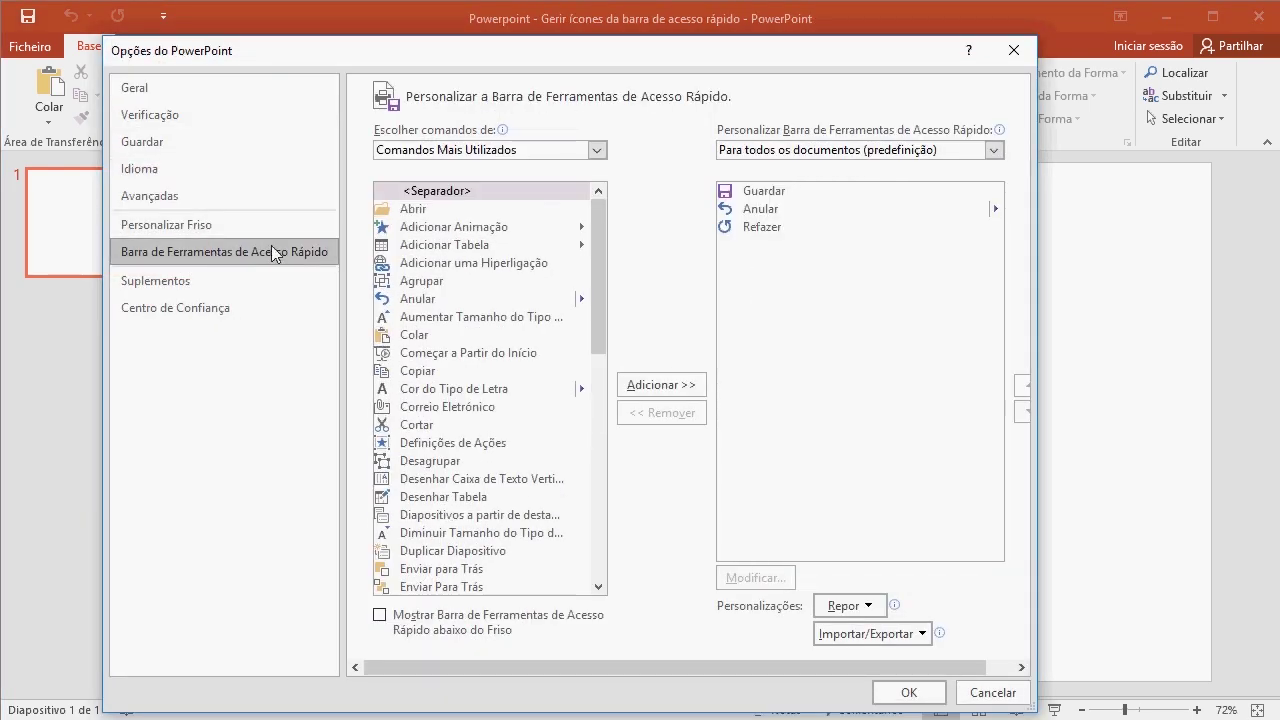
click(502, 148)
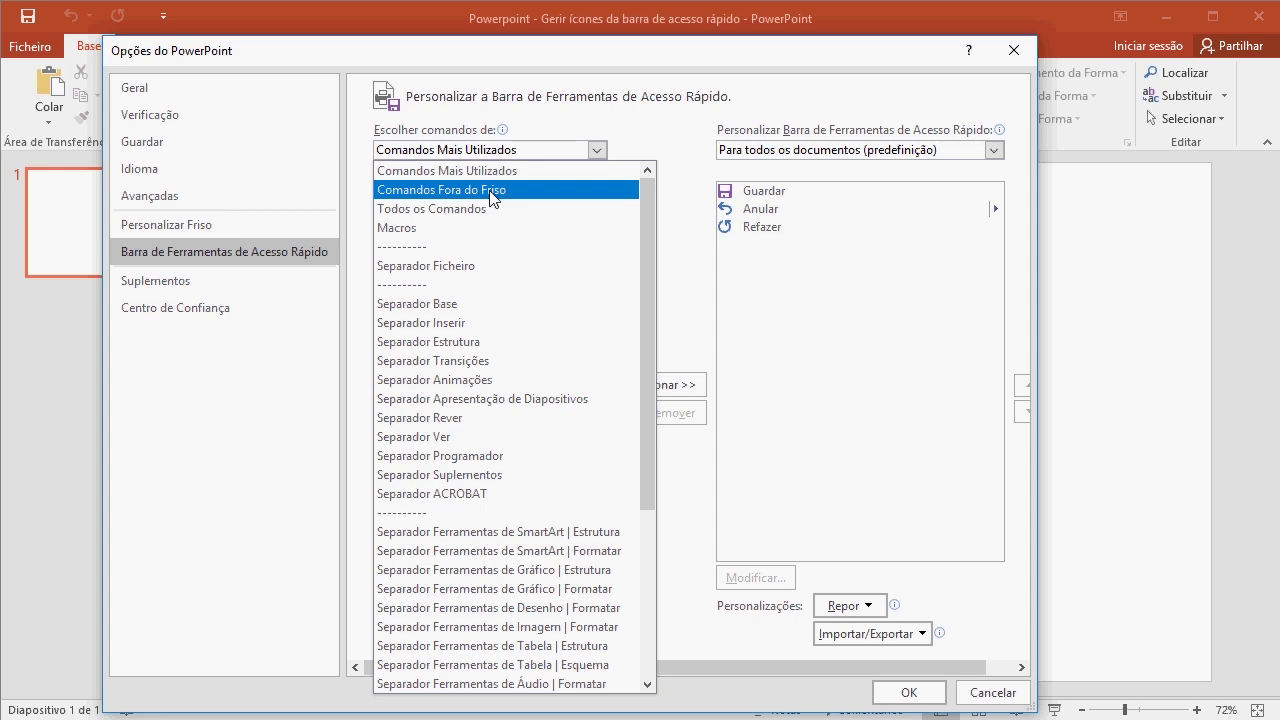
click(490, 195)
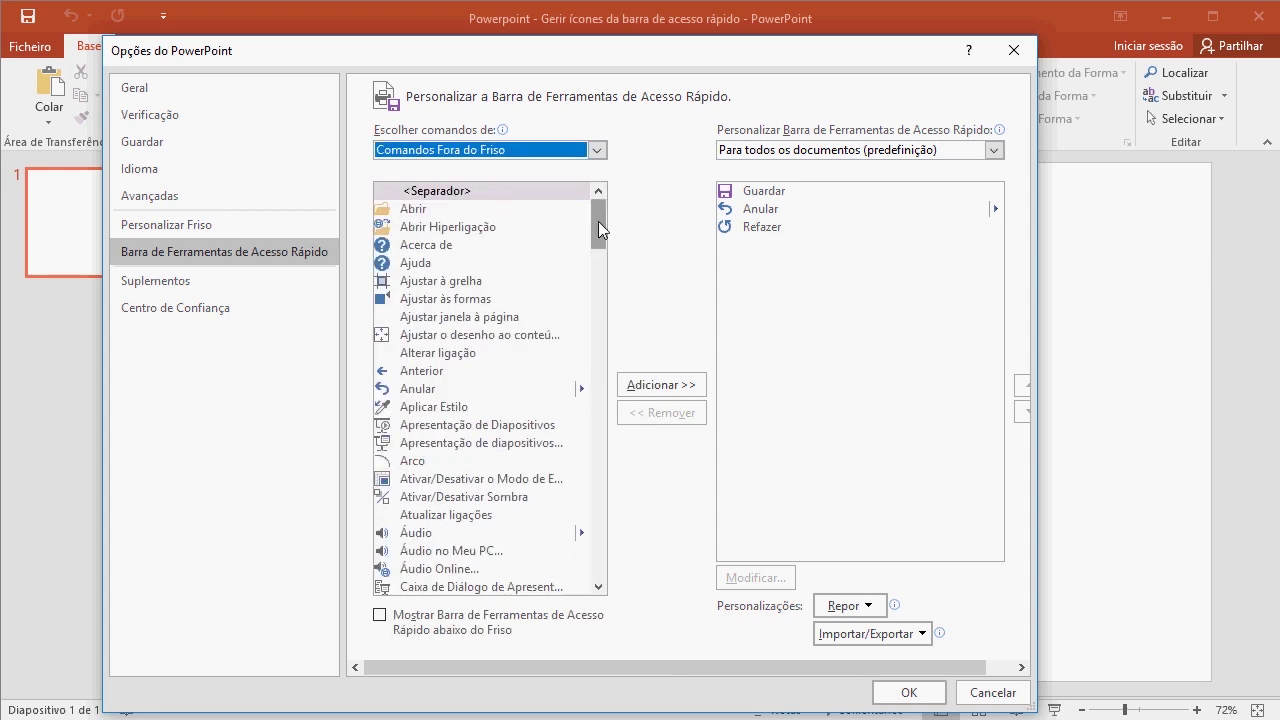
click(407, 211)
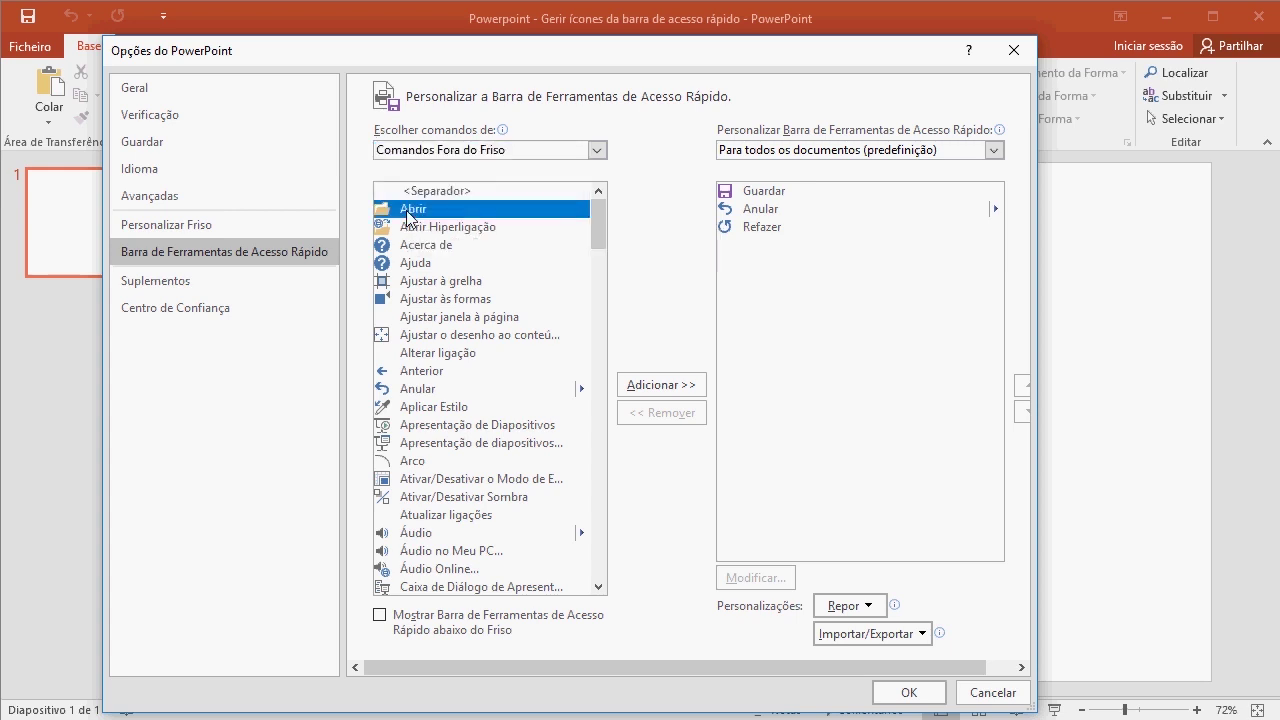
click(659, 384)
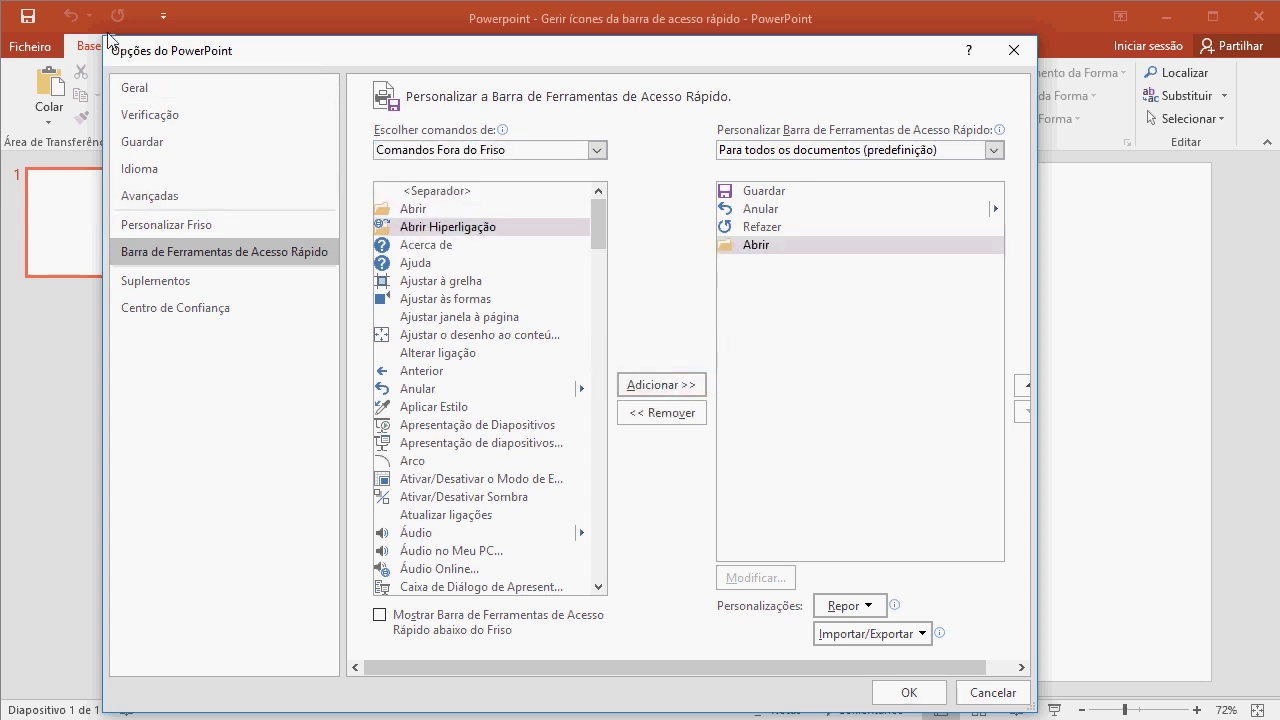
click(911, 692)
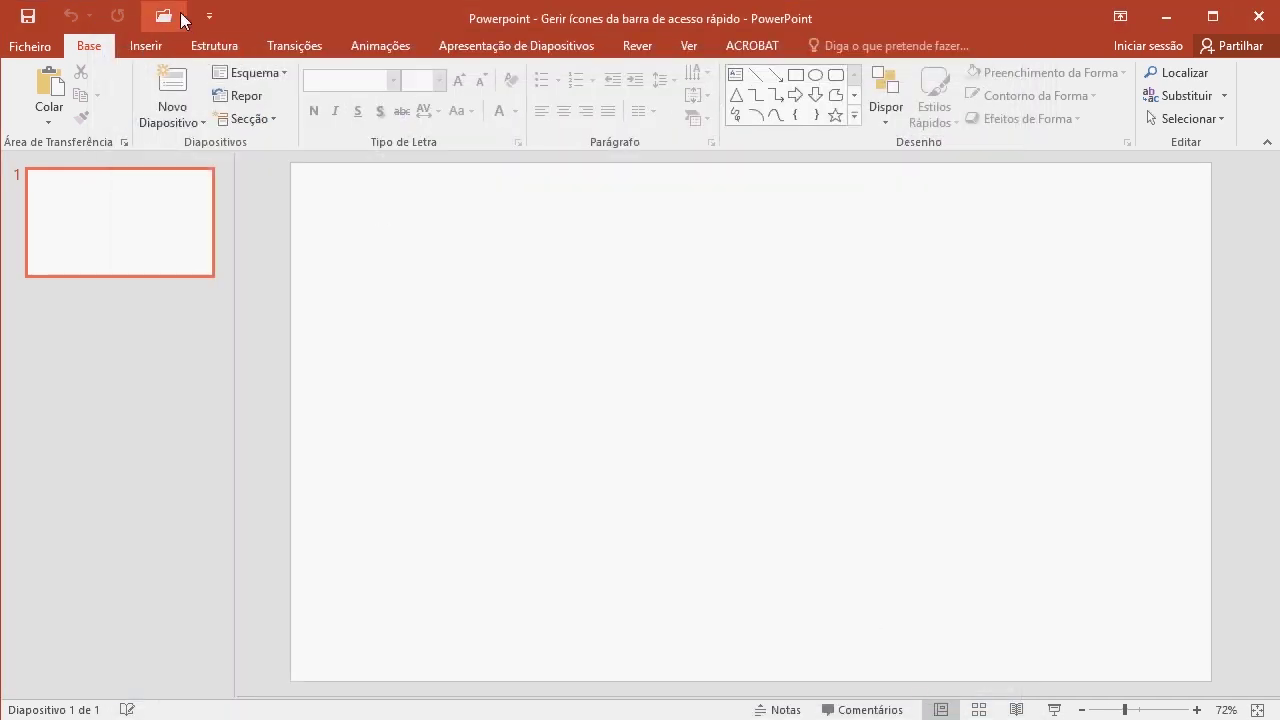
In Quick Access Toolbar customisation, list Comandos Fora do Friso and add Combinar Formas
right_click(183, 20)
click(234, 99)
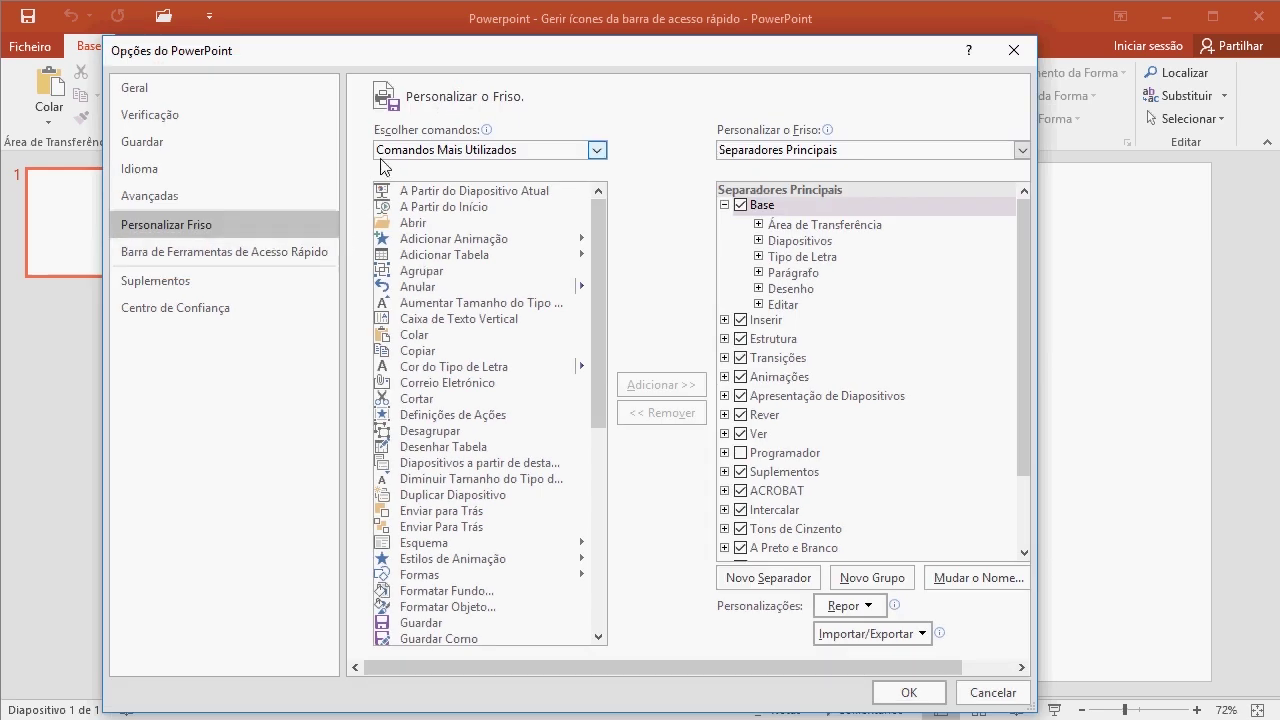
click(246, 251)
click(596, 150)
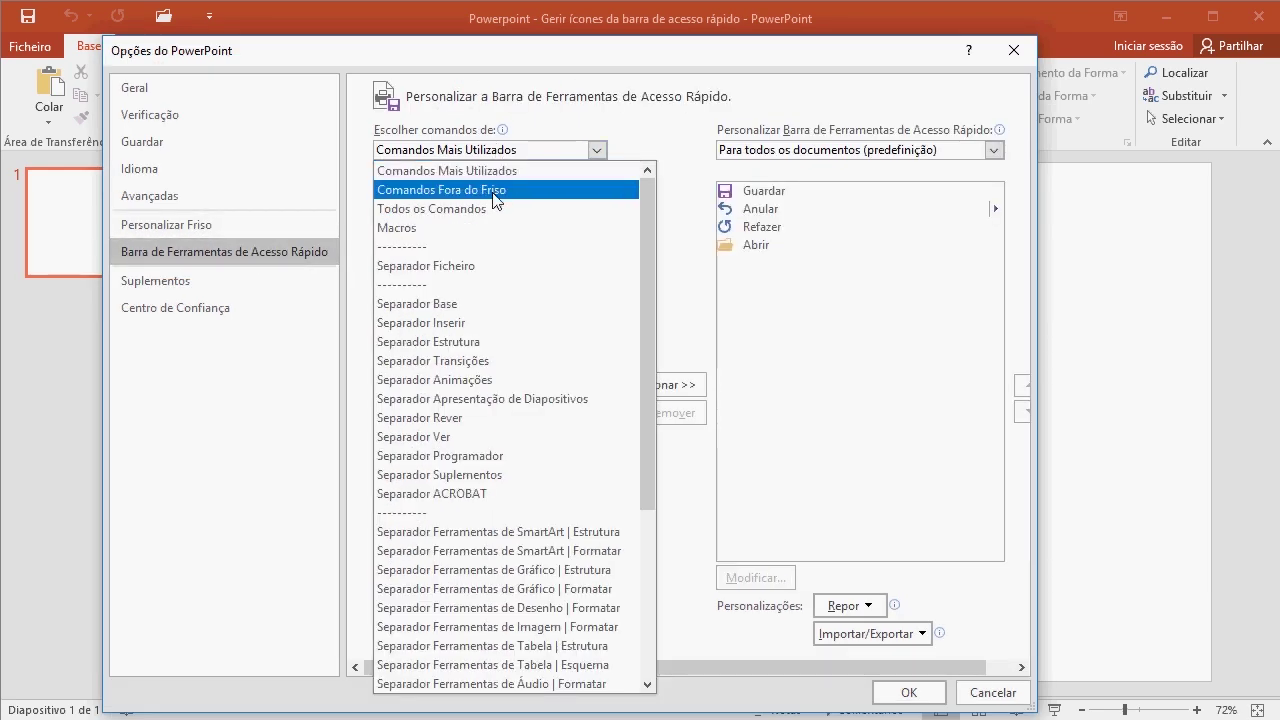
click(497, 200)
drag(598, 224, 606, 303)
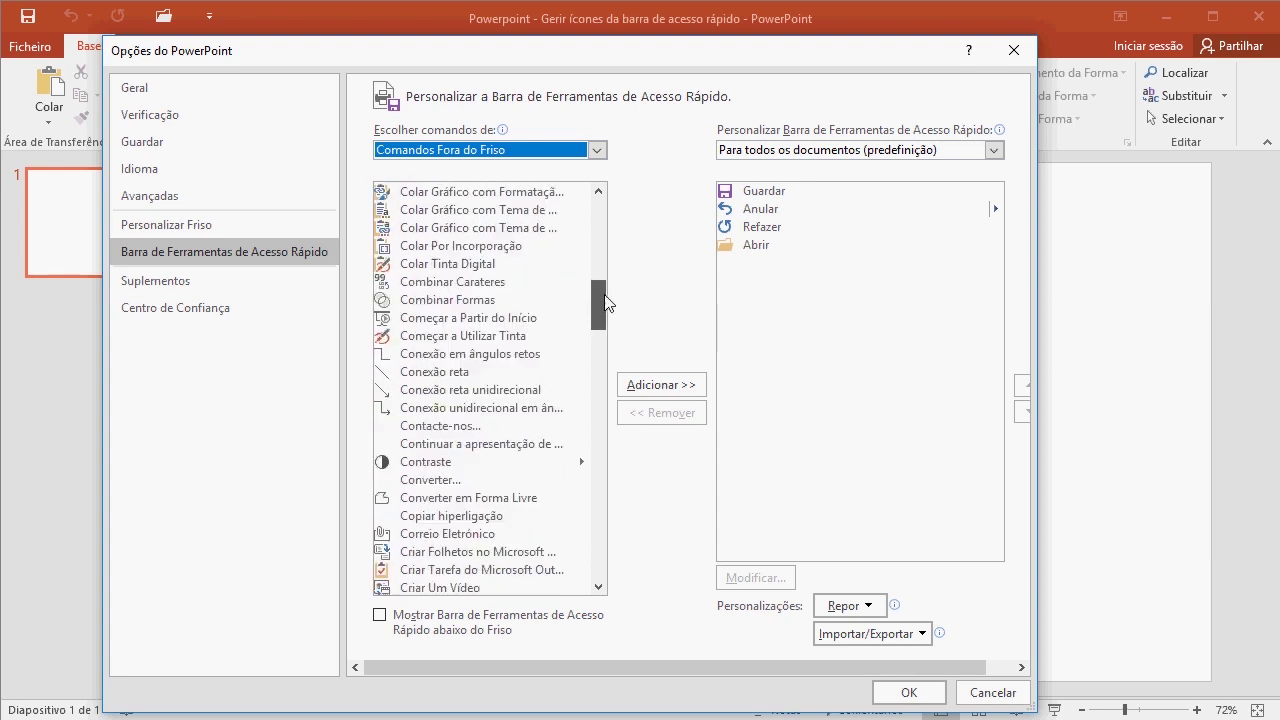
click(430, 300)
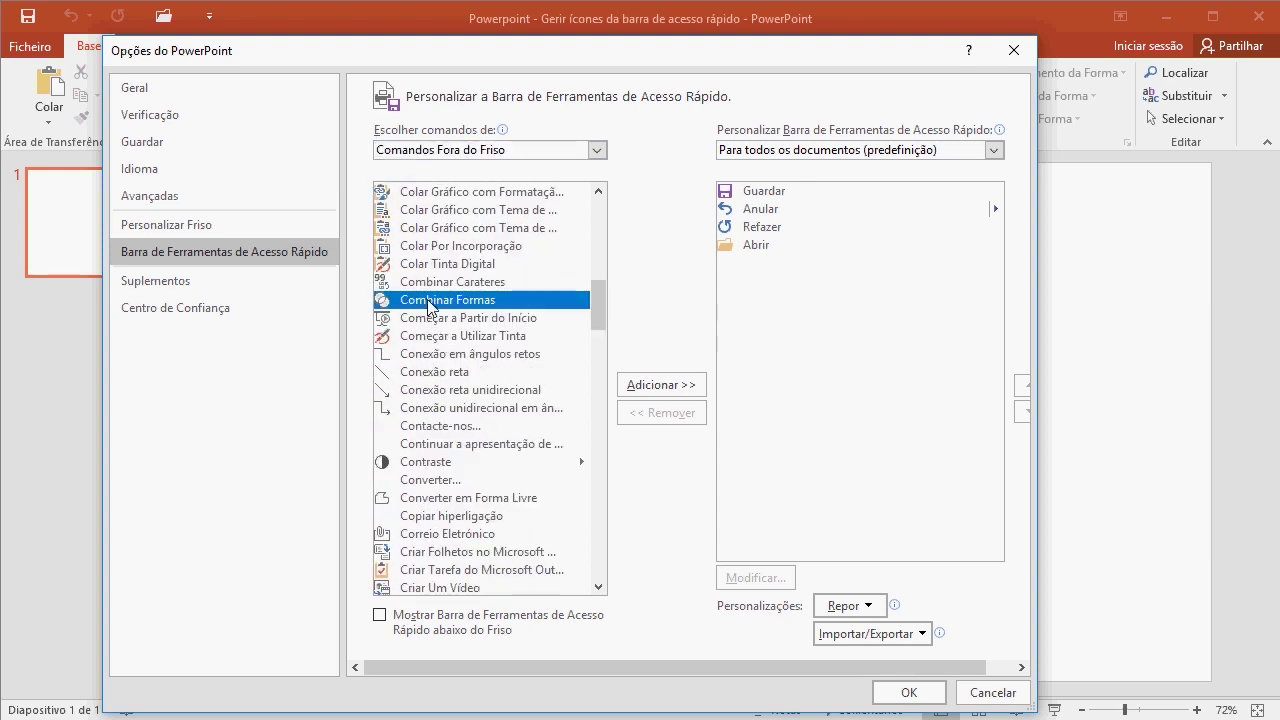
click(668, 385)
Add Contraste and Duplicar to the Quick Access Toolbar and confirm with OK
click(455, 462)
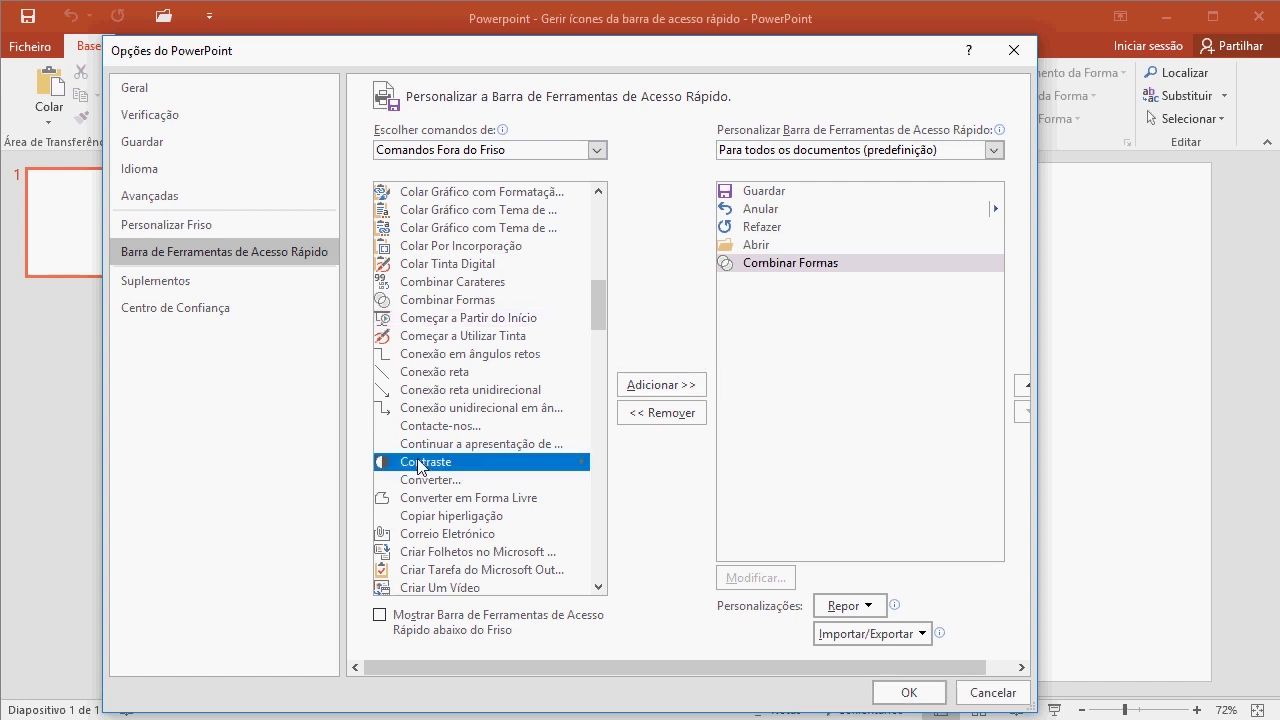
click(655, 385)
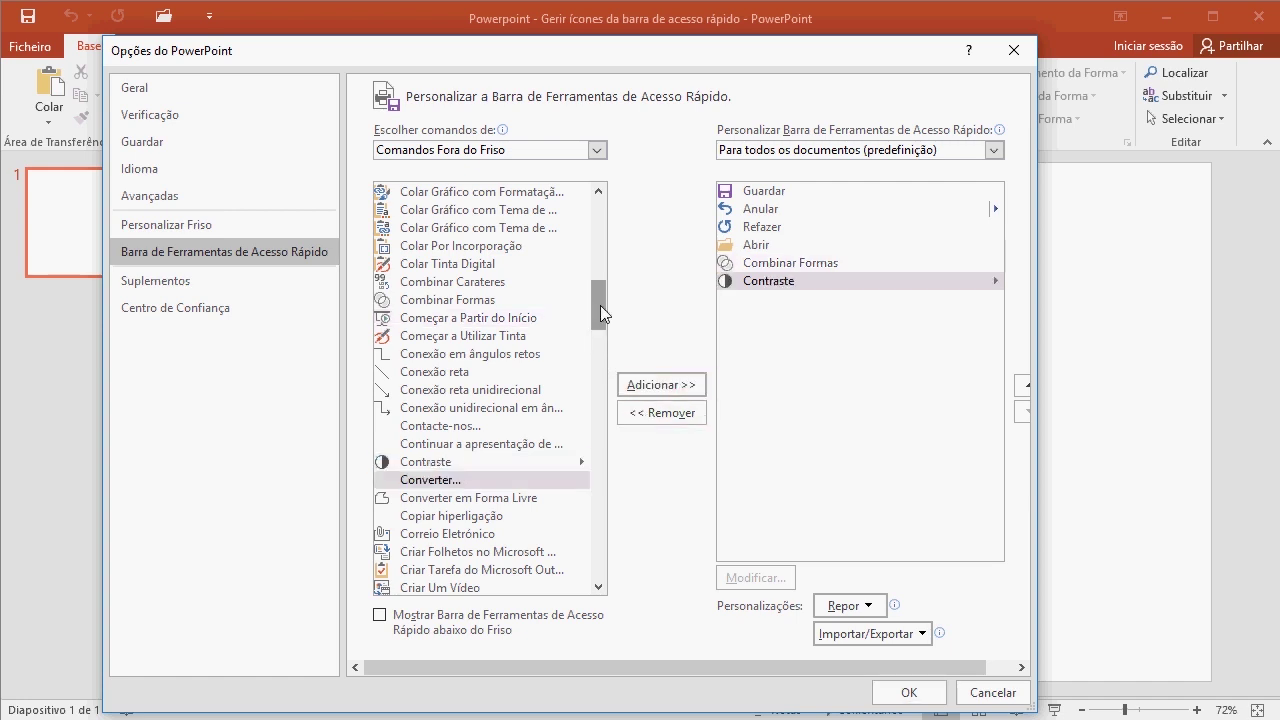
drag(600, 305, 598, 352)
click(425, 455)
click(652, 386)
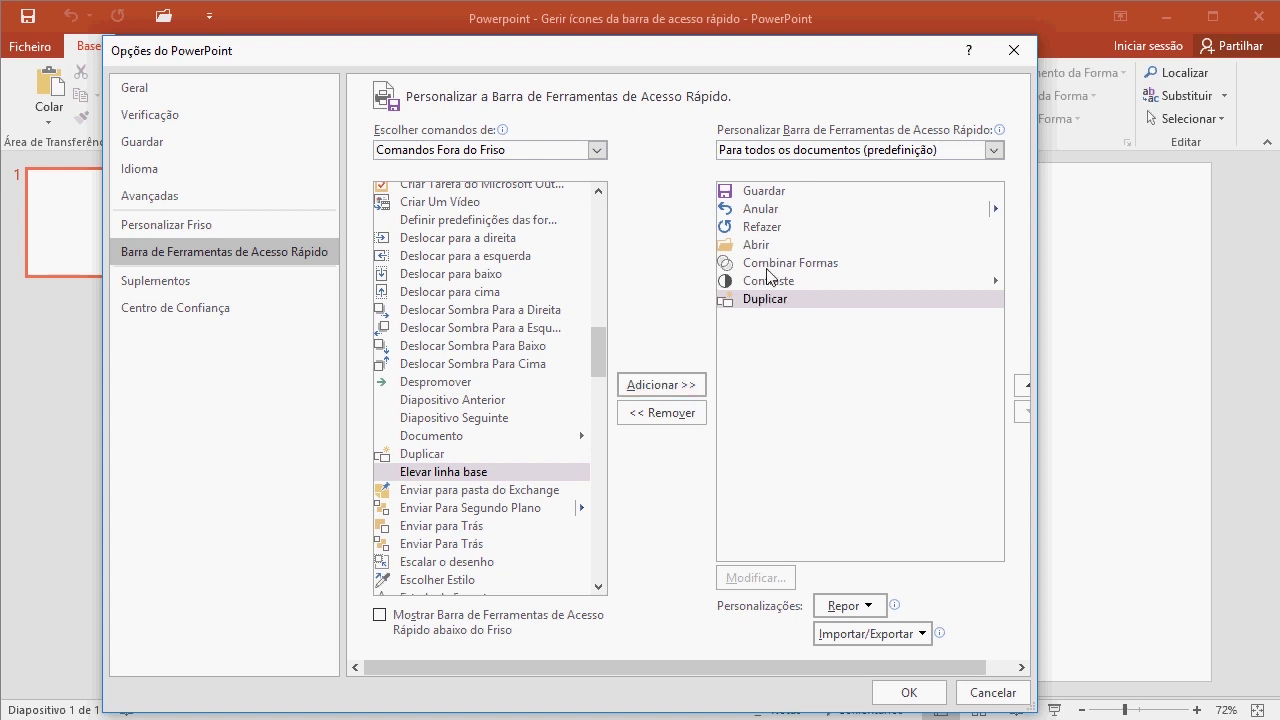
click(910, 692)
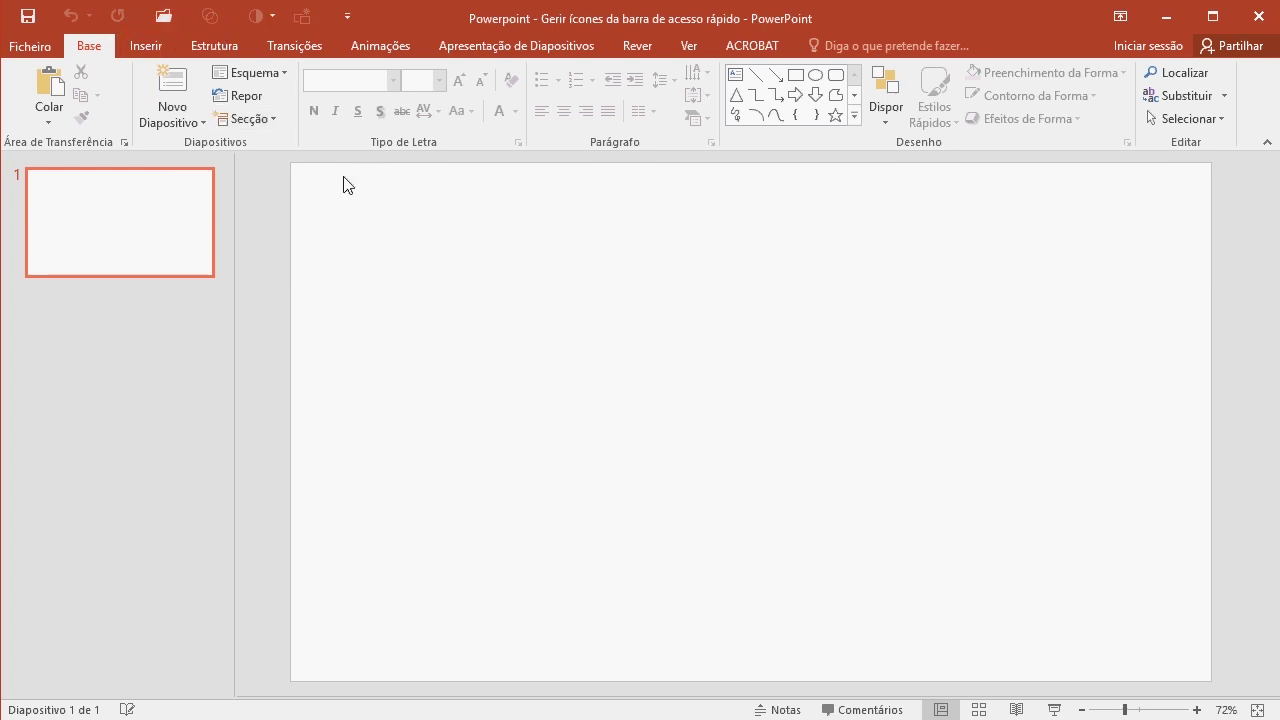
Draw a blue oval ellipse near the centre of the blank slide
scroll(195, 94, down, 1)
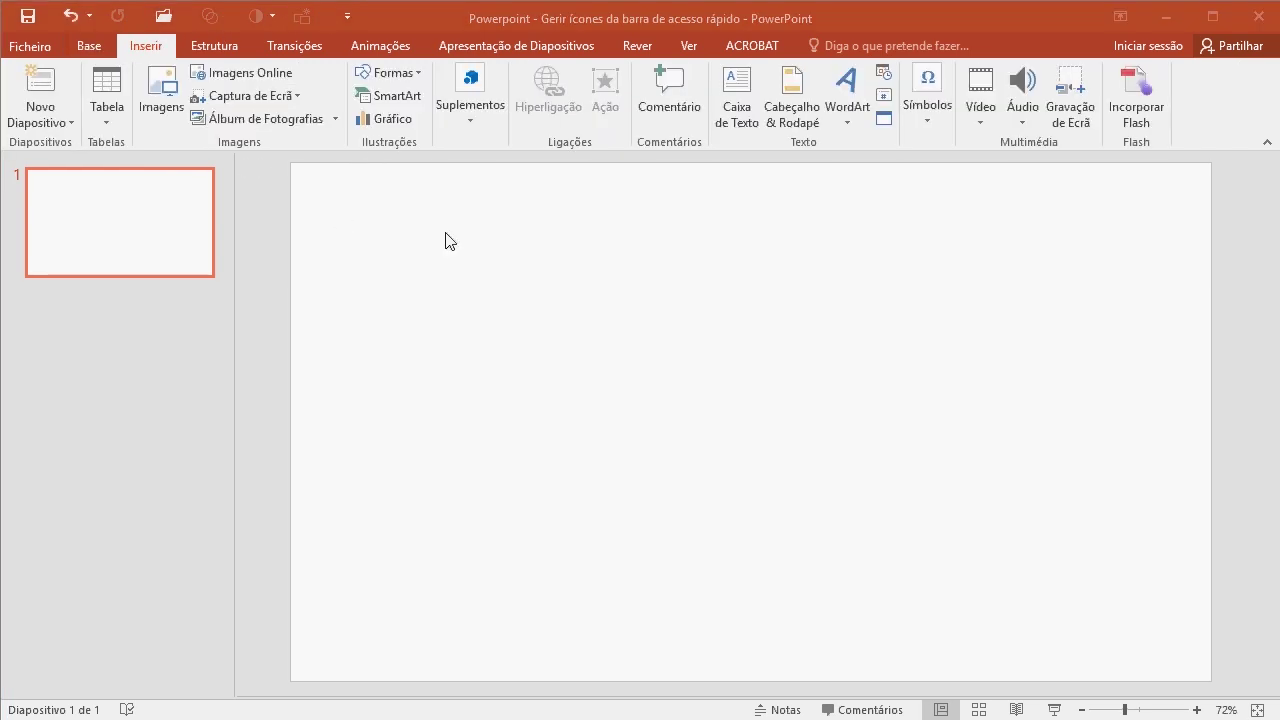
click(407, 73)
click(440, 116)
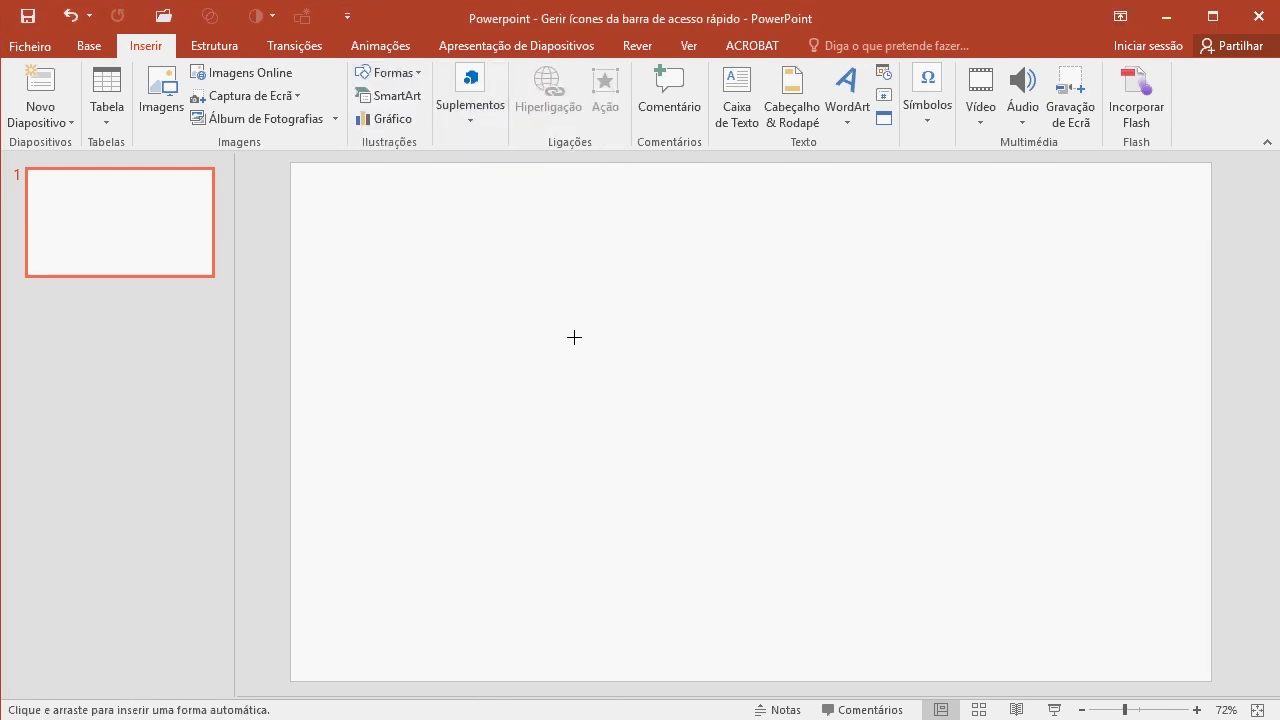
drag(567, 333, 768, 519)
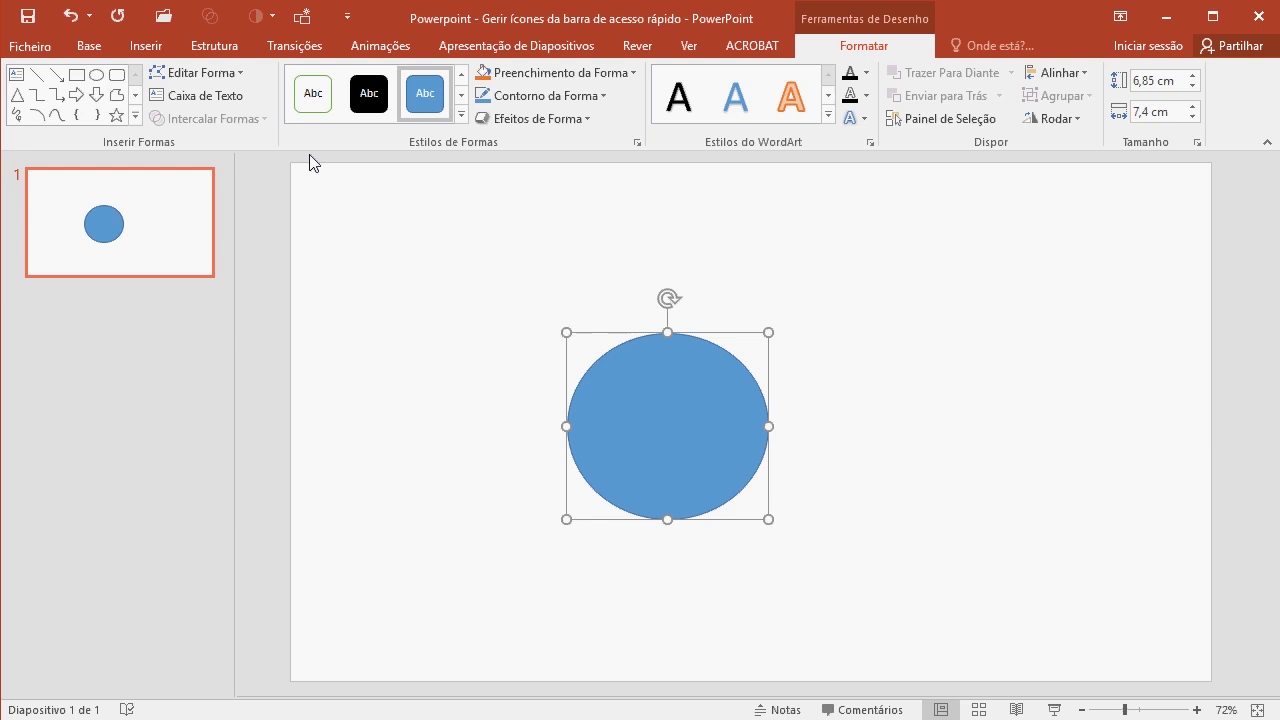
Duplicate the ellipse twice, moving one copy up-right and the other up-left
click(297, 22)
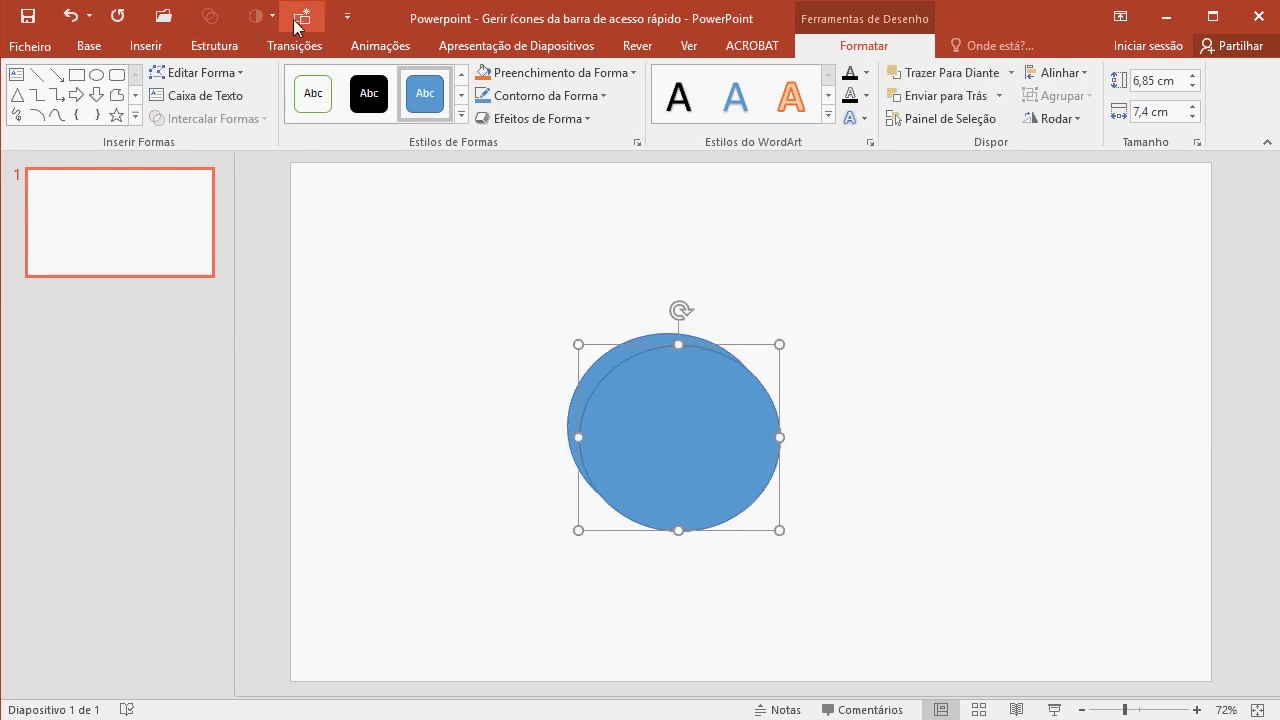
drag(696, 428, 926, 316)
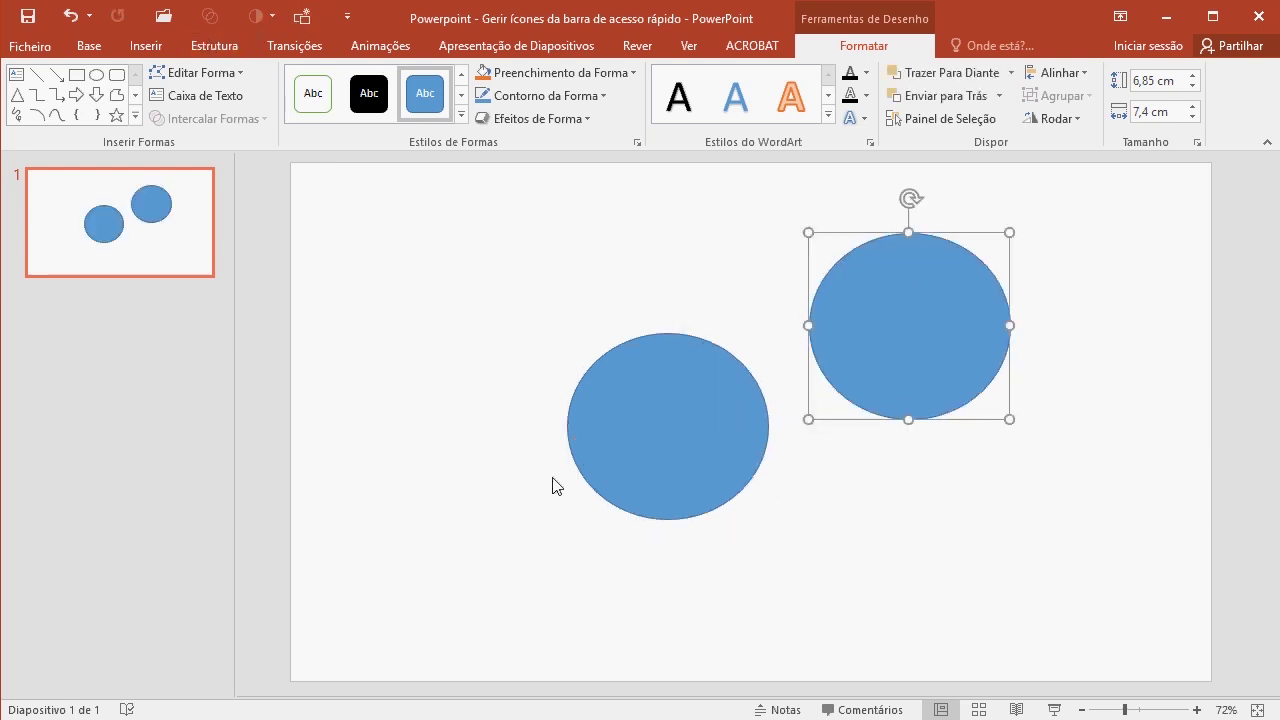
click(663, 416)
click(300, 16)
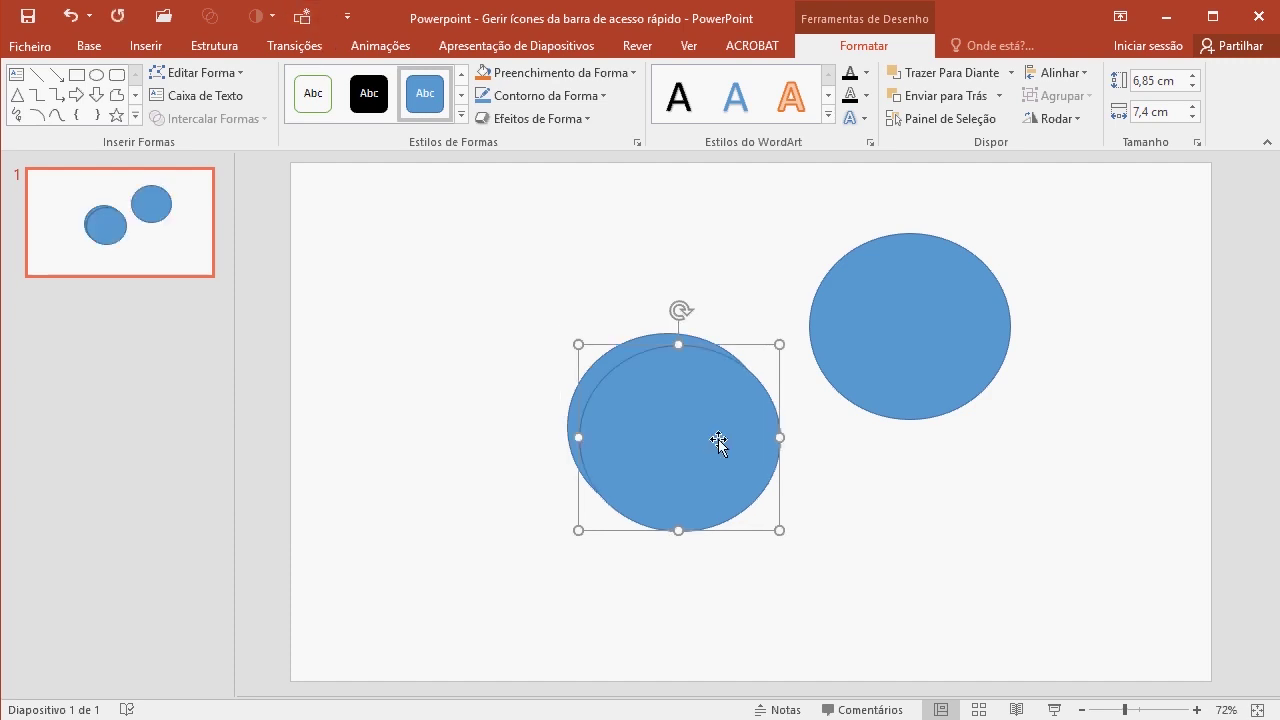
drag(718, 439, 486, 328)
click(1040, 423)
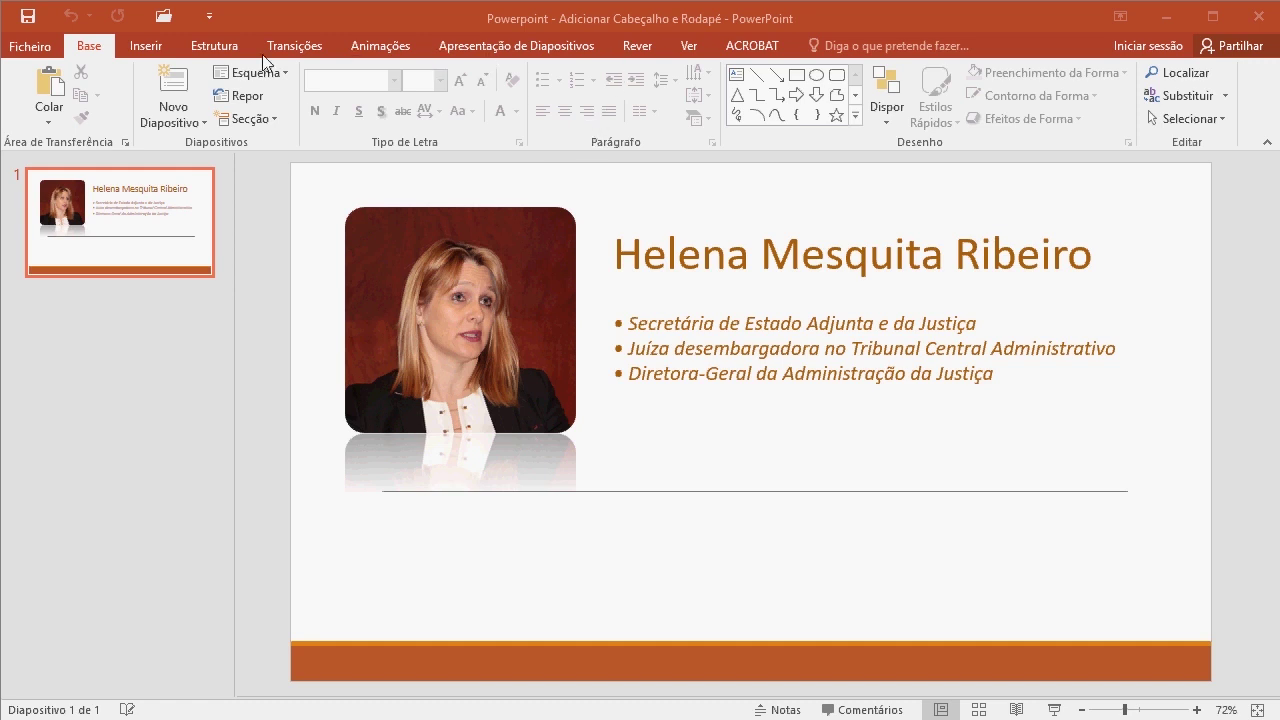
Turn on date and time, slide number and footer '(c) 2018', applied to all slides
click(140, 47)
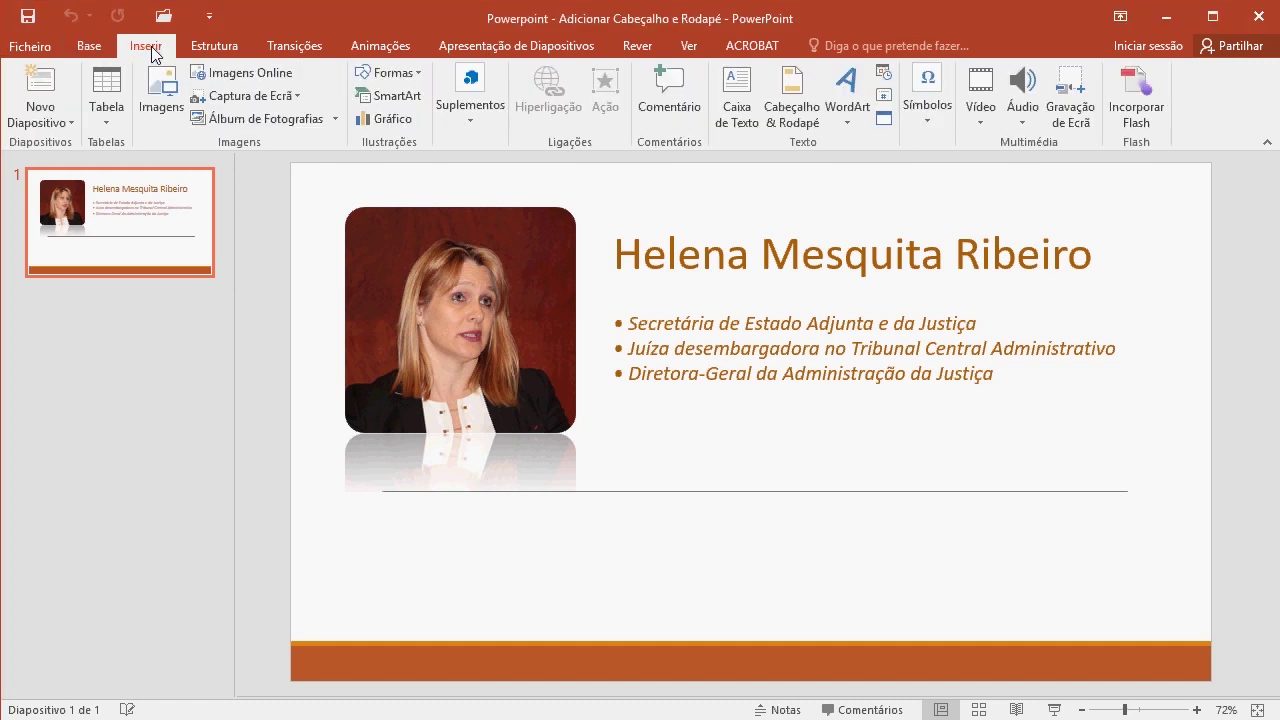
click(803, 122)
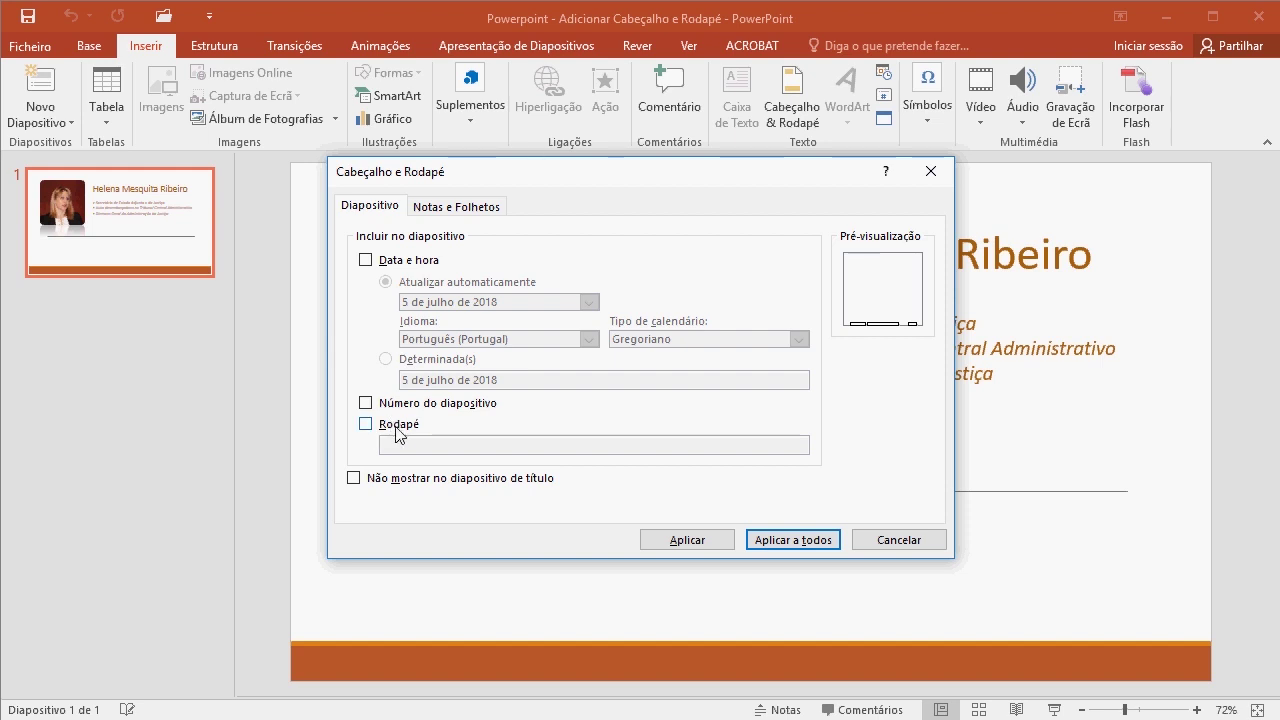
click(367, 261)
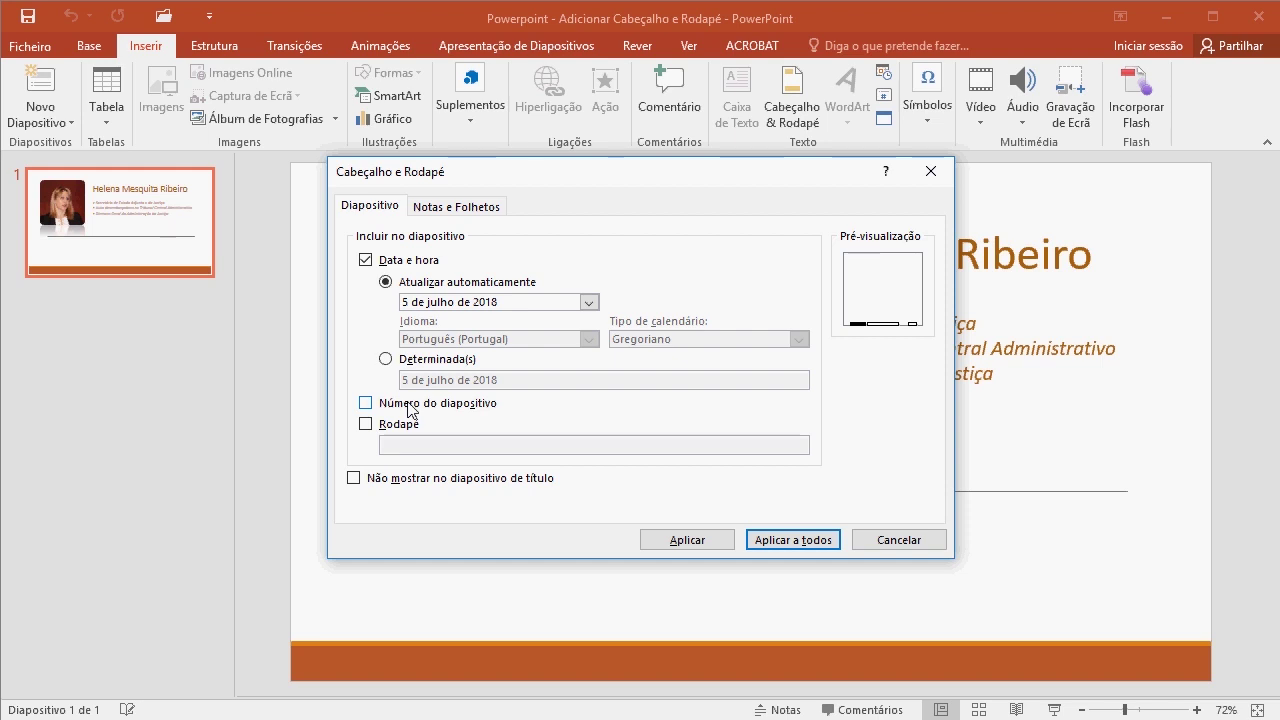
click(366, 425)
text((c) 20)
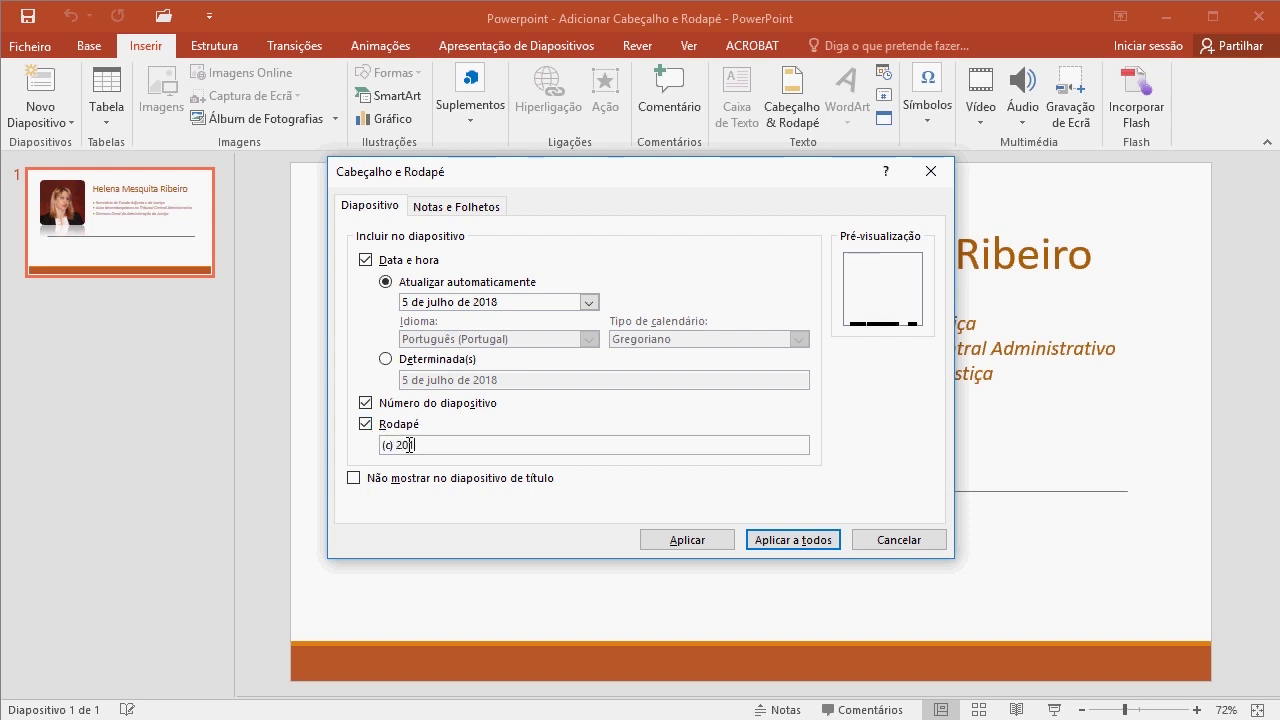
text(18)
click(786, 540)
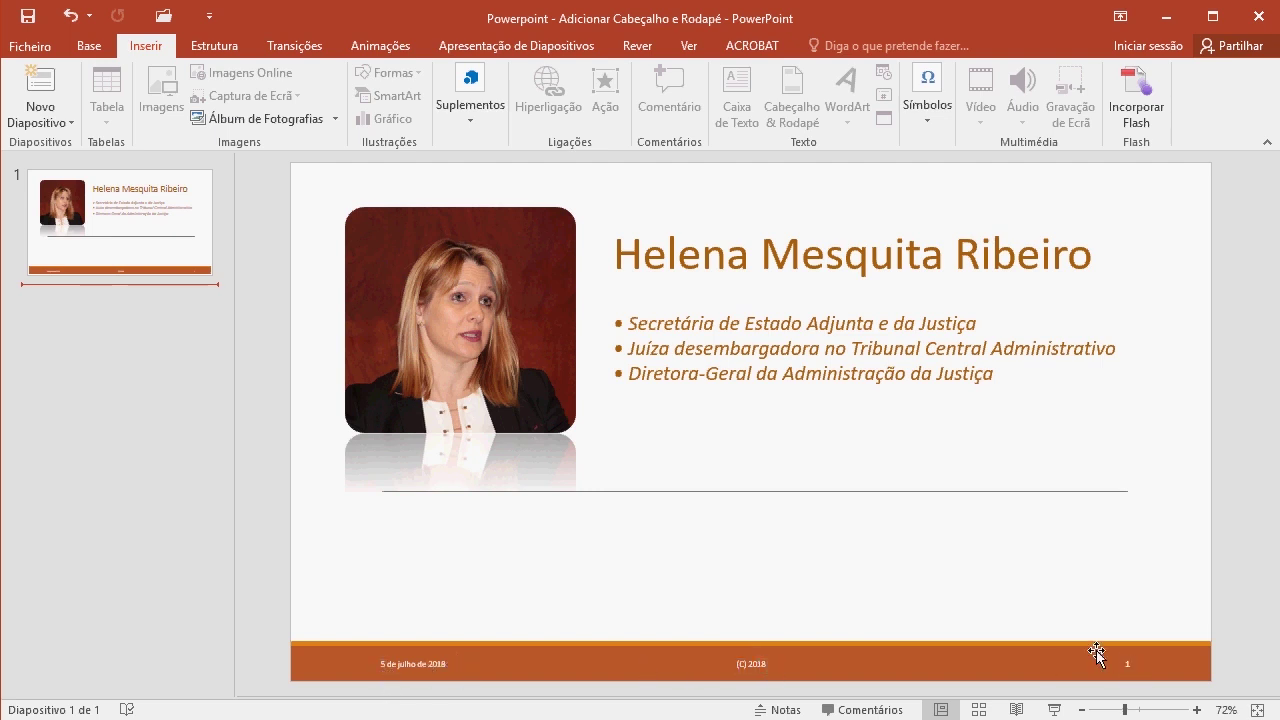
Add a new blank slide after slide 1, then return to slide 1
right_click(165, 360)
click(215, 424)
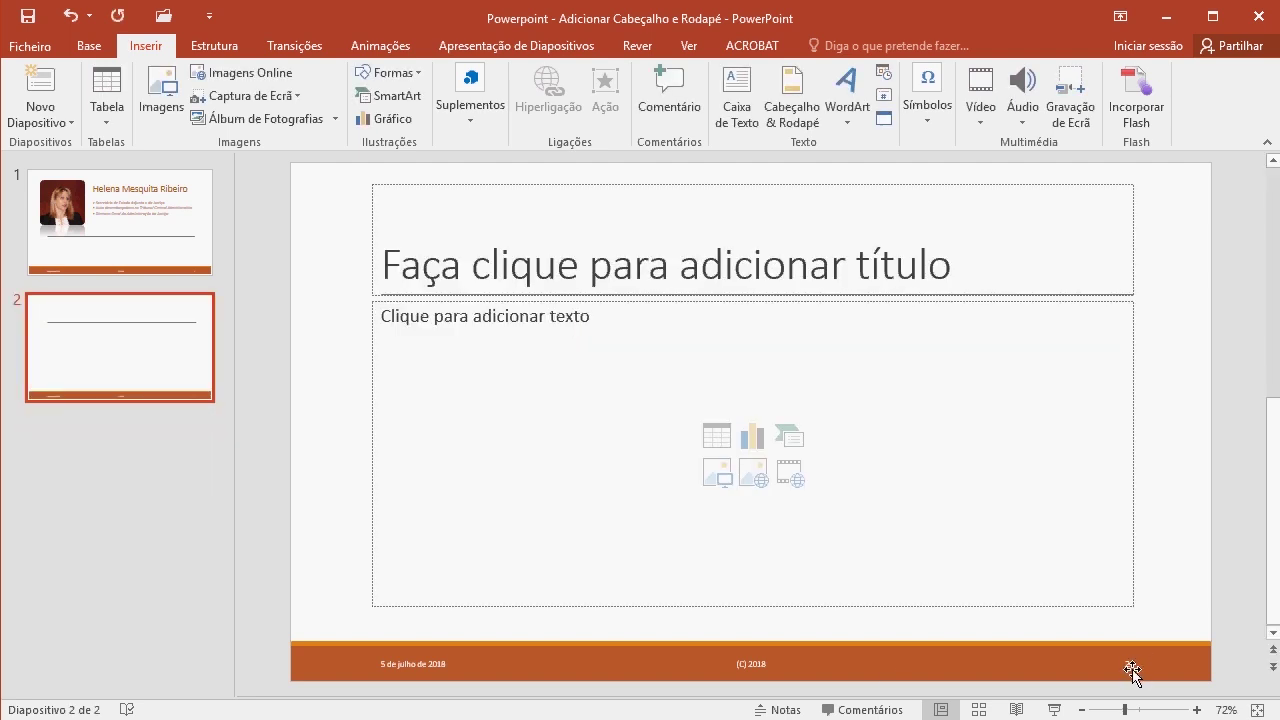
click(88, 270)
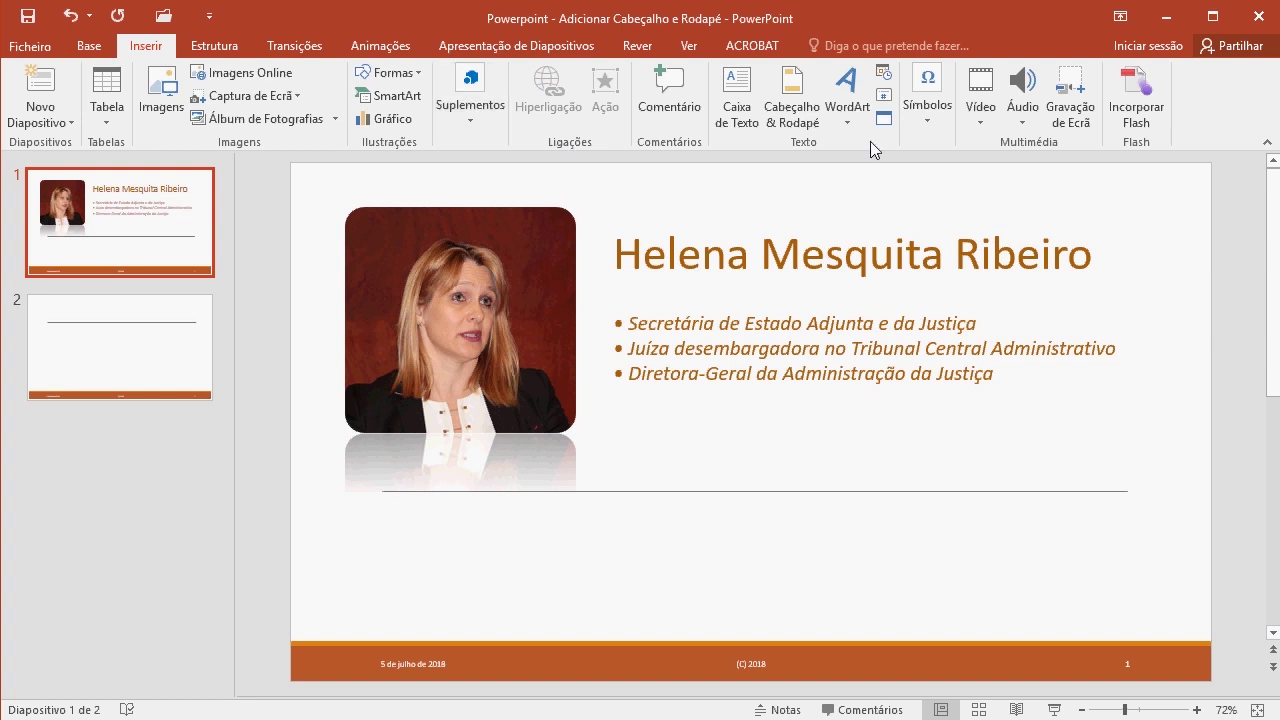
Change the footer to '(c) 2018 . 06' on all slides and check slide 2
click(793, 92)
click(432, 445)
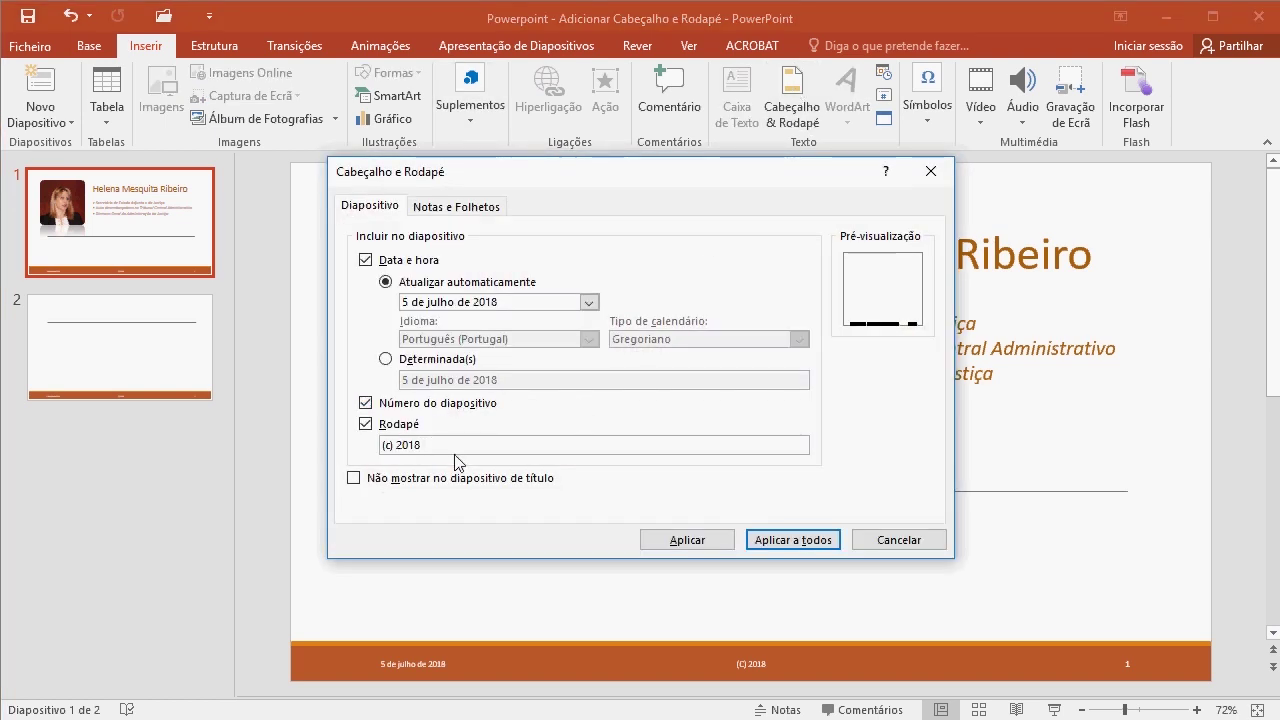
text(06)
click(792, 540)
click(163, 343)
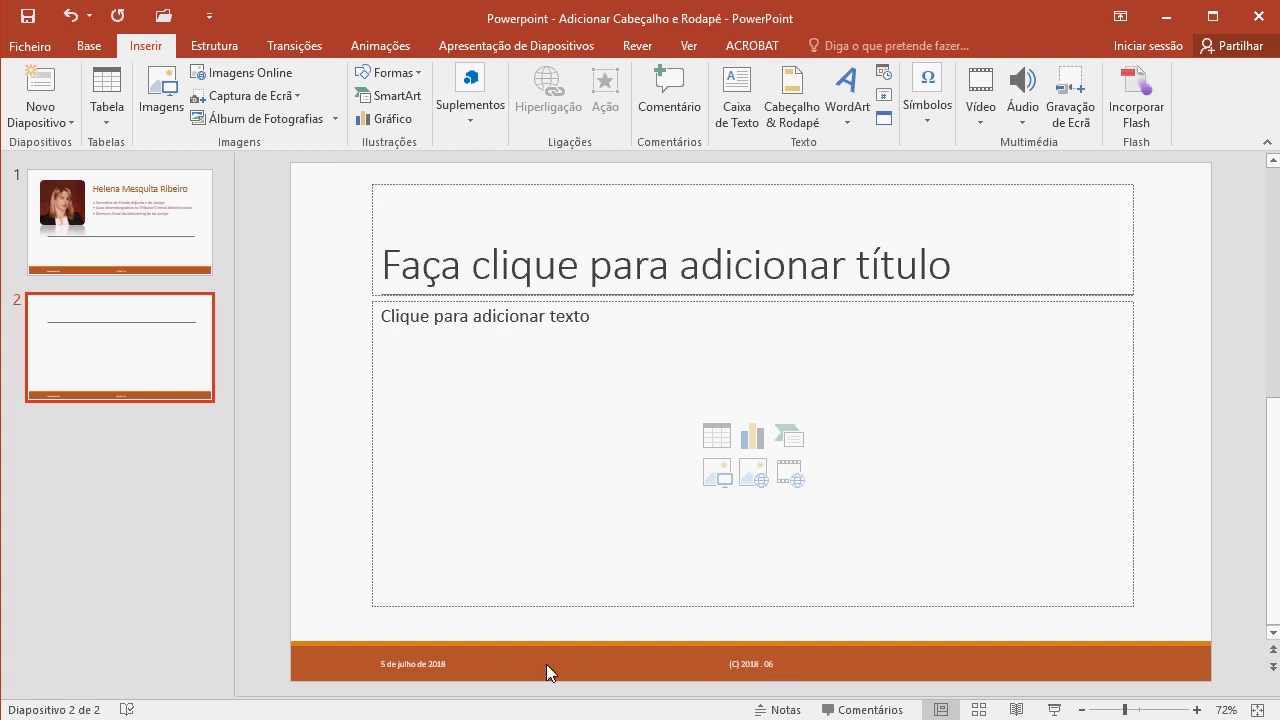
click(150, 212)
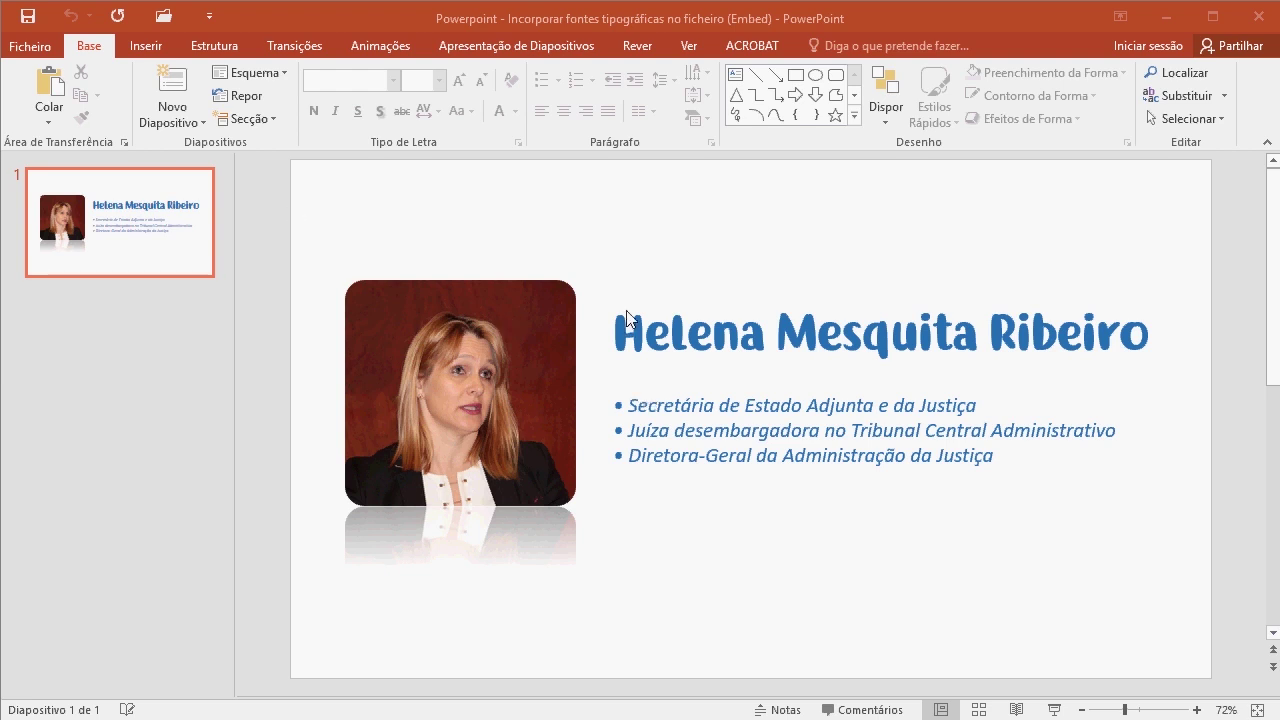
Enable embedding fonts with all characters in Opções > Guardar, then save the presentation
click(690, 332)
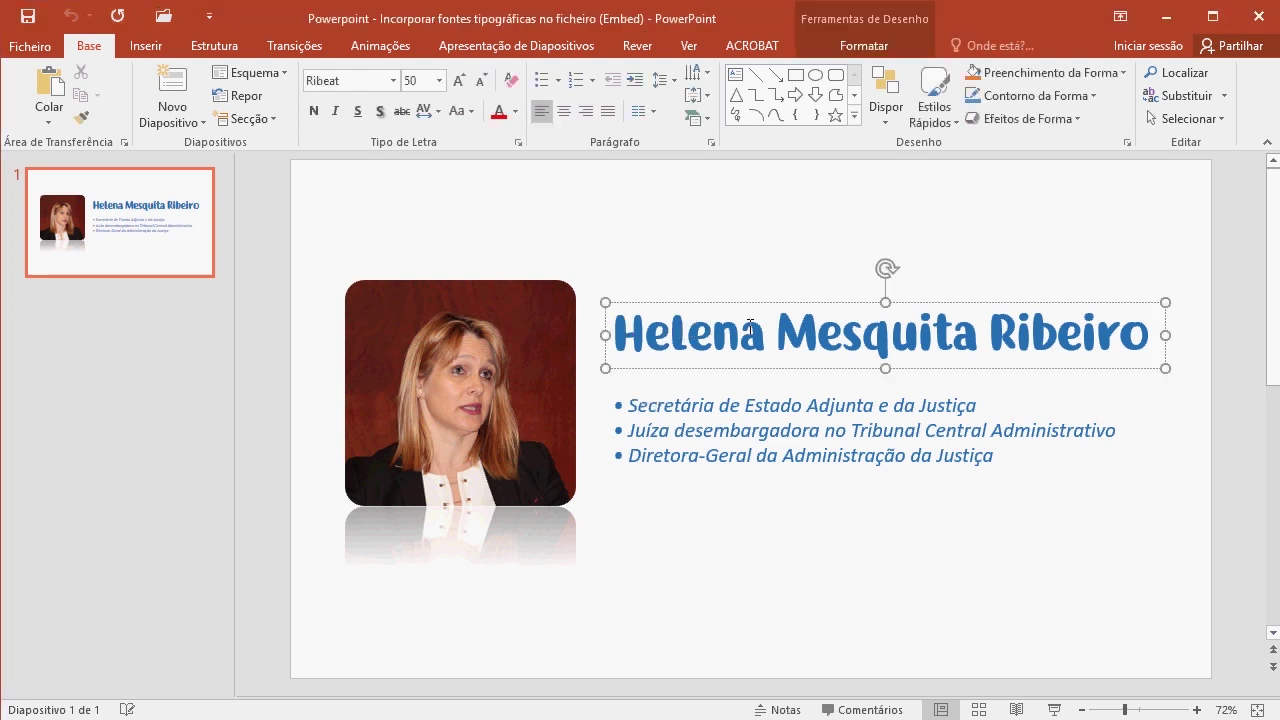
click(36, 48)
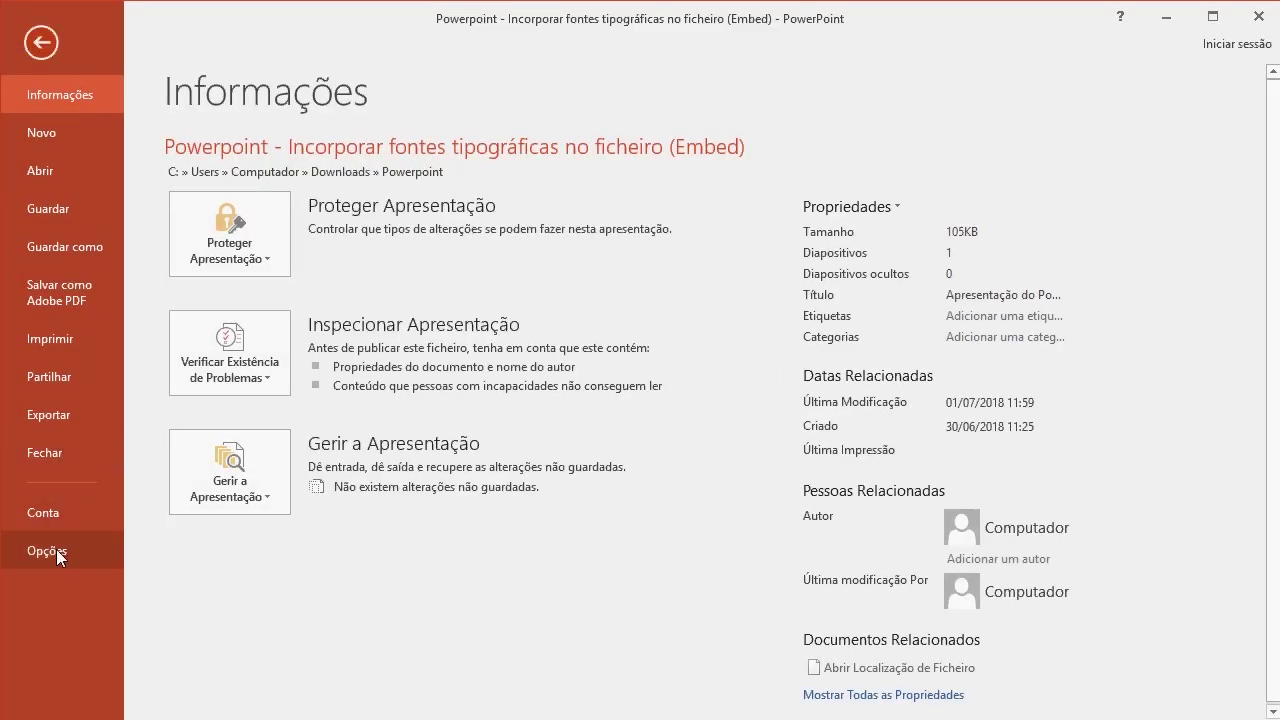
click(56, 550)
click(175, 138)
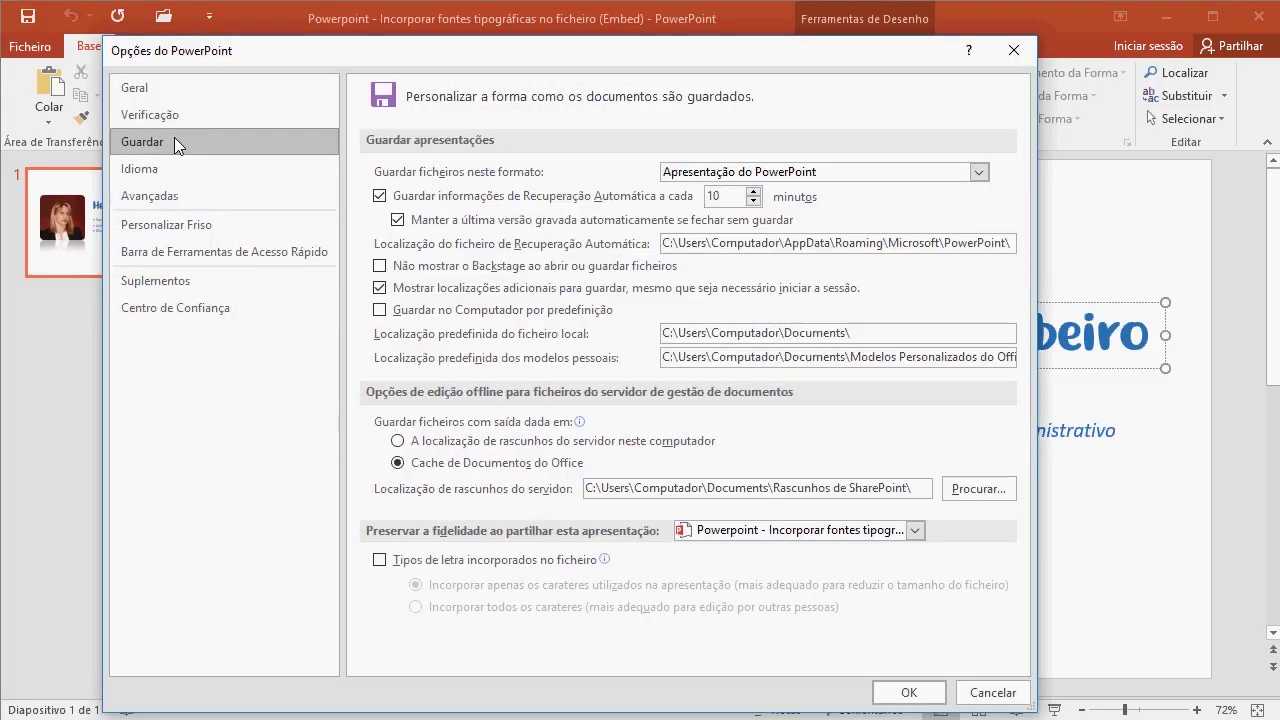
click(380, 561)
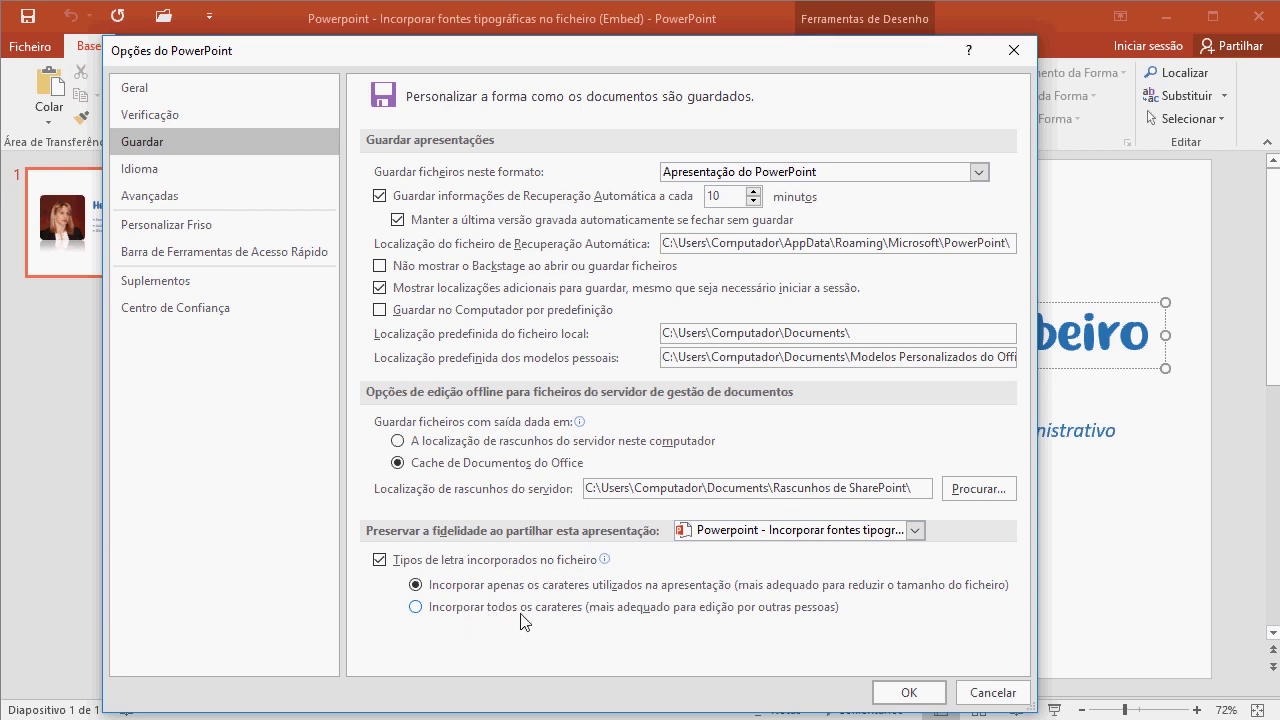
click(443, 610)
click(897, 698)
click(31, 30)
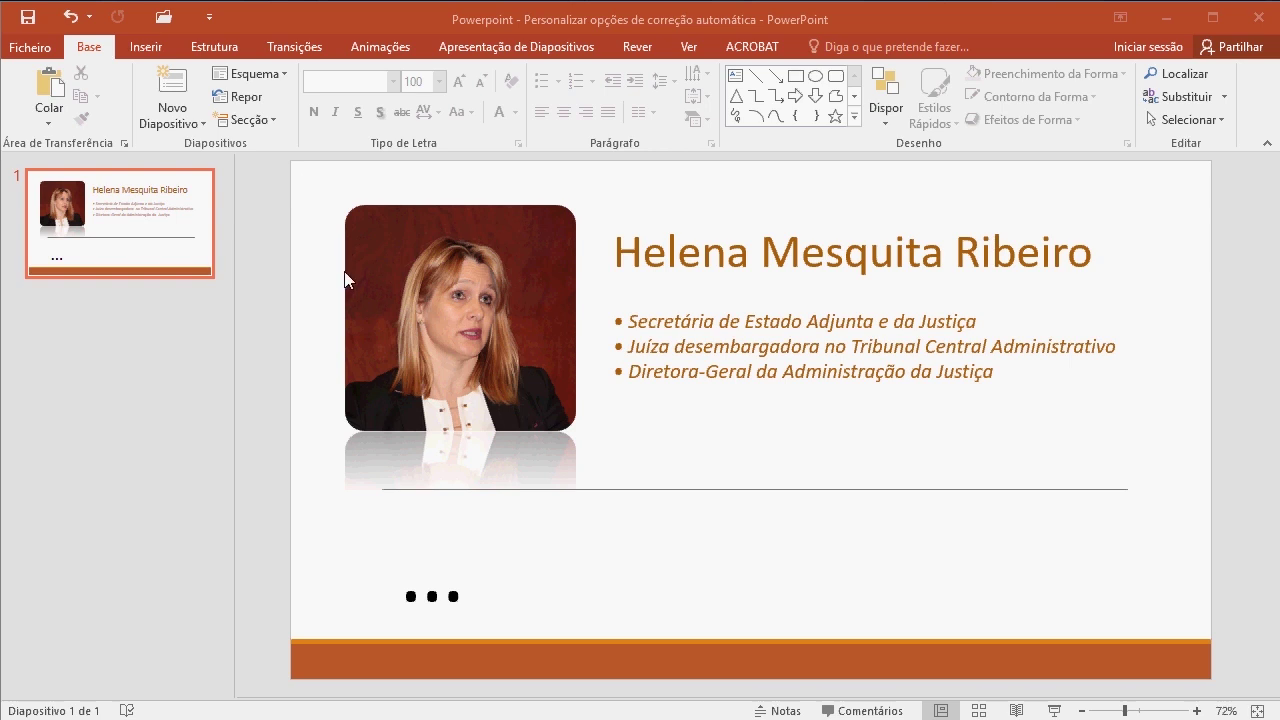
Type (c) over the three dots so AutoCorrect makes ©, then open PowerPoint Options
click(428, 596)
double_click(417, 585)
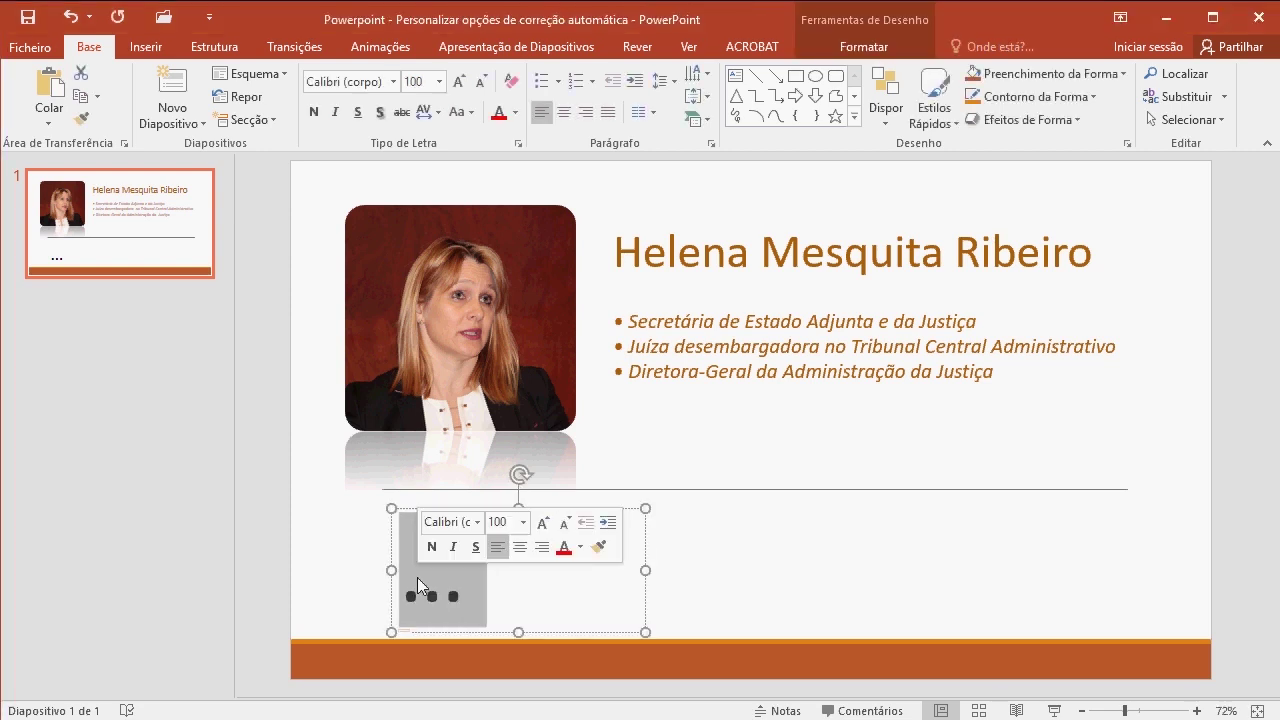
text((c)
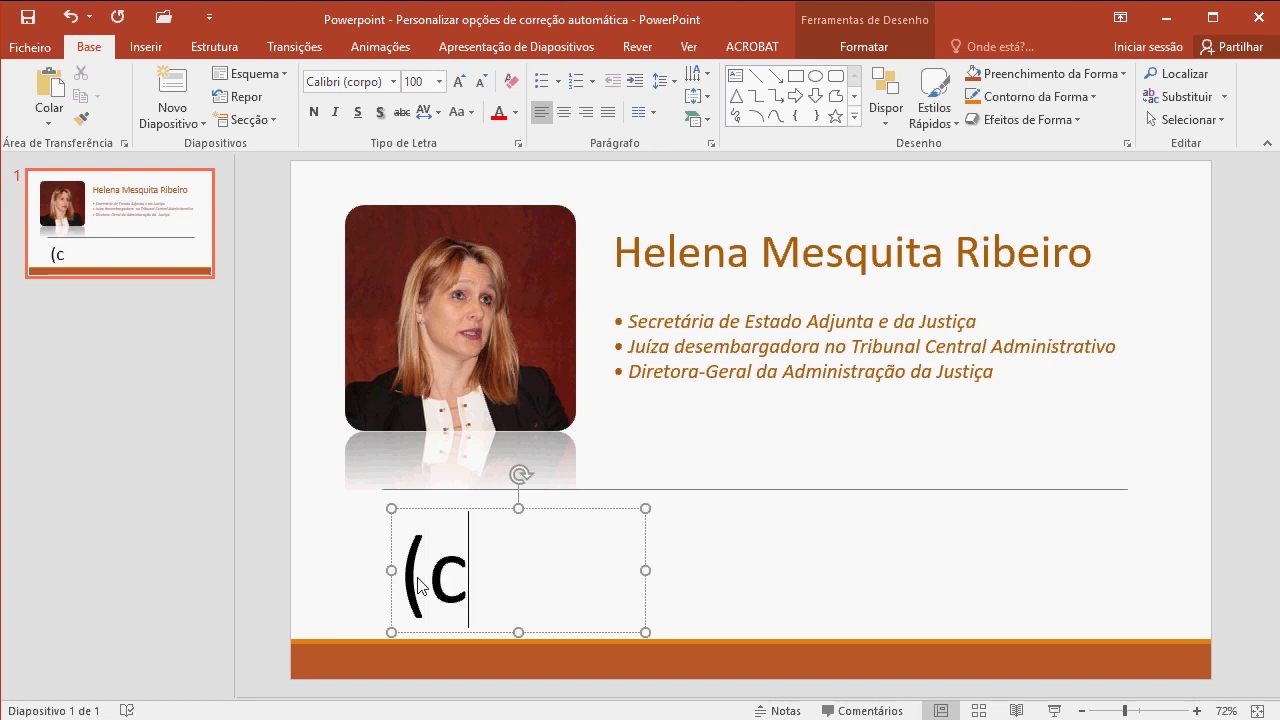
text())
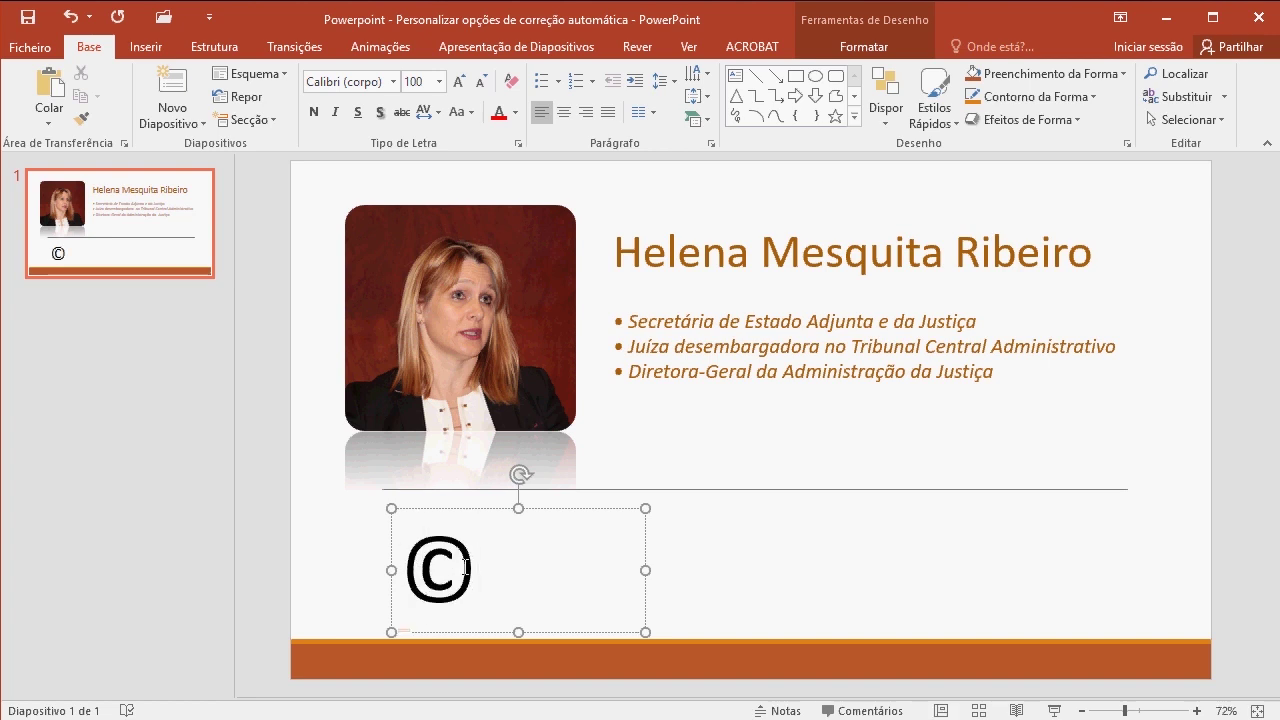
key(Home)
click(660, 575)
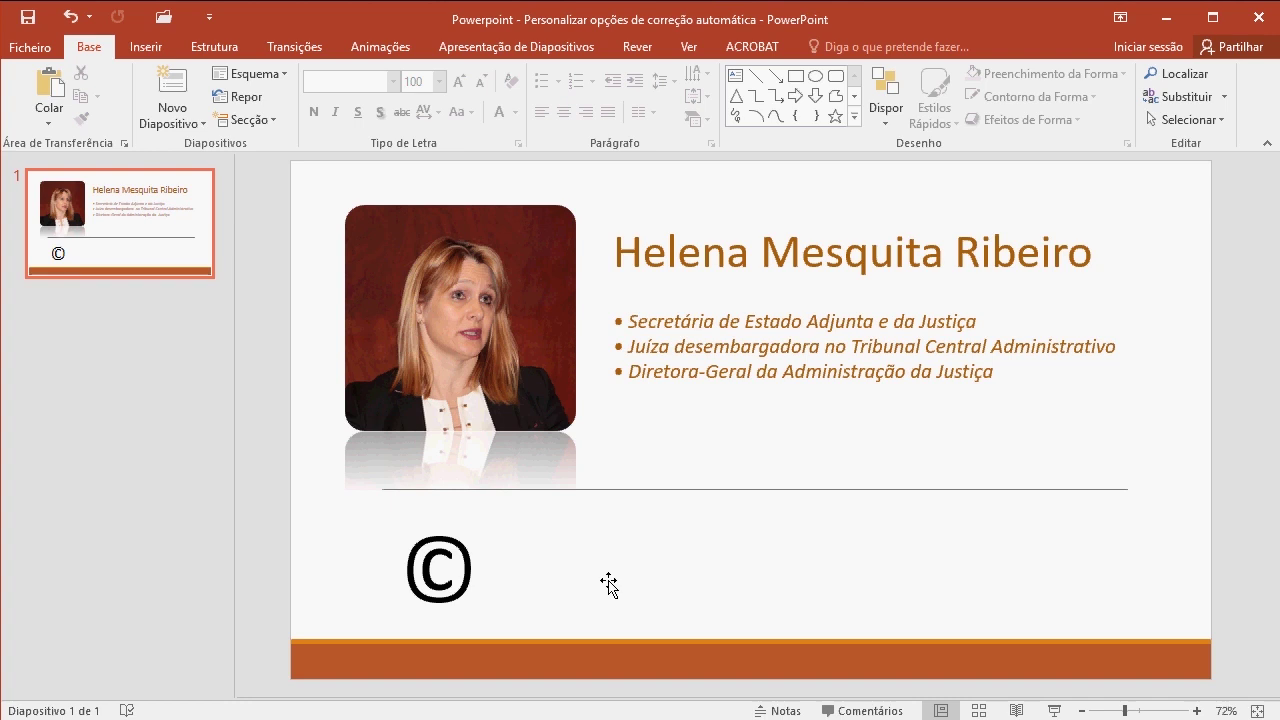
click(28, 50)
click(69, 476)
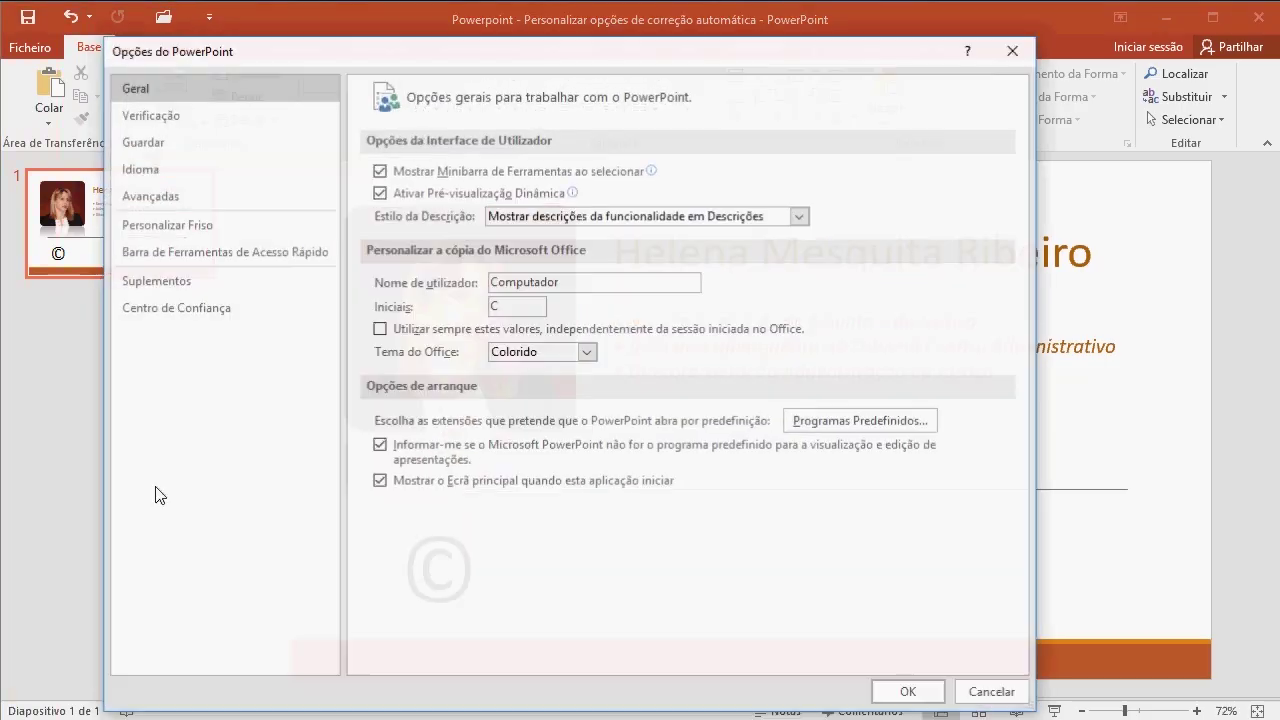
Open the AutoCorrect settings from the Verificação page of PowerPoint Options
click(206, 116)
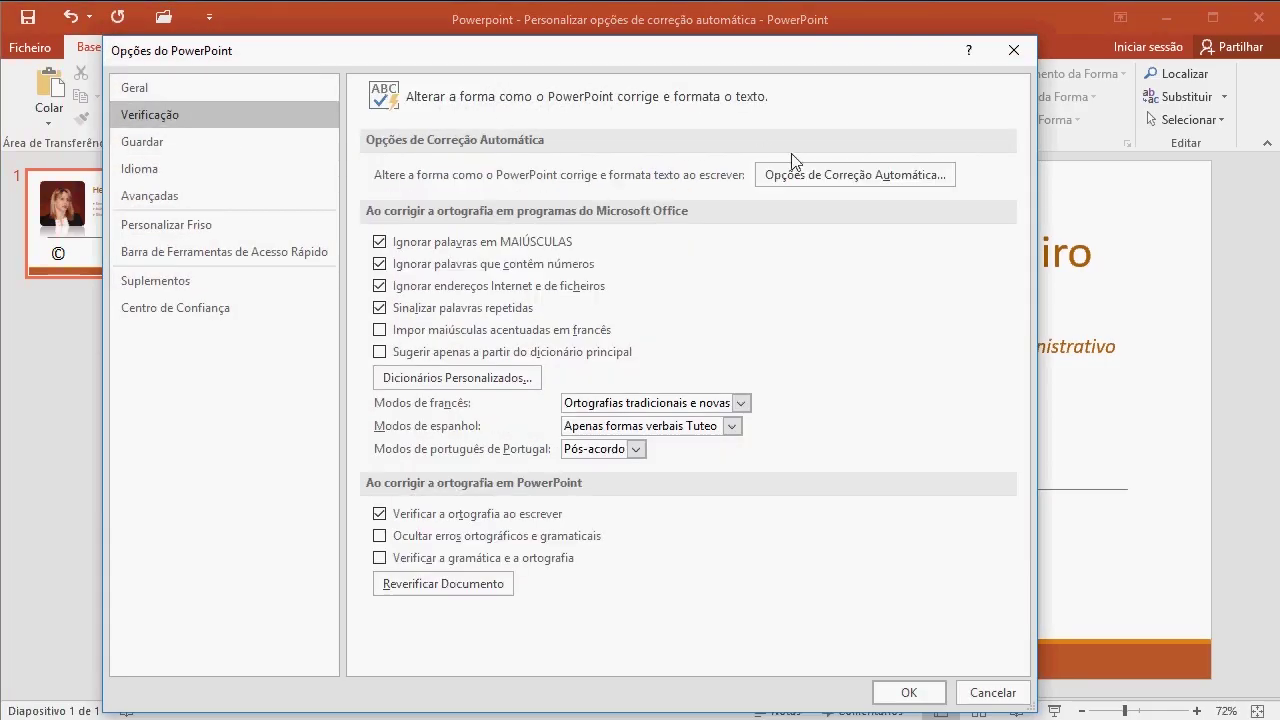
click(831, 176)
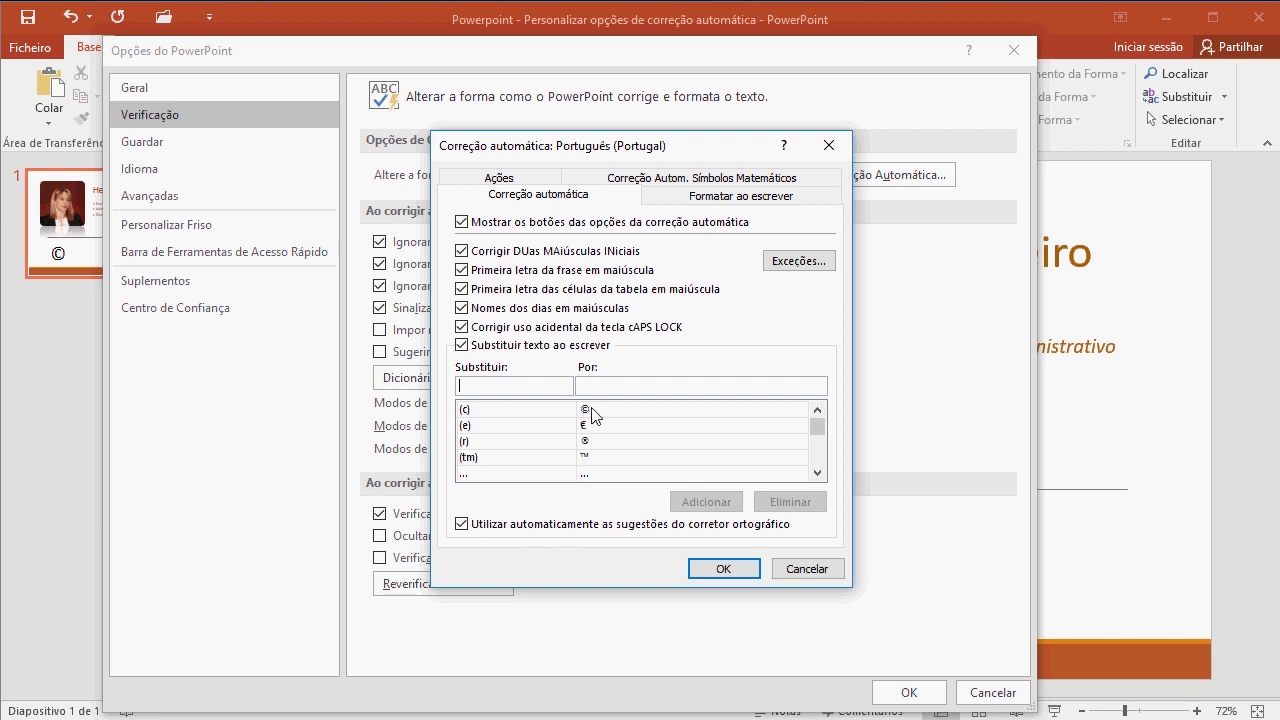
scroll(817, 472, down, 1)
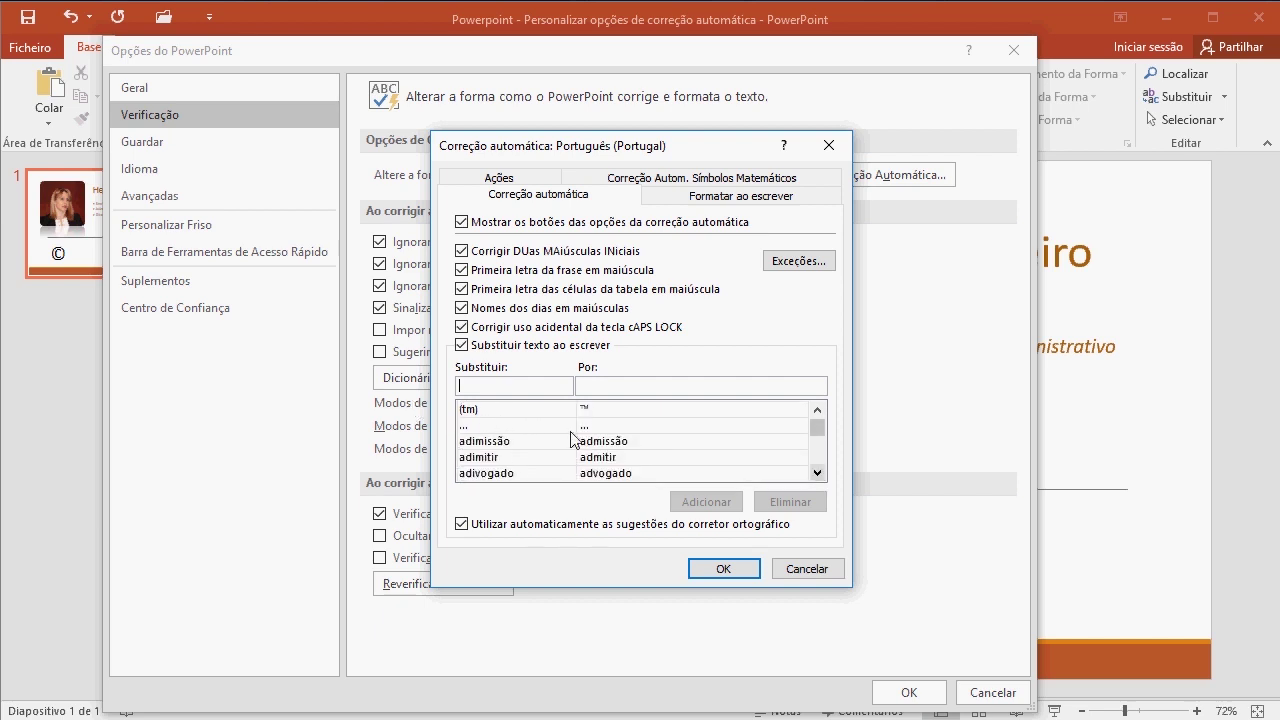
click(817, 473)
click(817, 473)
click(817, 473)
click(817, 473)
click(817, 473)
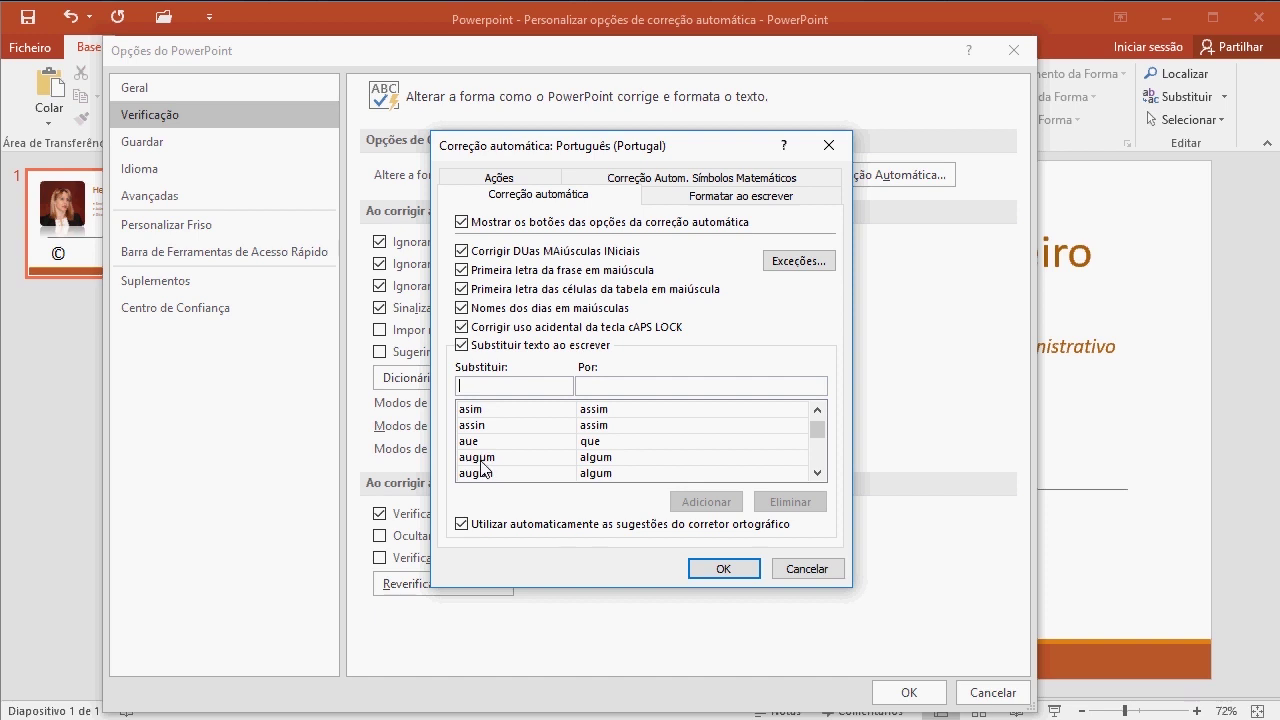
drag(817, 450, 820, 452)
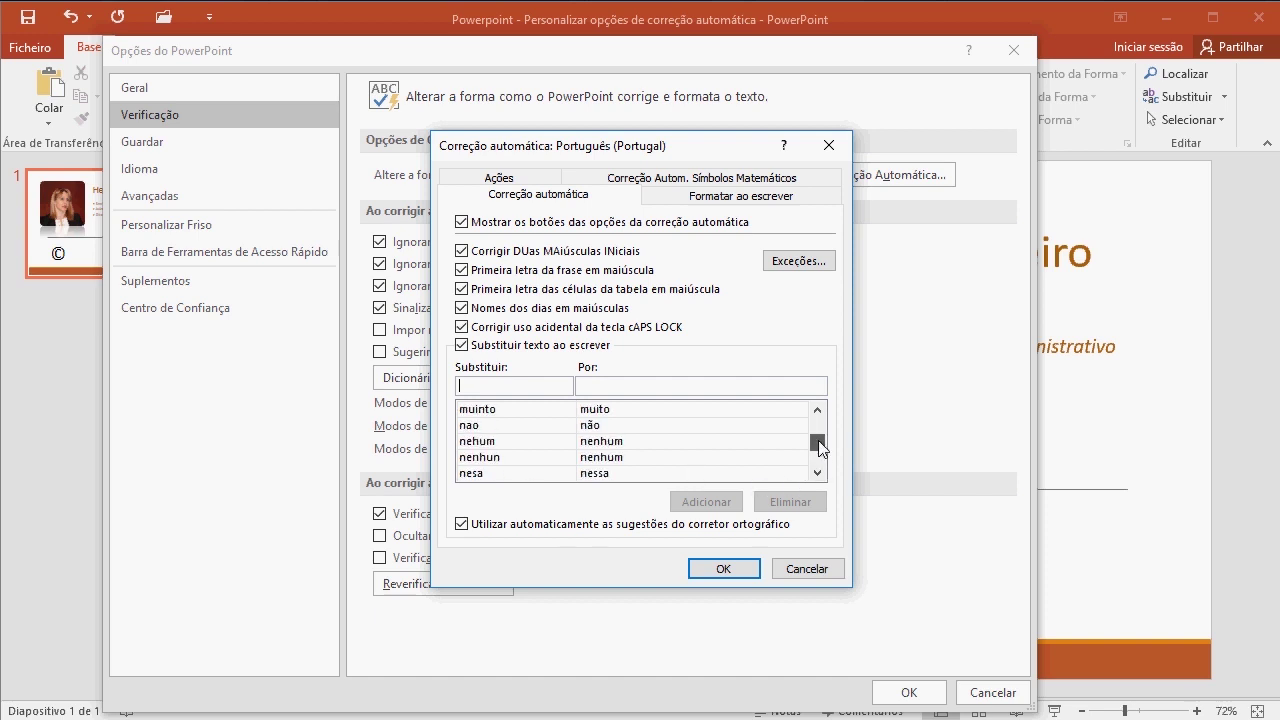
Add an AutoCorrect entry replacing 'ter!!' with 'Terminado.' and confirm
click(518, 387)
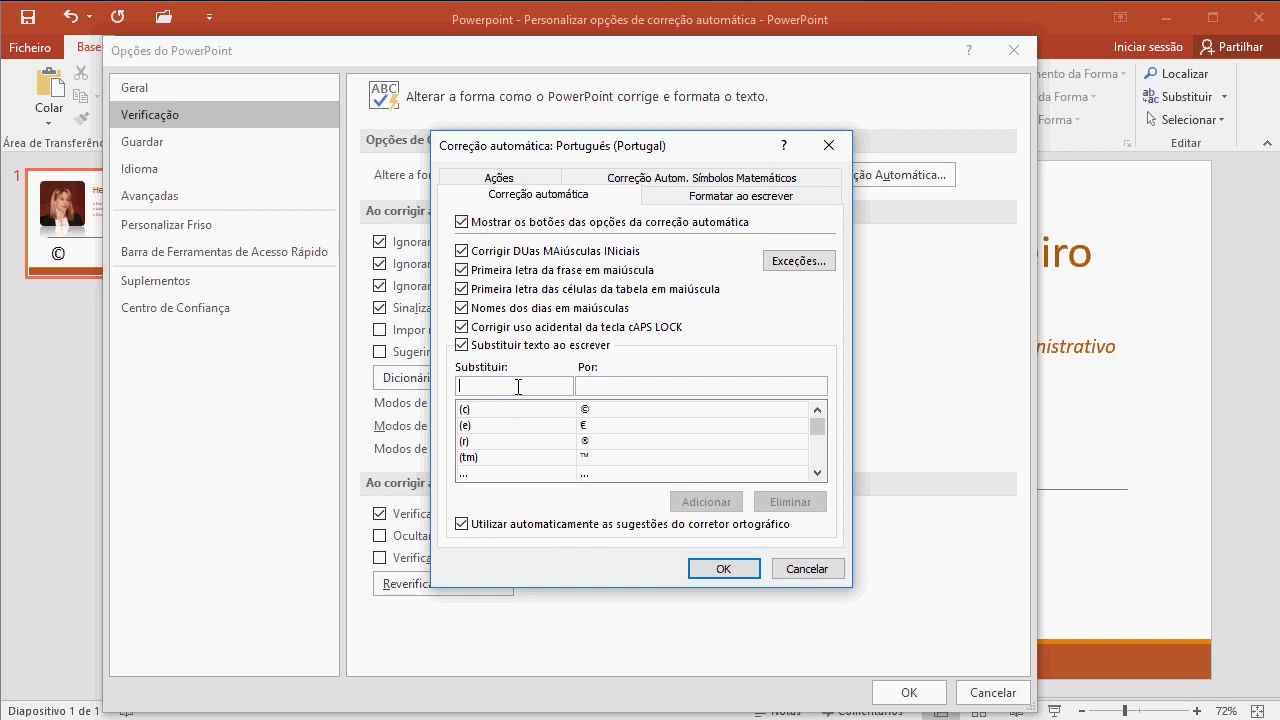
text(ter)
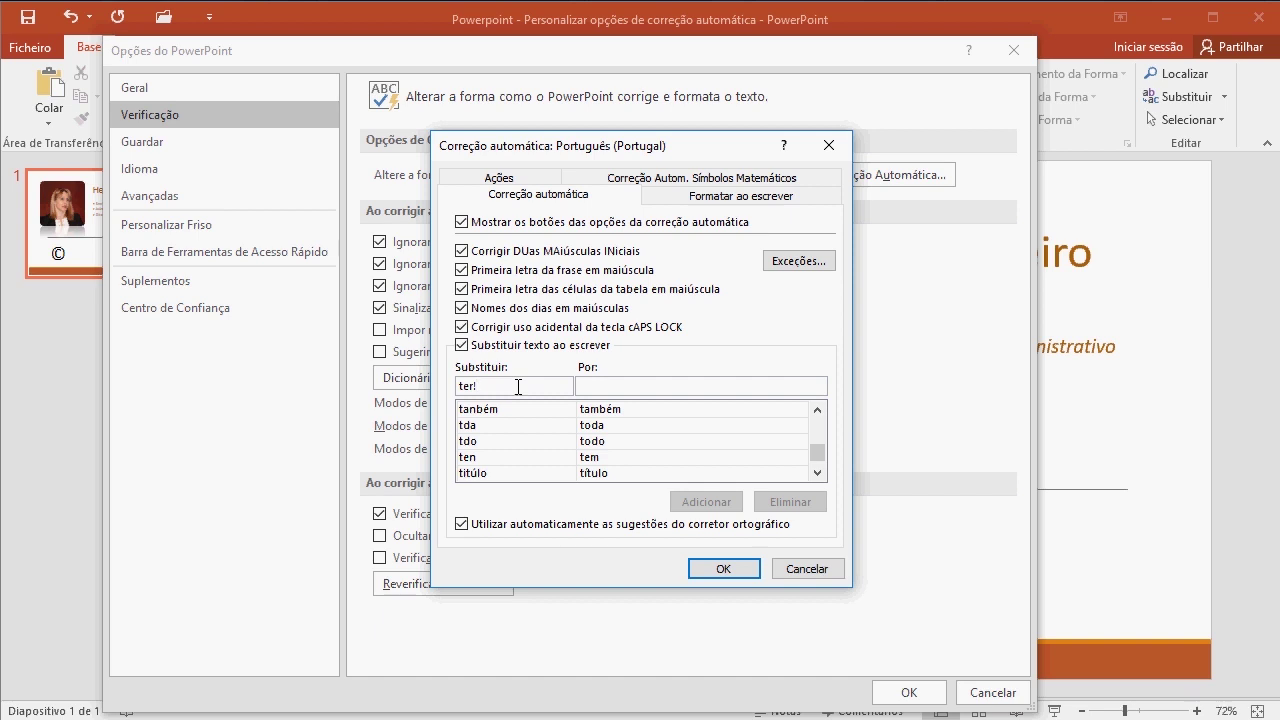
text(!)
click(624, 381)
text(Terminac)
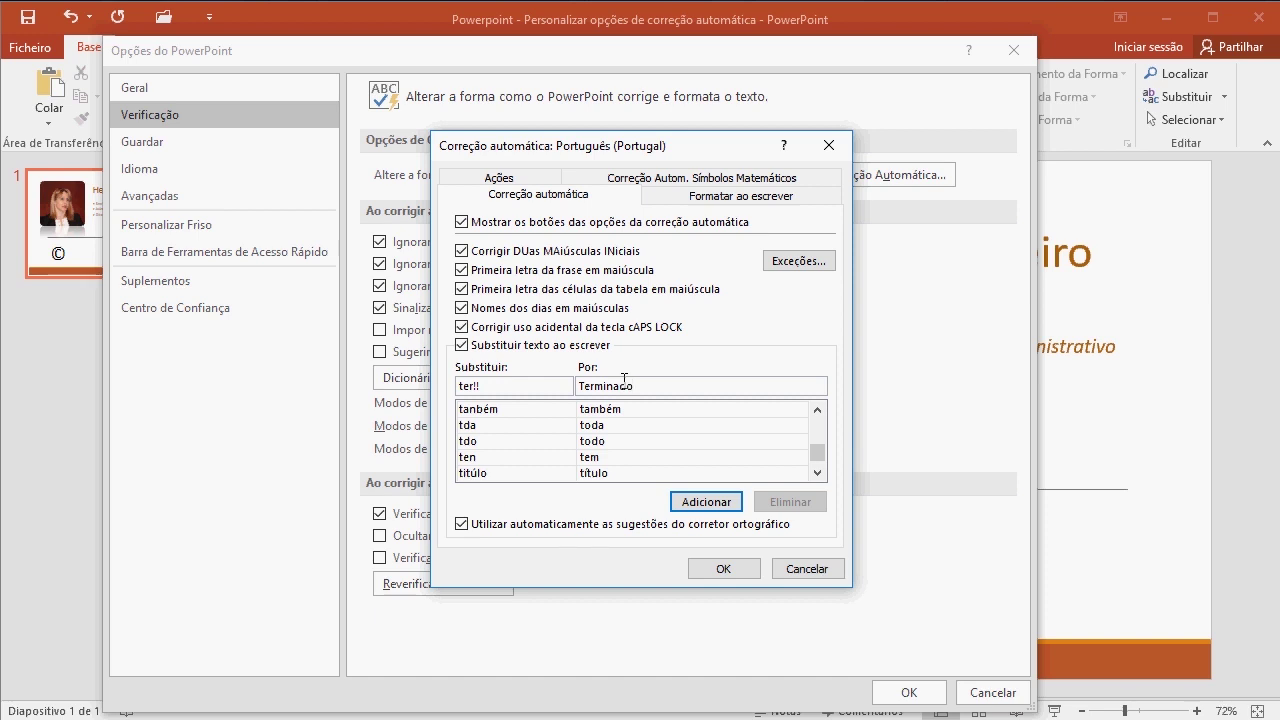
click(706, 501)
click(723, 569)
Widen the bottom text box across the slide and type 'ter!' over the ©
click(908, 692)
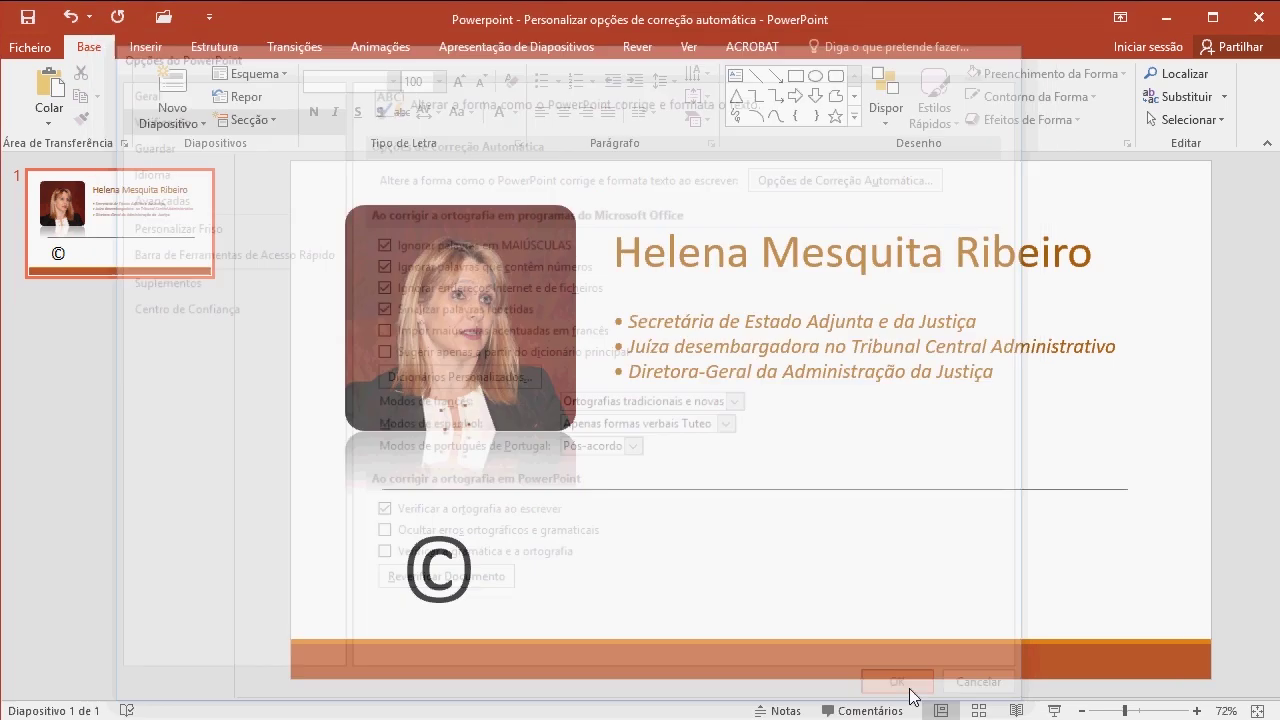
drag(645, 570, 1096, 570)
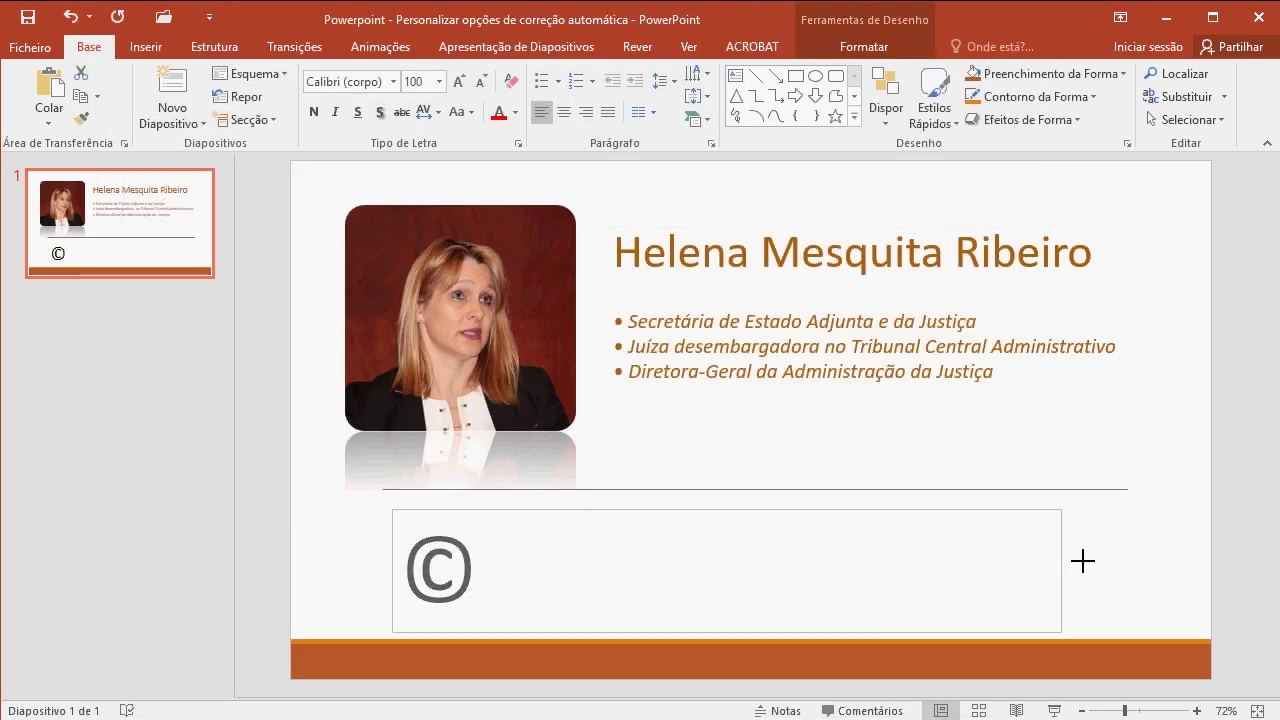
drag(480, 560, 377, 558)
text(ter)
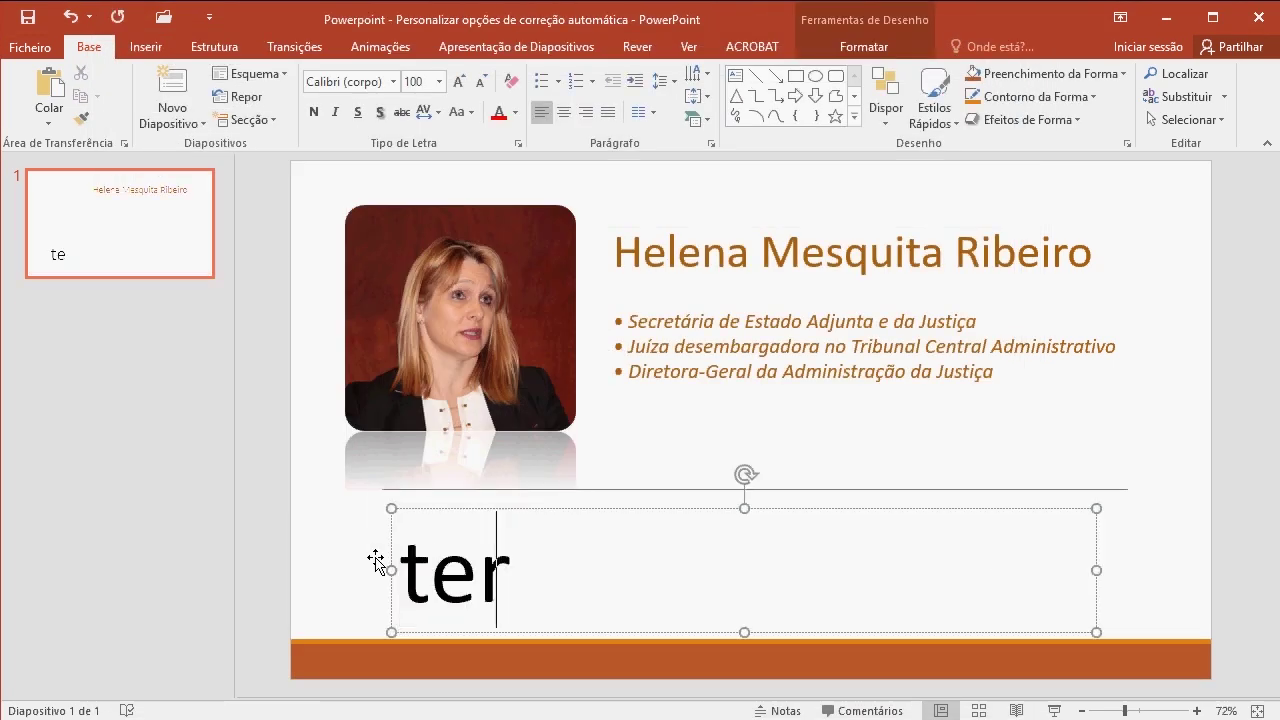
text(Ter!)
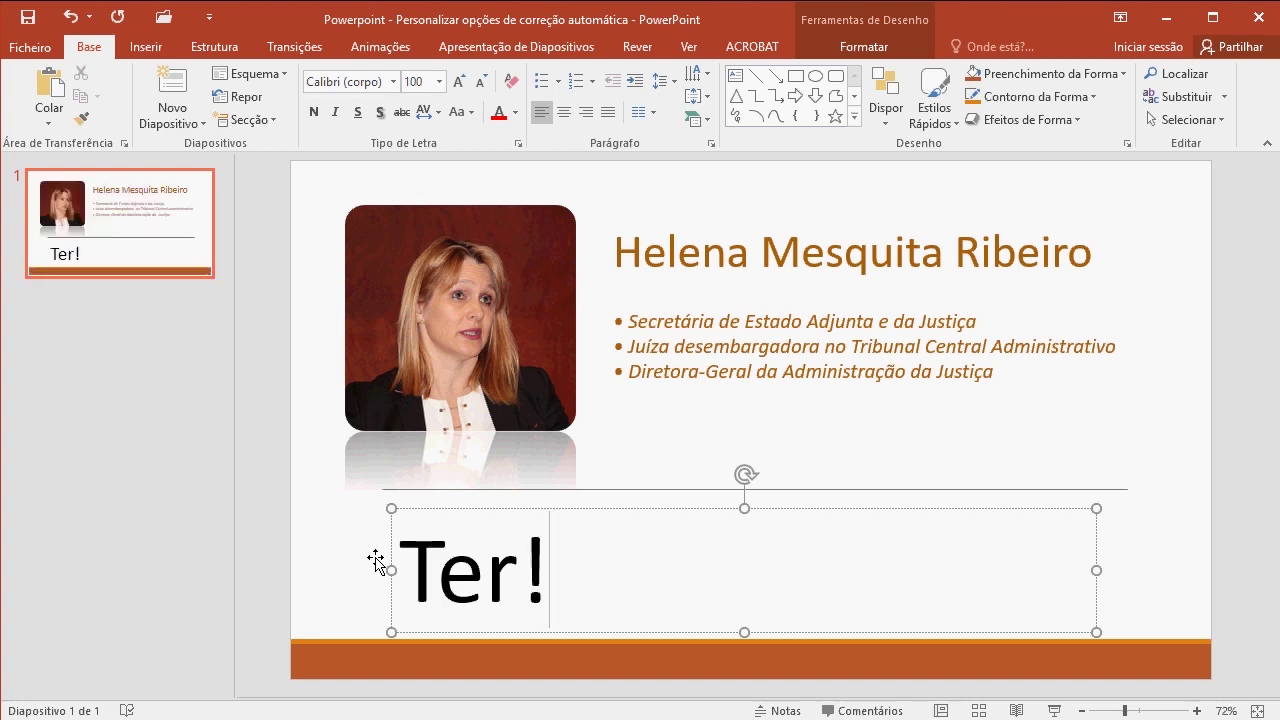
click(297, 570)
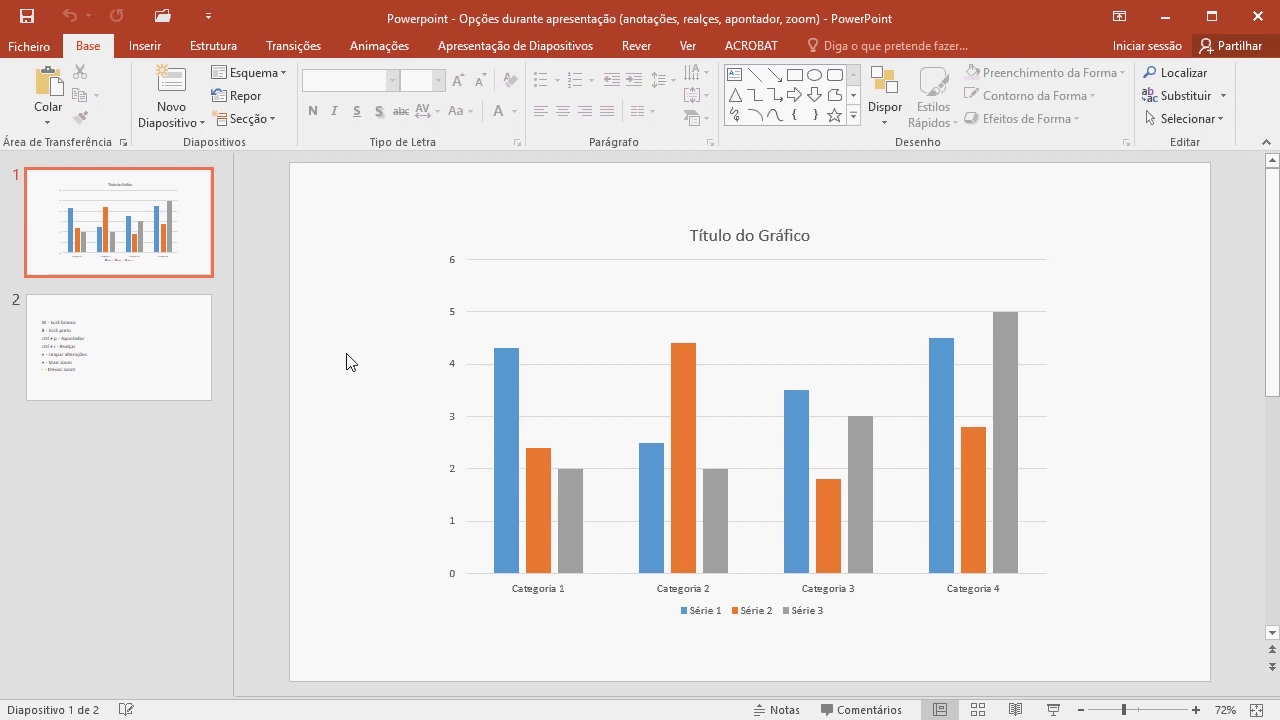
Start the slide show on the column chart slide and advance it
click(1056, 709)
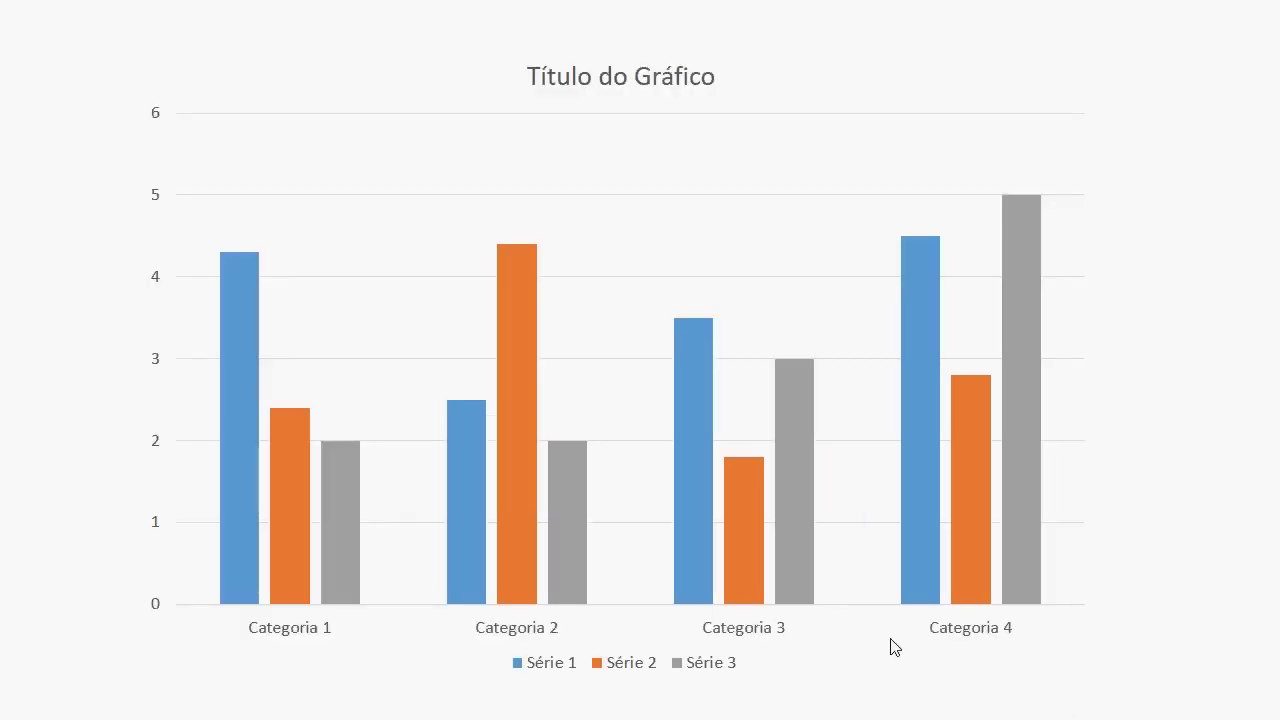
click(448, 186)
mouse_move(500, 285)
mouse_down()
mouse_move(527, 269)
mouse_move(518, 332)
mouse_up()
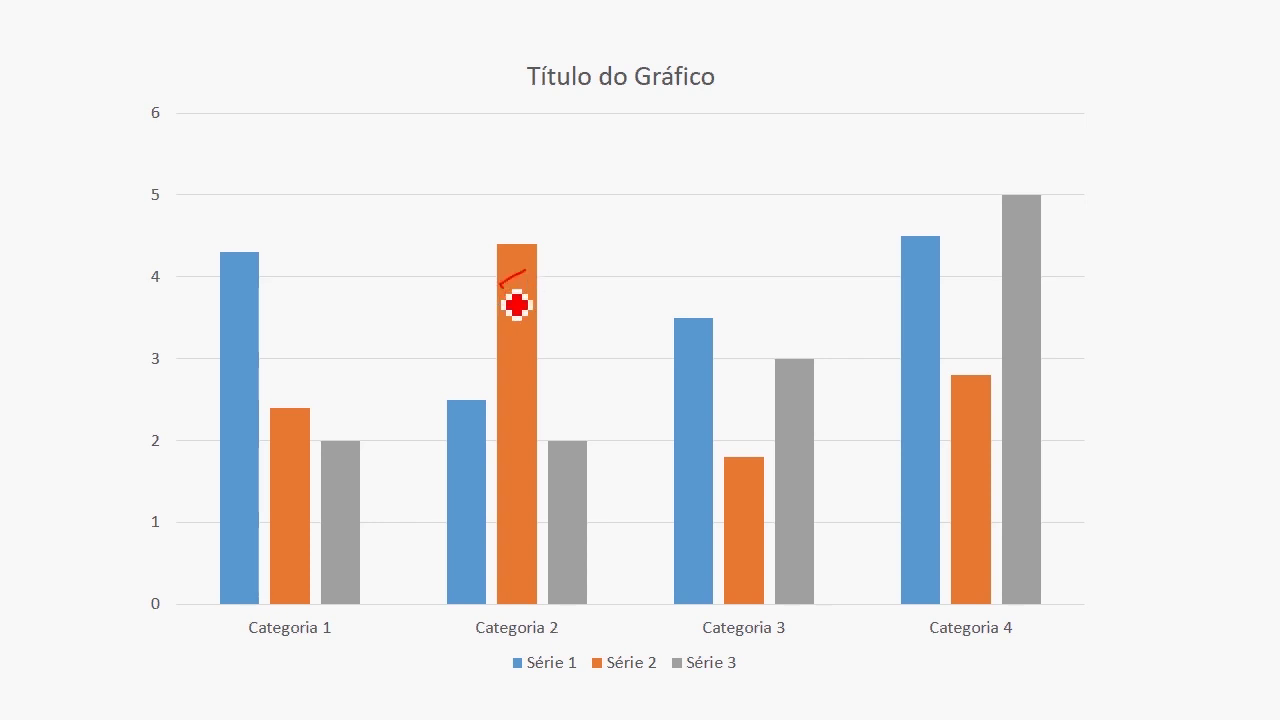
mouse_move(546, 255)
mouse_down()
mouse_move(574, 247)
mouse_move(581, 302)
mouse_move(598, 285)
mouse_up()
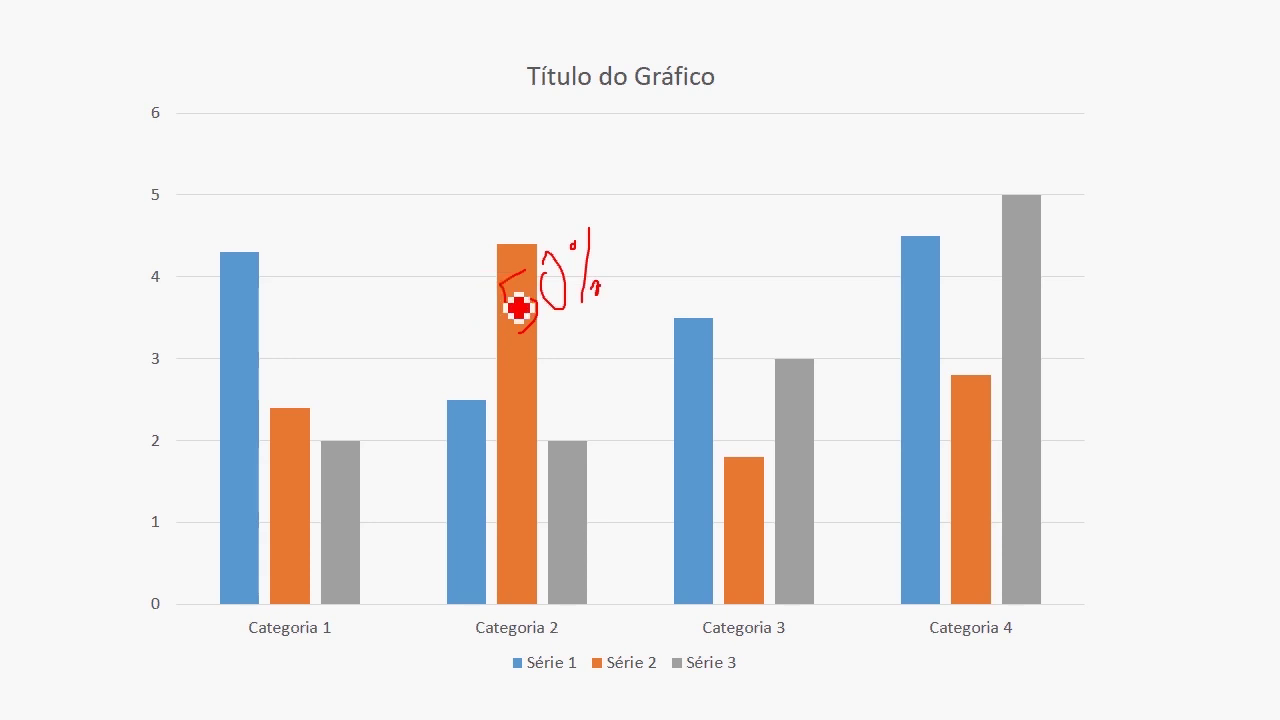
drag(944, 252, 906, 318)
drag(891, 258, 977, 366)
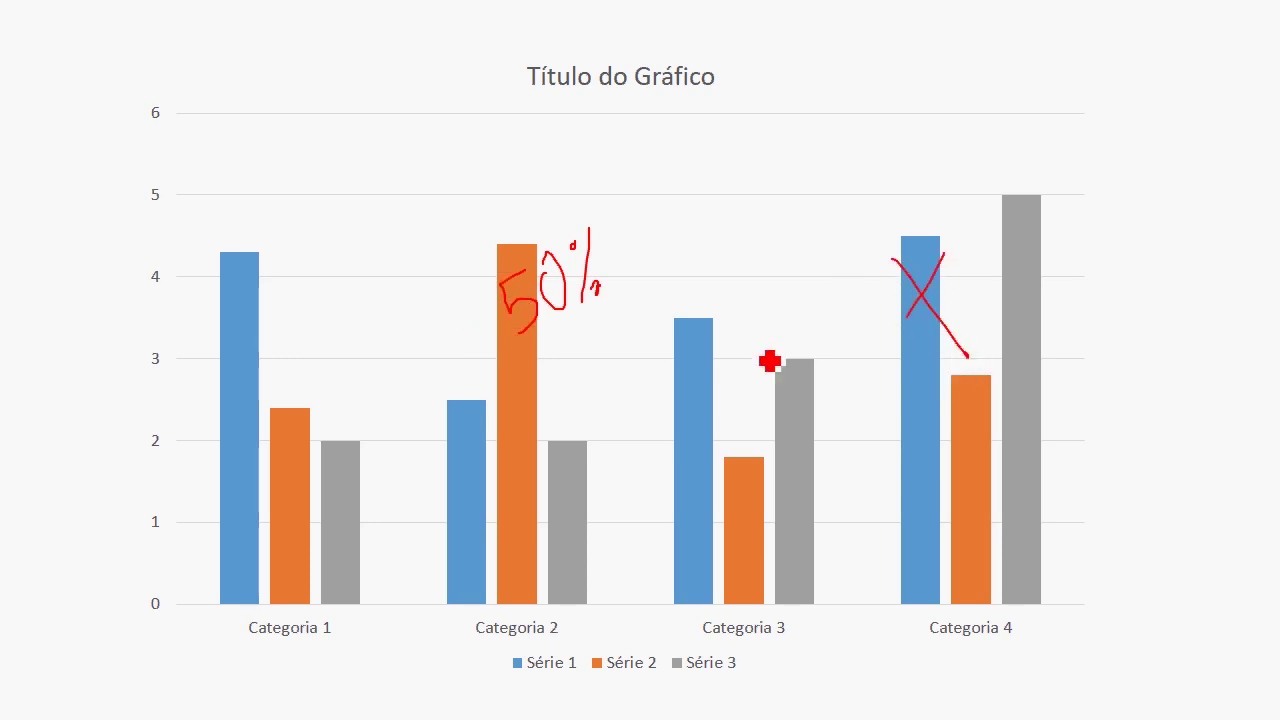
drag(11, 580, 122, 605)
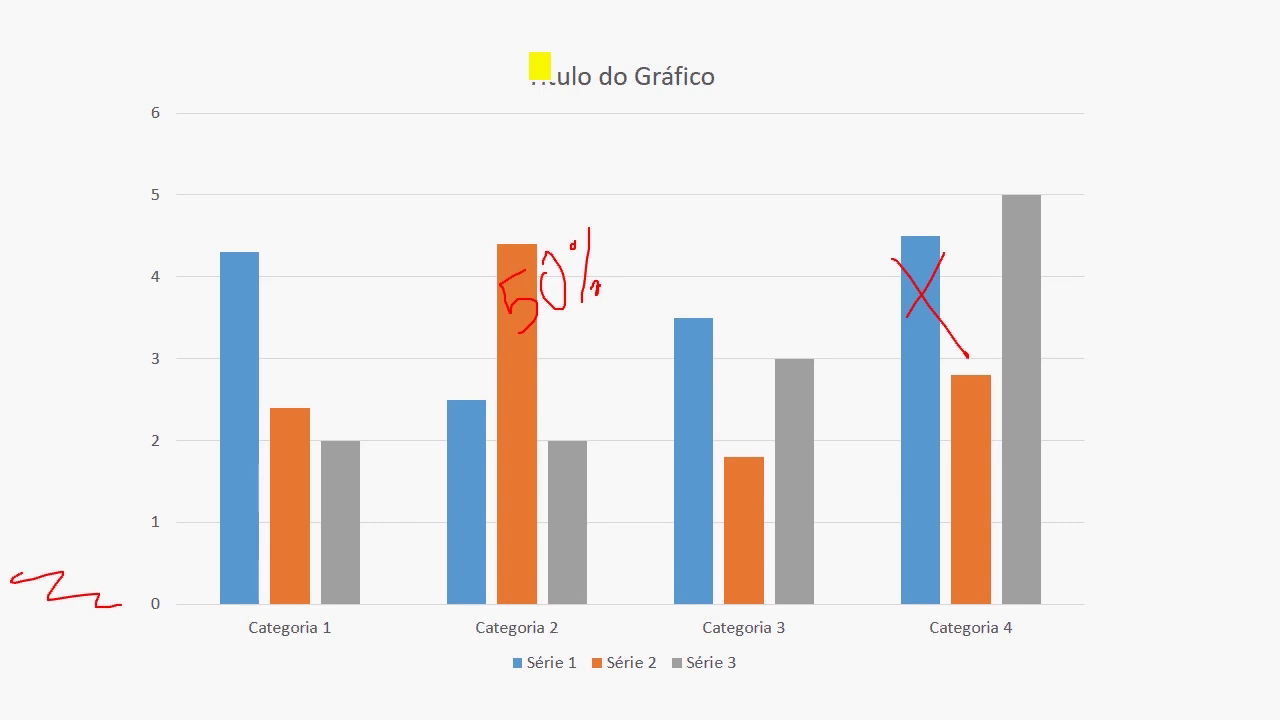
drag(520, 65, 740, 68)
mouse_move(578, 90)
mouse_down()
mouse_move(723, 94)
mouse_move(600, 116)
mouse_up()
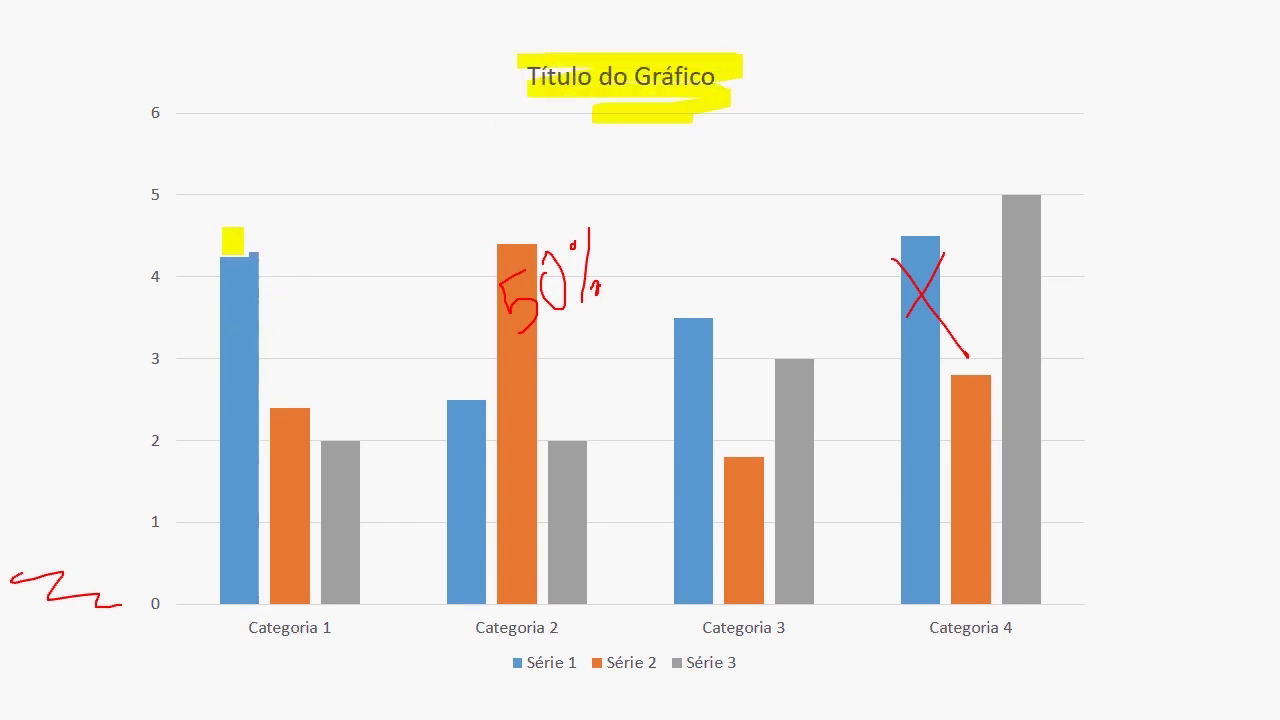
drag(514, 352, 705, 270)
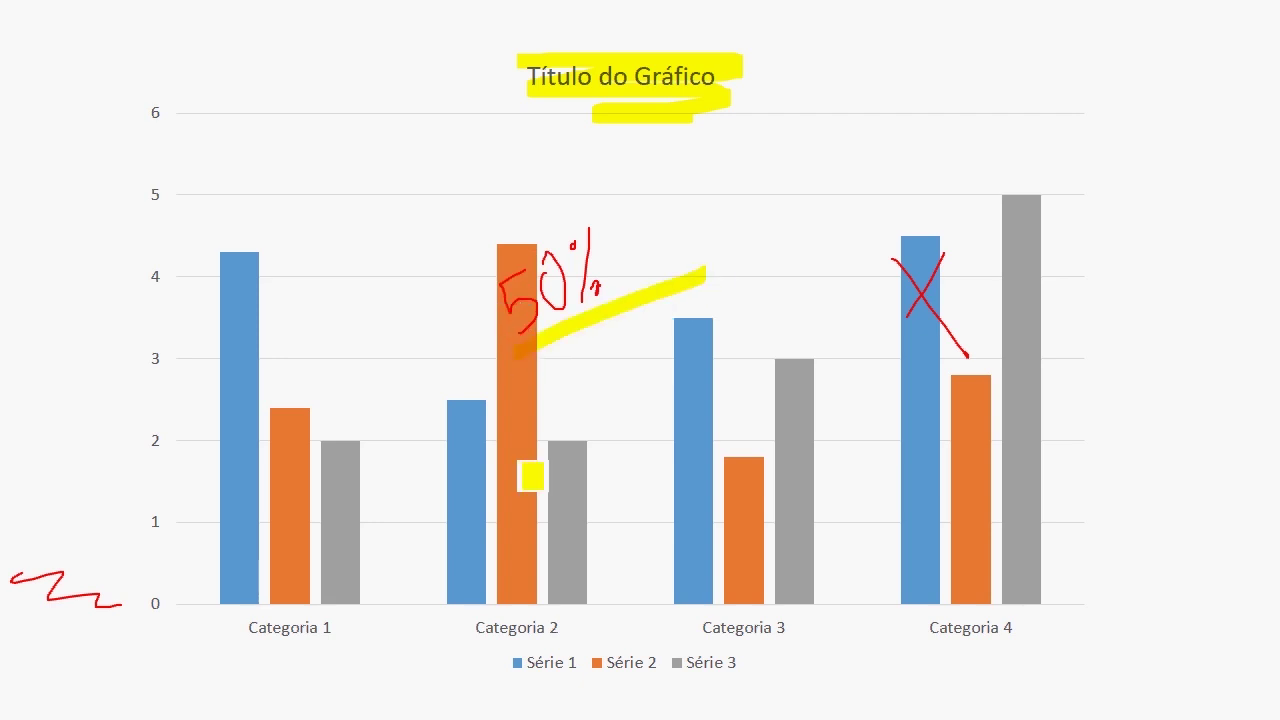
drag(950, 157, 999, 155)
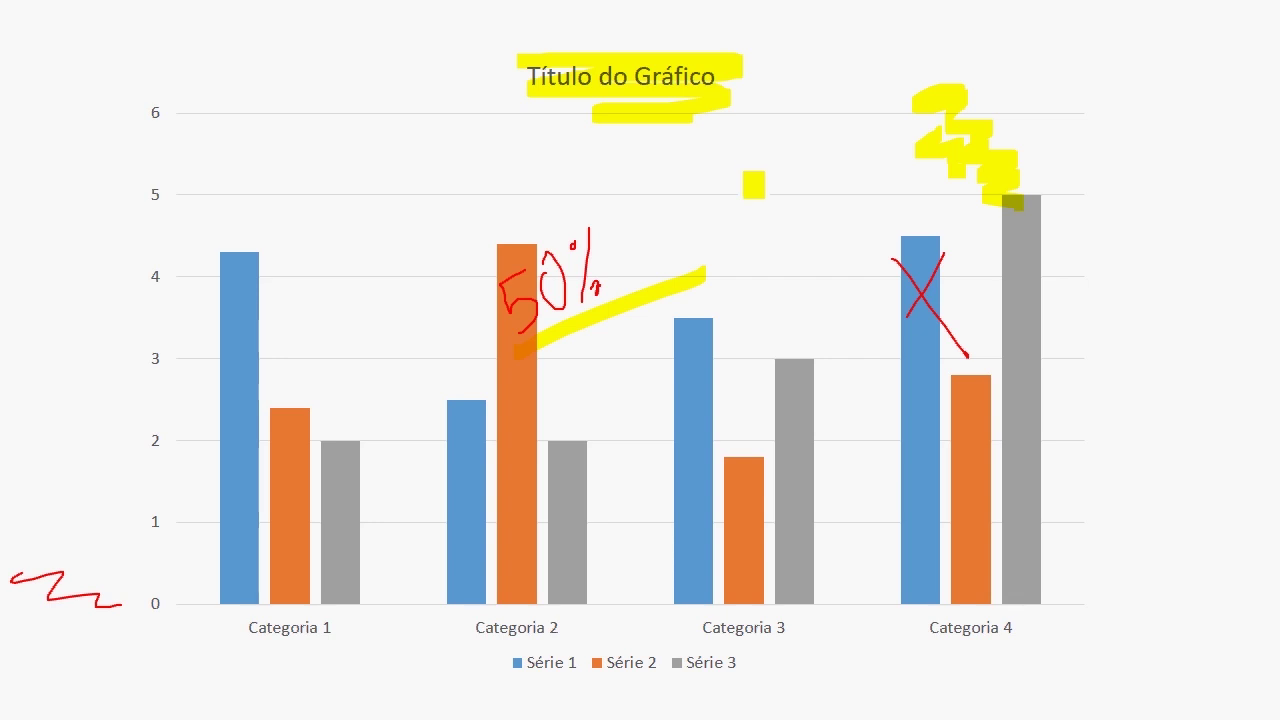
key(e)
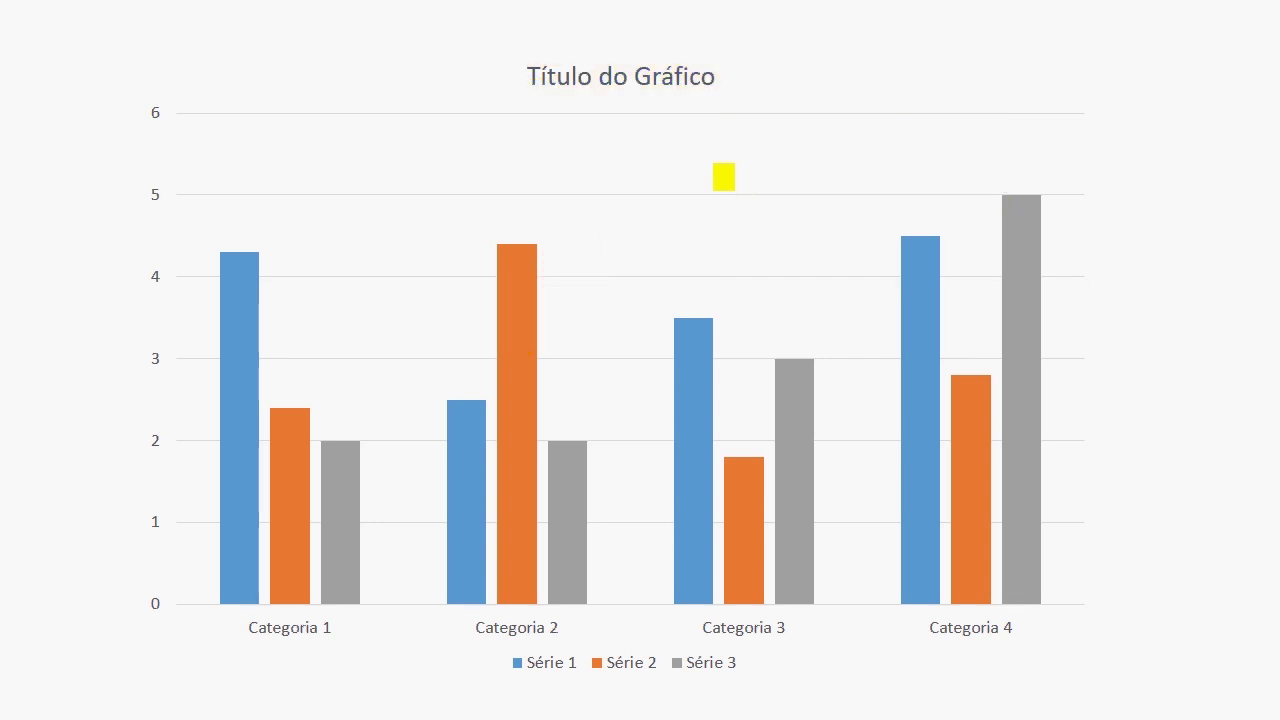
key(ctrl+a)
Zoom out to the slide overview, return to the first slide and resume the chart show
key(minus)
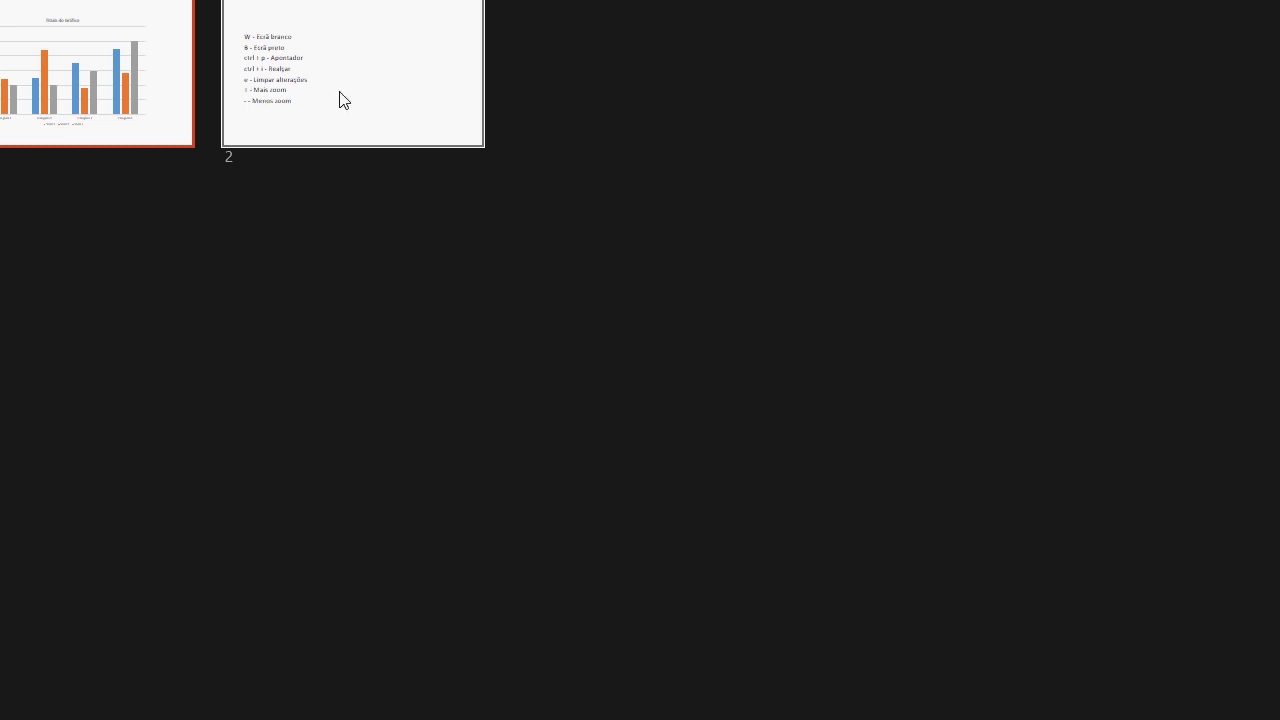
click(157, 101)
key(ctrl+p)
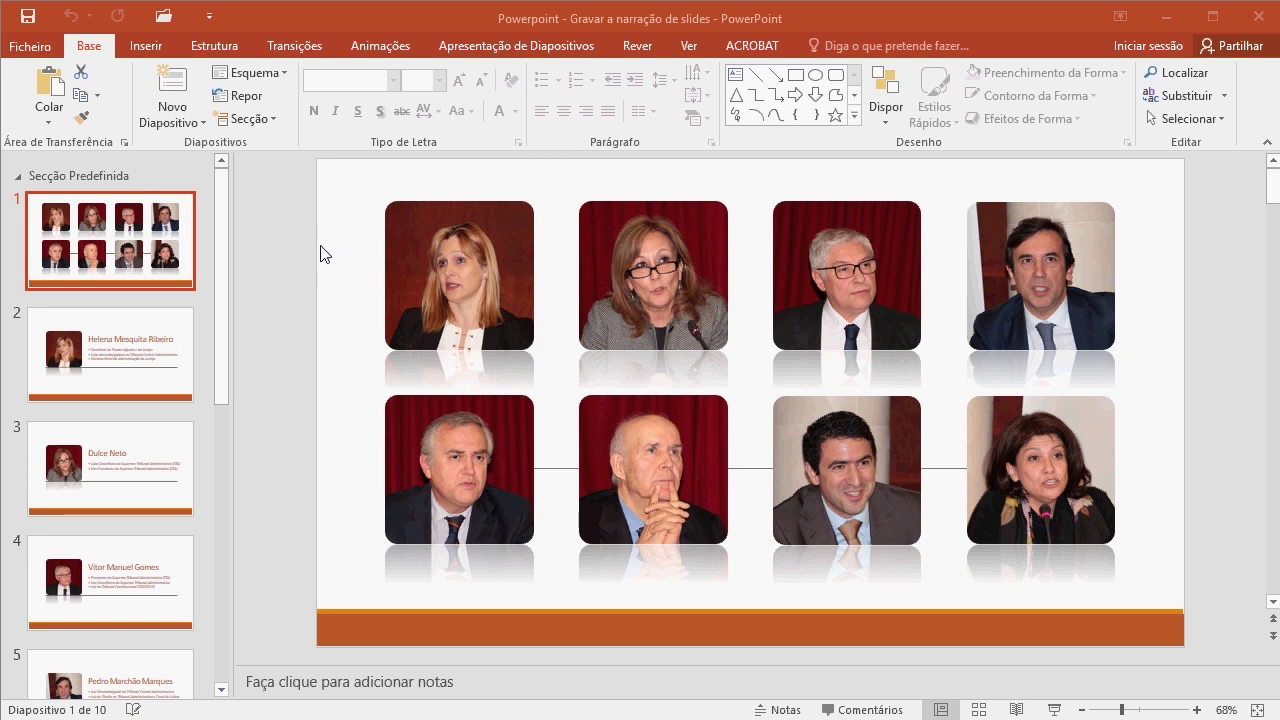
From slide 2, choose Gravar Apresentação de Diapositivos and start recording from the beginning
click(122, 350)
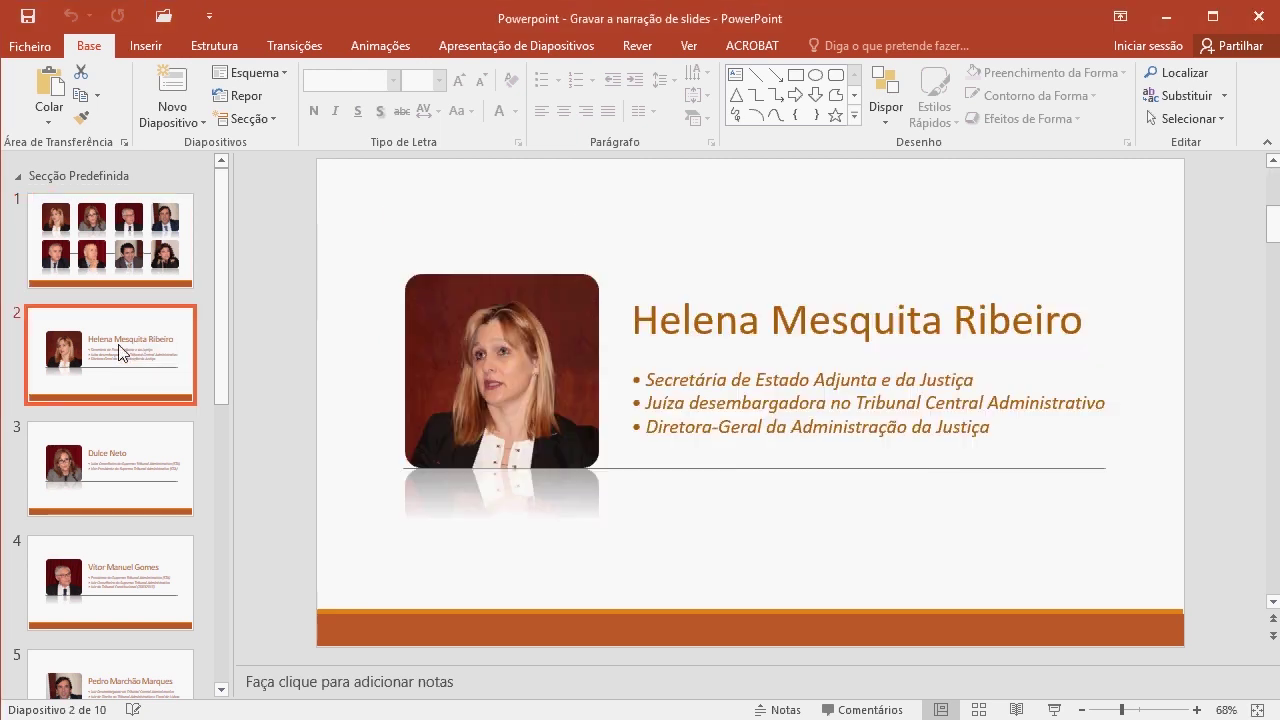
click(490, 48)
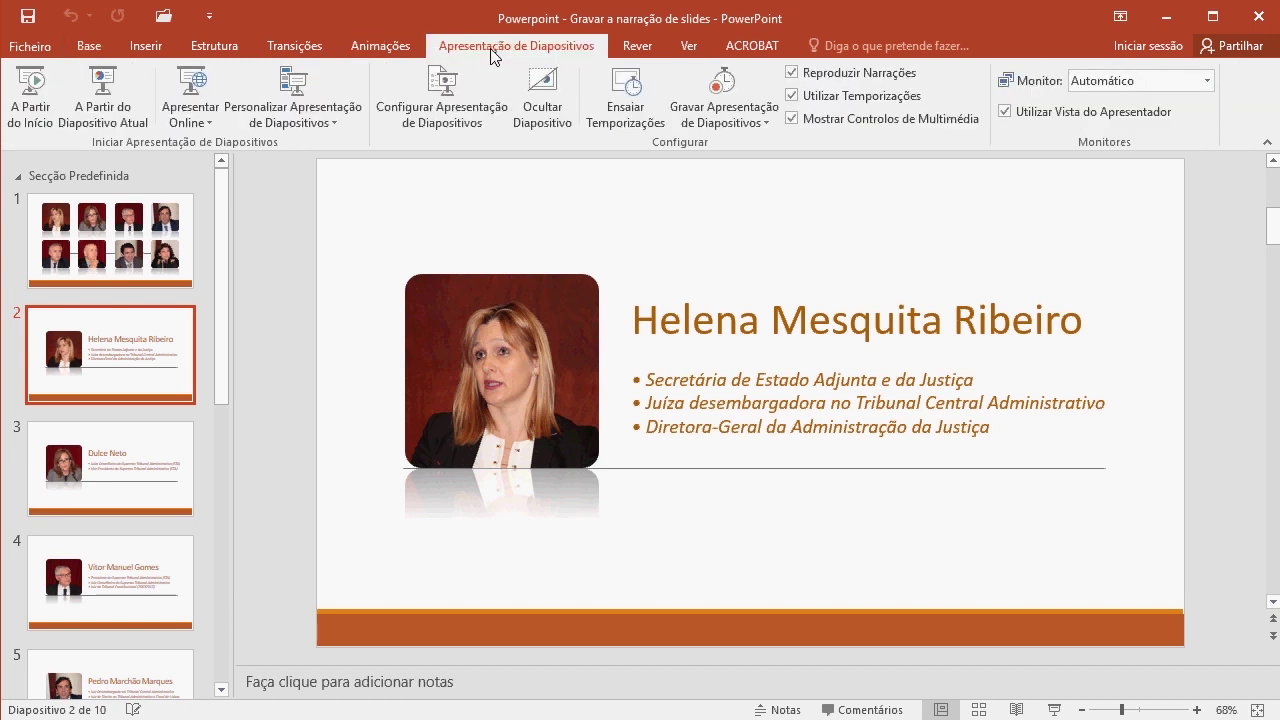
click(757, 116)
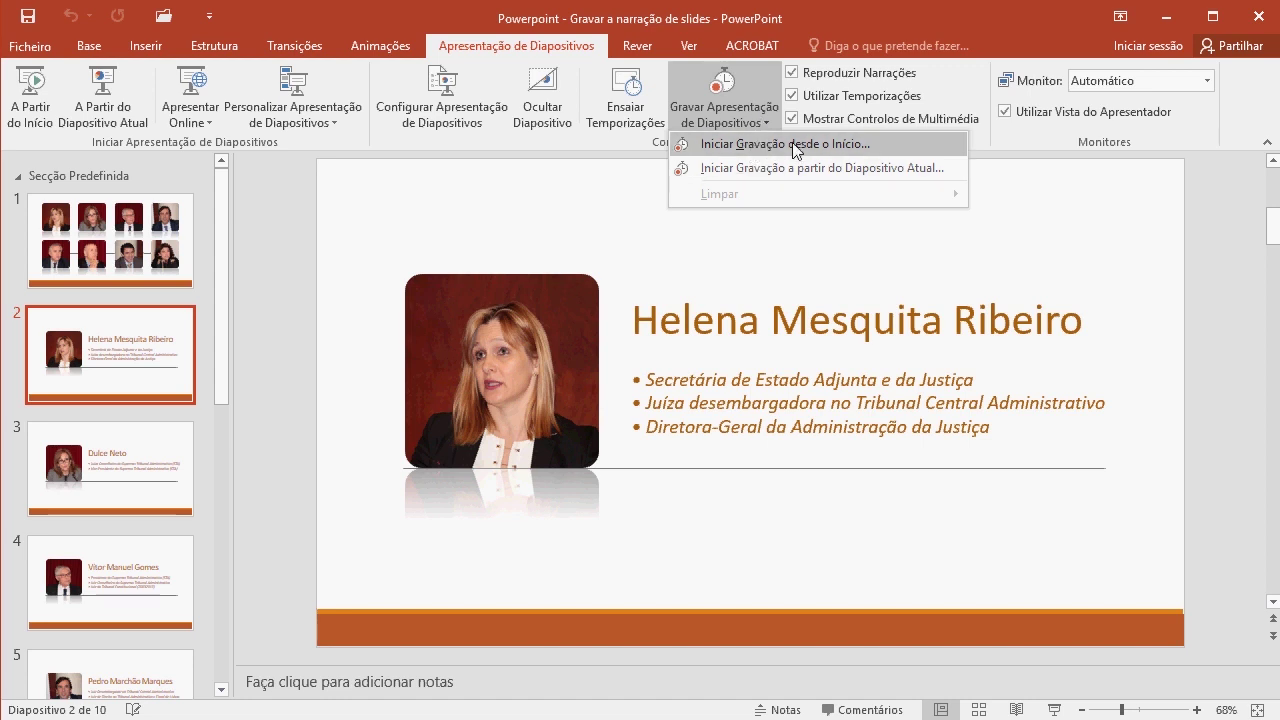
click(795, 146)
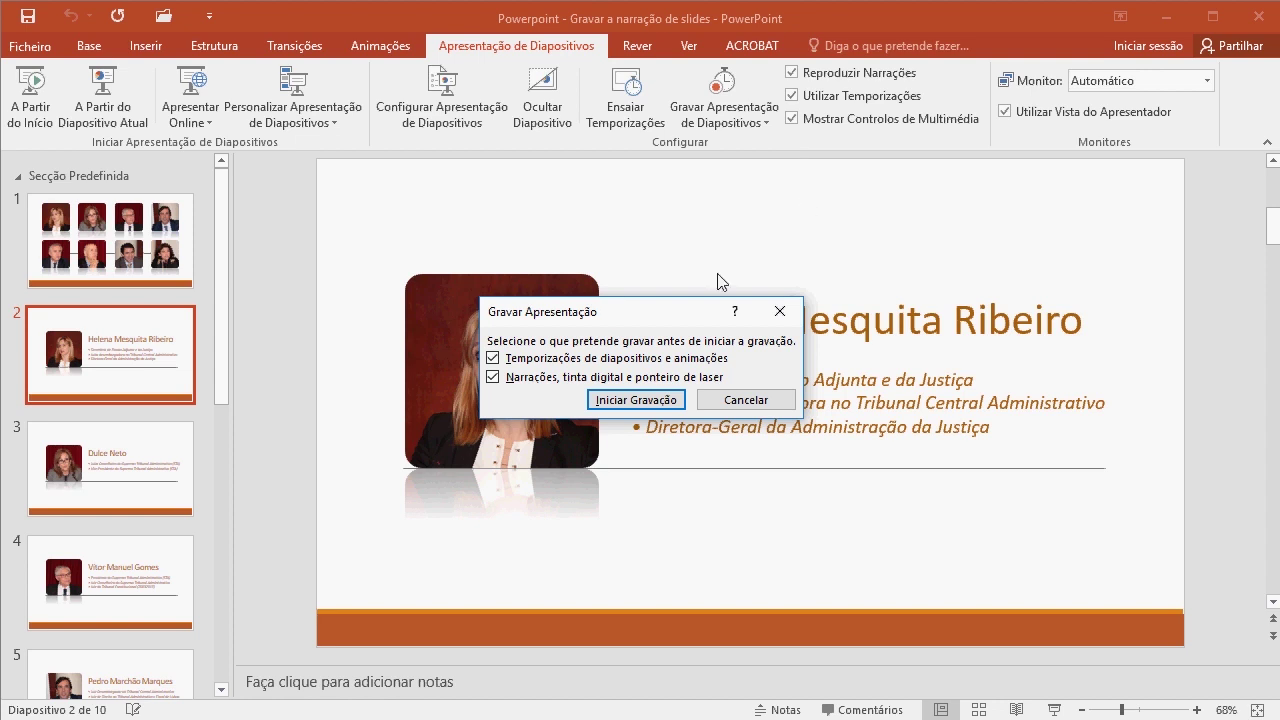
Record a narrated run with one pause, end it, and check slide 1's new audio icon
click(600, 402)
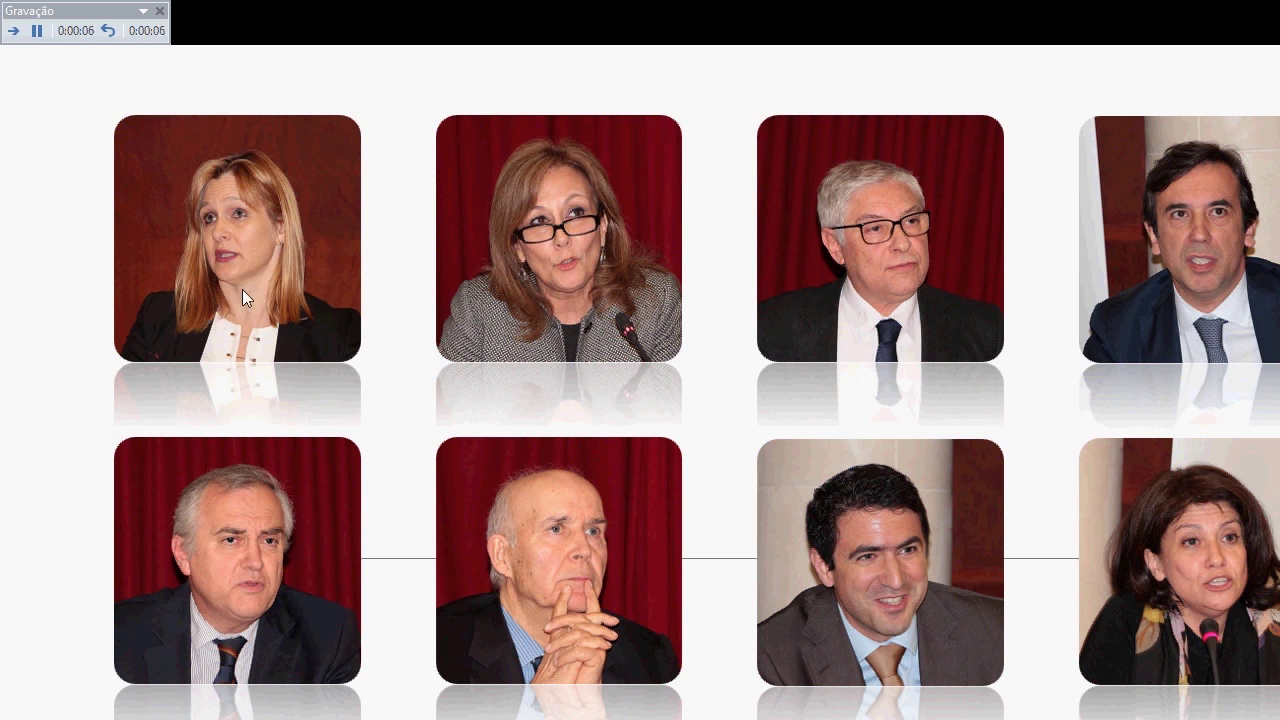
click(37, 31)
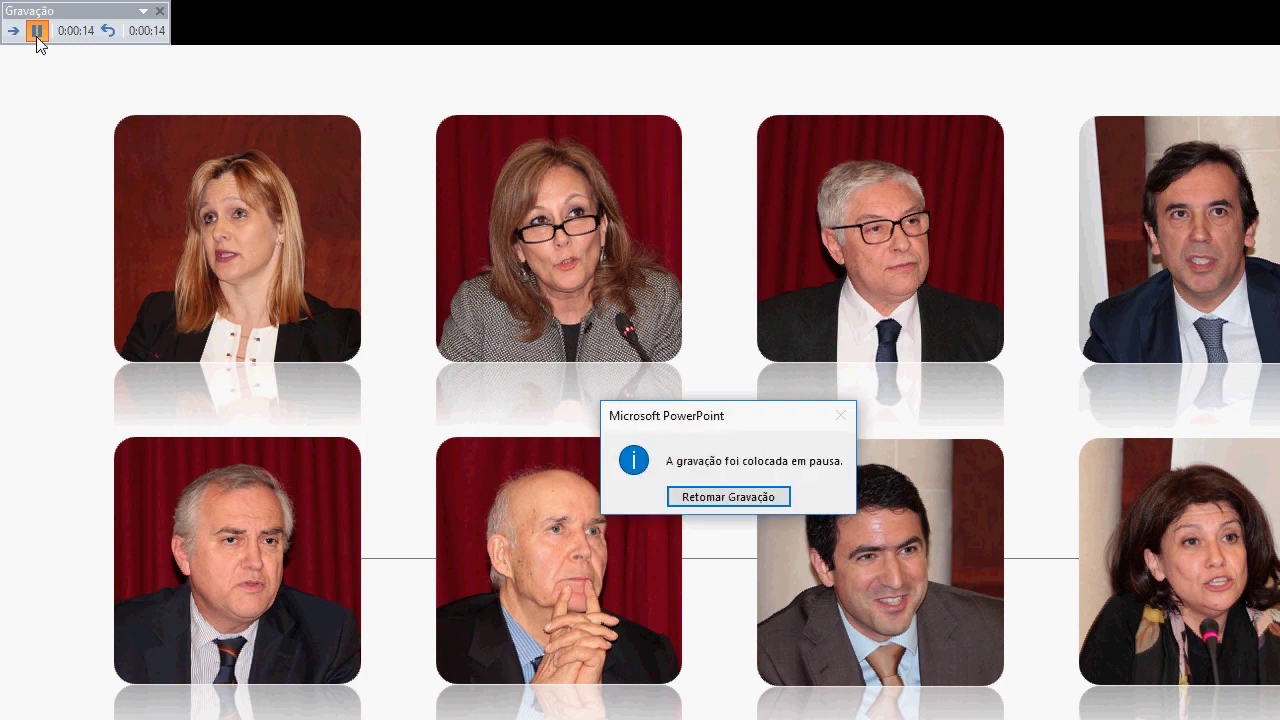
click(712, 498)
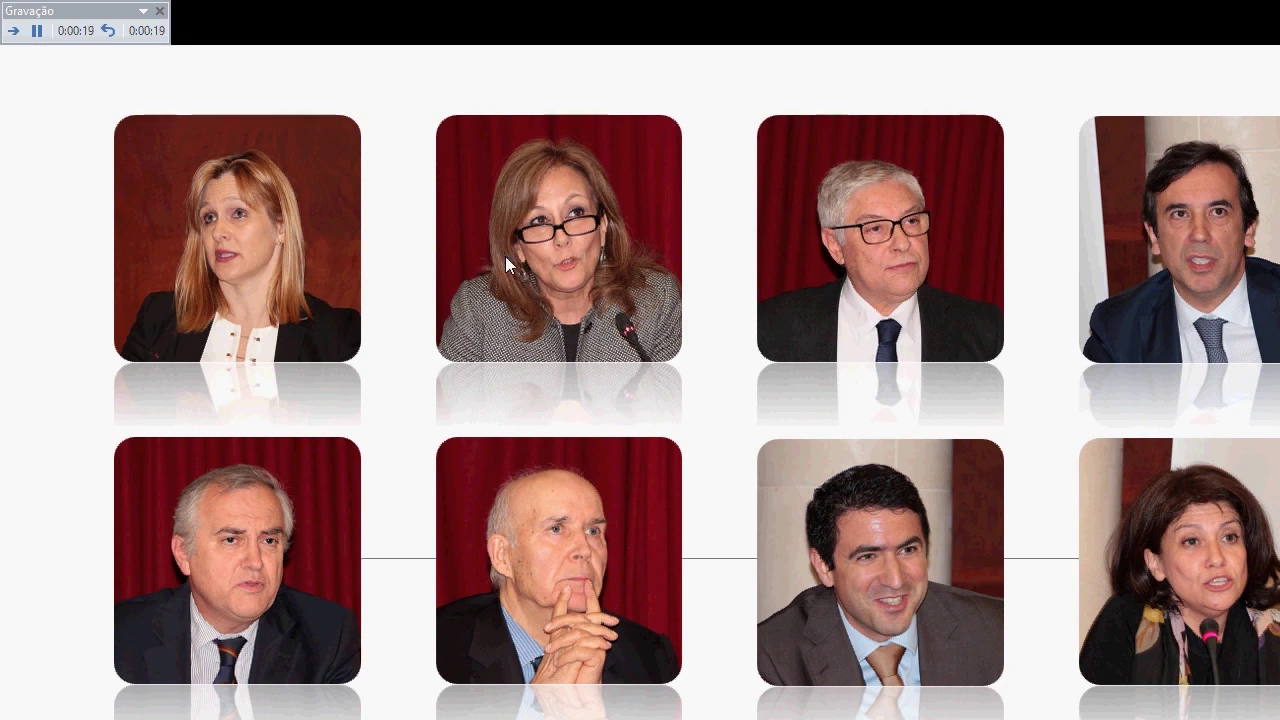
key(Escape)
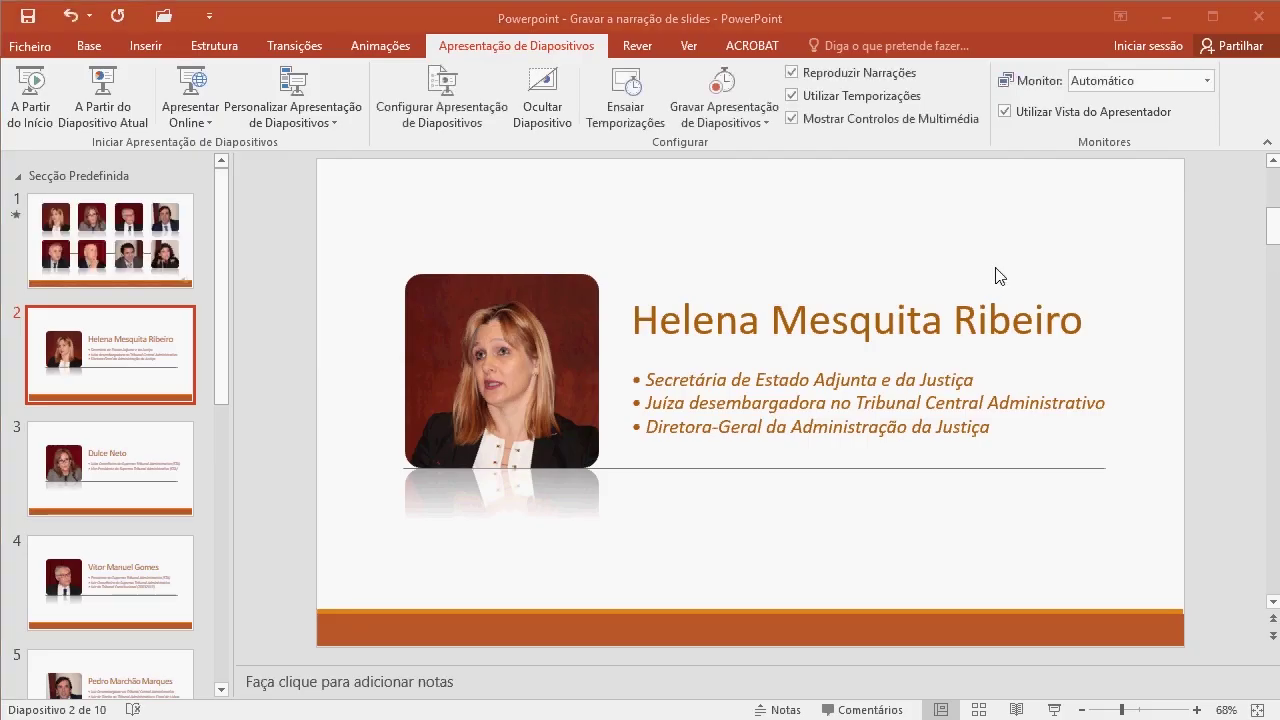
click(115, 222)
mouse_move(1114, 604)
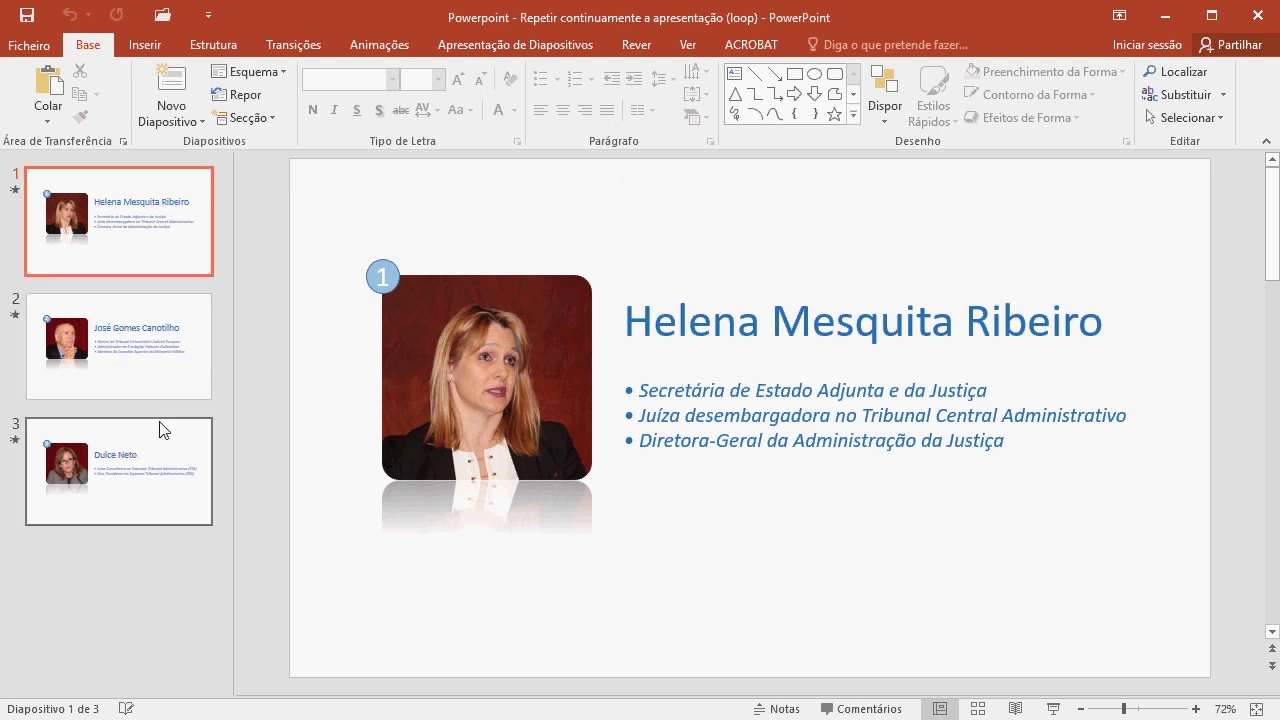
Play the three-slide looping deck from slide 1 past the black end screen
click(1052, 692)
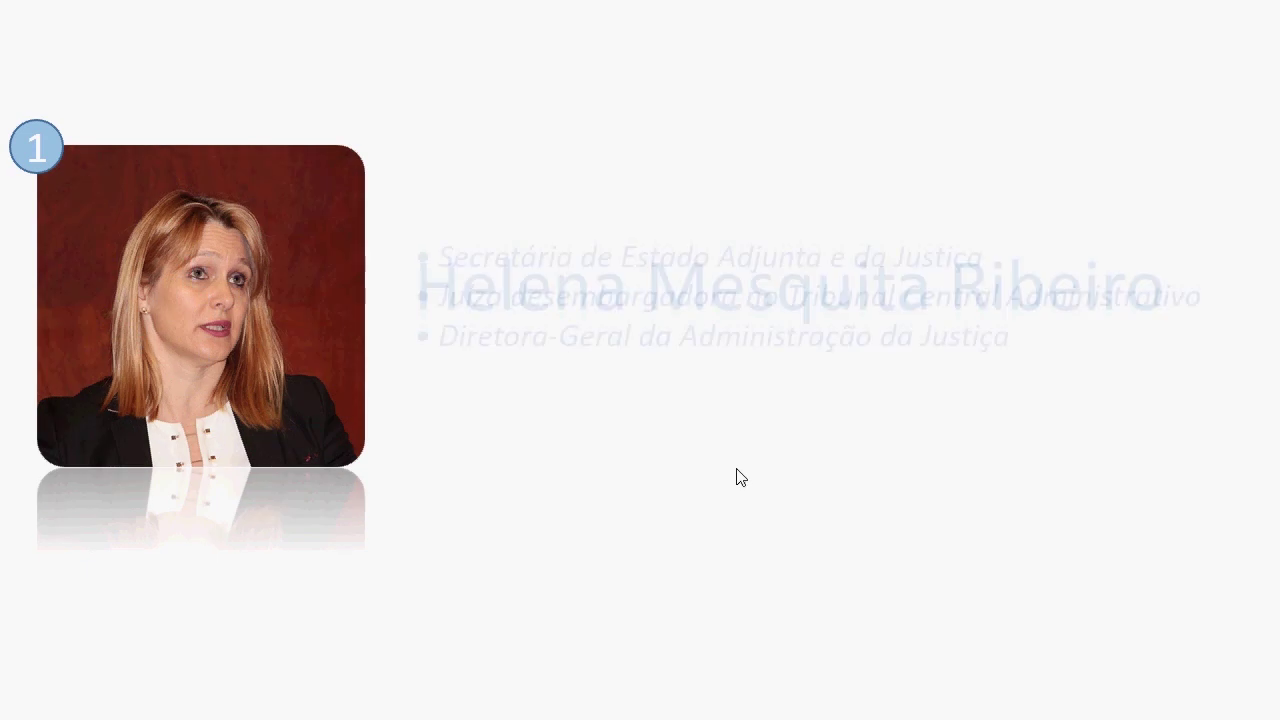
click(740, 476)
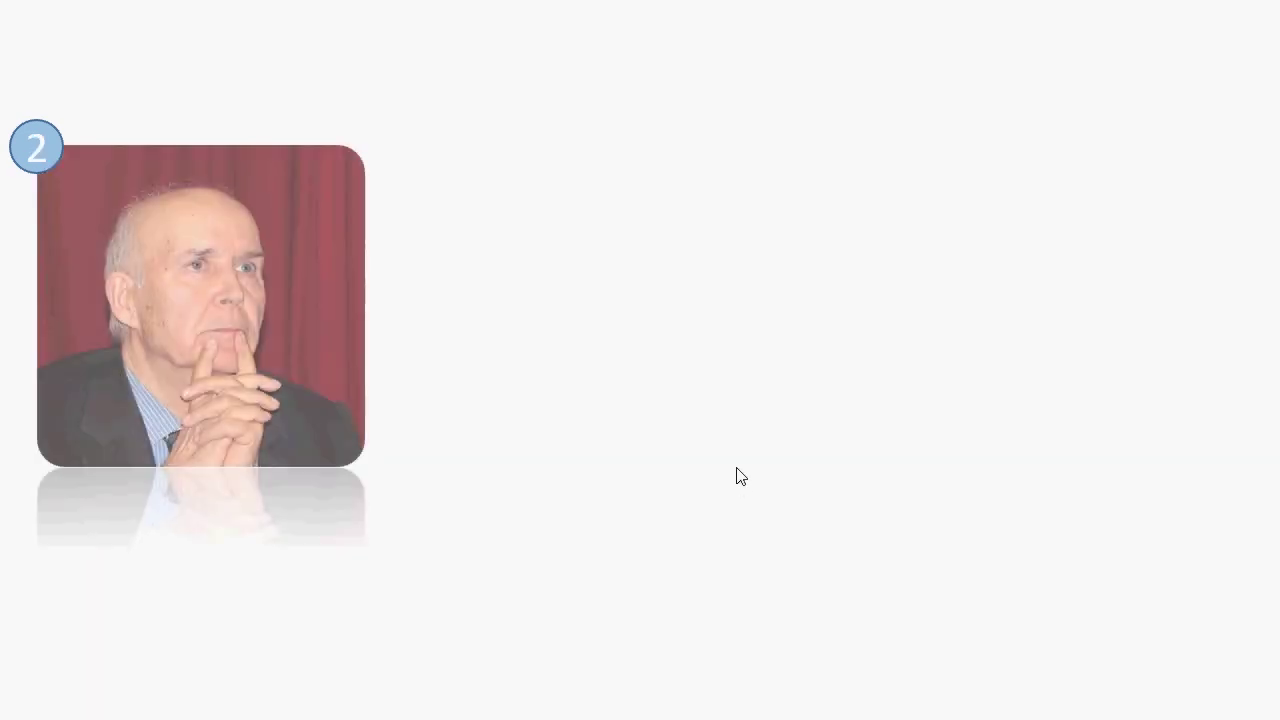
click(740, 476)
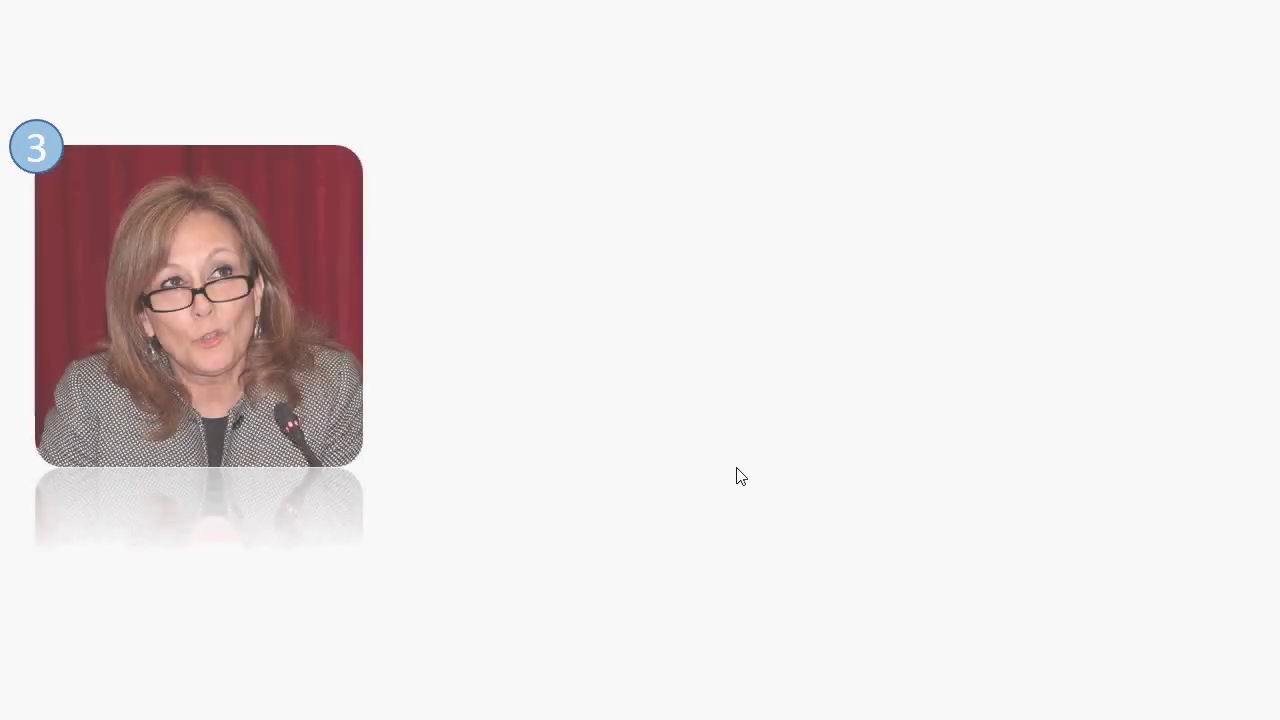
click(740, 476)
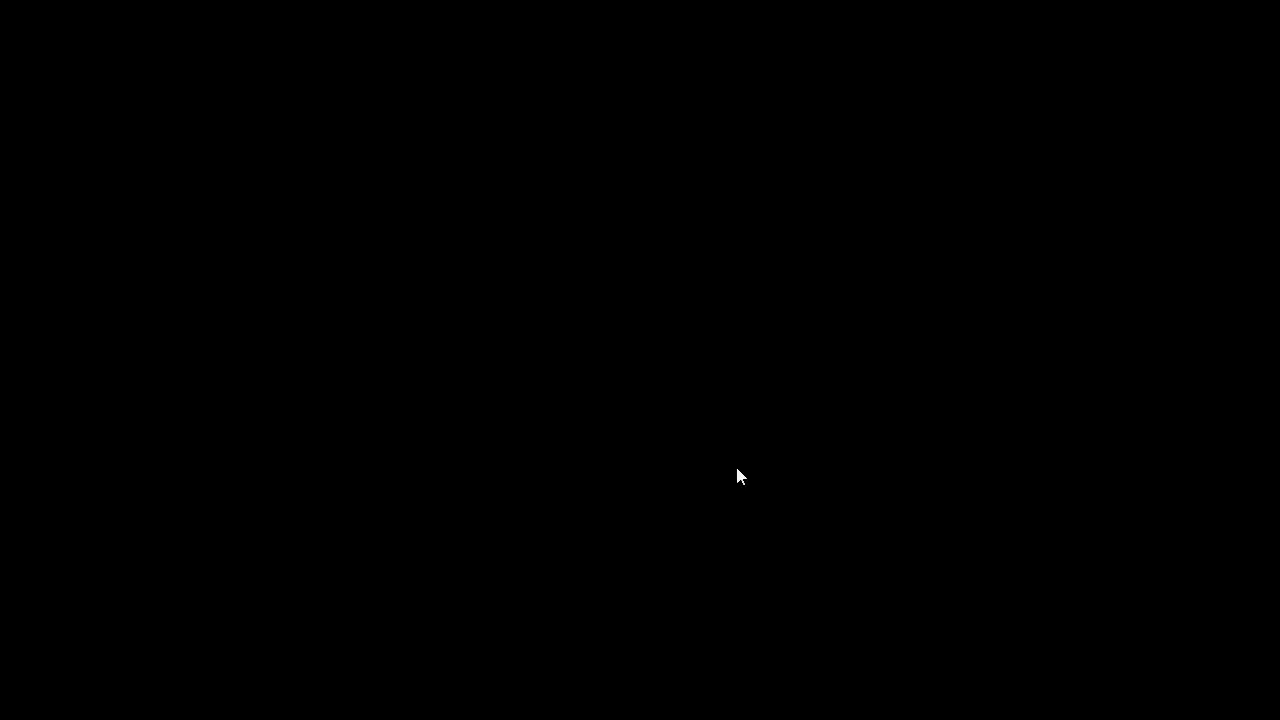
click(740, 476)
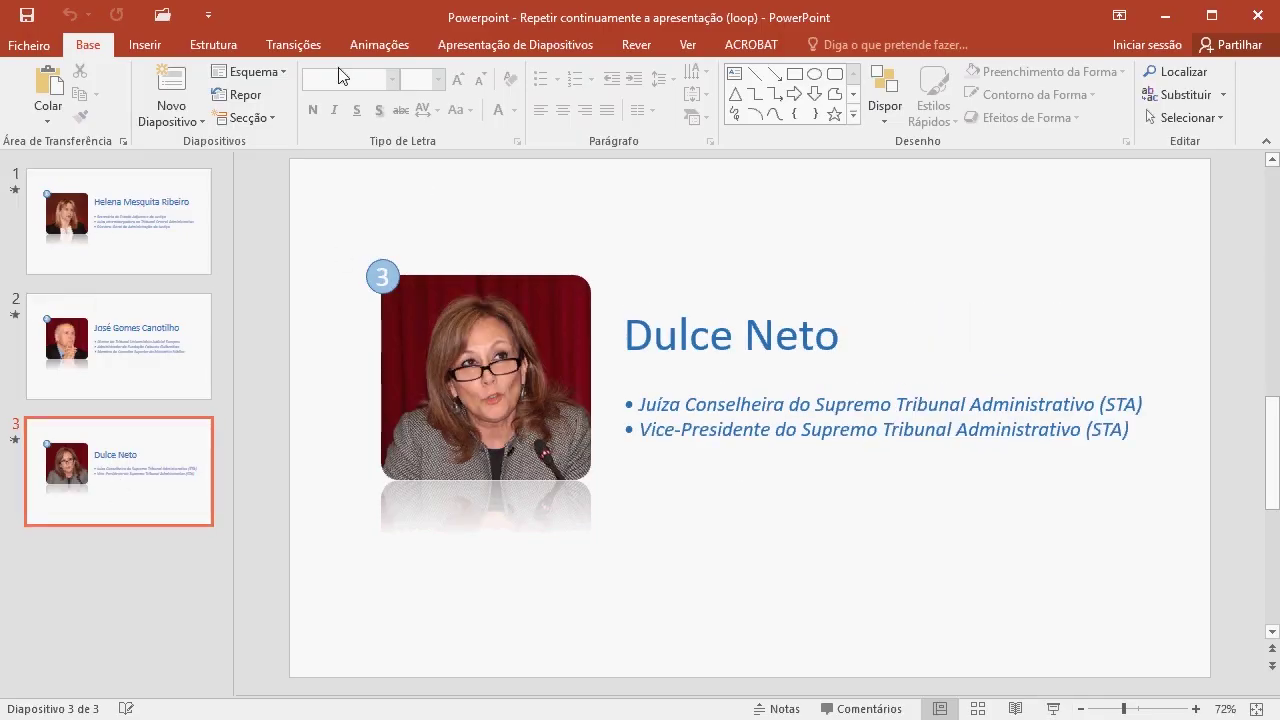
Tick 'Repetir continuamente até premir a tecla Esc' in Configurar Apresentação and confirm
click(500, 55)
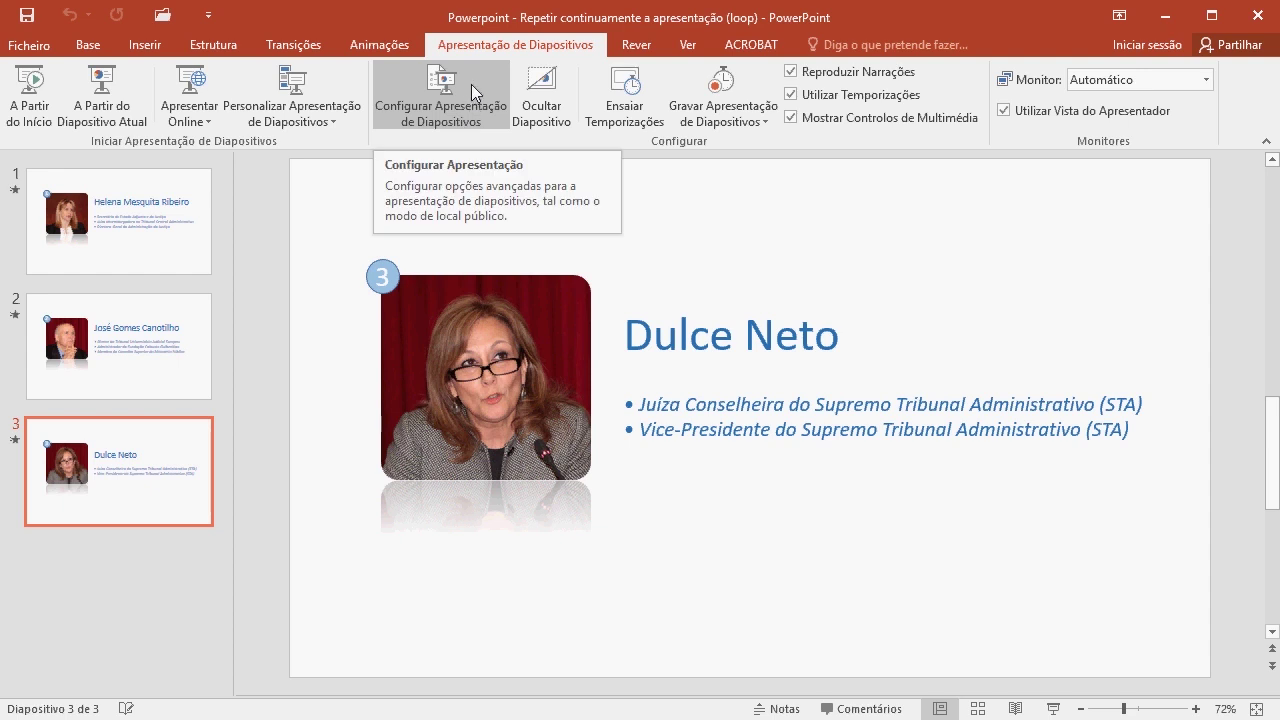
click(472, 84)
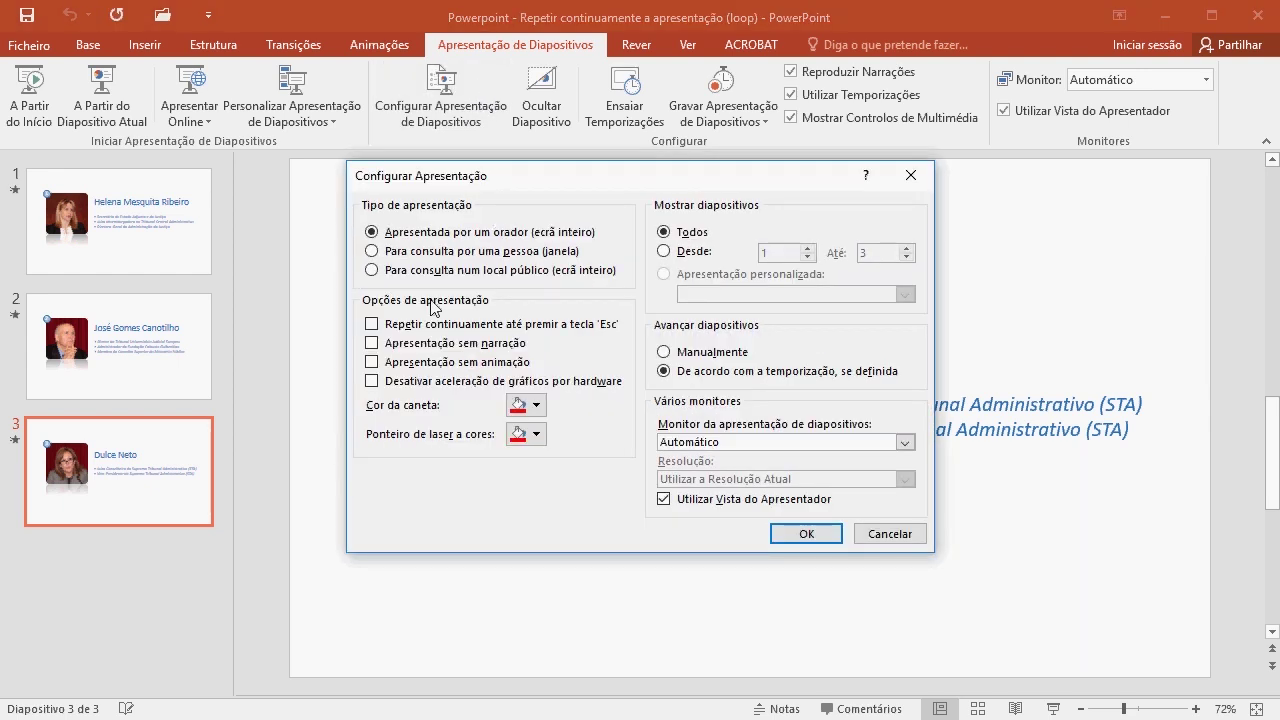
click(390, 330)
click(806, 534)
click(134, 222)
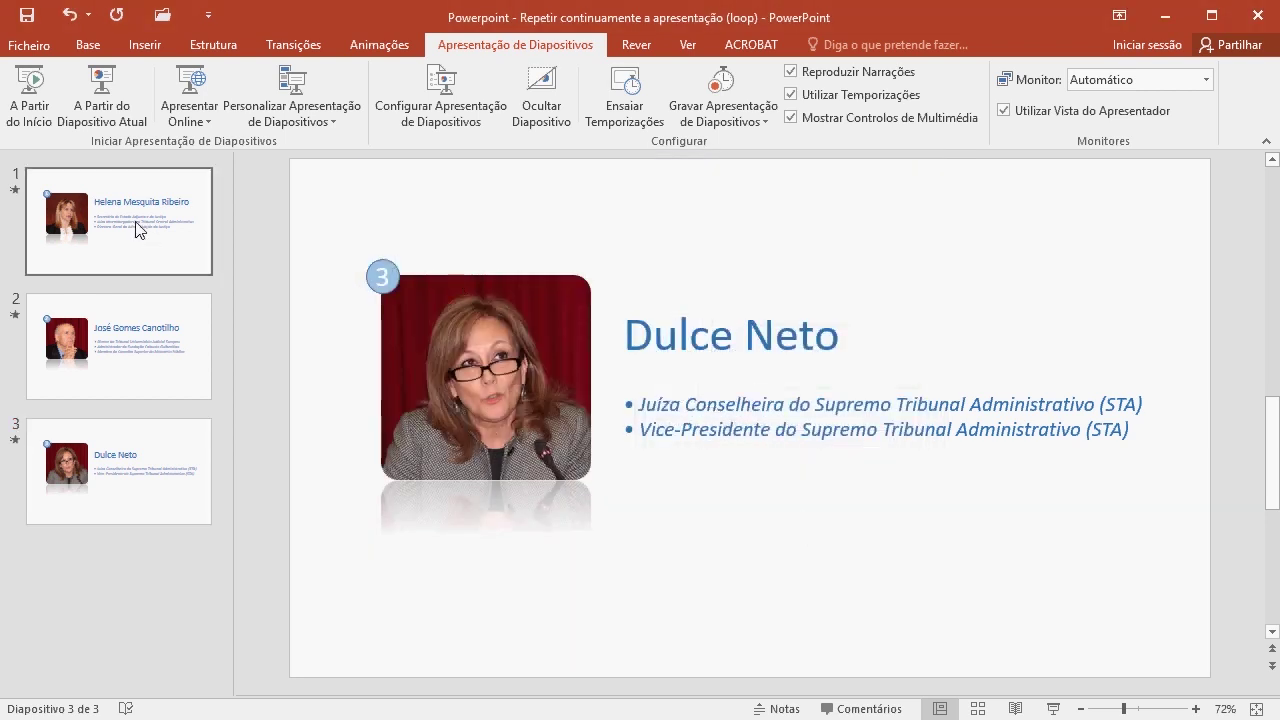
click(1055, 710)
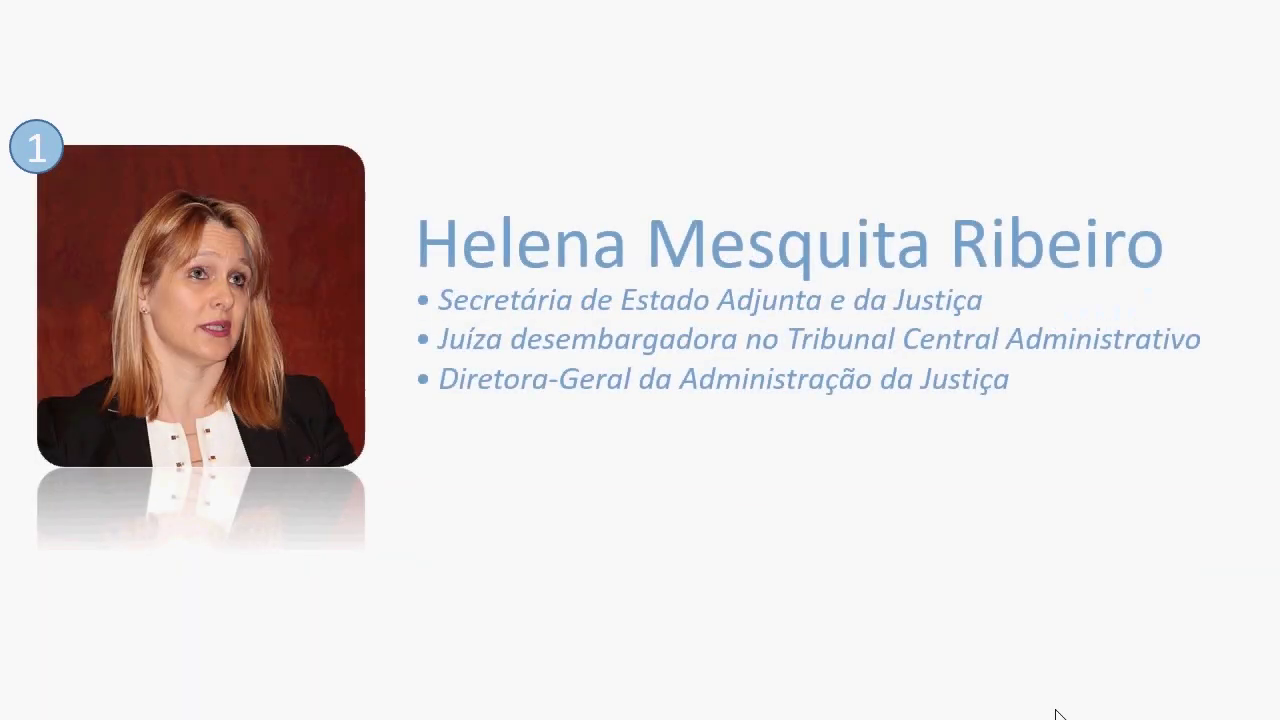
key(Escape)
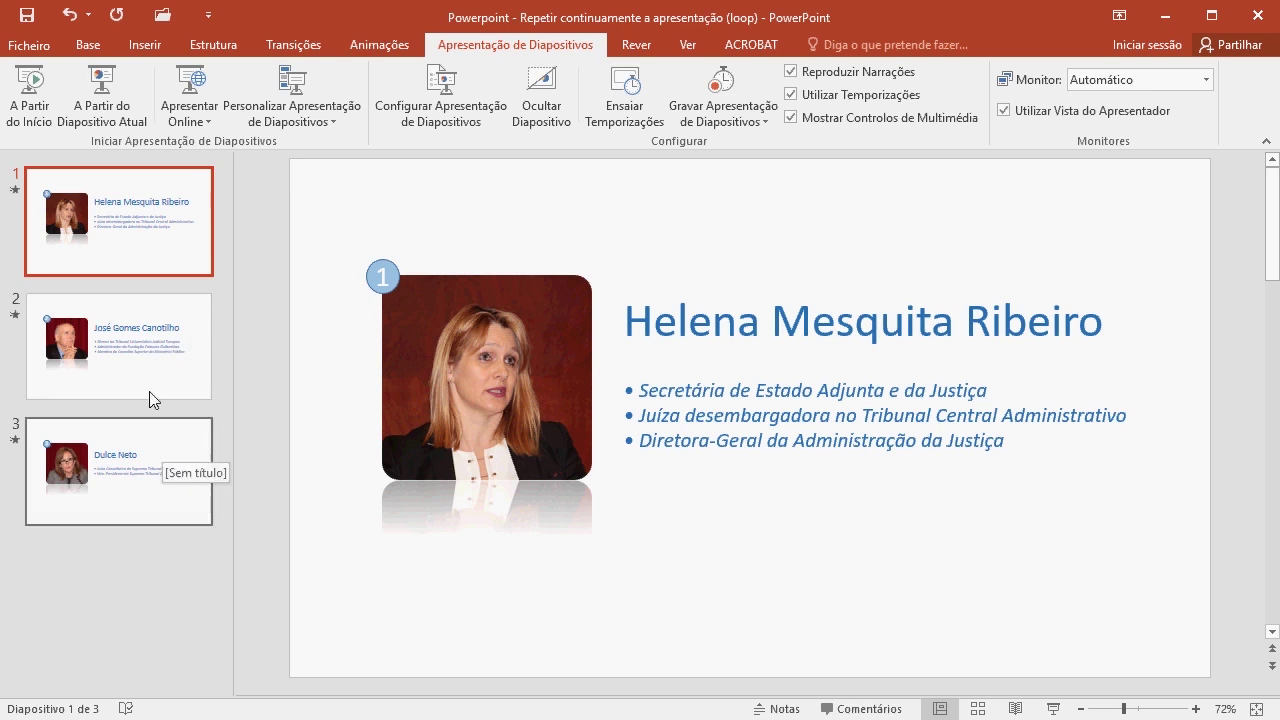
Set Após to 00:02,00 for all slides on Transições, then start the slideshow
click(290, 52)
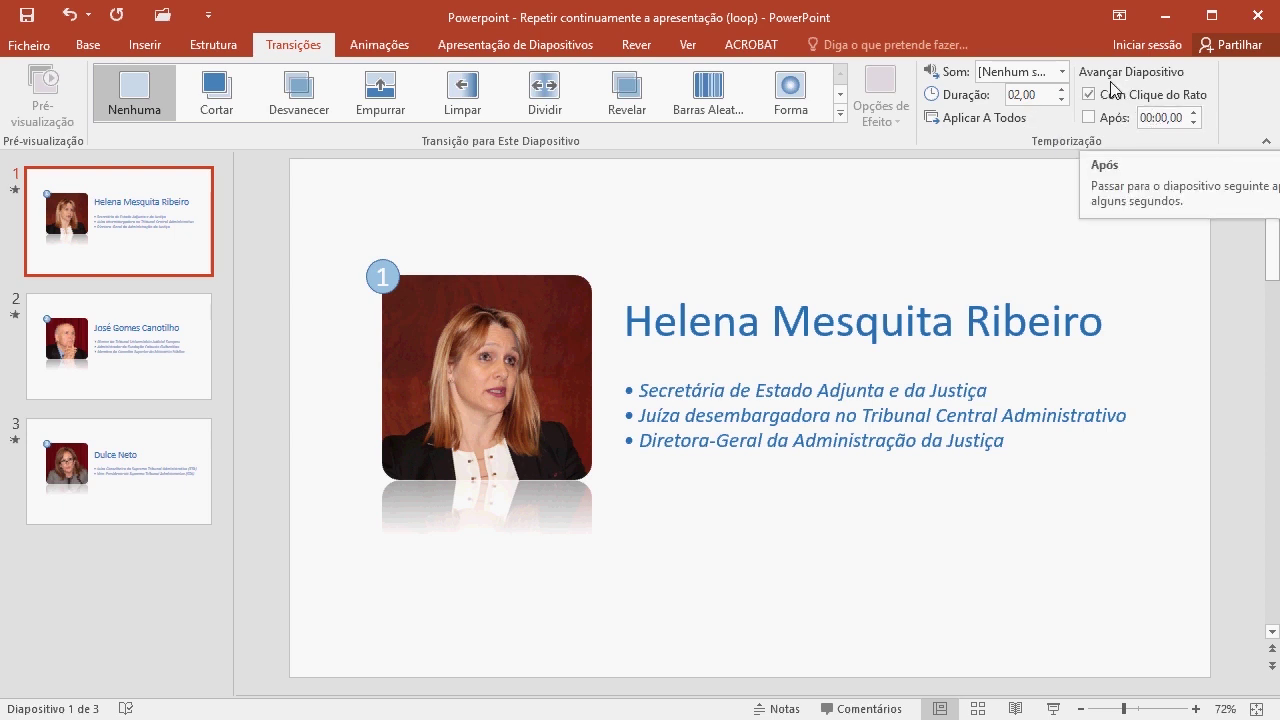
click(1169, 120)
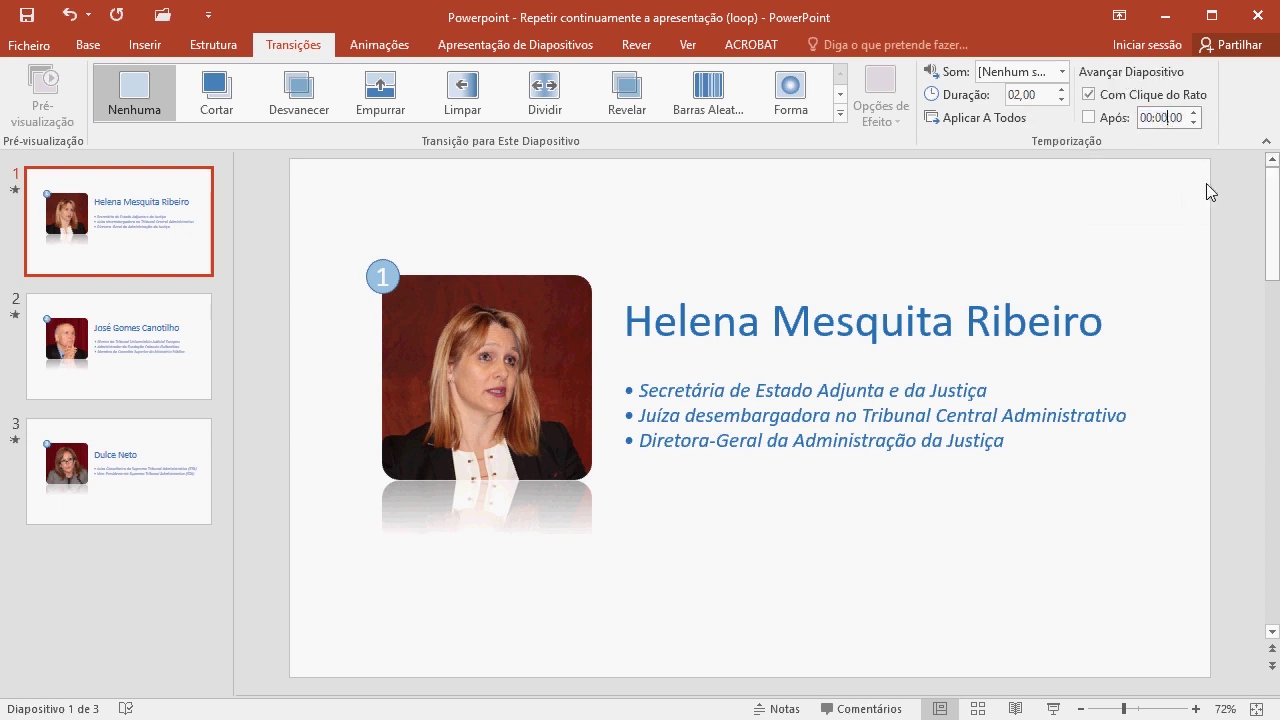
text(2)
key(Return)
click(982, 121)
click(1055, 709)
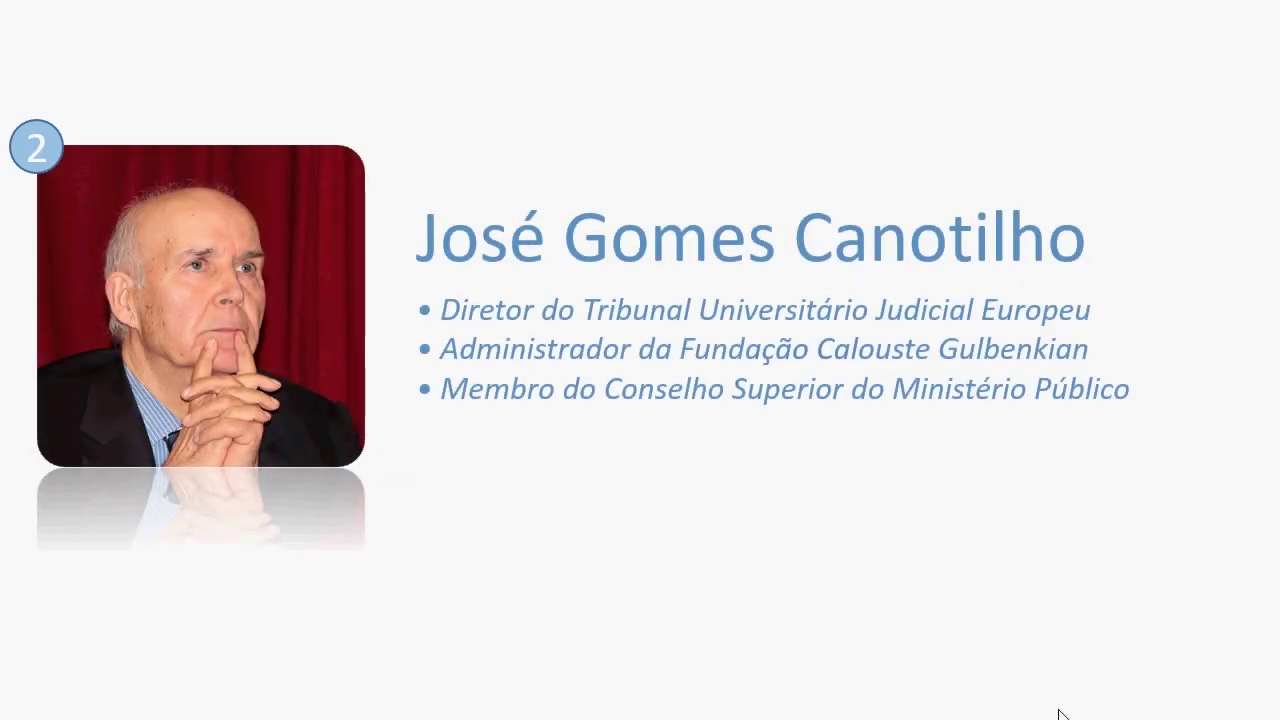
End the looping slideshow with Esc
key(Escape)
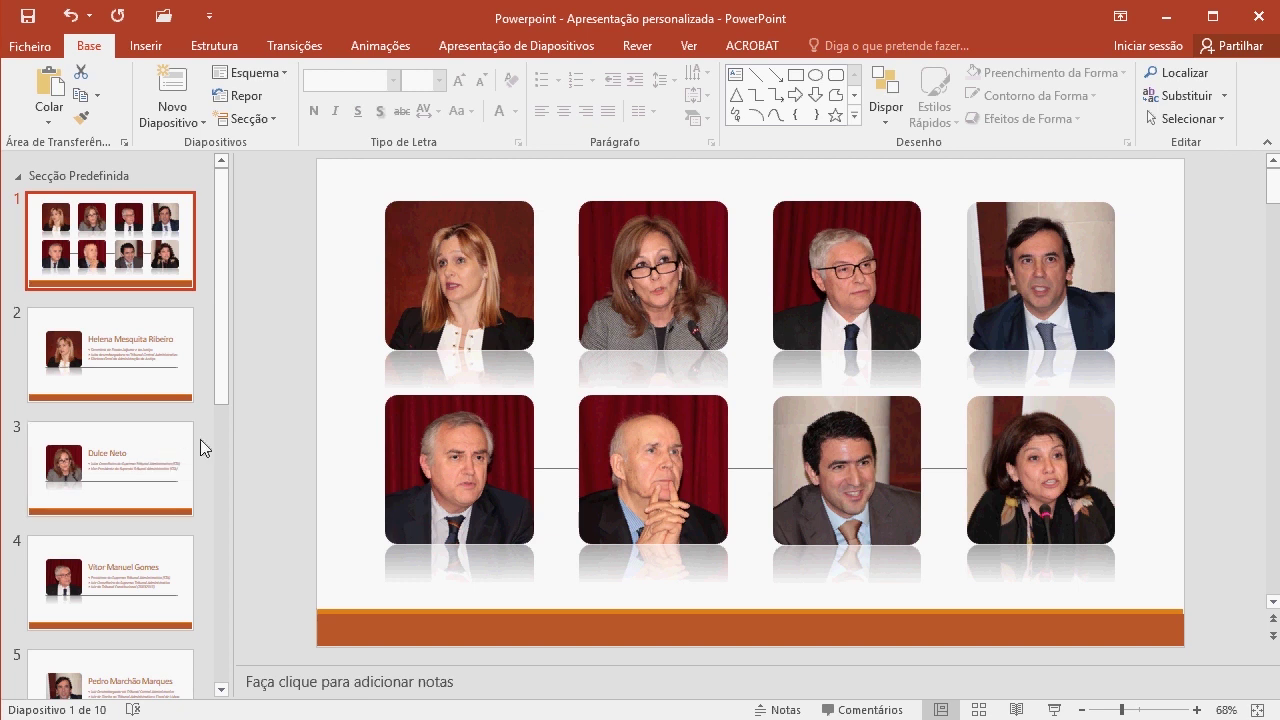
Browse slides 2, 3, 7 and 10 in the slide pane, then show the Apresentação de Diapositivos commands
mouse_move(220, 321)
mouse_down()
mouse_move(226, 387)
mouse_move(229, 375)
mouse_up()
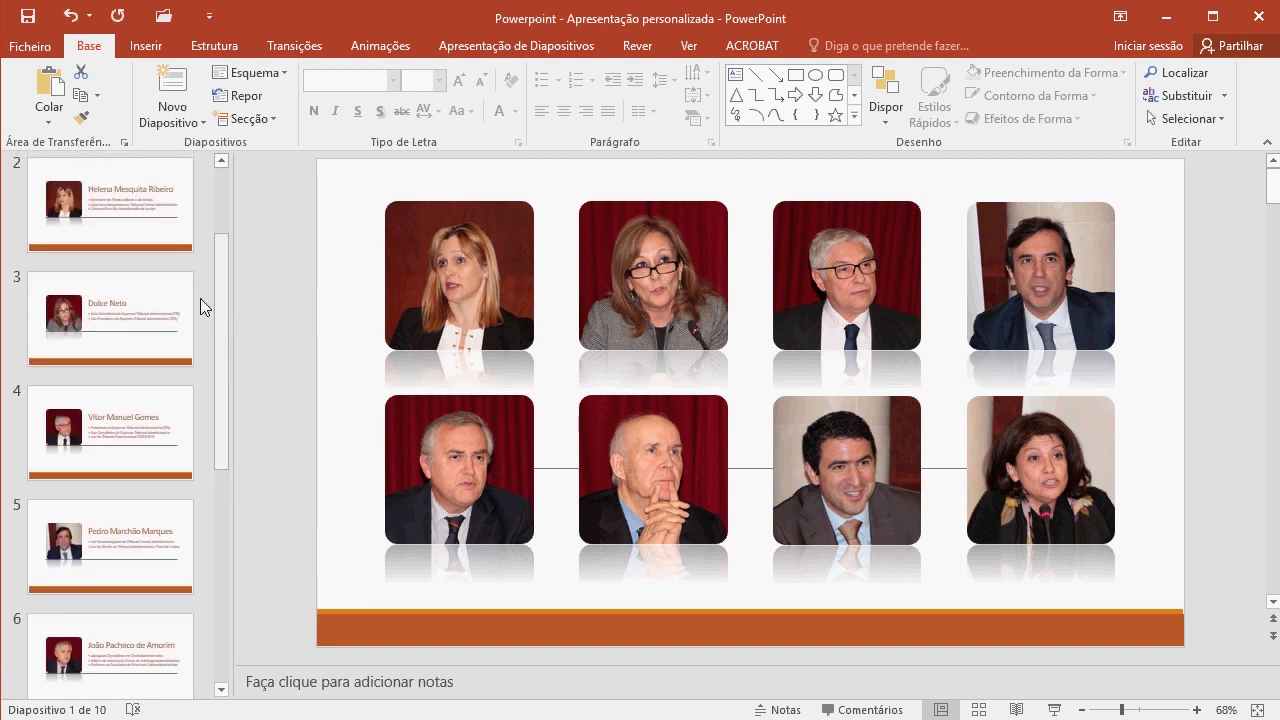
scroll(176, 287, up, 3)
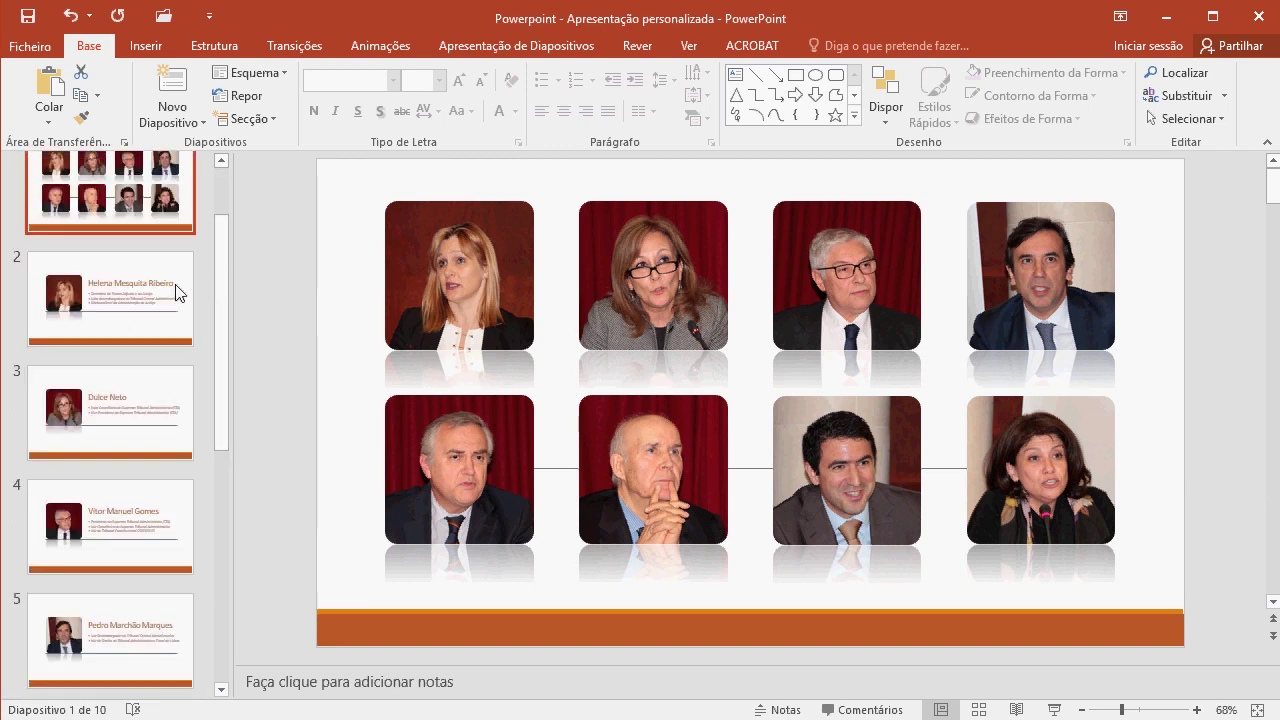
click(117, 310)
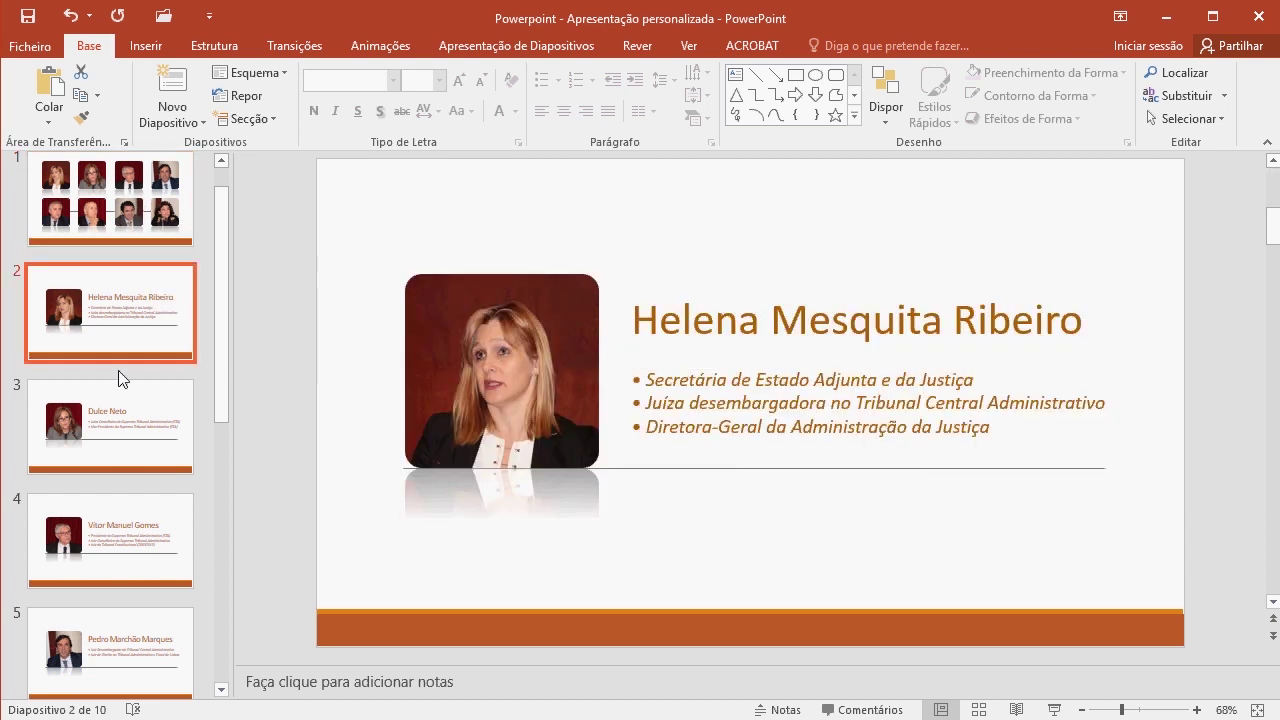
click(117, 422)
scroll(118, 420, down, 3)
scroll(121, 420, down, 2)
scroll(123, 427, down, 2)
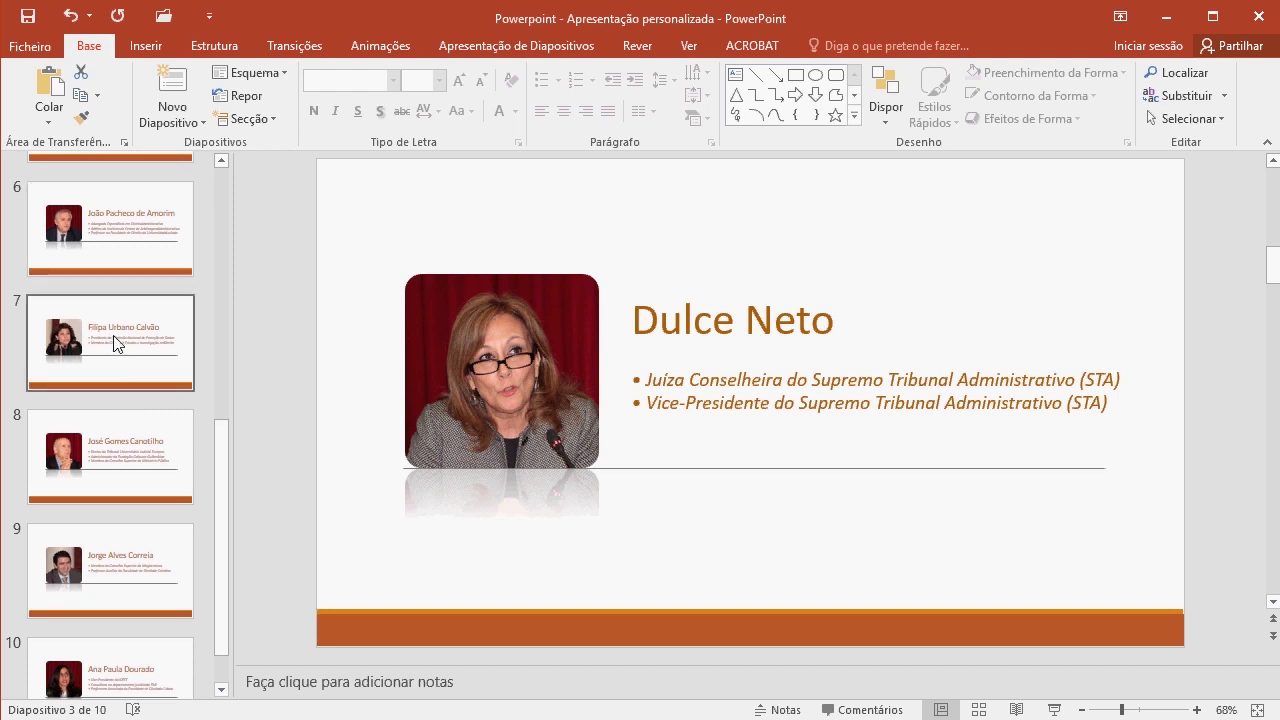
click(114, 337)
click(109, 606)
scroll(154, 390, up, 7)
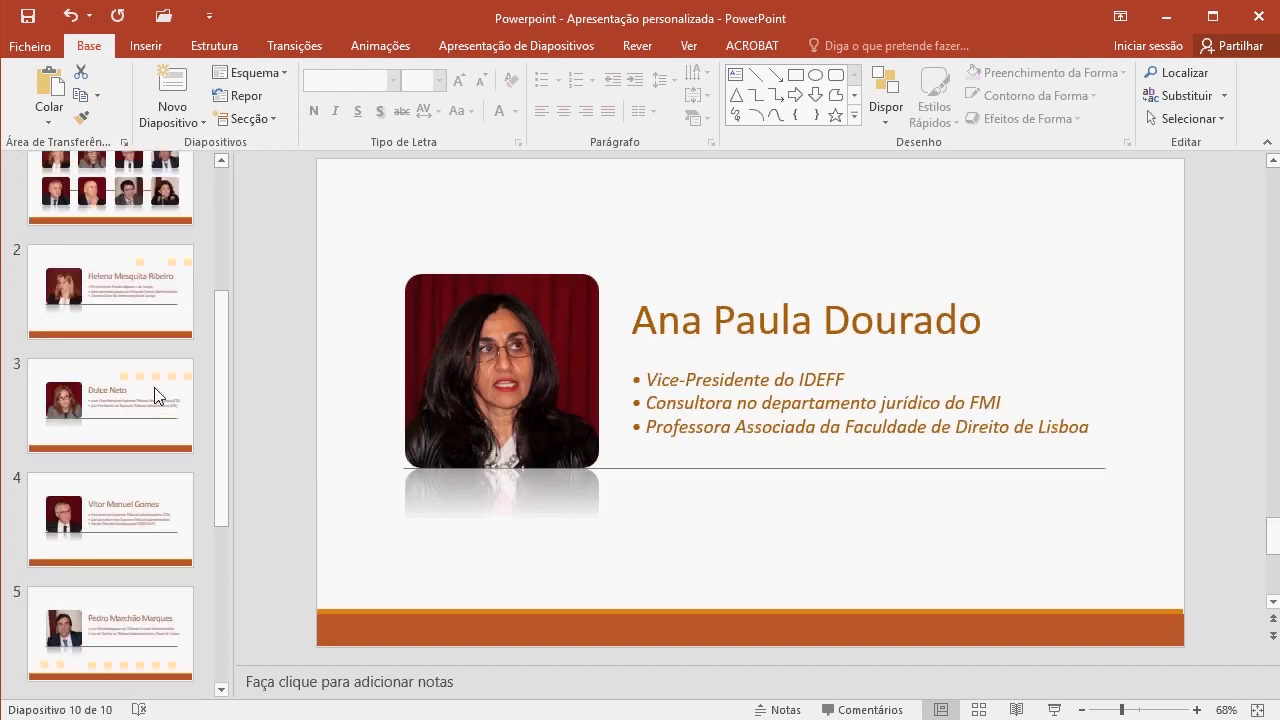
click(465, 46)
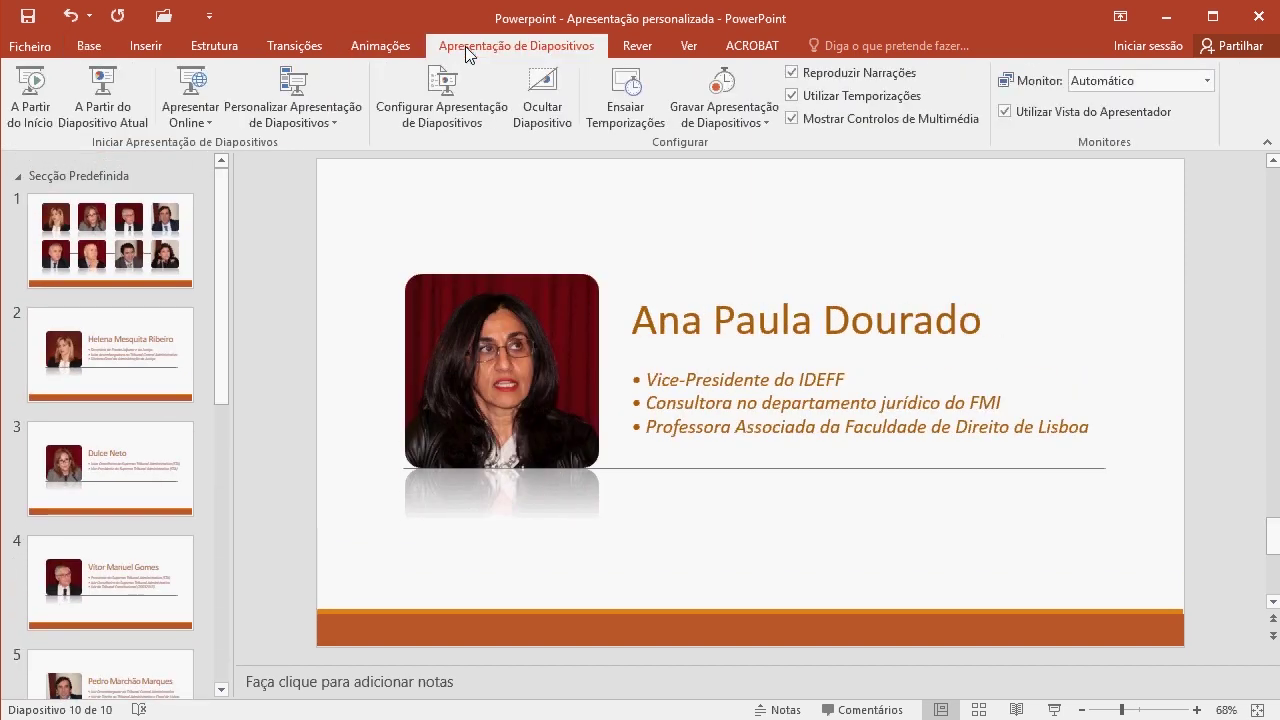
Start a new custom show from Apresentações personalizadas and name it mulheres
click(341, 123)
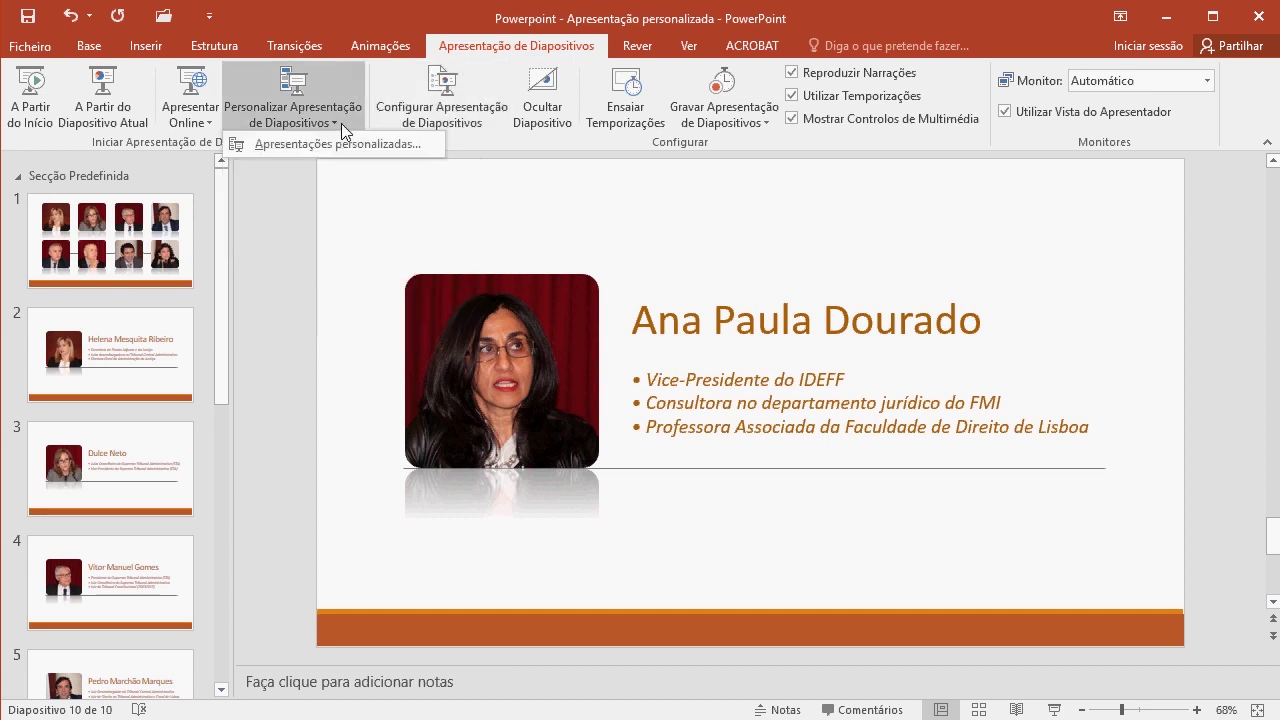
click(296, 146)
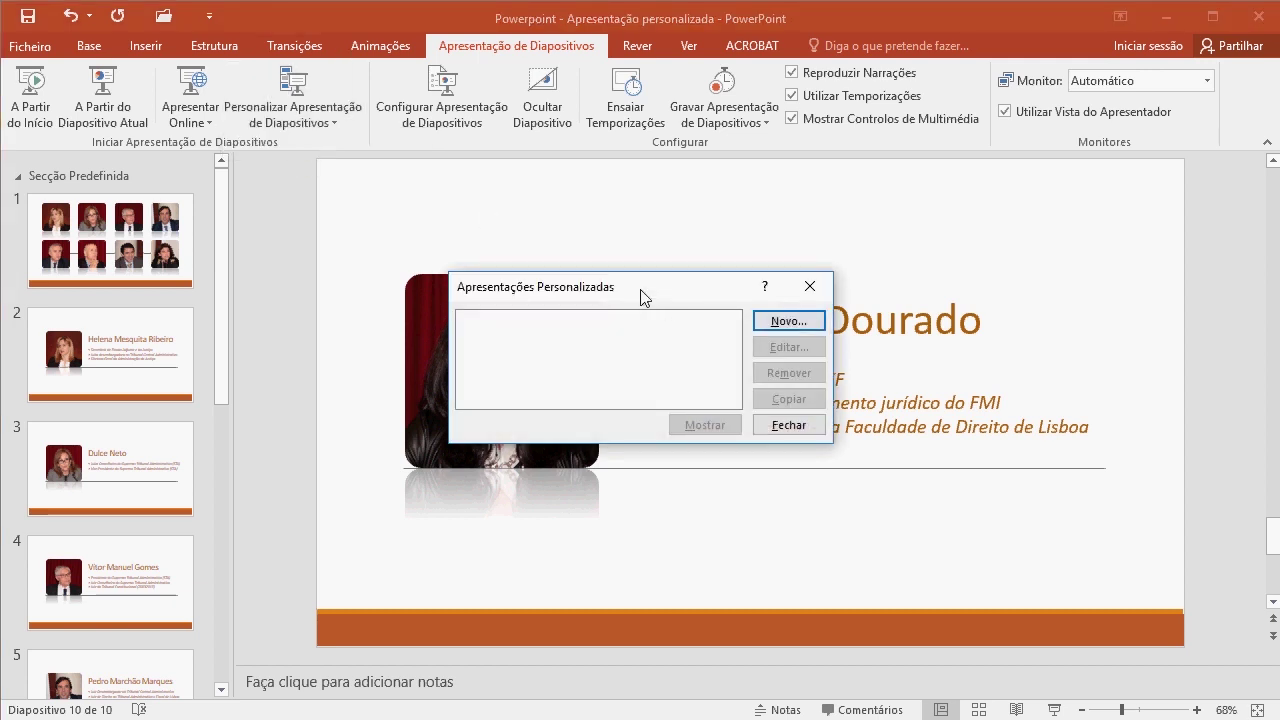
drag(641, 298, 617, 278)
click(754, 301)
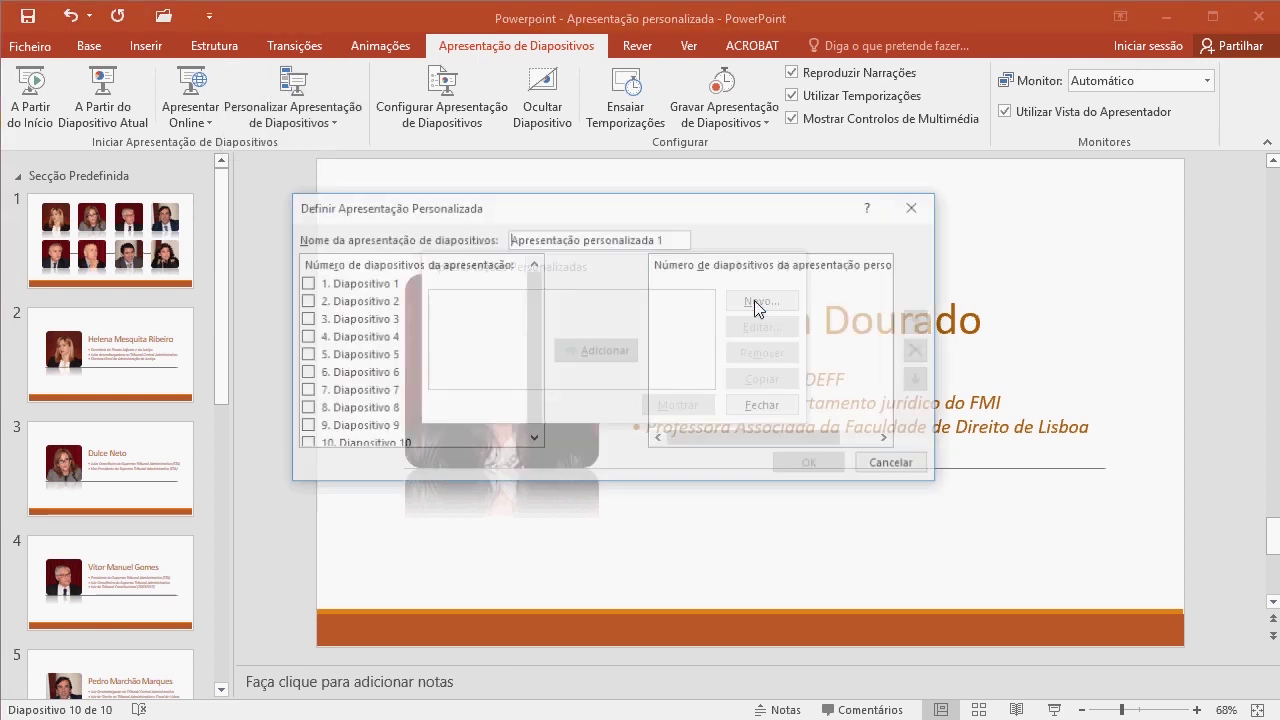
drag(665, 240, 365, 240)
text(mulheres)
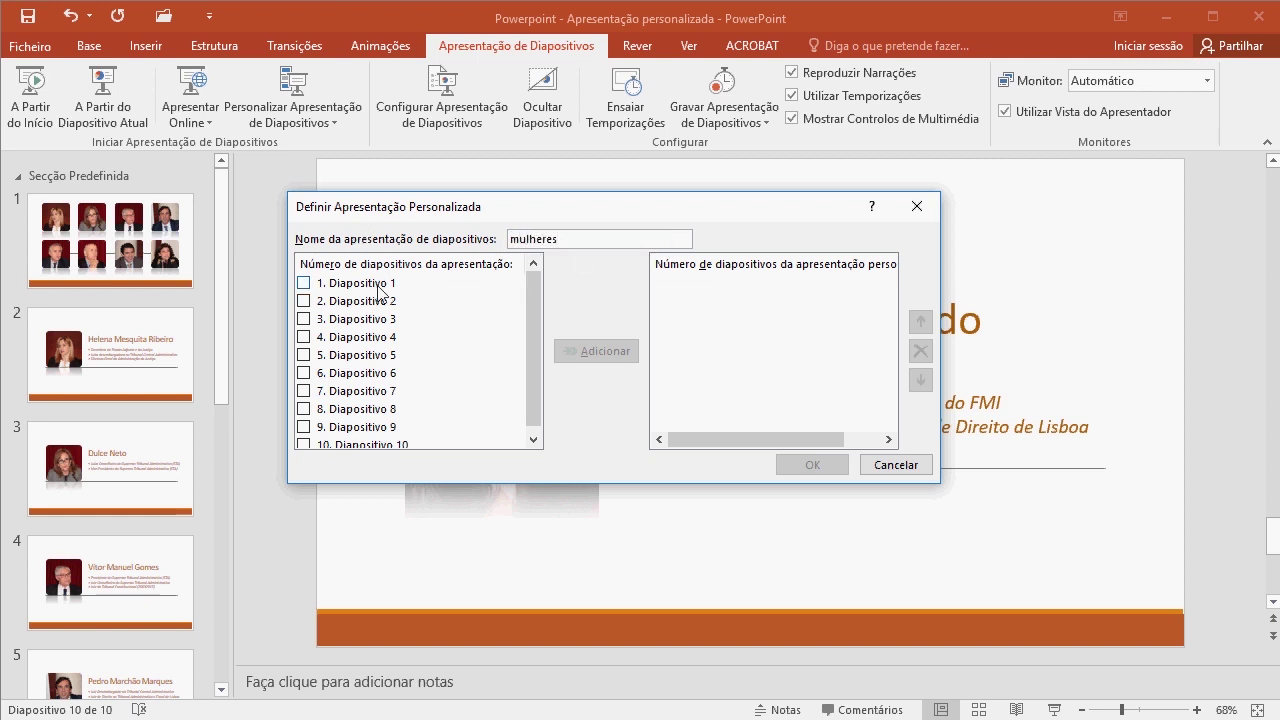
Add slides 1, 2, 3, 7 and 10 to the mulheres show and save it
click(305, 288)
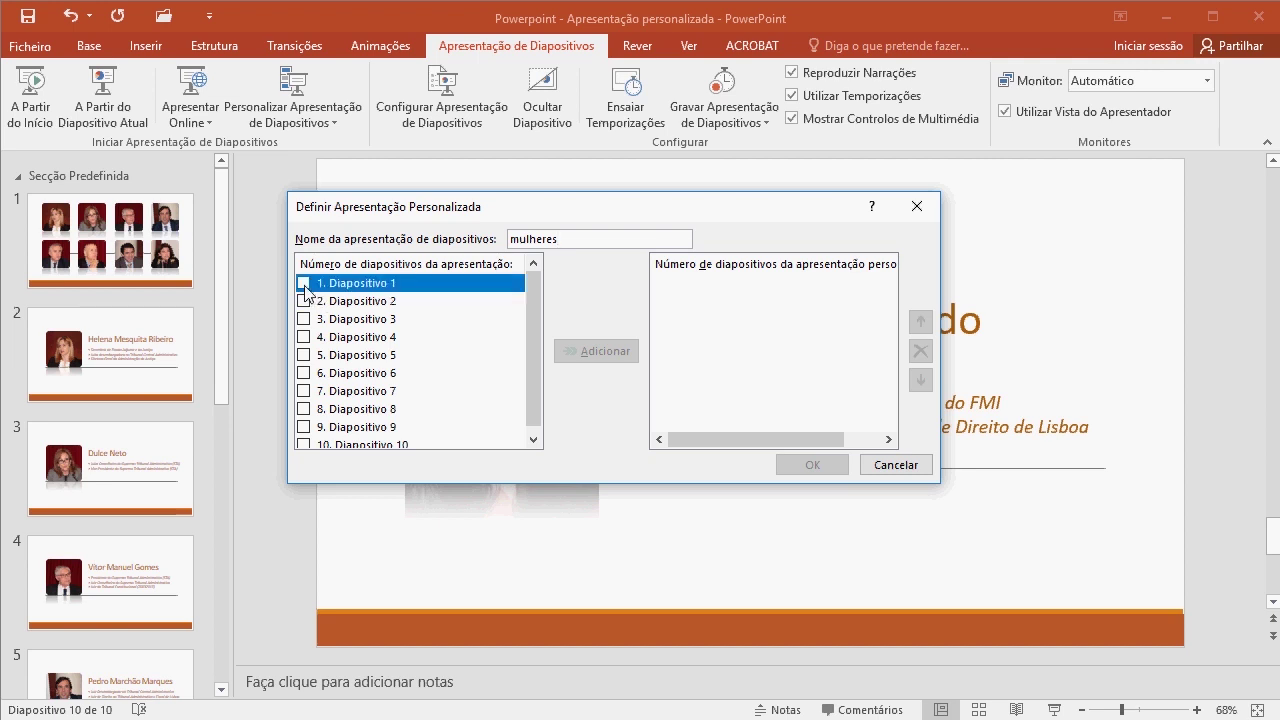
click(304, 285)
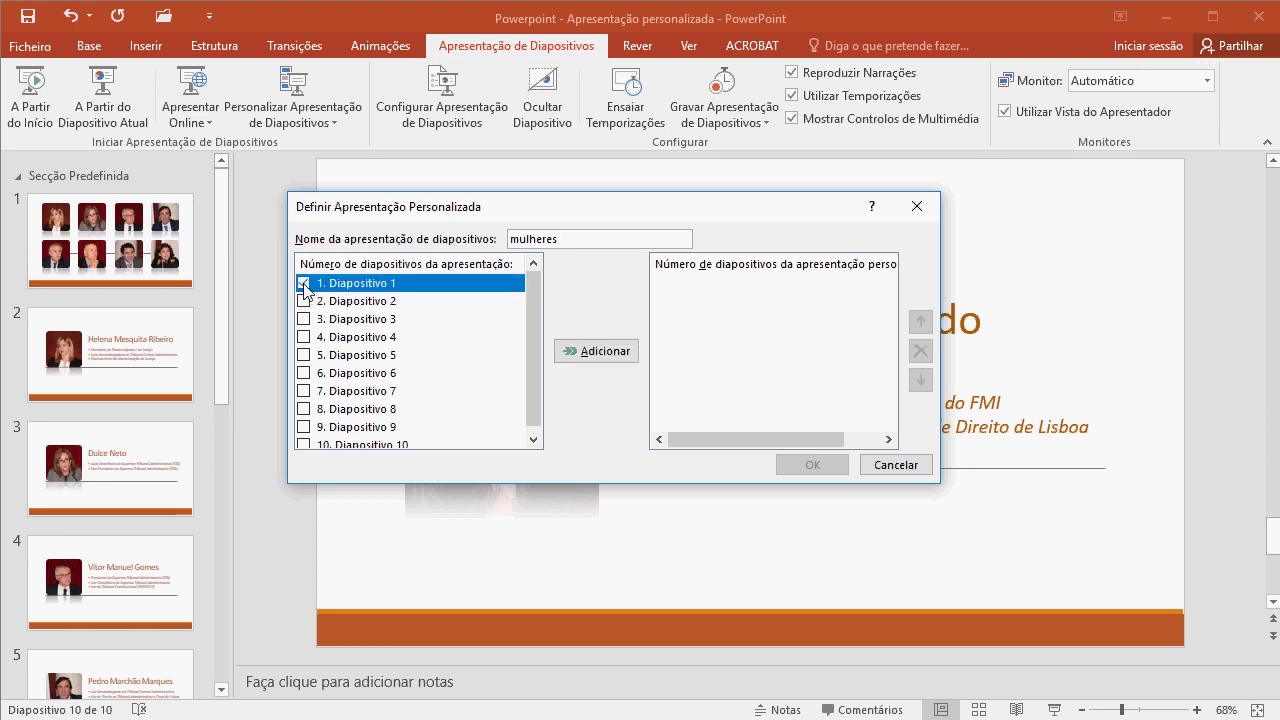
click(304, 304)
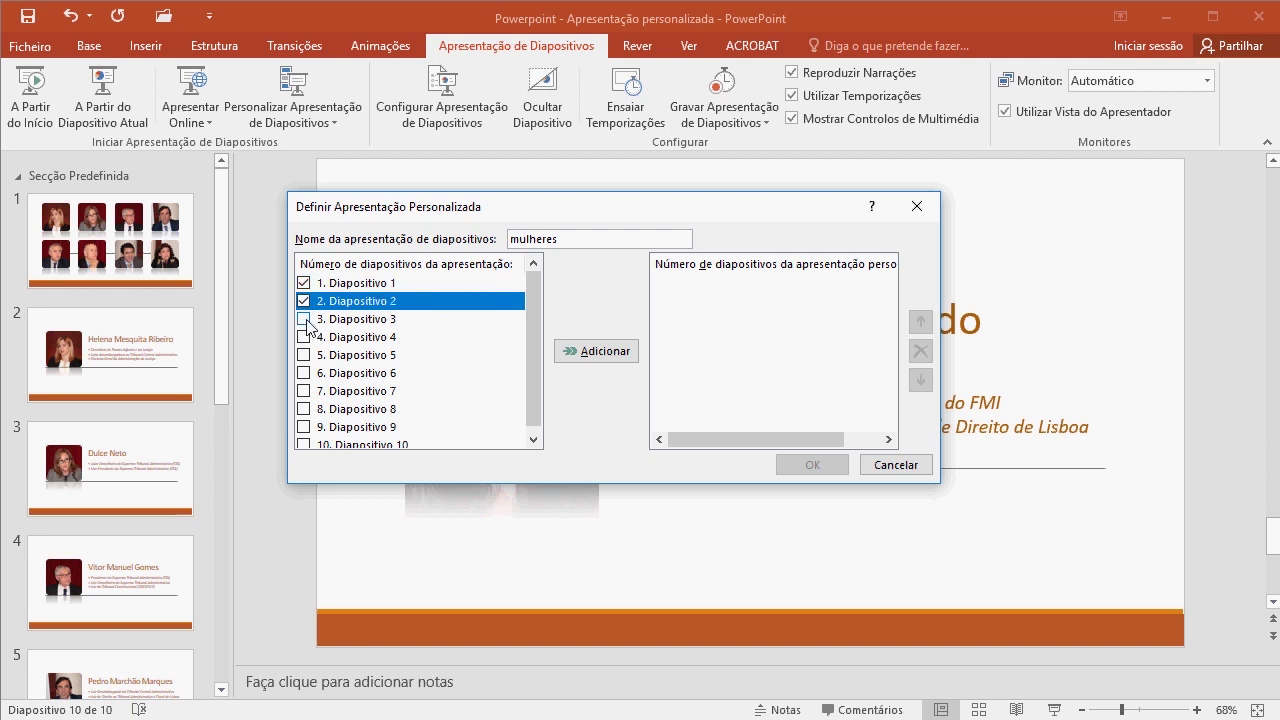
click(304, 320)
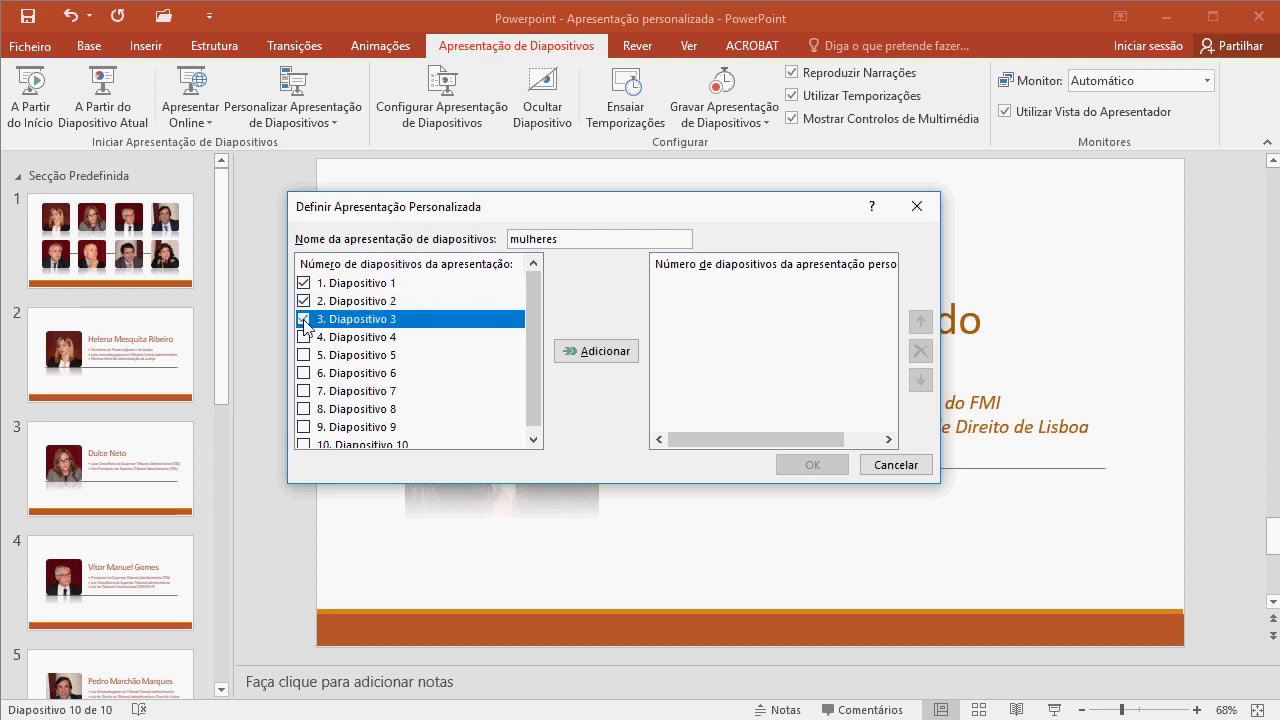
click(304, 391)
click(304, 444)
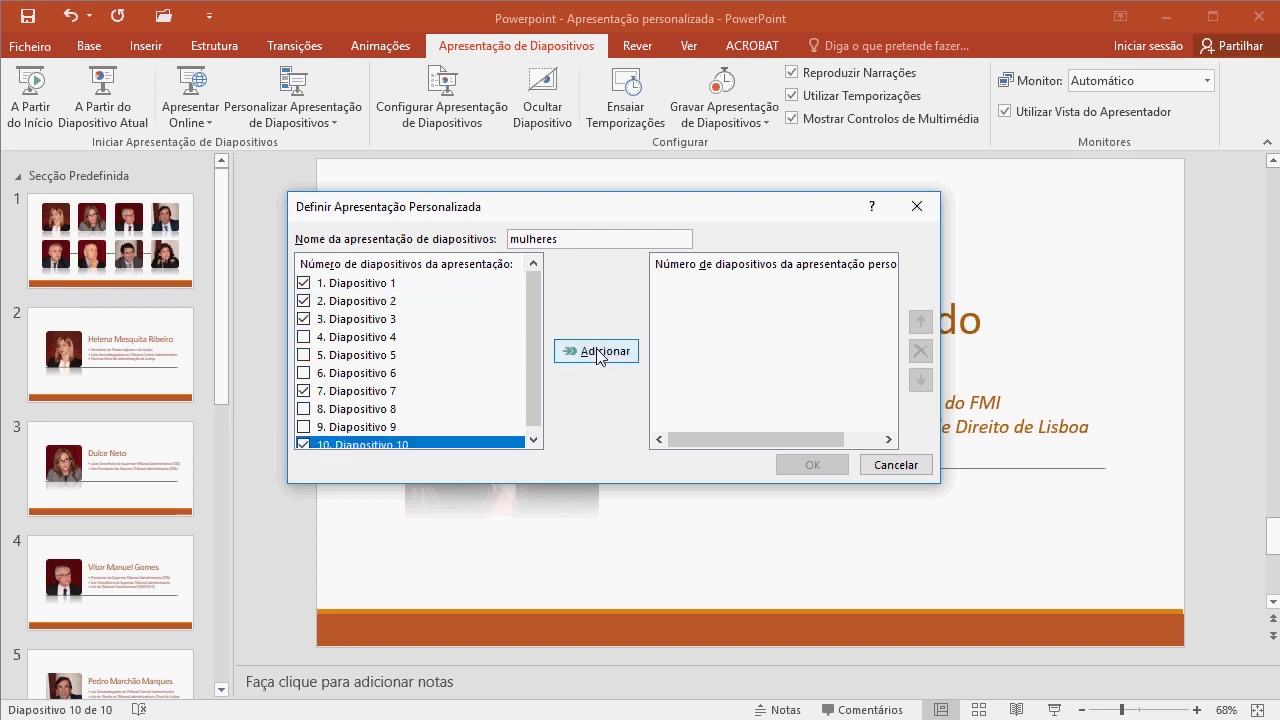
click(600, 351)
click(815, 465)
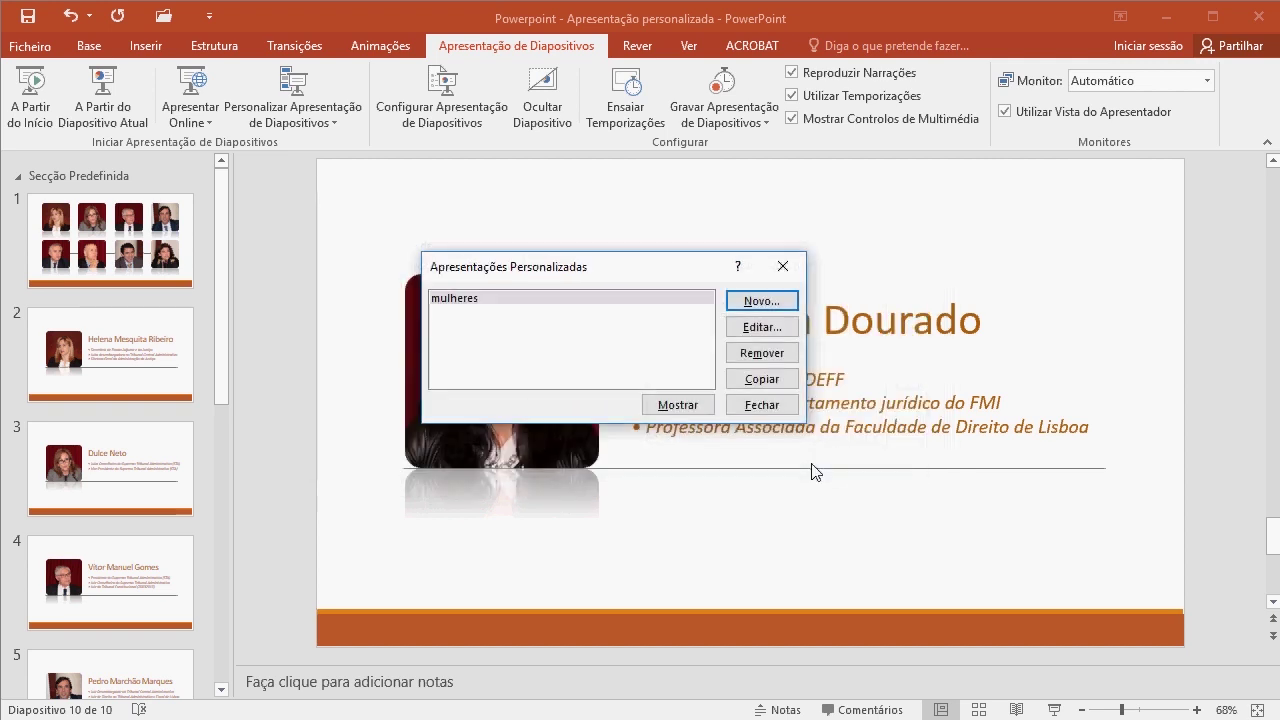
Build the homens custom show from slides 1, 4, 5, 6, 8 and 9, then close the list
click(762, 302)
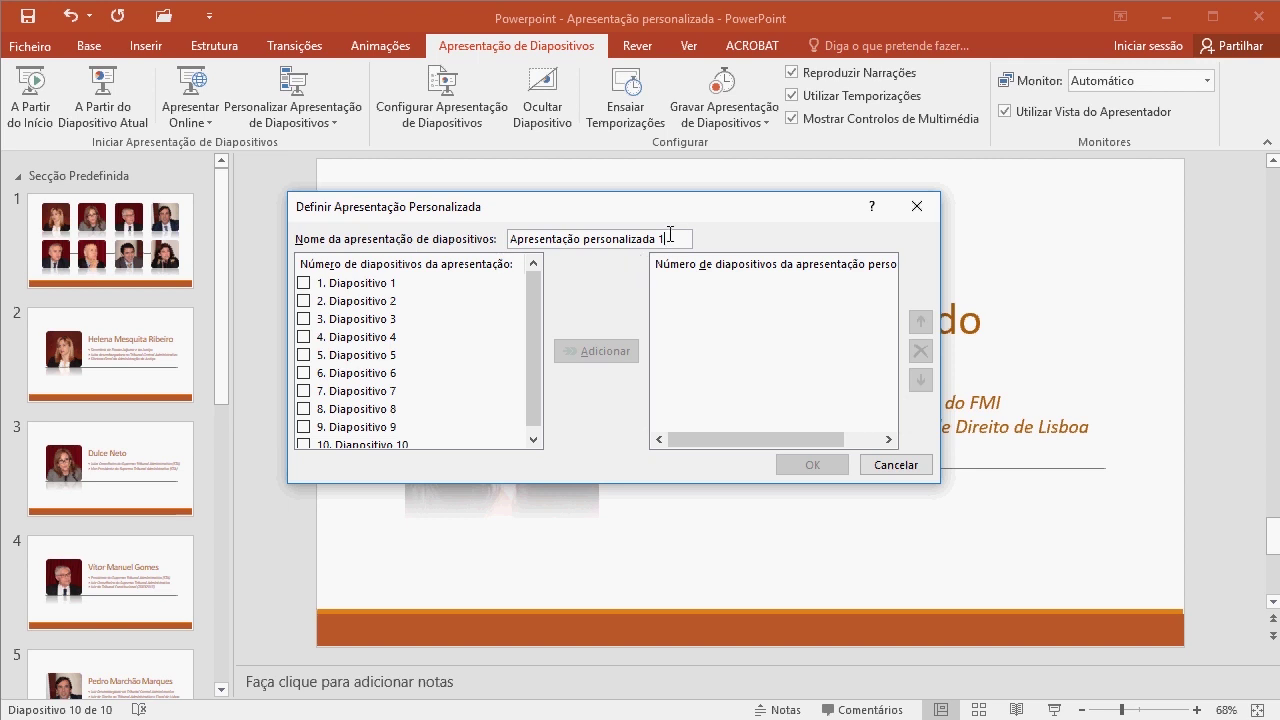
text(homens)
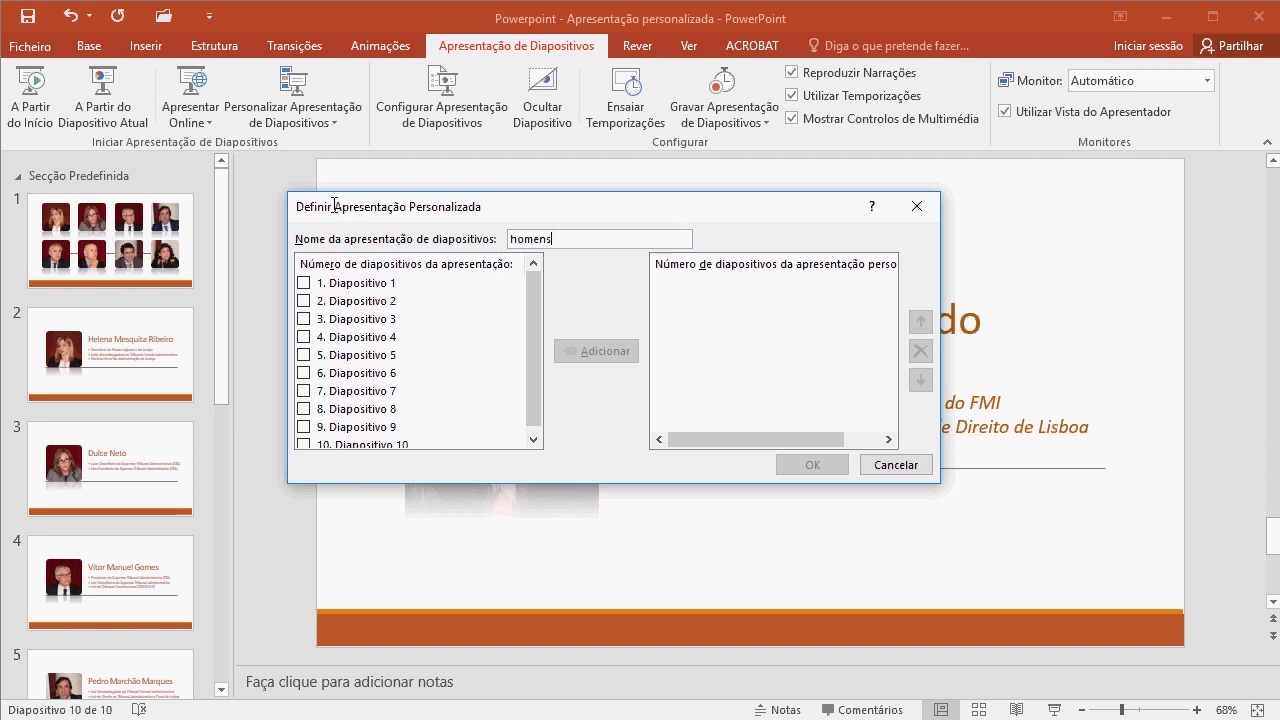
click(303, 283)
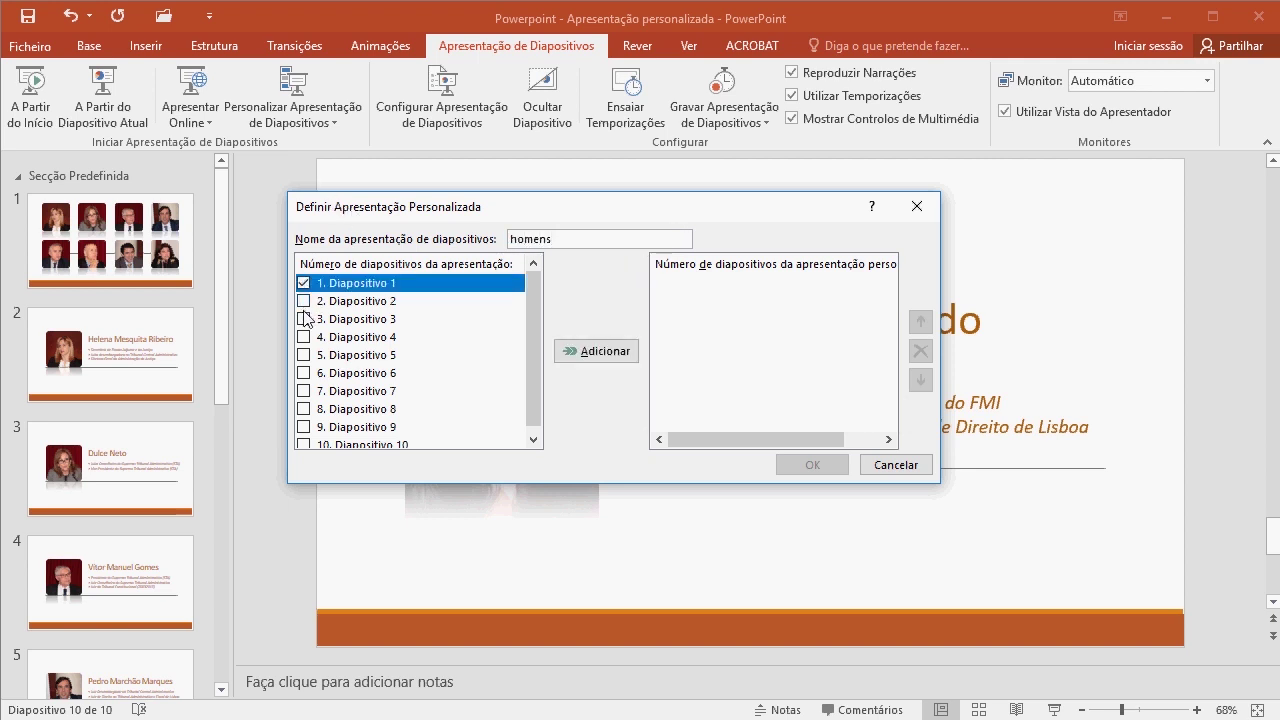
click(304, 338)
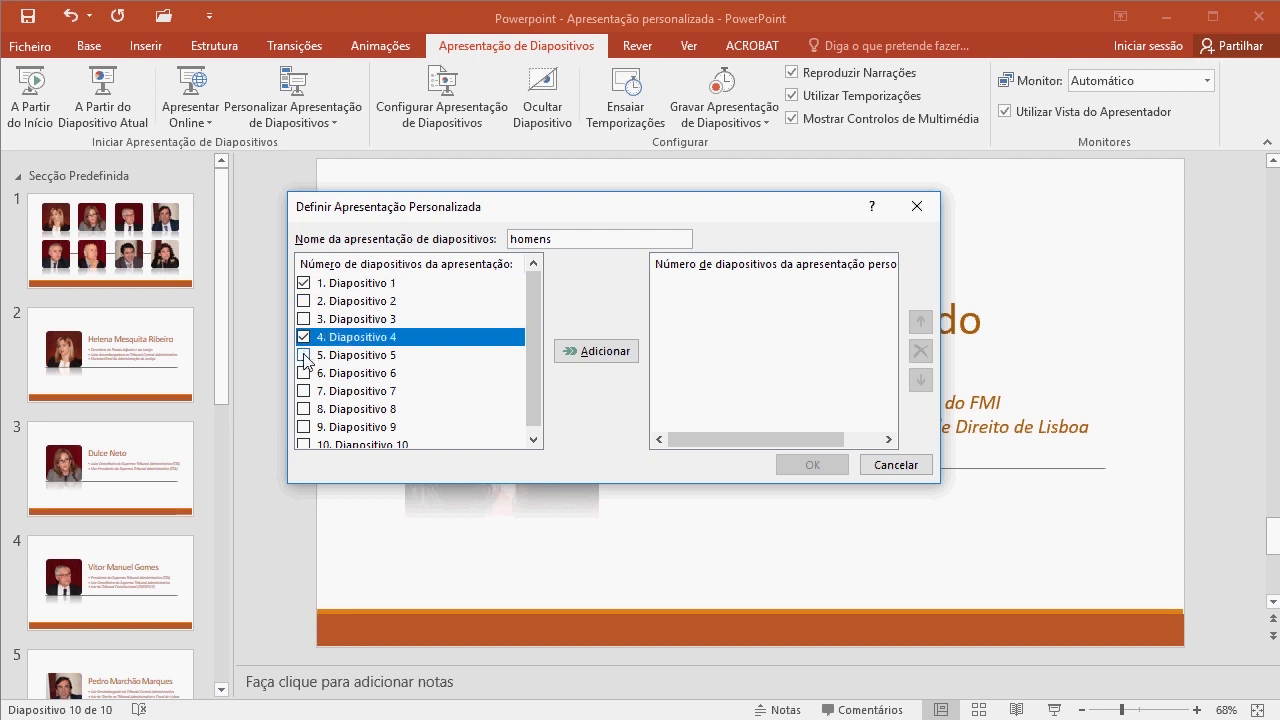
click(304, 356)
click(304, 373)
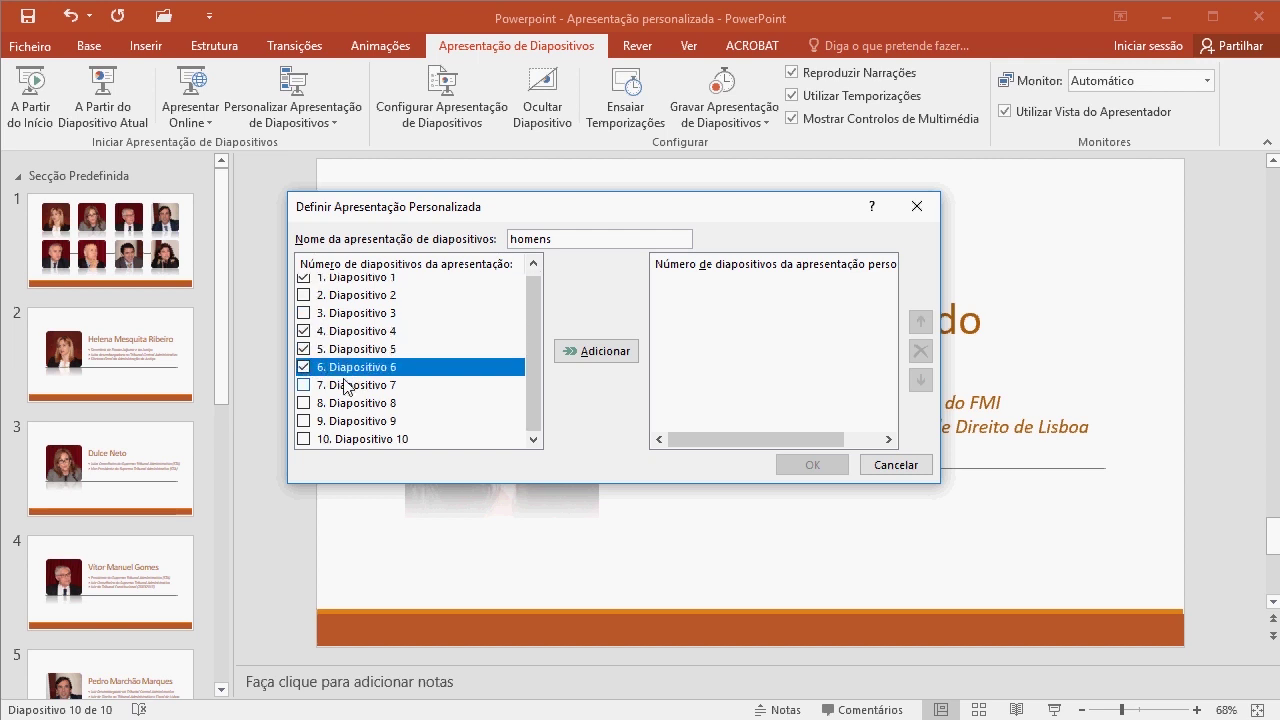
click(304, 403)
click(304, 421)
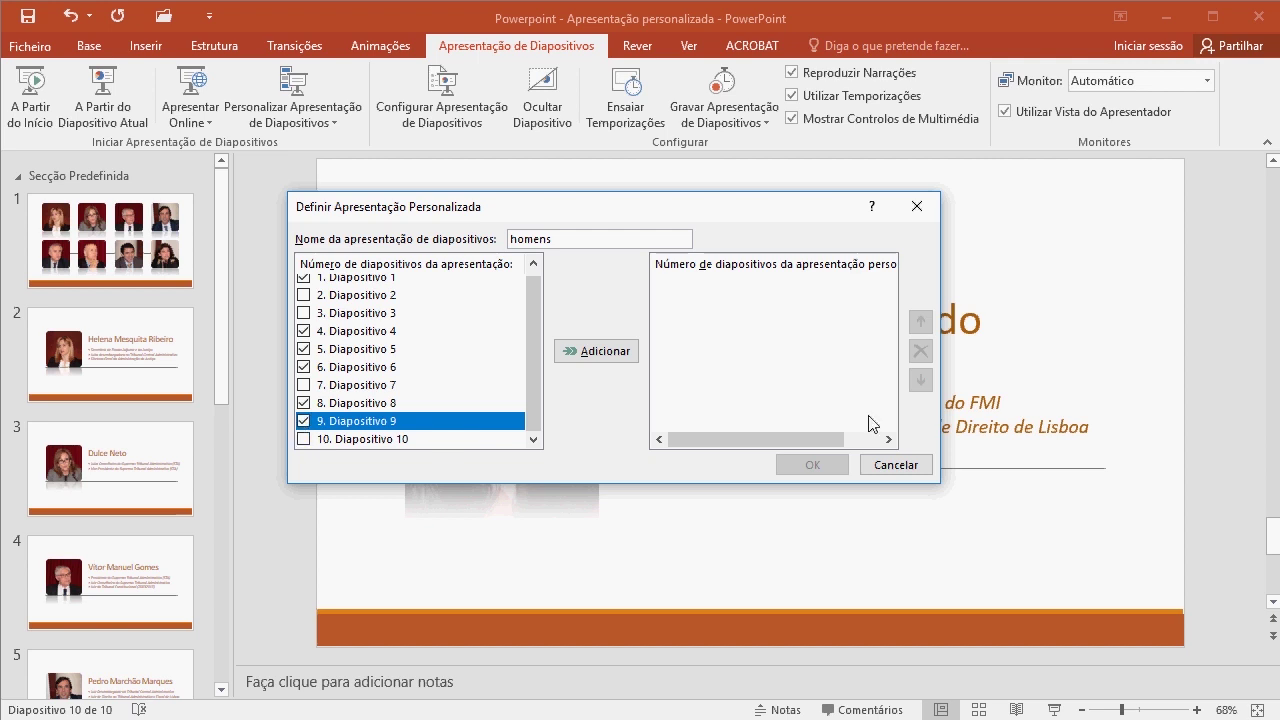
click(603, 360)
click(812, 464)
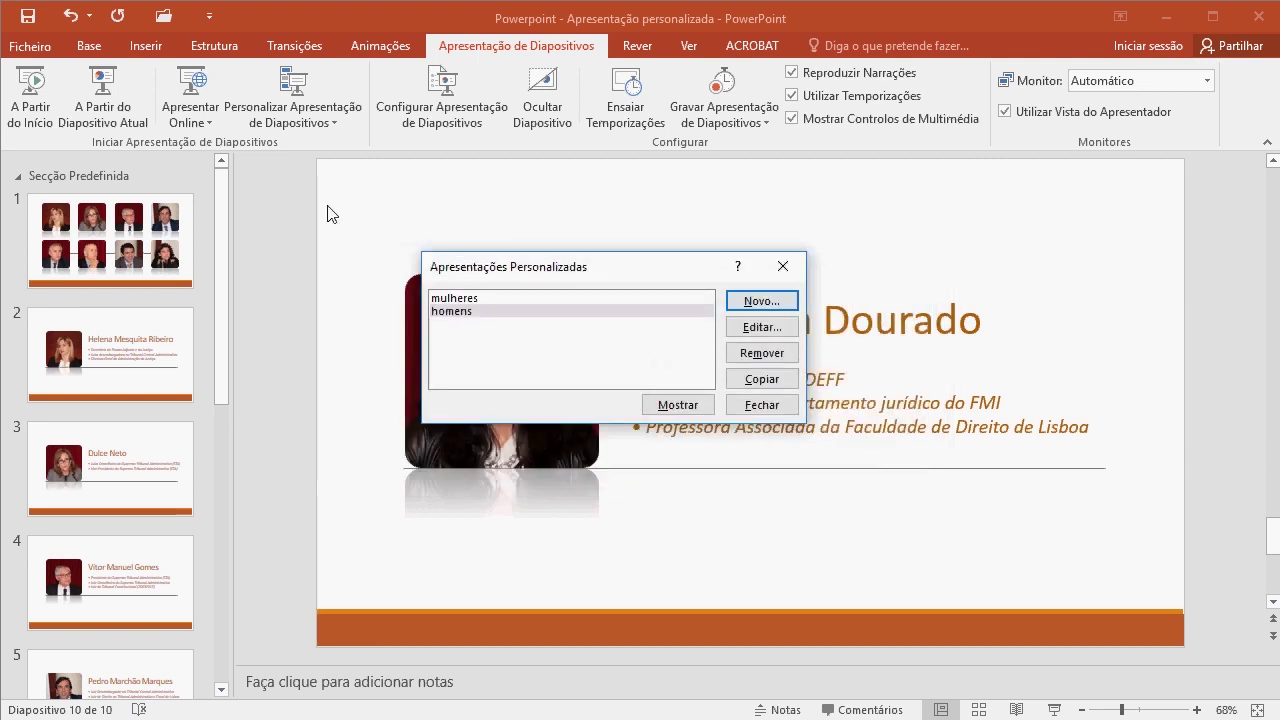
click(758, 406)
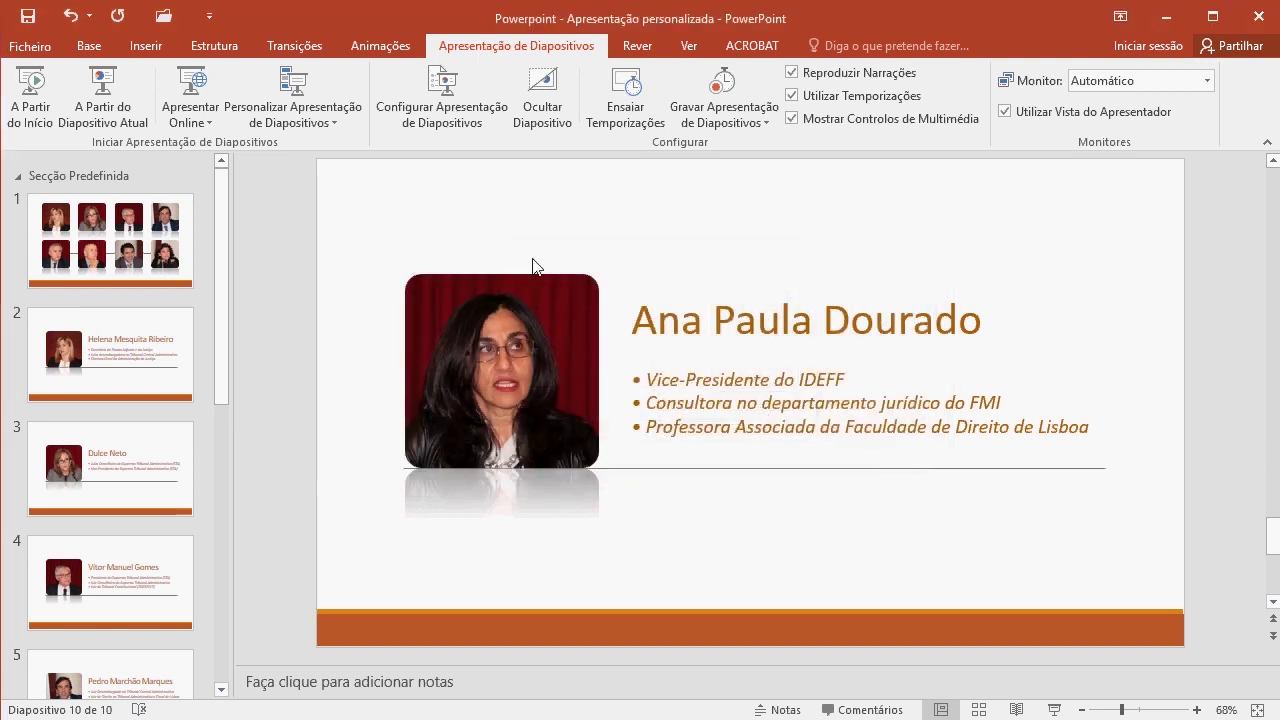
click(344, 118)
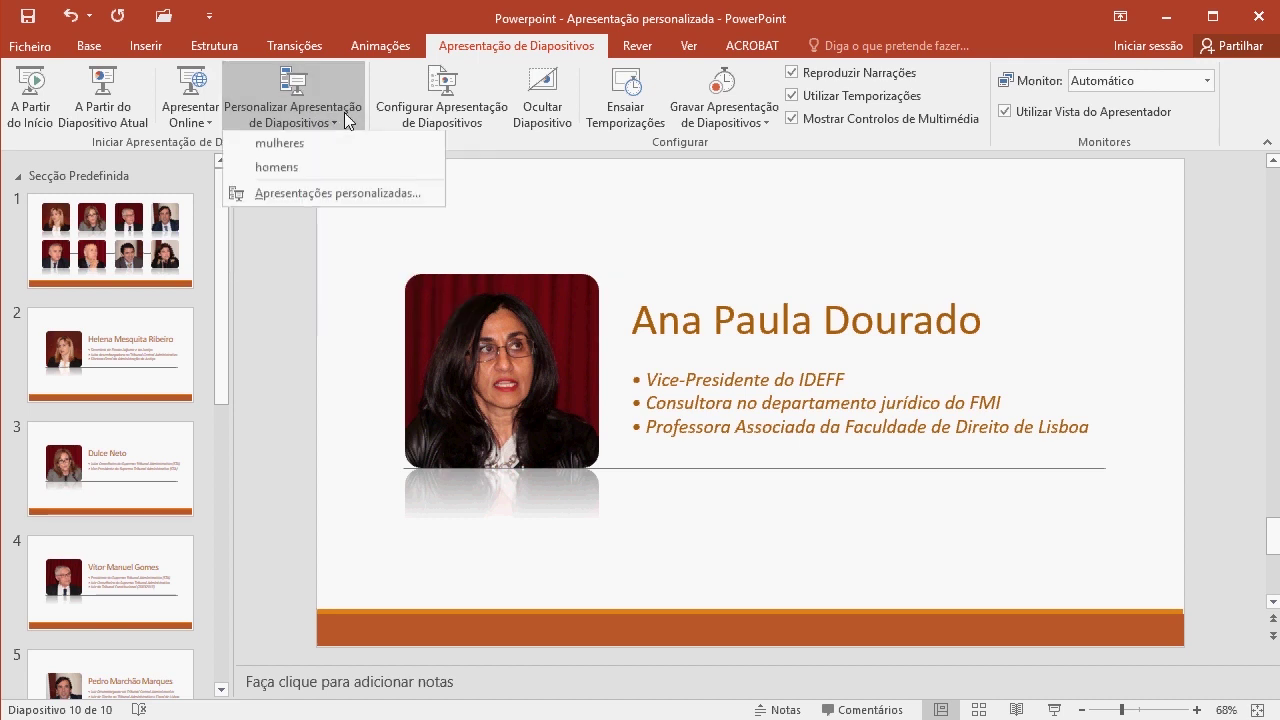
click(279, 144)
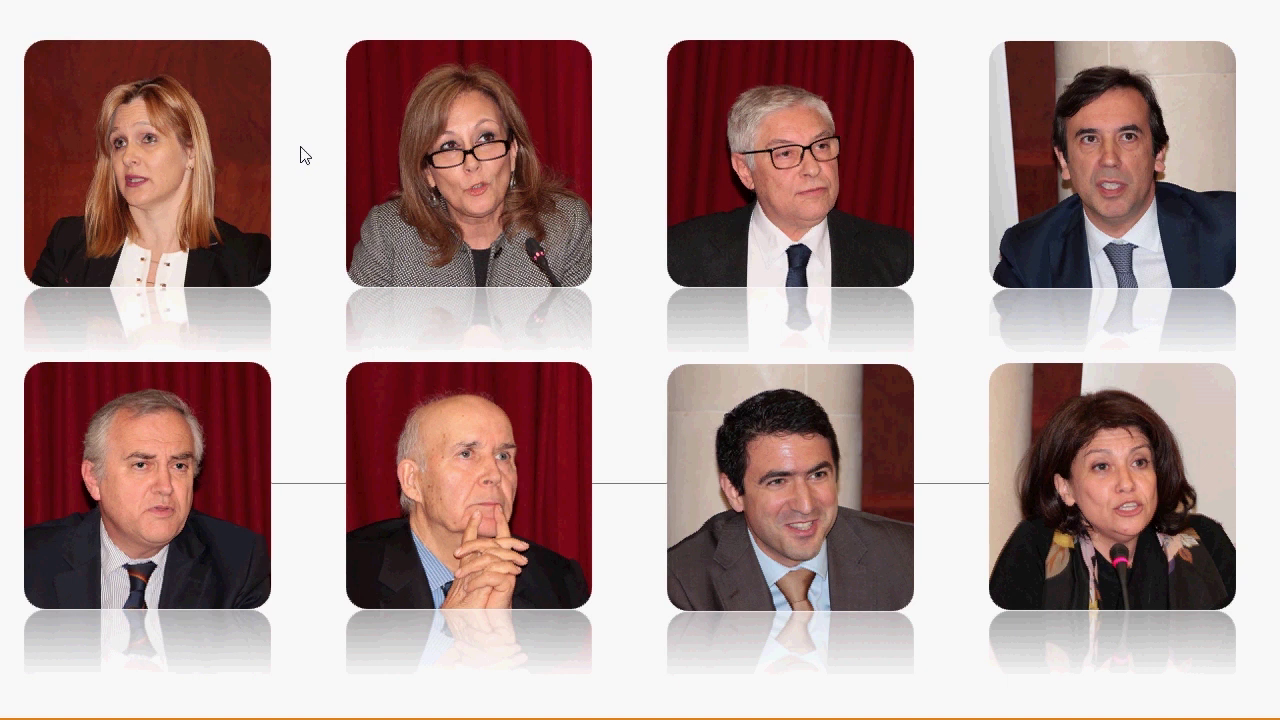
click(305, 155)
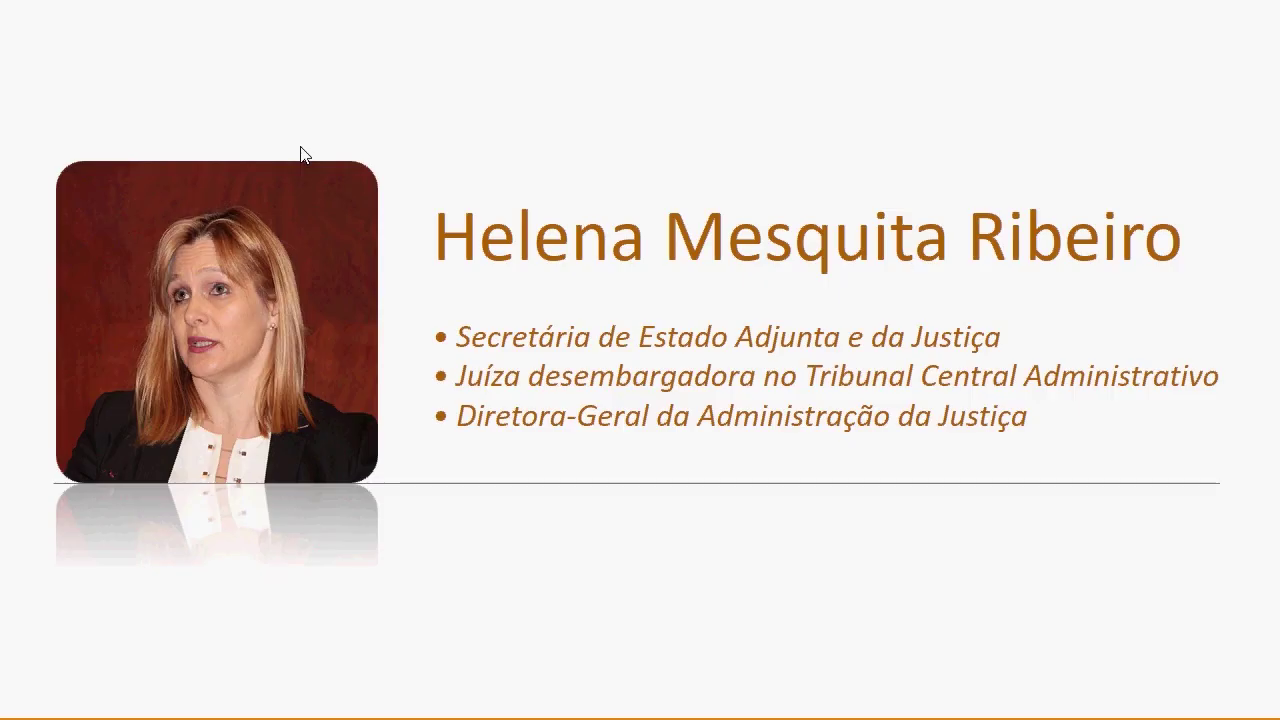
click(301, 148)
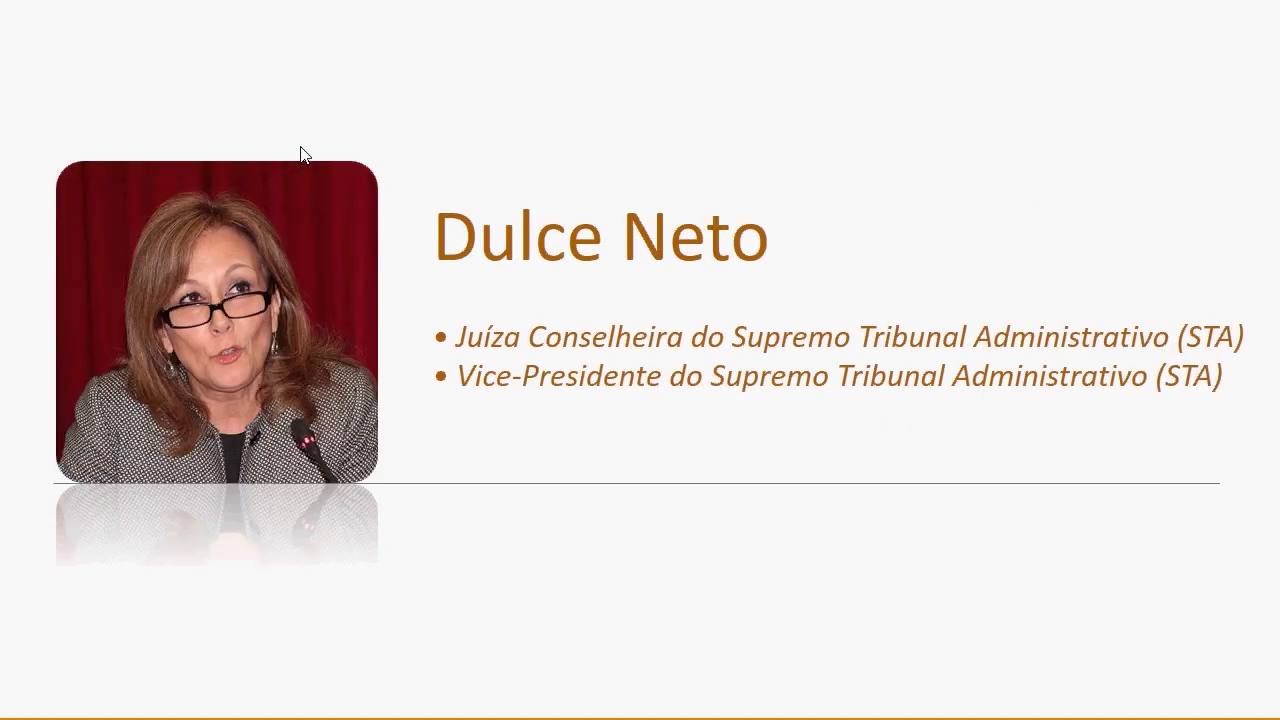
click(301, 148)
click(301, 148)
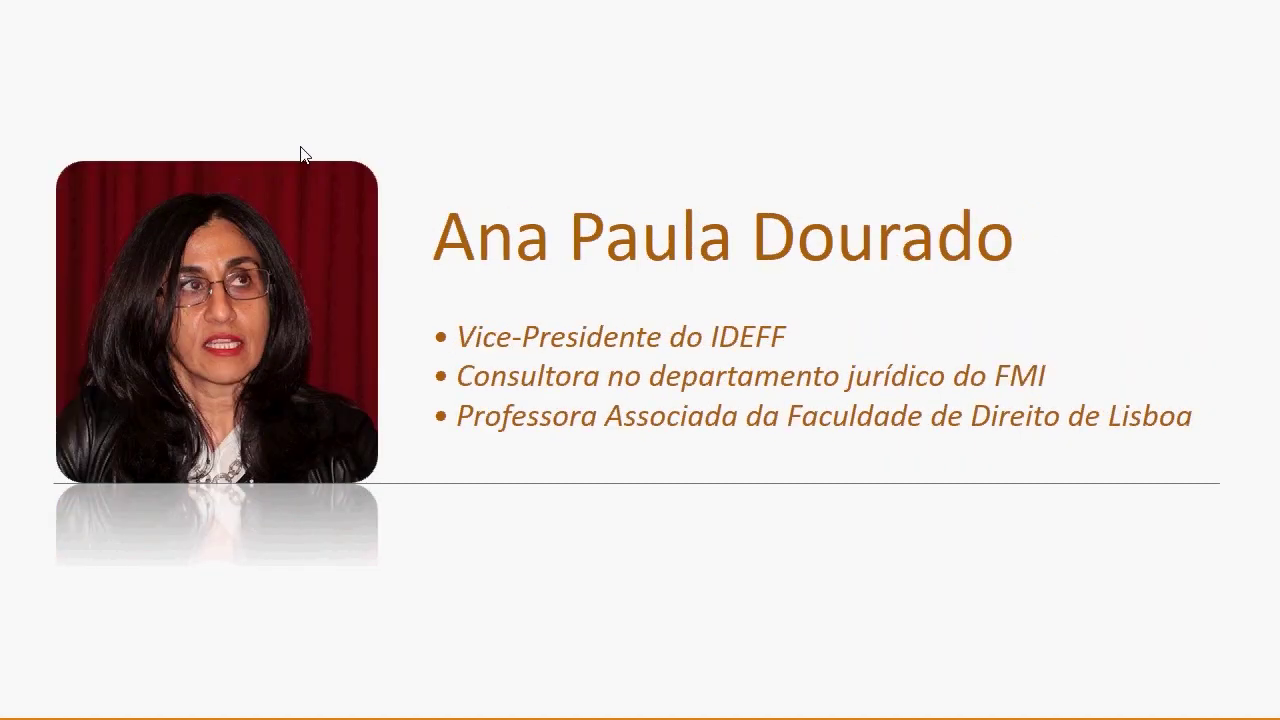
click(301, 148)
click(301, 148)
scroll(190, 321, down, 3)
scroll(190, 321, down, 3)
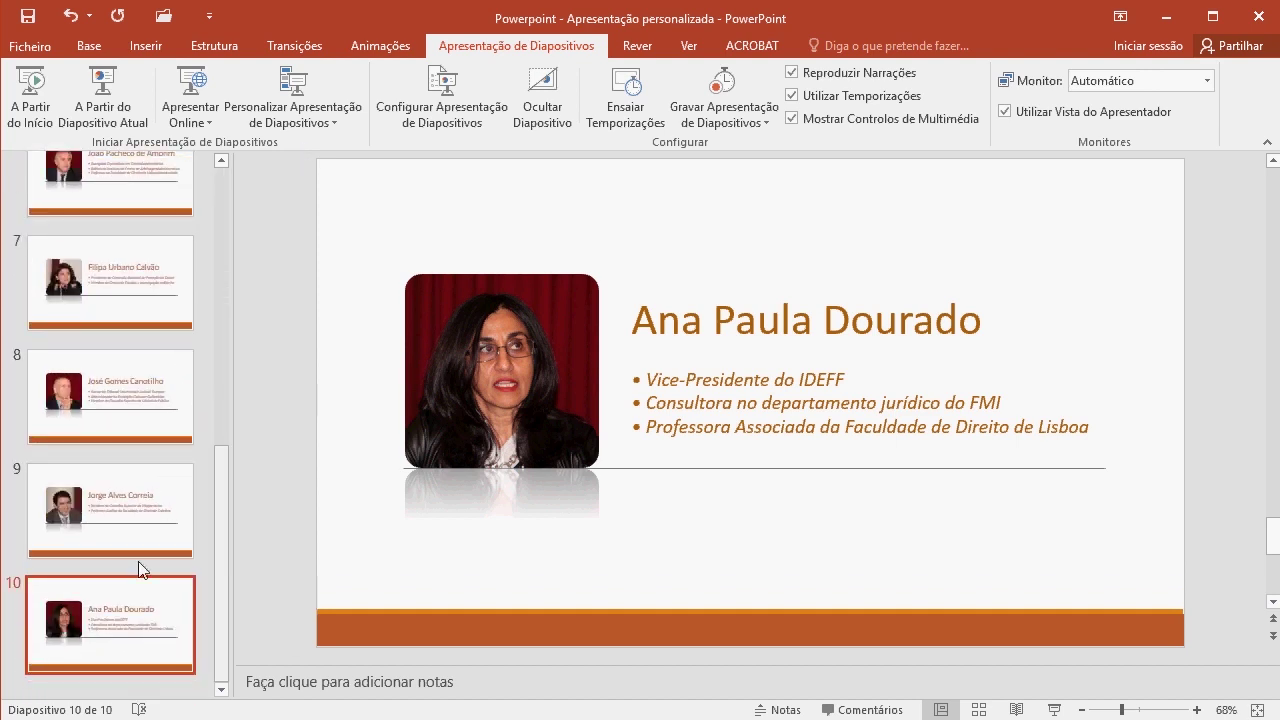
Play the 'homens' custom slide show through to its end screen and exit
scroll(140, 540, up, 3)
scroll(130, 500, up, 3)
click(348, 112)
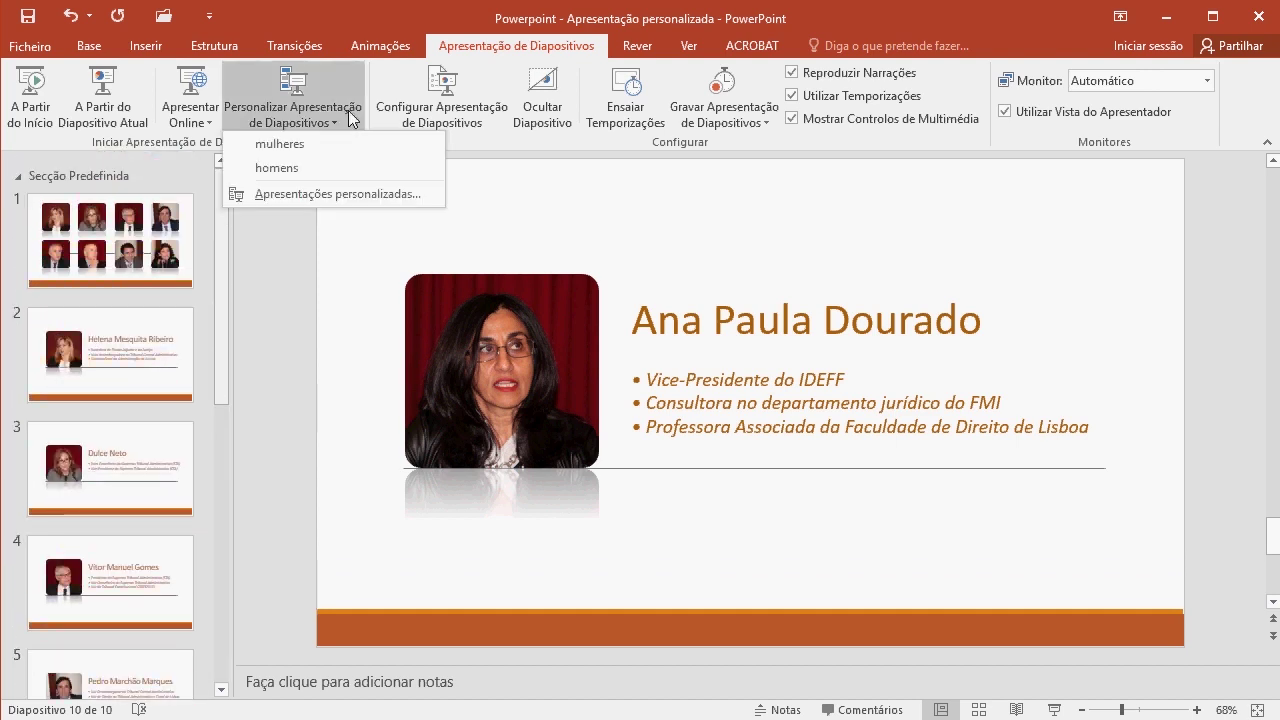
click(306, 169)
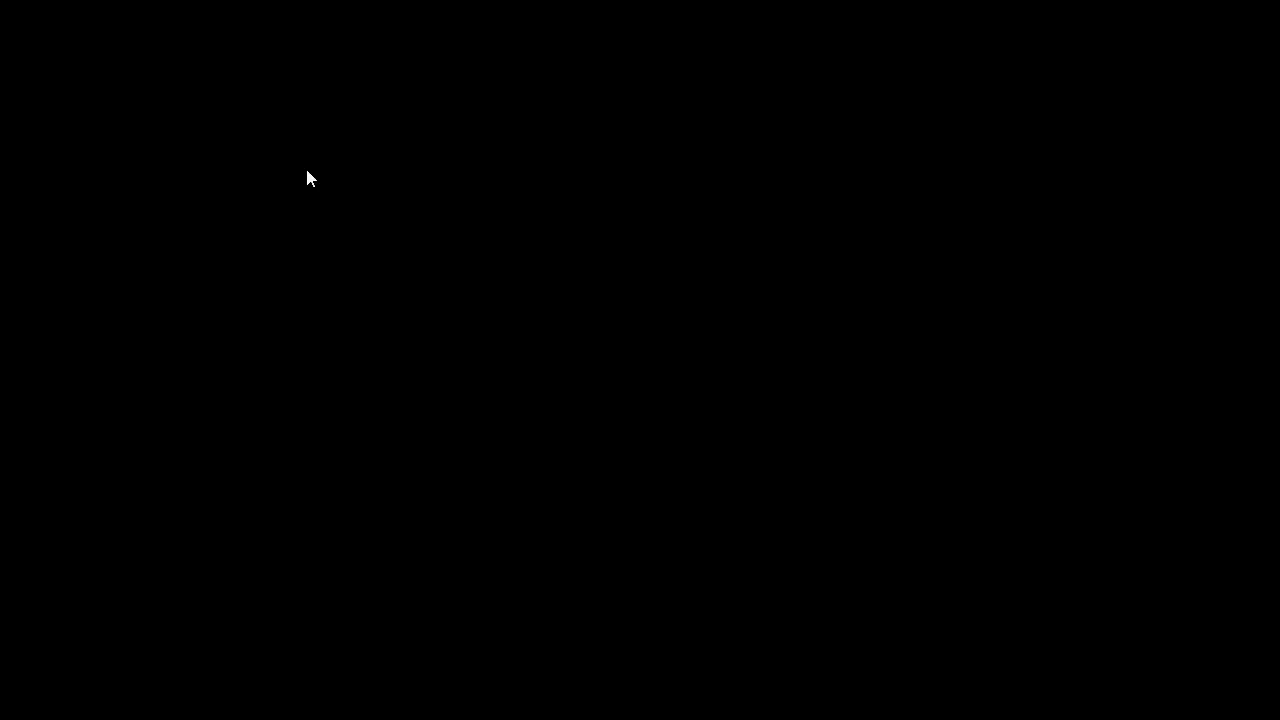
click(307, 171)
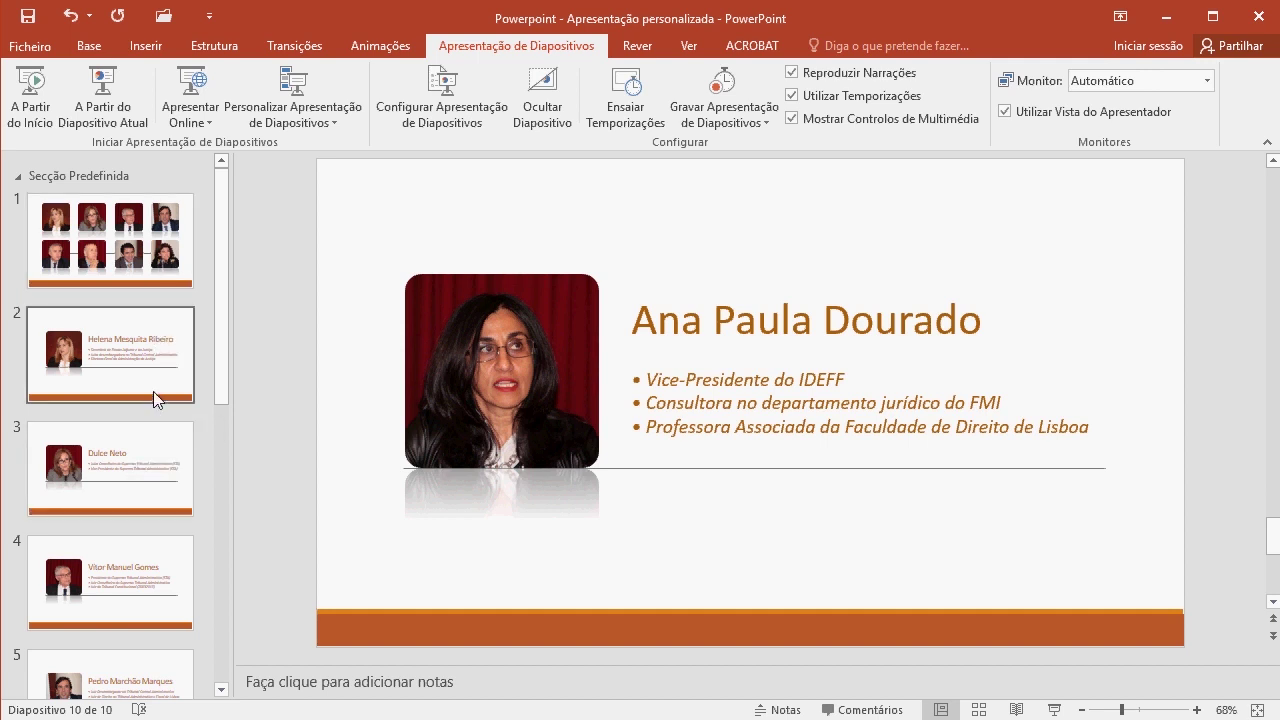
Reopen the custom slide show list and dismiss it without playing a show
scroll(150, 405, down, 5)
scroll(154, 430, up, 5)
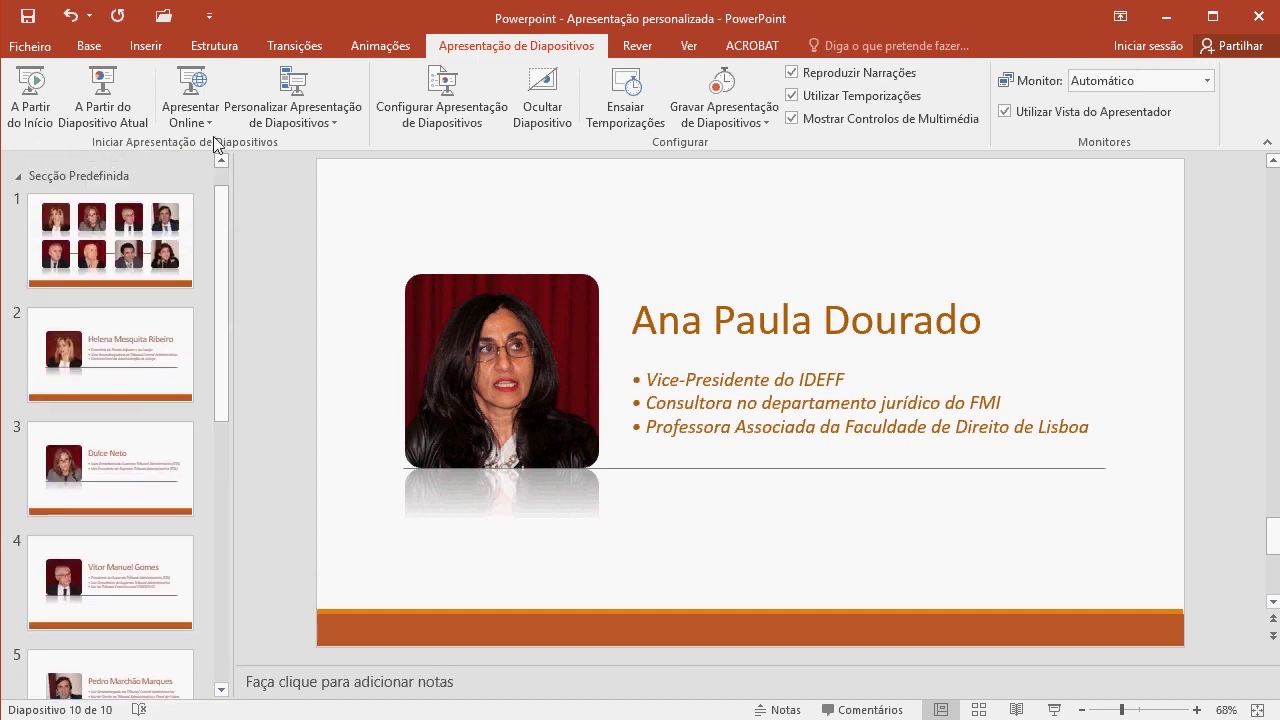
click(344, 120)
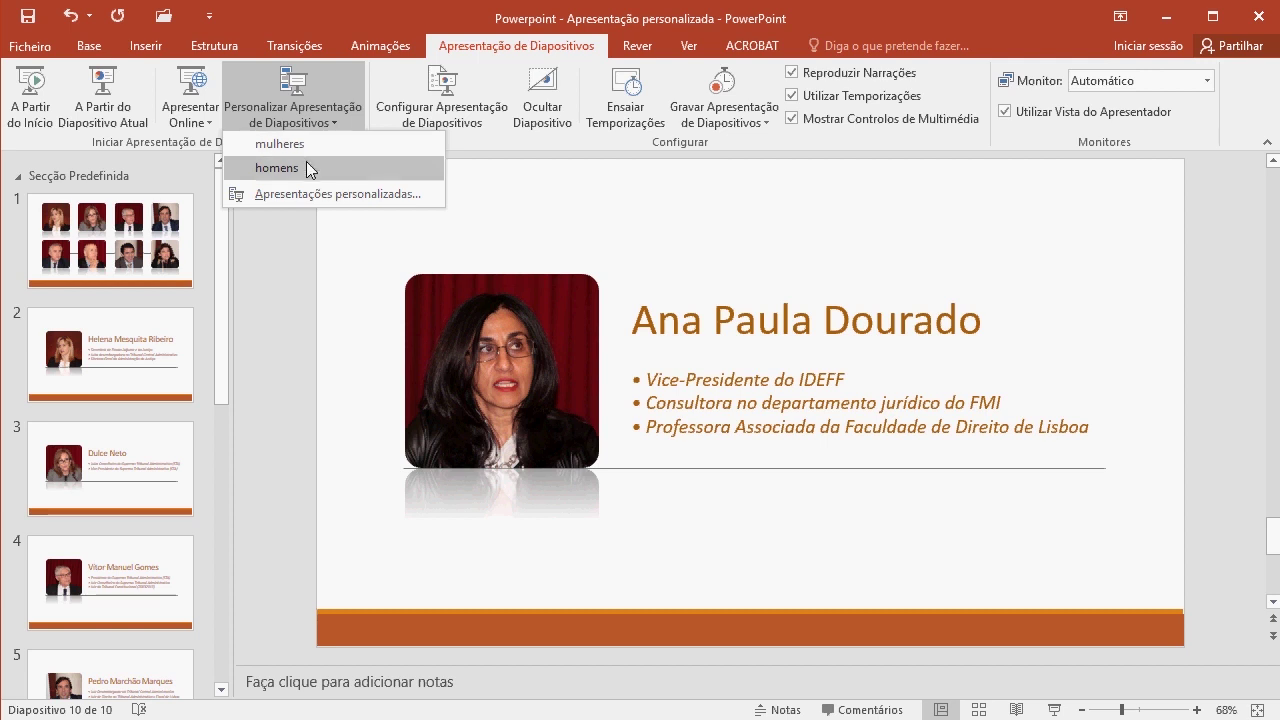
click(300, 260)
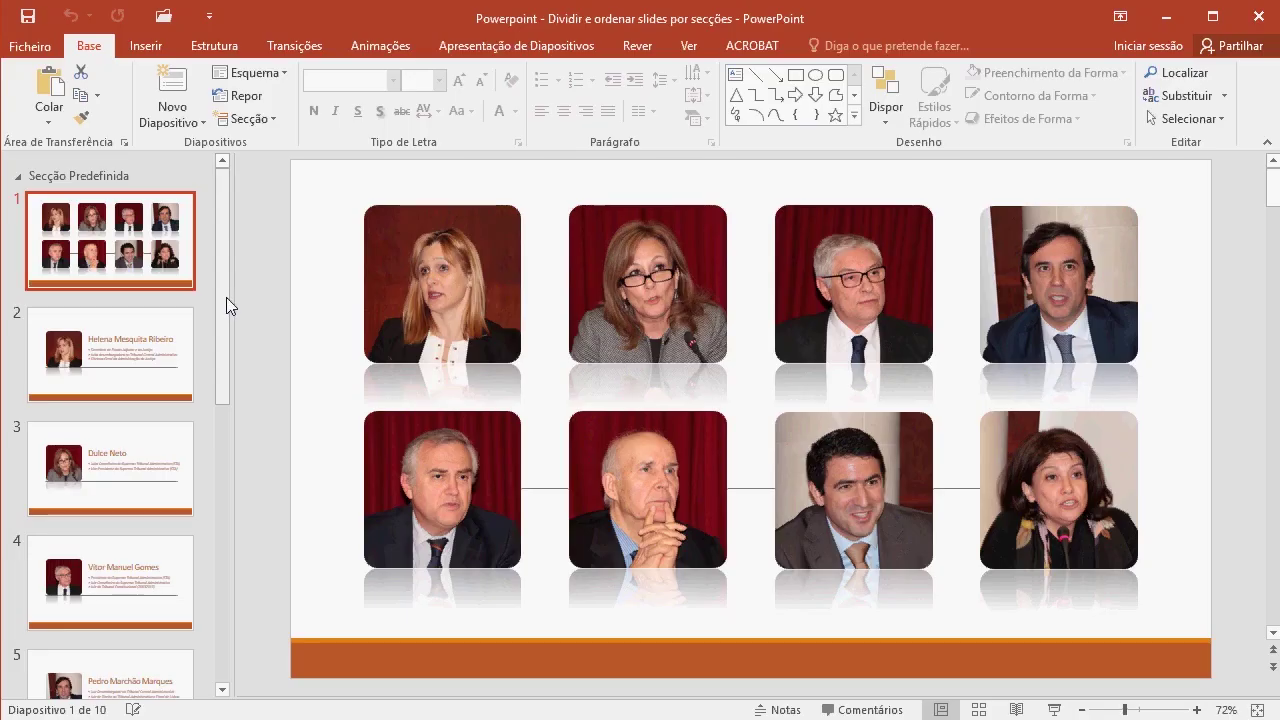
Add new sections starting at slide 8 and at slide 5
drag(226, 297, 226, 614)
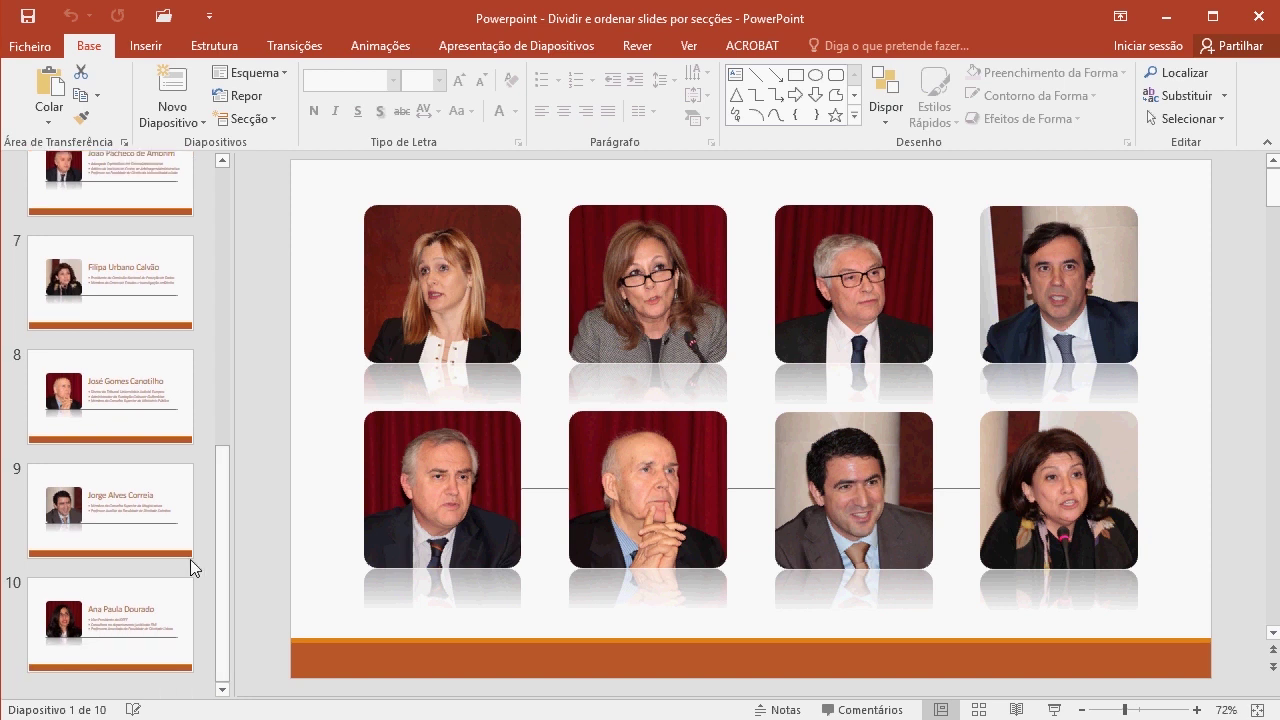
click(100, 340)
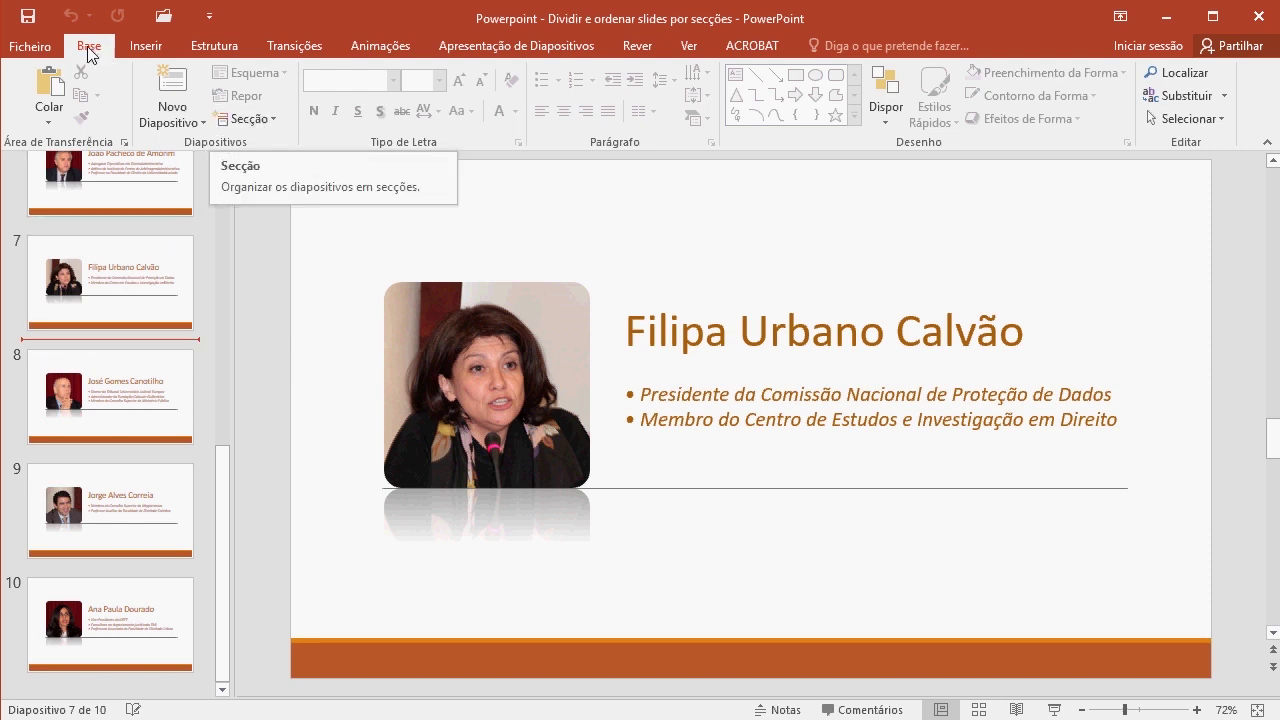
click(272, 120)
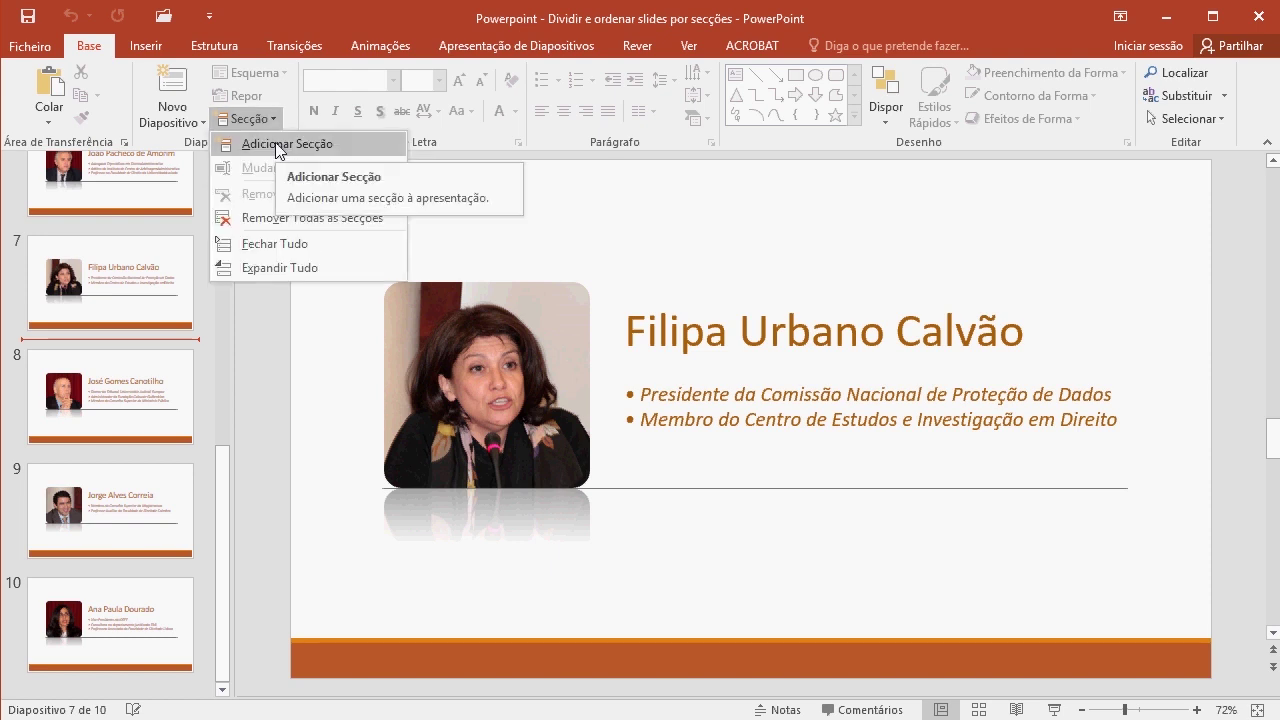
click(276, 144)
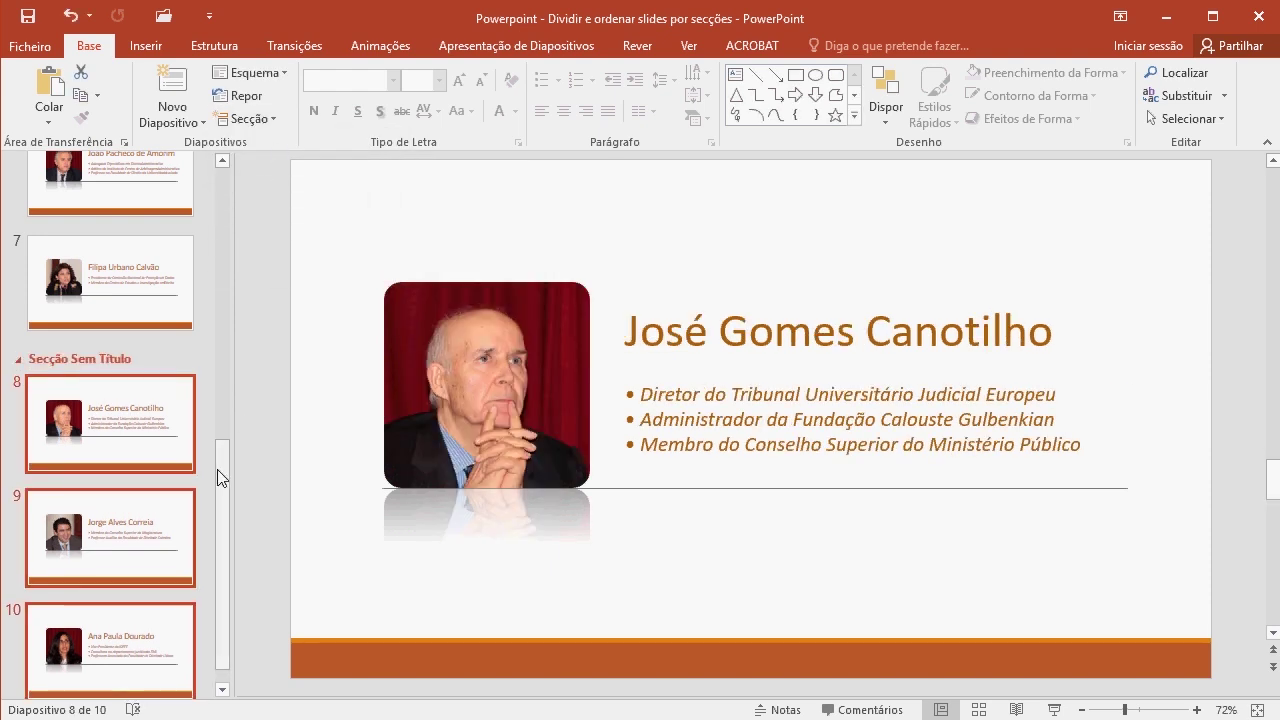
scroll(222, 482, down, 1)
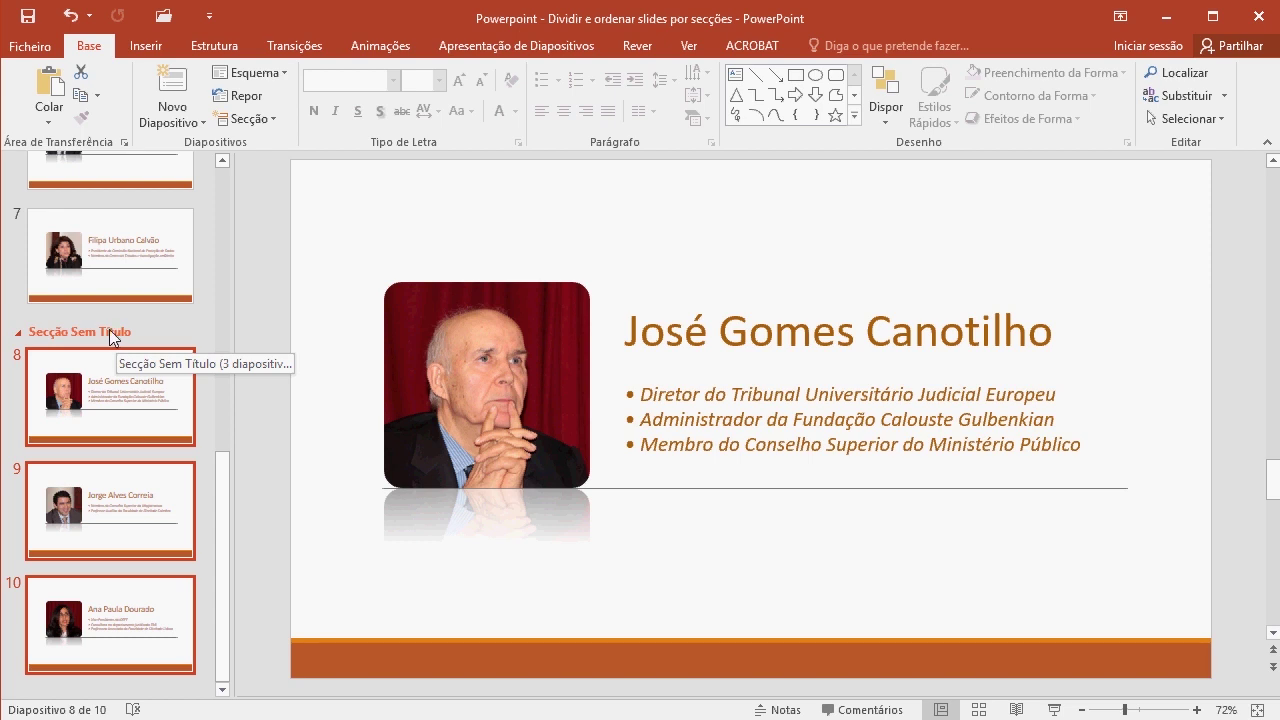
drag(221, 433, 222, 347)
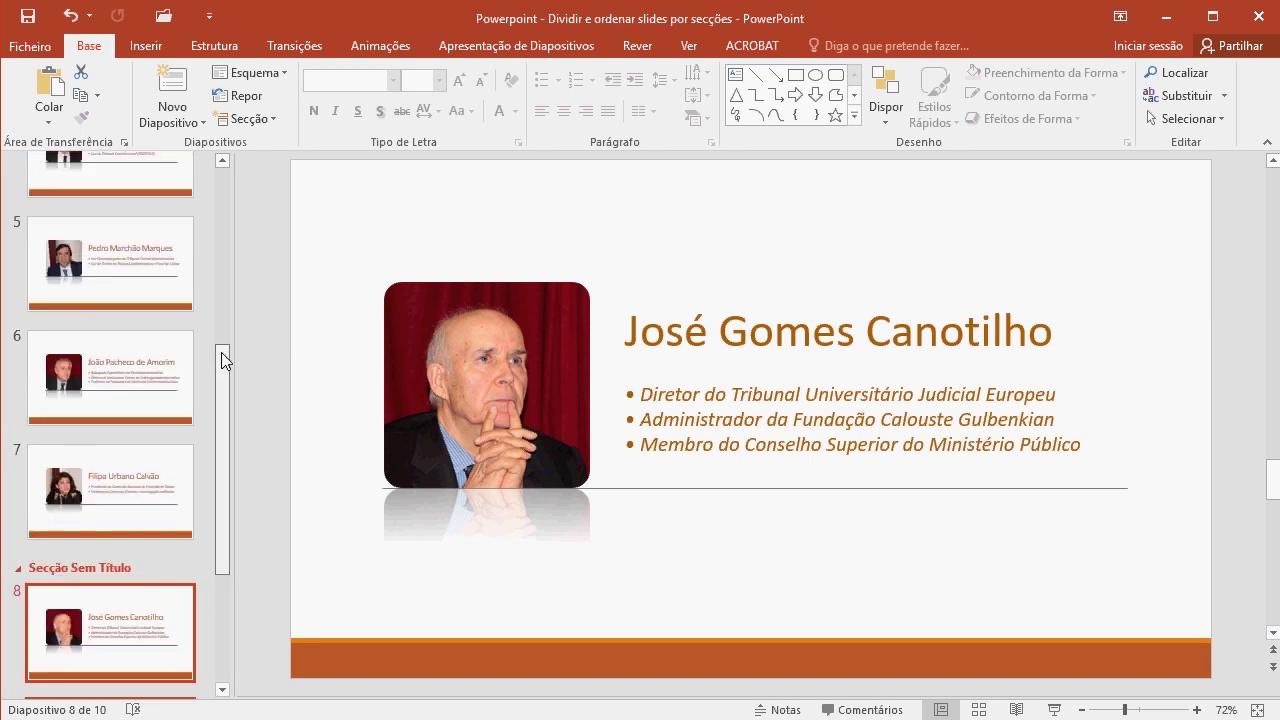
click(113, 276)
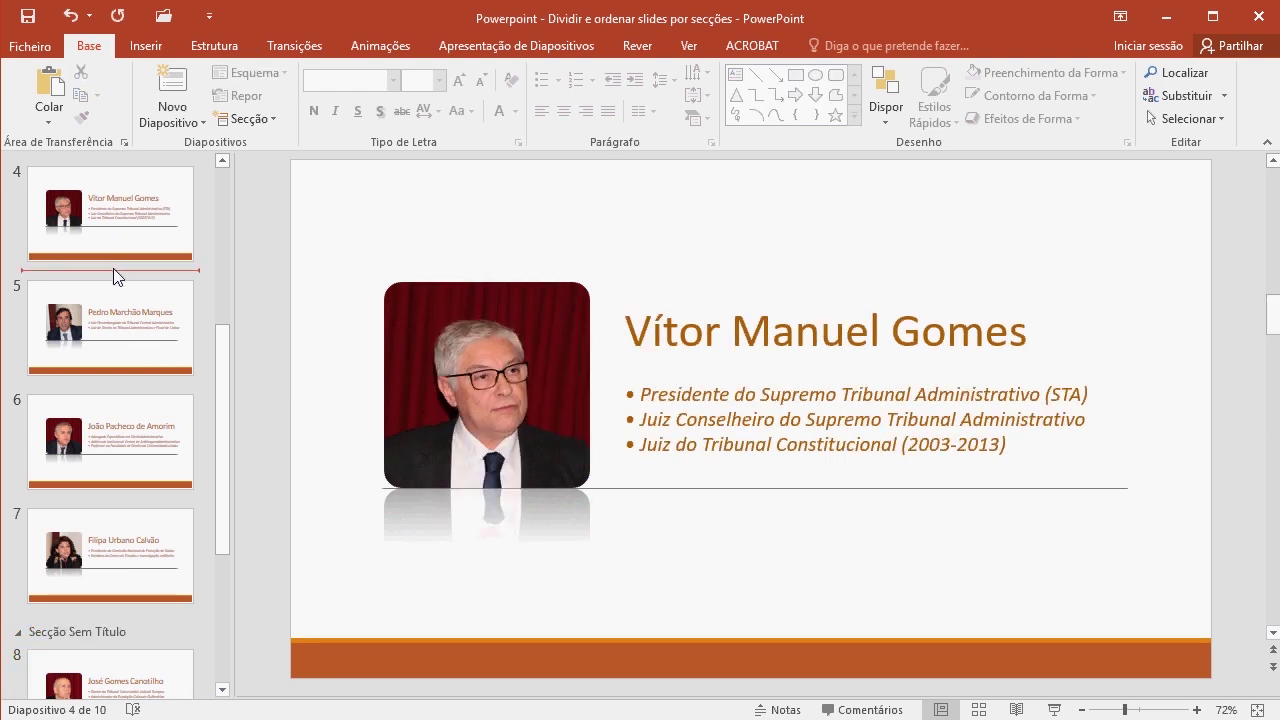
click(248, 118)
click(269, 148)
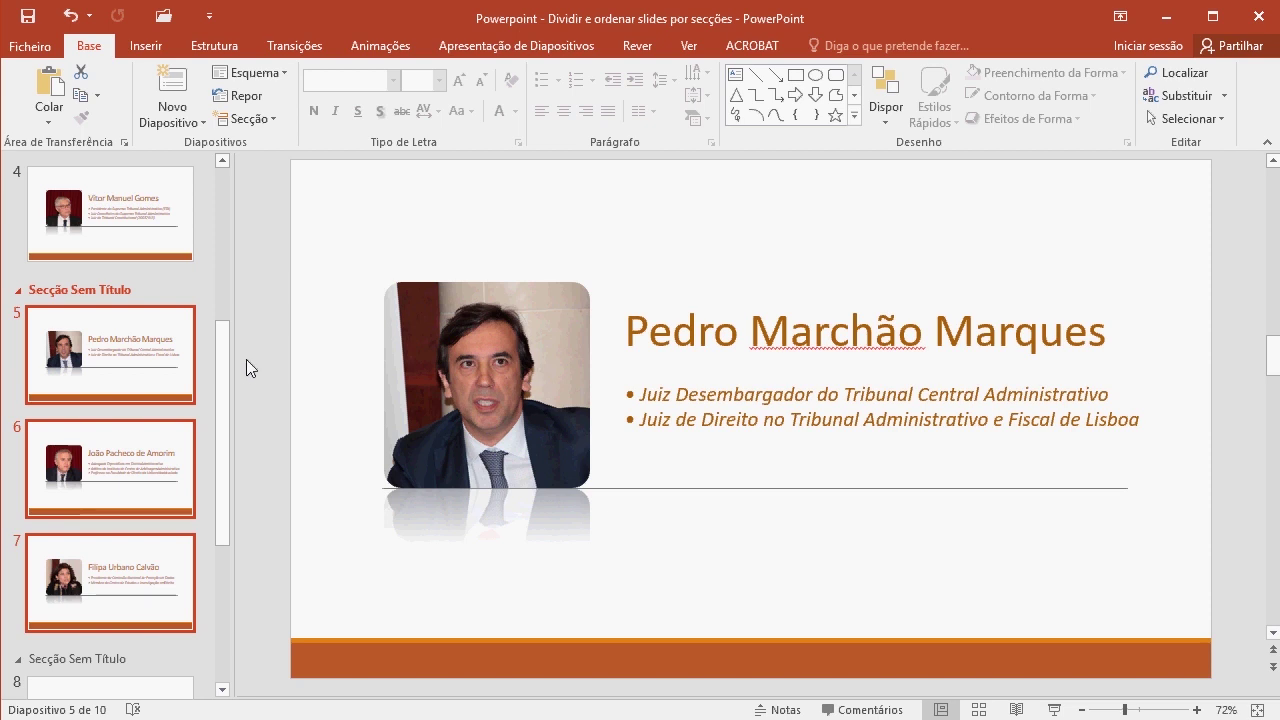
Add a section starting at slide 2, then return to the opening slide
mouse_move(223, 367)
mouse_down()
mouse_move(224, 578)
mouse_move(226, 215)
mouse_up()
click(106, 290)
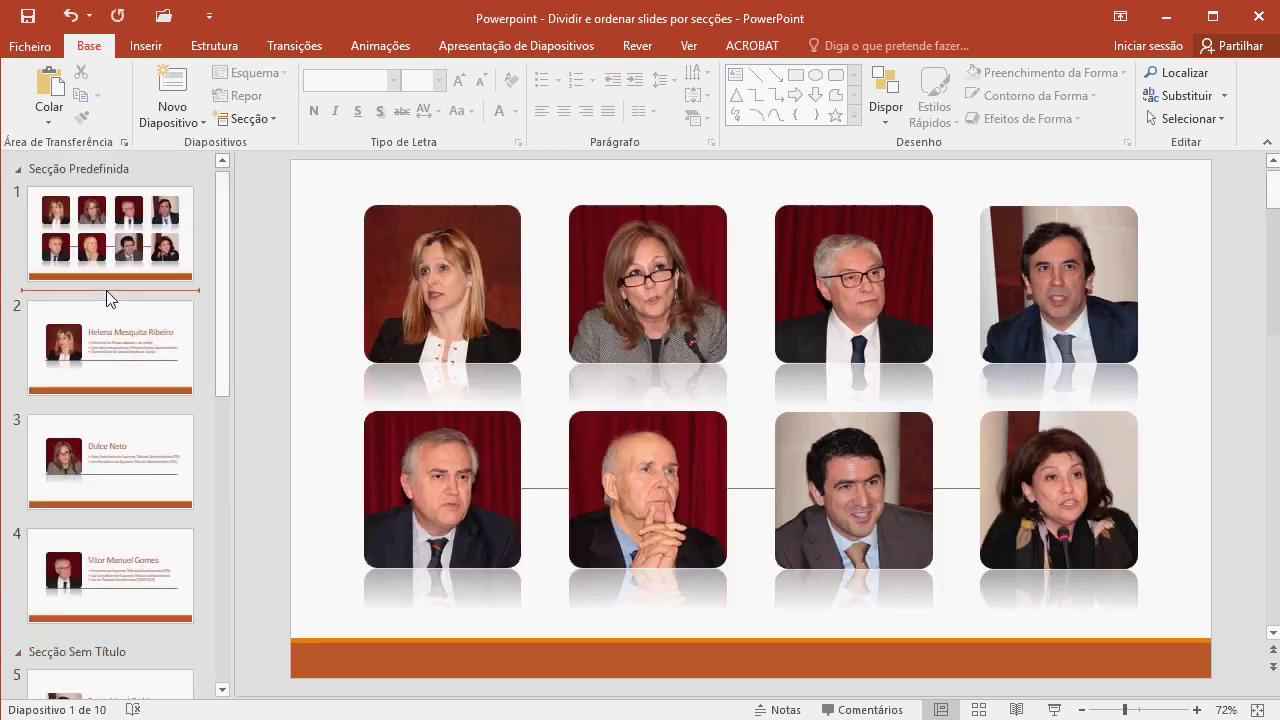
click(248, 118)
click(288, 144)
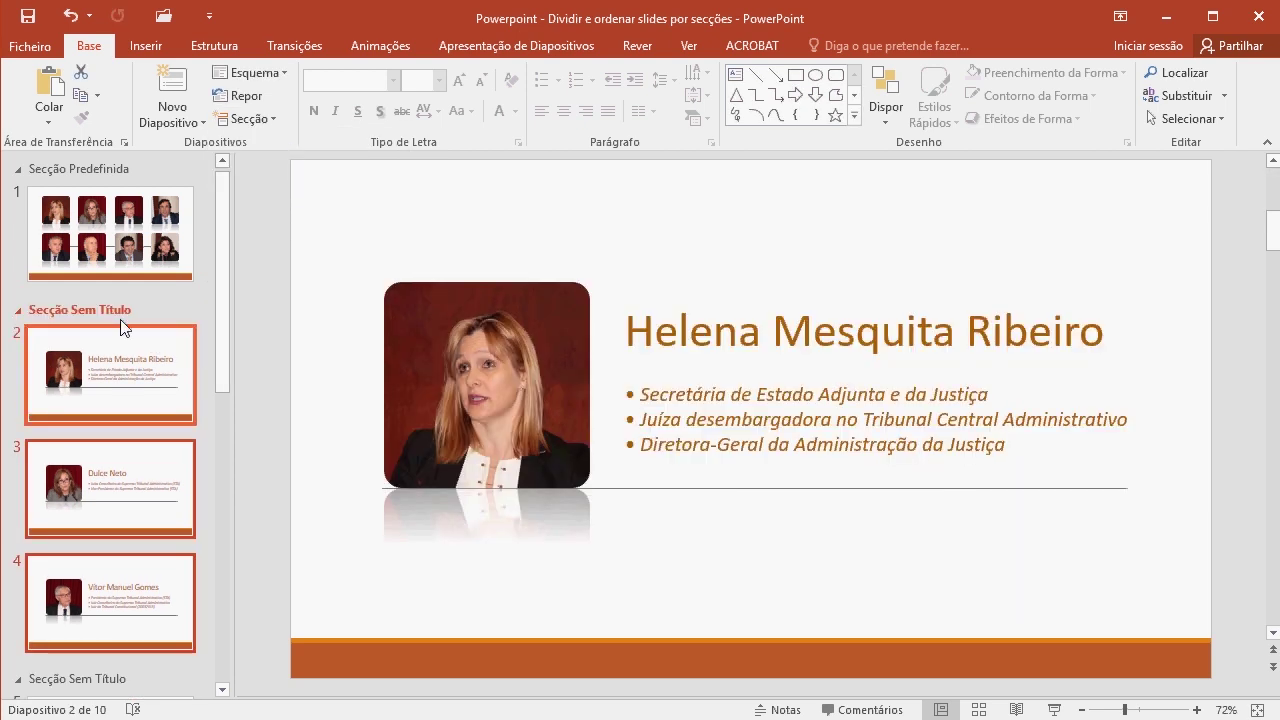
click(132, 268)
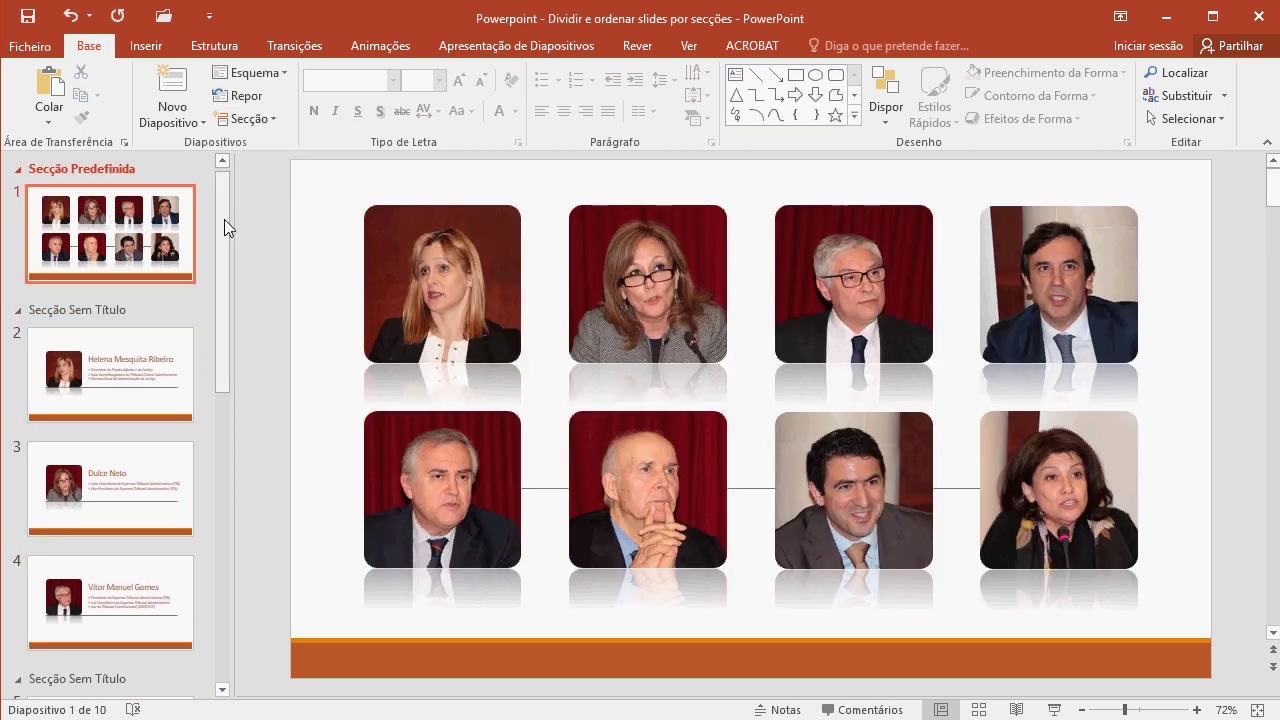
drag(224, 219, 236, 476)
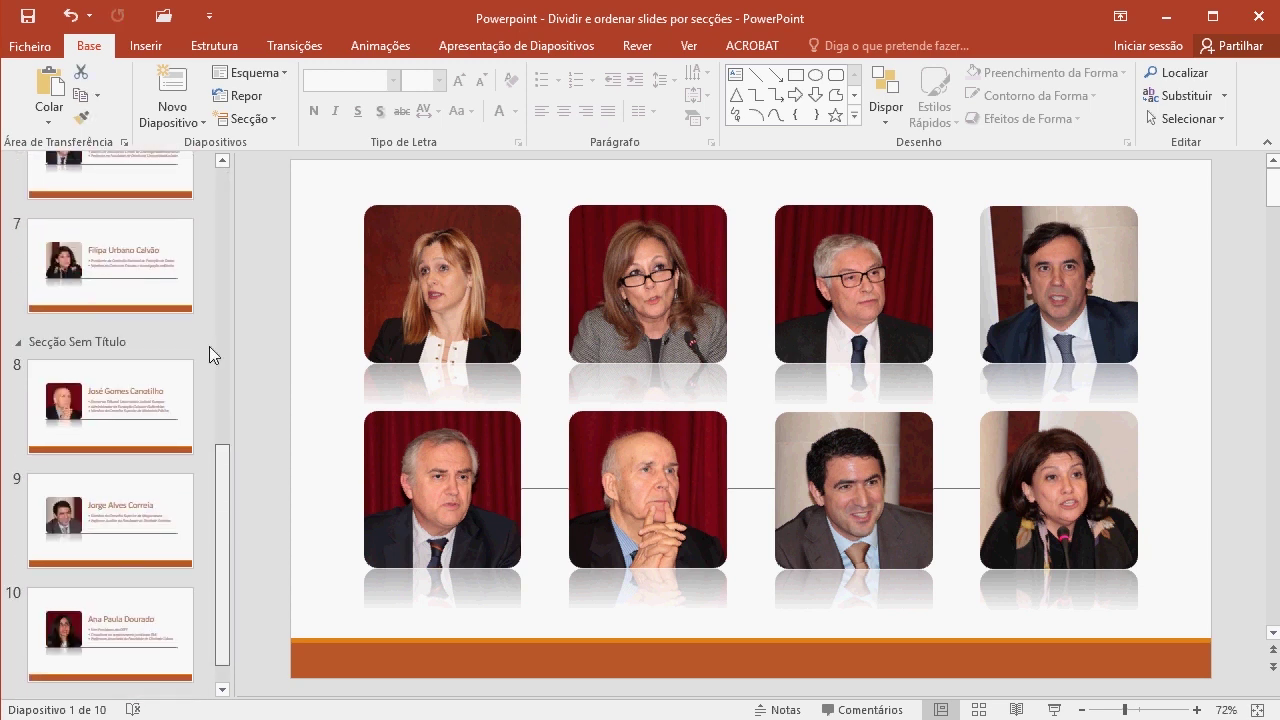
Rename the first two sections 'inicio' and 'painel 1'
scroll(209, 346, up, 10)
right_click(78, 182)
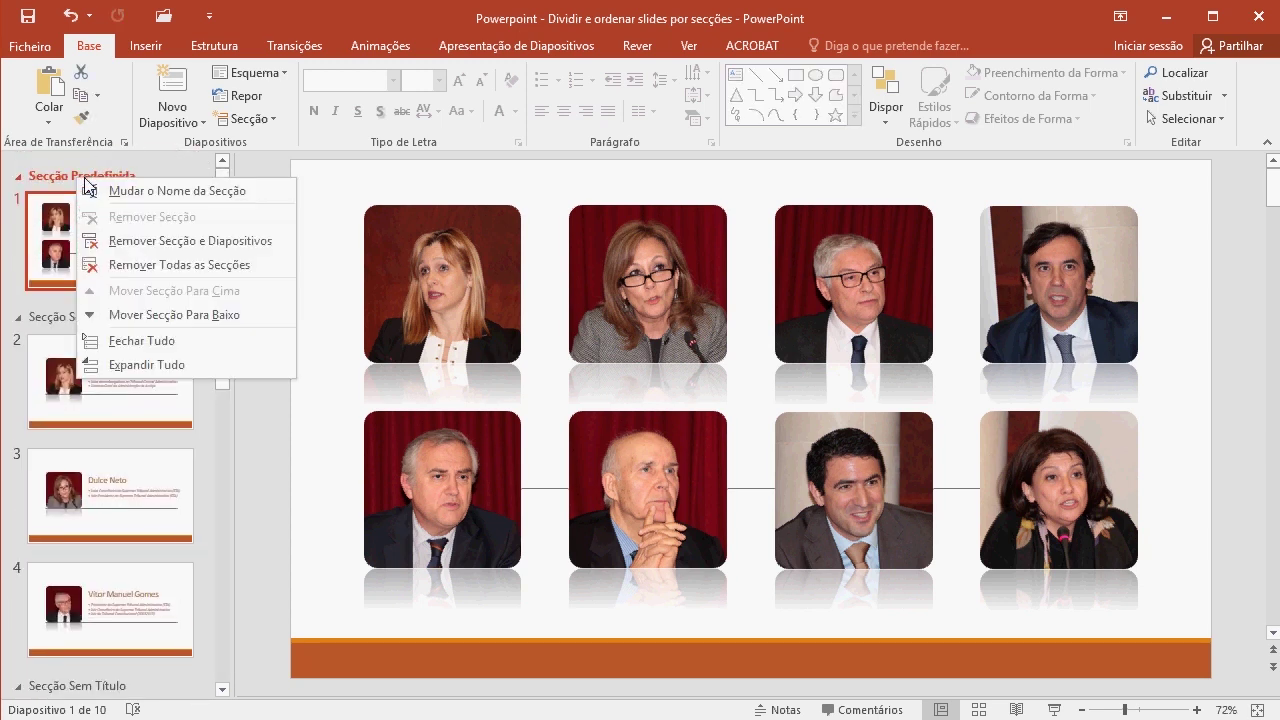
click(162, 192)
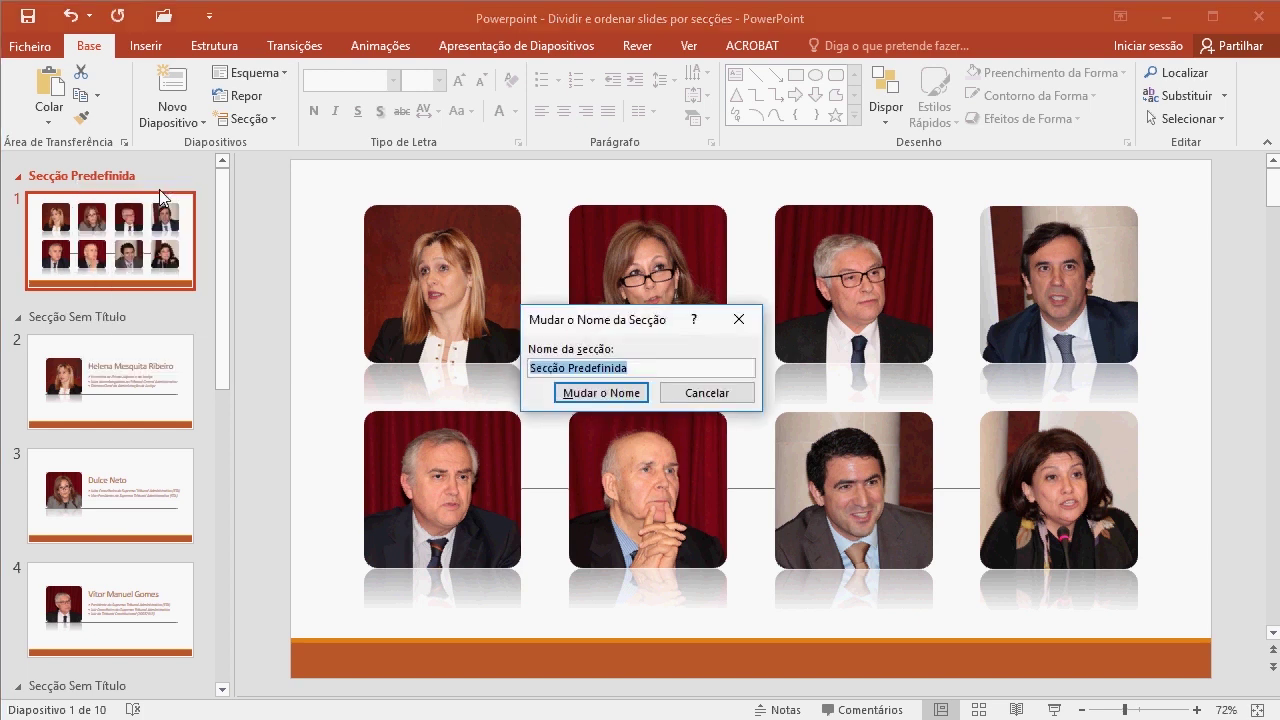
text(ini)
key(Return)
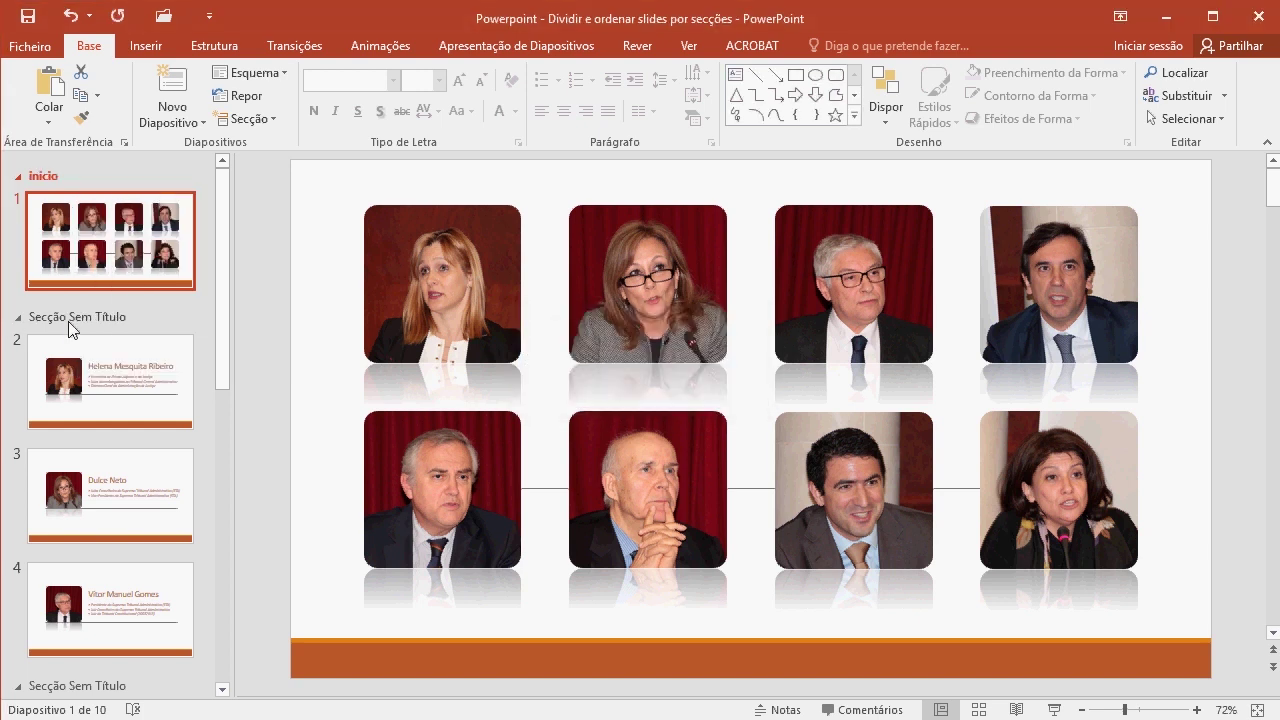
click(72, 320)
right_click(73, 315)
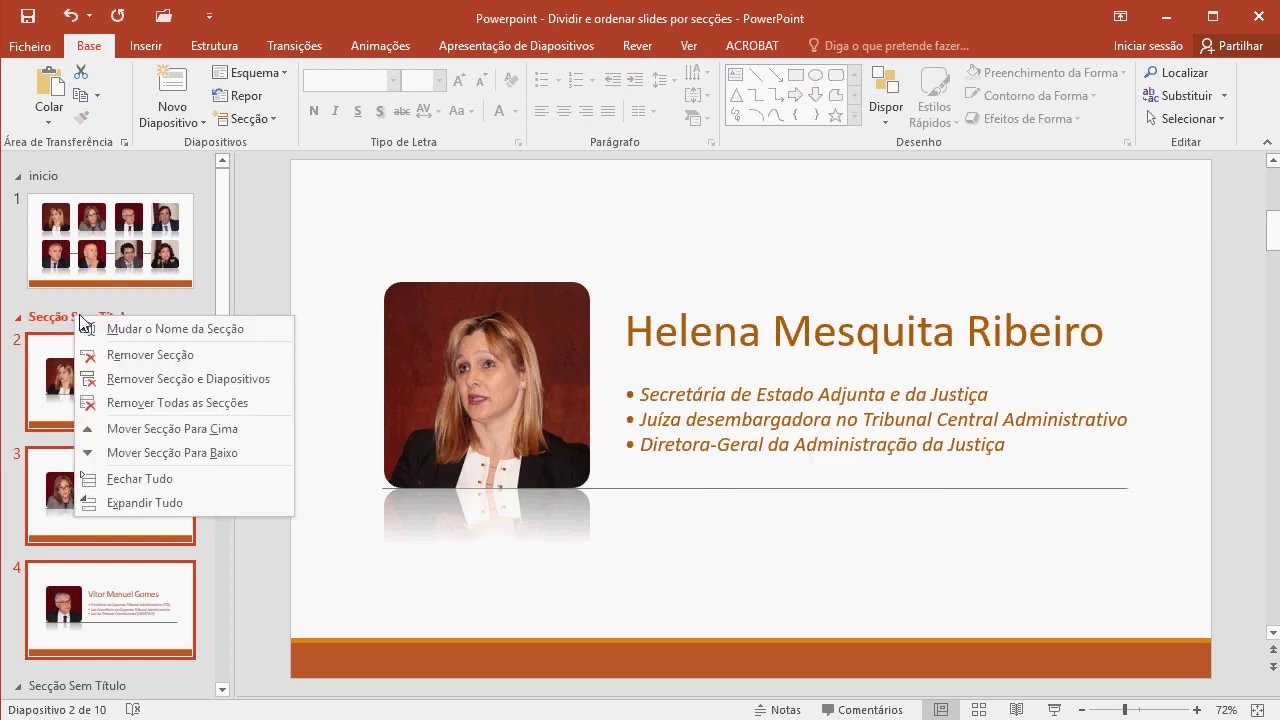
click(166, 330)
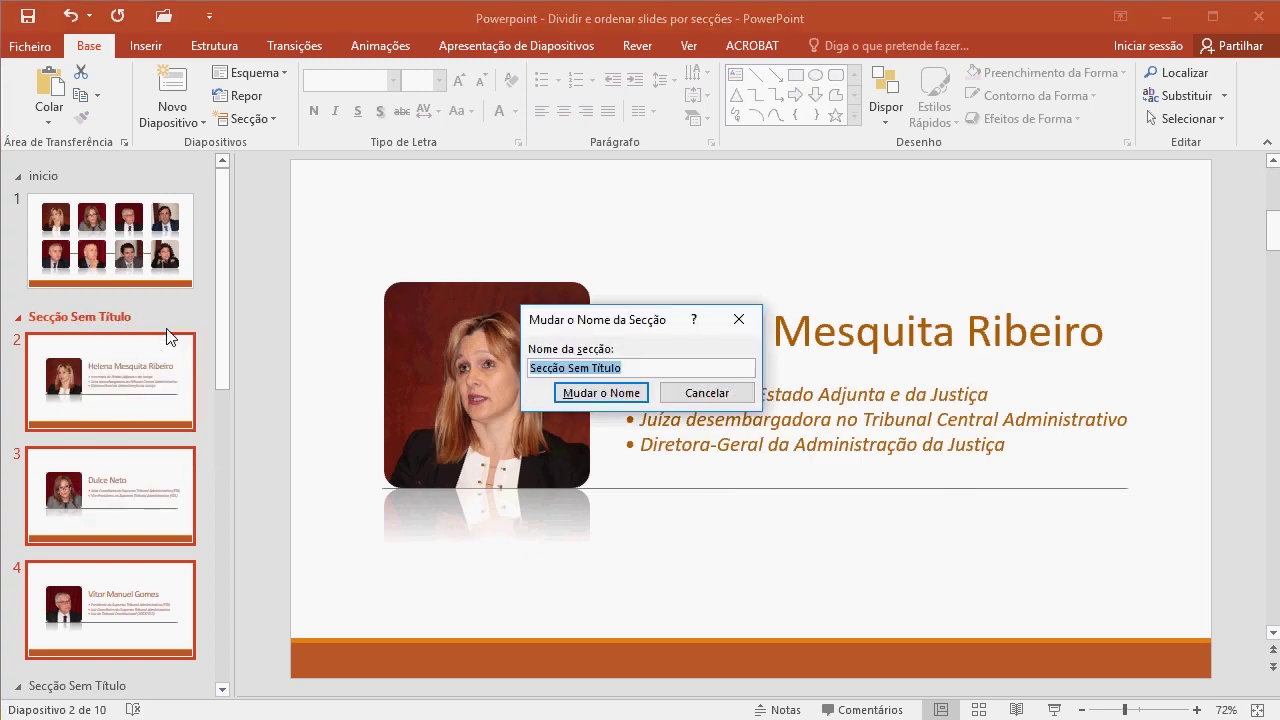
text(painel 1)
key(Return)
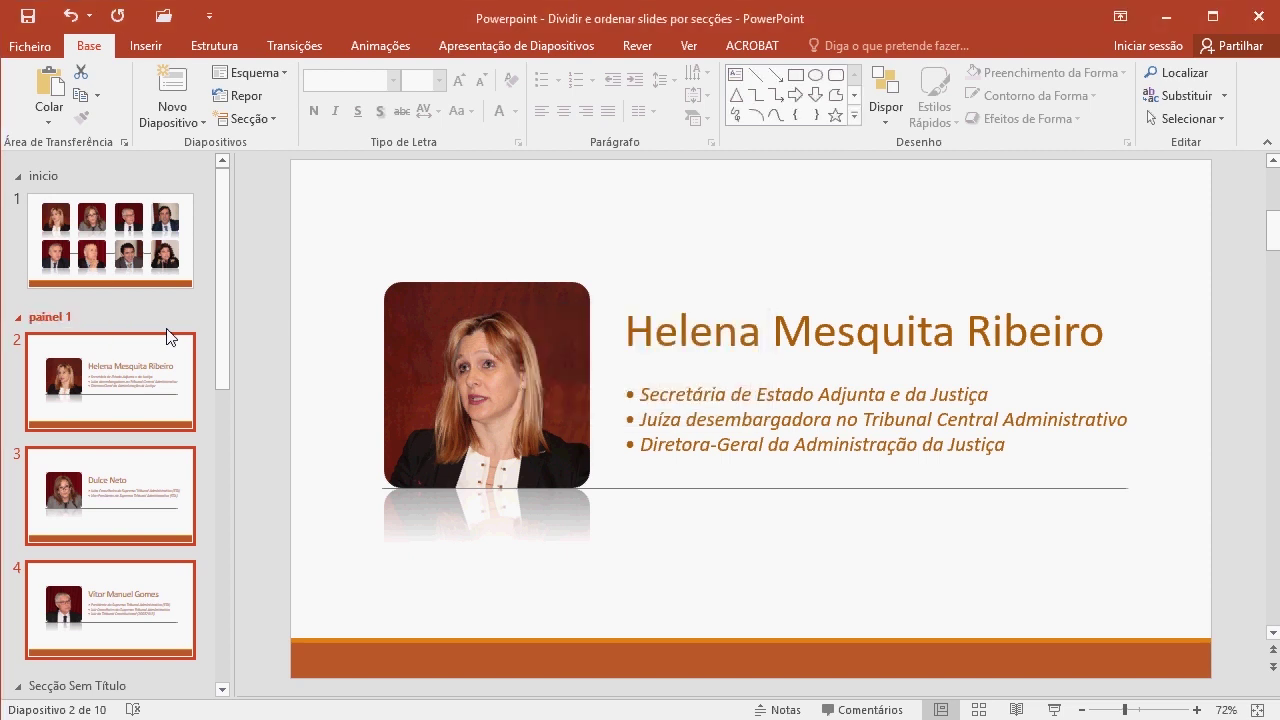
Rename the third and fourth sections 'painel 2' and 'painel 3'
scroll(168, 337, down, 5)
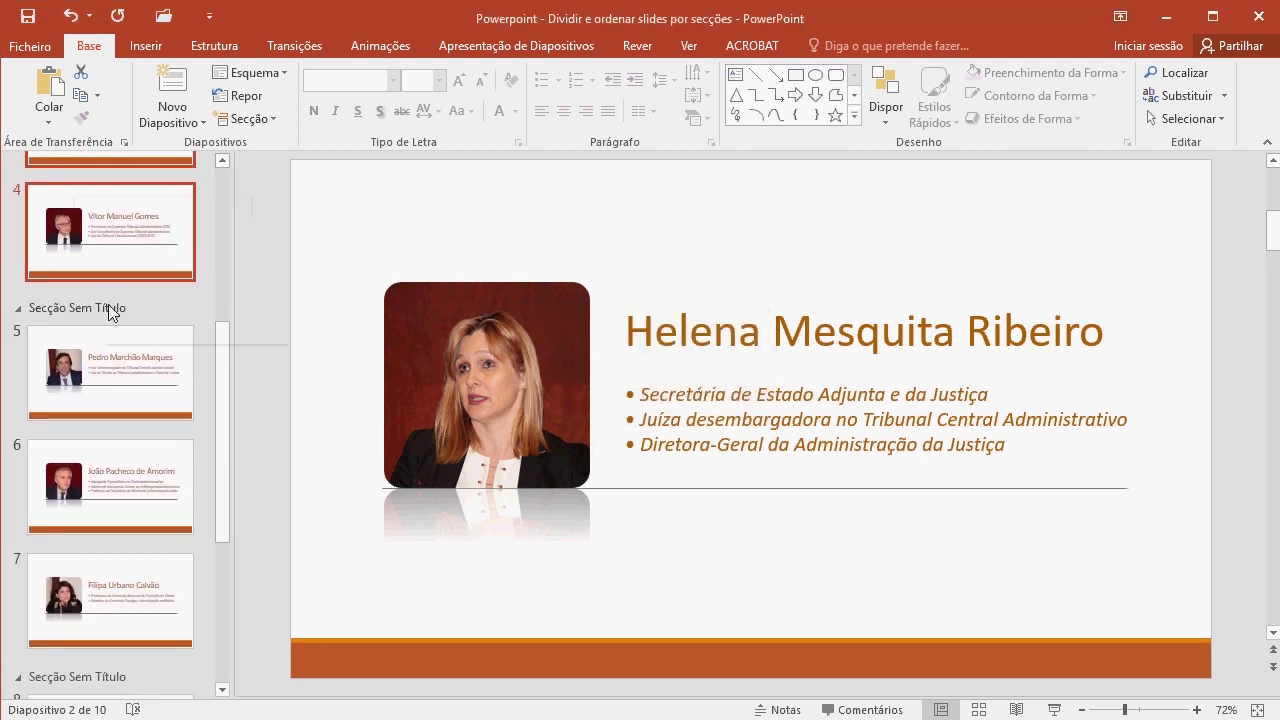
click(109, 306)
right_click(109, 307)
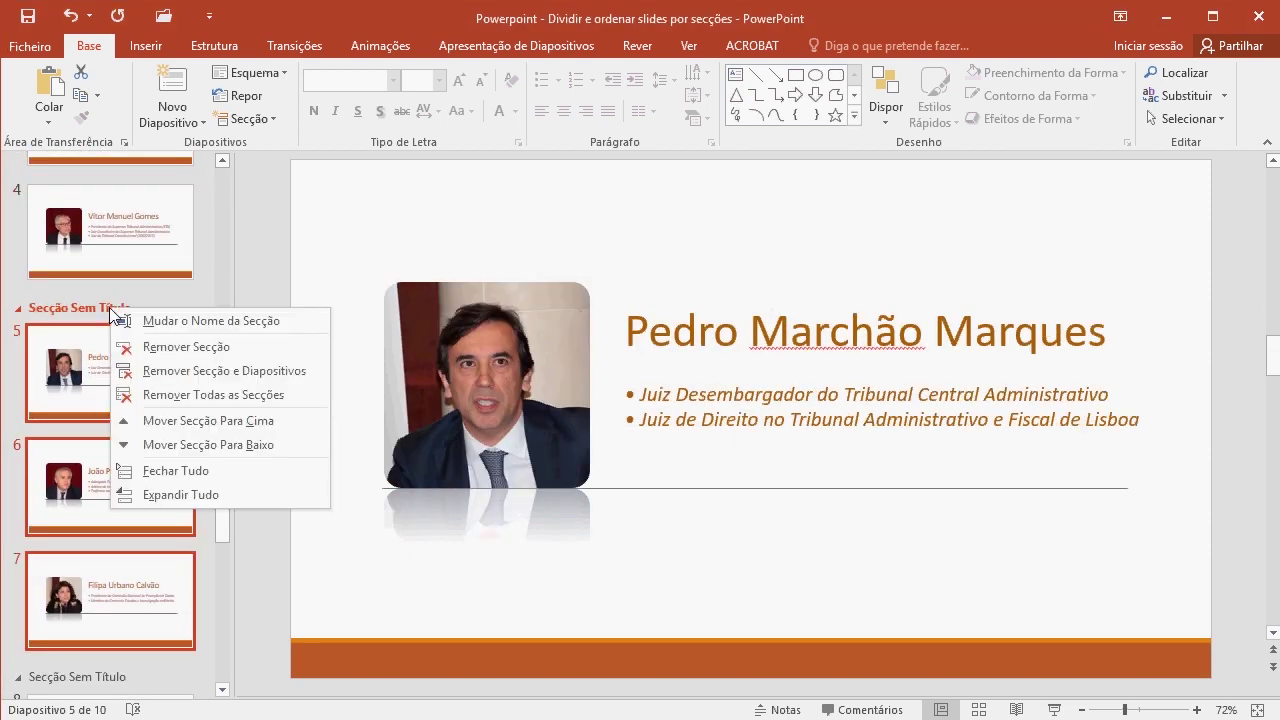
click(153, 321)
text(painel 2)
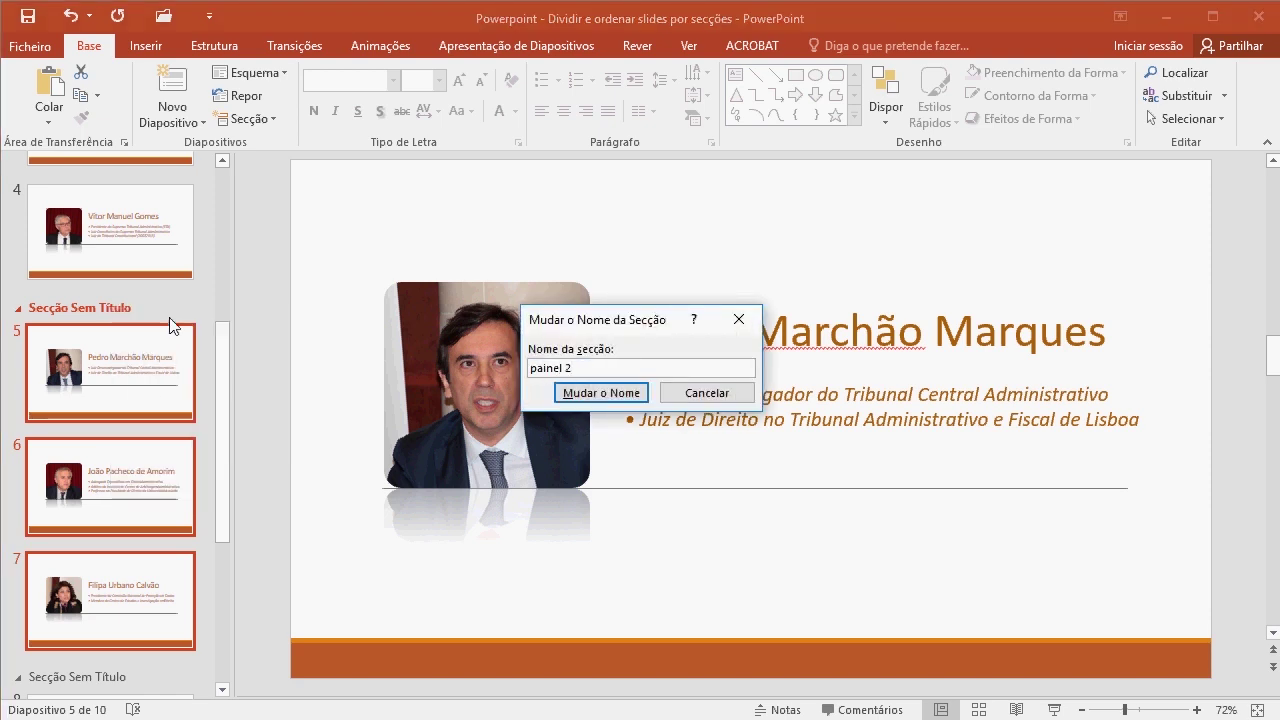
key(Return)
scroll(140, 340, down, 3)
right_click(105, 407)
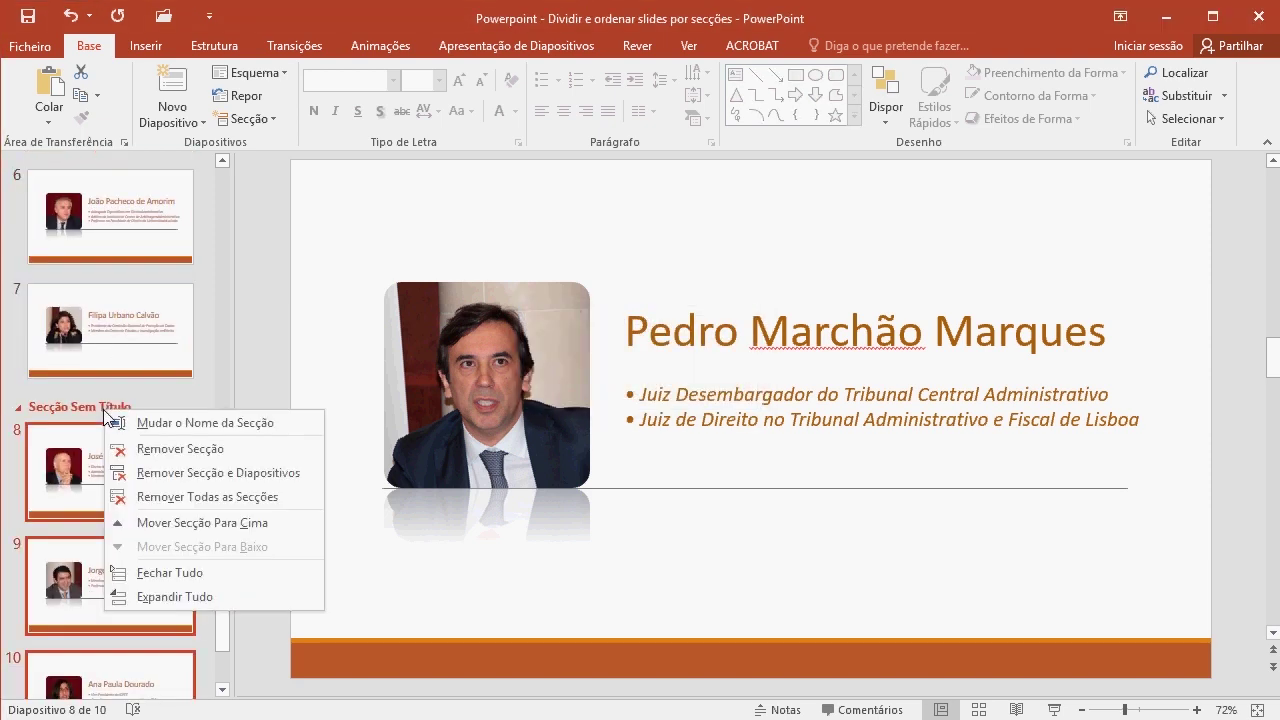
click(181, 432)
text(painel)
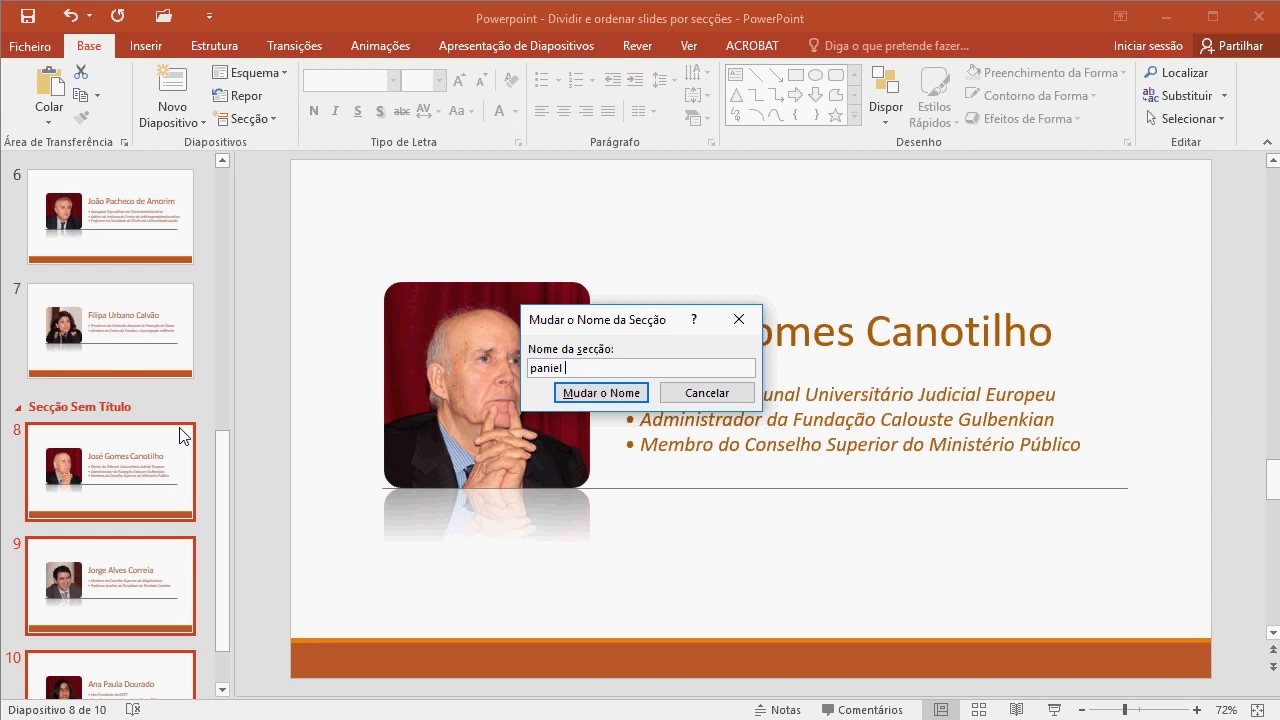
text(3)
key(Return)
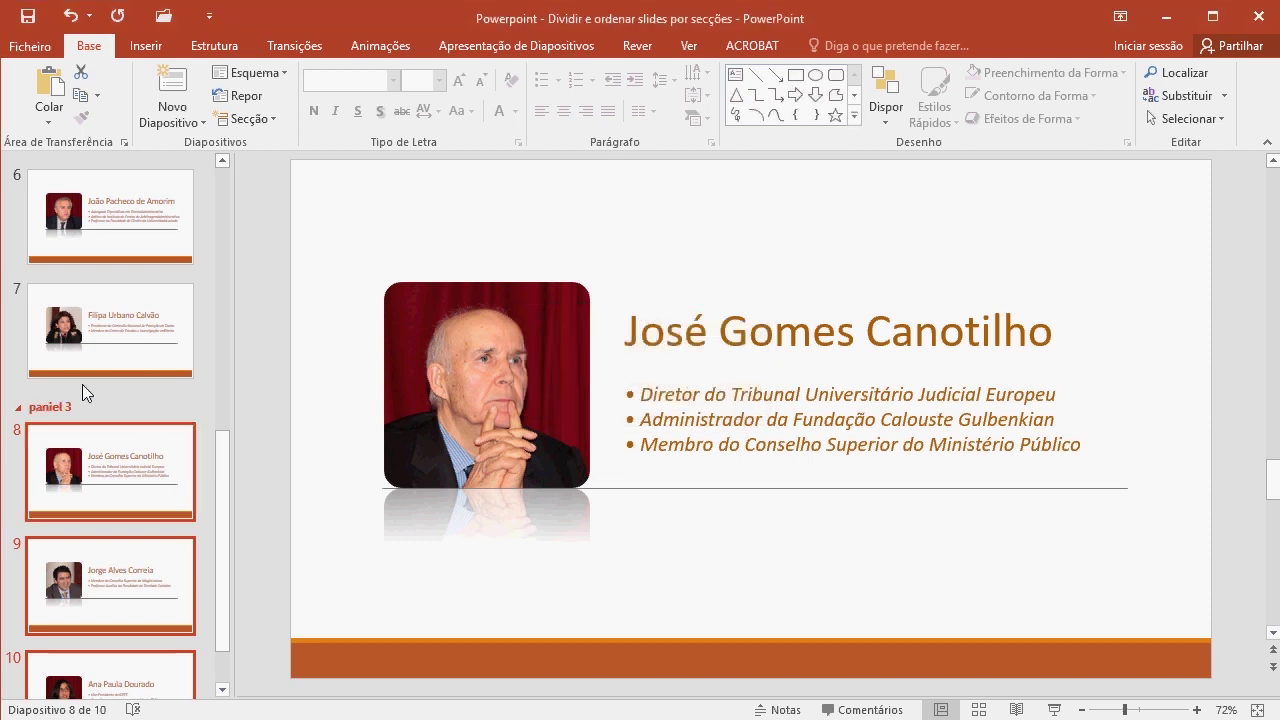
Collapse all sections to their headers, then expand them all again
click(19, 408)
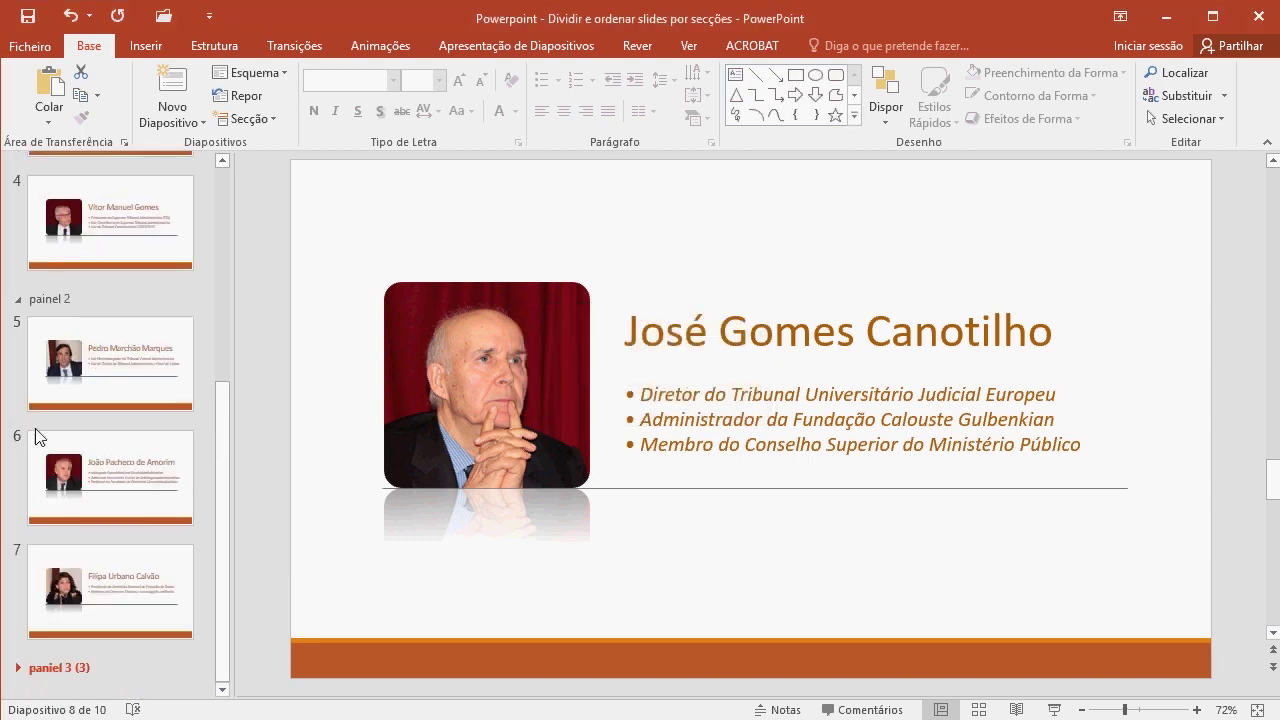
scroll(59, 295, up, 2)
scroll(59, 295, up, 2)
click(263, 120)
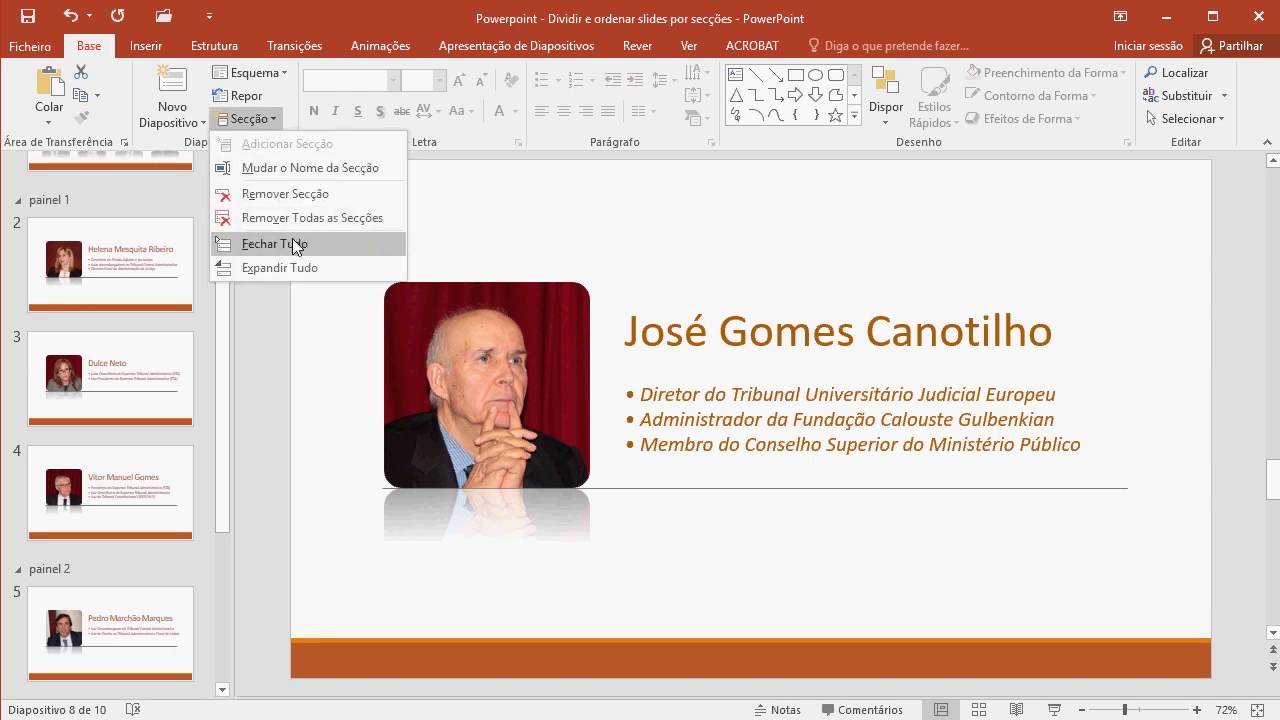
click(292, 243)
click(263, 120)
click(275, 264)
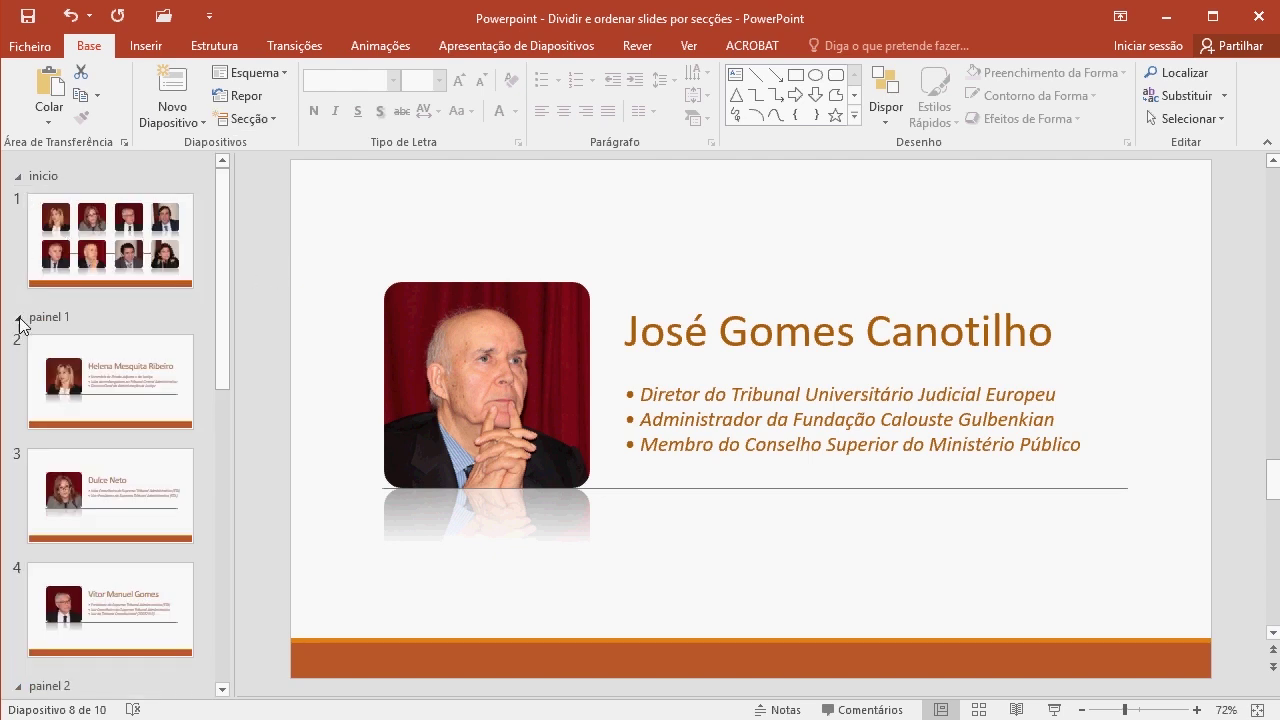
Collapse each section individually, leaving only painel 1 expanded
click(17, 316)
click(17, 346)
click(19, 176)
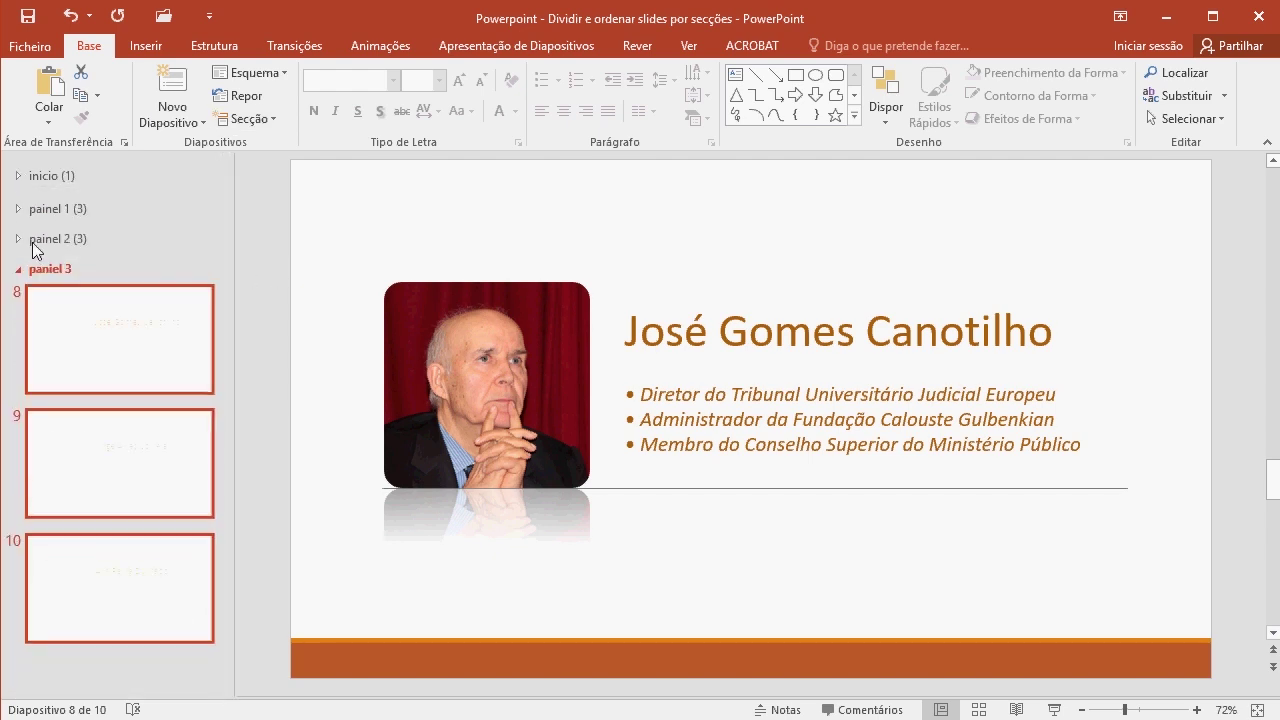
click(18, 266)
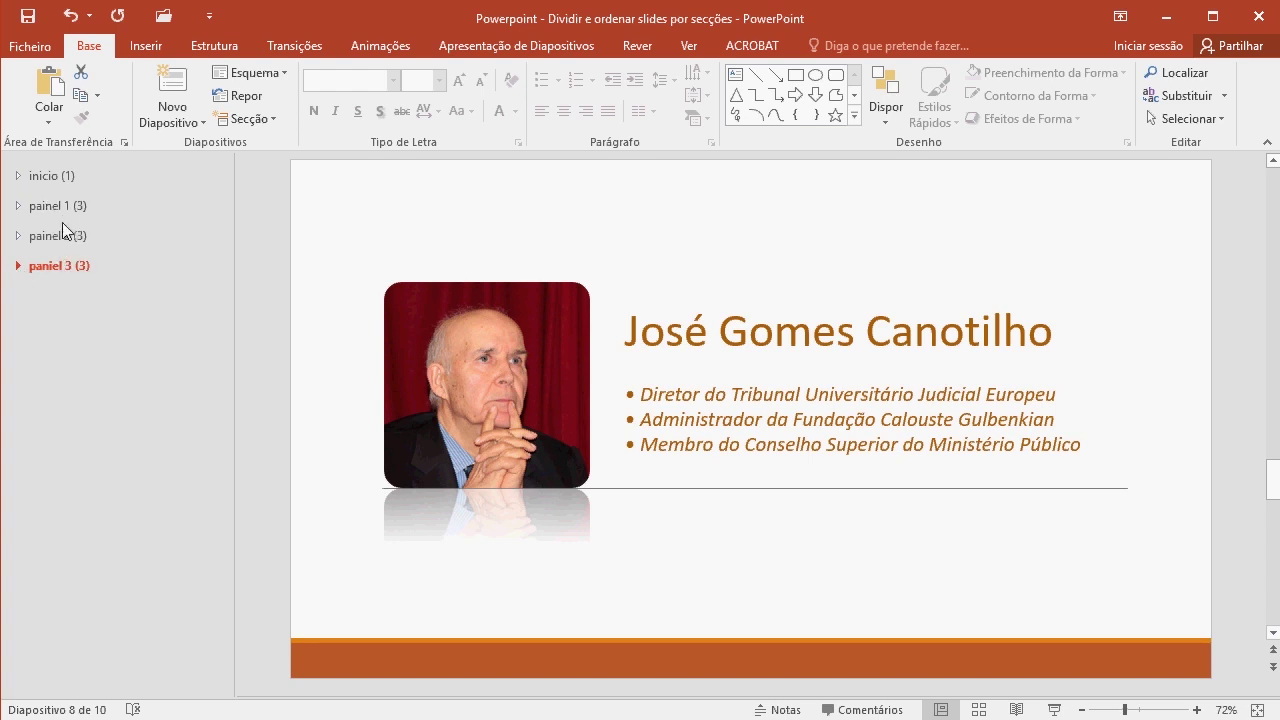
click(18, 206)
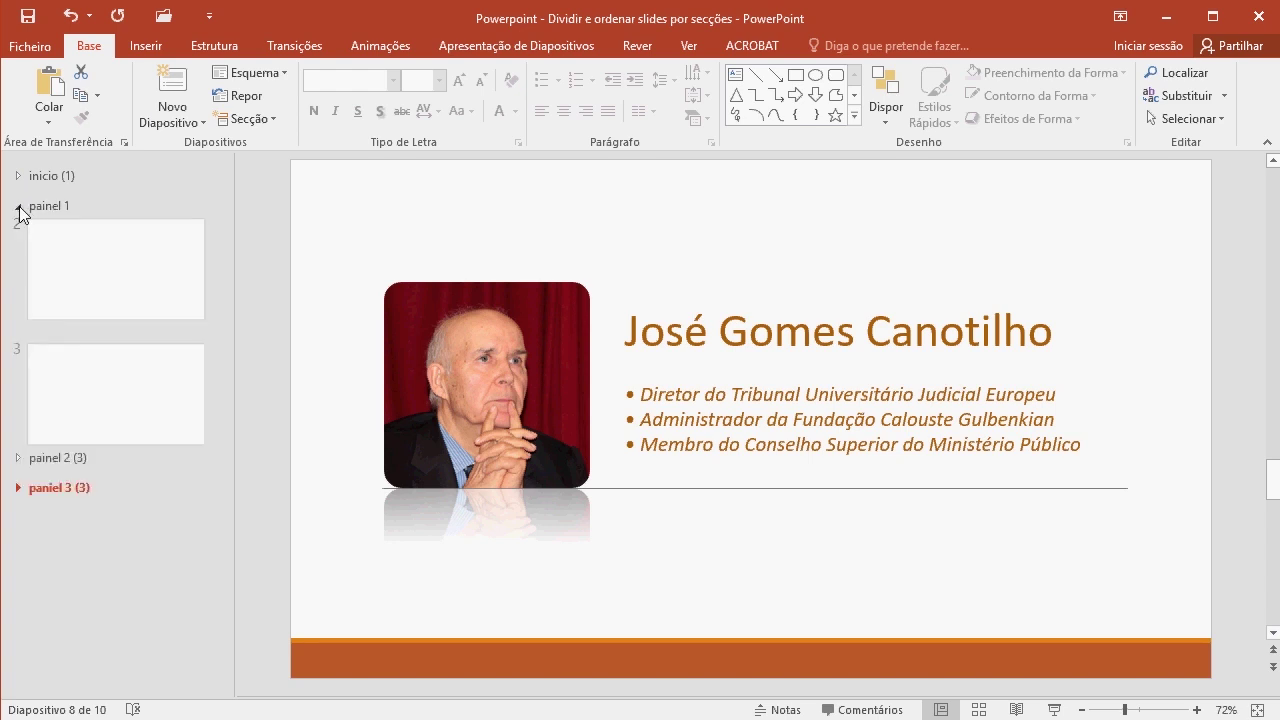
Drag the collapsed painel 1 section below painel 3, then expand all sections
click(20, 206)
drag(47, 211, 63, 294)
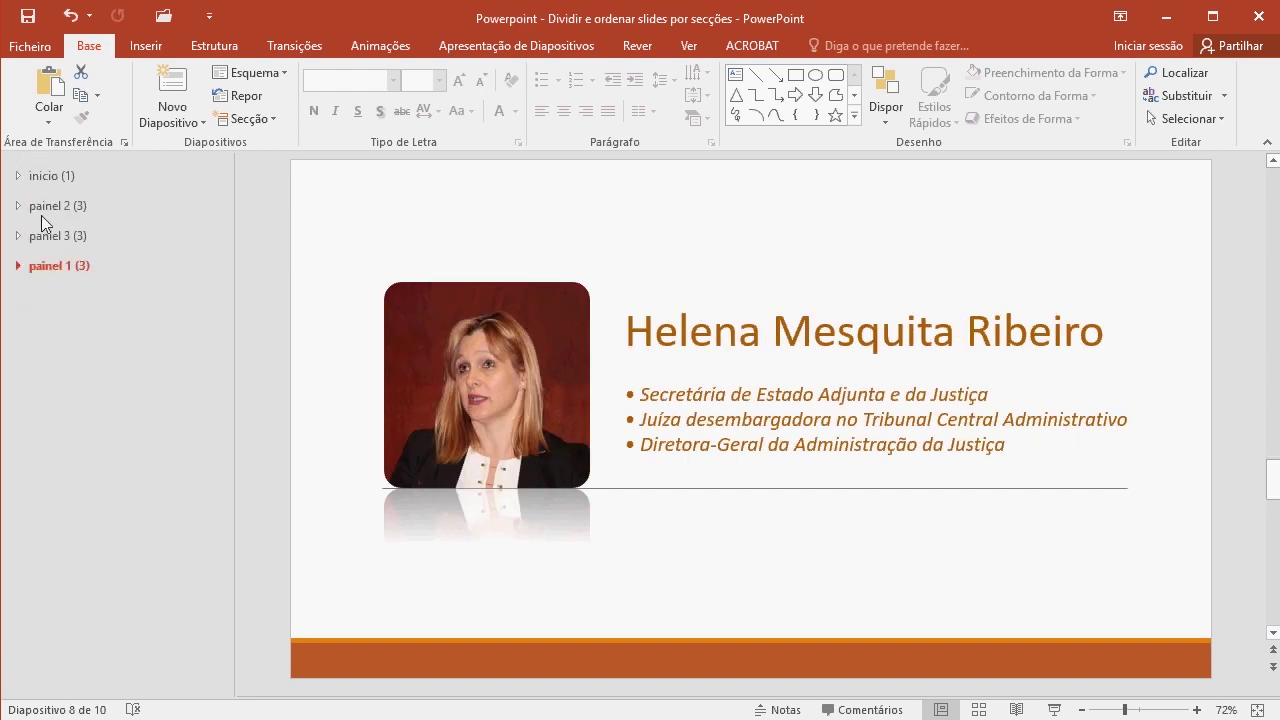
click(19, 266)
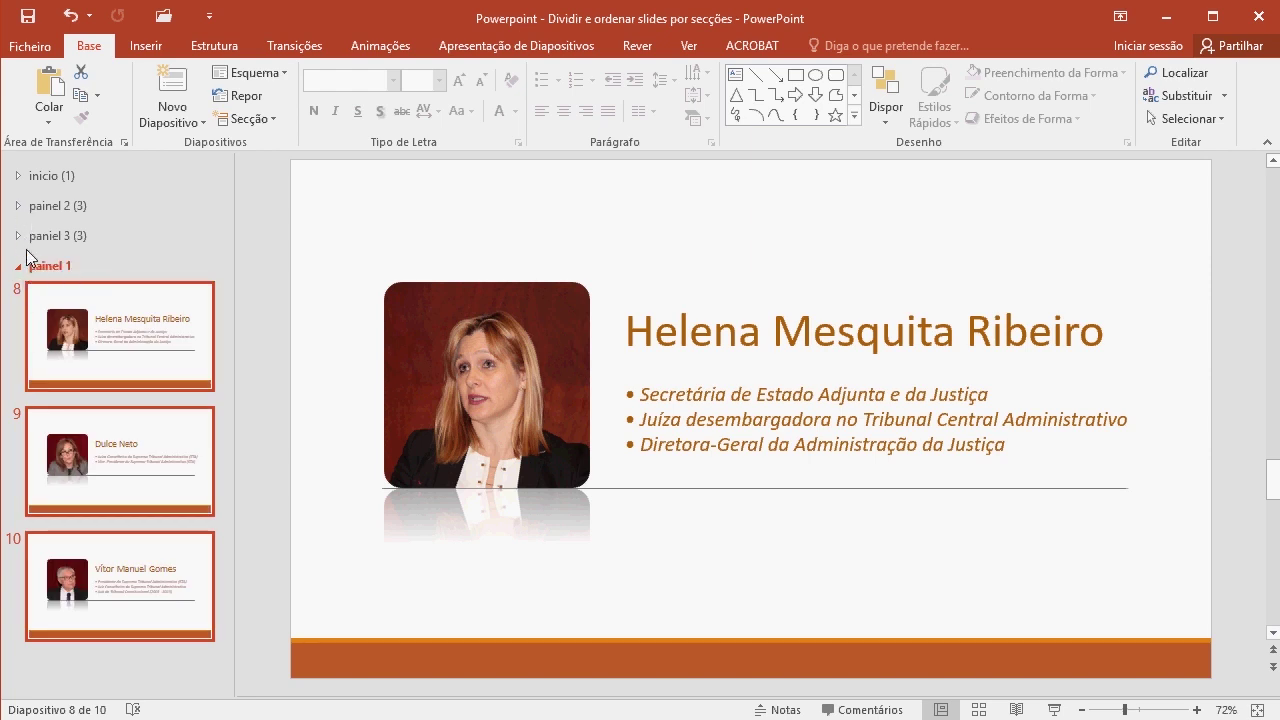
click(18, 267)
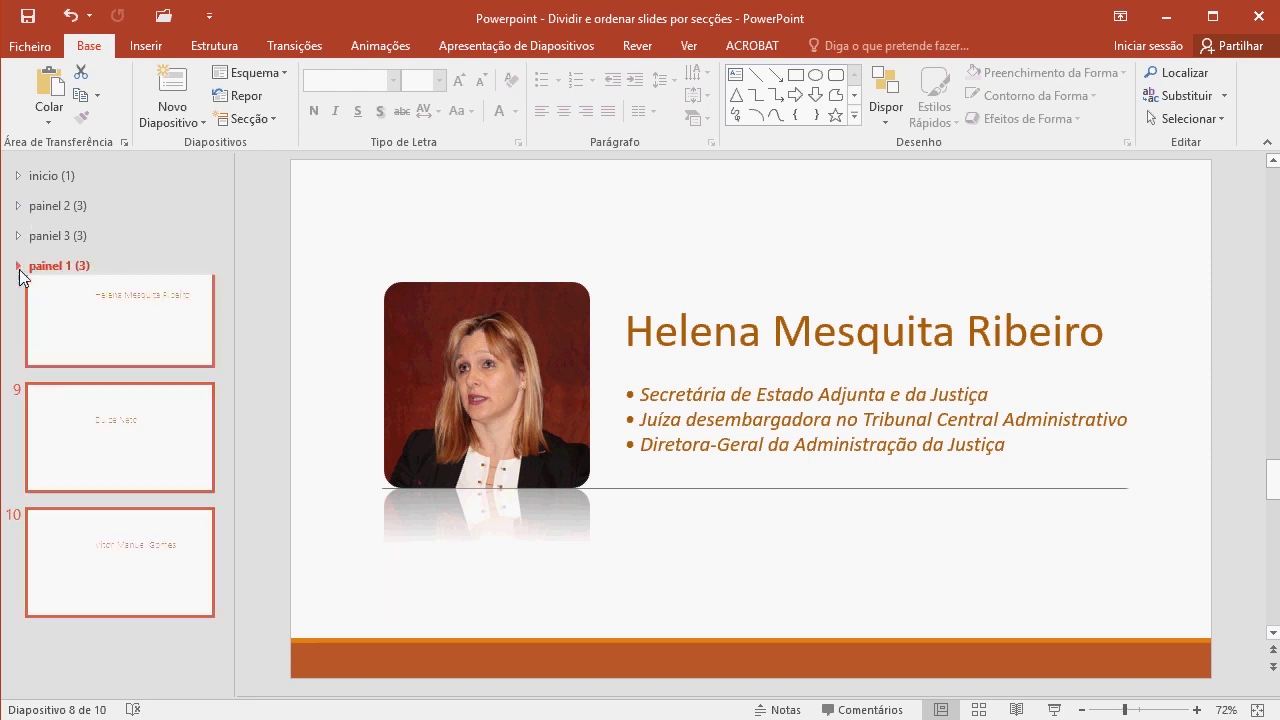
click(240, 127)
click(197, 315)
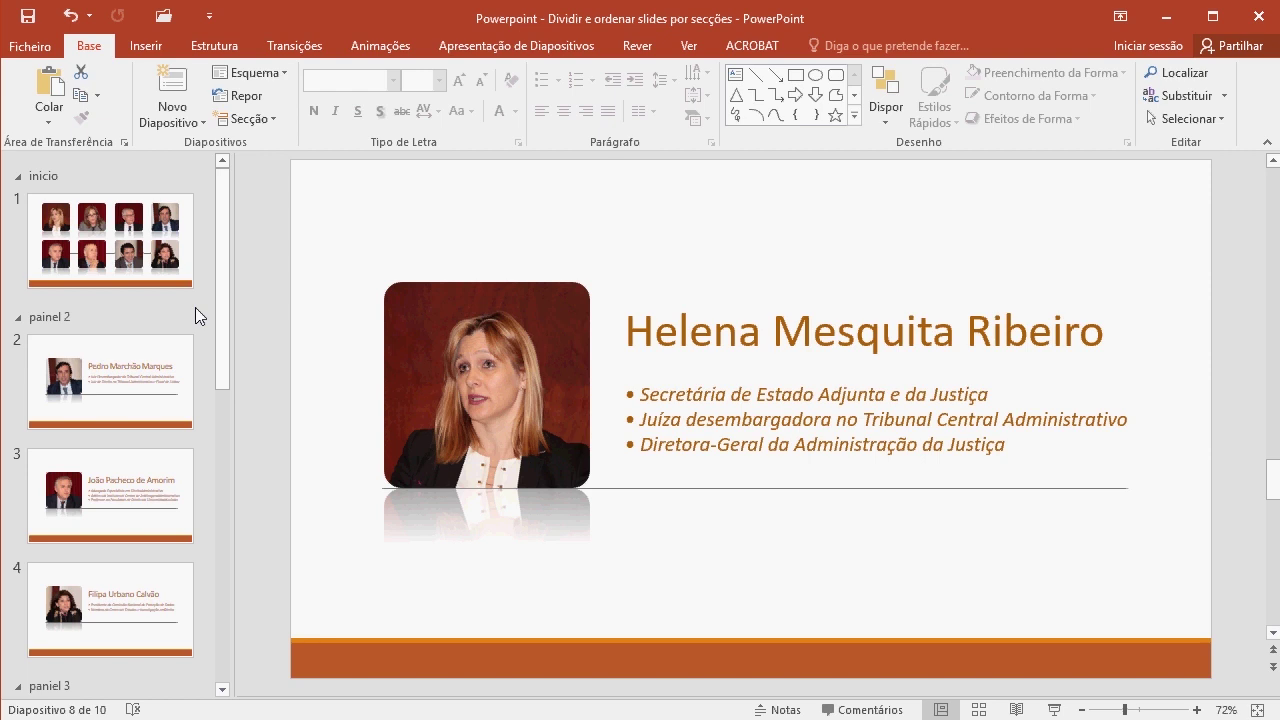
scroll(137, 300, down, 2)
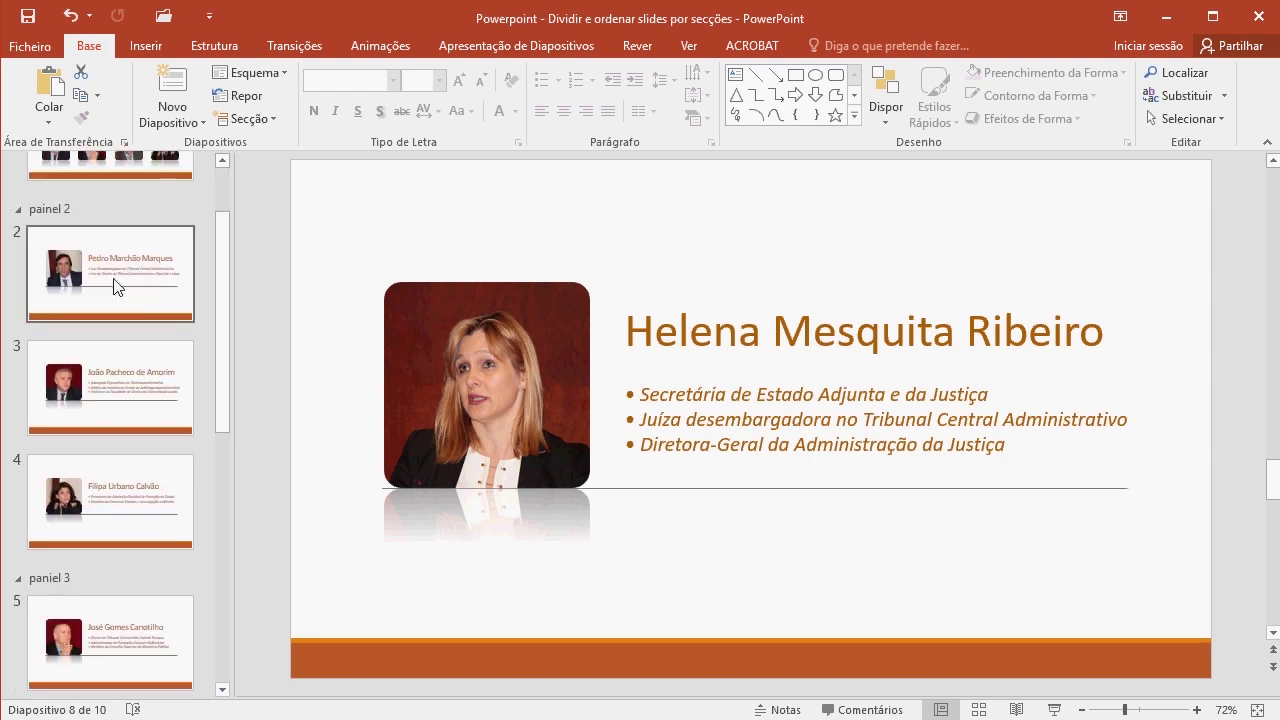
scroll(137, 414, down, 3)
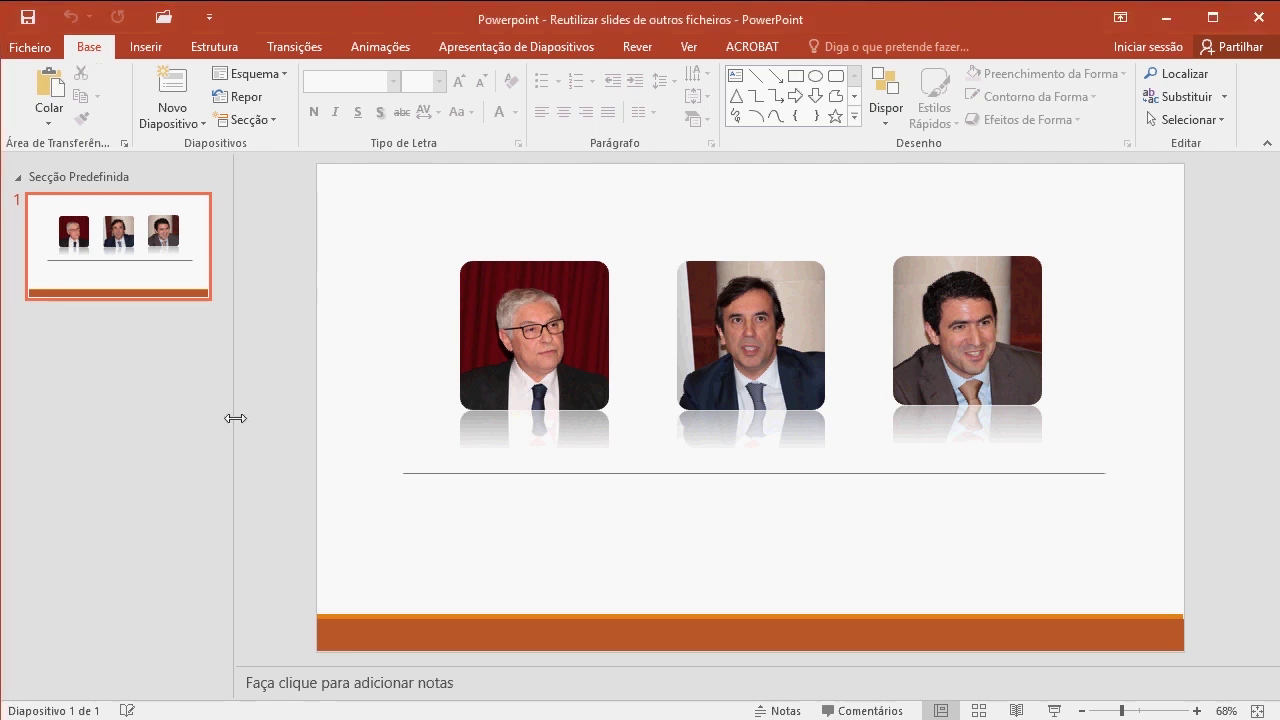
Open the Reuse Slides pane with 'slides com vários nomes' as the source presentation
click(193, 124)
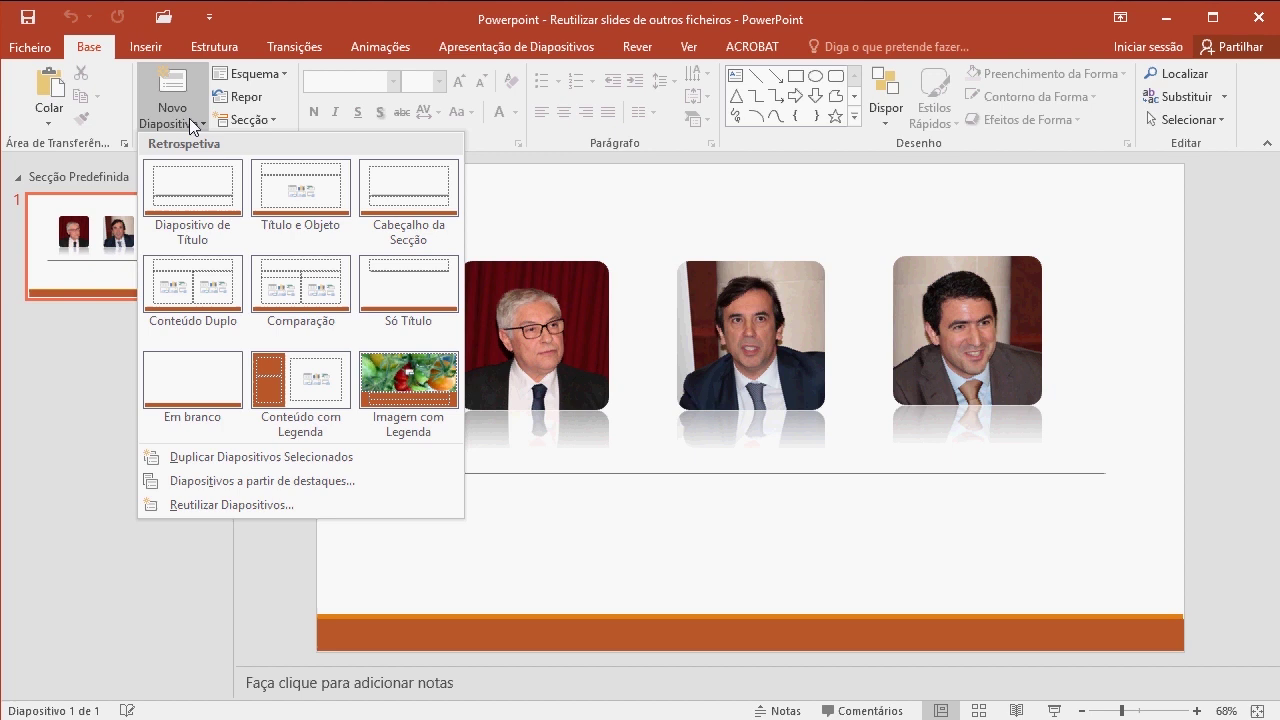
click(230, 505)
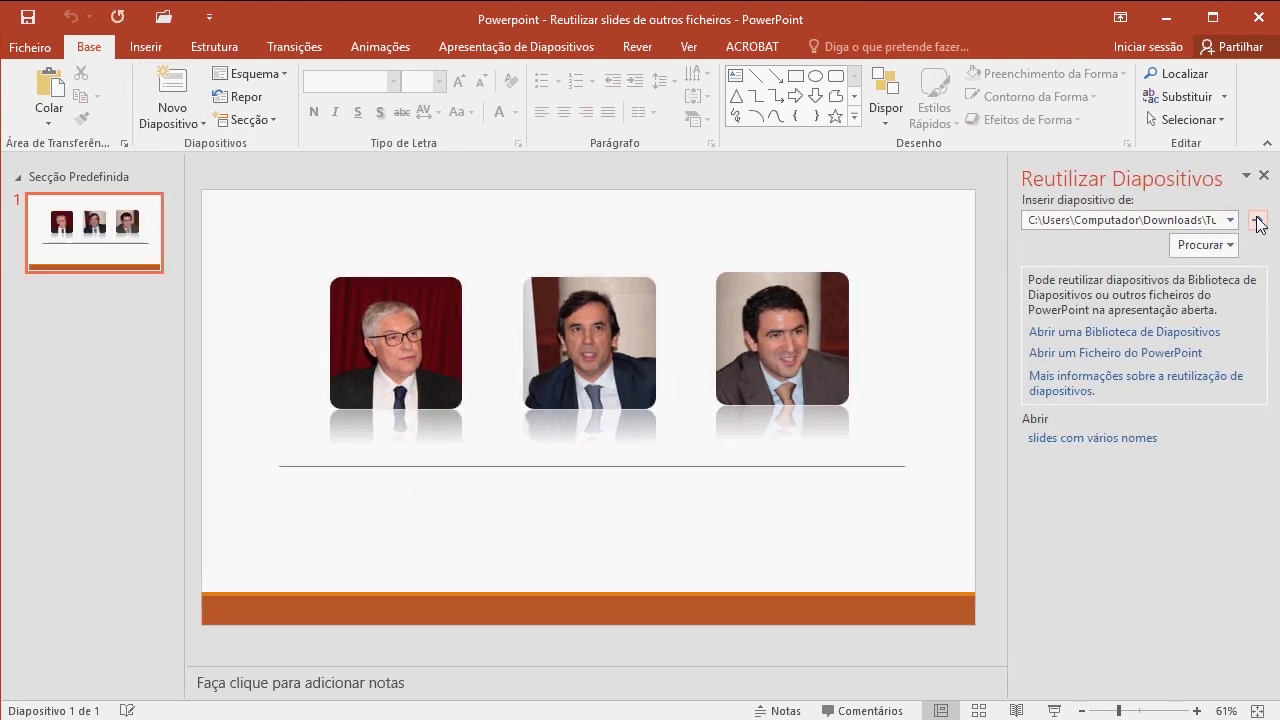
click(1211, 248)
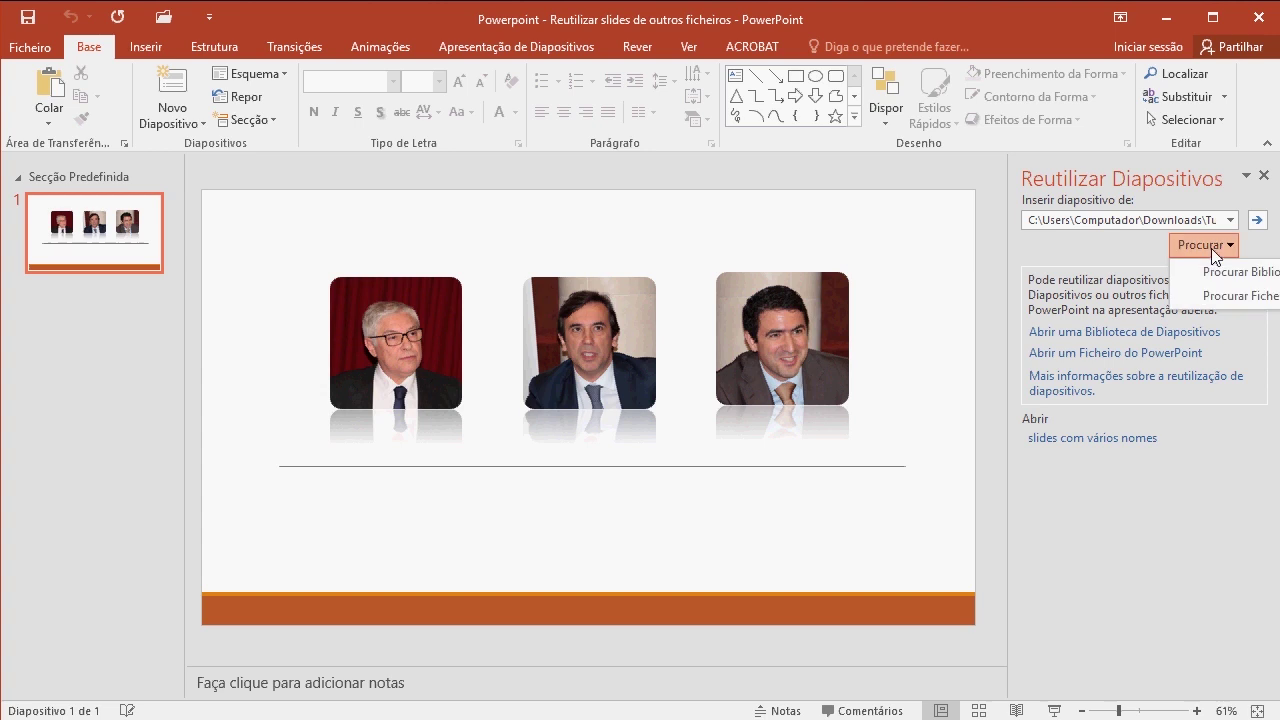
click(1230, 297)
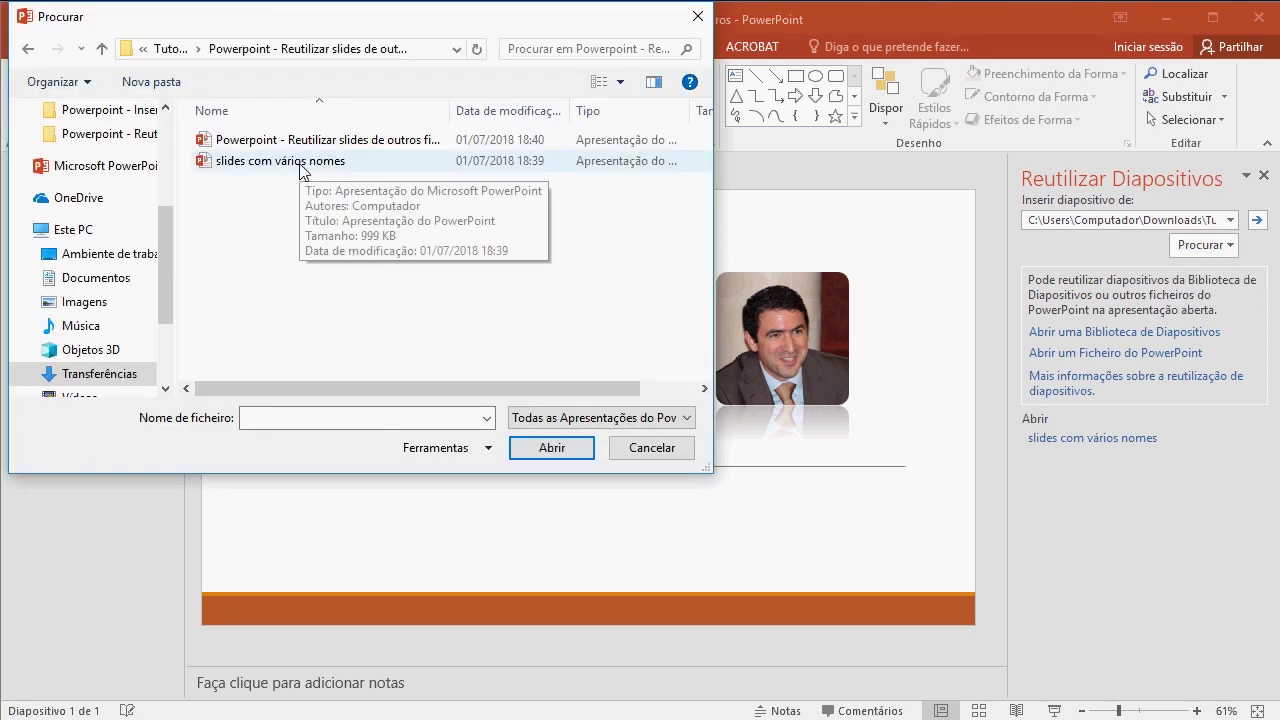
double_click(302, 170)
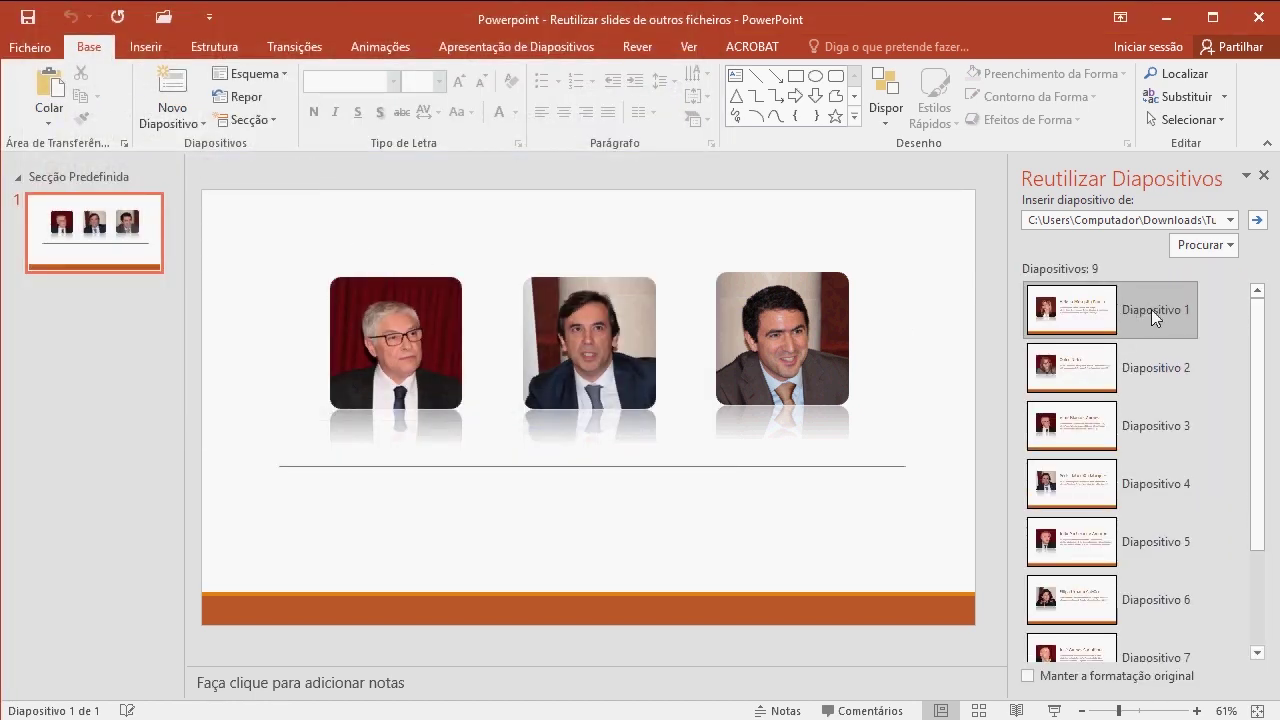
Insert source slides 3, 4 and 8 from 'slides com vários nomes' after slide 1
scroll(1261, 322, down, 2)
scroll(1261, 322, up, 2)
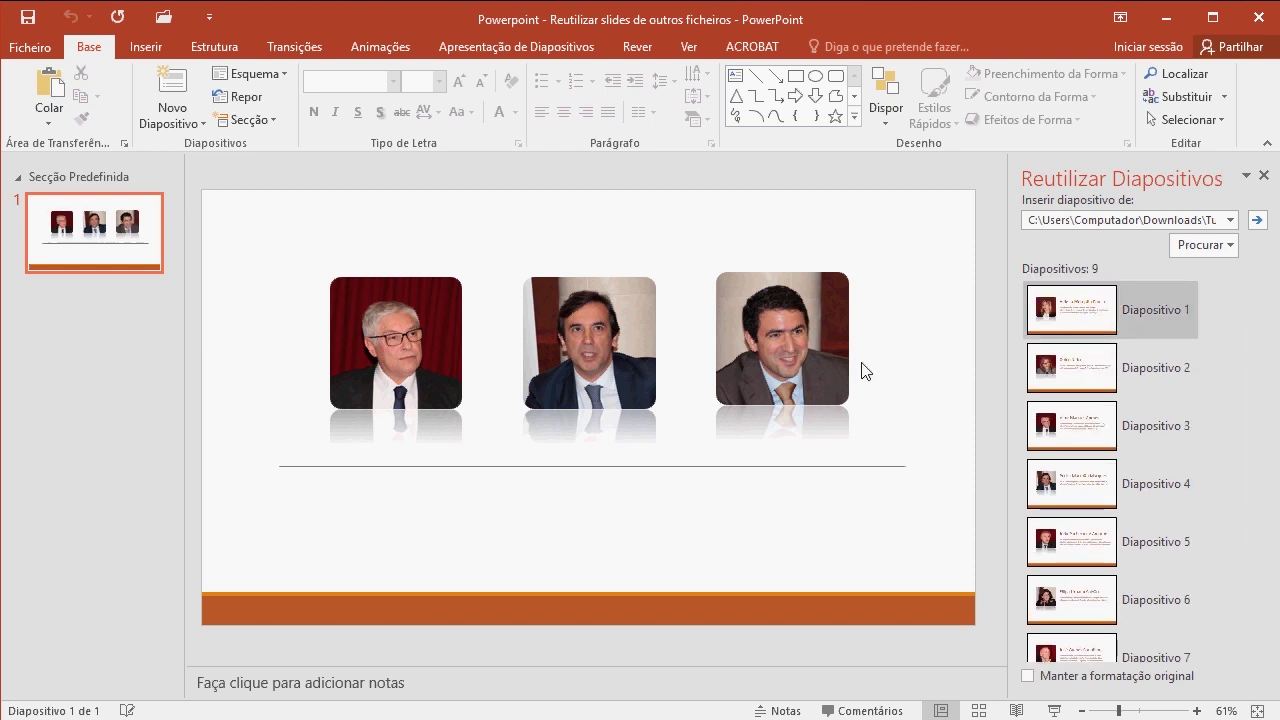
click(1101, 431)
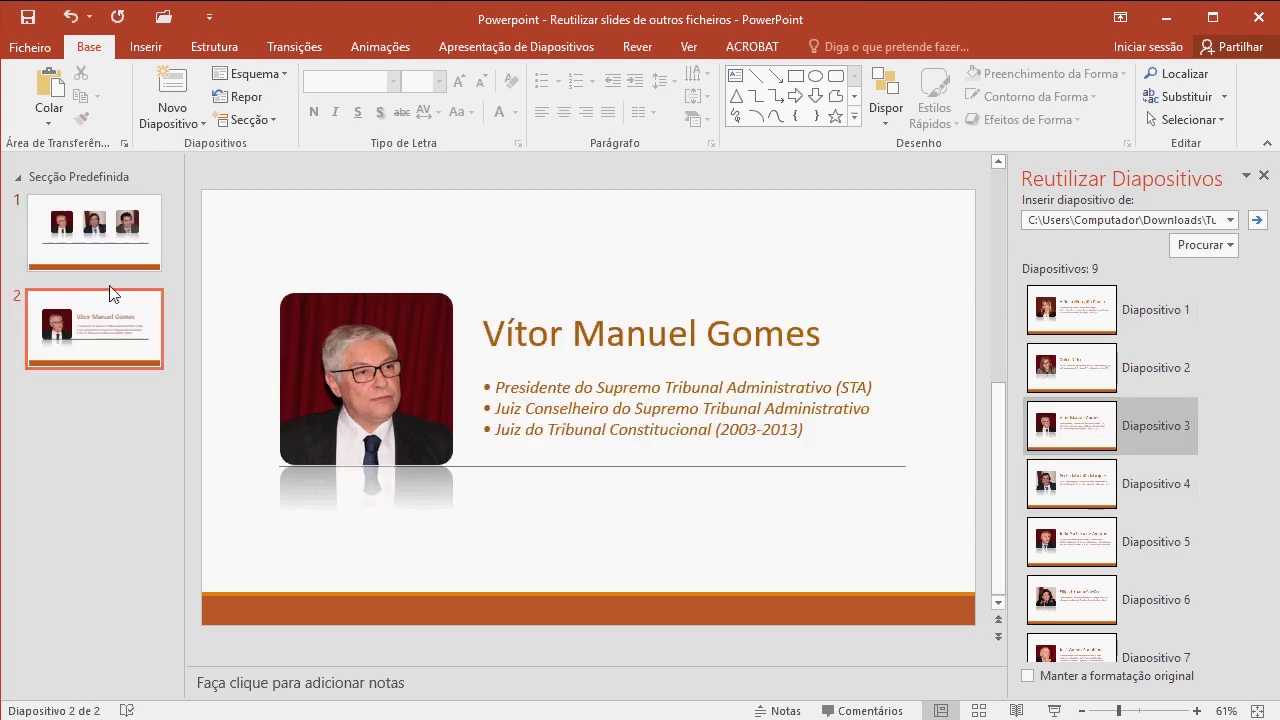
click(1072, 490)
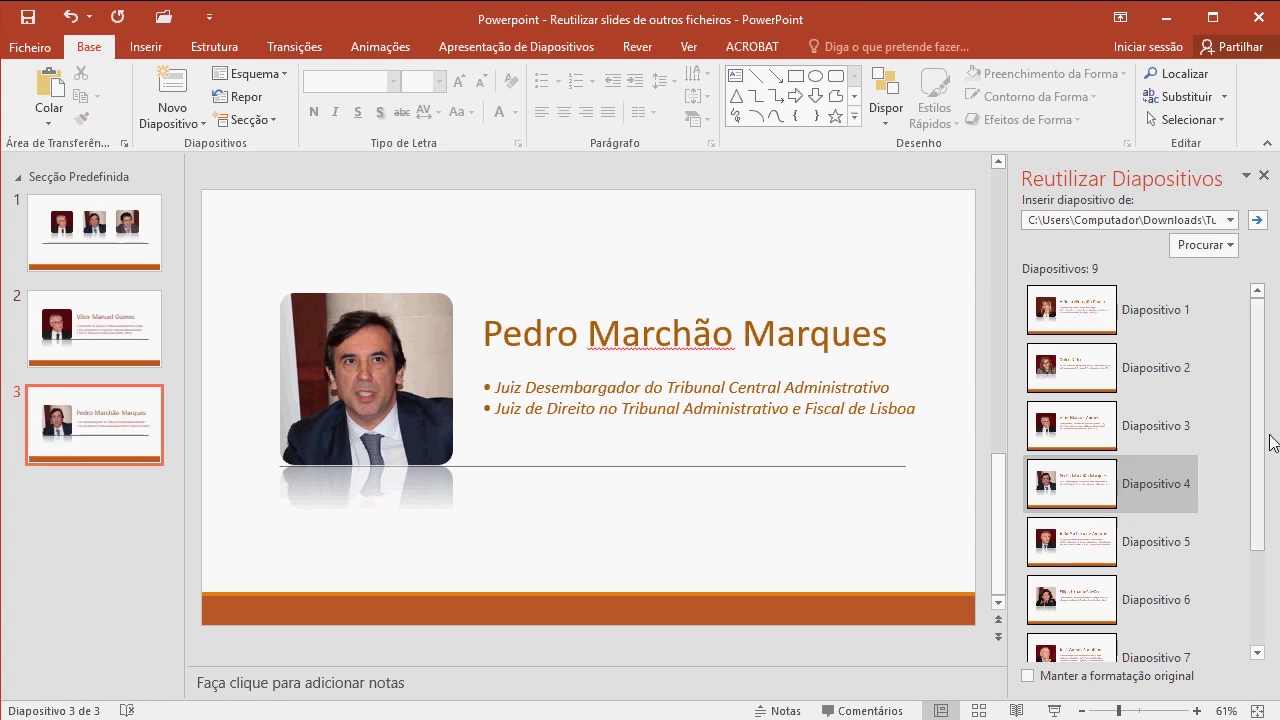
drag(1264, 430, 1271, 560)
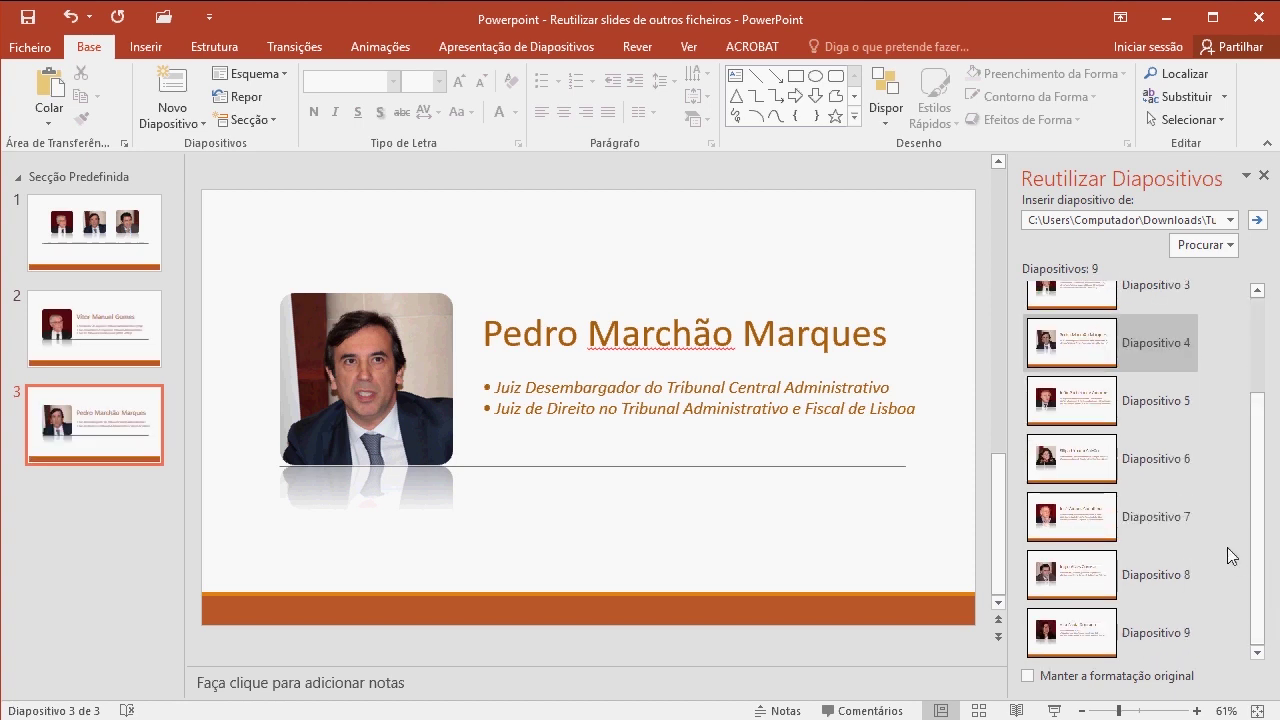
click(1072, 577)
Check the newly inserted slides 2–4 in the thumbnail pane
click(83, 326)
click(97, 420)
click(115, 520)
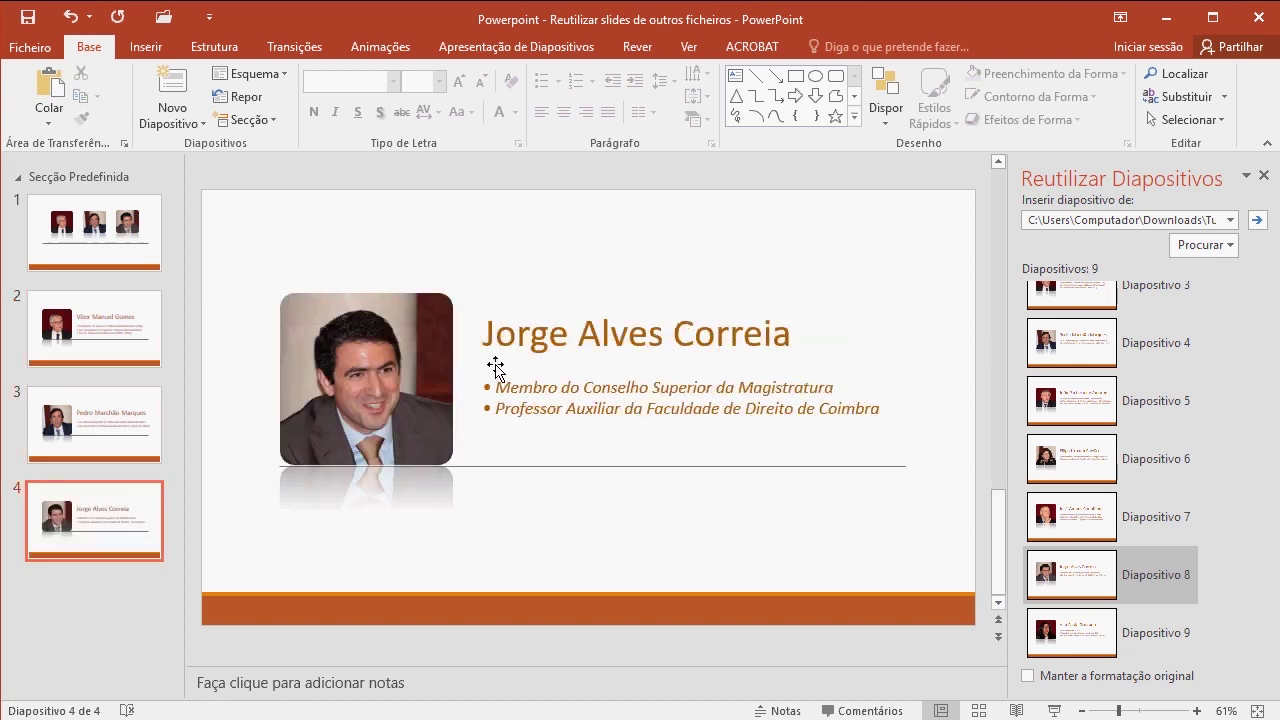
click(133, 242)
click(114, 334)
Inspect the photos, titles and bullet text on slides 2–4
click(331, 420)
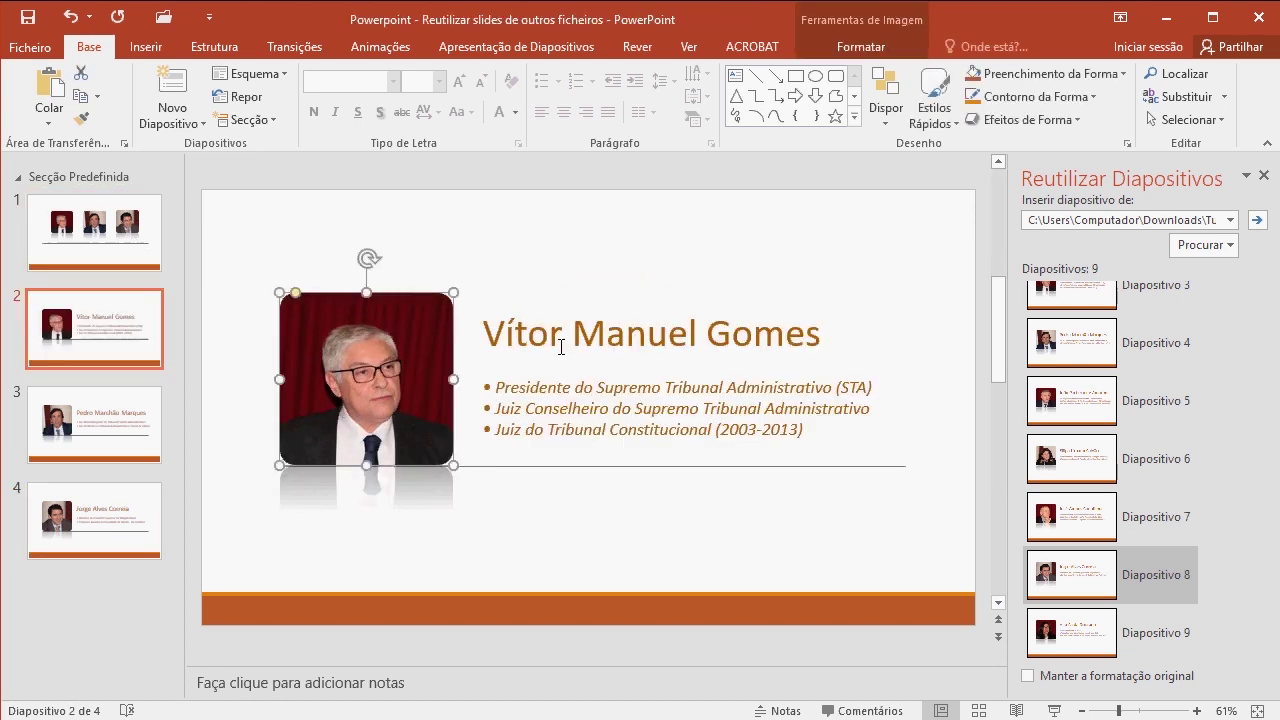
click(565, 340)
click(30, 430)
click(543, 371)
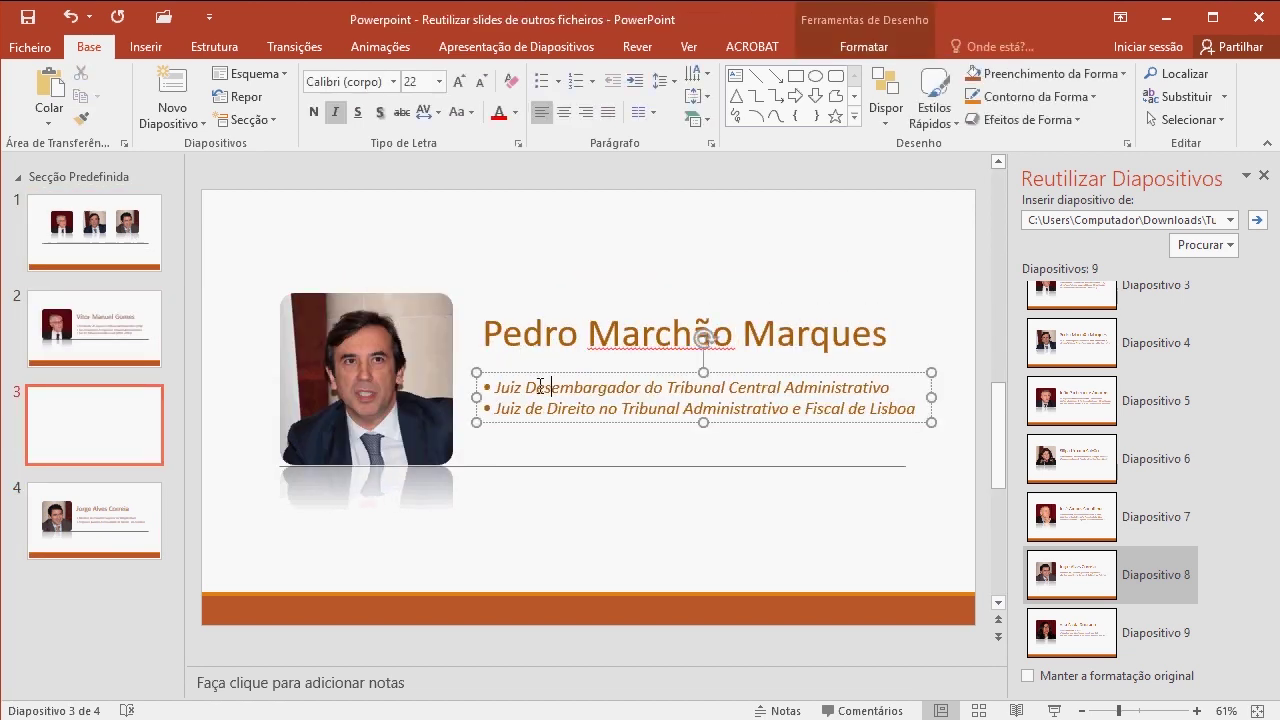
click(153, 490)
click(527, 345)
click(428, 360)
click(598, 254)
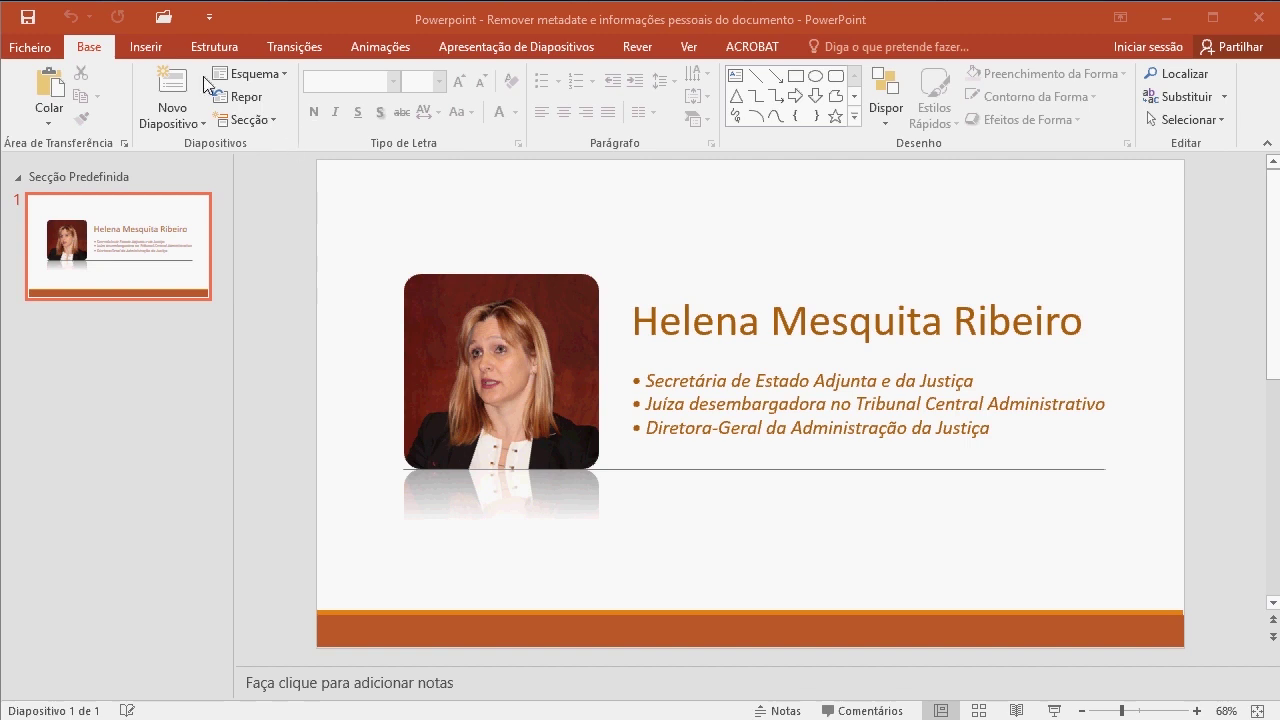
Launch the Document Inspector for the metadata-removal presentation from the File Info page
click(270, 380)
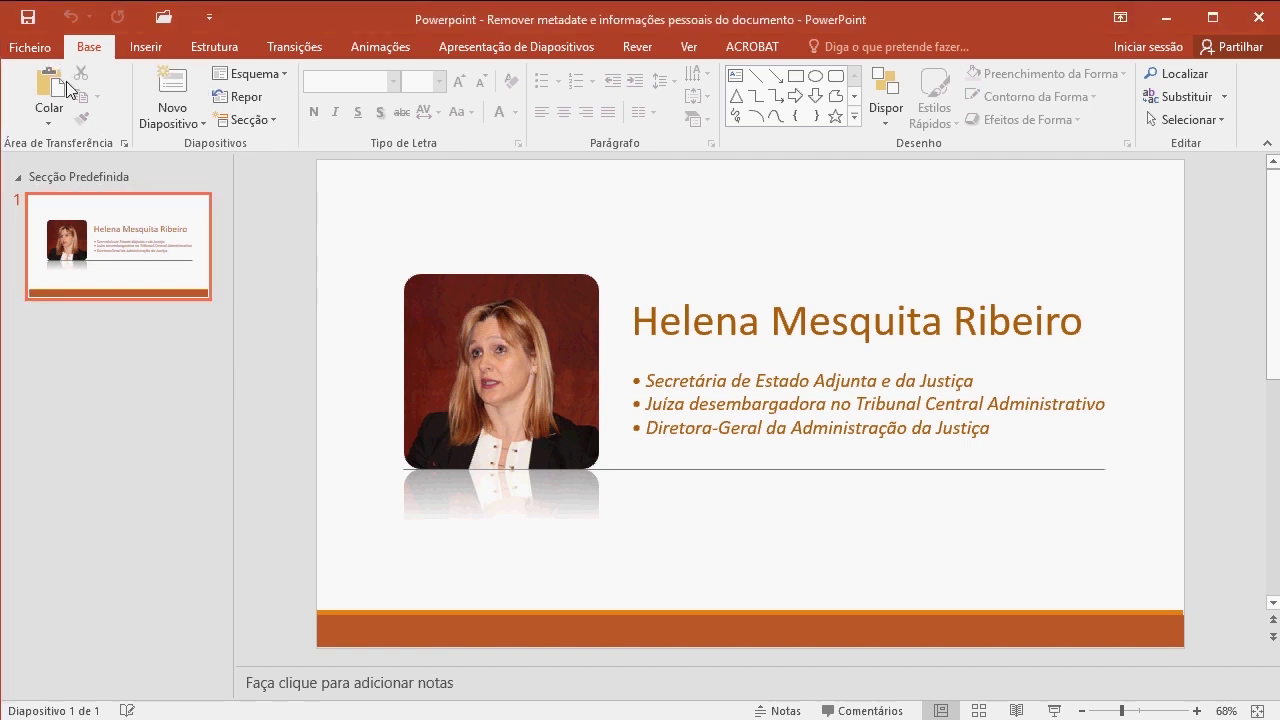
click(30, 47)
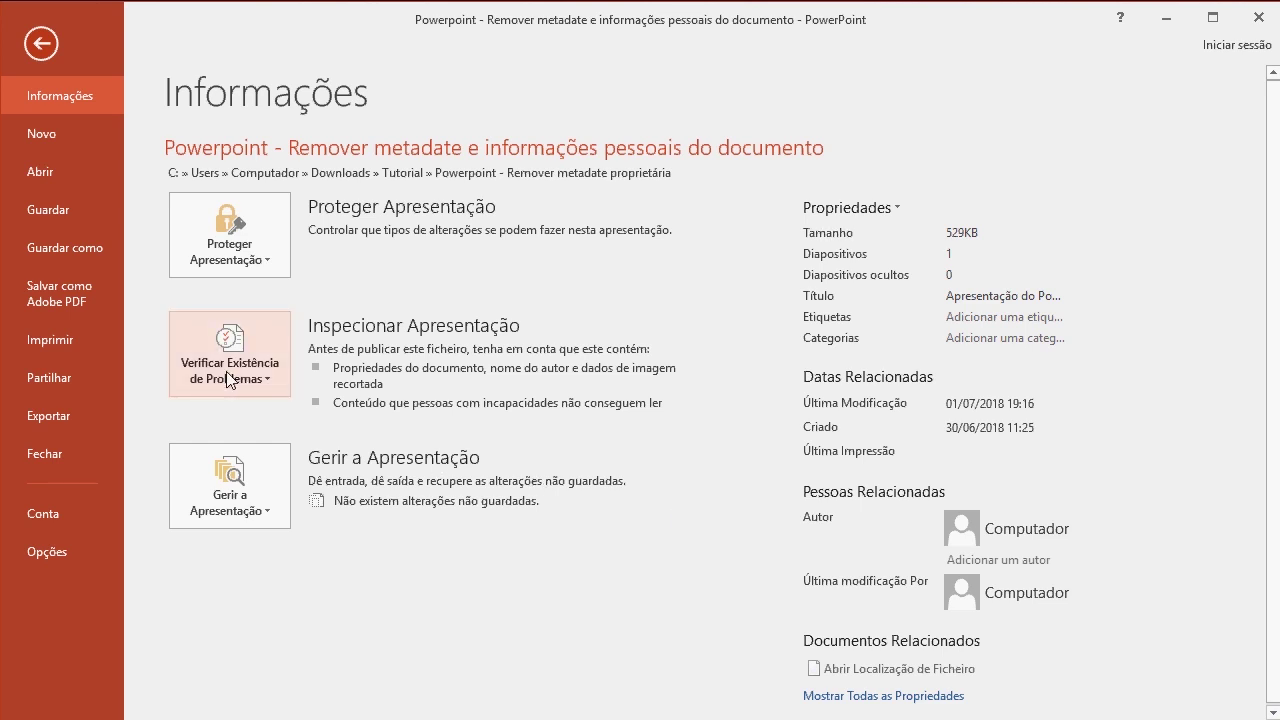
click(274, 390)
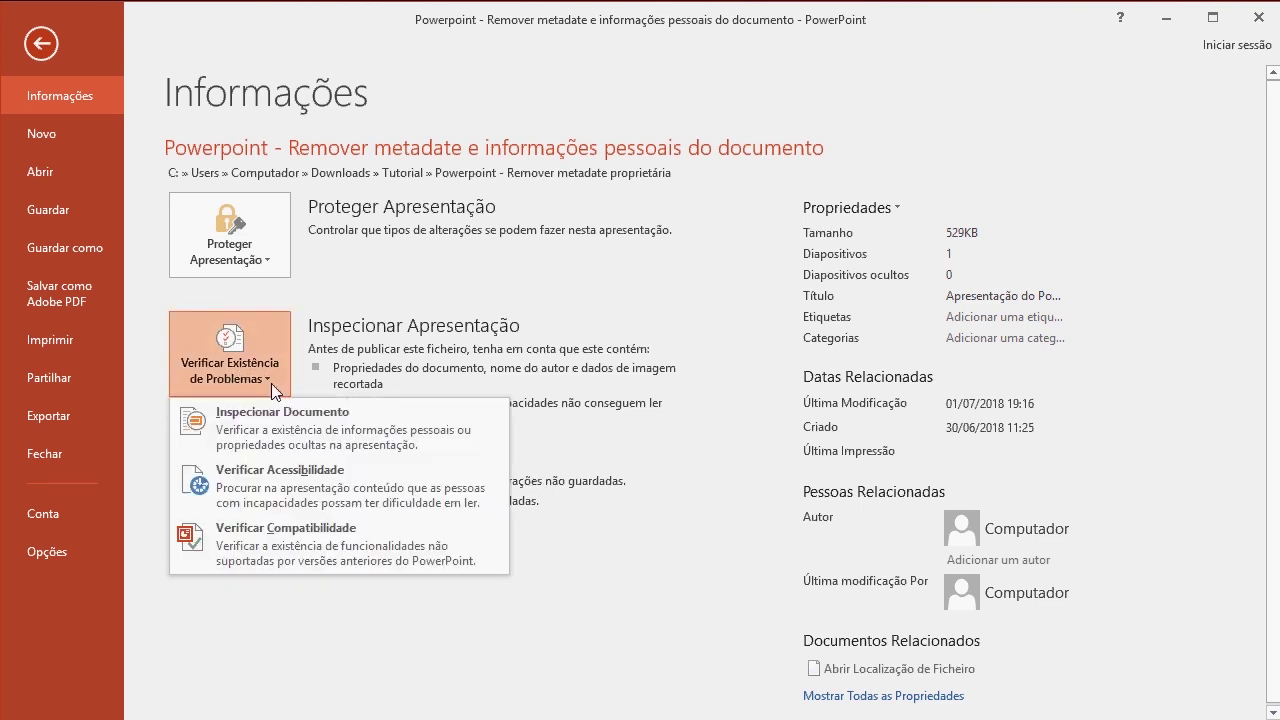
click(277, 437)
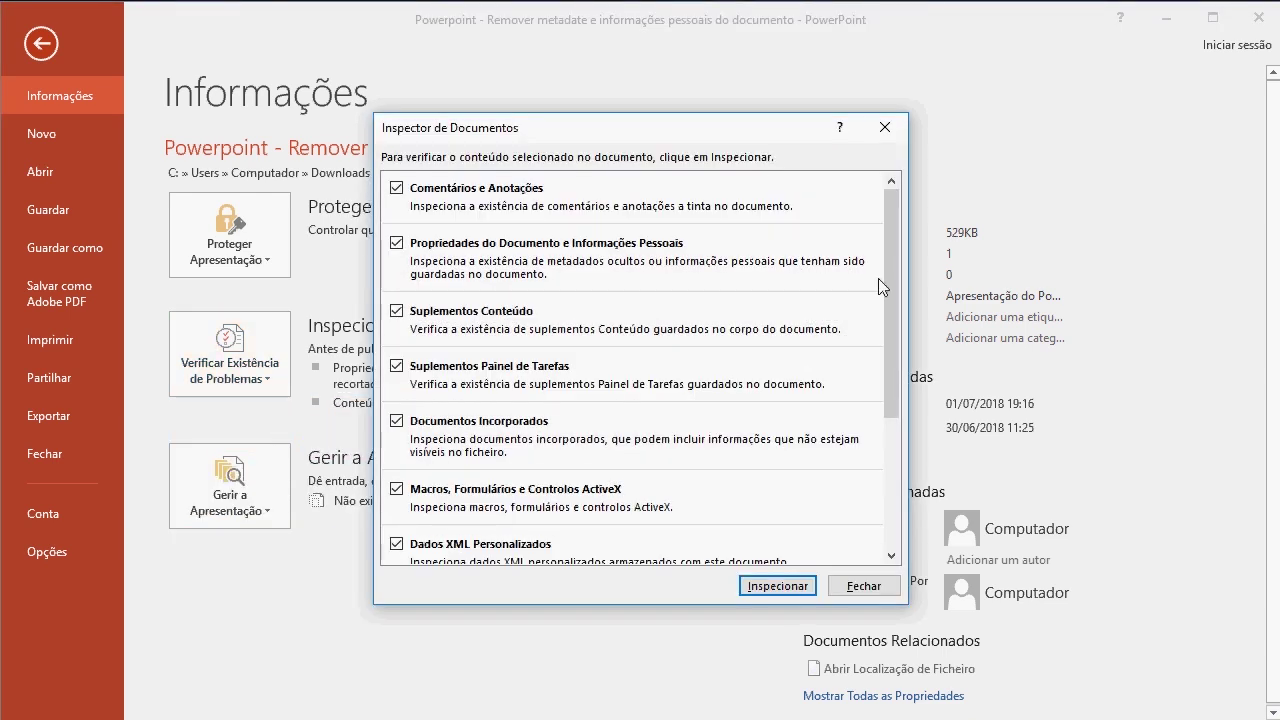
Inspect the file, remove all document properties and personal information, reinspect, and close the inspector
drag(898, 267, 902, 400)
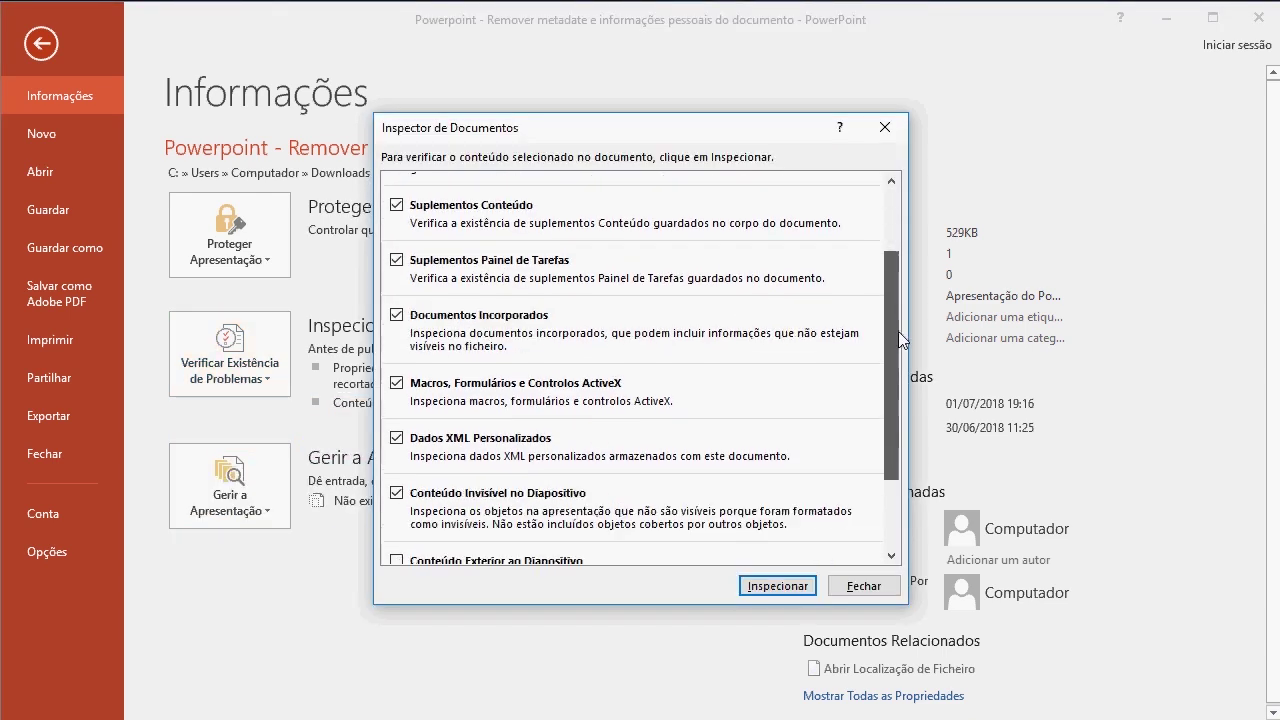
scroll(904, 418, up, 5)
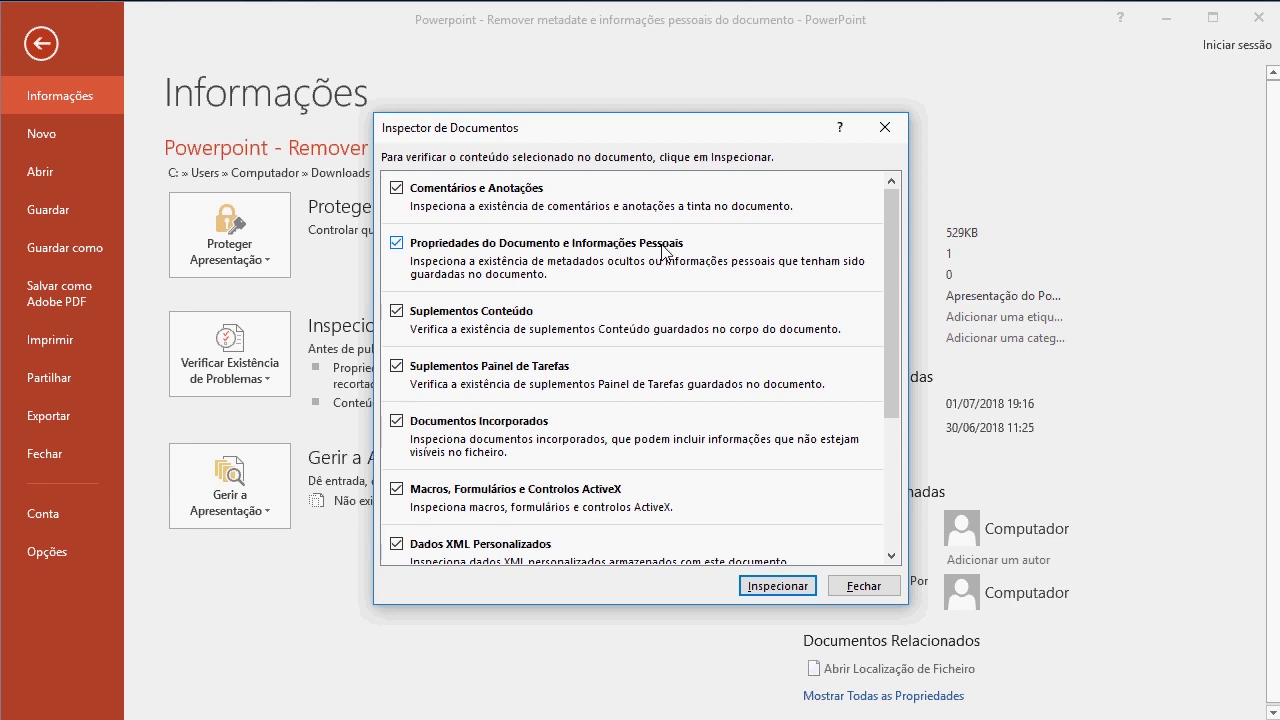
click(777, 586)
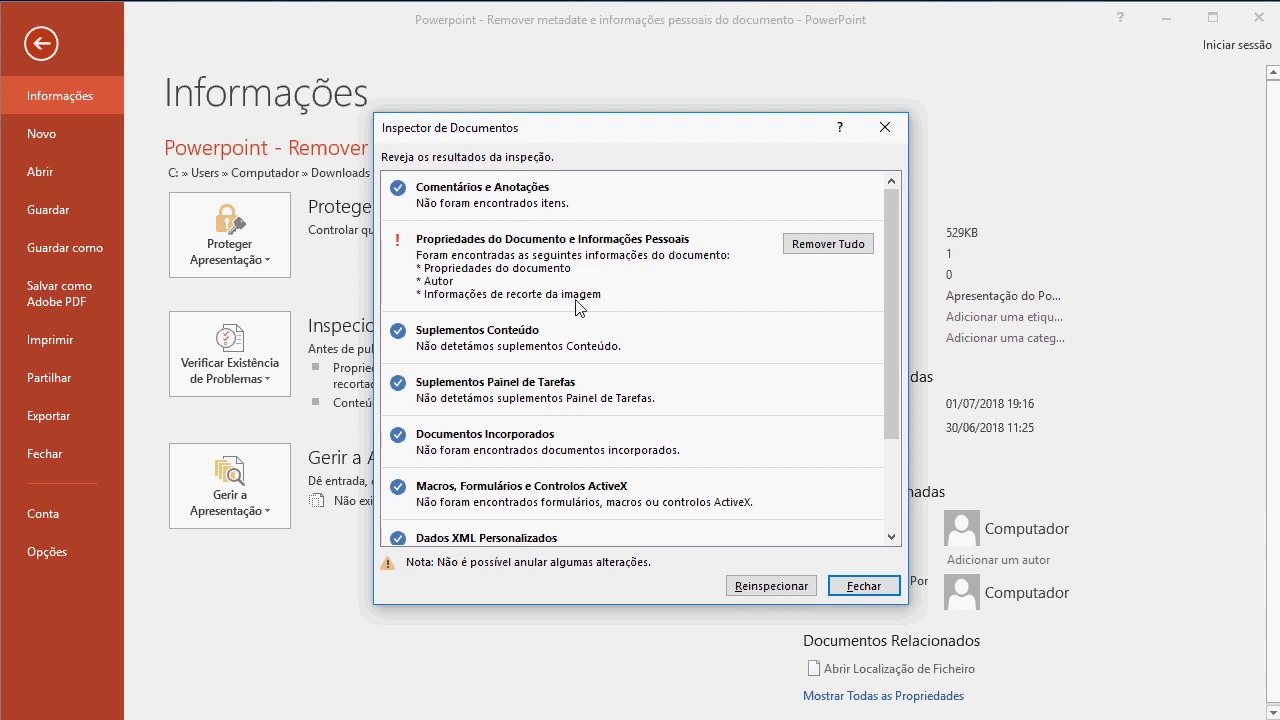
click(825, 247)
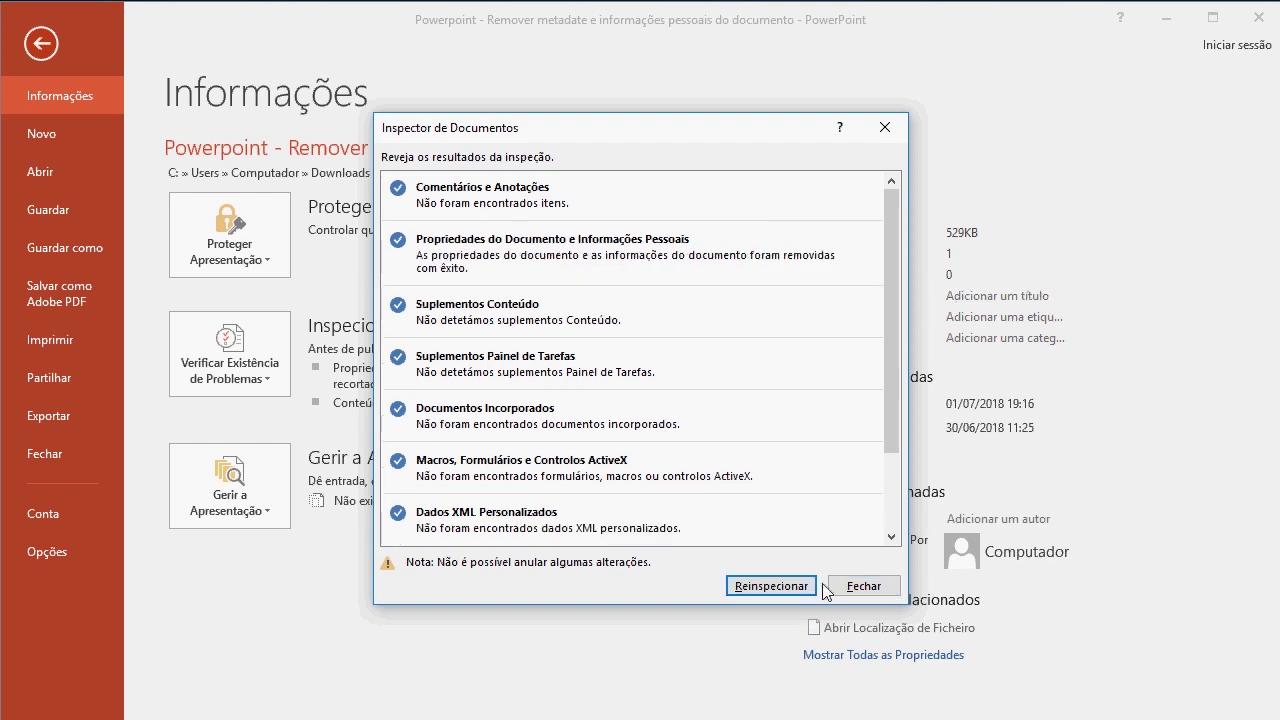
click(782, 590)
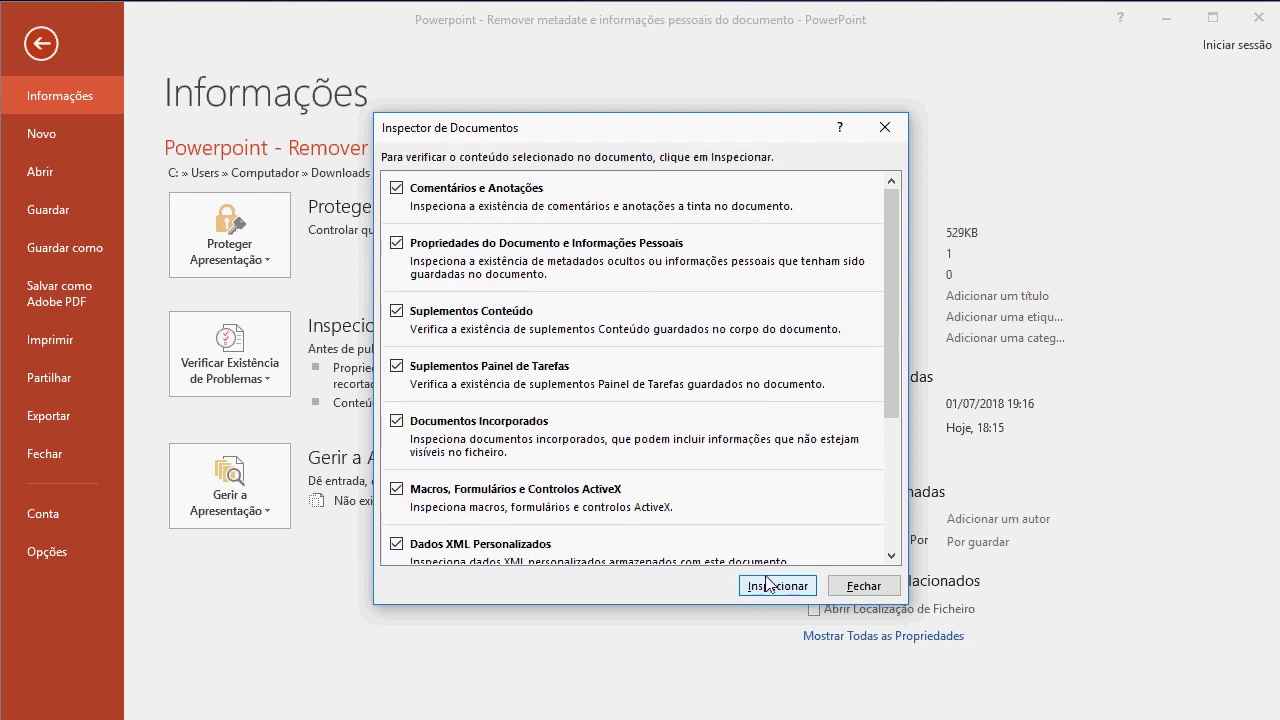
click(772, 586)
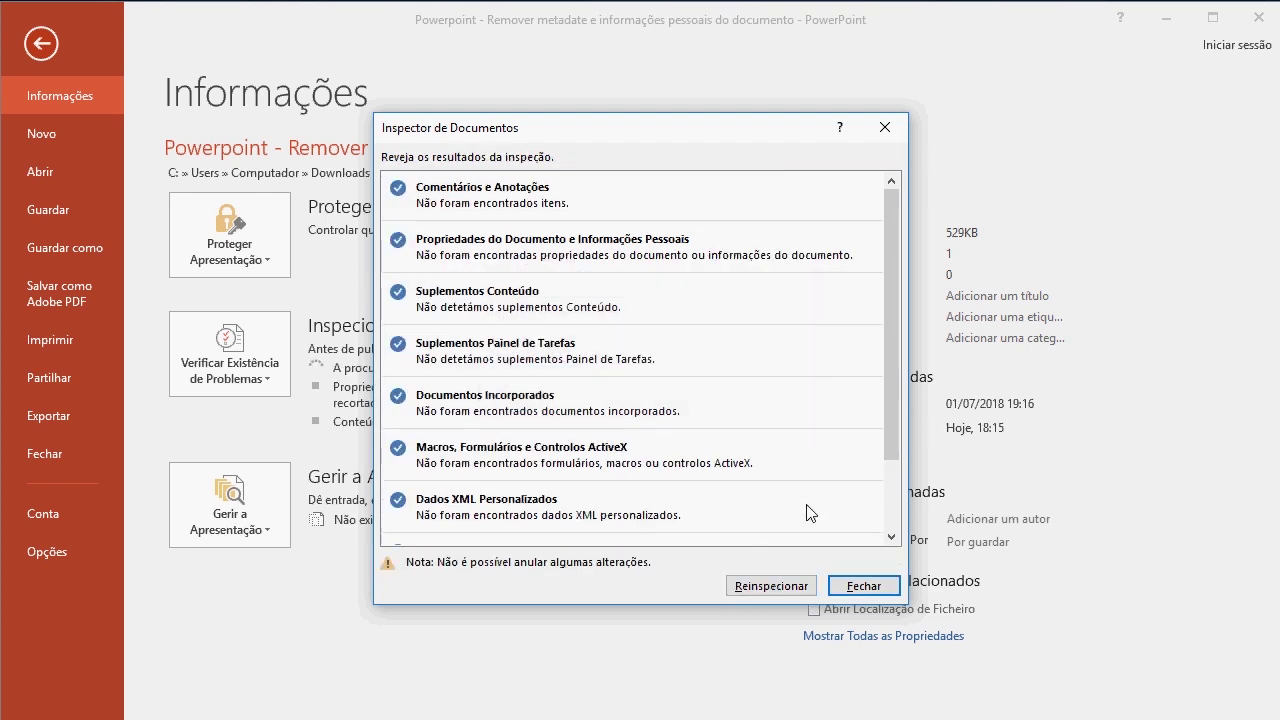
click(865, 586)
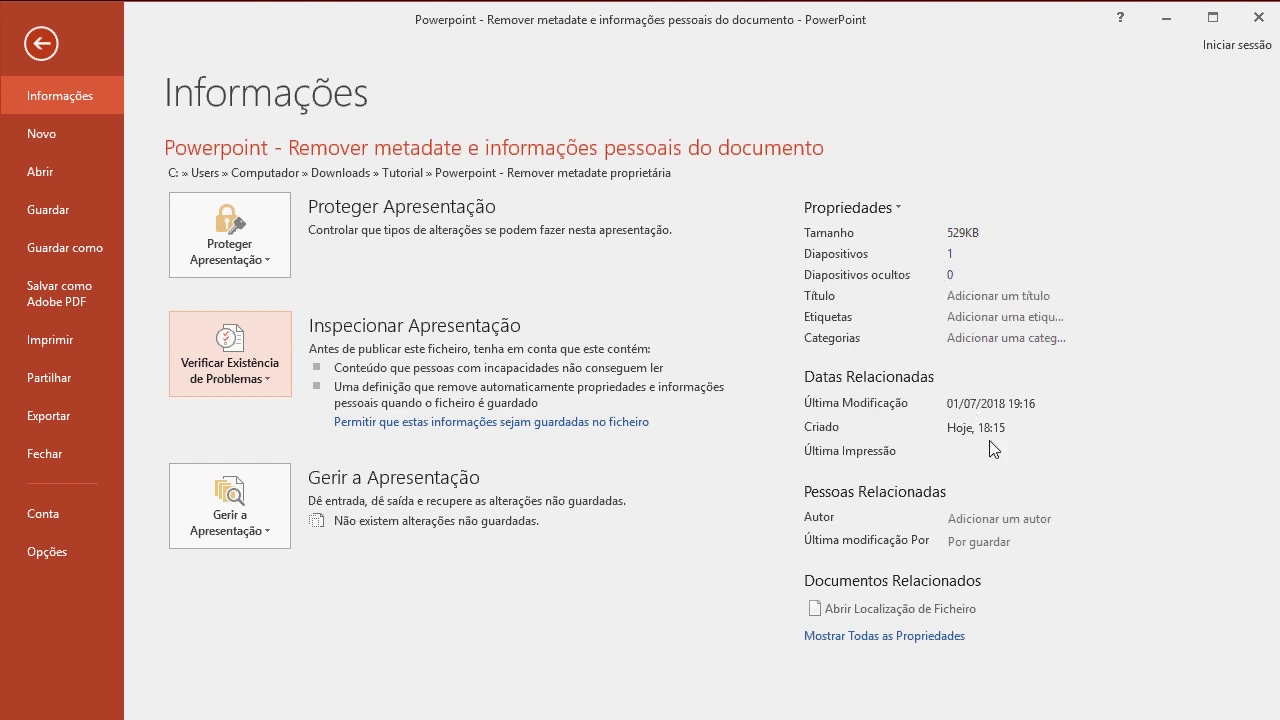
Review the Info page properties, now showing no author or title
mouse_move(990, 441)
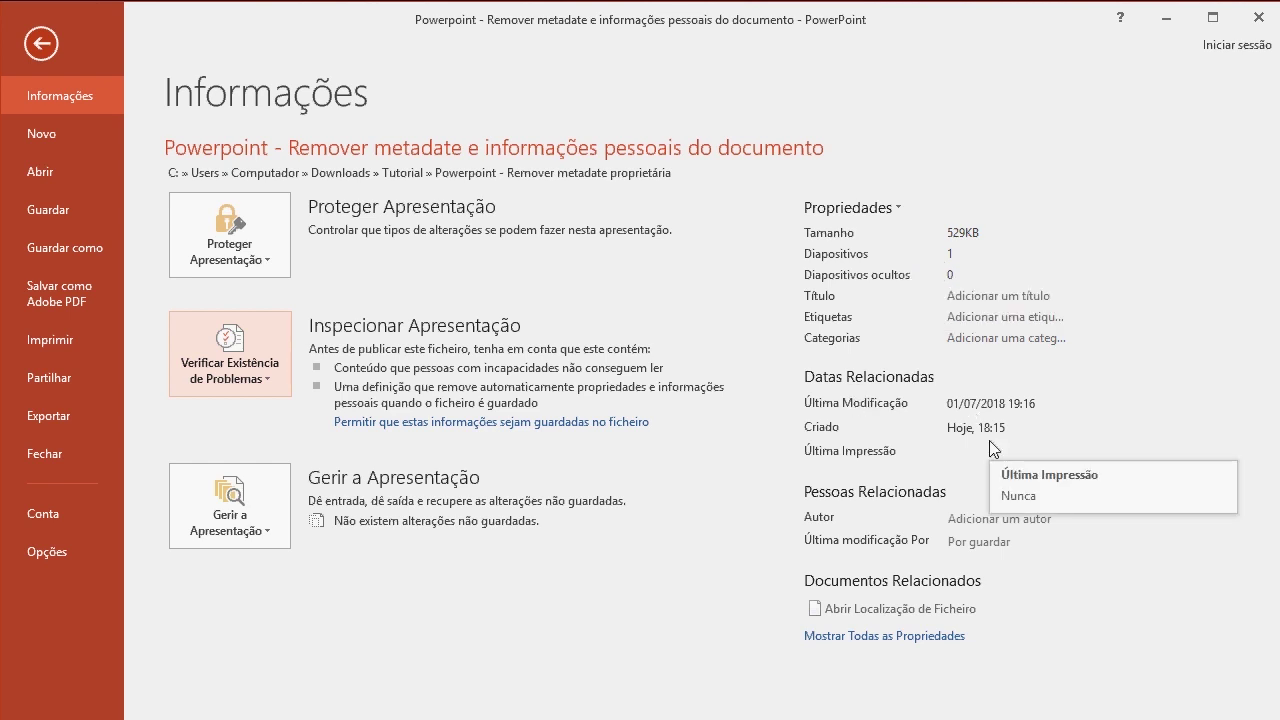